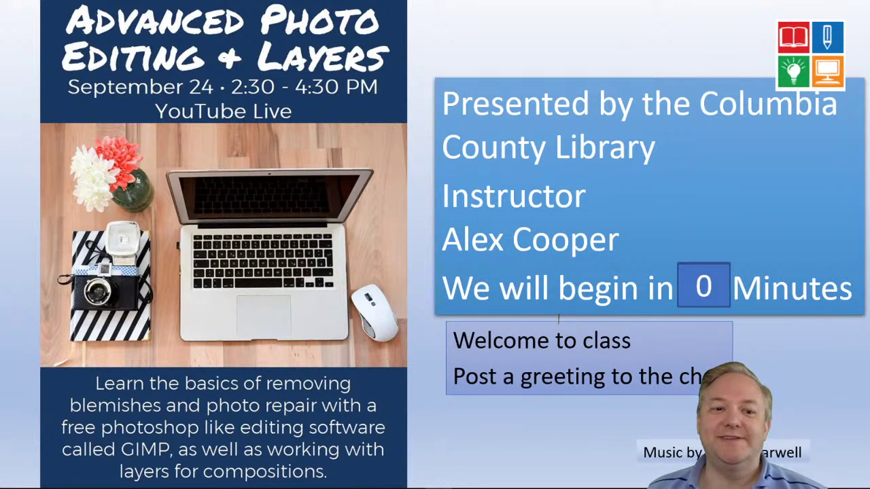
Advance the slideshow to reveal the Photoshop x-ray cartoon and hide the countdown box.
left_click(26, 377)
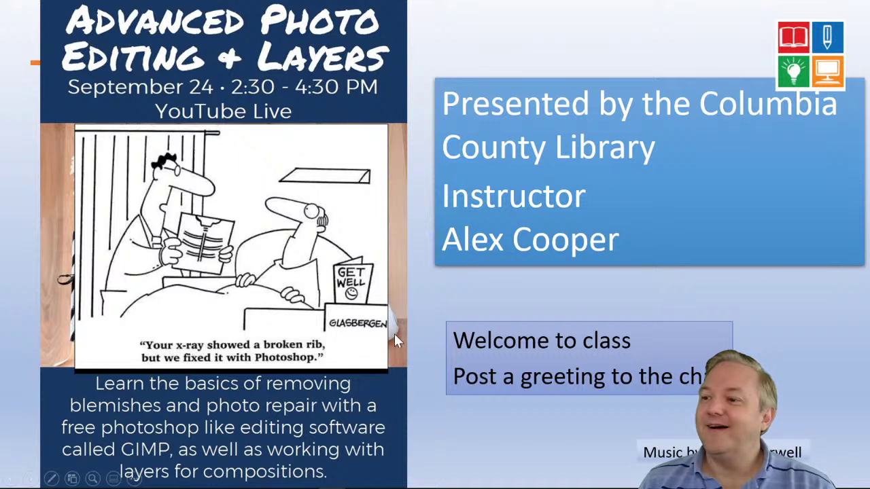
Advance through the Welcome to class slide to the Tuesday Photography Basics slide.
left_click(416, 267)
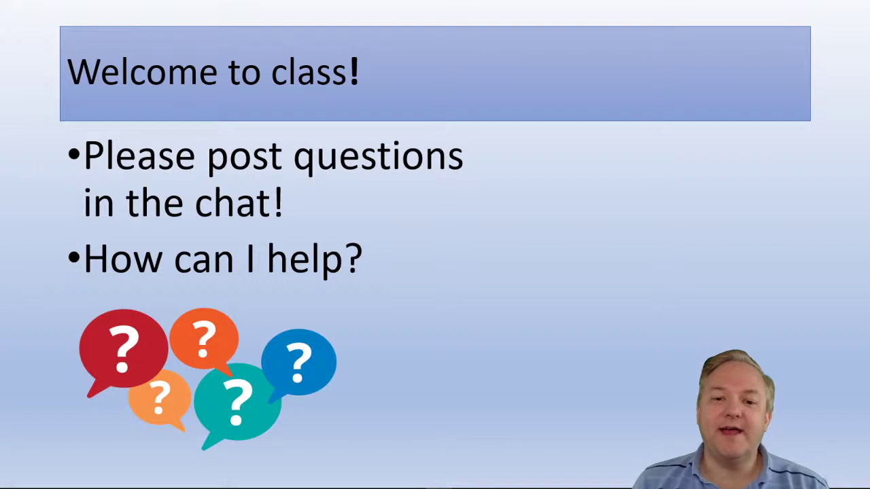
left_click(456, 250)
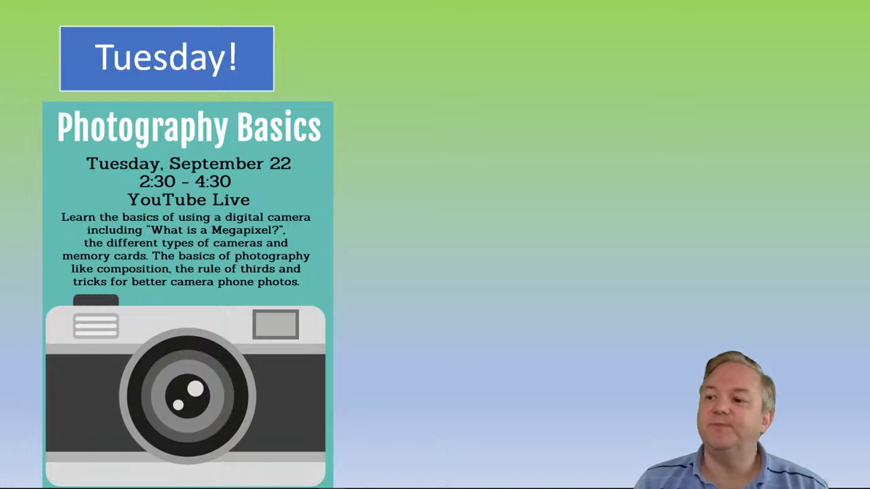
Advance past the Wednesday and Thursday class slides to August Online Classes.
key("Right")
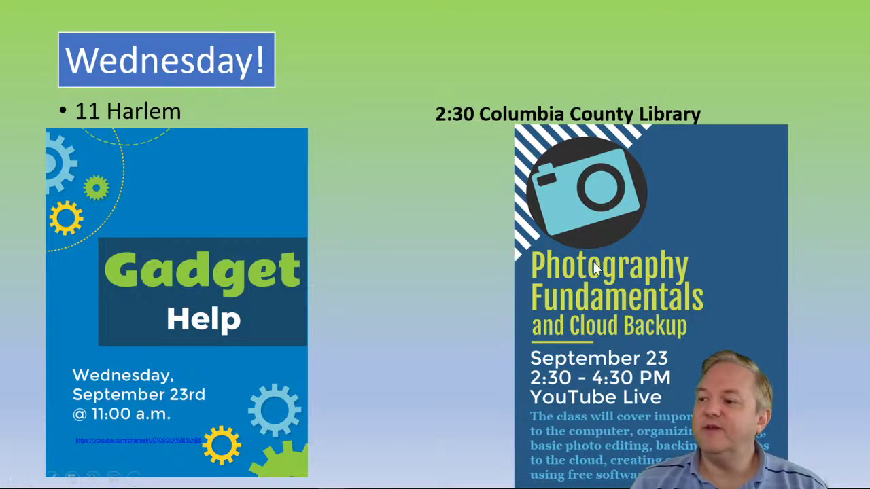
left_click(469, 338)
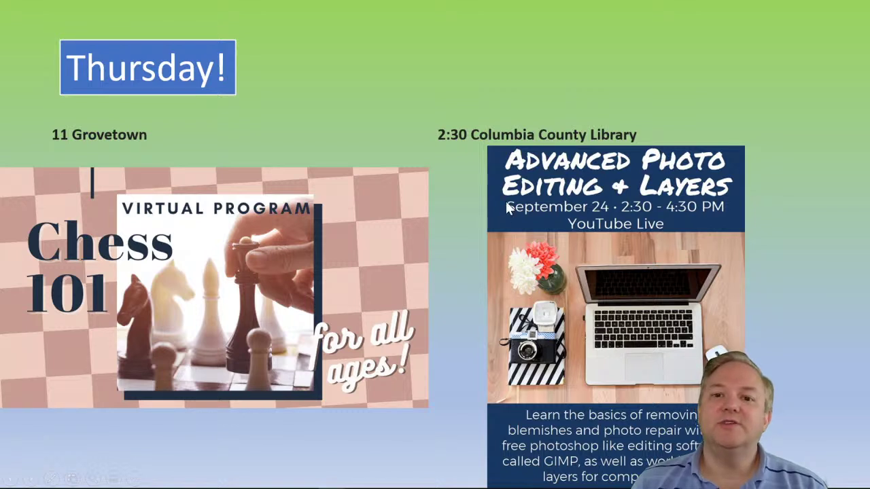
left_click(475, 263)
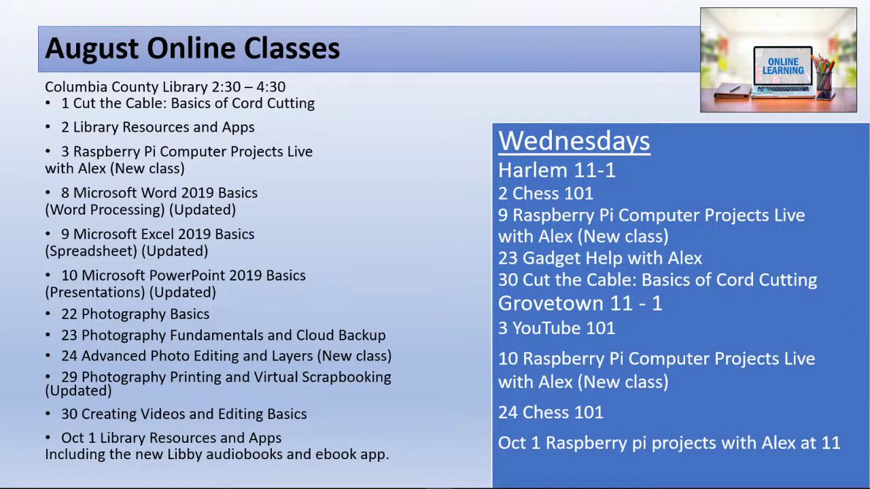
Advance the slideshow to the curbside pickup promo slide.
left_click(426, 332)
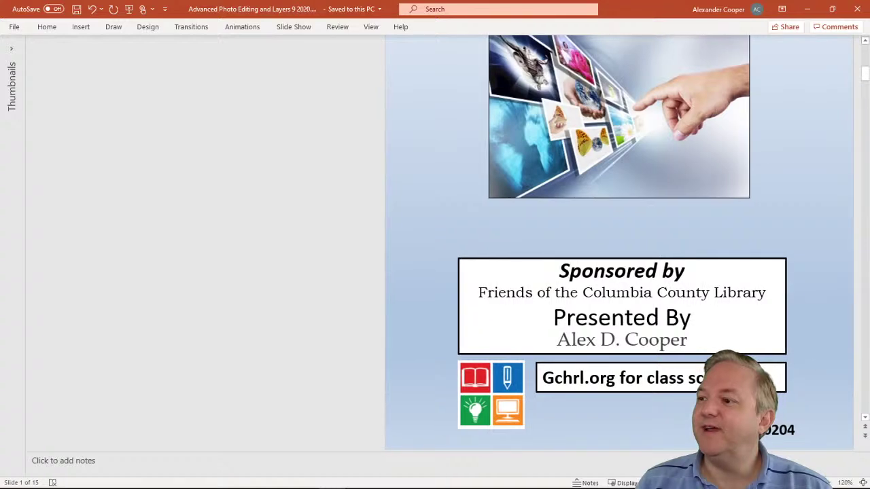
Collapse the notes pane to enlarge the slide, then scroll to slide 2, Overview.
left_click(31, 462)
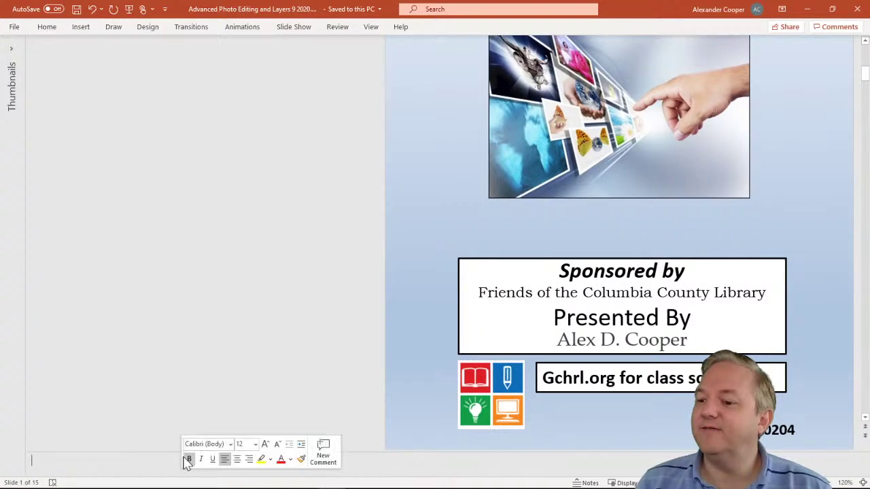
left_click_drag(171, 452, 170, 478)
scroll(727, 233, "up", 4)
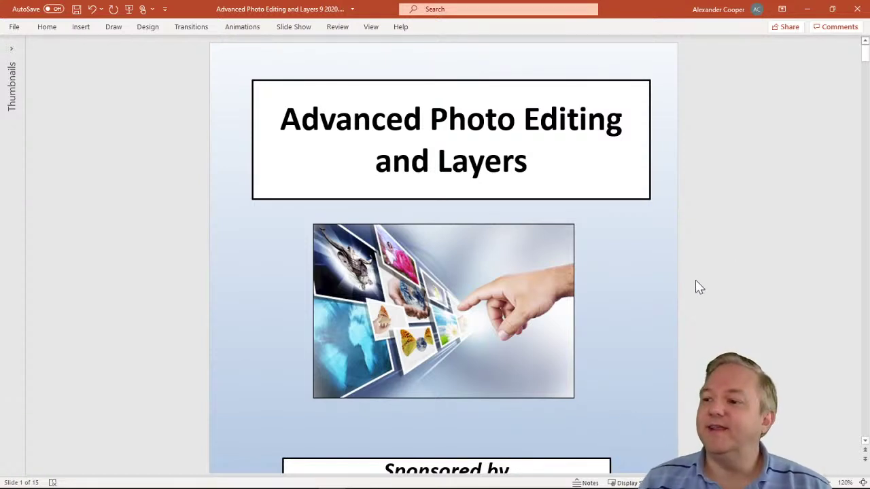
scroll(713, 248, "down", 3)
scroll(715, 243, "down", 2)
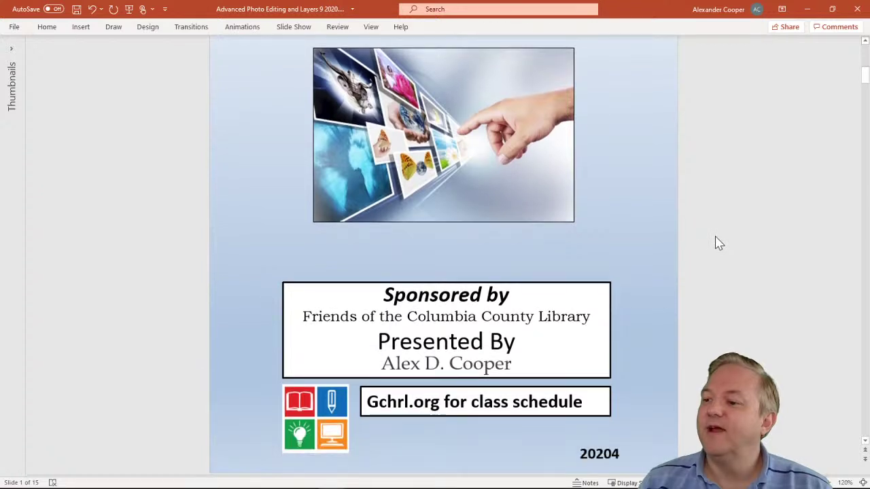
scroll(717, 270, "down", 3)
scroll(719, 271, "down", 1)
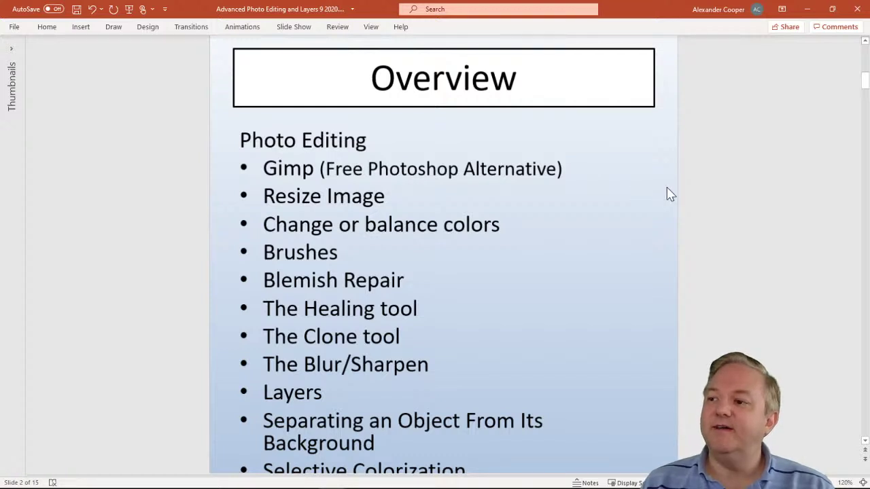
scroll(671, 192, "down", 2)
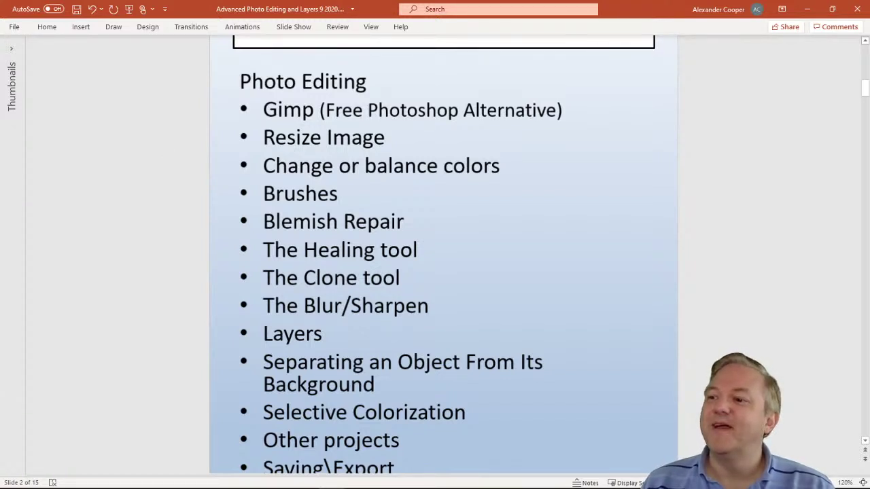
scroll(443, 251, "down", 1)
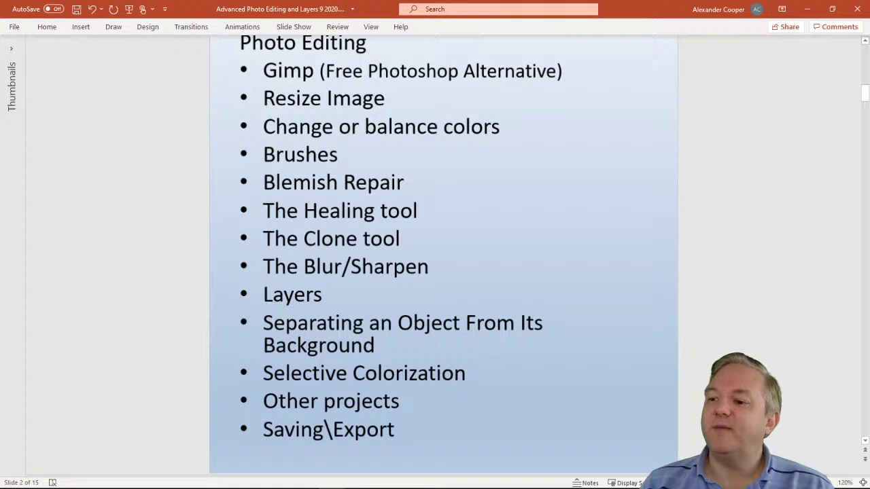
Scroll down to slide 3, the Photo Editing slide introducing Gimp and gimp.org.
scroll(443, 252, "down", 1)
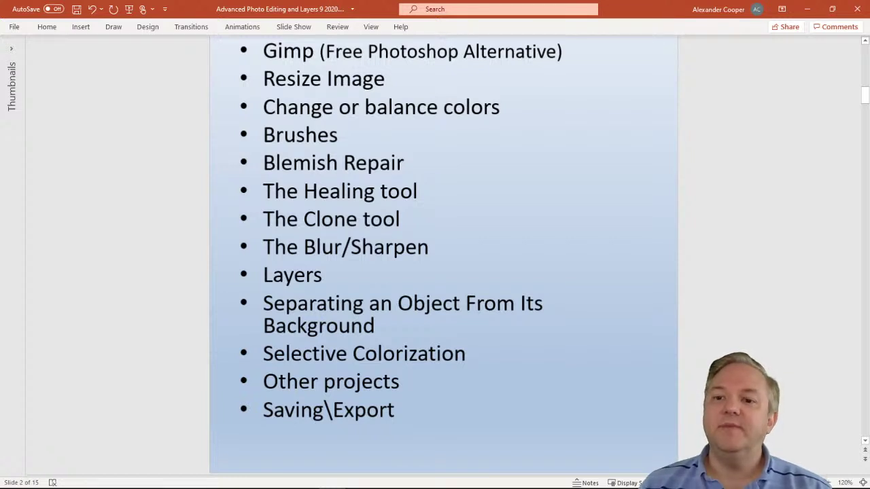
scroll(491, 367, "down", 5)
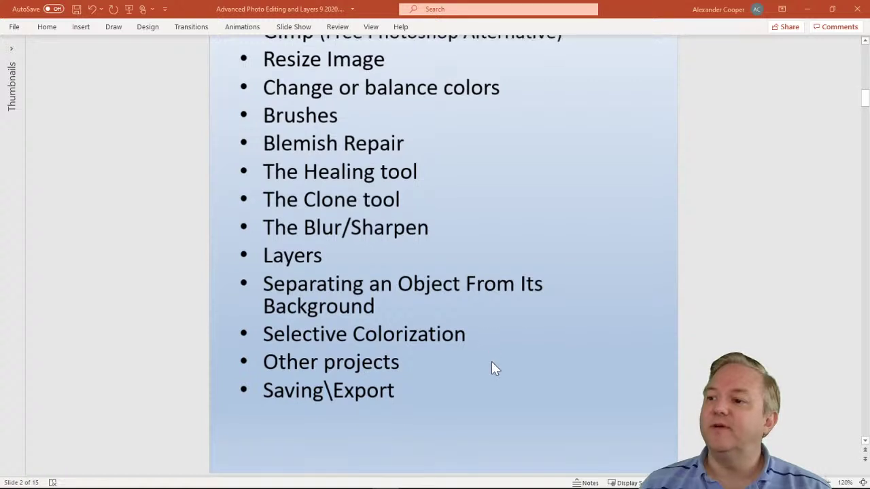
scroll(557, 338, "down", 1)
scroll(558, 337, "up", 1)
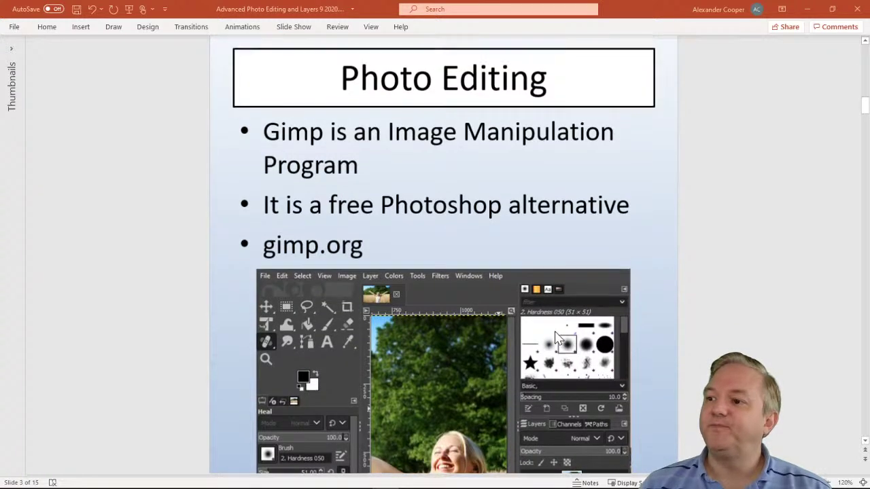
left_click(366, 246)
left_click_drag(365, 246, 284, 244)
right_click(284, 244)
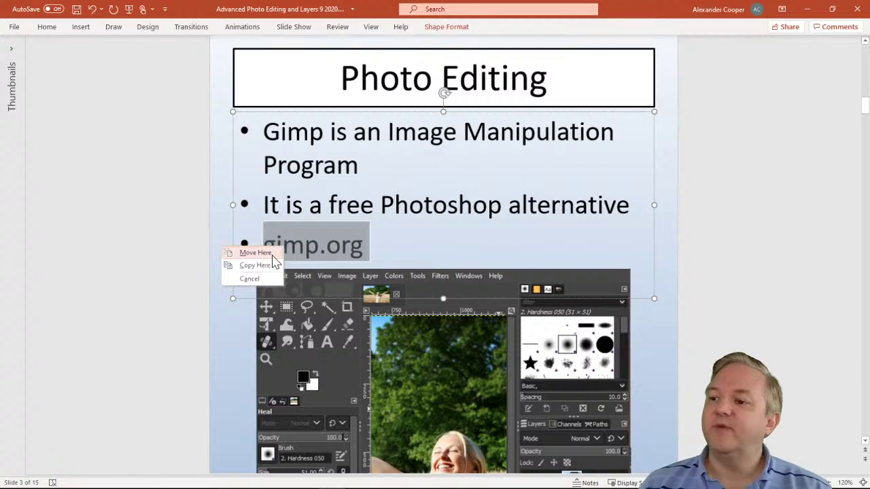
right_click(304, 251)
left_click(364, 245)
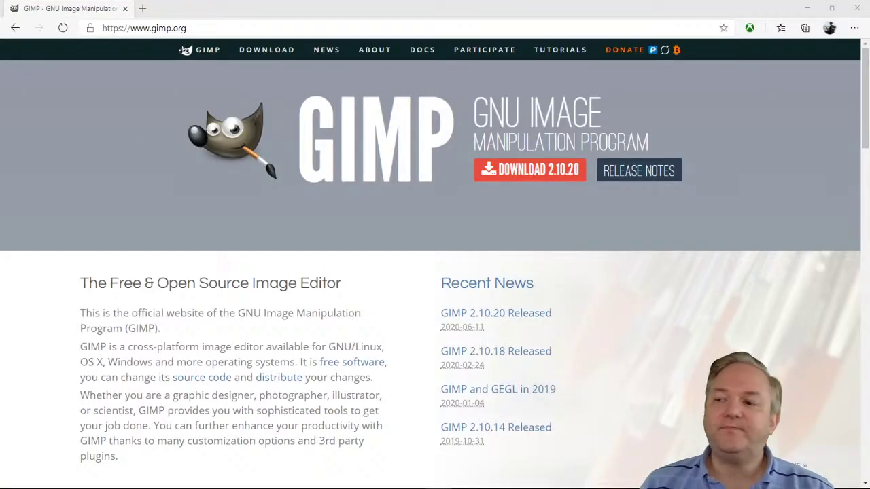
Review GIMP's Downloads page offering 2.10.20 for Windows, then minimize Edge.
left_click(528, 175)
scroll(641, 278, "down", 3)
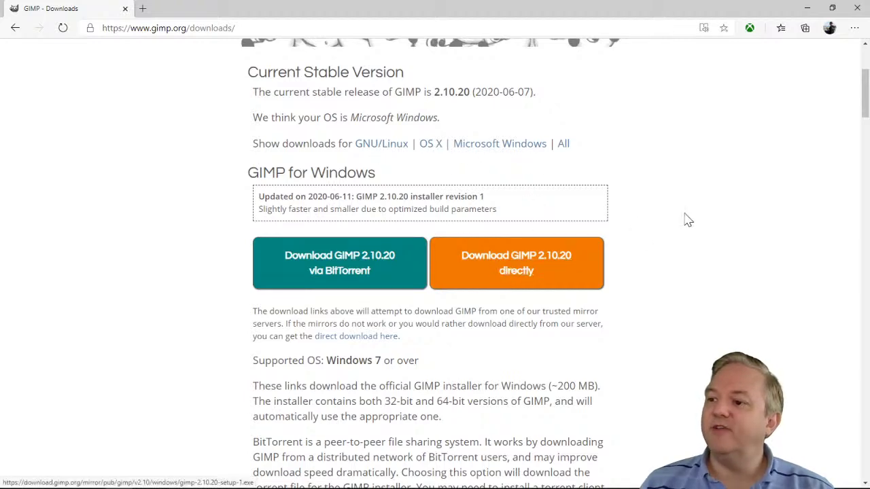
scroll(688, 225, "down", 5)
scroll(688, 229, "up", 7)
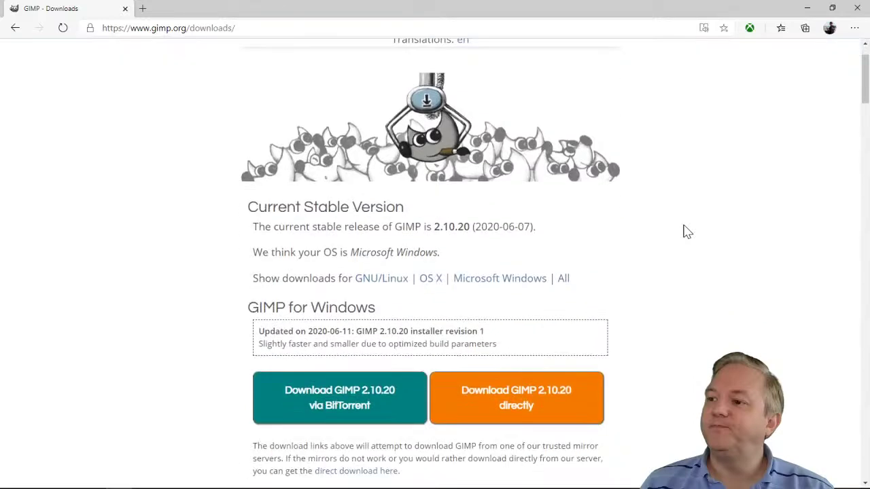
scroll(687, 231, "up", 1)
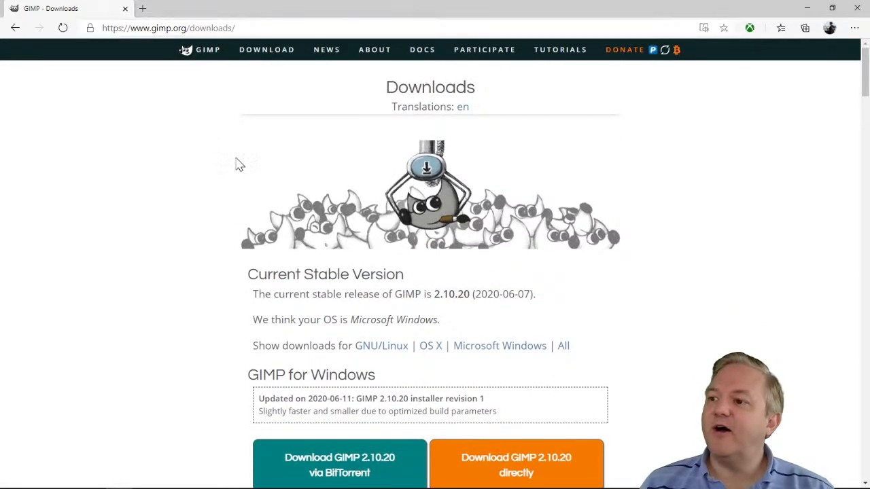
scroll(657, 225, "down", 3)
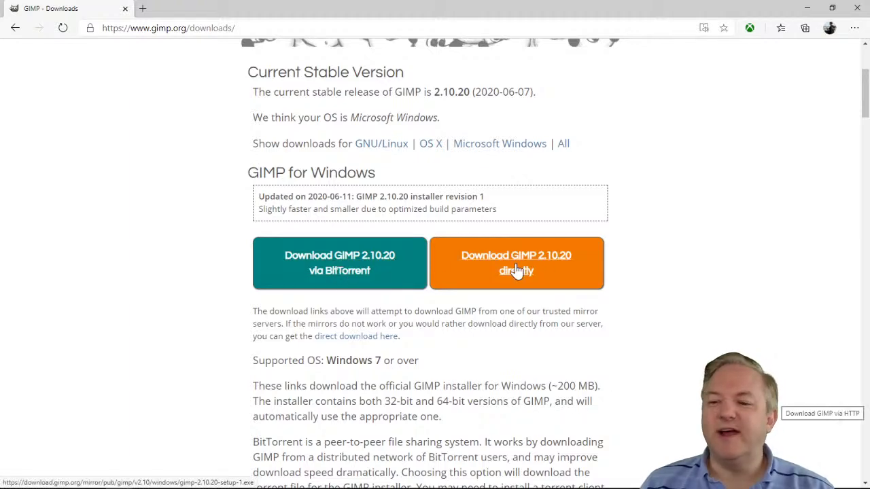
scroll(680, 257, "up", 3)
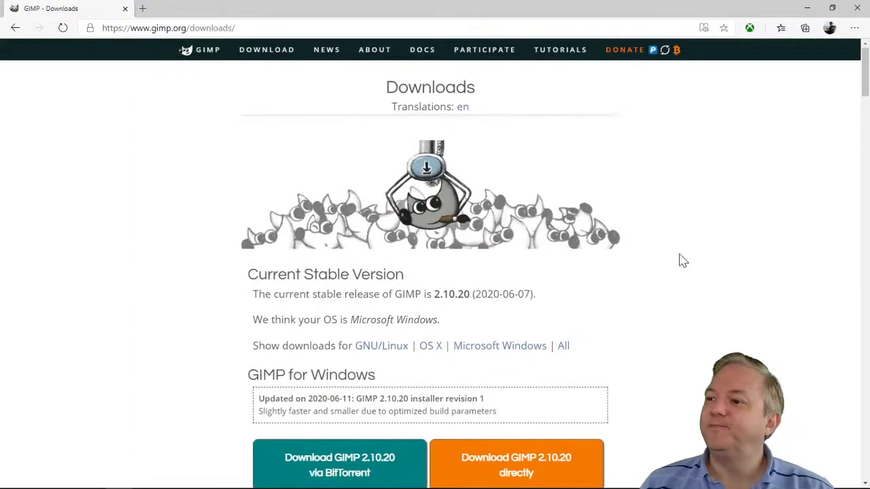
left_click(807, 7)
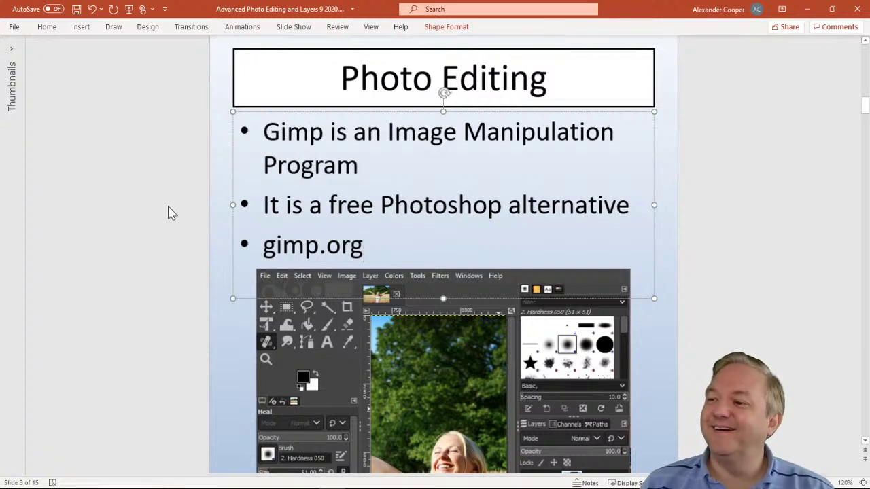
Deselect the bulleted text box and scroll to the labelled GIMP interface screenshot.
scroll(171, 211, "down", 2)
scroll(172, 213, "down", 3)
scroll(172, 213, "up", 2)
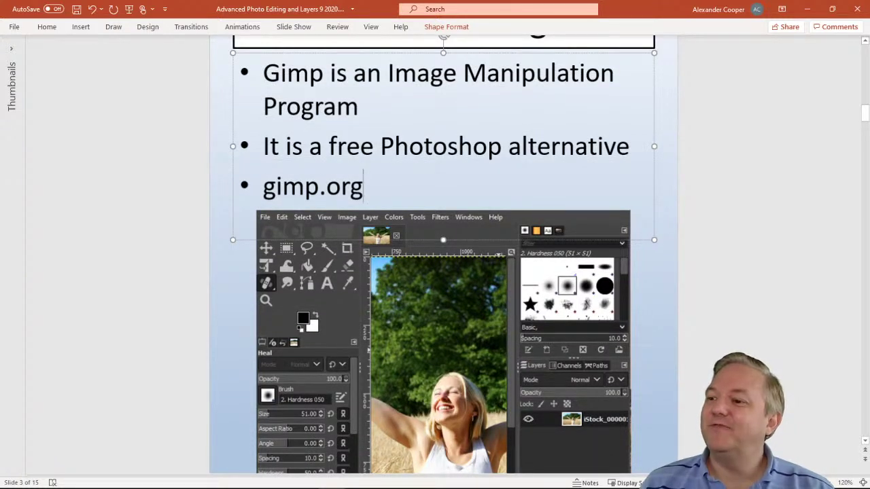
left_click(171, 200)
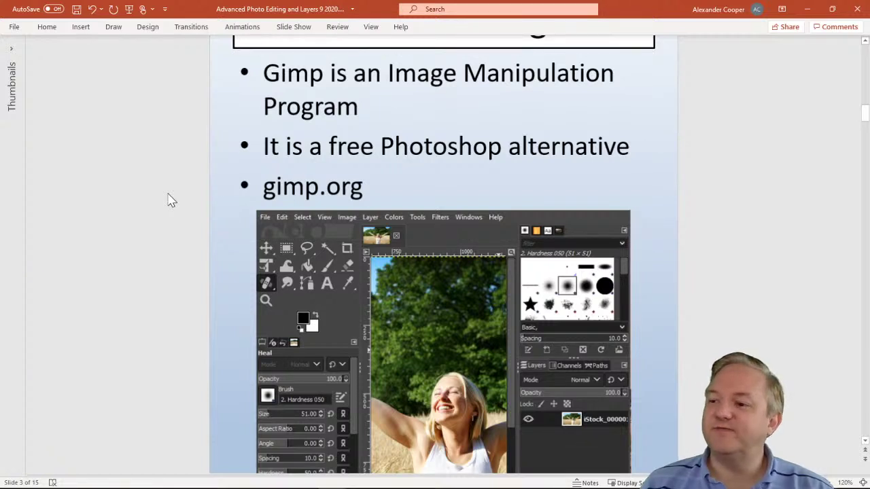
scroll(170, 200, "down", 4)
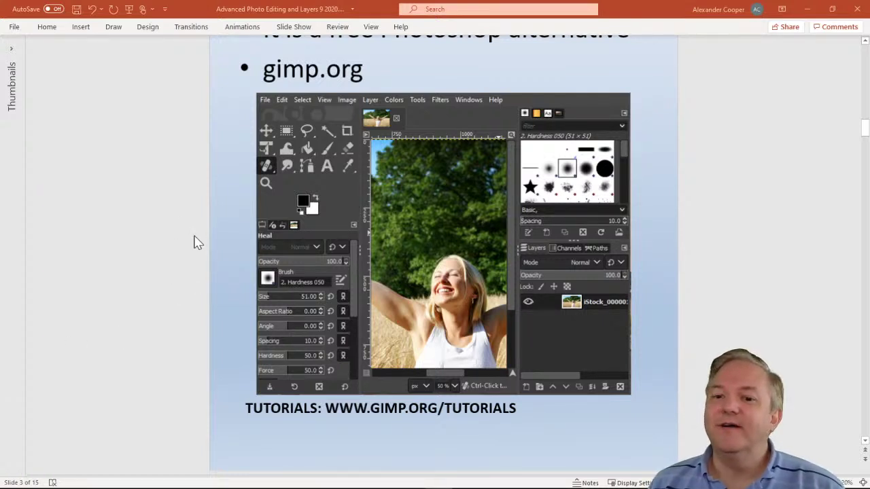
scroll(192, 242, "down", 3)
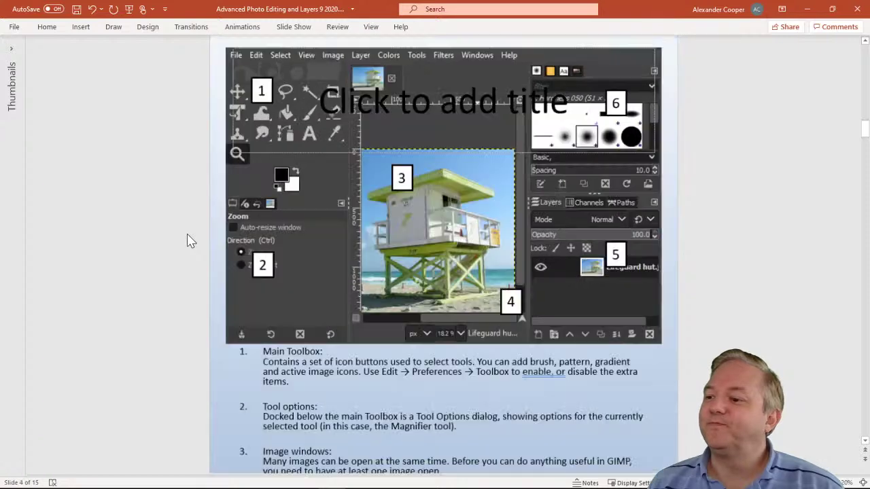
scroll(191, 242, "down", 1)
scroll(192, 242, "up", 3)
scroll(192, 242, "down", 3)
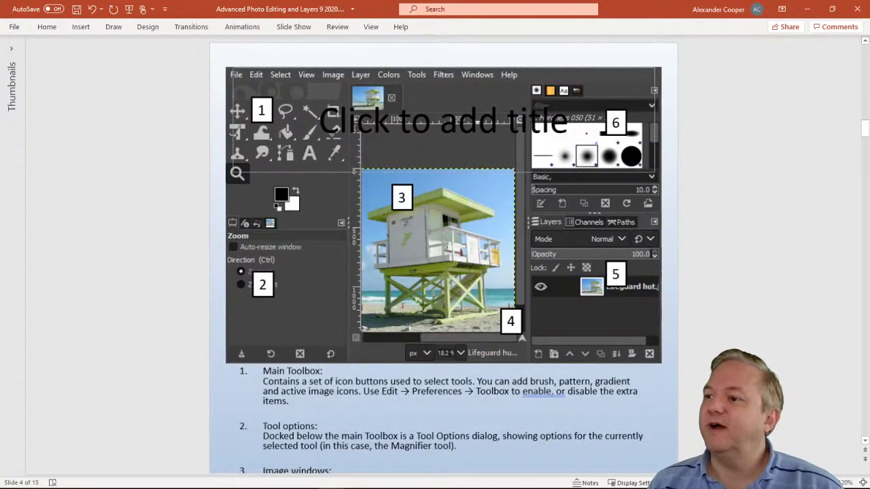
left_click(312, 71)
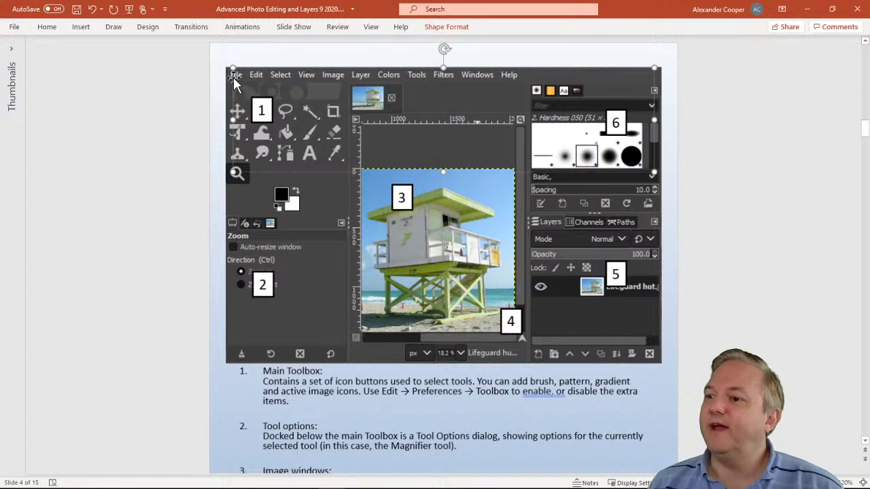
key("Escape")
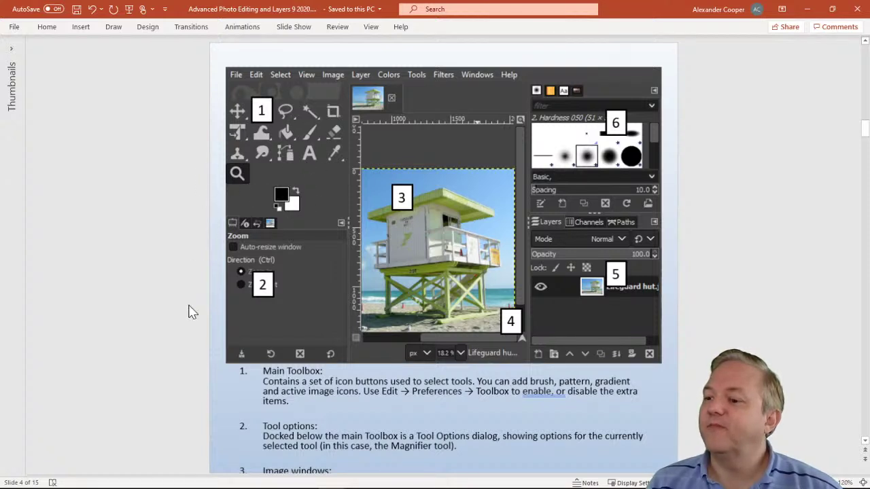
scroll(191, 311, "down", 2)
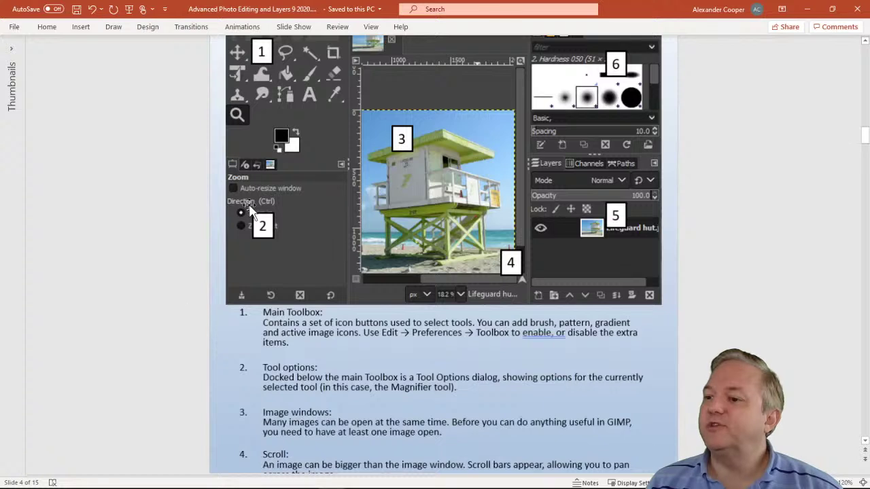
scroll(197, 207, "up", 1)
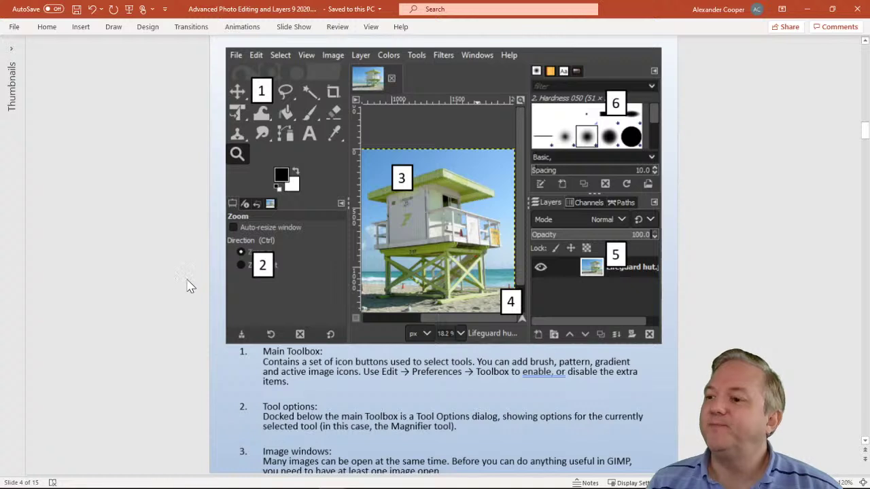
scroll(436, 221, "down", 1)
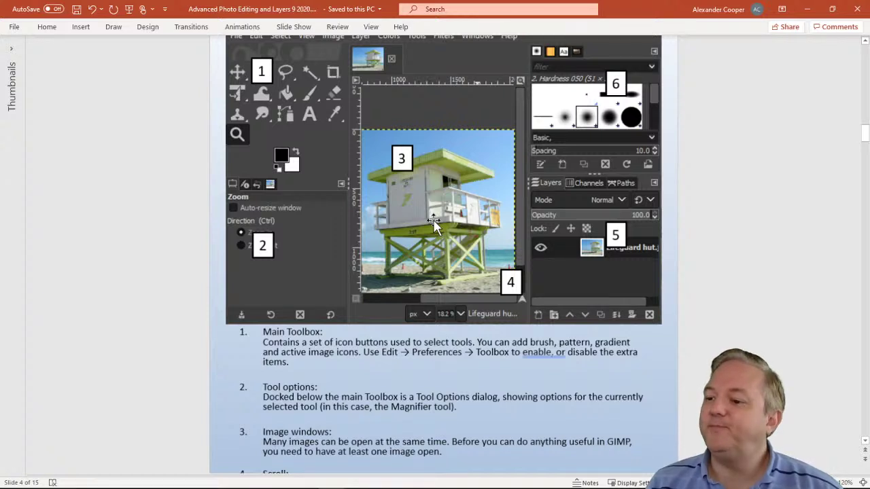
scroll(434, 223, "down", 1)
scroll(434, 223, "up", 1)
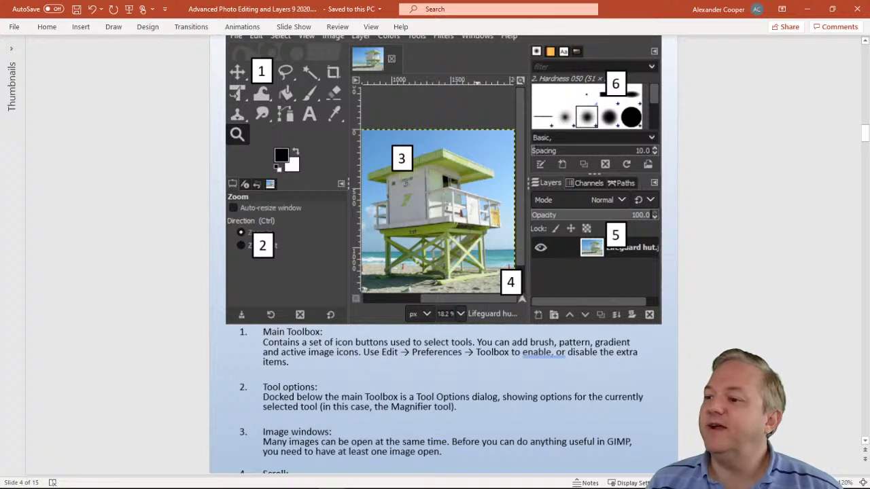
scroll(500, 271, "down", 1)
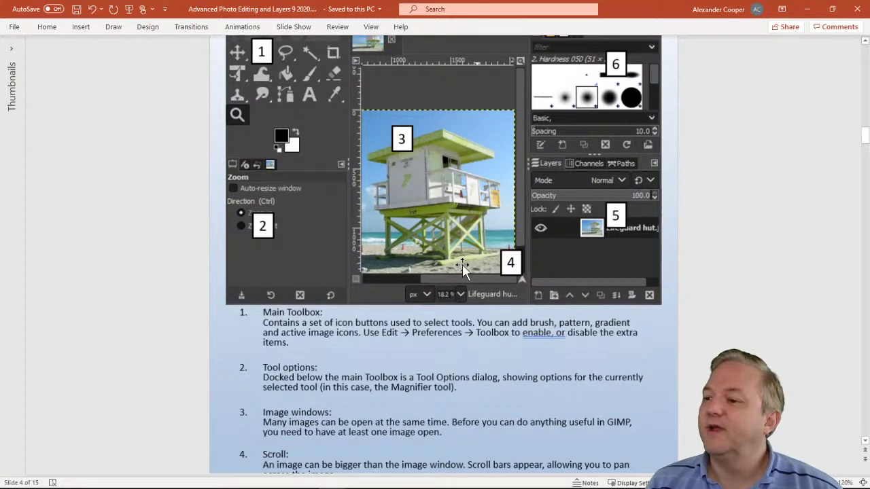
scroll(463, 263, "down", 1)
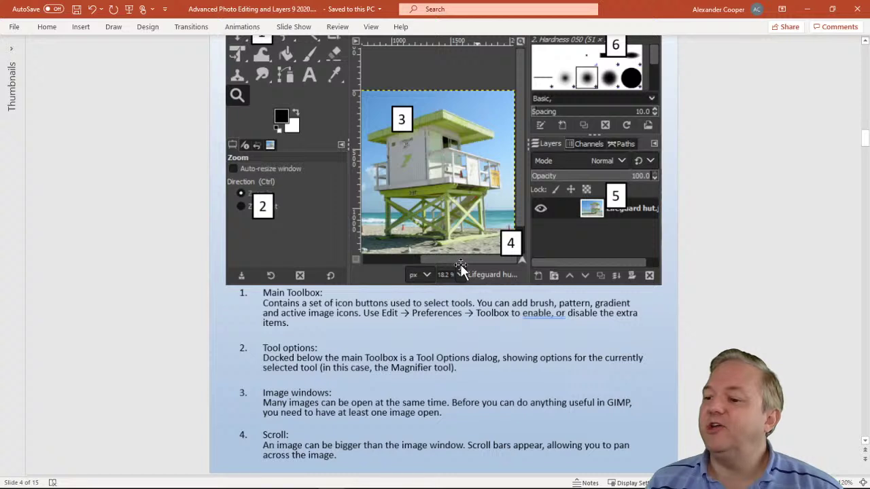
scroll(461, 270, "up", 2)
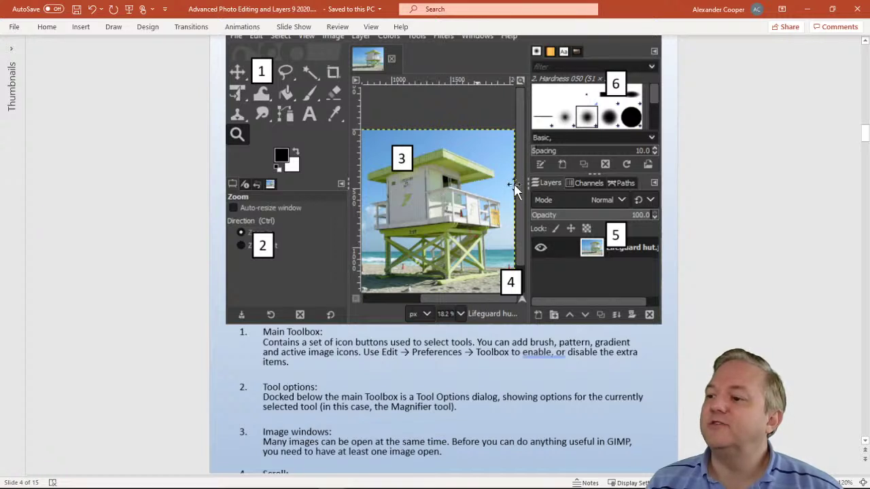
scroll(469, 280, "down", 2)
scroll(469, 280, "down", 2)
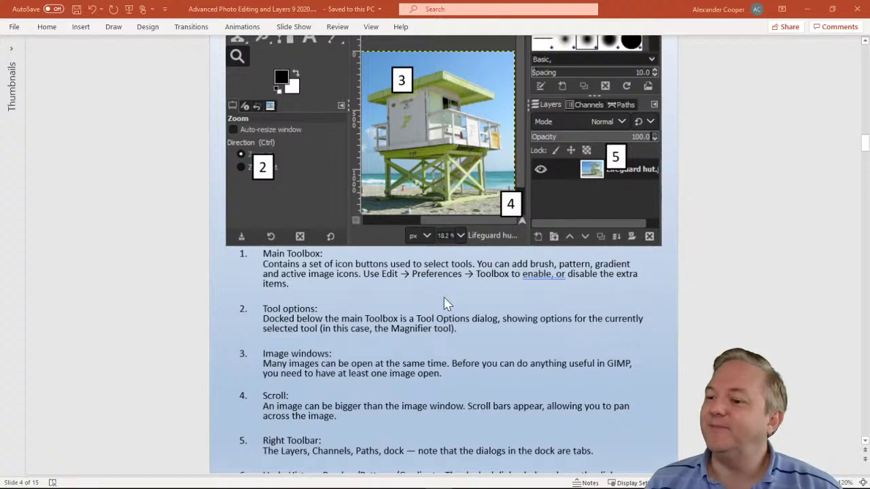
scroll(446, 303, "down", 1)
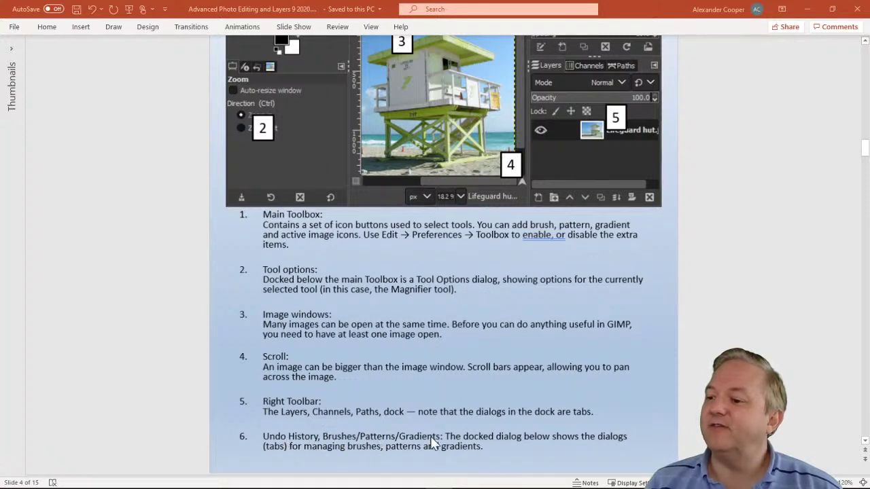
scroll(660, 350, "up", 5)
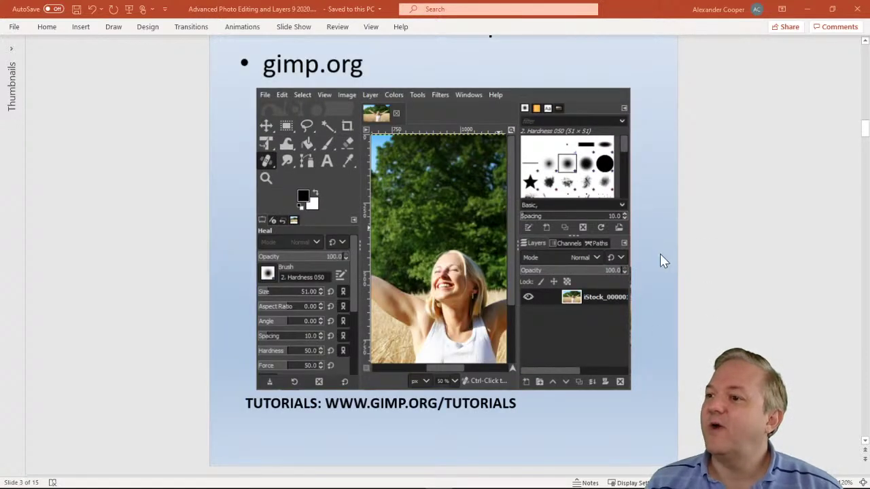
scroll(660, 261, "down", 3)
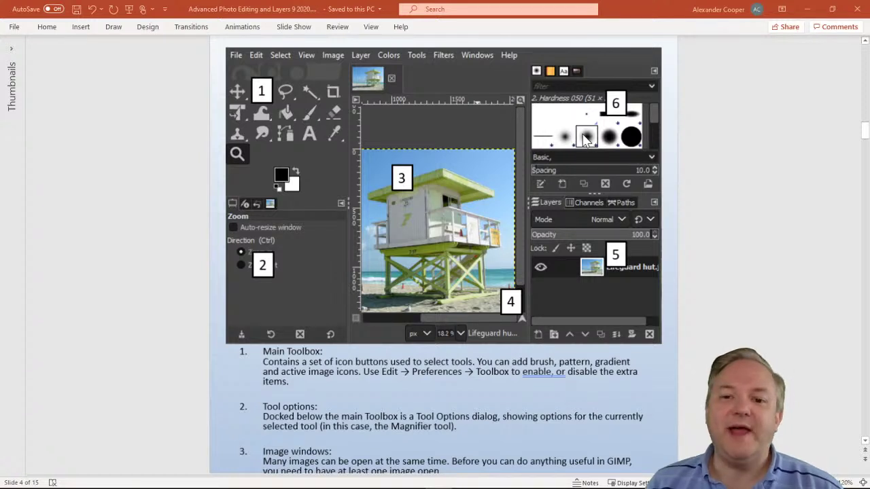
scroll(158, 298, "down", 1)
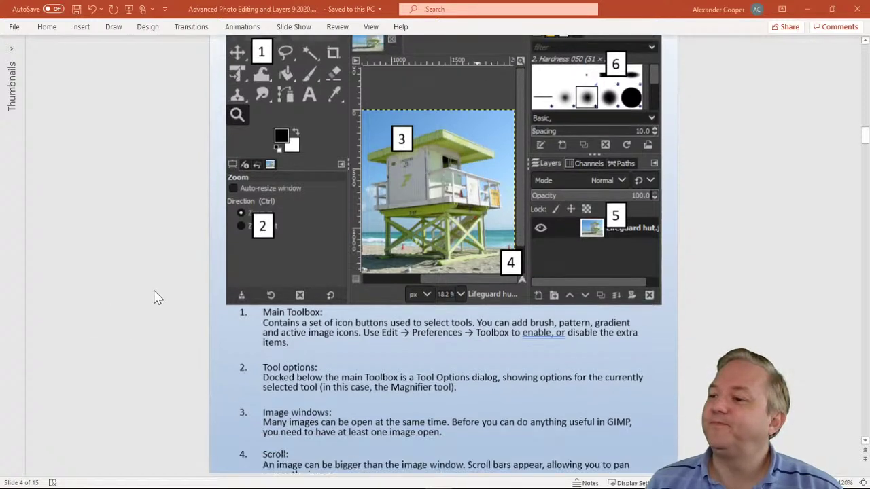
scroll(158, 297, "down", 5)
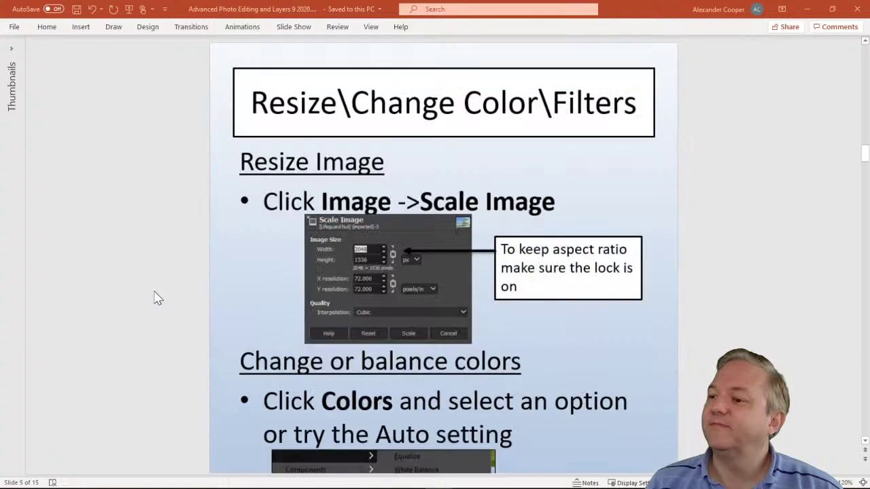
Scroll slide 5 down to show the Colors menu image.
scroll(158, 298, "down", 1)
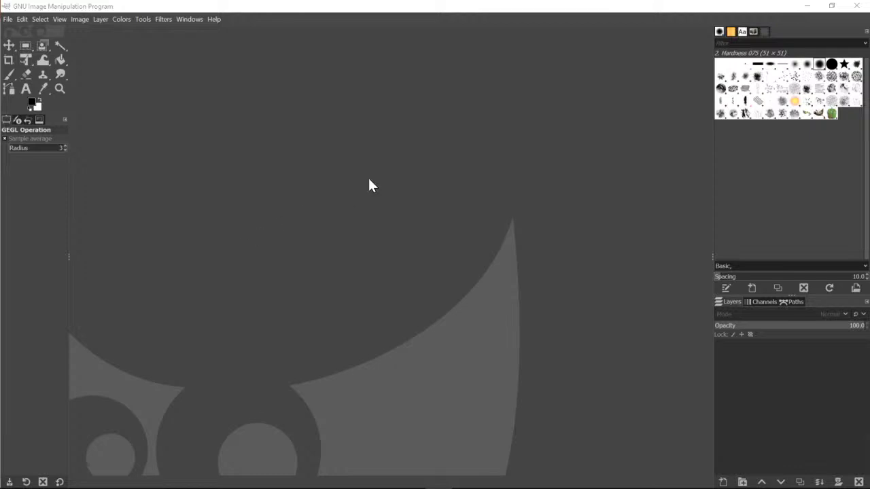
Open Lifeguard hut.jpg from Documents > CCL > Camera 2 and 3 > Class photos.
left_click(8, 20)
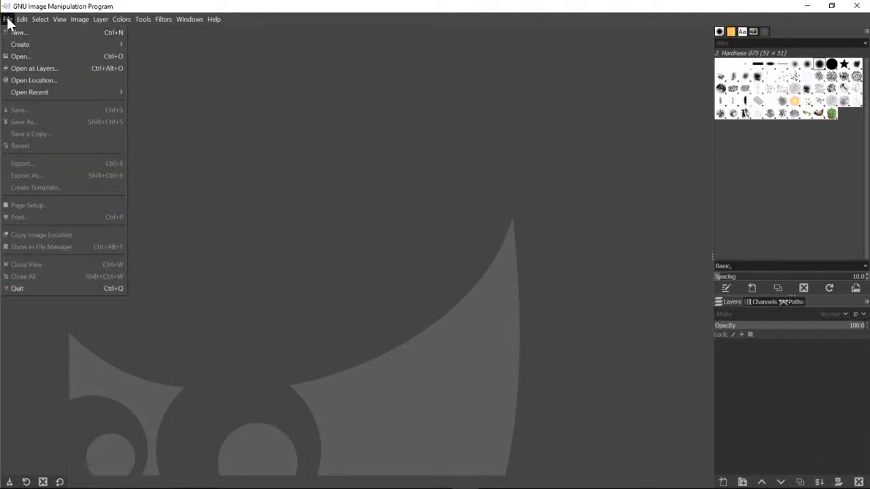
left_click(29, 56)
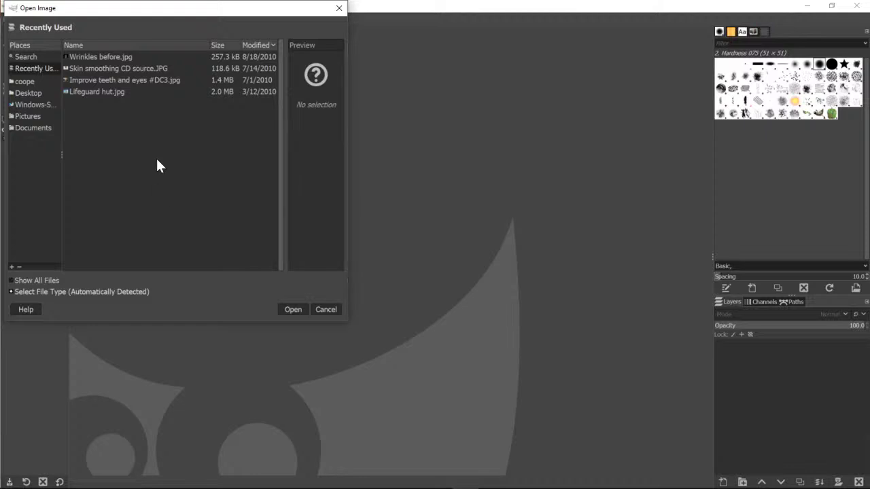
left_click(45, 131)
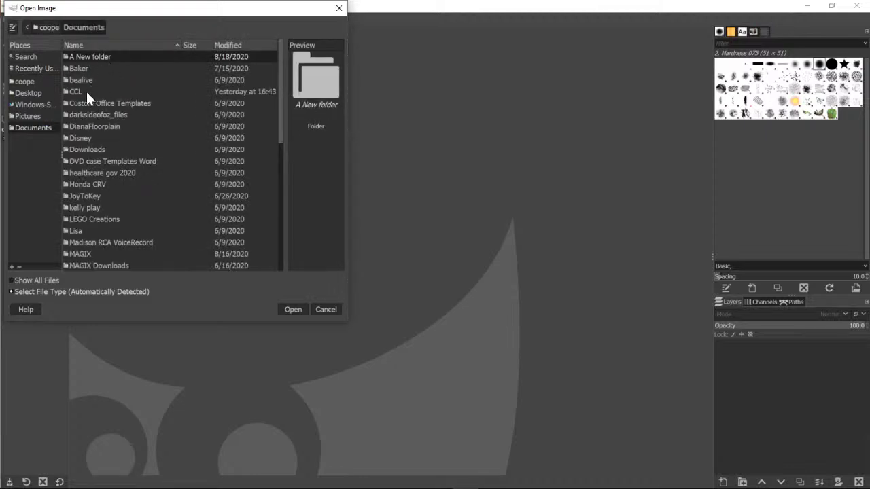
double_click(86, 90)
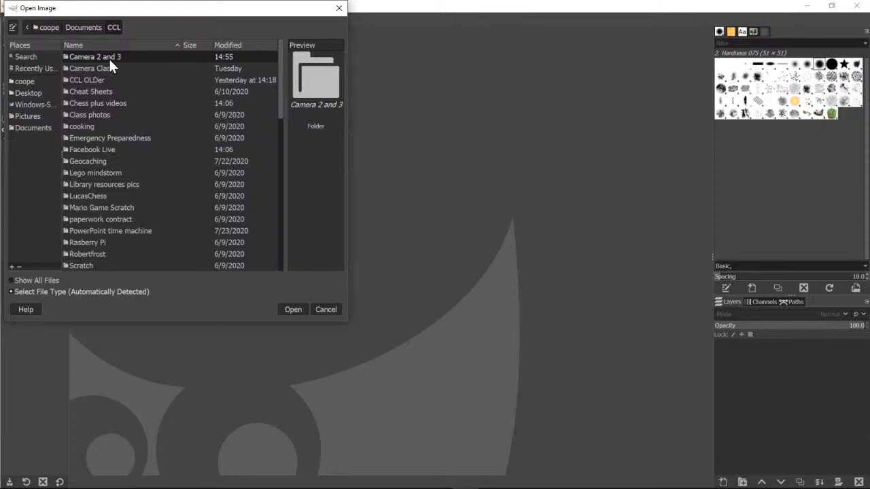
double_click(109, 58)
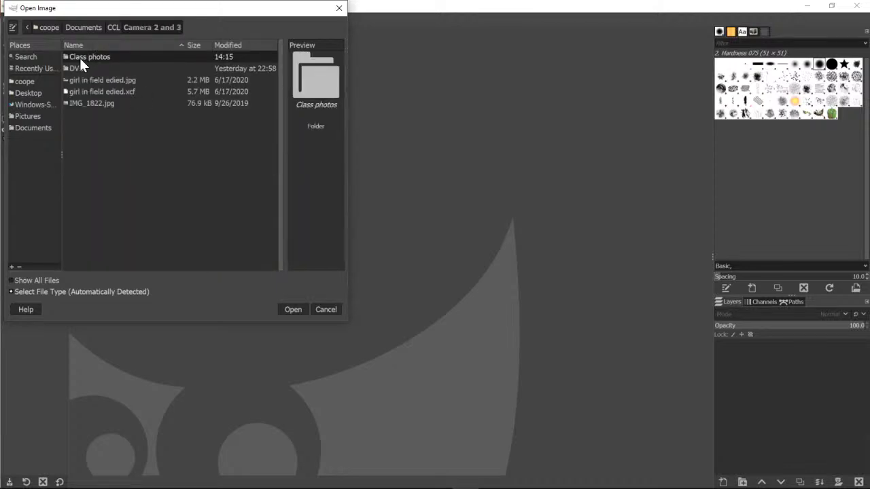
double_click(102, 59)
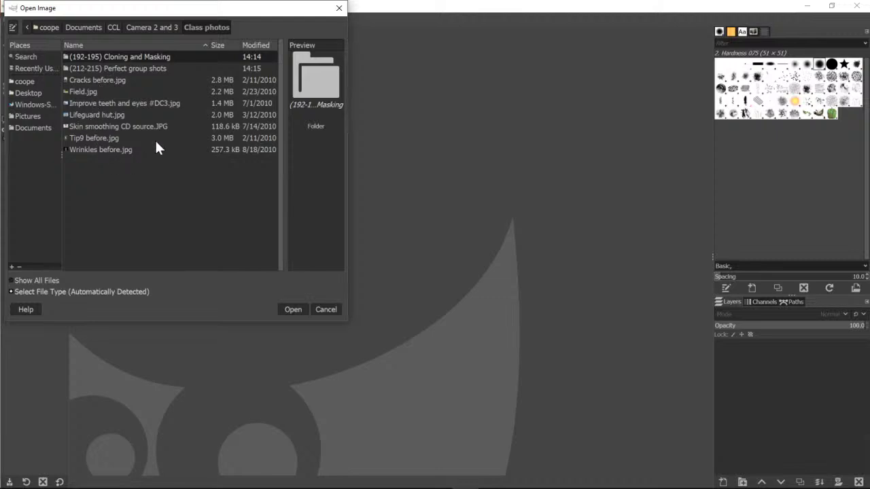
left_click(108, 115)
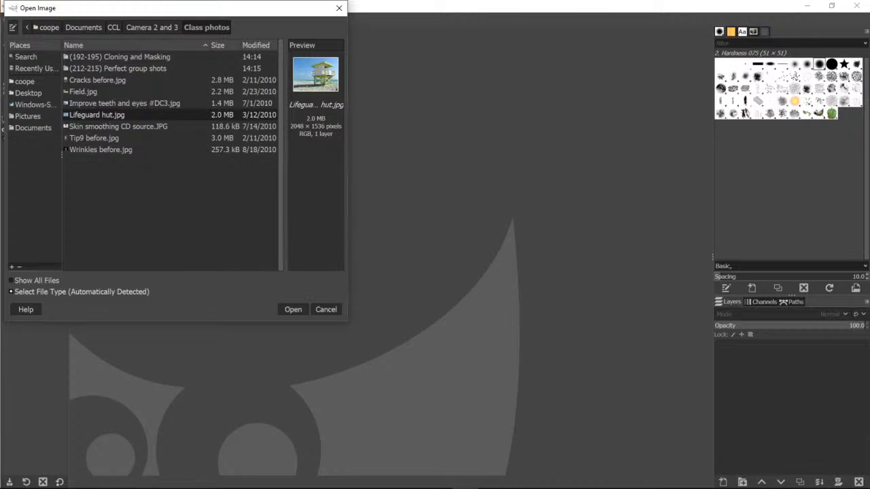
left_click(292, 310)
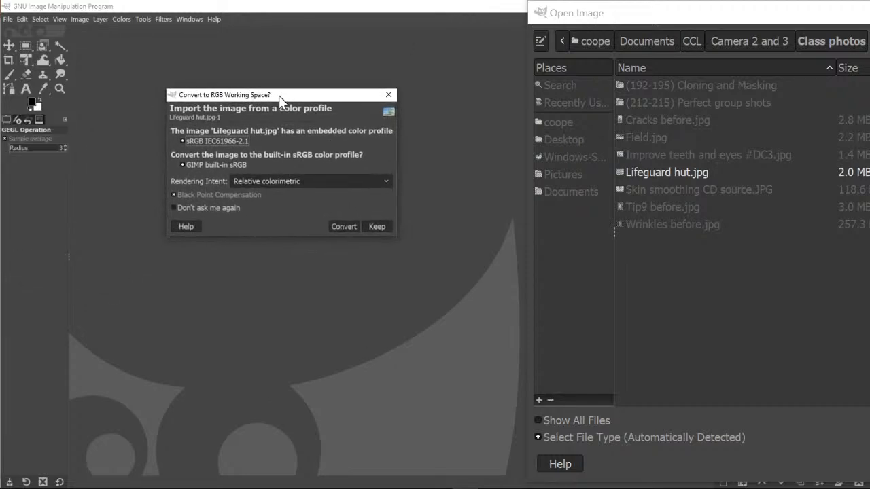
Convert Lifeguard hut.jpg to GIMP's built-in sRGB working space.
left_click(337, 229)
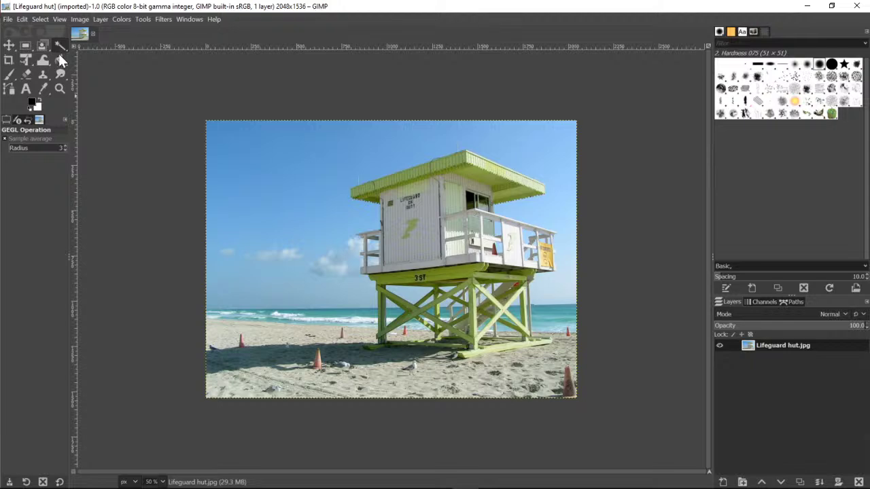
left_click(8, 19)
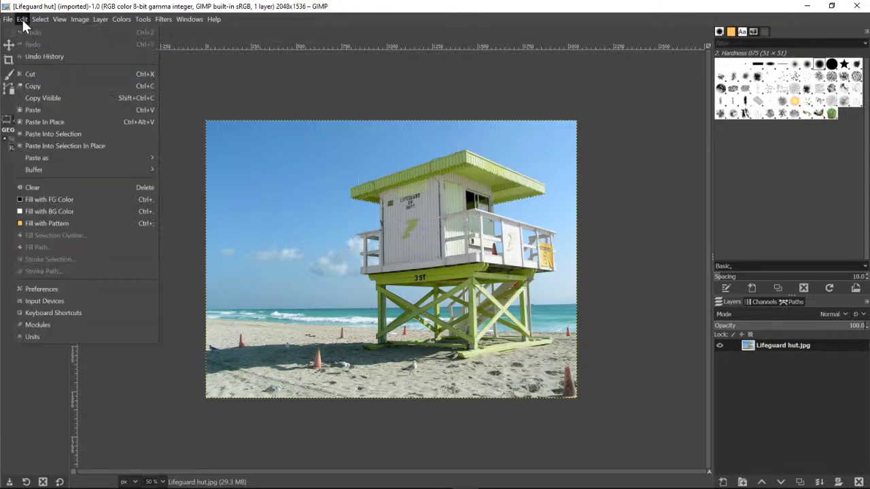
mouse_move(41, 21)
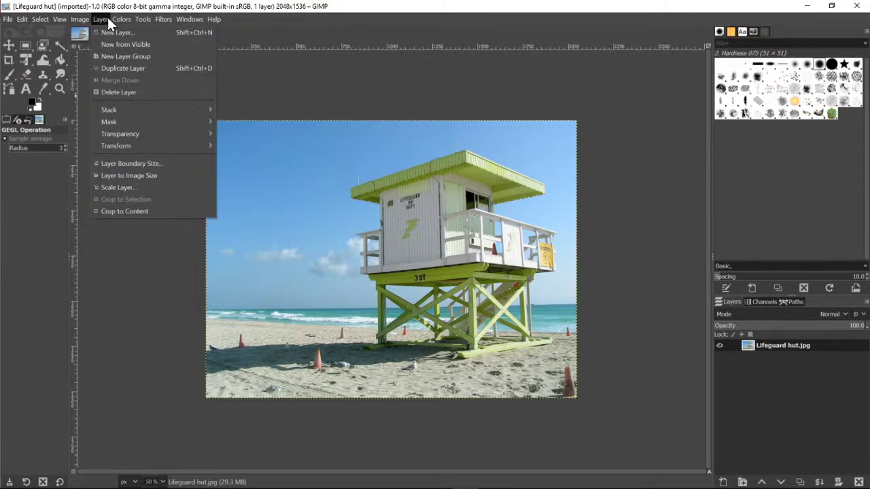
mouse_move(128, 19)
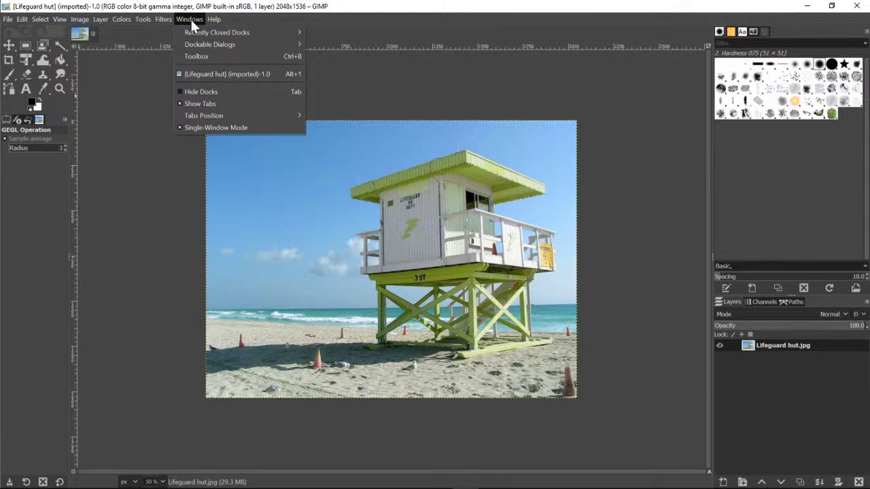
mouse_move(163, 19)
key("Escape")
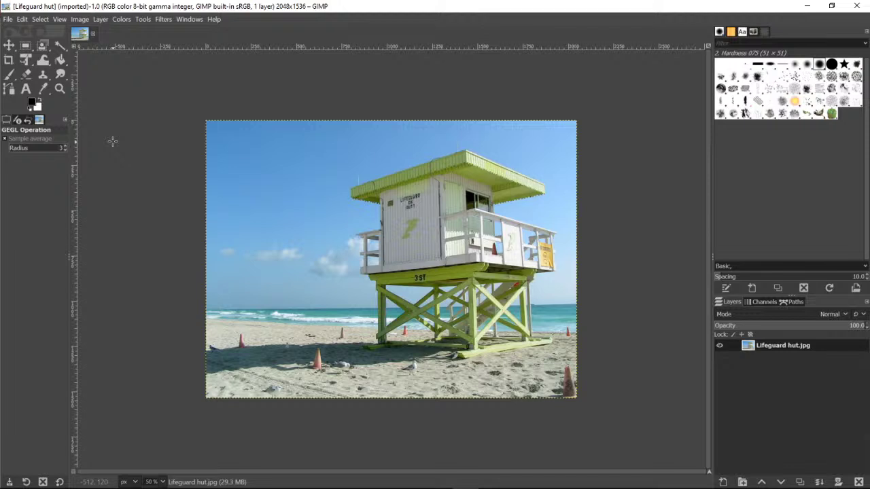
With the Zoom tool in Zoom in mode, magnify the hut's side railing to 300%.
left_click(59, 88)
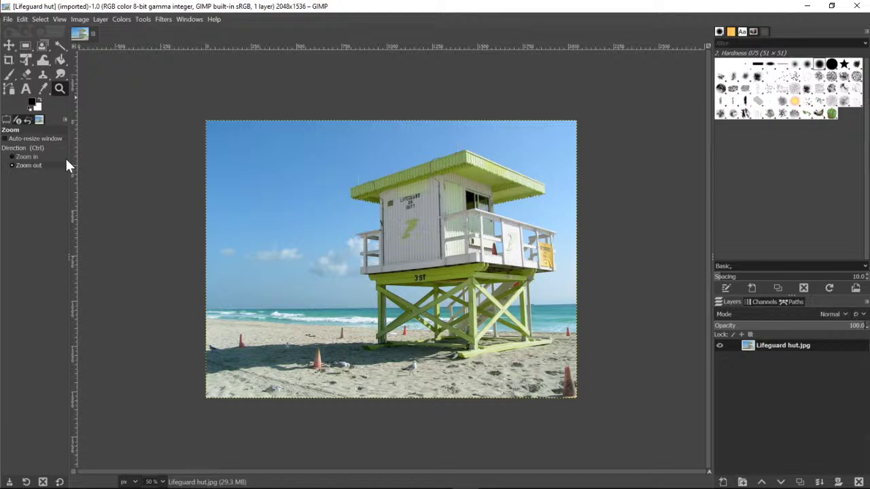
left_click(19, 157)
left_click(414, 244)
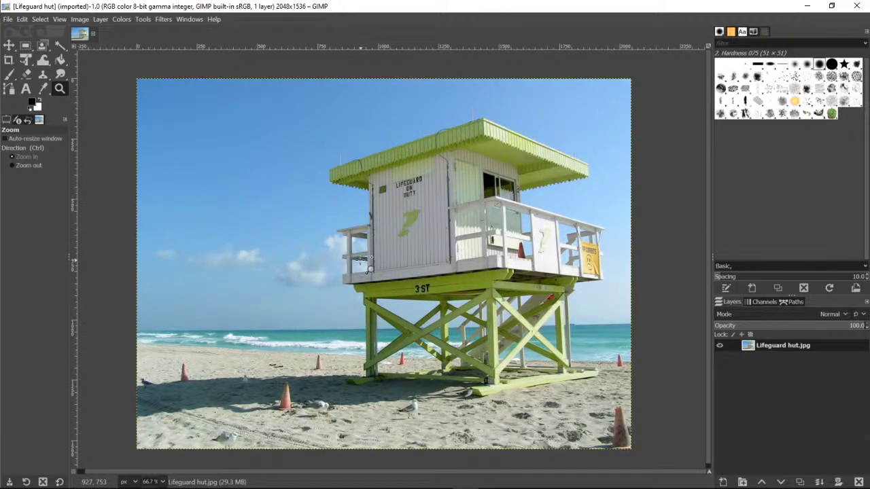
left_click(359, 259)
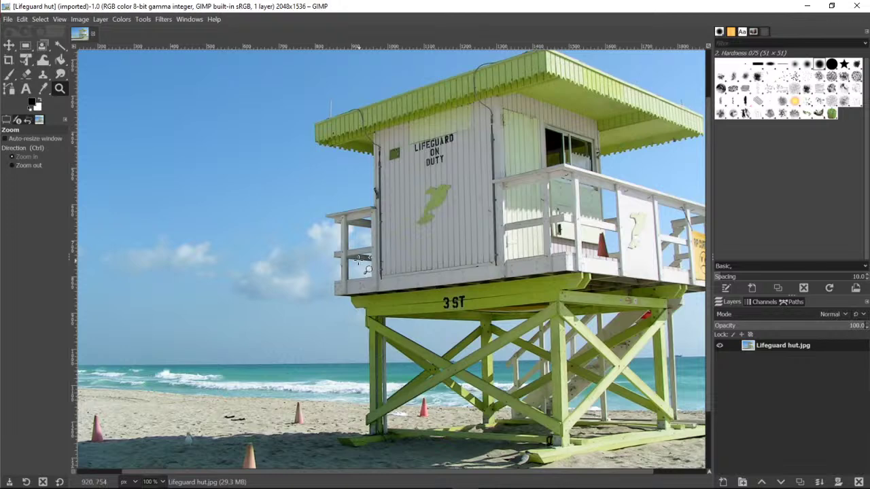
left_click(357, 259)
left_click(358, 259)
left_click(357, 259)
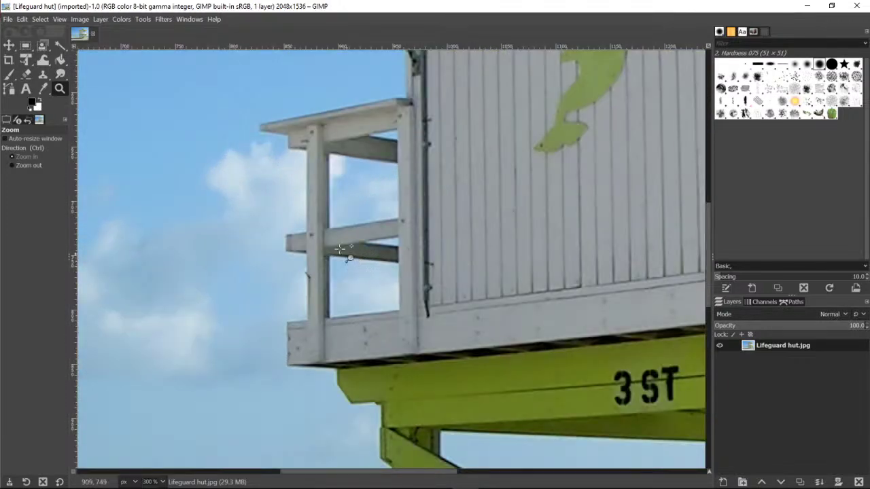
Switch to Zoom out and zoom back to the whole photo at 66.7%.
left_click(14, 166)
left_click(351, 270)
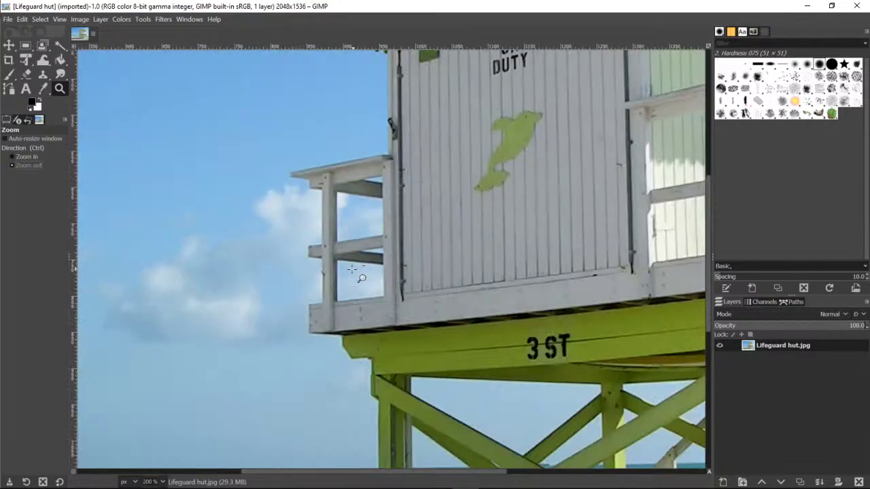
left_click(351, 270)
left_click(351, 270)
left_click(351, 270)
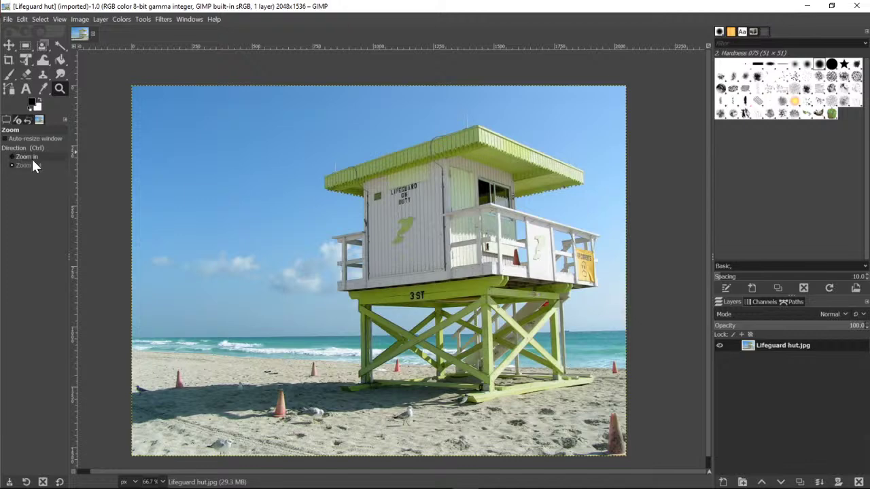
Zoom in on the hut to 150% and pan around with the scrollbars.
left_click(387, 327)
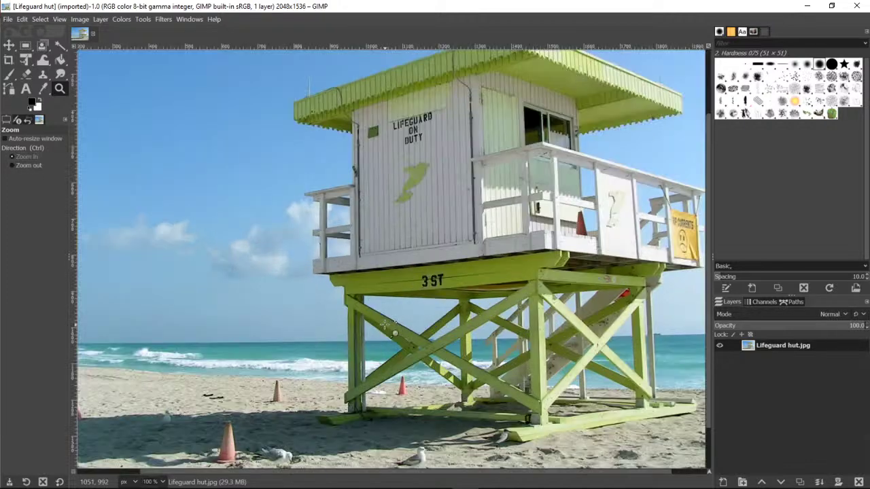
left_click(387, 326)
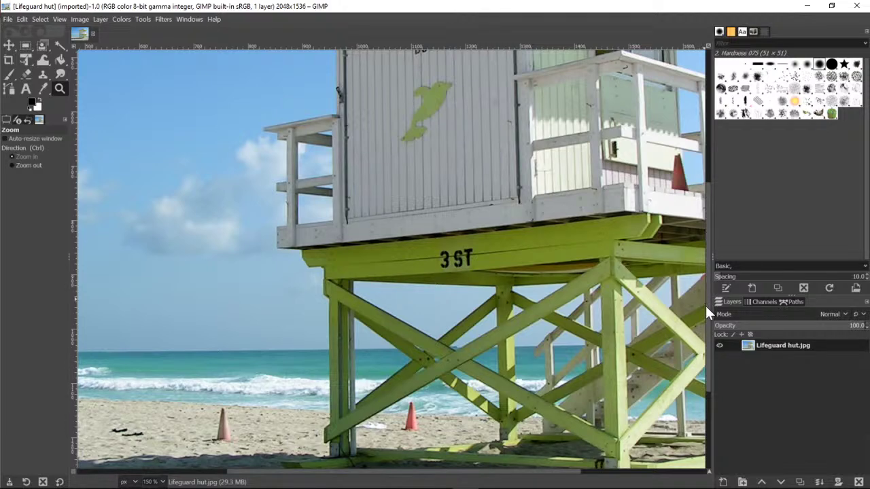
mouse_move(708, 307)
left_mouse_down()
mouse_move(705, 177)
mouse_move(705, 322)
left_mouse_up()
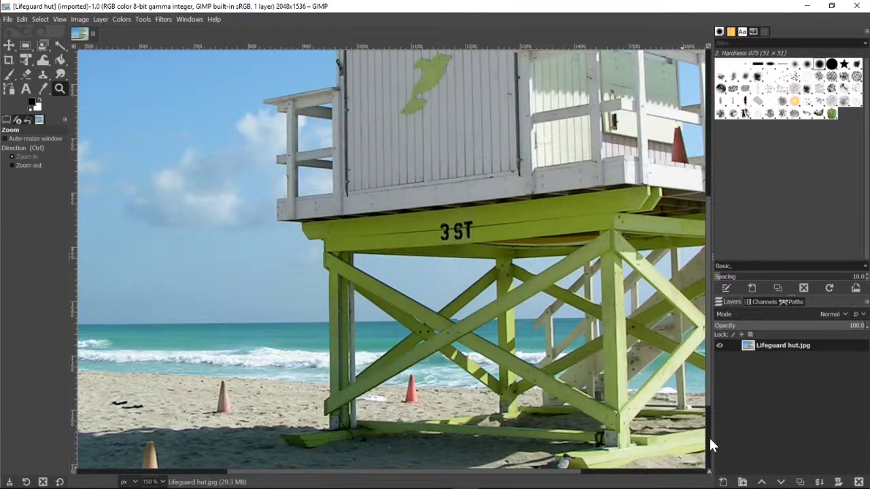
scroll(708, 408, "down", 5)
scroll(708, 408, "up", 10)
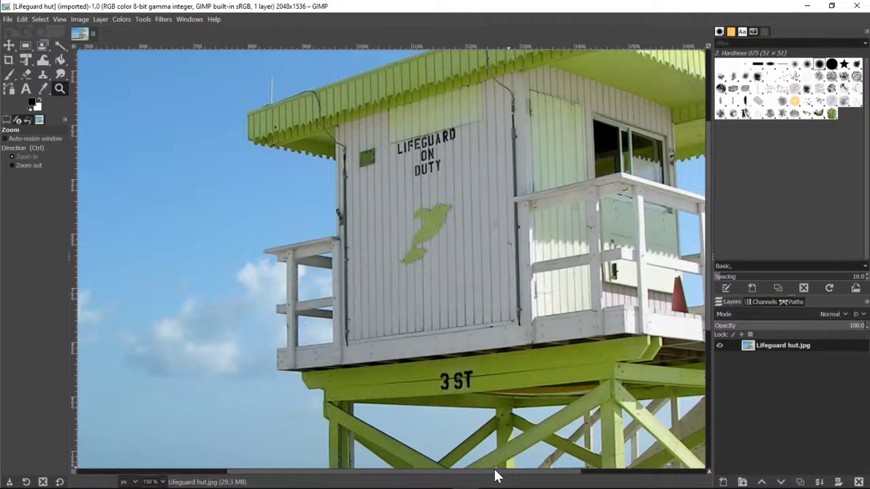
left_click_drag(496, 472, 549, 472)
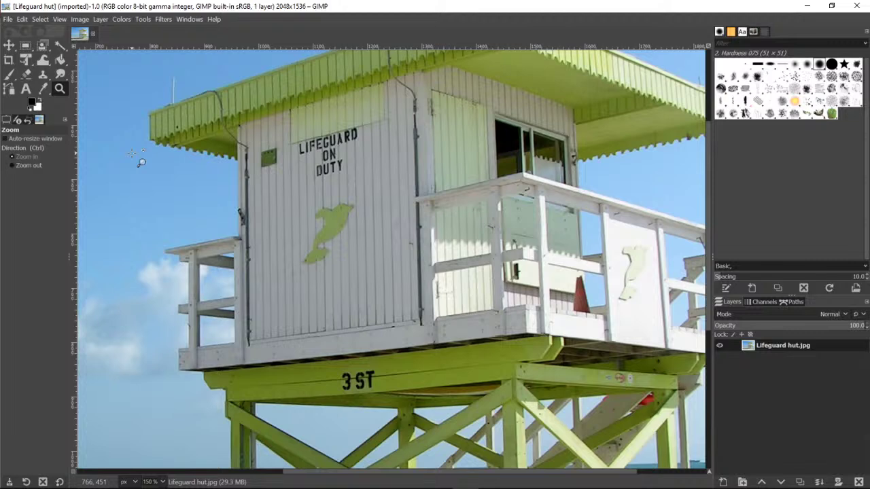
Zoom out until the photo nearly vanishes.
left_click(387, 216)
left_click(388, 217)
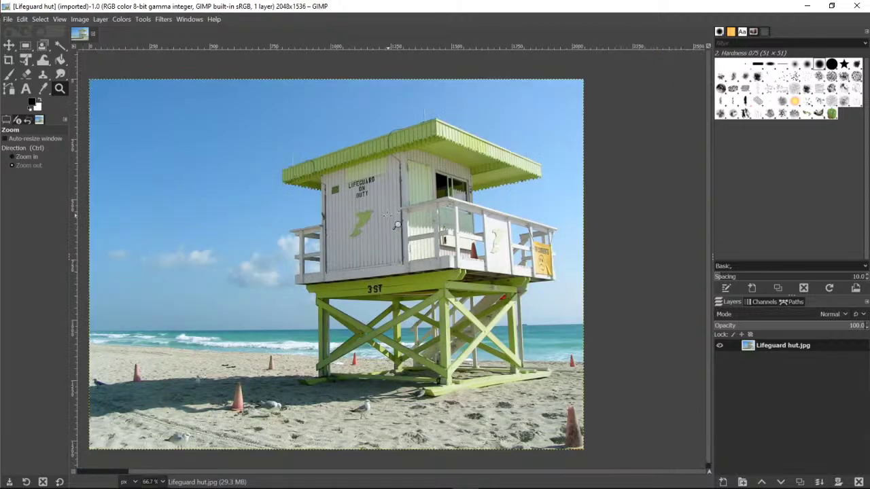
left_click(387, 218)
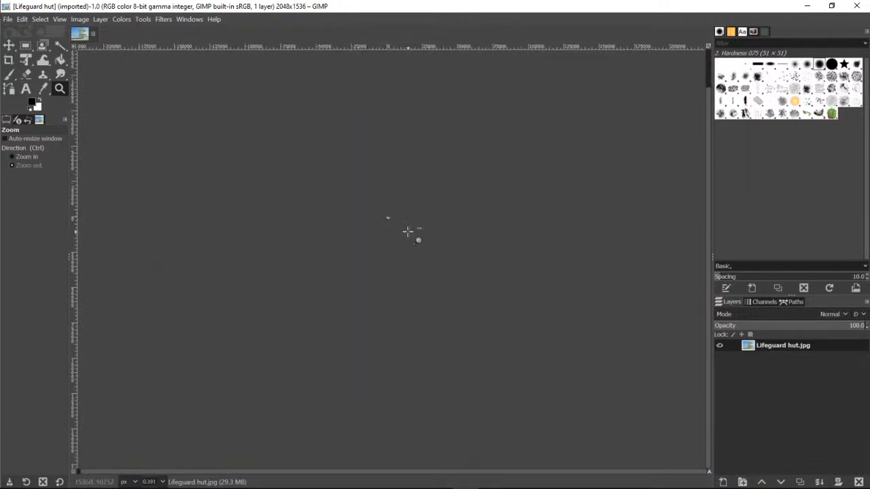
Switch to Zoom in and magnify the tiny photo back up to working size.
left_click(33, 156)
left_click(388, 215)
left_click(387, 216)
left_click(387, 217)
left_click(387, 219)
left_click(386, 221)
left_click(387, 223)
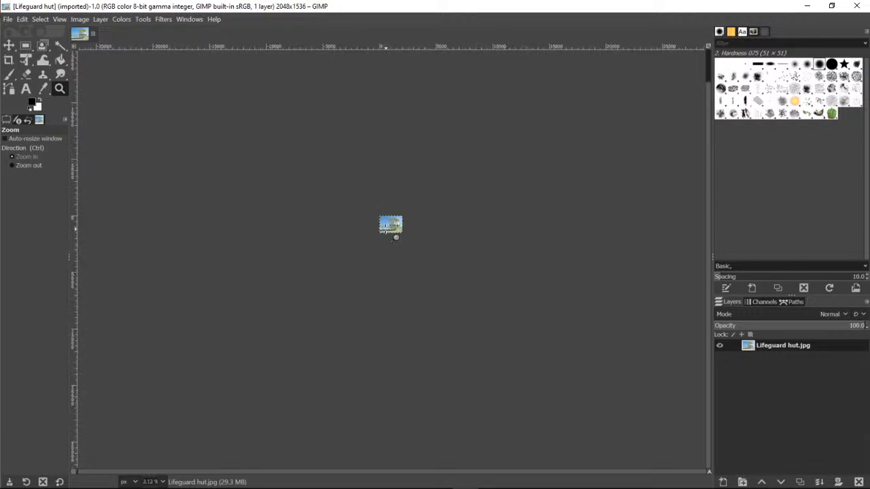
left_click(386, 226)
left_click(386, 229)
left_click(386, 229)
left_click(387, 229)
left_click(386, 229)
left_click(386, 230)
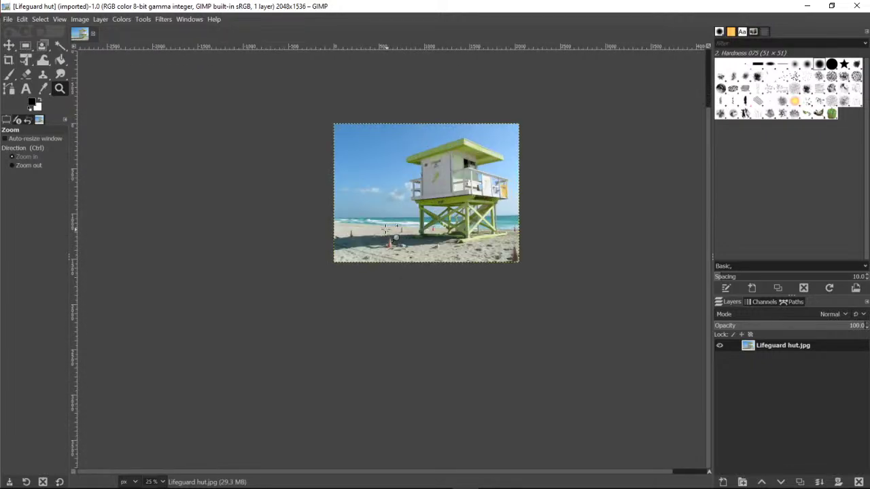
left_click(386, 230)
left_click(385, 230)
left_click(386, 230)
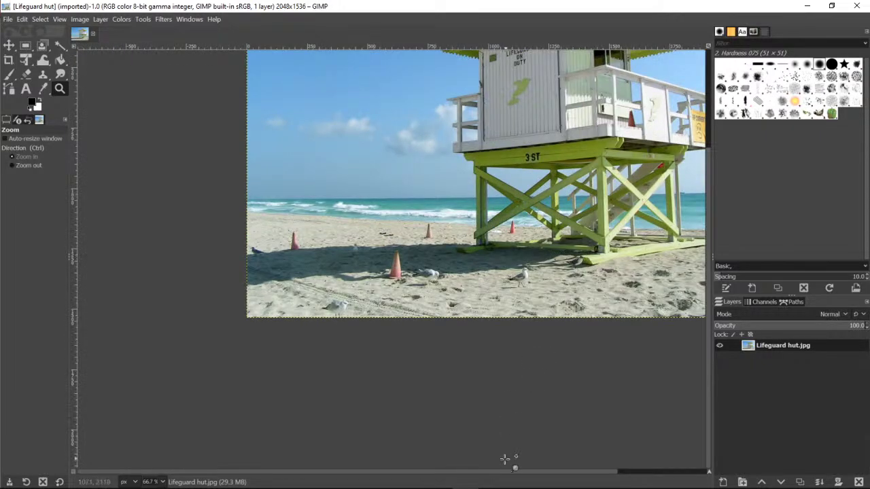
Re-center the photo with the scrollbars, then minimize GIMP to show the lesson slide.
left_click_drag(505, 476, 573, 472)
scroll(569, 442, "up", 2)
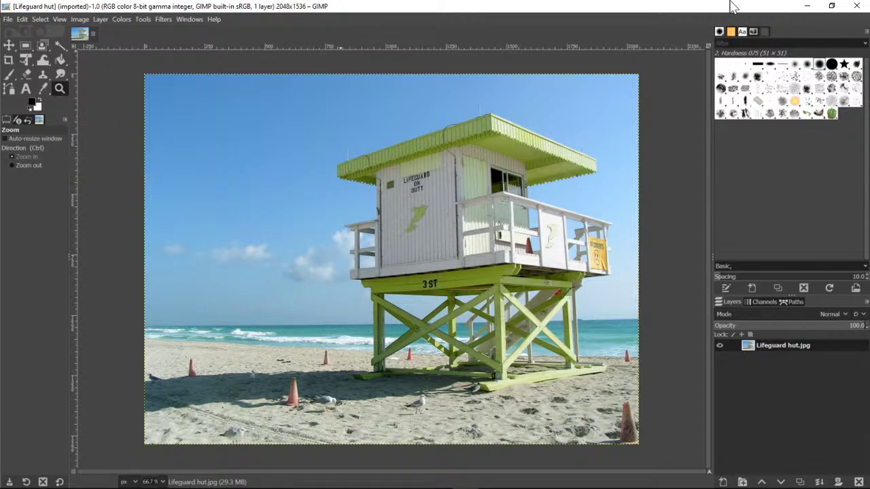
left_click(808, 6)
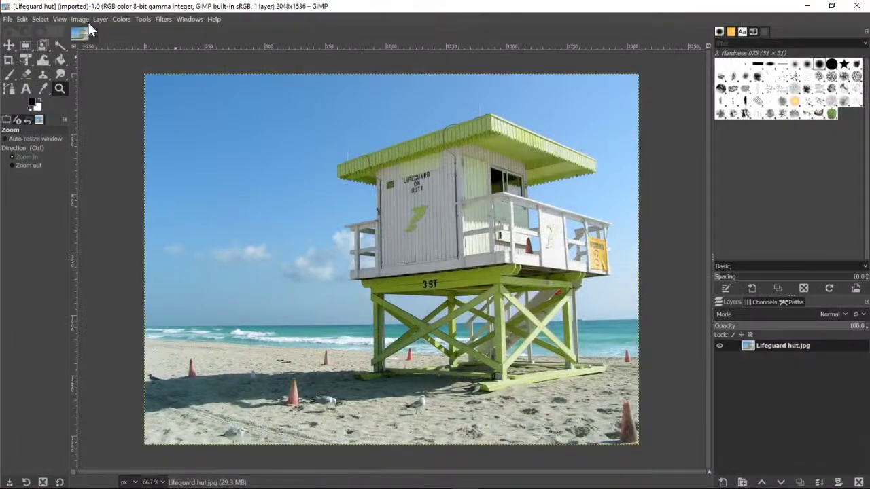
Open GIMP's Image menu to show Scale Image and other image-wide commands.
left_click(78, 21)
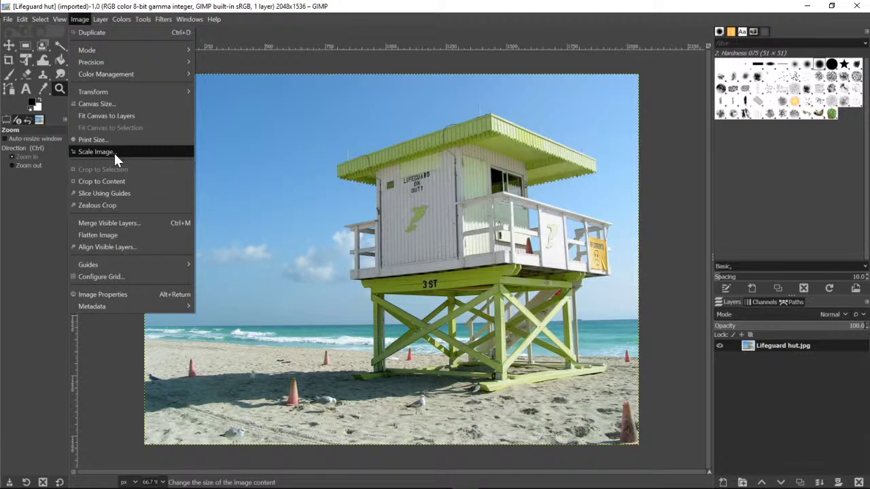
Browse the Help menu, then bring up the Layer menu's commands.
mouse_move(220, 22)
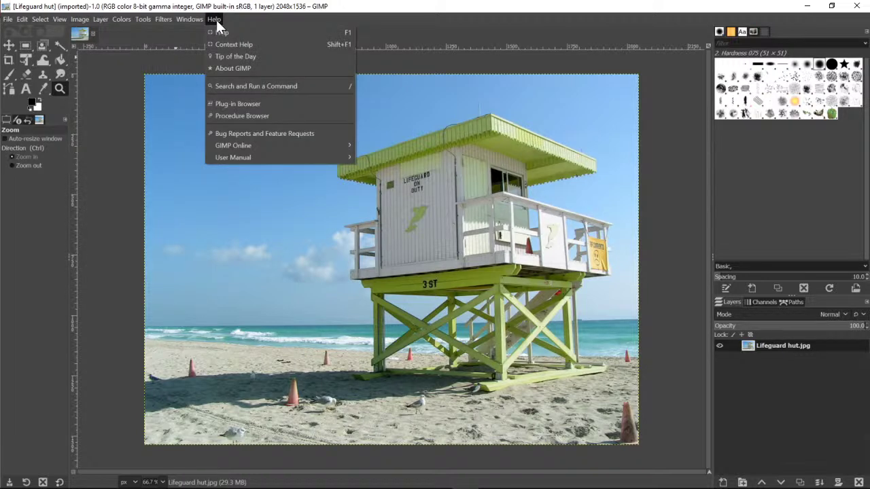
mouse_move(231, 161)
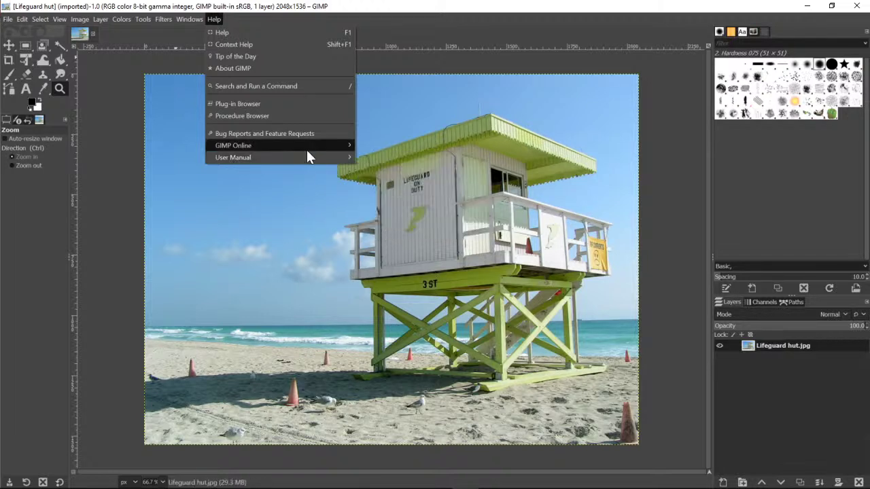
Open Image > Scale Image for the 2048 × 1536 px photo.
mouse_move(93, 20)
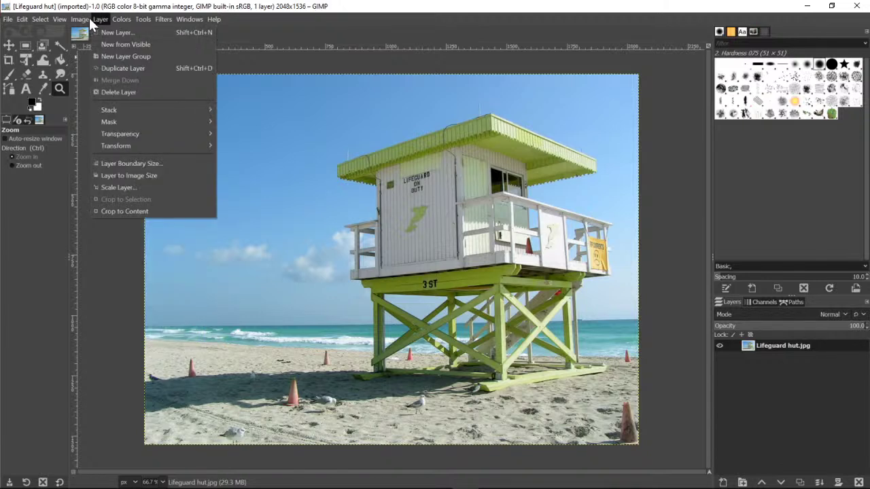
left_click(110, 147)
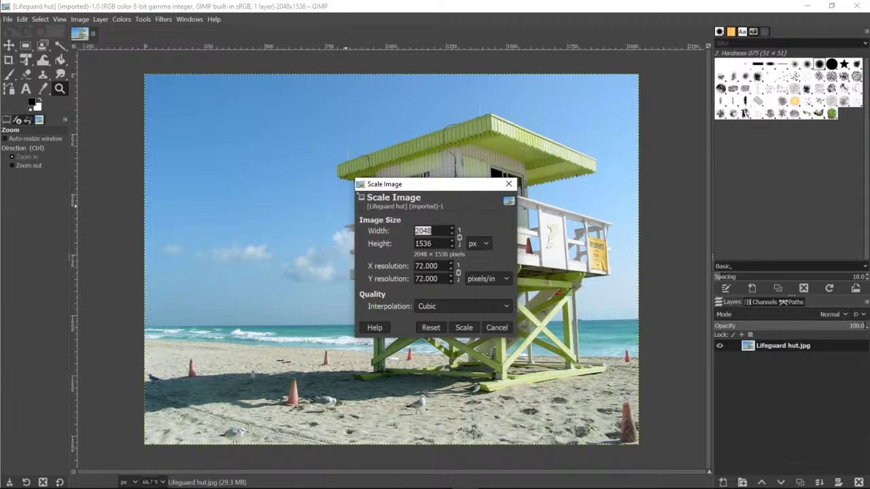
Scale the photo to width 1776 (1776 × 1523), then undo it back to 2048 × 1536.
left_click(452, 234)
left_click_drag(452, 234, 452, 234)
type("1776")
left_click(464, 328)
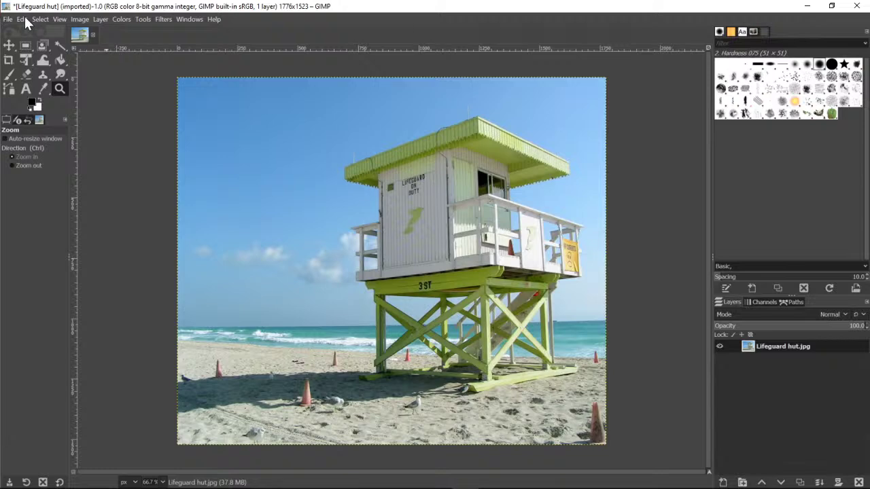
left_click(24, 20)
left_click(27, 30)
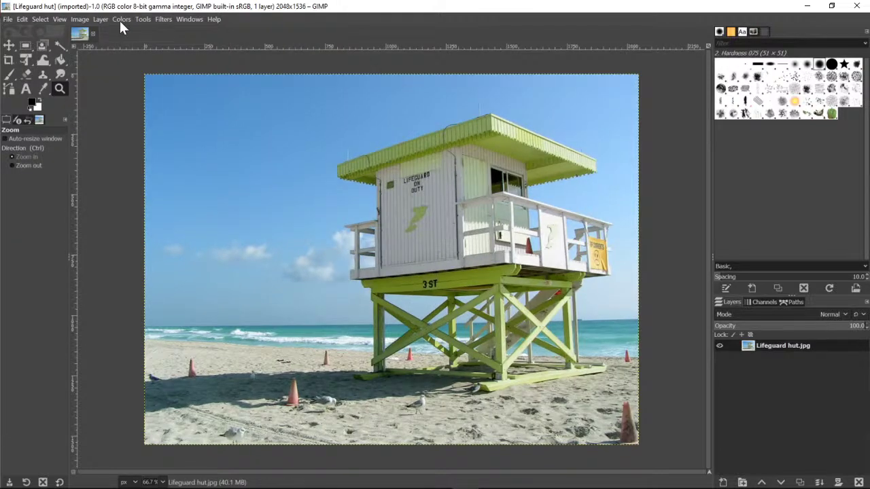
Reopen Scale Image and scale the photo to 1500 × 1125 with the chain locked.
left_click(80, 19)
left_click(117, 152)
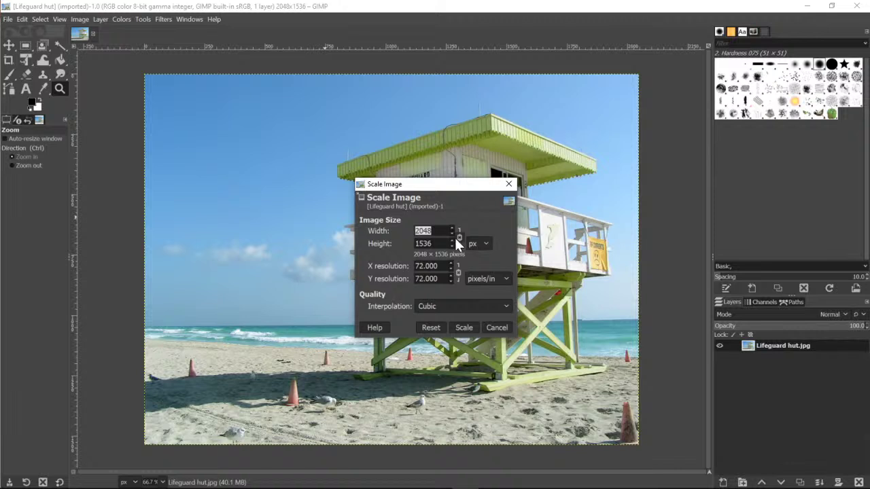
scroll(450, 231, "down", 7)
scroll(450, 231, "down", 3)
scroll(451, 233, "down", 10)
scroll(451, 231, "down", 8)
scroll(451, 234, "down", 17)
scroll(455, 233, "up", 7)
scroll(457, 236, "down", 2)
left_click(462, 328)
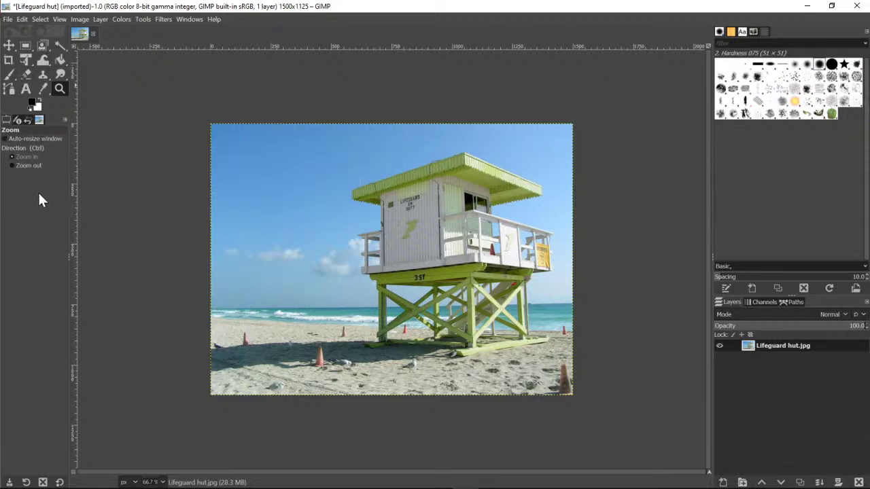
Apply Edit > Undo Scale Image to restore the photo's 2048 × 1536 size.
left_click(21, 21)
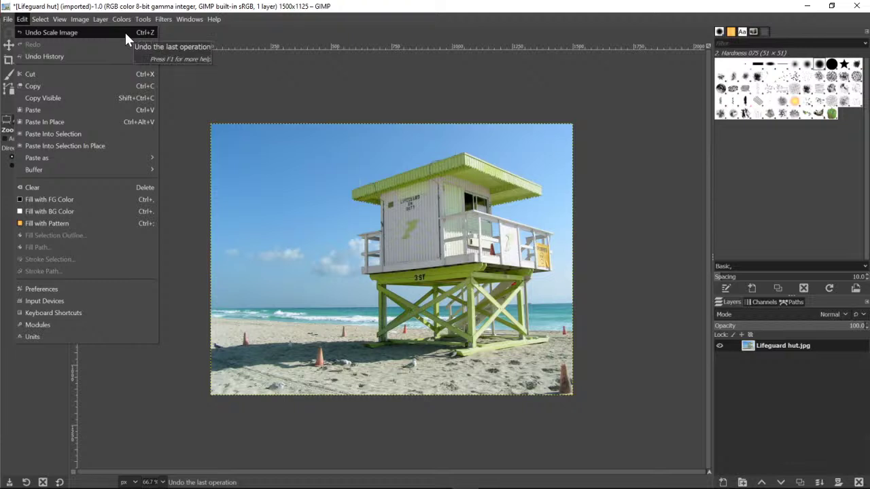
left_click(39, 31)
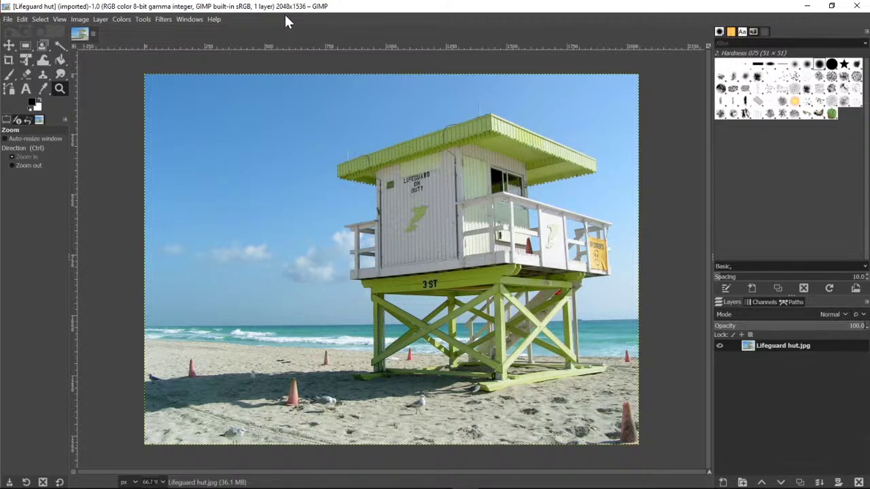
Minimize GIMP and scroll the PowerPoint slide to the Resize Image section.
left_click(808, 7)
scroll(179, 197, "down", 3)
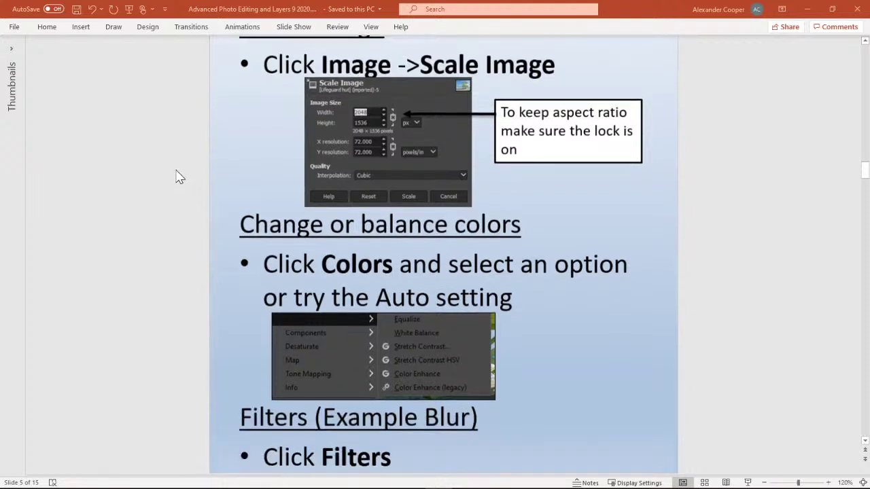
scroll(176, 175, "down", 1)
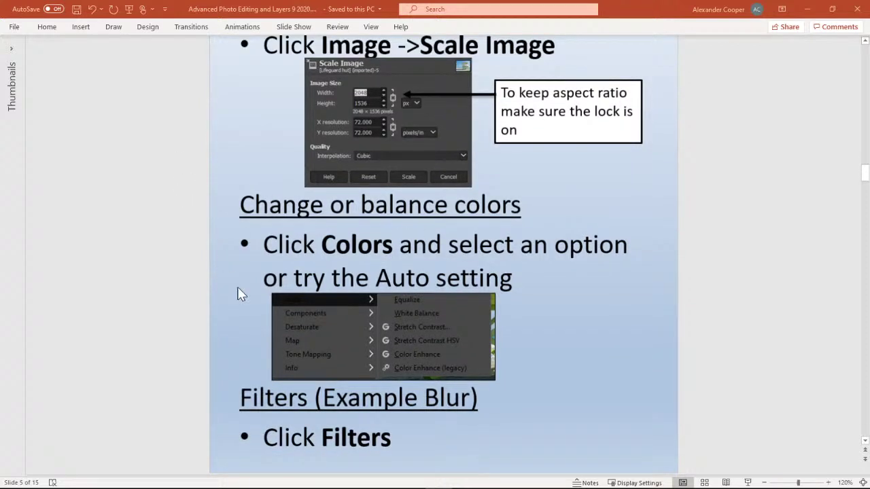
scroll(193, 221, "up", 2)
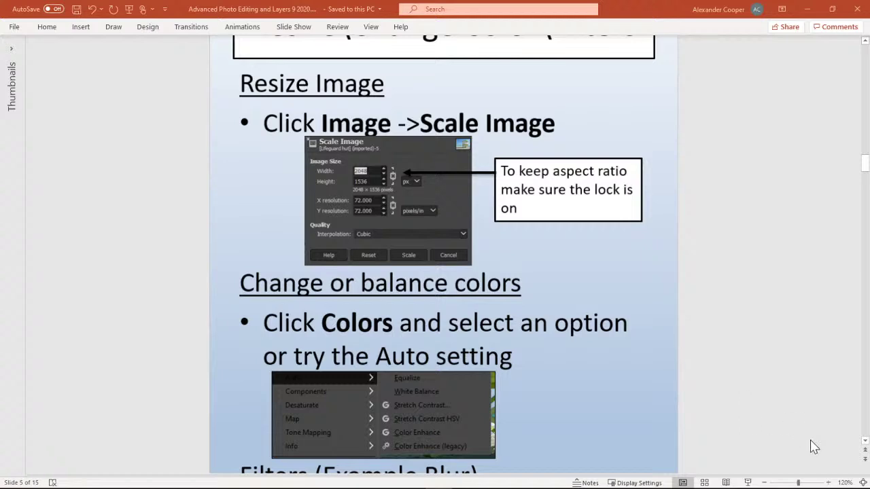
Zoom the slide to 210% and scroll to the 'Change or balance colors' instructions.
left_click(830, 483)
left_click(830, 483)
left_click(830, 482)
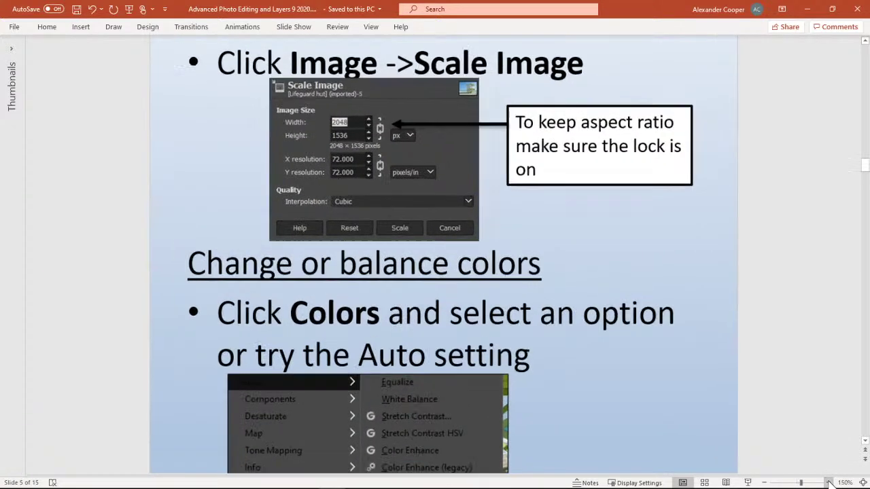
left_click(831, 483)
left_click(830, 483)
left_click(830, 482)
left_click(830, 482)
left_click(830, 482)
left_click(830, 483)
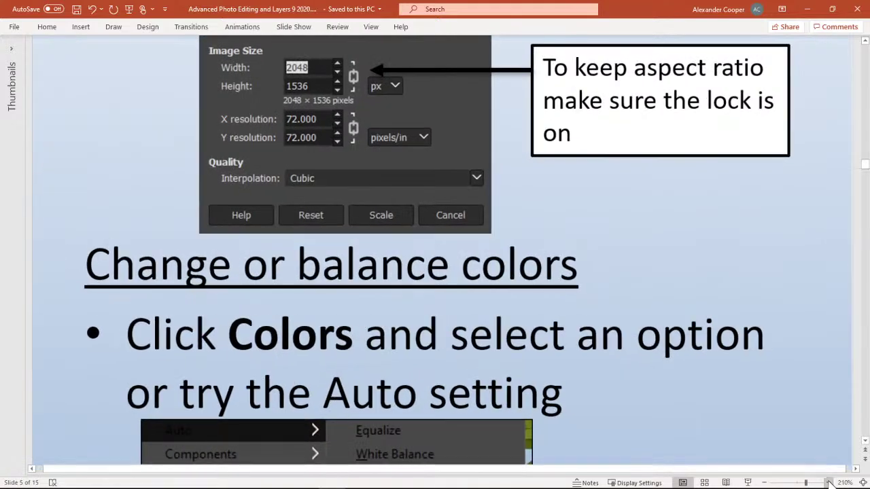
scroll(435, 252, "down", 3)
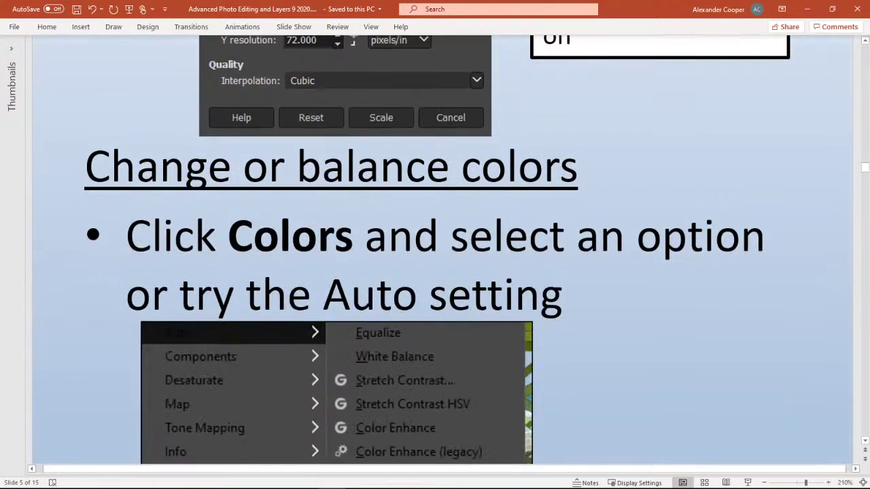
scroll(435, 251, "down", 1)
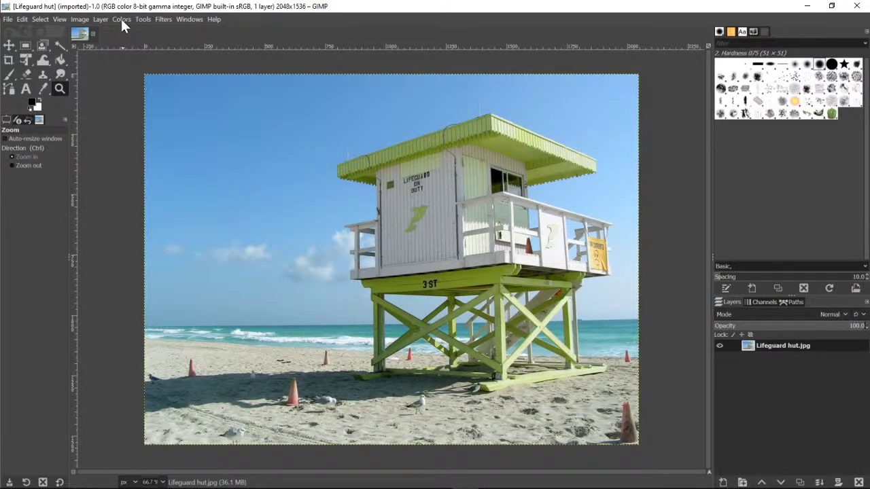
Apply Colors > Auto > Equalize to the lifeguard hut photo to boost contrast and saturation.
left_click(121, 19)
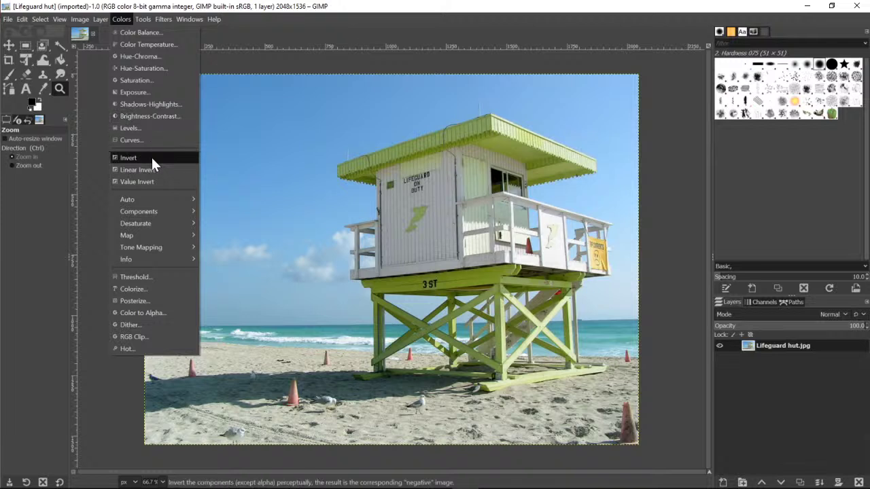
mouse_move(156, 205)
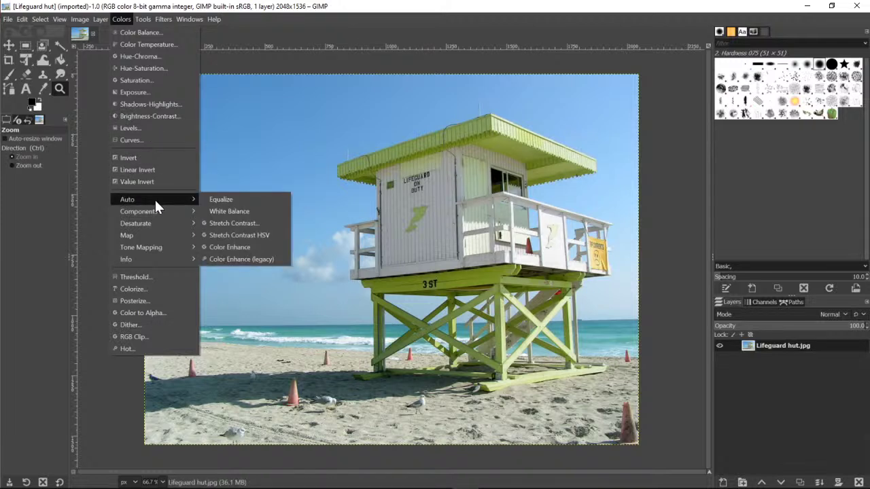
left_click(223, 201)
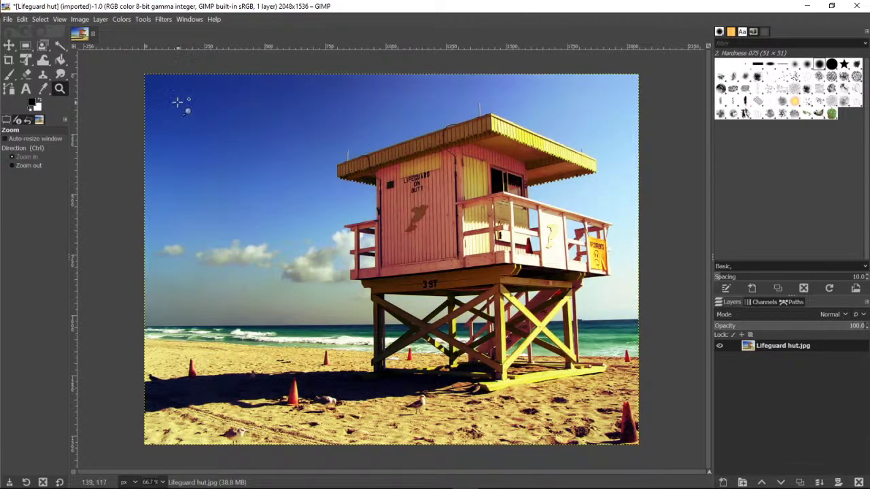
Undo Equalize, then try Auto White Balance on the photo and undo it too.
left_click(24, 19)
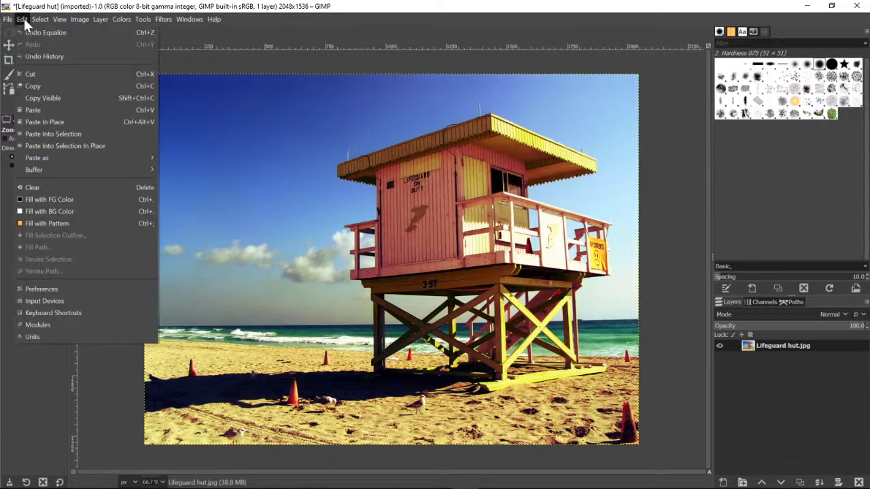
left_click(27, 32)
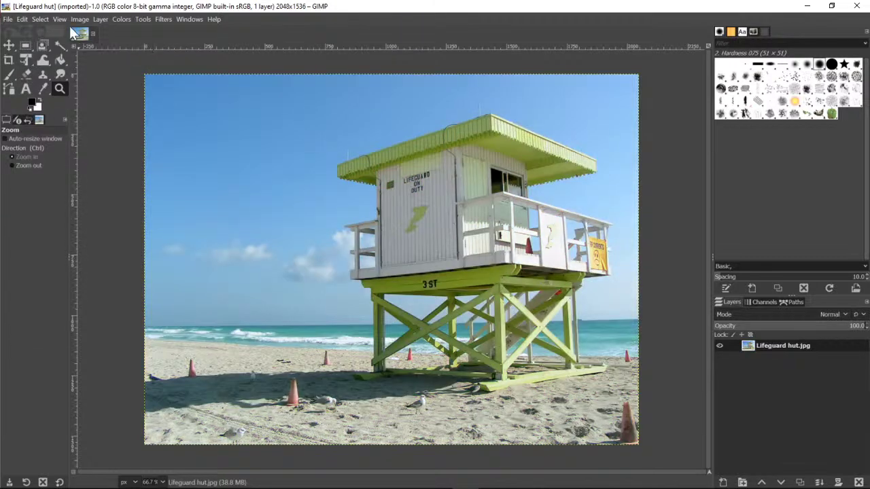
left_click(124, 19)
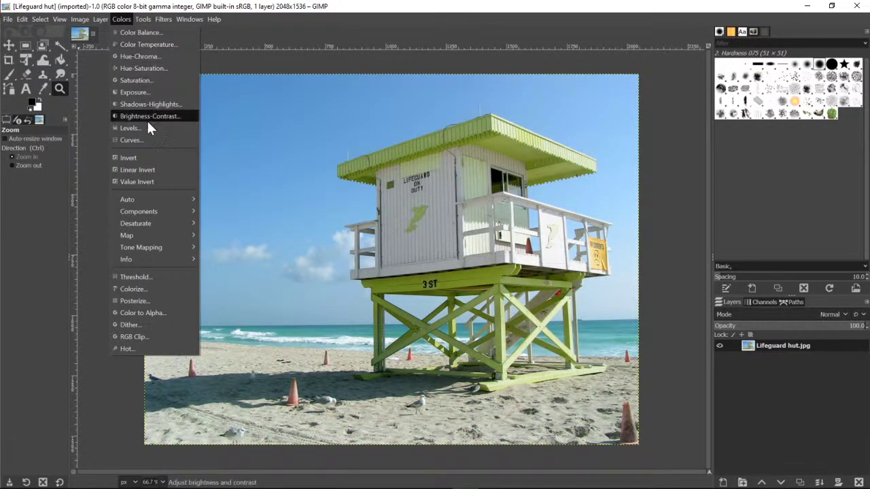
mouse_move(167, 195)
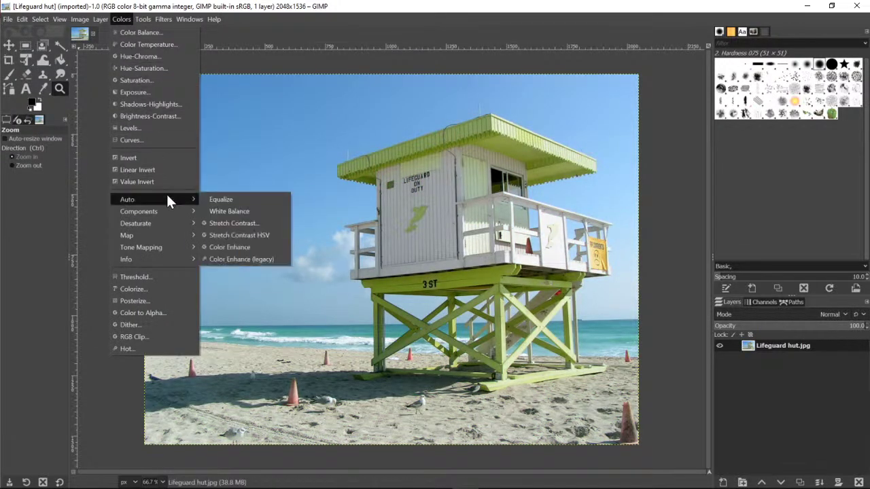
left_click(229, 211)
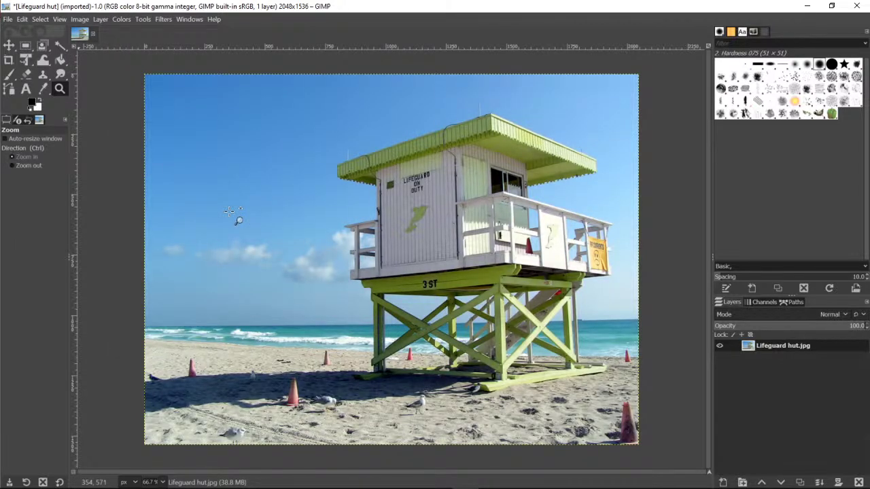
left_click(24, 17)
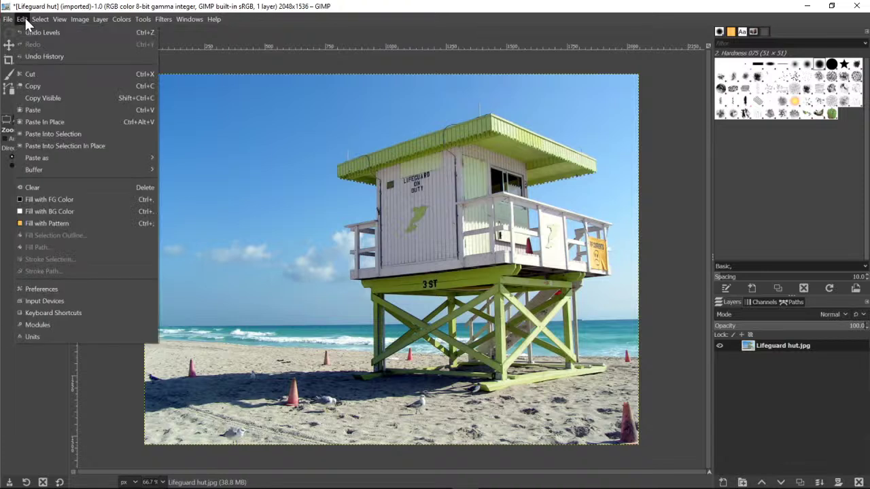
left_click(29, 30)
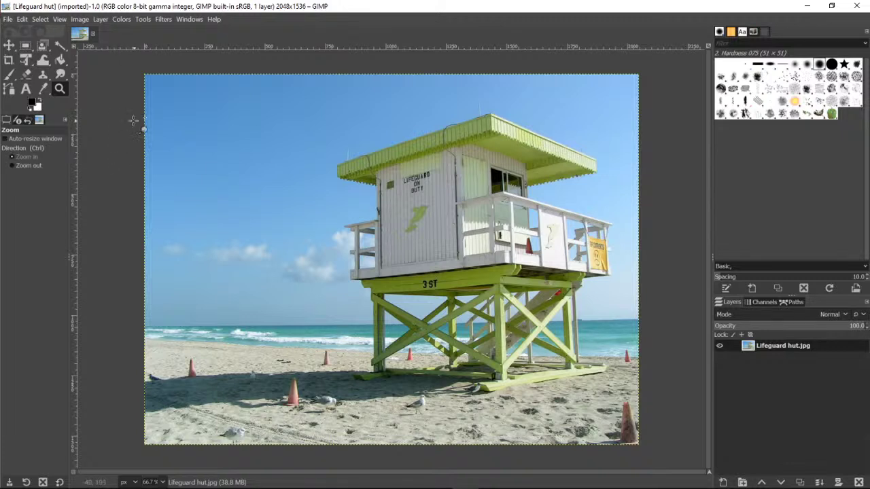
Try the automatic Stretch Contrast on the lifeguard hut photo.
left_click(121, 20)
left_click(120, 21)
left_click(121, 19)
mouse_move(160, 198)
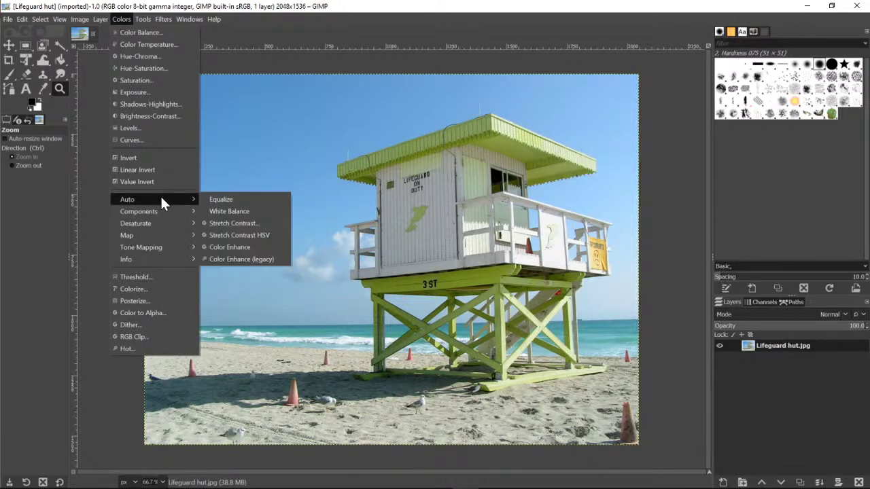
left_click(231, 222)
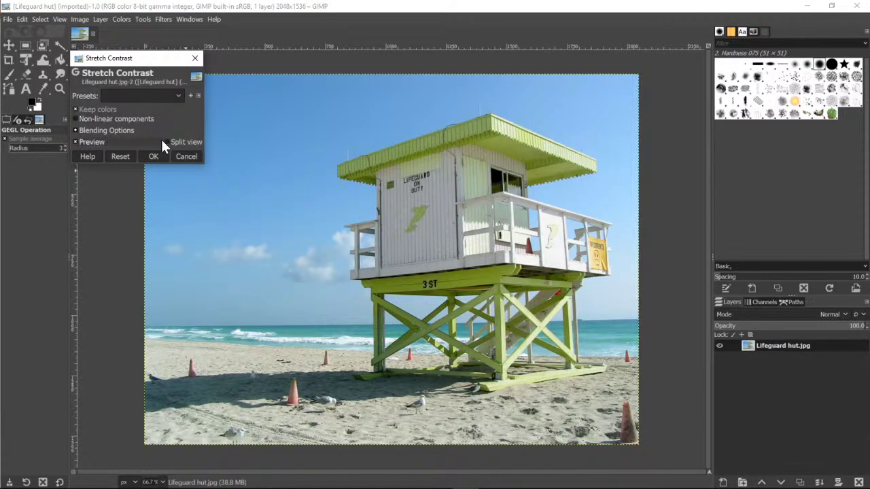
left_click(153, 156)
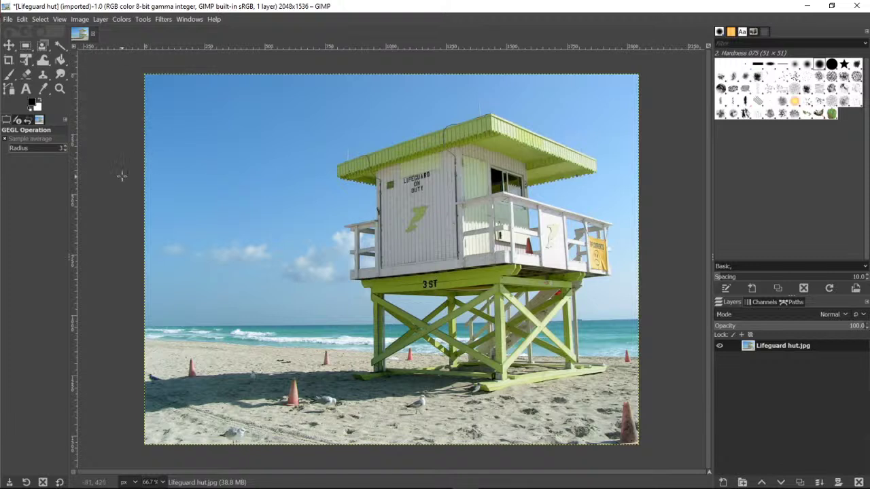
Undo the contrast stretch and apply Colors > Auto > Color Enhance instead.
left_click(24, 18)
mouse_move(39, 20)
left_click(31, 30)
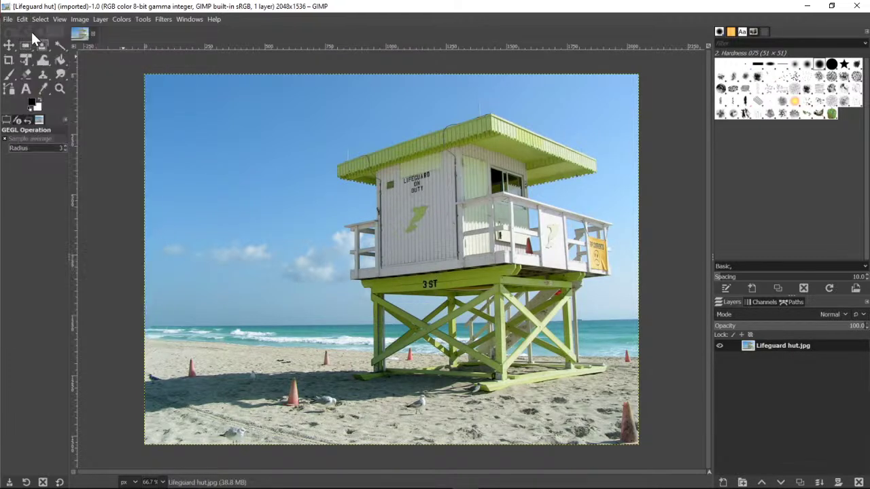
left_click(118, 17)
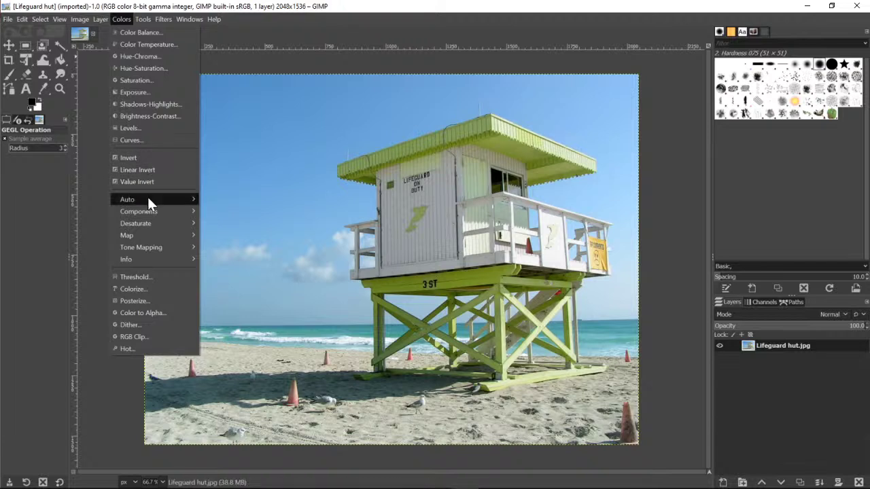
mouse_move(190, 200)
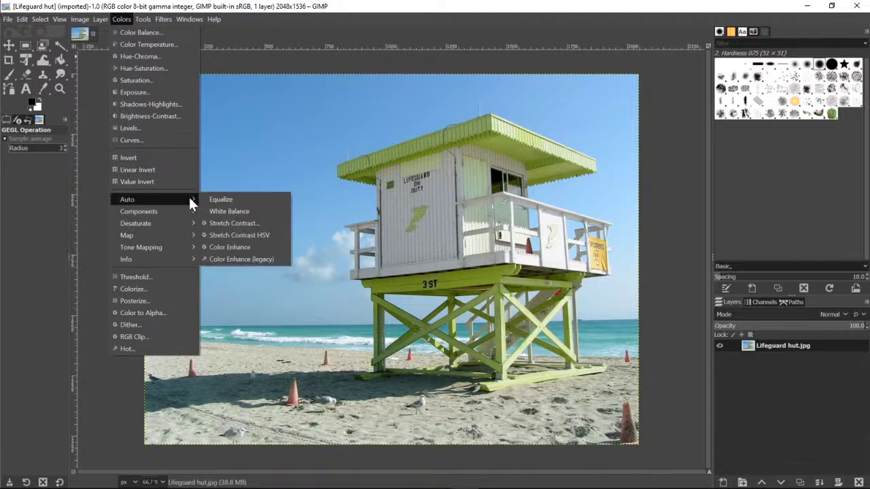
left_click(238, 247)
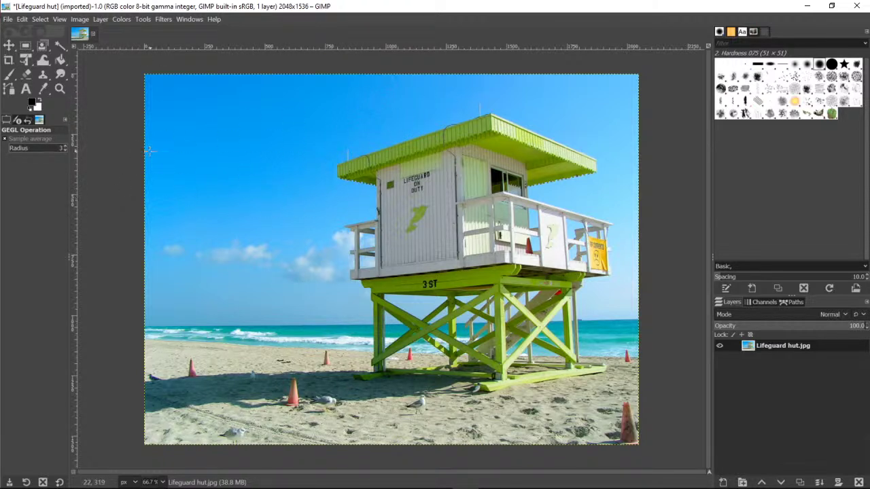
Undo and then redo the Color Enhance step.
left_click(24, 18)
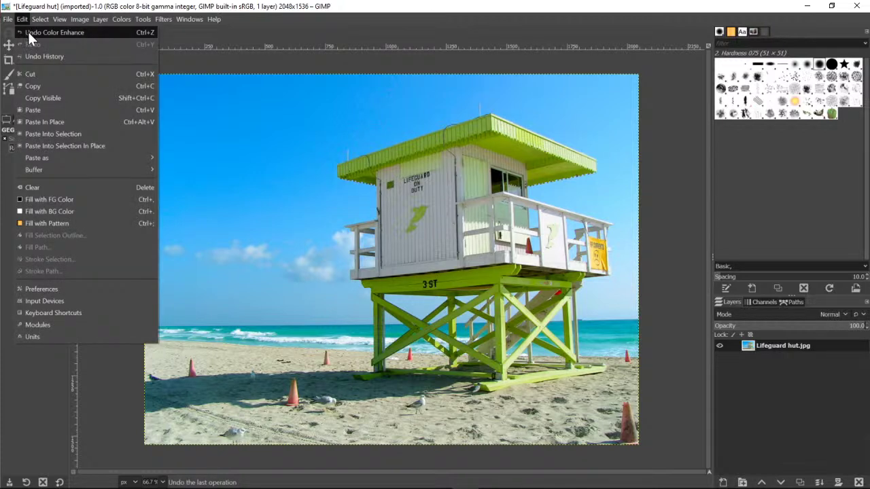
left_click(28, 32)
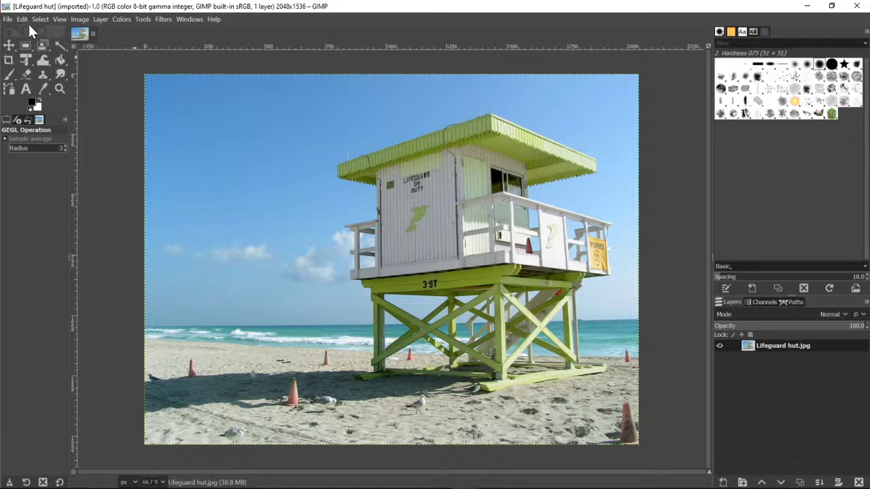
left_click(25, 20)
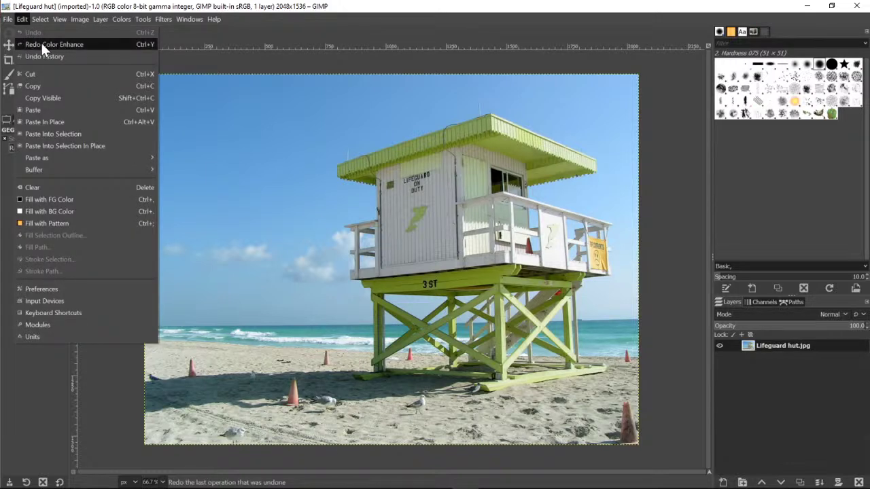
left_click(42, 44)
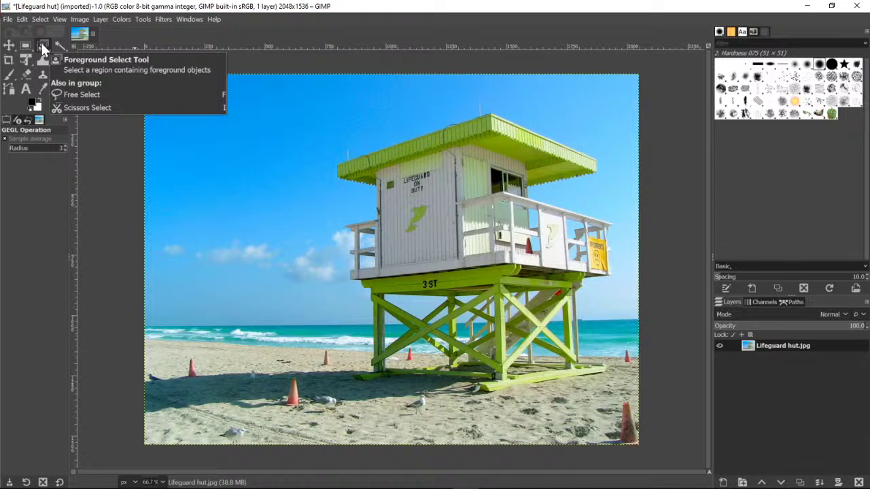
Flip through the Documents, Fonts and Patterns dock tabs, then show the Undo History.
left_click(754, 34)
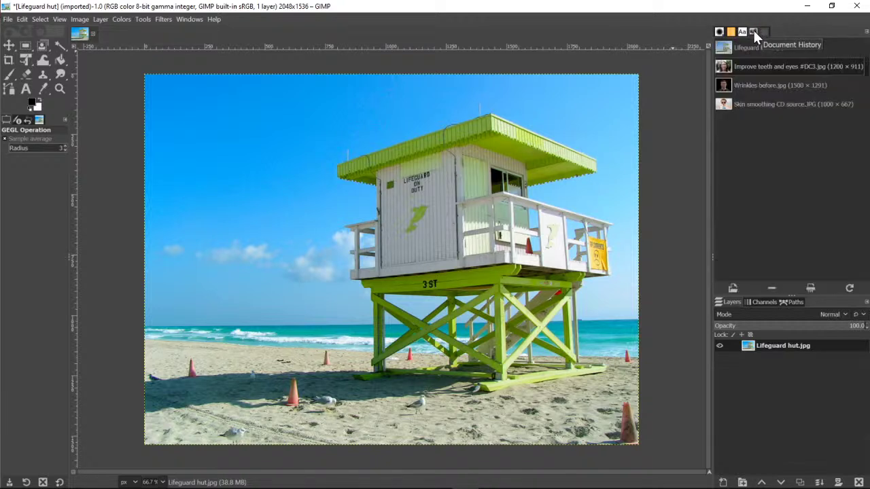
left_click(741, 31)
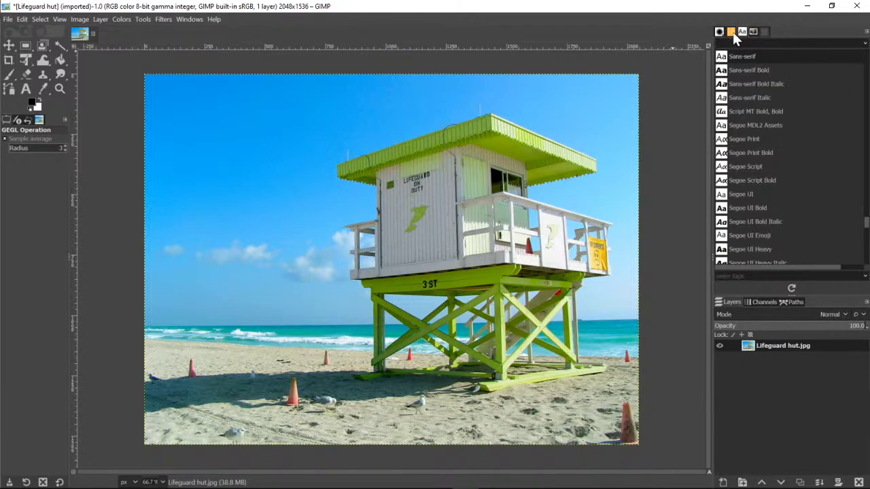
left_click(732, 31)
left_click(721, 32)
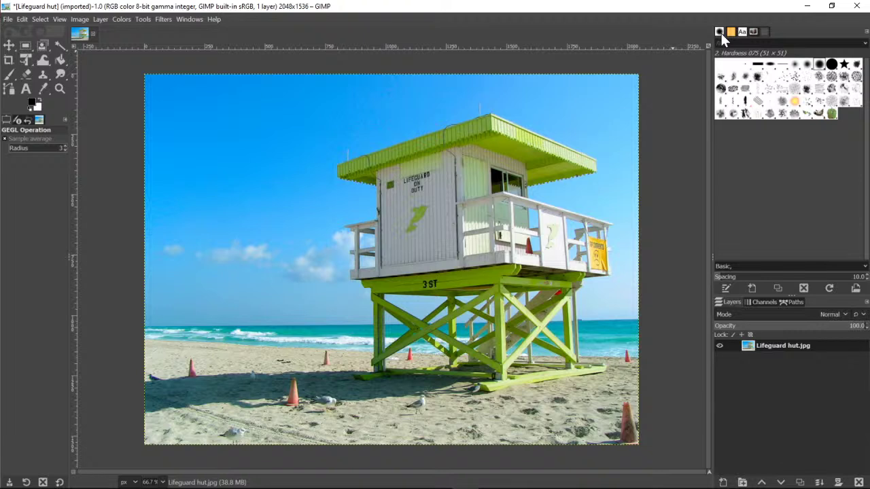
left_click(764, 31)
left_click(721, 33)
left_click(22, 19)
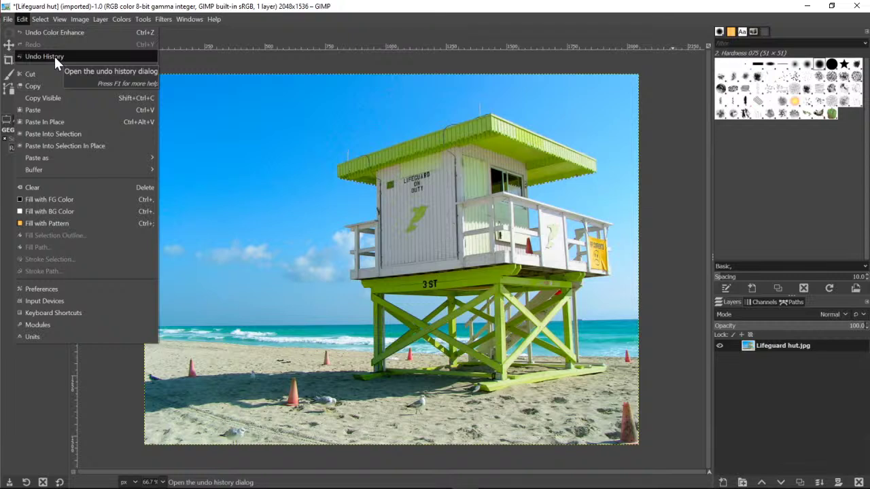
left_click(53, 56)
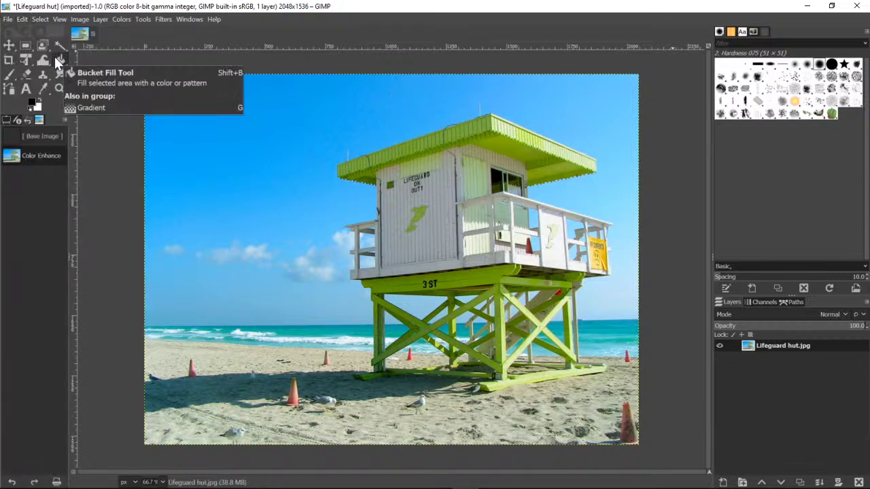
left_click(39, 120)
left_click(28, 120)
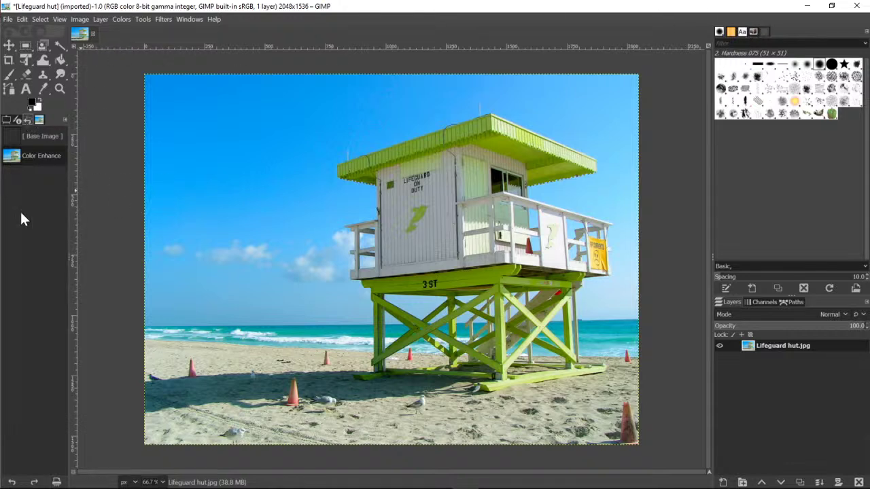
left_click(26, 136)
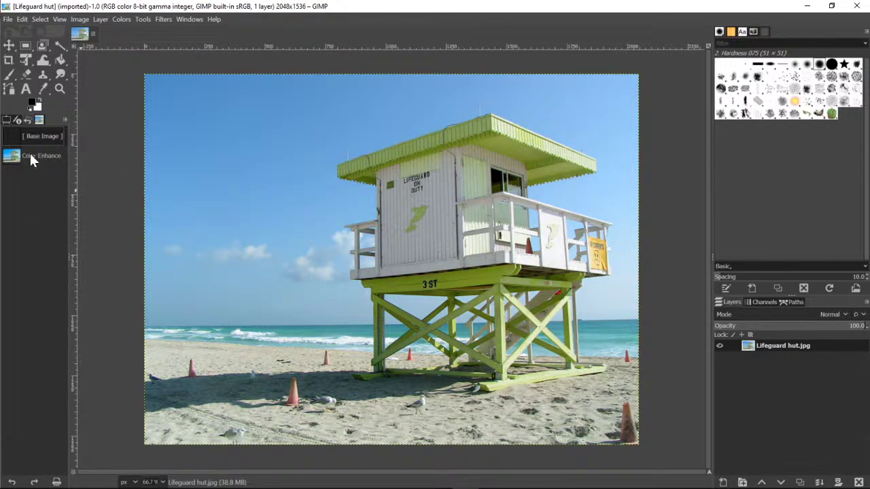
left_click(30, 151)
left_click(31, 140)
left_click(16, 157)
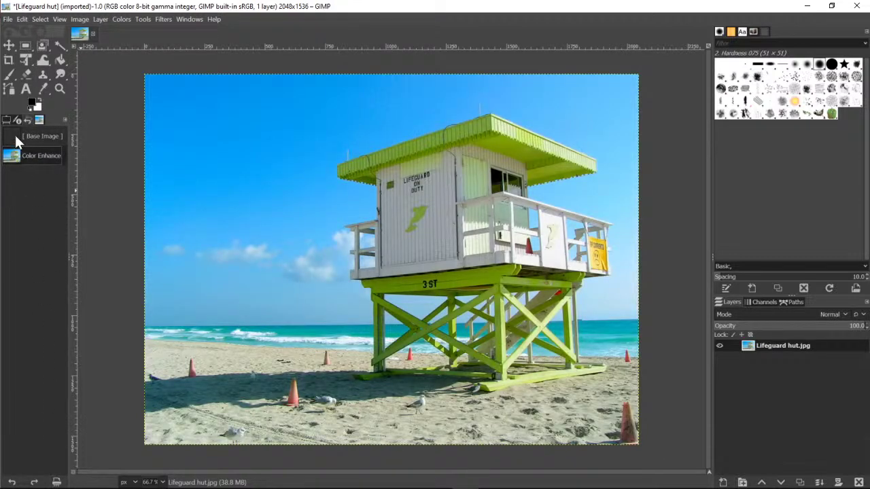
left_click(15, 136)
left_click(22, 155)
left_click(20, 137)
left_click(24, 155)
left_click(7, 121)
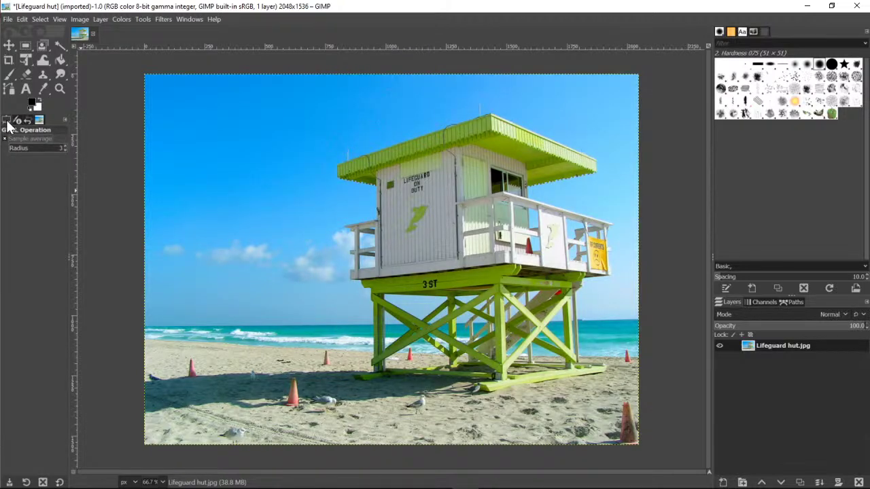
left_click(61, 88)
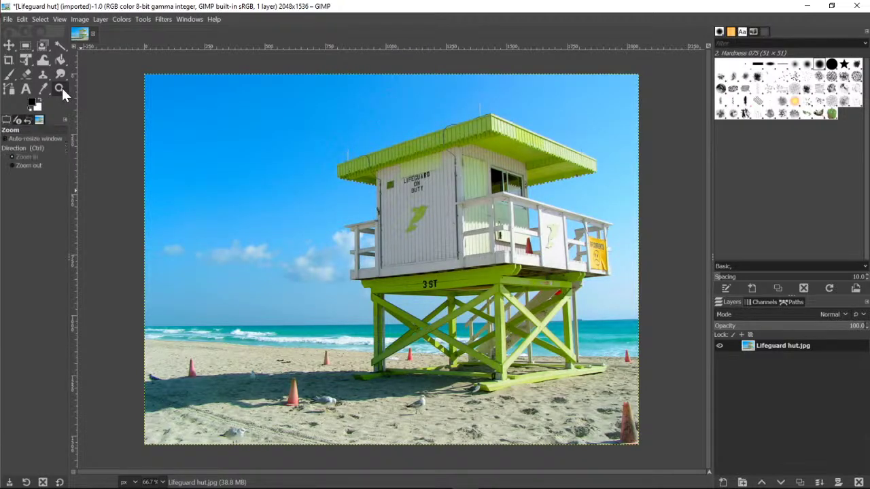
left_click(40, 119)
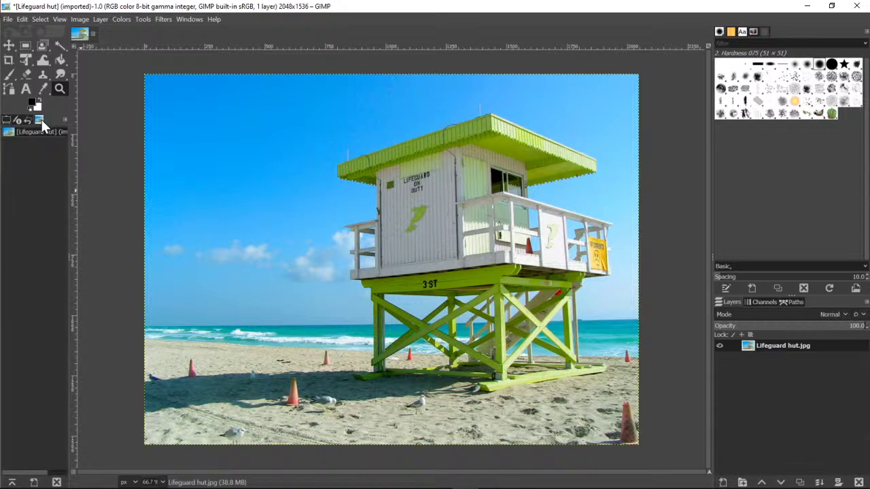
left_click(28, 122)
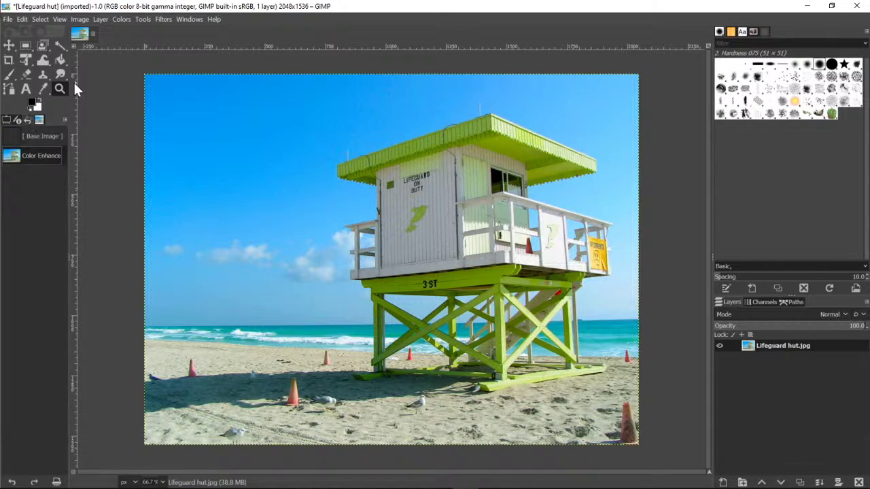
left_click(126, 20)
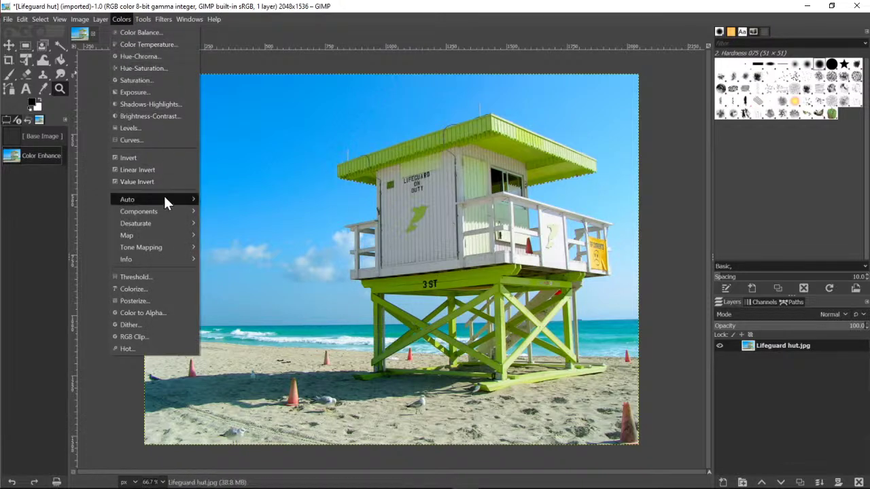
Browse the Colors menu's Auto and Components submenus.
mouse_move(161, 197)
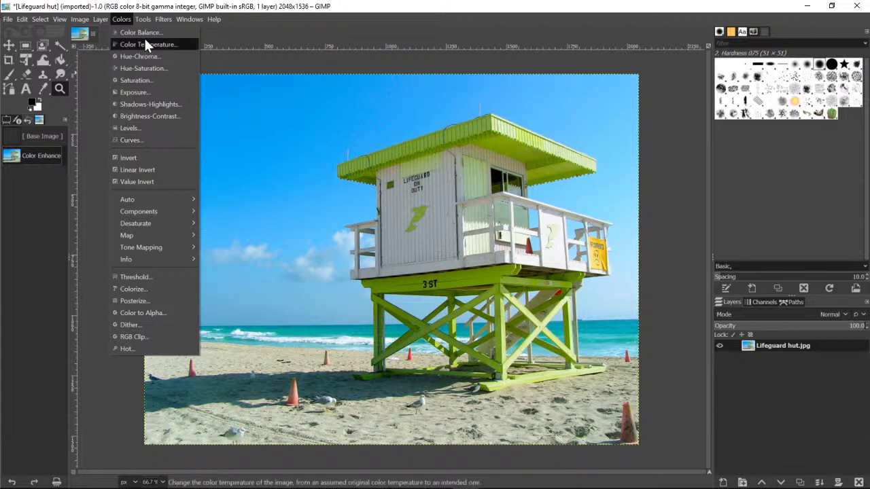
mouse_move(151, 212)
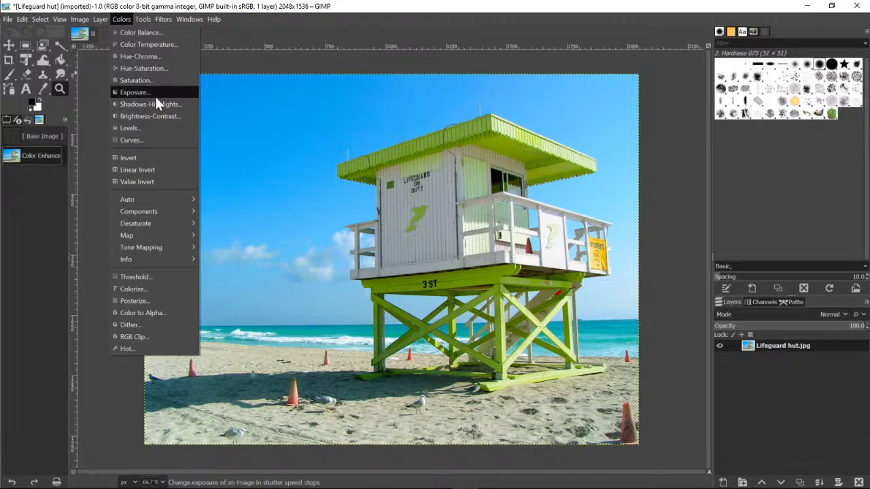
Open Color Balance and shift the midtones toward cyan, green and blue.
left_click(134, 32)
left_click_drag(121, 61, 58, 82)
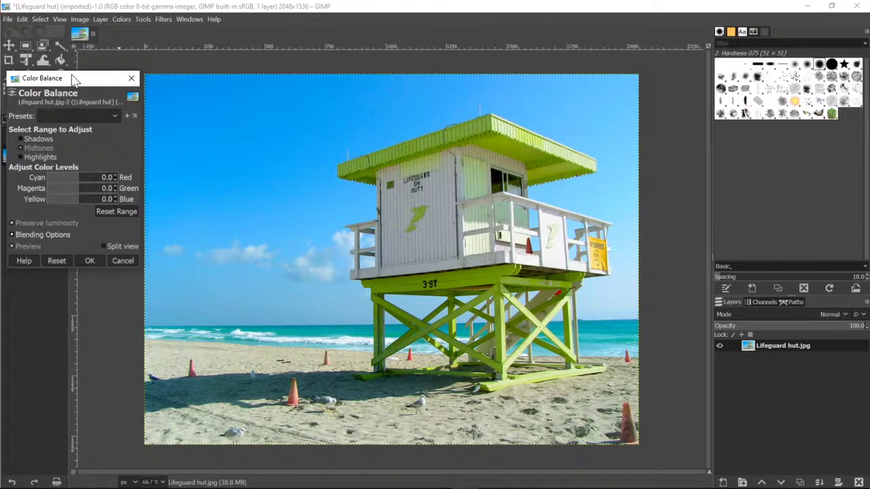
left_click(74, 181)
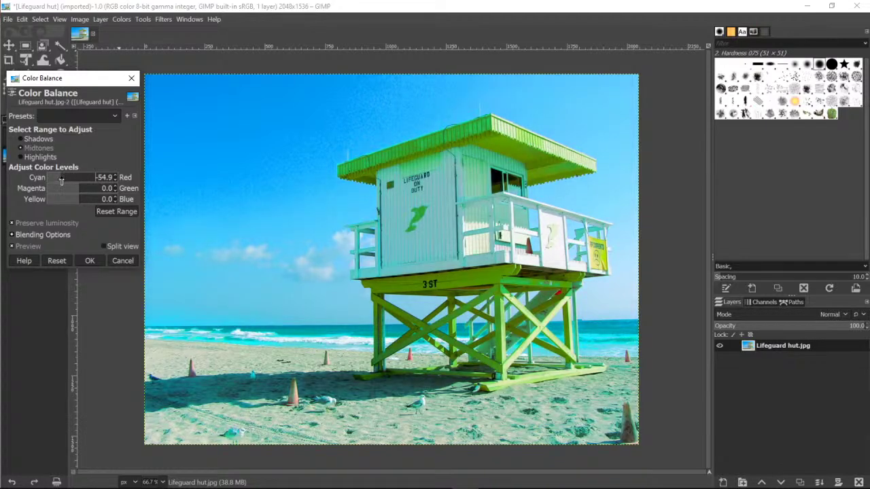
mouse_move(75, 193)
left_mouse_down()
mouse_move(105, 195)
mouse_move(63, 206)
left_mouse_up()
left_click(102, 198)
left_click(98, 181)
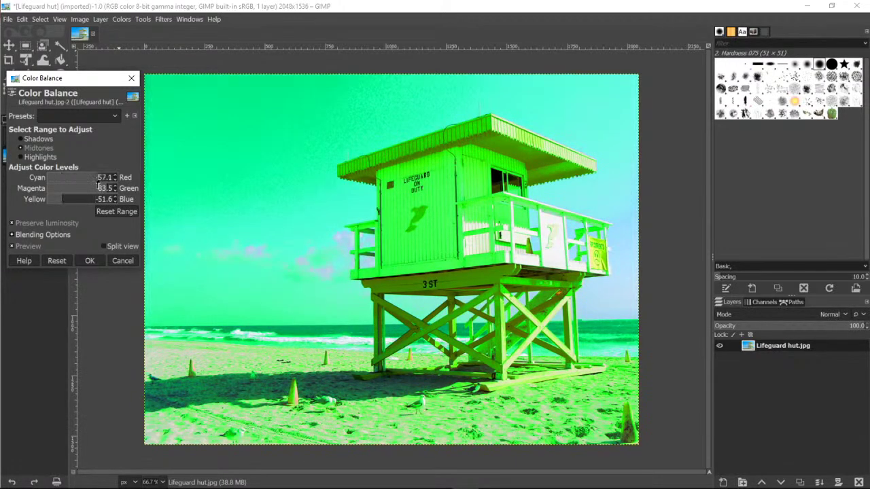
left_click_drag(106, 182, 43, 195)
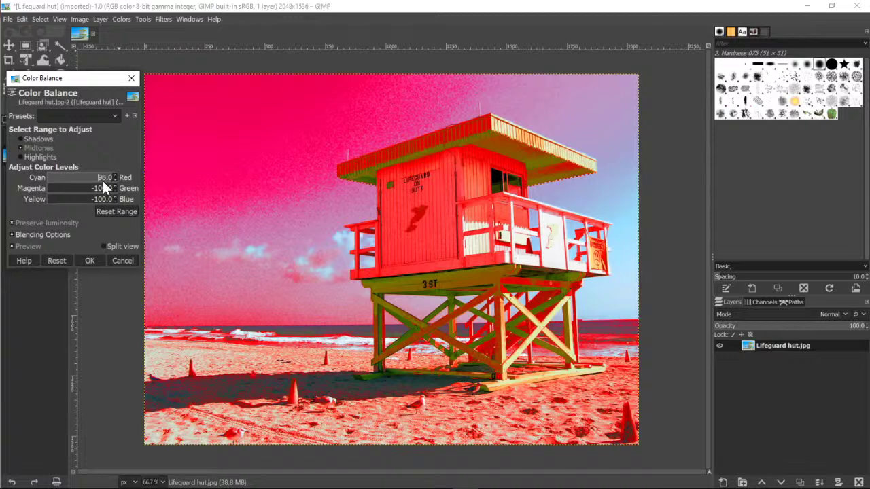
mouse_move(103, 181)
left_mouse_down()
mouse_move(45, 178)
mouse_move(117, 183)
mouse_move(85, 191)
mouse_move(116, 190)
left_mouse_up()
mouse_move(61, 199)
left_mouse_down()
mouse_move(124, 203)
mouse_move(108, 180)
mouse_move(60, 182)
mouse_move(76, 200)
mouse_move(99, 199)
mouse_move(68, 179)
mouse_move(57, 192)
mouse_move(71, 200)
left_mouse_up()
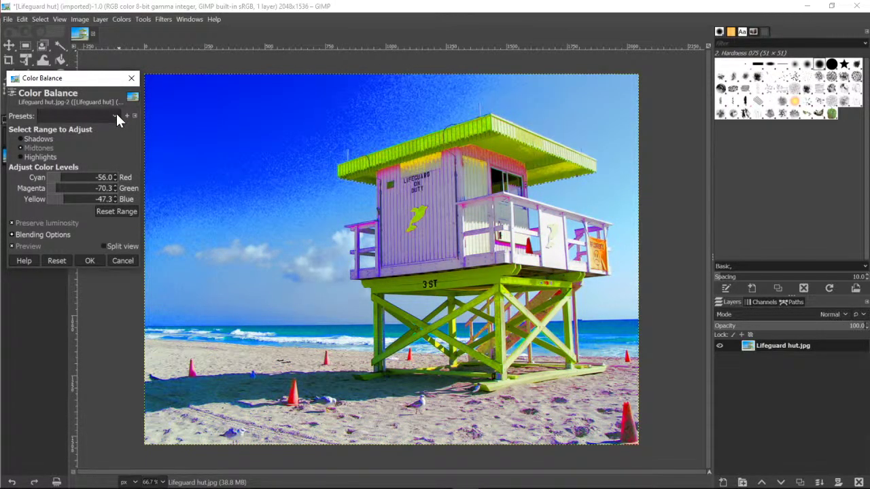
Check the shadows range, then rebalance the midtones toward blue, magenta, red and green.
left_click(118, 139)
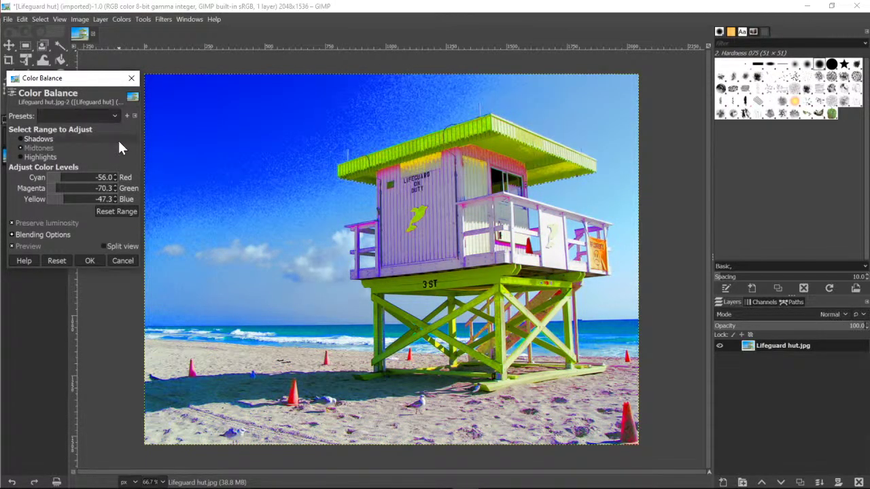
left_click(49, 147)
left_click(69, 179)
left_click_drag(69, 179, 88, 193)
left_click(70, 191)
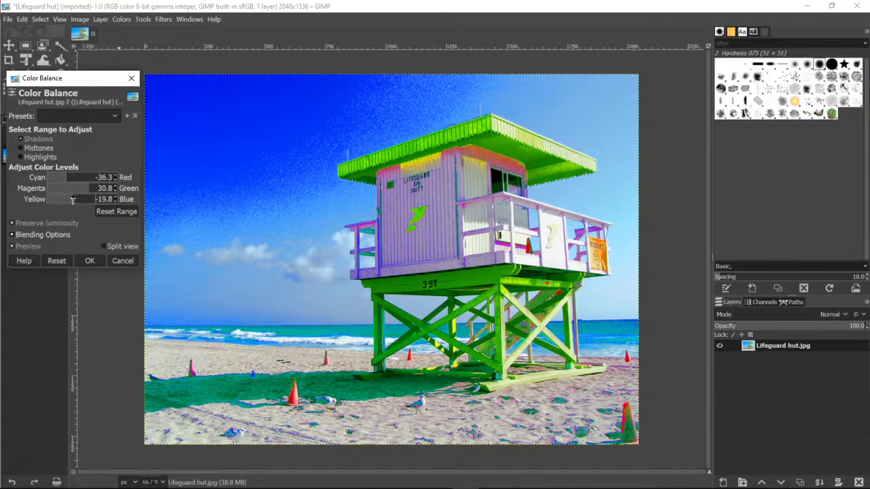
left_click(66, 191)
left_click(43, 148)
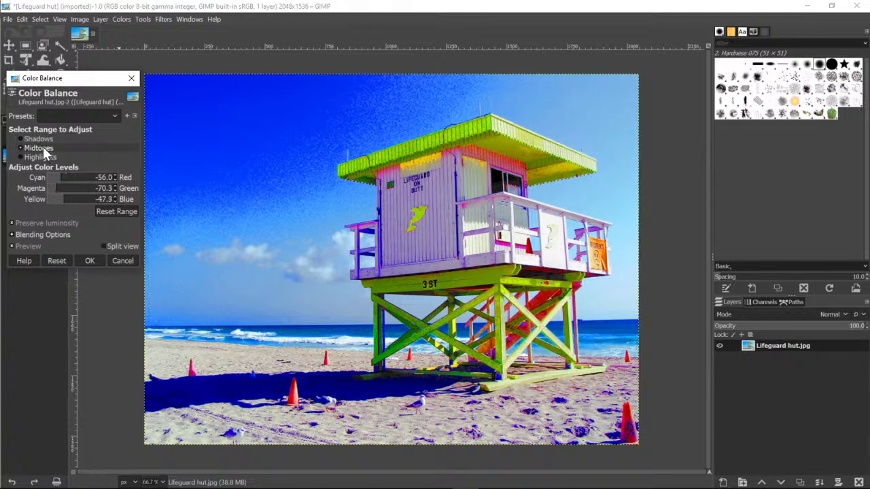
left_click(72, 177)
left_click(90, 188)
left_click(87, 199)
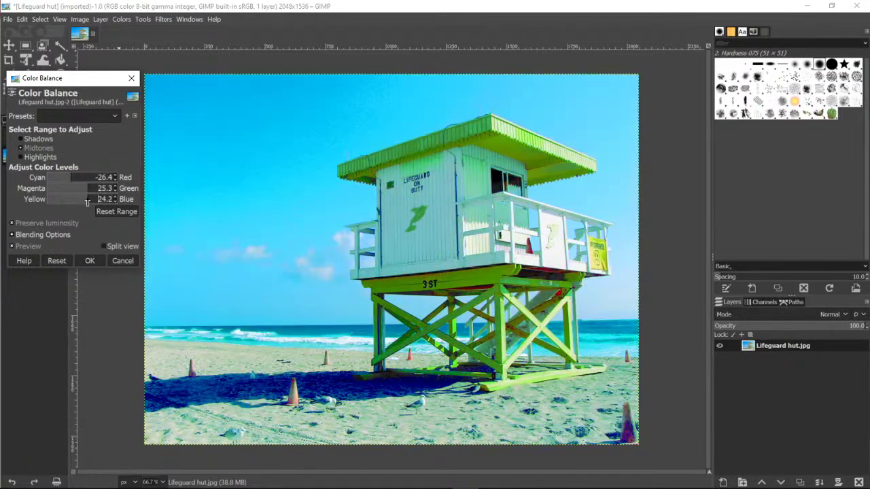
Push the highlights toward each colour extreme, then clear the highlight adjustments.
left_click(40, 157)
left_click(60, 179)
left_click(59, 189)
left_click(61, 199)
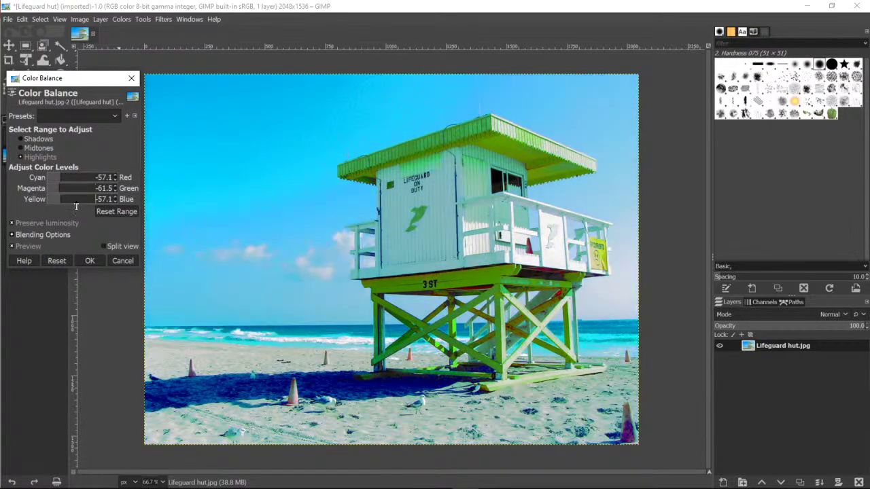
left_click(97, 199)
left_click(103, 188)
left_click(99, 177)
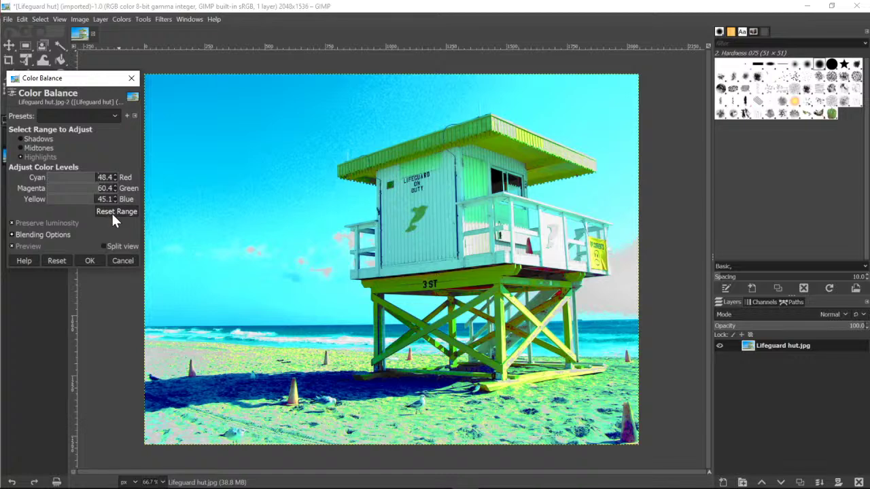
left_click(111, 211)
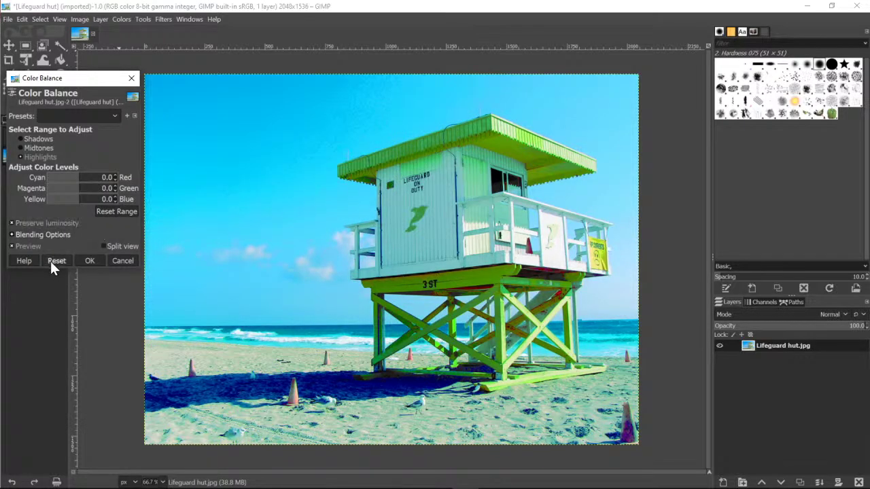
Reset and apply Color Balance, then undo the Color Balance step.
left_click(51, 261)
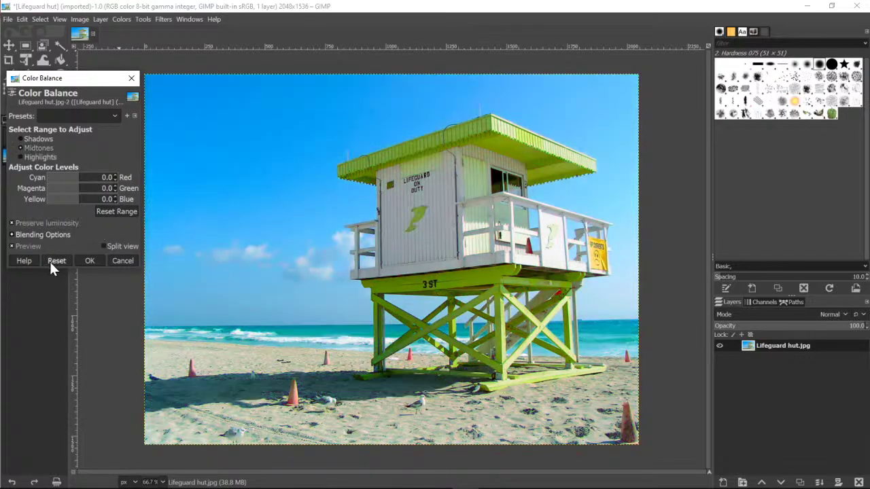
left_click(89, 261)
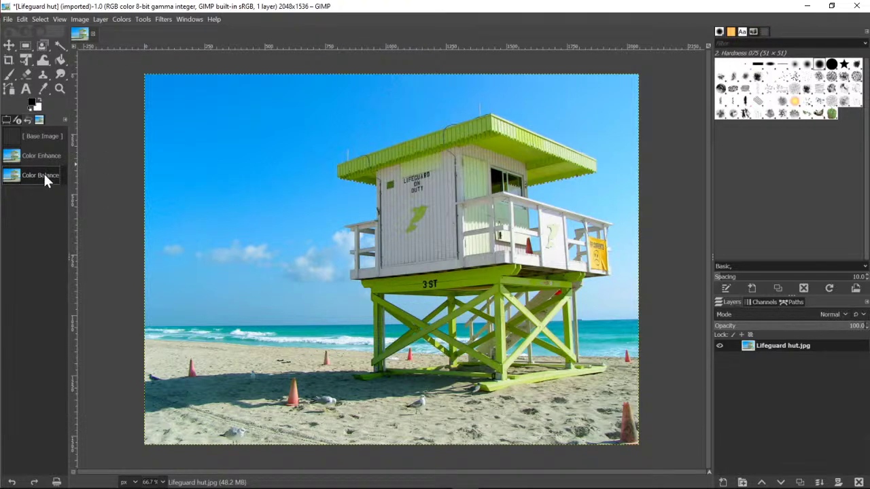
left_click(22, 19)
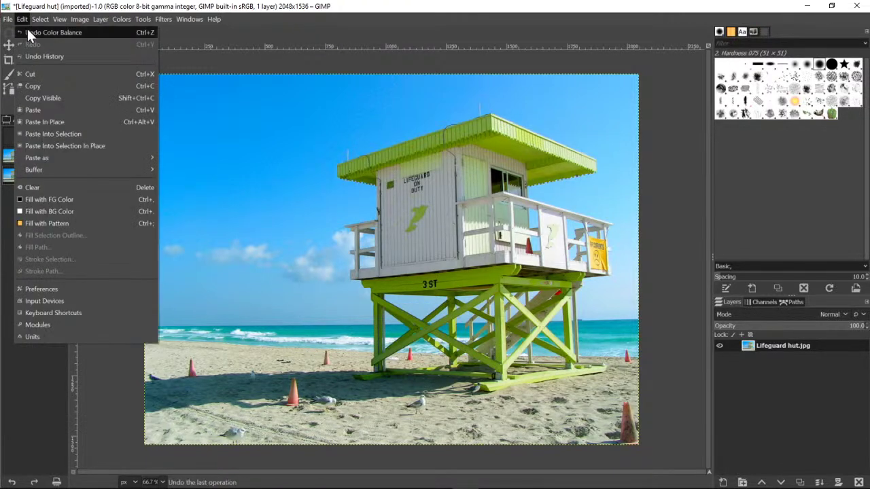
left_click(28, 33)
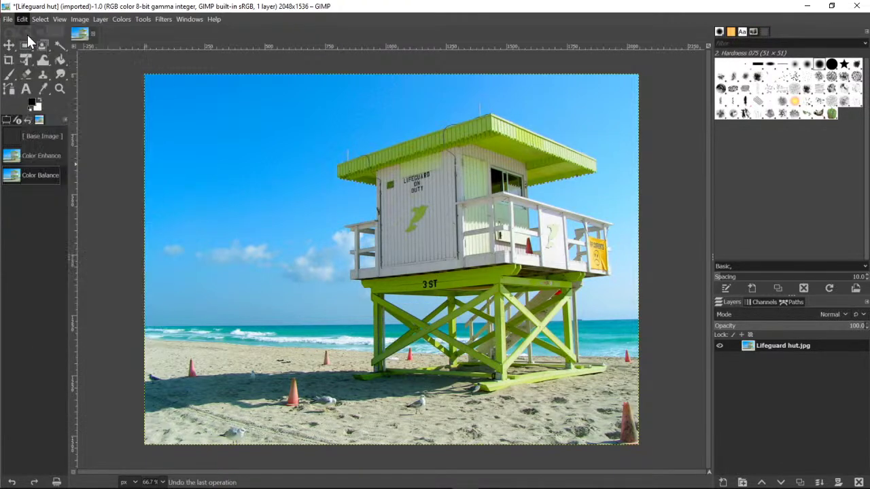
left_click(40, 175)
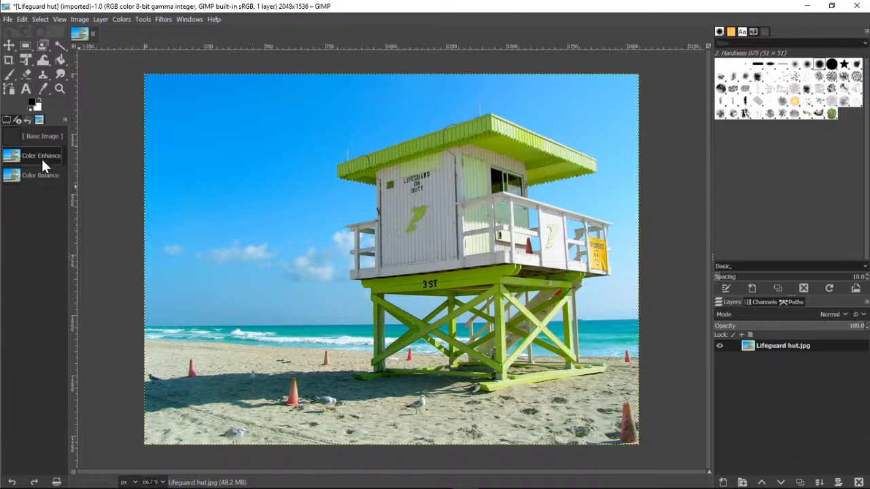
left_click(23, 19)
left_click(26, 32)
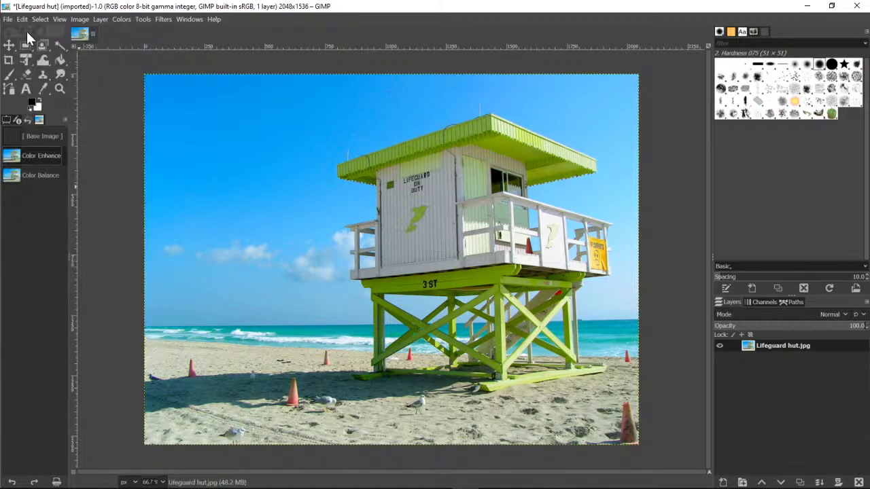
left_click(121, 20)
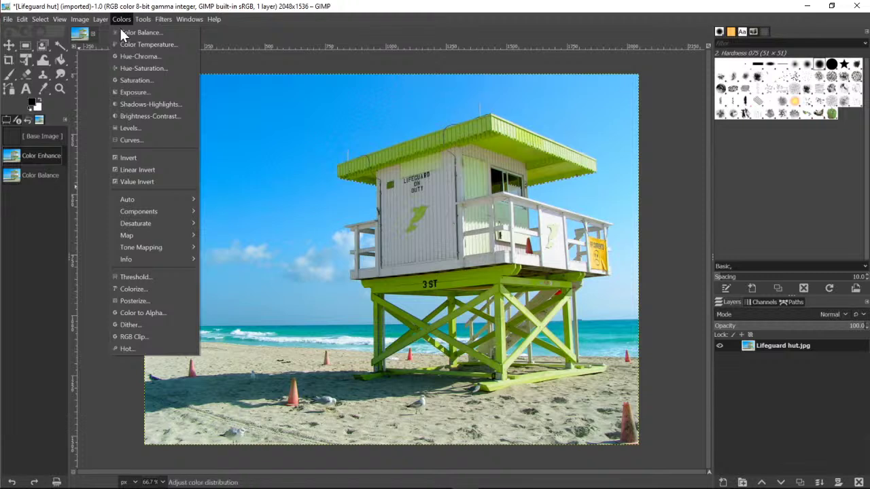
Swing the Color Temperature original temperature up and down, then reset both to 6500.
left_click(149, 45)
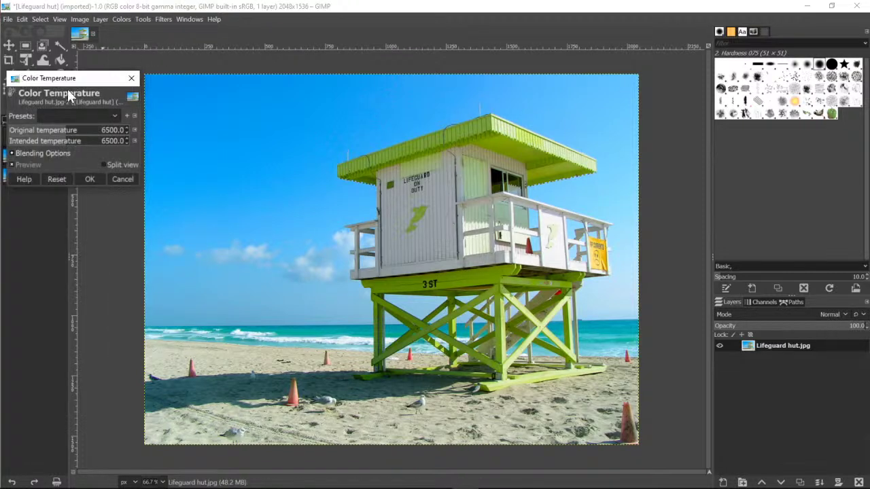
left_click_drag(82, 132, 37, 138)
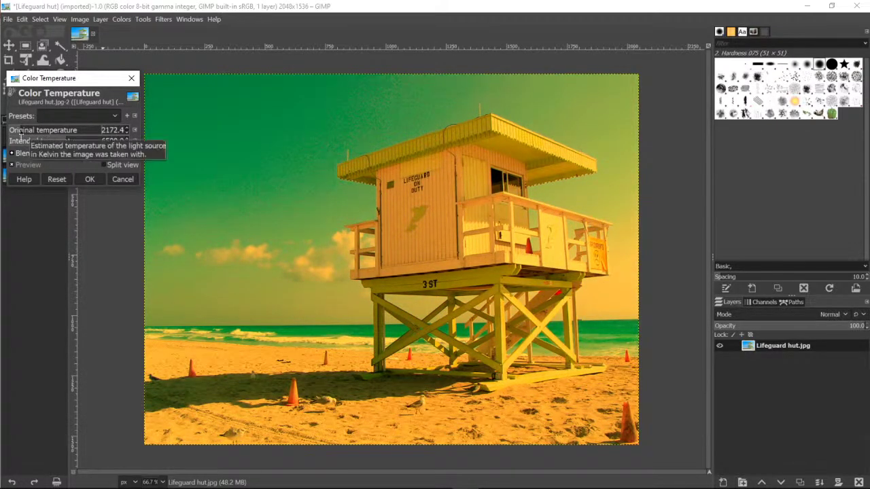
mouse_move(18, 136)
left_mouse_down()
mouse_move(83, 142)
mouse_move(33, 144)
left_mouse_up()
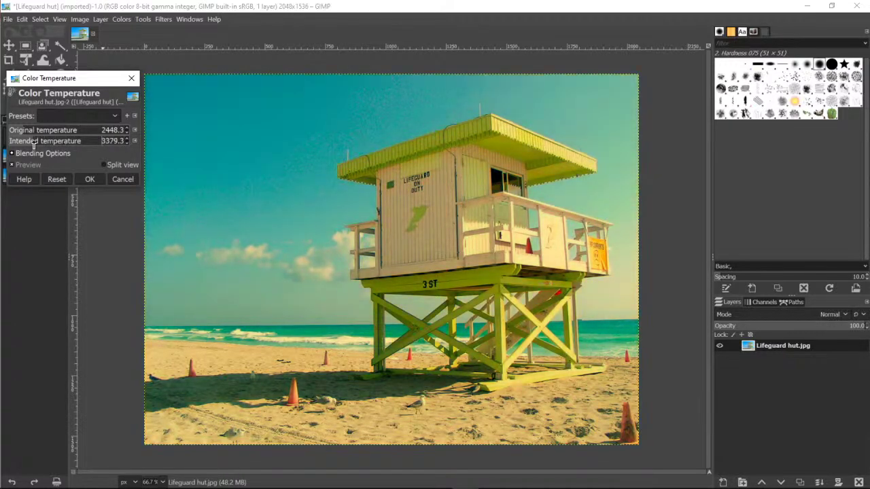
left_click(57, 175)
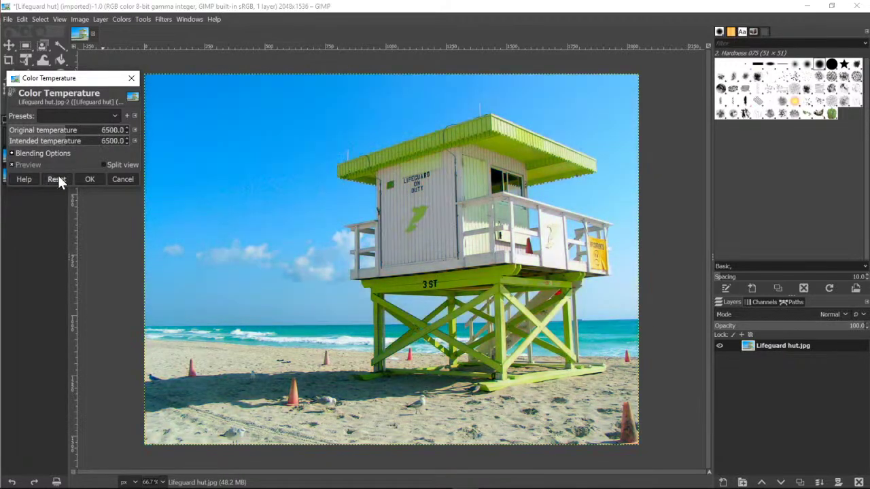
Cancel the temperature change and try Hue-Chroma, turning the sky pink and lowering chroma.
left_click(125, 179)
left_click(127, 20)
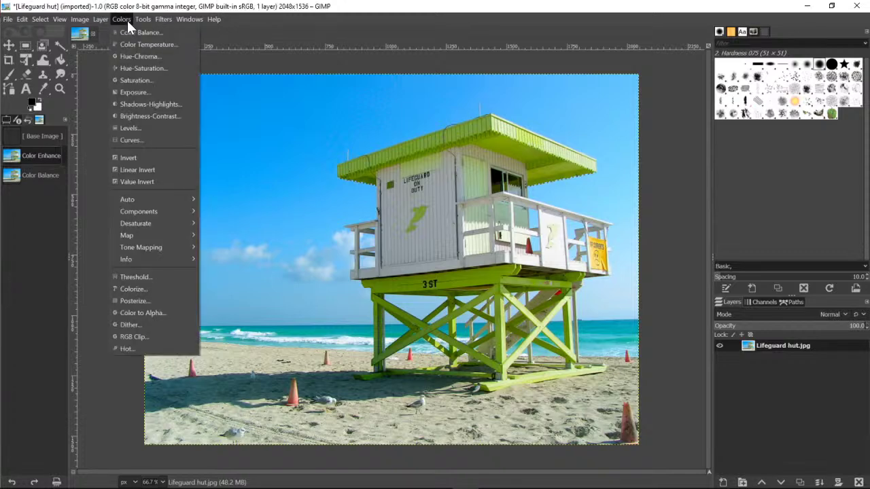
left_click(150, 58)
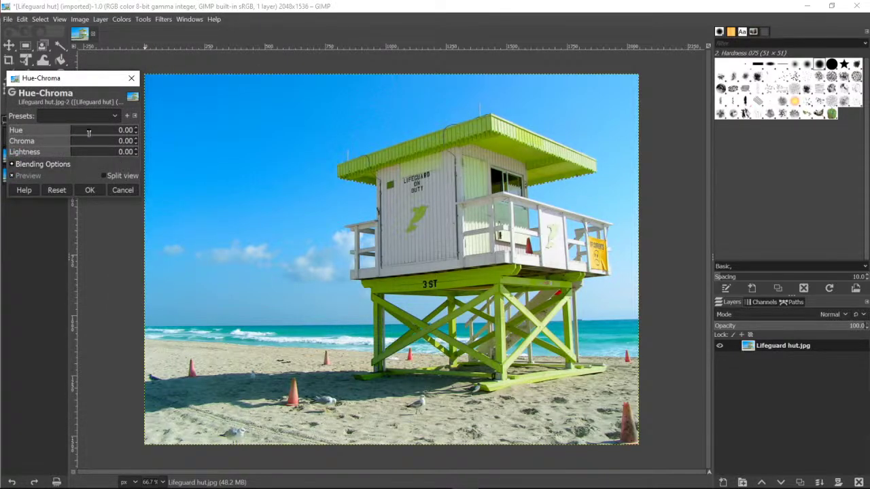
left_click_drag(89, 133, 108, 133)
left_click(52, 142)
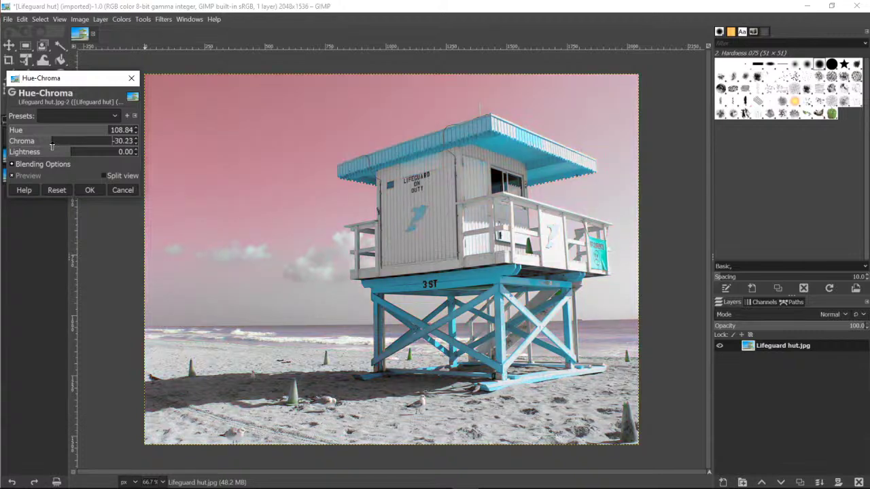
left_click(50, 152)
left_click(49, 163)
Vary Hue-Chroma lightness and chroma between brighter, darker, vivid and desaturated looks.
left_click(79, 155)
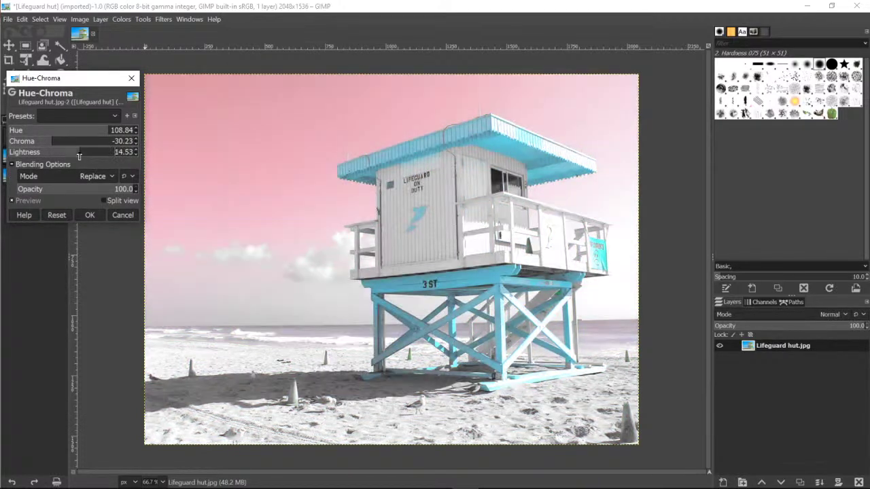
left_click(62, 163)
left_click(58, 143)
left_click(31, 155)
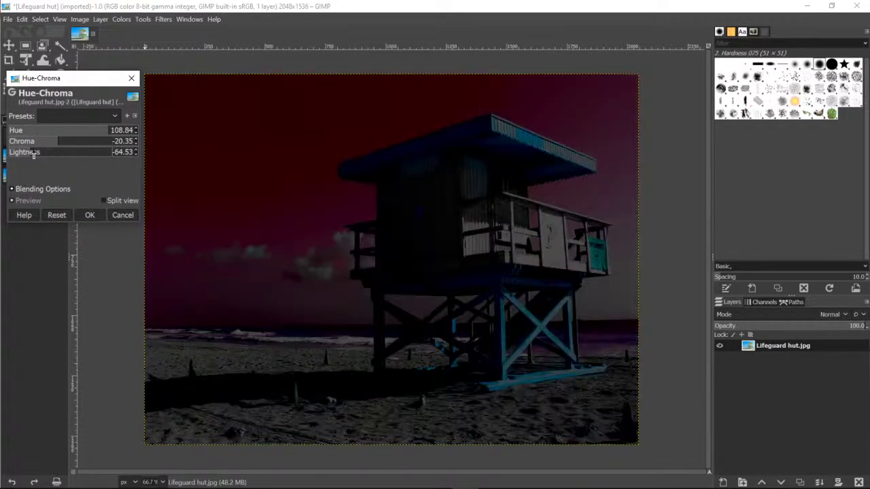
left_click(64, 153)
left_click(80, 143)
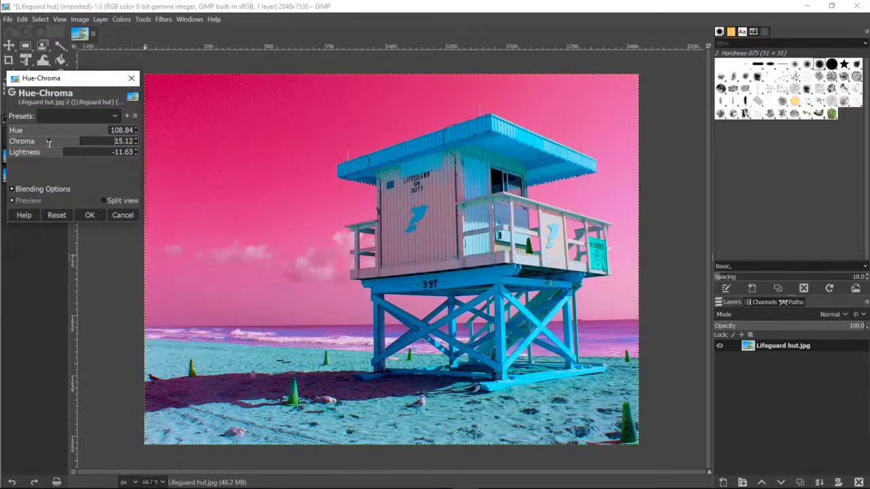
left_click(50, 143)
Shift hues, boost chroma, drop lightness, then cancel the greyscale Hue-Chroma result.
left_click(43, 130)
left_click(23, 131)
left_click(67, 131)
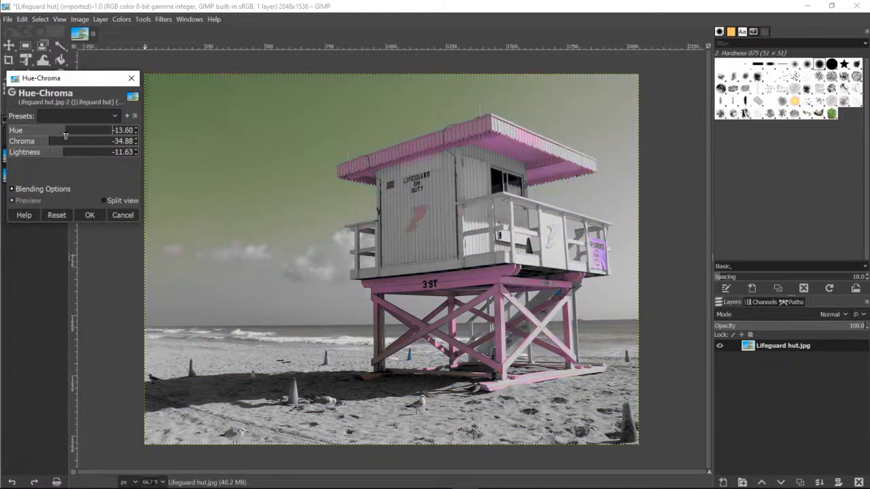
left_click(104, 141)
left_click(115, 154)
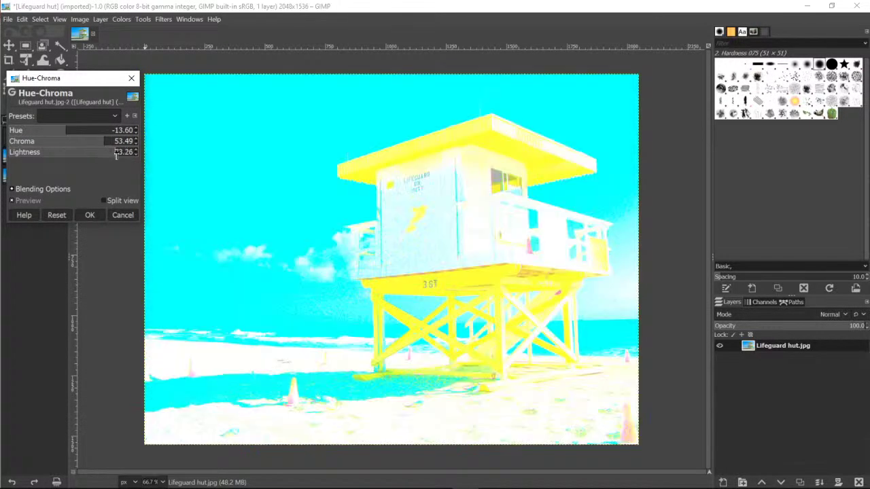
left_click_drag(106, 145, 16, 149)
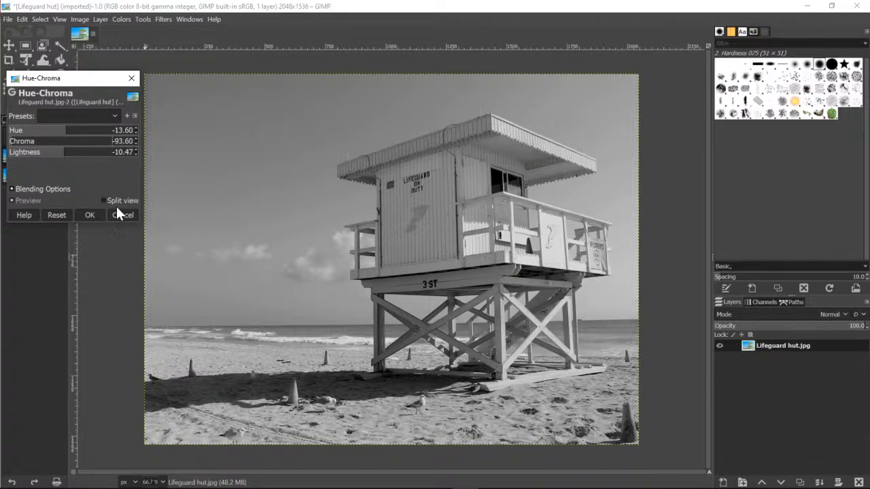
left_click(119, 213)
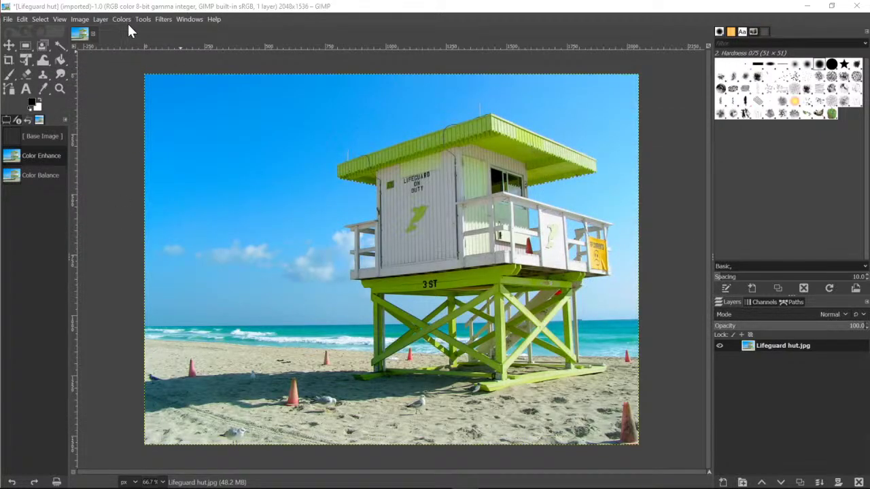
left_click(121, 19)
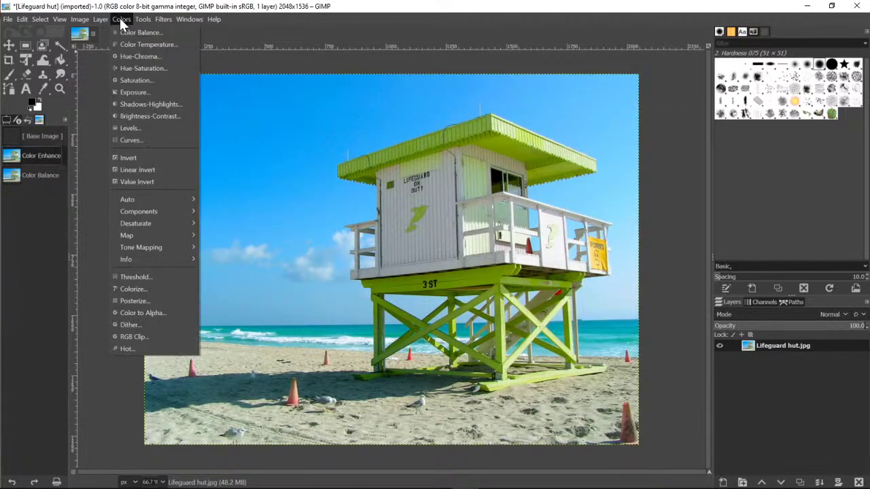
left_click(139, 91)
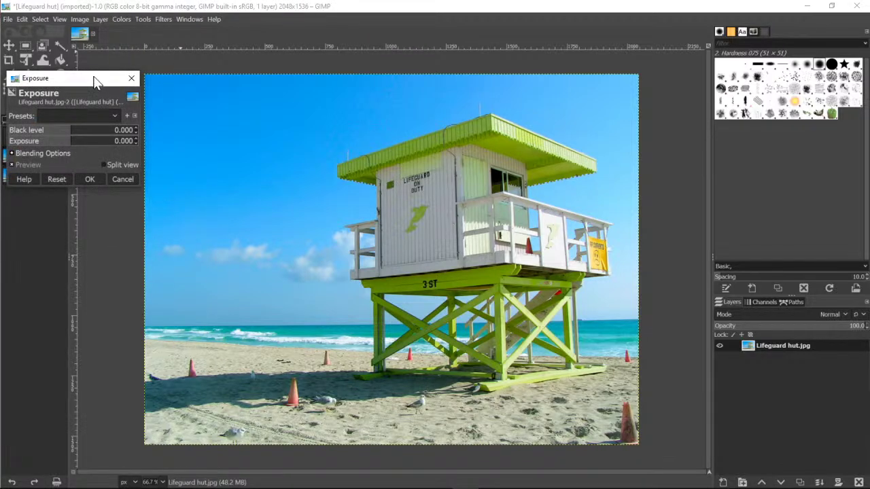
left_click(51, 136)
left_click_drag(53, 138, 33, 134)
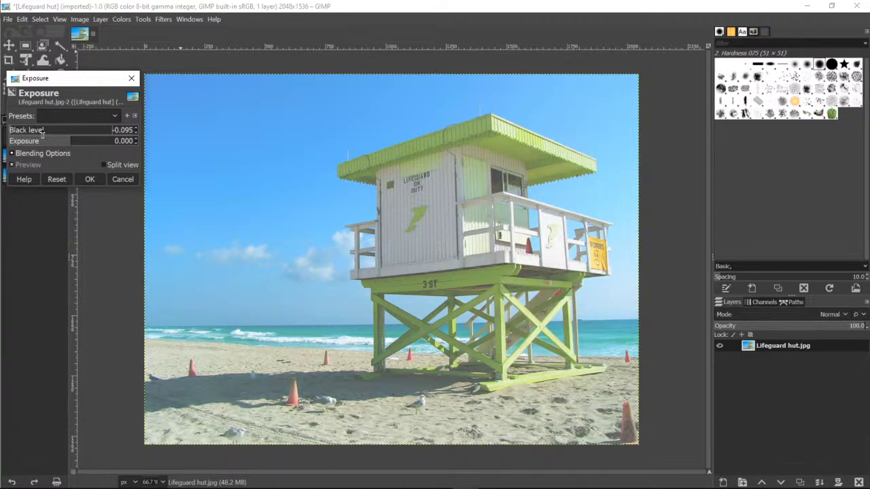
mouse_move(42, 134)
left_mouse_down()
mouse_move(76, 136)
mouse_move(20, 151)
mouse_move(108, 146)
mouse_move(48, 148)
left_mouse_up()
left_click(57, 179)
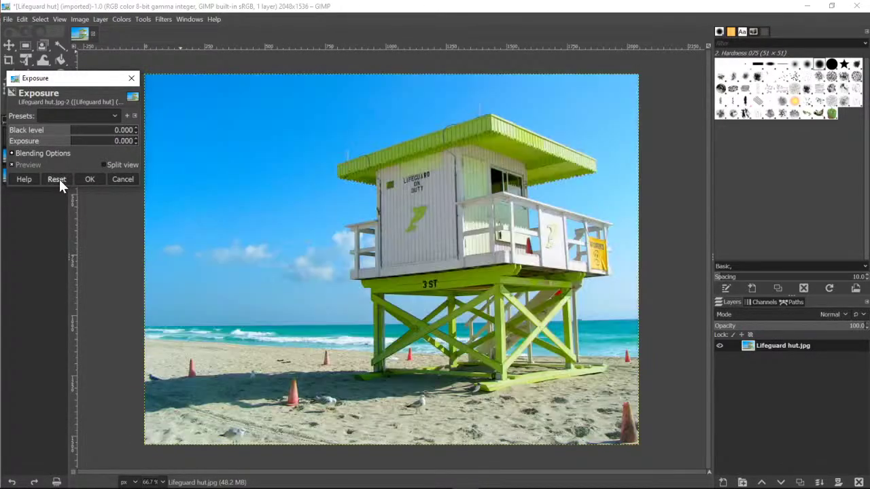
left_click(119, 179)
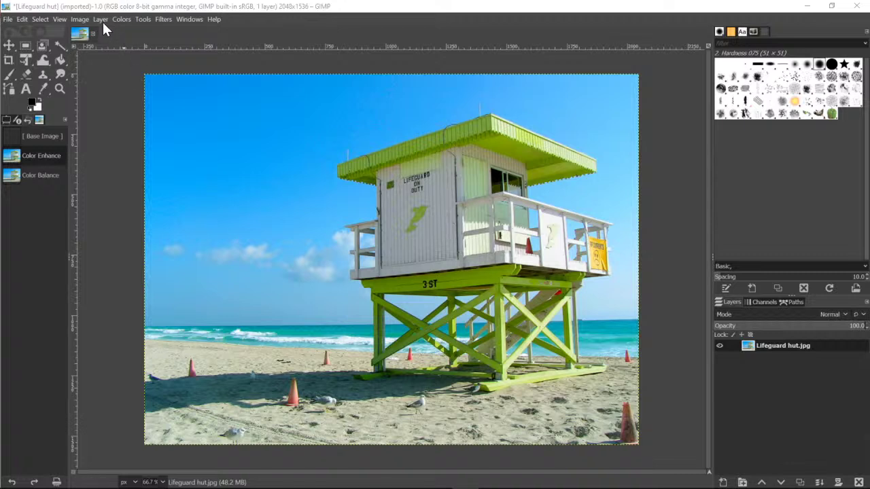
left_click(122, 21)
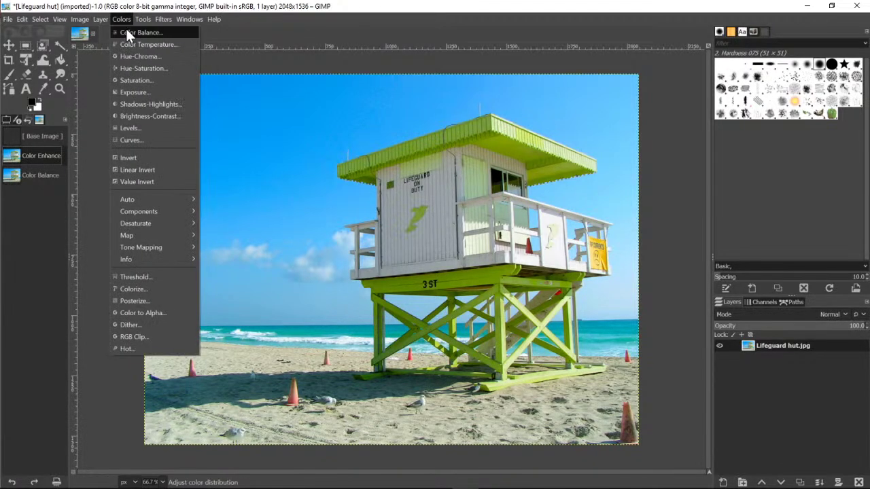
left_click(143, 91)
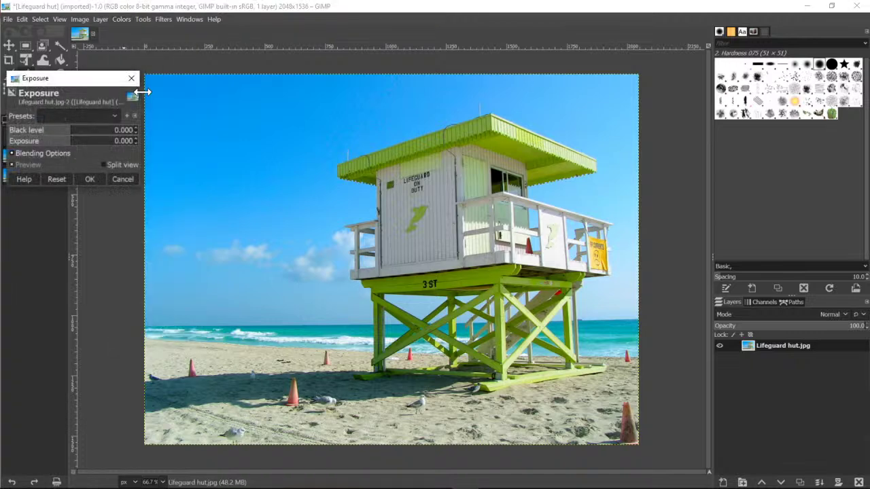
mouse_move(74, 145)
left_mouse_down()
mouse_move(25, 143)
mouse_move(87, 150)
mouse_move(69, 148)
mouse_move(79, 148)
left_mouse_up()
left_click(122, 181)
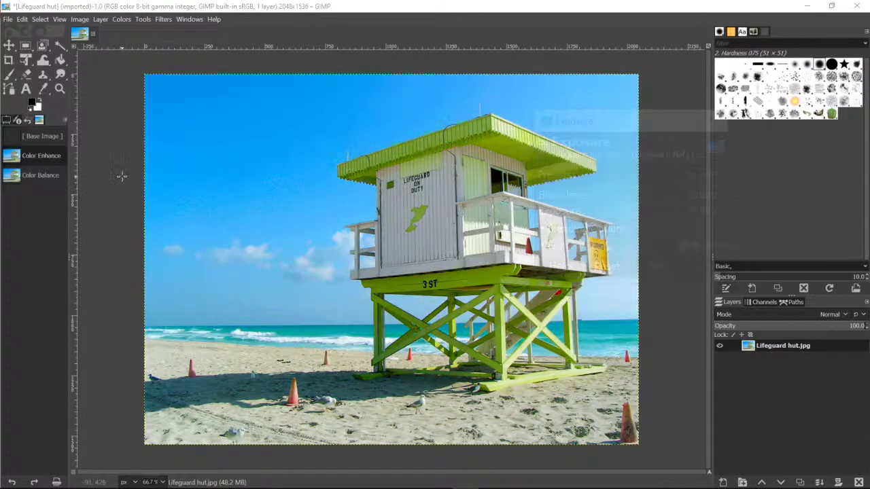
left_click(123, 20)
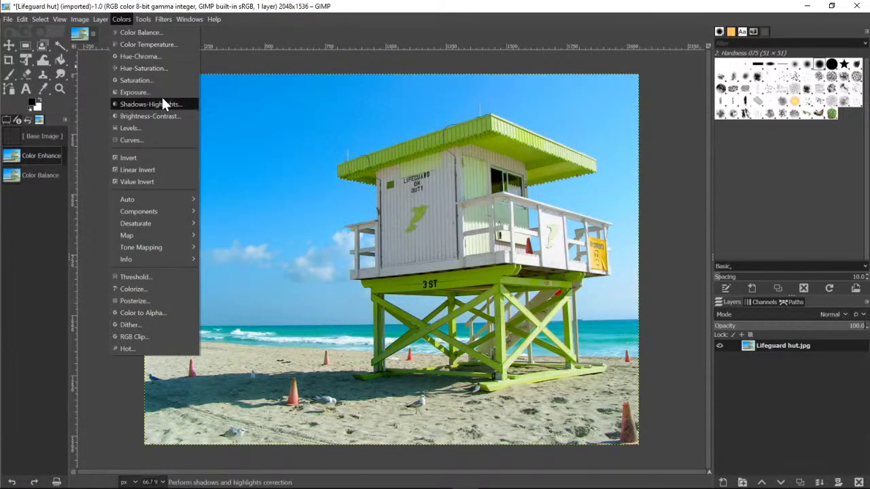
left_click(146, 118)
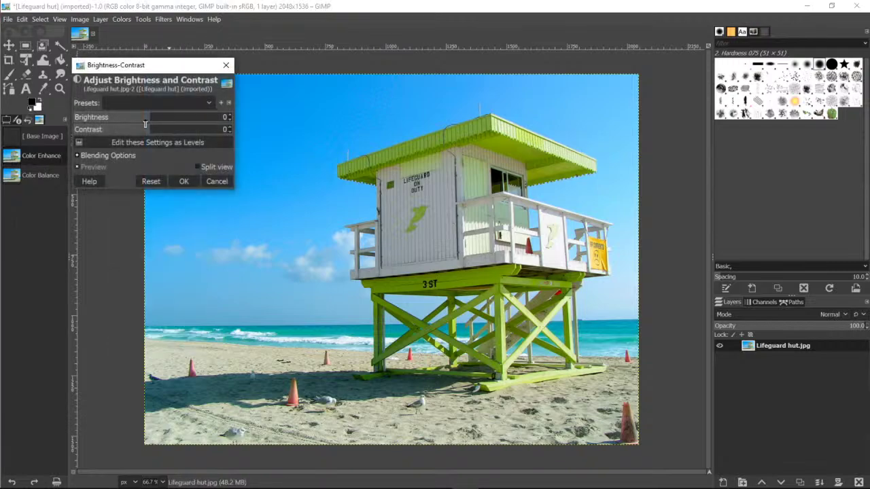
left_click_drag(158, 123, 136, 125)
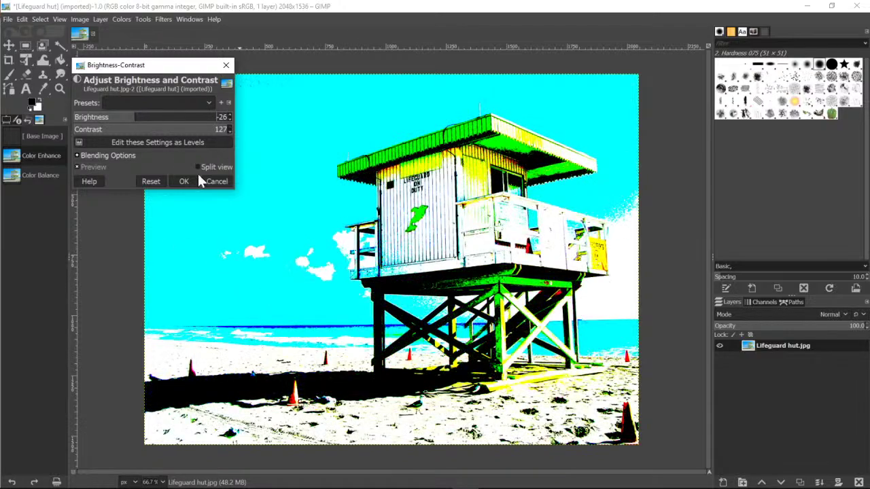
left_click(216, 181)
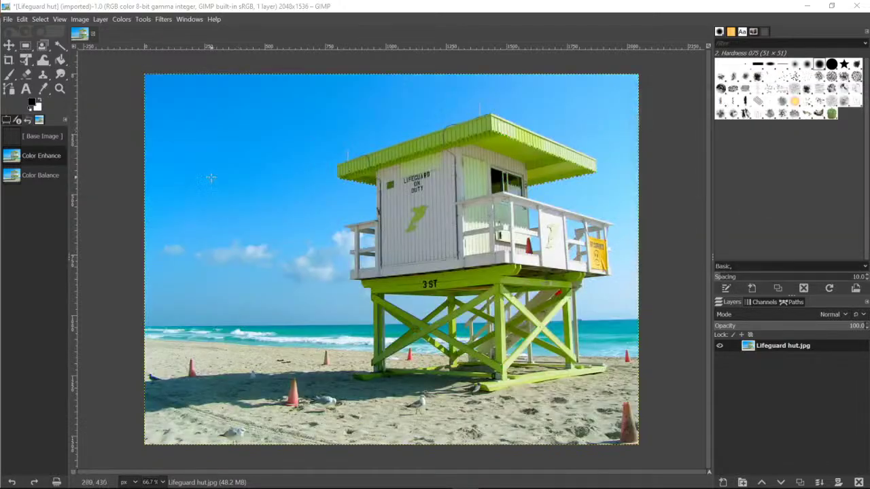
left_click(809, 7)
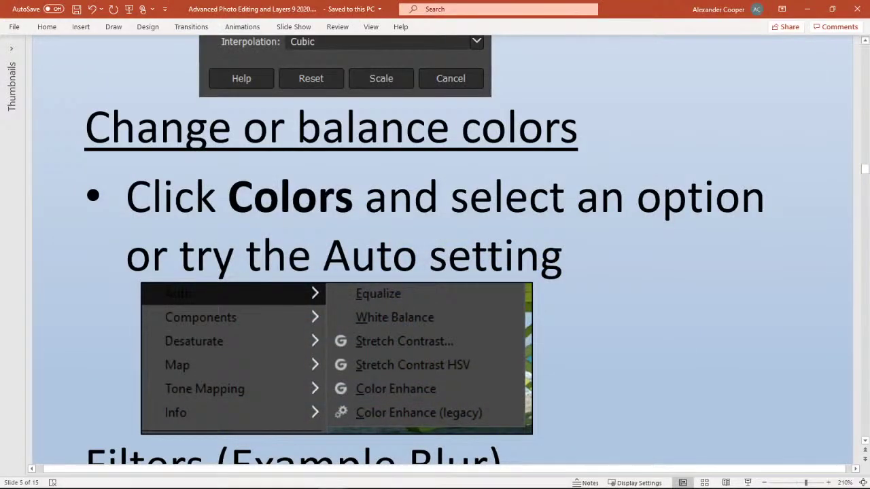
scroll(435, 252, "down", 3)
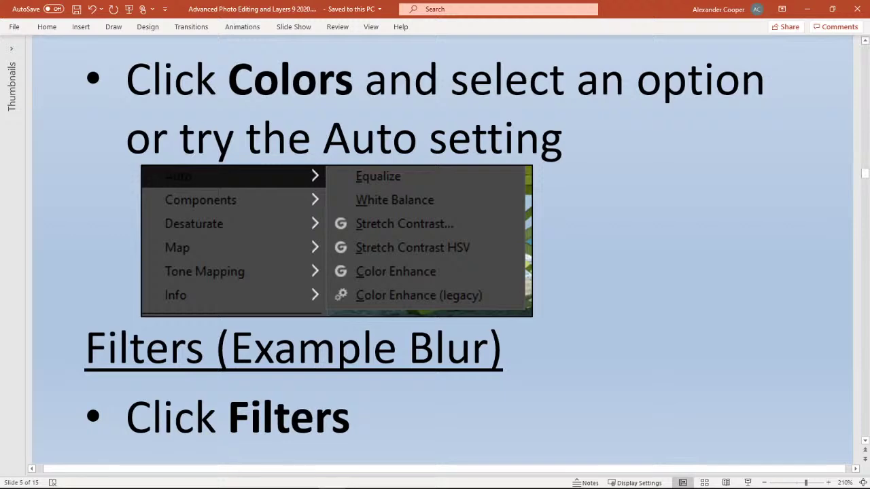
scroll(435, 251, "down", 5)
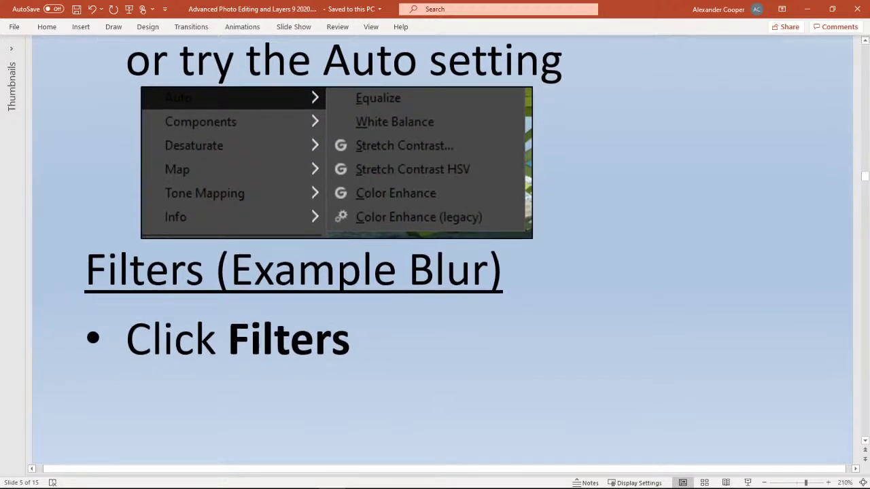
scroll(530, 195, "up", 3)
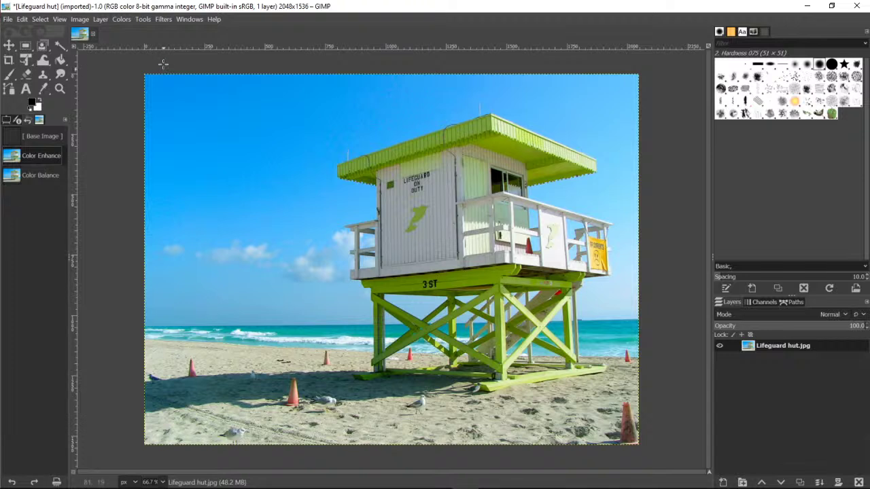
Start Filters > Distorts > Kaleidoscope on the lifeguard hut photo.
left_click(168, 20)
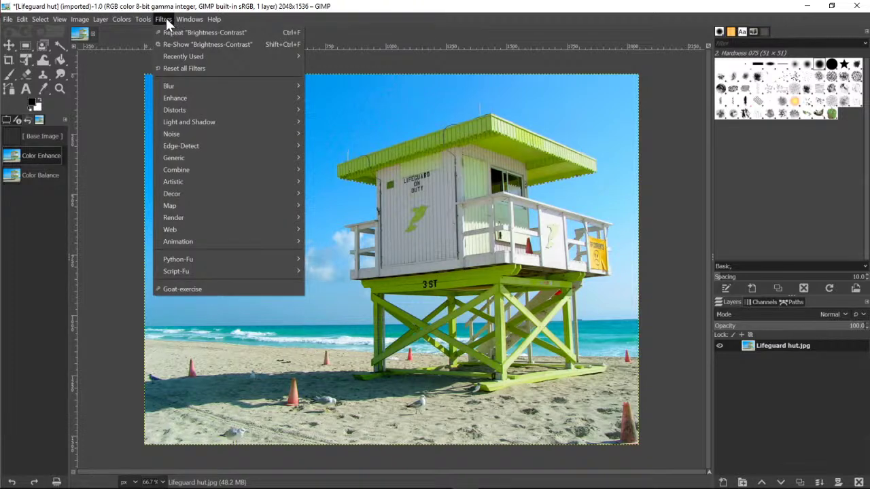
mouse_move(262, 90)
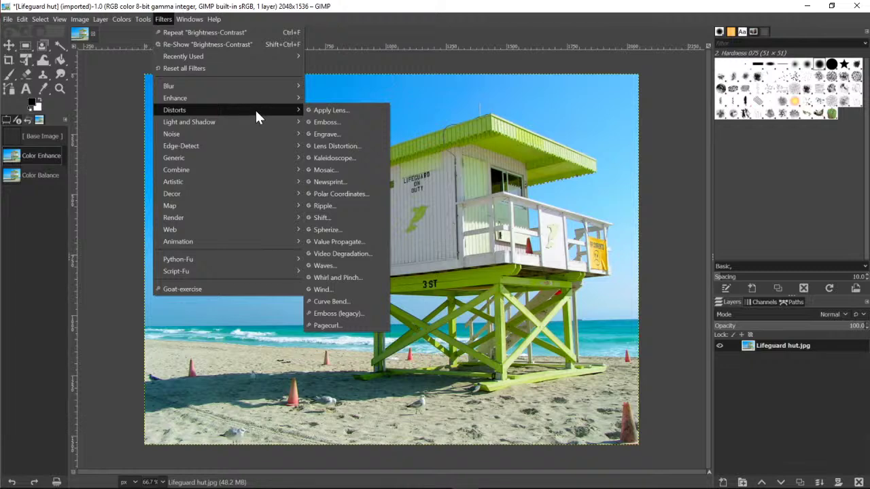
left_click(334, 157)
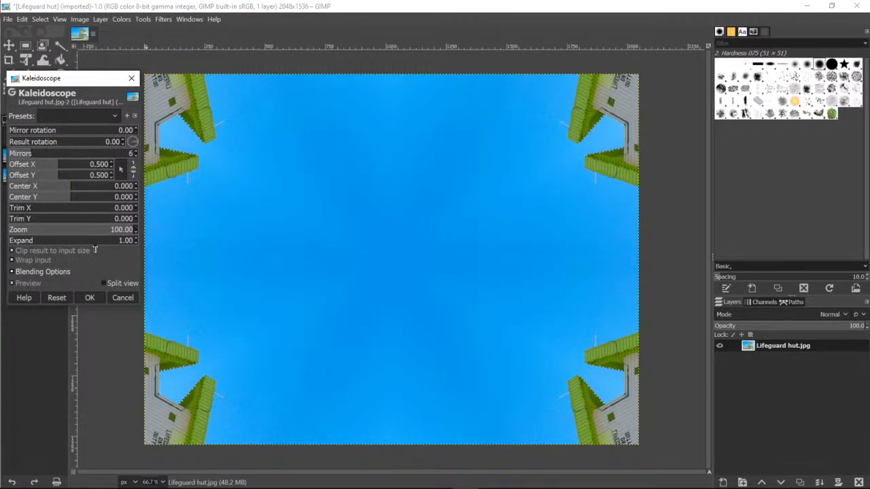
mouse_move(40, 246)
left_mouse_down()
mouse_move(74, 245)
mouse_move(31, 246)
mouse_move(49, 246)
left_mouse_up()
left_click(104, 244)
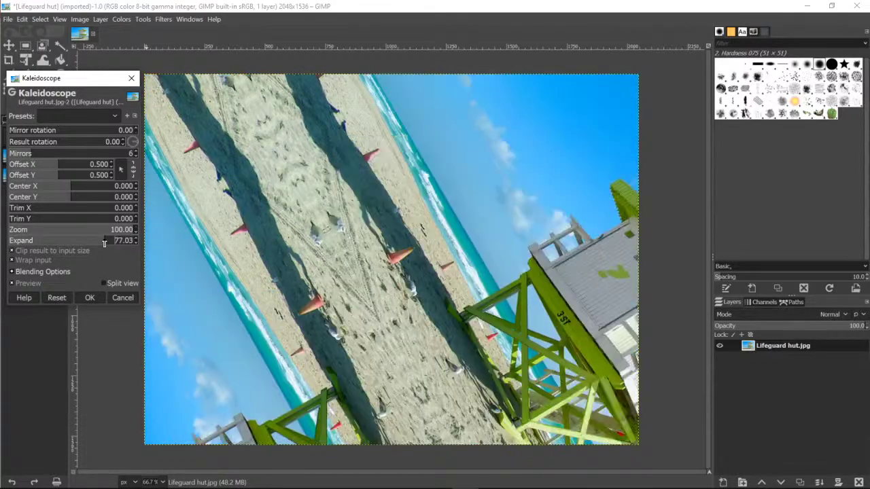
left_click_drag(106, 243, 77, 245)
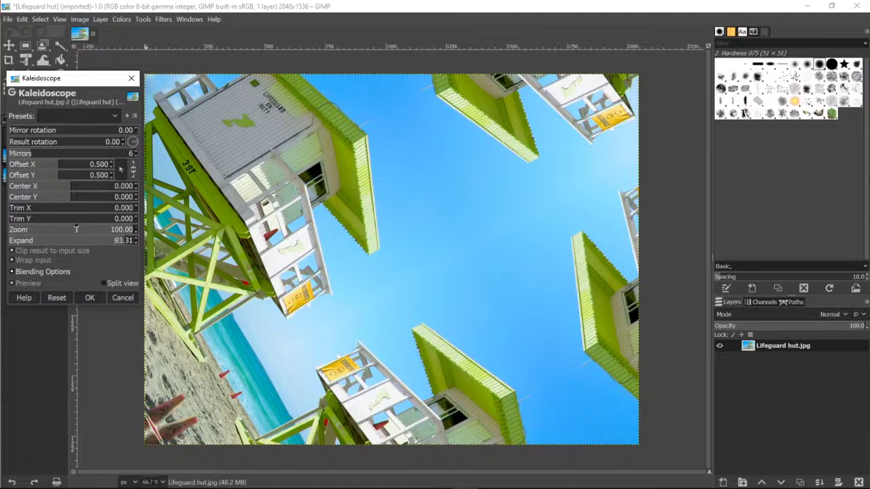
left_click_drag(81, 232, 102, 232)
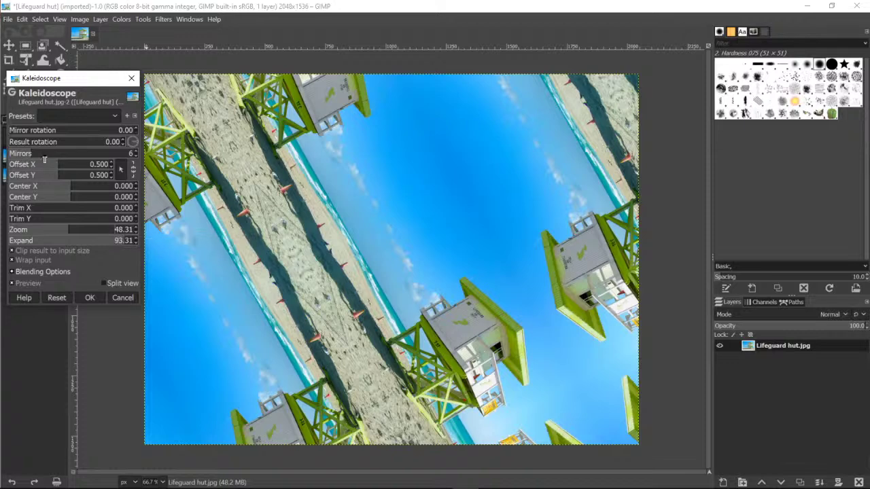
left_click(89, 158)
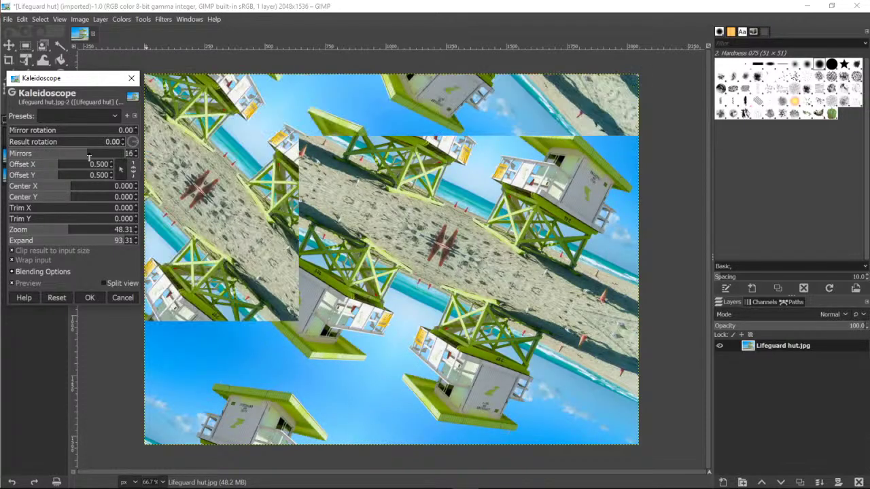
left_click(120, 160)
scroll(120, 159, "up", 4)
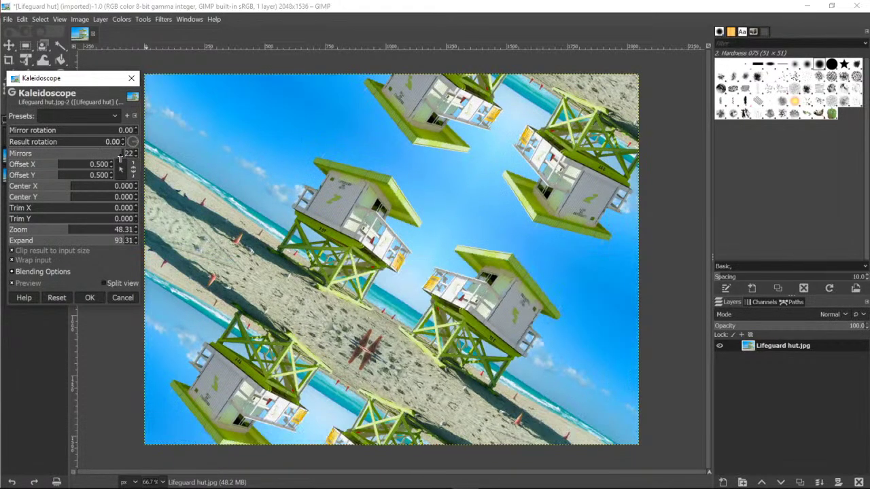
left_click(59, 234)
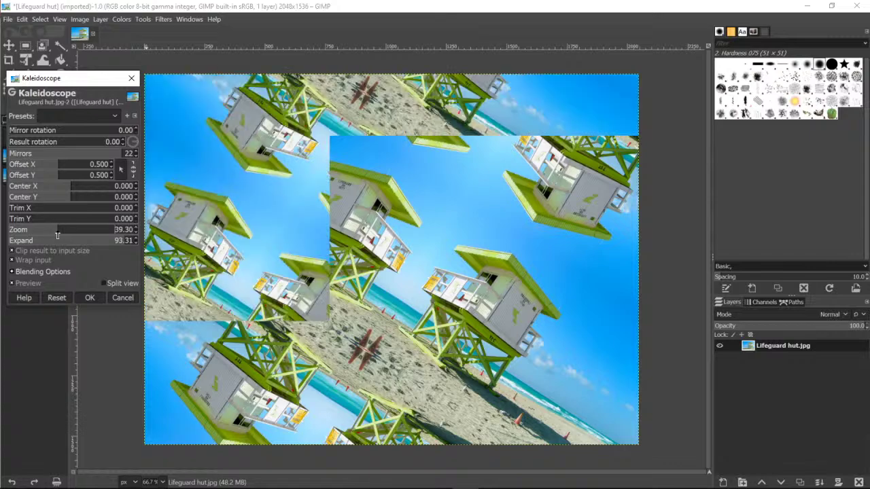
mouse_move(50, 235)
left_mouse_down()
mouse_move(20, 235)
mouse_move(70, 234)
mouse_move(14, 229)
mouse_move(38, 234)
left_mouse_up()
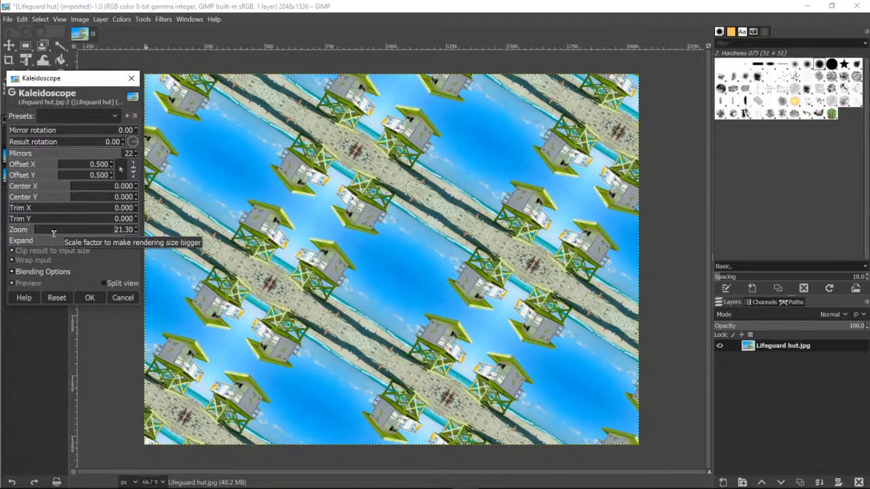
left_click(123, 298)
Apply Lens Distortion with all settings left at 0.00.
left_click(156, 19)
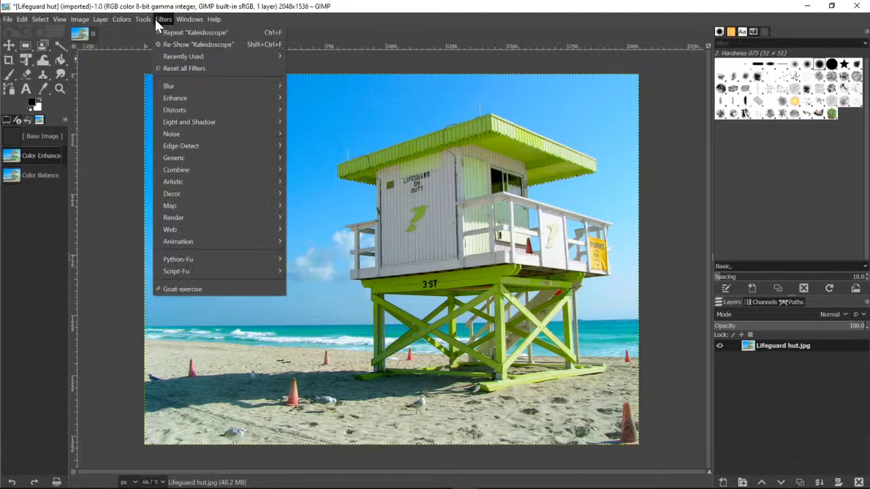
mouse_move(232, 109)
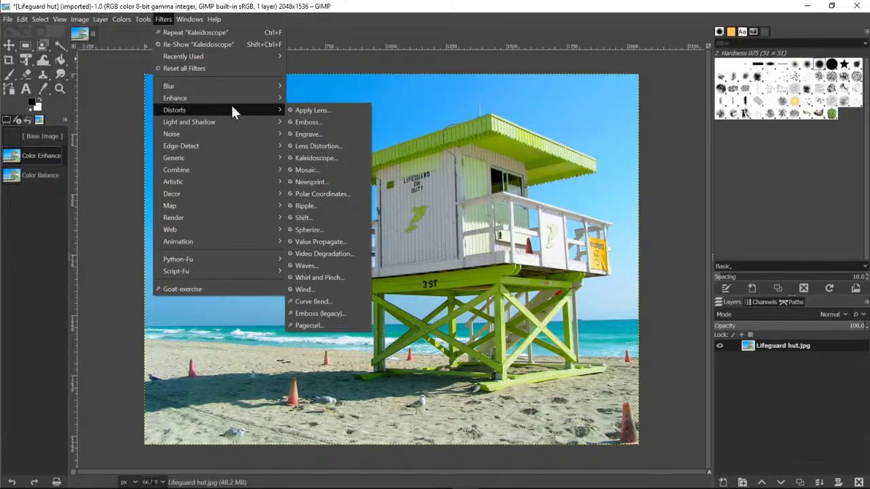
left_click(302, 146)
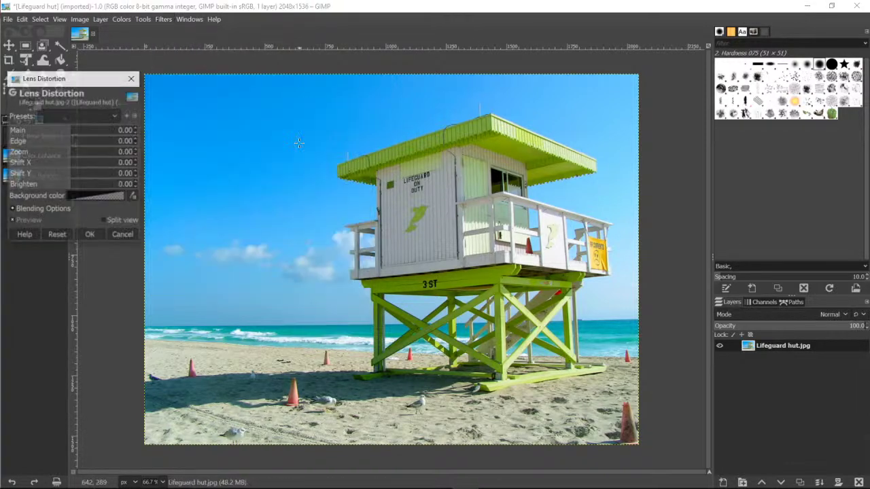
left_click(90, 234)
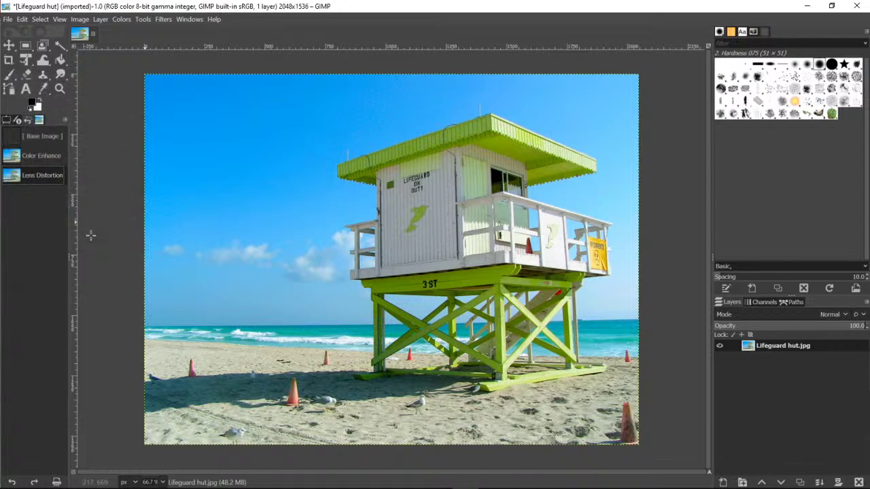
Undo the Lens Distortion and browse the Light and Shadow filters.
left_click(24, 20)
left_click(68, 32)
left_click(165, 19)
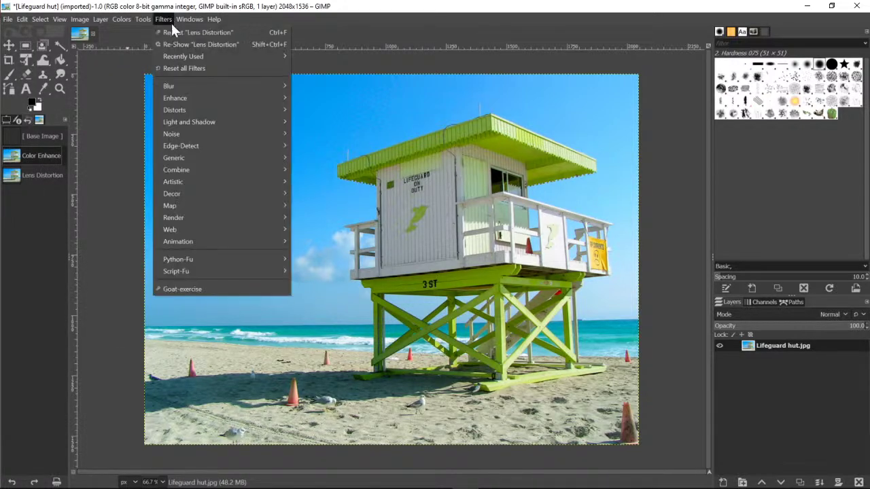
mouse_move(224, 112)
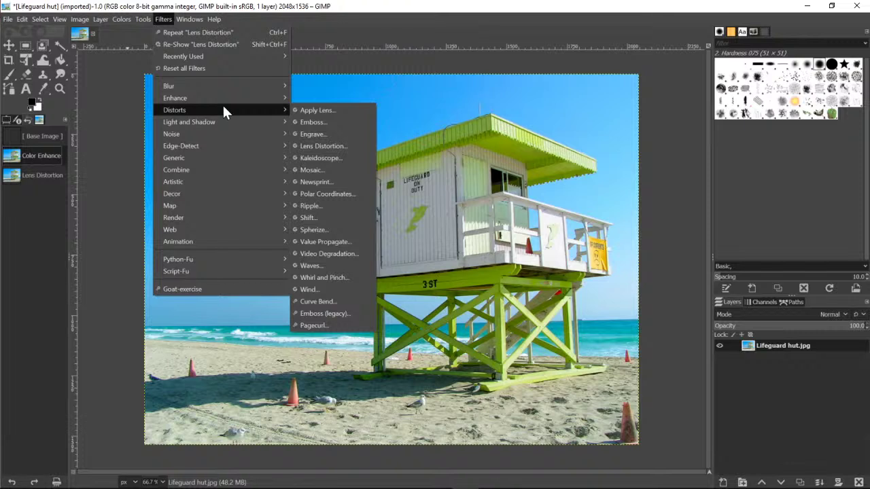
mouse_move(235, 129)
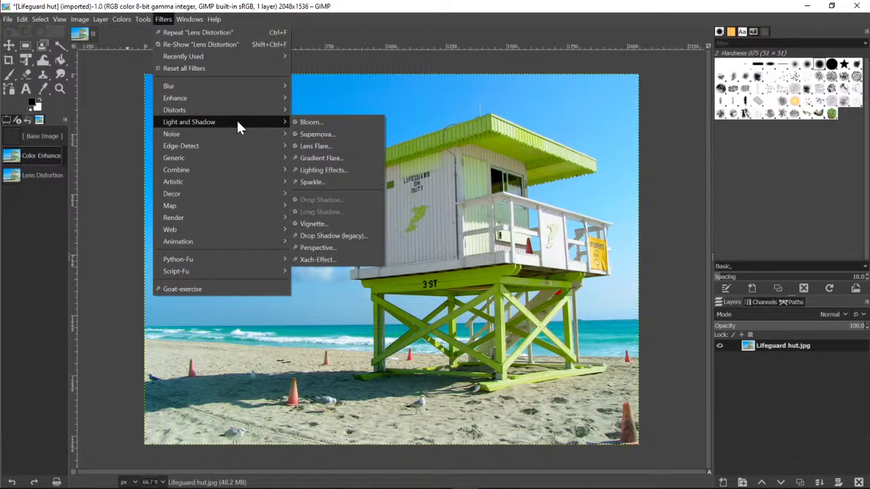
Apply Lens Flare with its default centre at 0.500, 0.500.
left_click(325, 145)
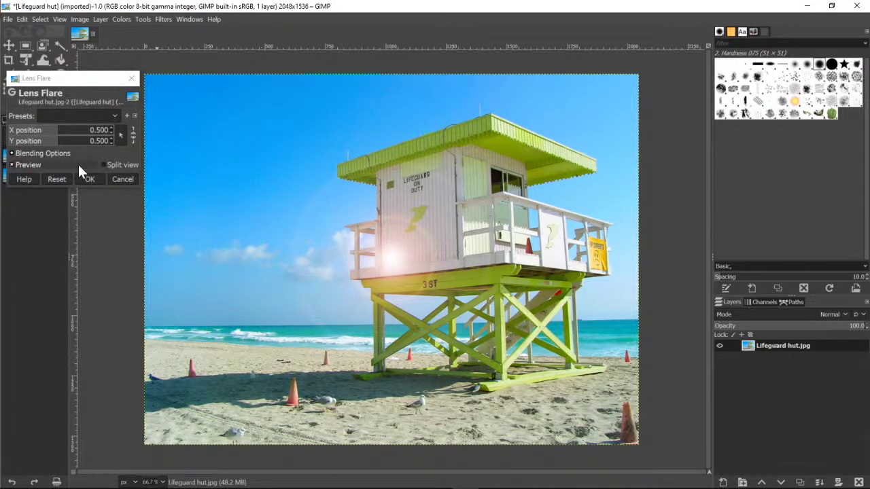
left_click(90, 177)
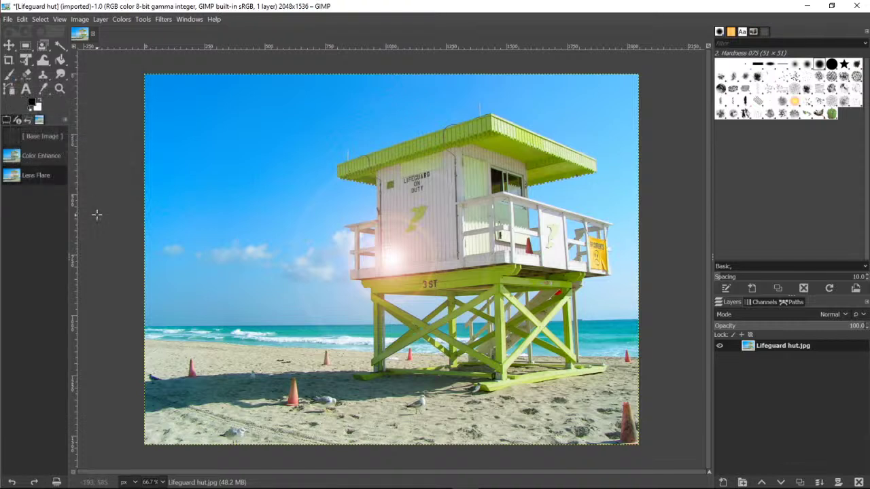
Undo the Lens Flare and browse the Filters submenus down to Artistic.
left_click(23, 19)
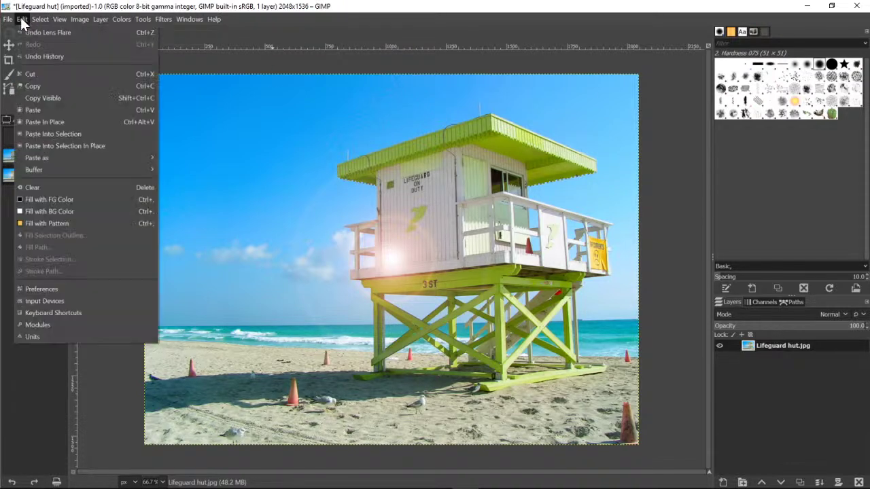
left_click(25, 30)
left_click(163, 19)
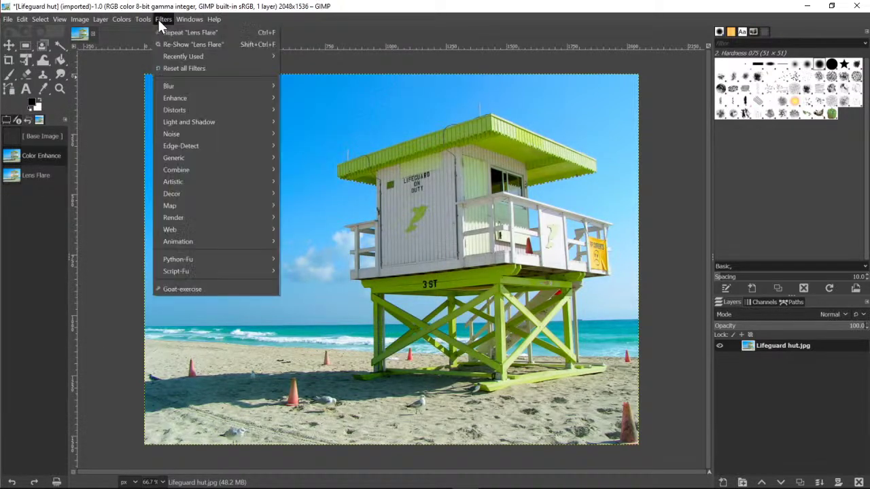
mouse_move(225, 163)
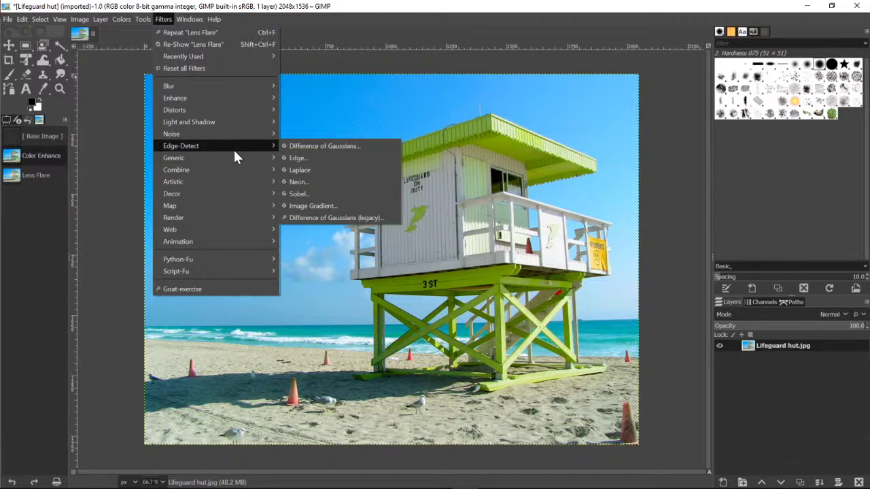
mouse_move(238, 145)
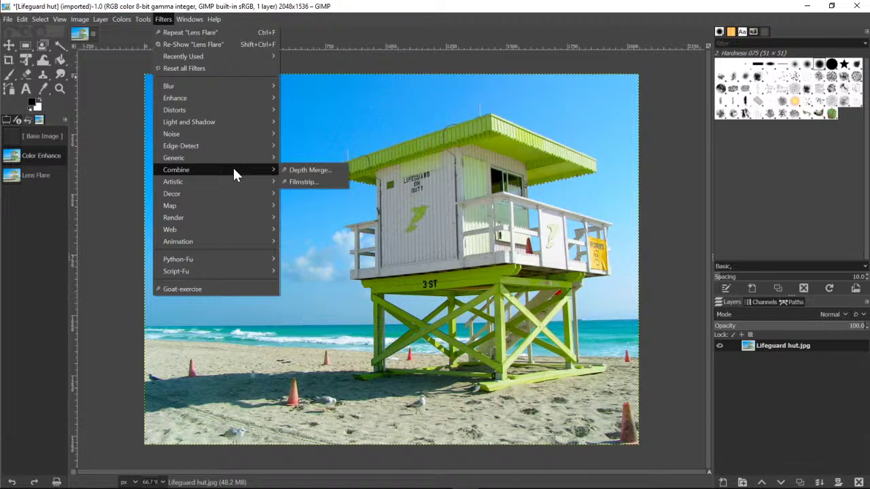
mouse_move(230, 187)
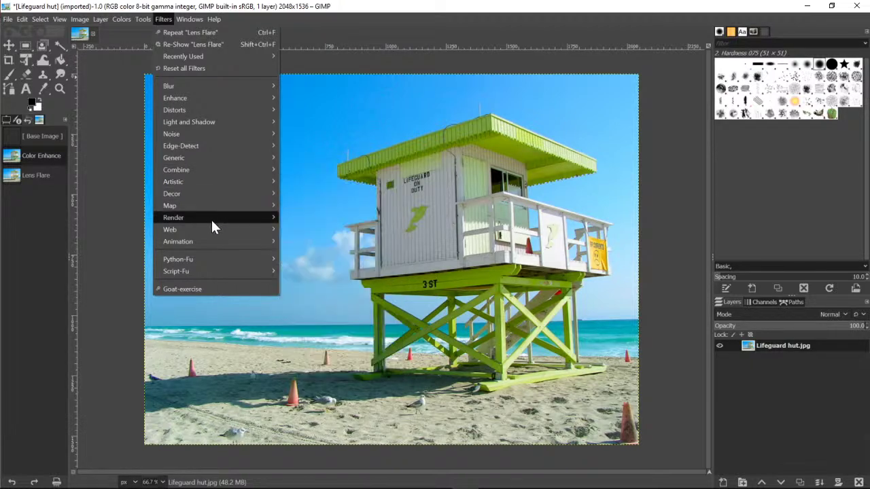
mouse_move(223, 239)
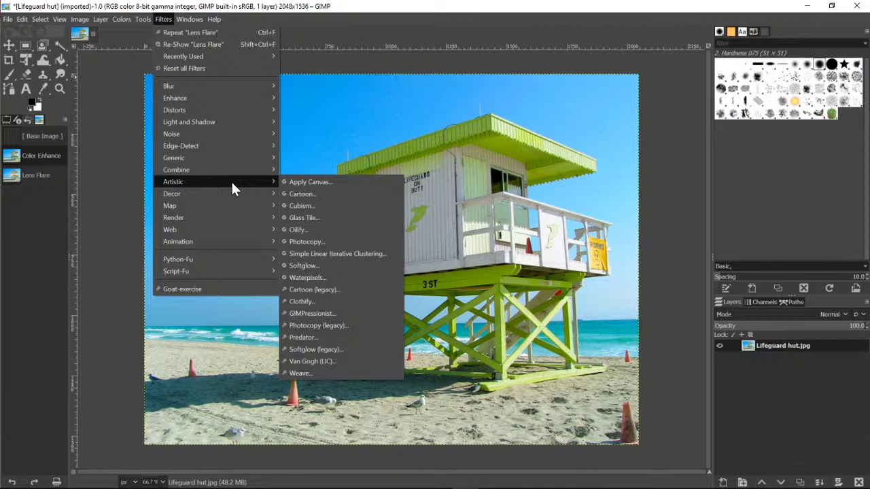
left_click(313, 191)
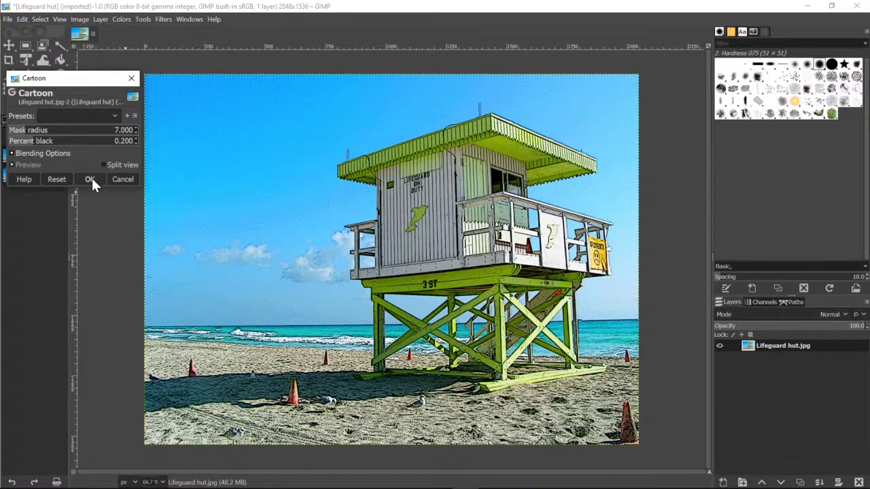
left_click(41, 131)
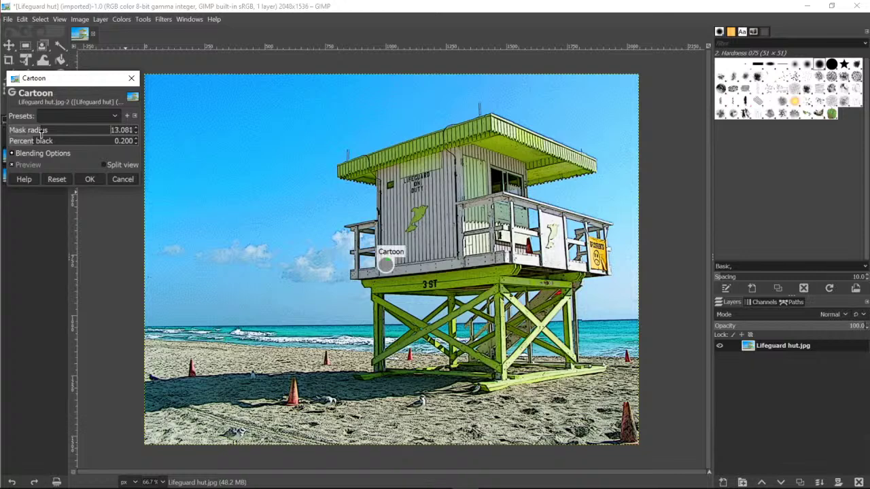
left_click(54, 133)
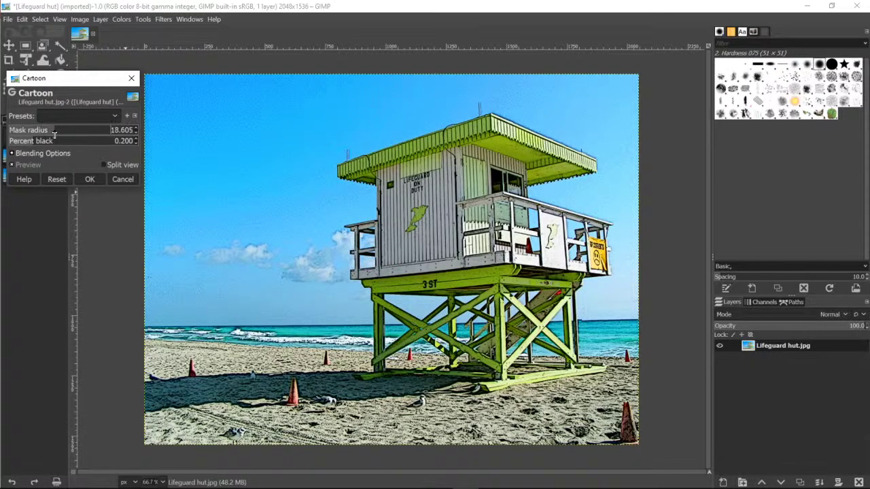
left_click(105, 134)
left_click(105, 134)
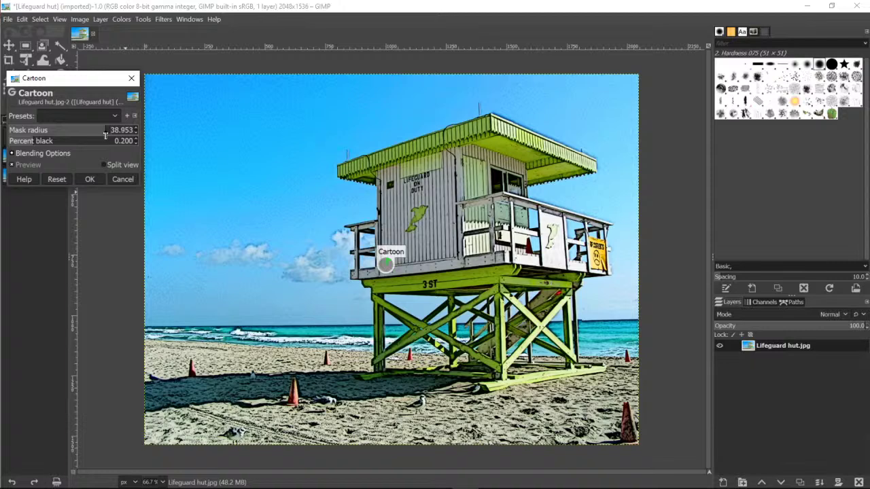
left_click(43, 143)
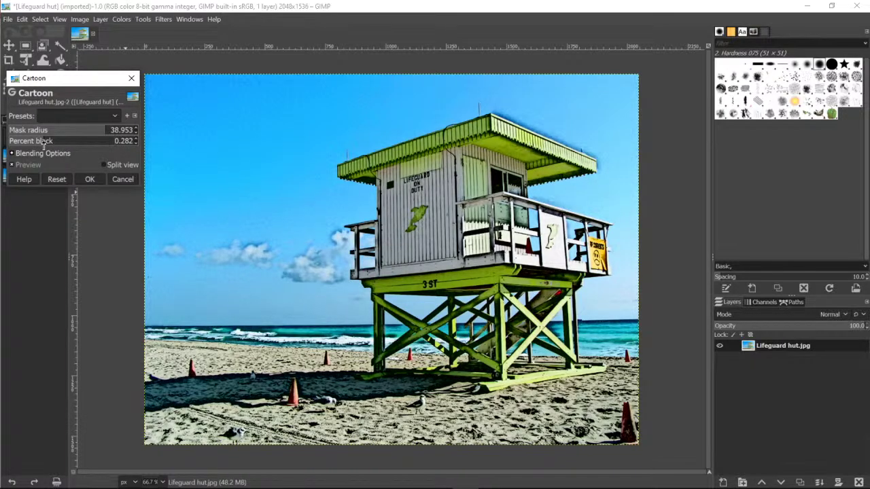
left_click(95, 143)
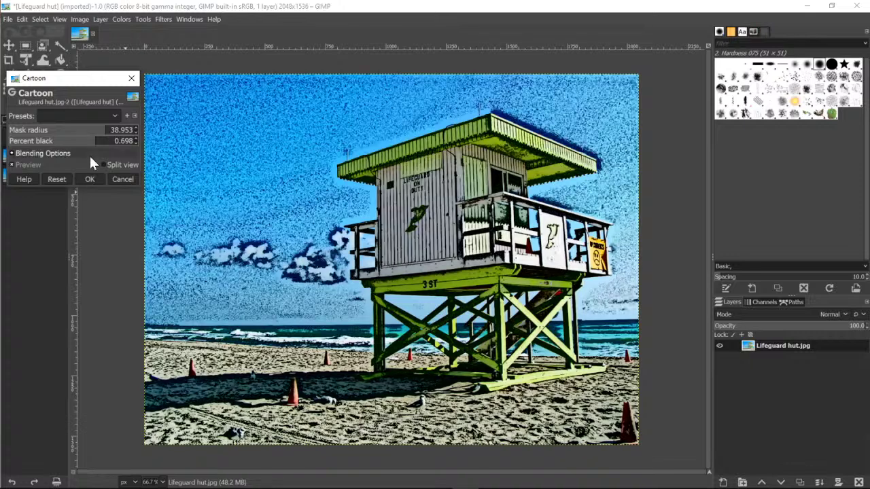
left_click(57, 142)
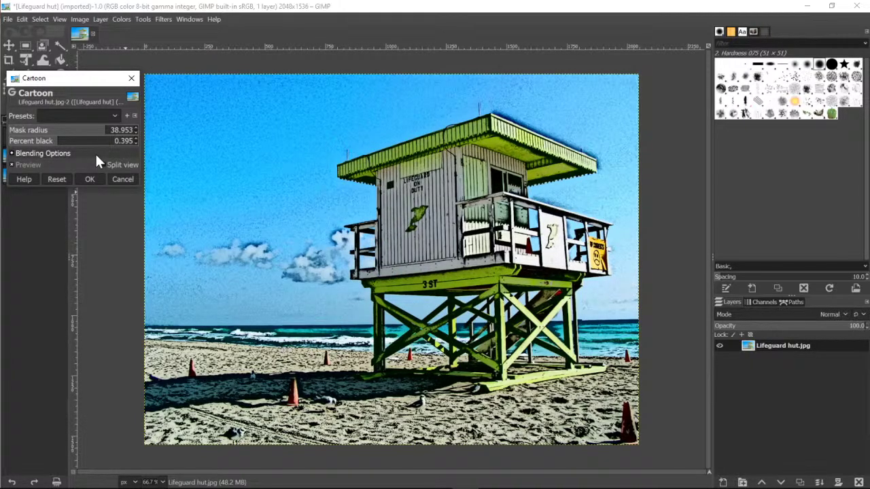
left_click(116, 179)
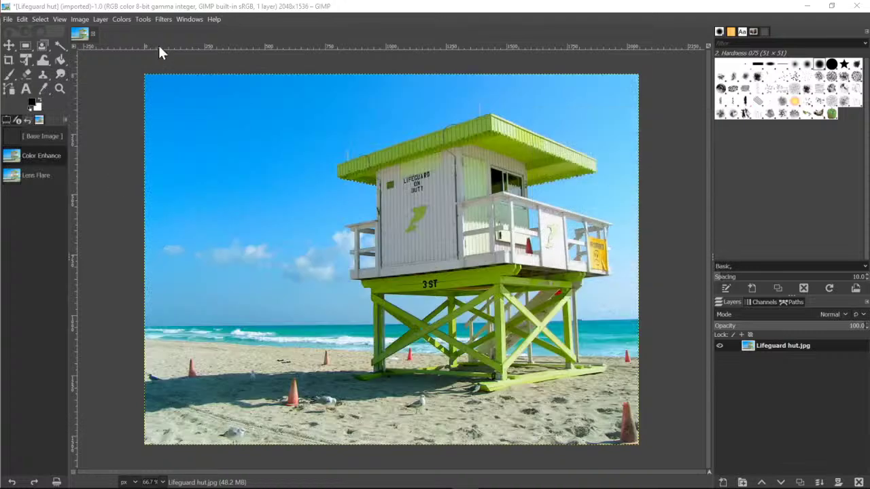
Preview Artistic > Glass Tile, cancel it, and bring back the Artistic filters submenu.
left_click(160, 20)
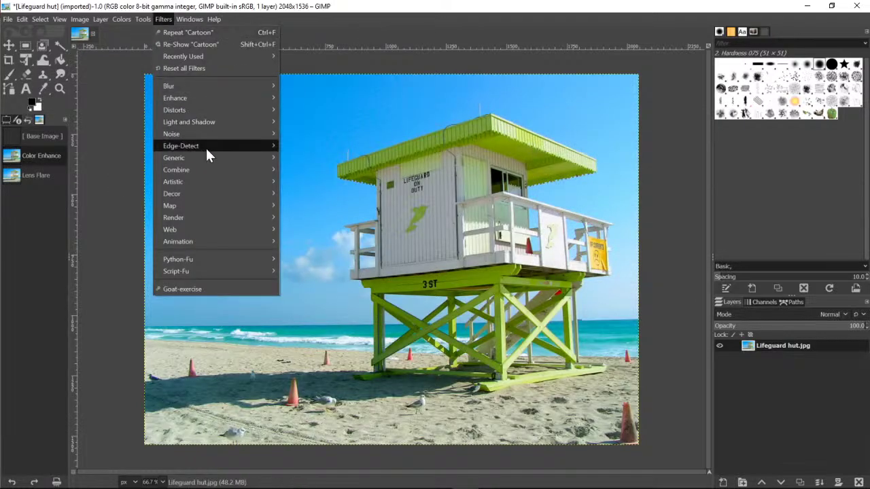
mouse_move(242, 182)
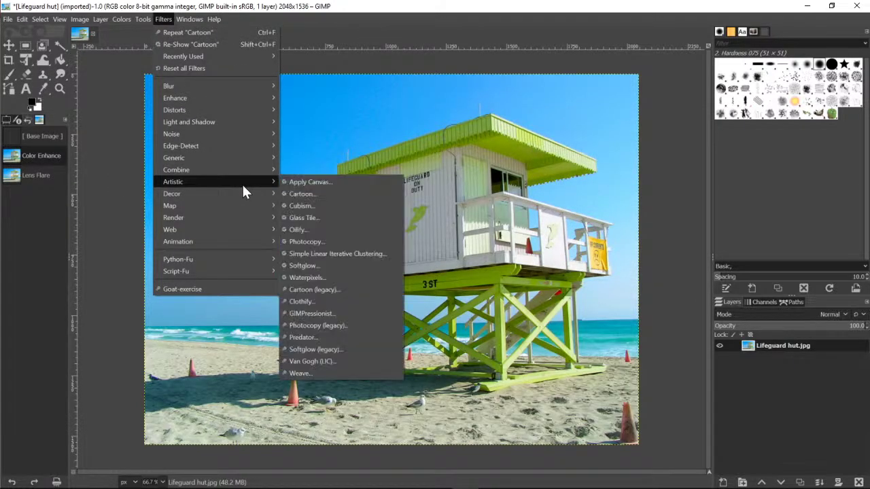
left_click(314, 218)
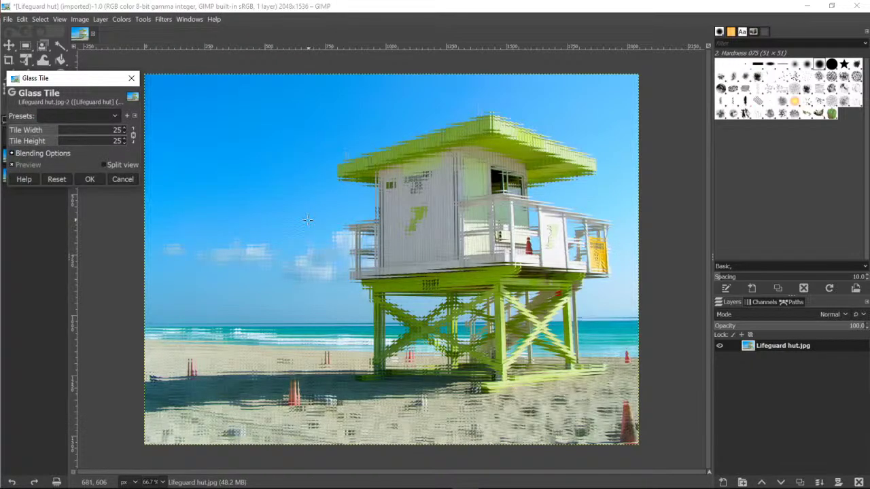
left_click(123, 179)
left_click(164, 18)
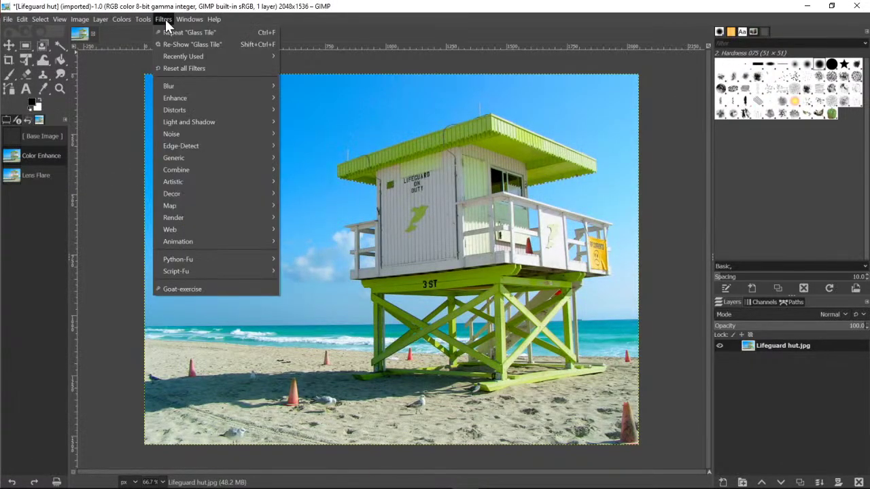
mouse_move(238, 146)
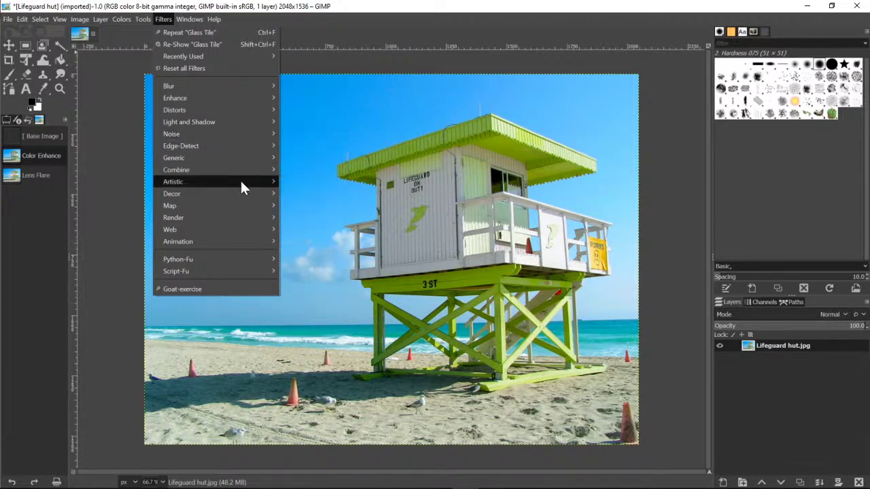
Open the Oilify filter and set its mask radius to 7.
mouse_move(269, 182)
left_click(299, 230)
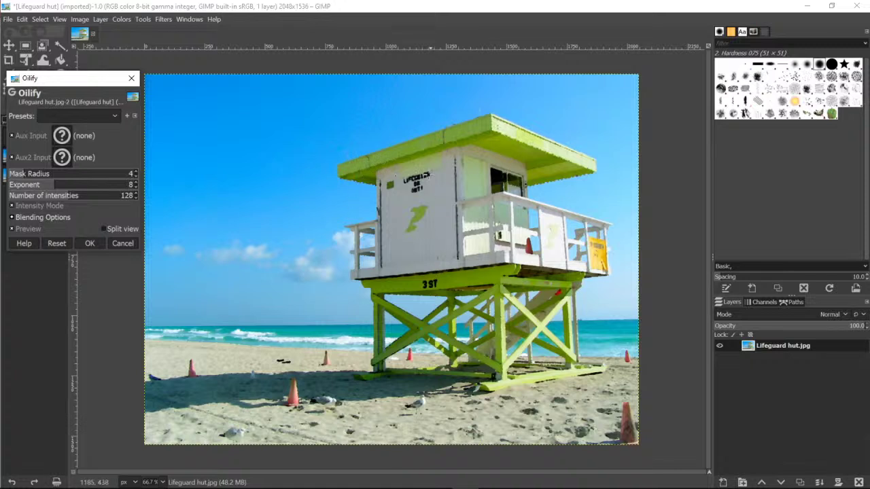
left_click(32, 175)
left_click(63, 178)
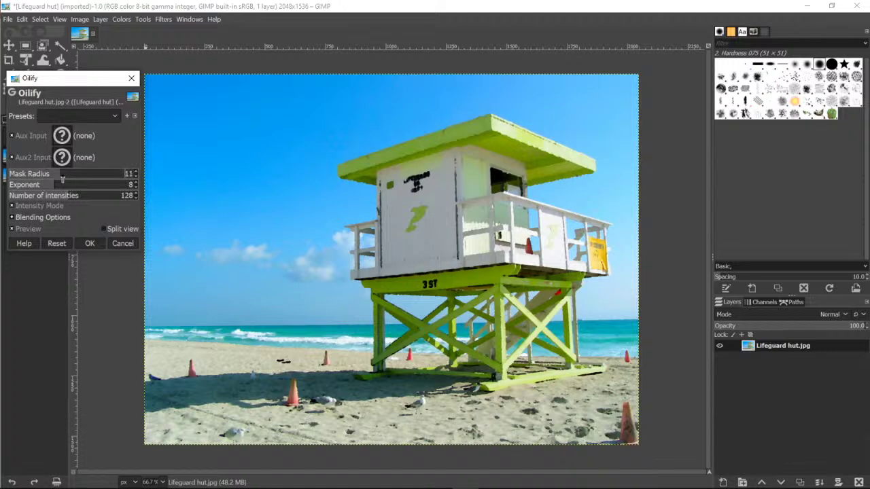
left_click(37, 176)
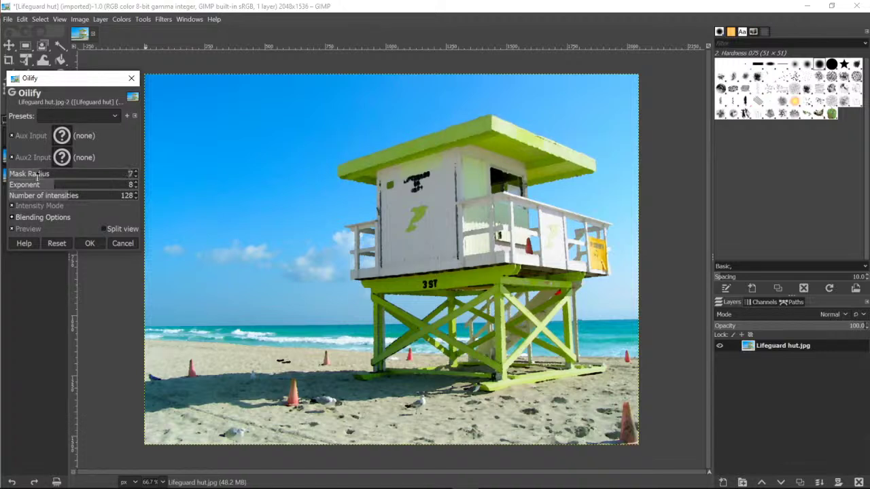
Set Oilify exponent to 7 and intensities to 123, then apply it.
left_click(70, 188)
left_click(107, 188)
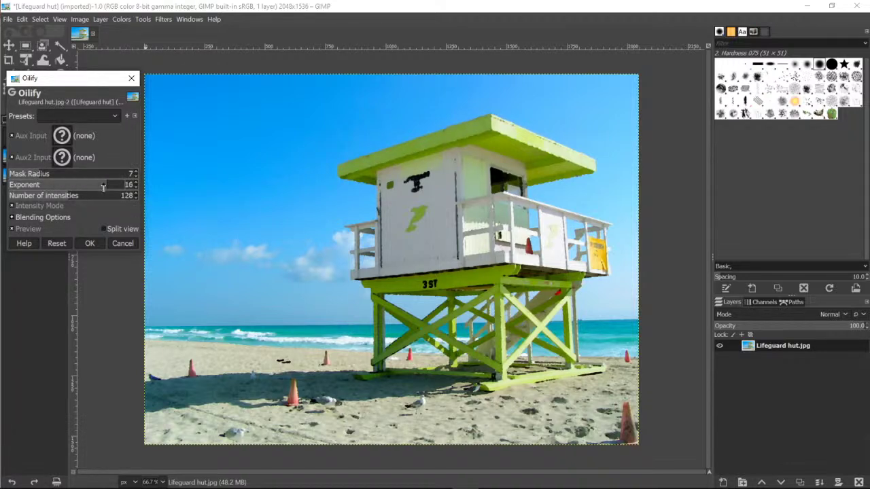
left_click(117, 188)
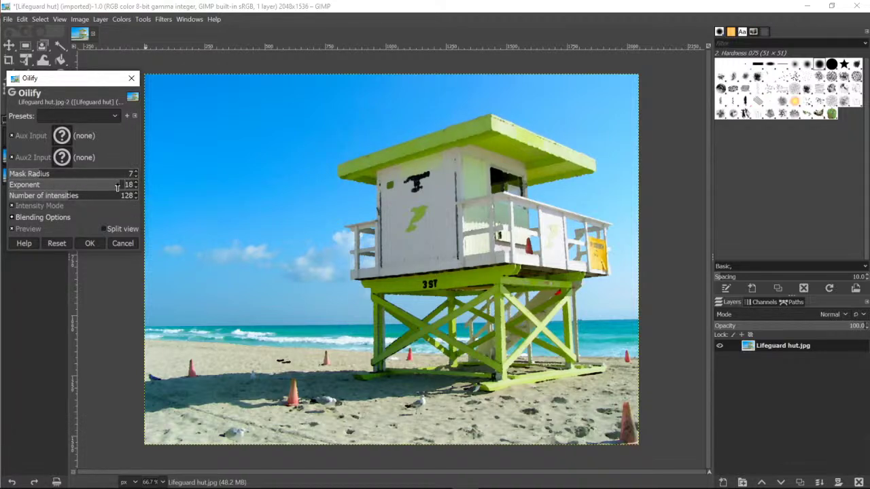
left_click(49, 186)
left_click(114, 196)
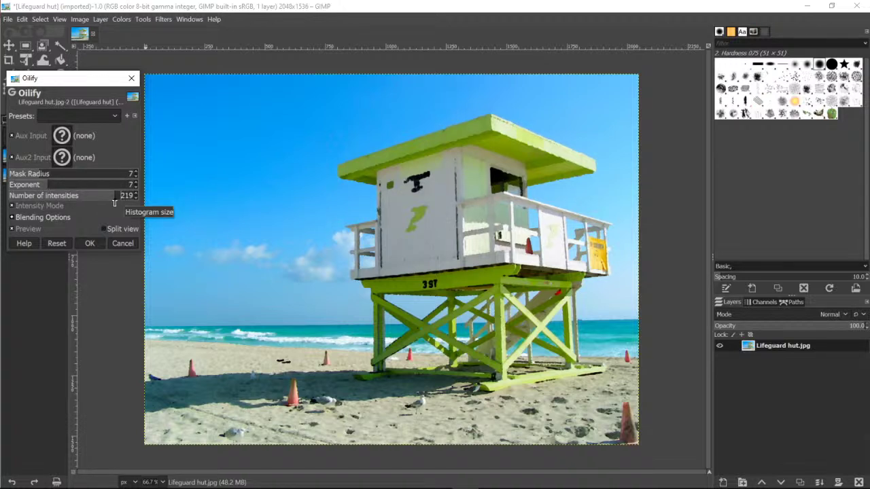
left_click(66, 196)
left_click(93, 196)
left_click(66, 197)
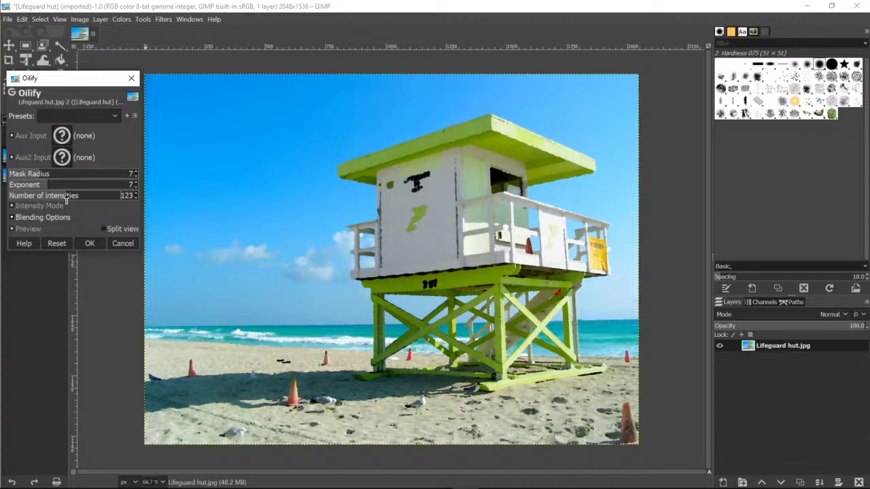
left_click(95, 240)
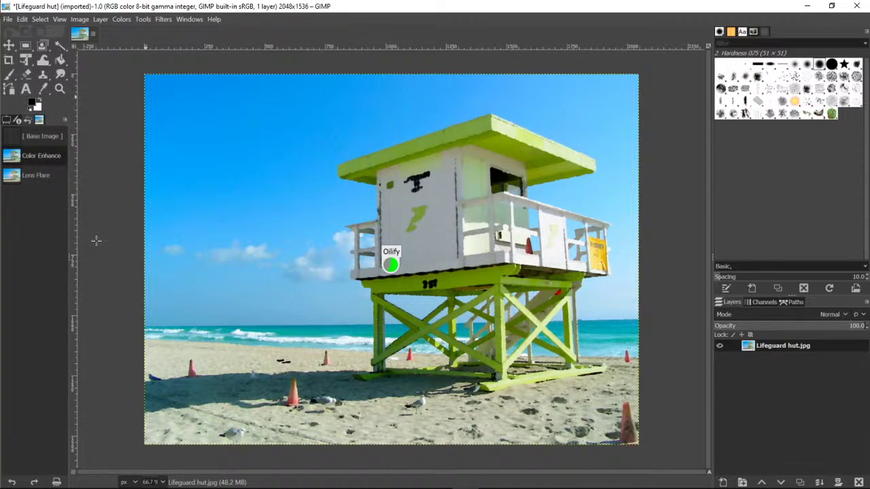
Zoom to 200% on the hut's wall to inspect the oil effect.
left_click(60, 90)
left_click(412, 269)
left_click(413, 274)
left_click(413, 274)
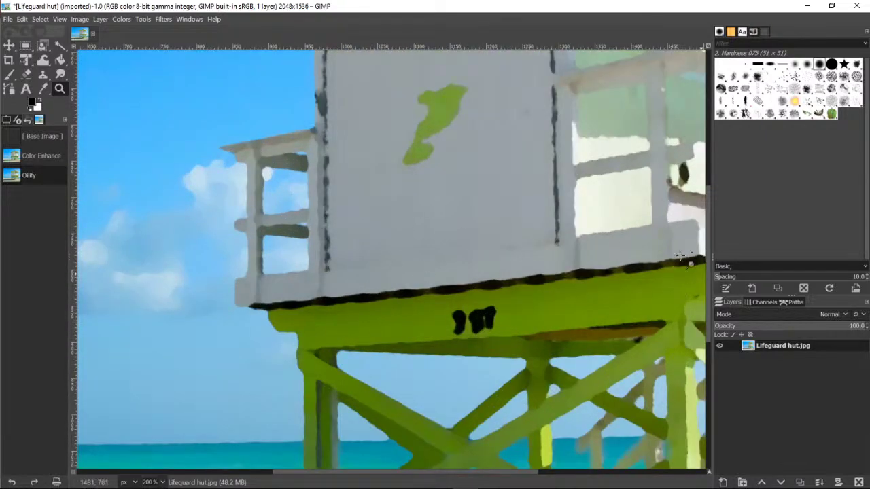
scroll(575, 279, "up", 5)
scroll(577, 282, "down", 2)
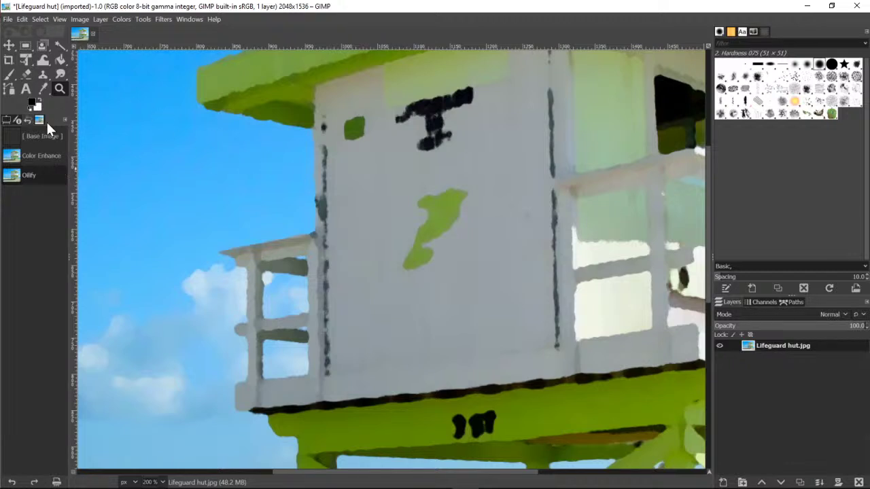
Undo the Oilify effect.
left_click(23, 19)
left_click(29, 28)
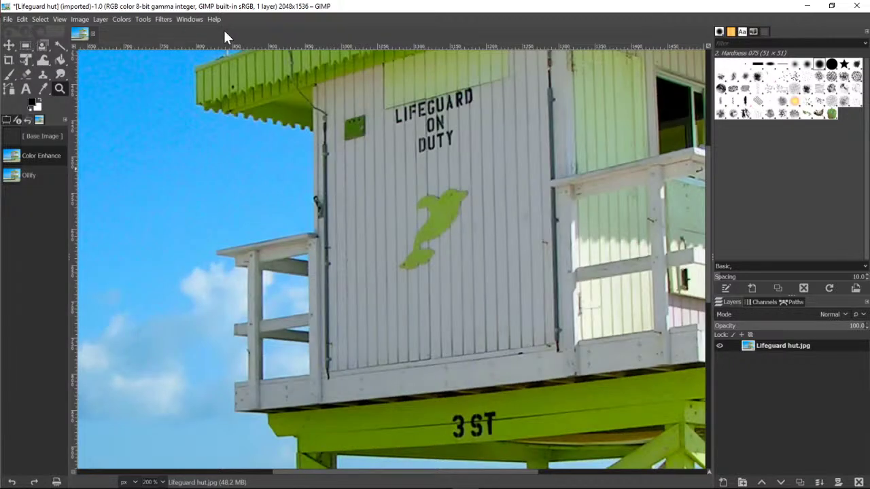
left_click(164, 19)
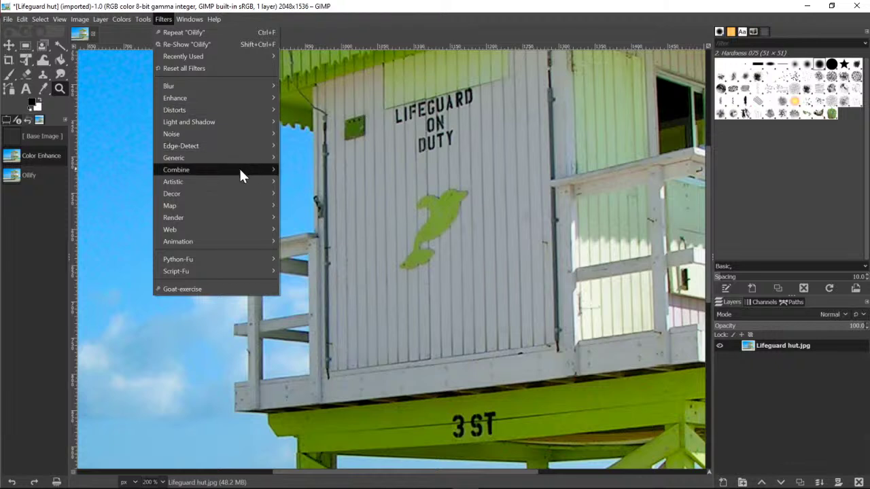
Apply Filters > Artistic > Van Gogh (LIC) to the hut photo.
mouse_move(236, 182)
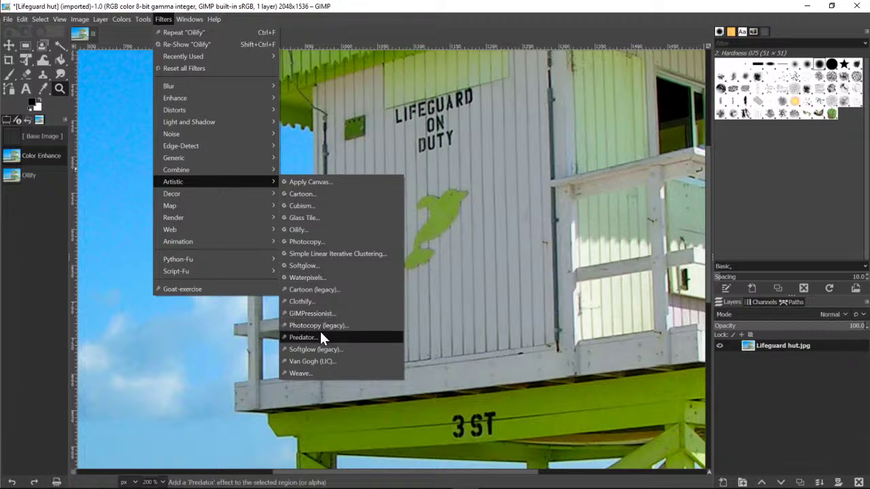
left_click(313, 361)
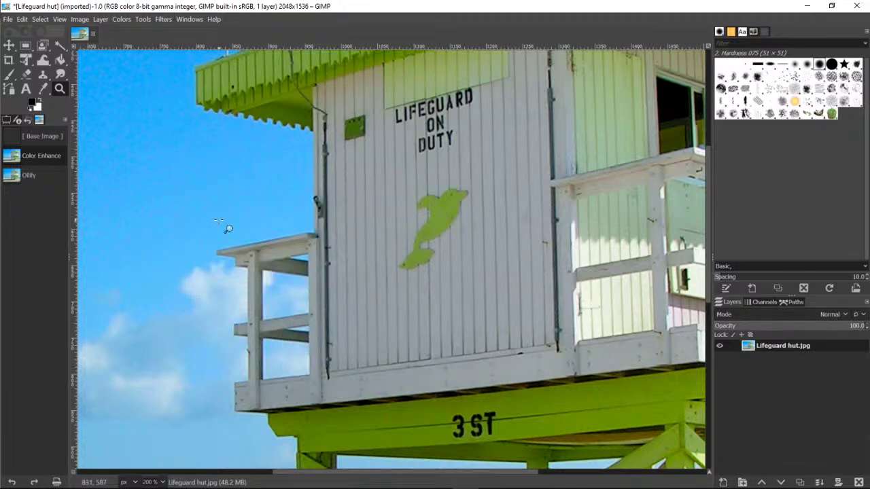
left_click(503, 371)
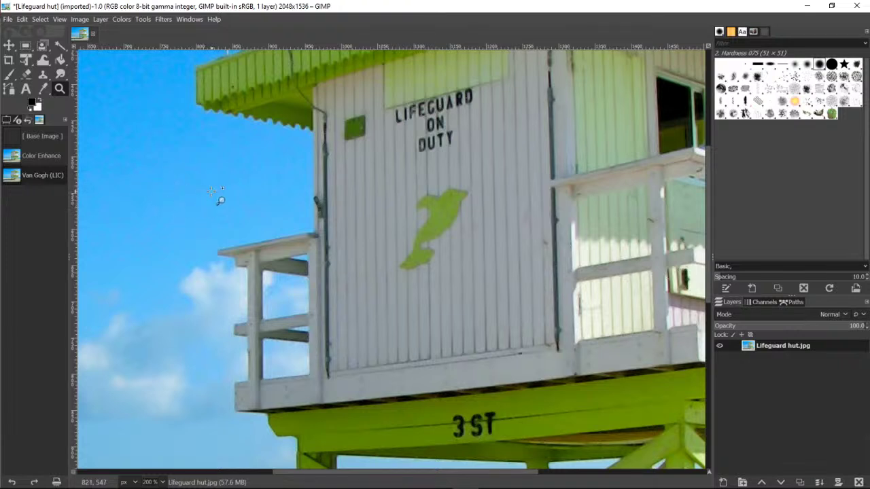
Undo Van Gogh (LIC) and minimise GIMP to show the slides.
left_click(24, 19)
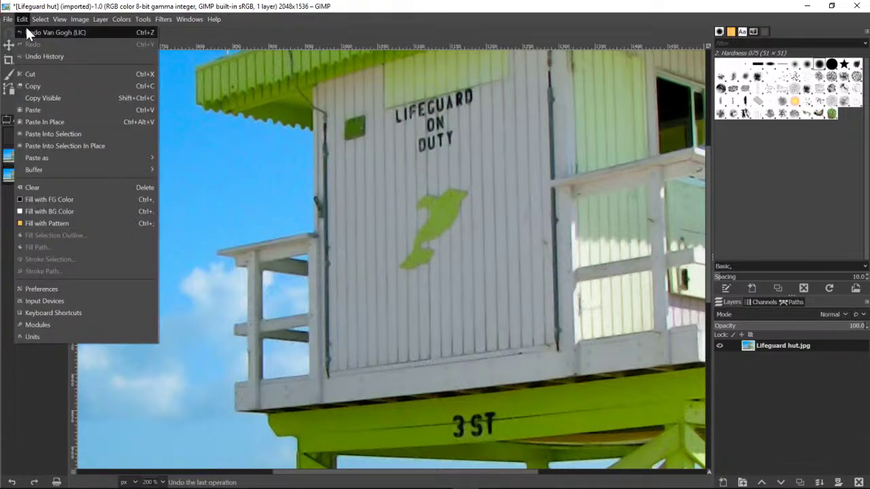
left_click(27, 32)
left_click(164, 19)
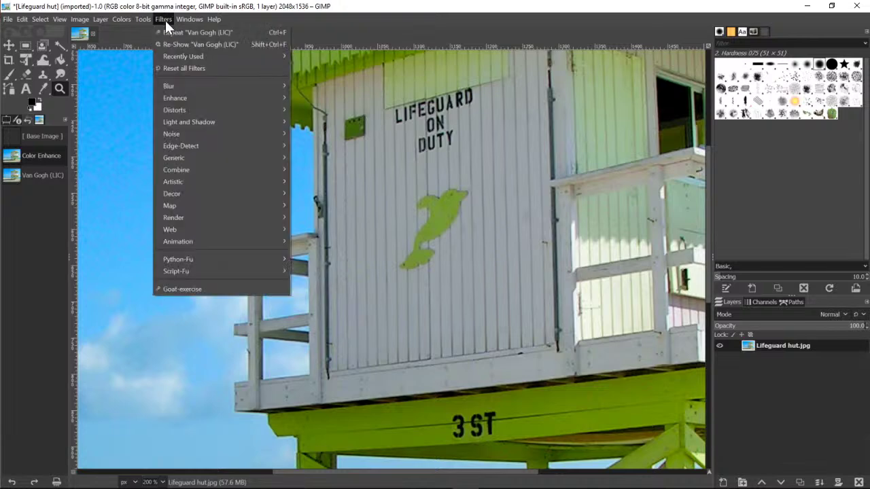
left_click(165, 21)
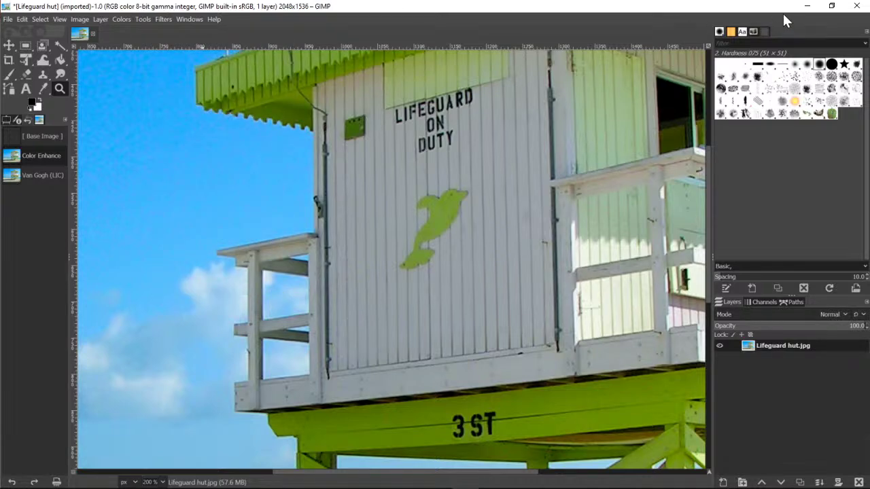
left_click(806, 6)
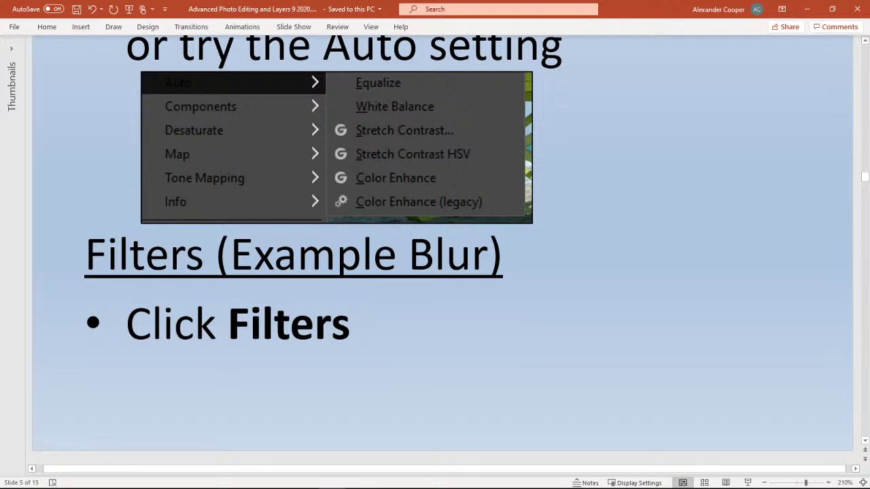
Scroll down from slide 5 to slide 6, Brushes.
scroll(683, 180, "down", 3)
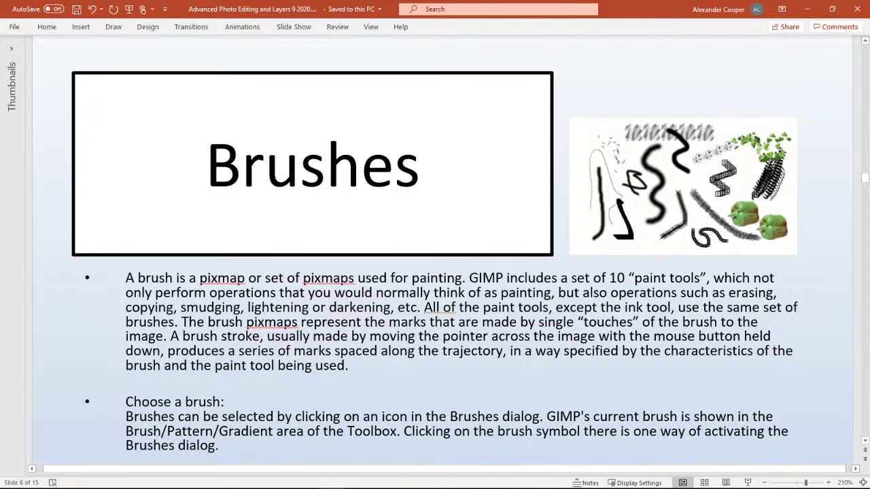
Scroll slide 6 past Ordinary brushes and Color brushes down to the Tip.
scroll(435, 258, "down", 5)
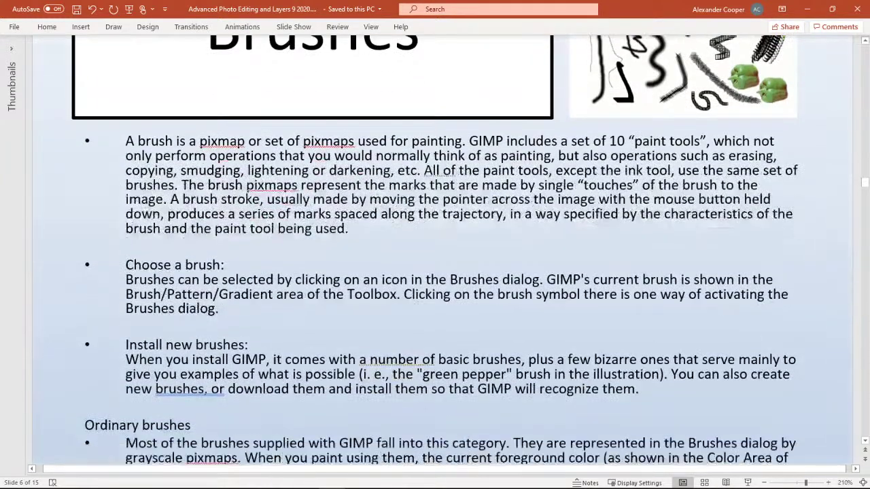
scroll(435, 258, "down", 1)
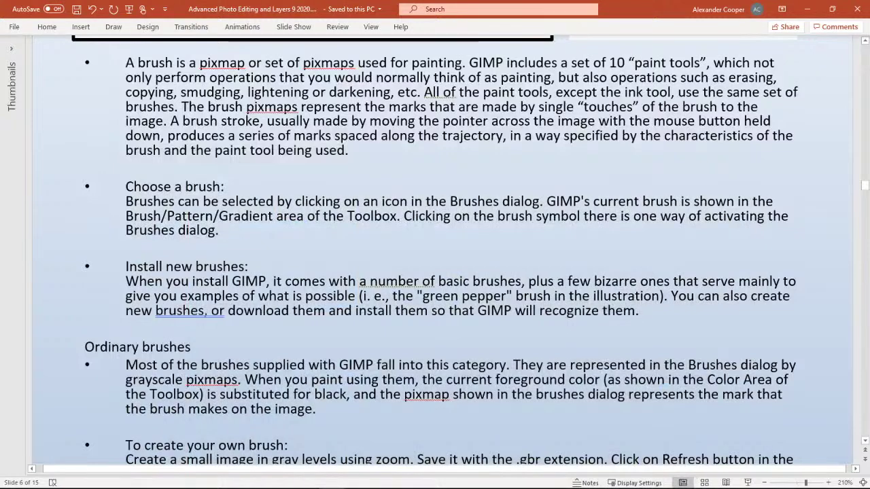
scroll(440, 249, "down", 3)
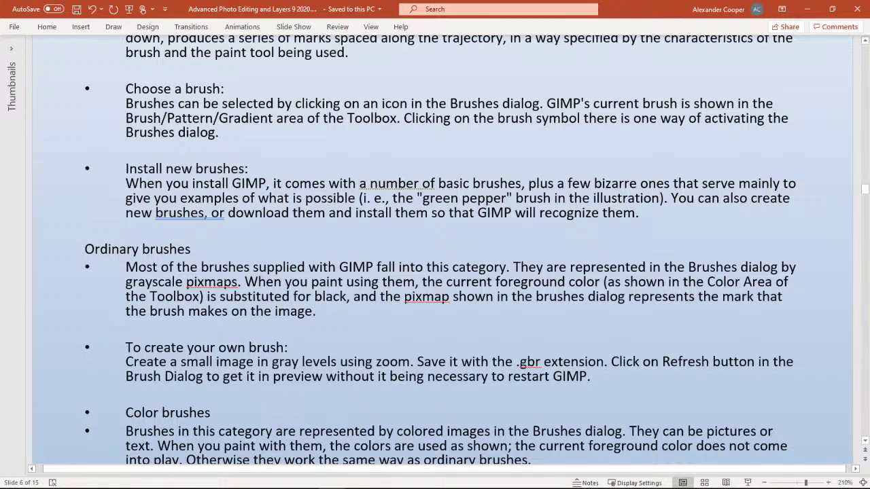
scroll(435, 251, "down", 2)
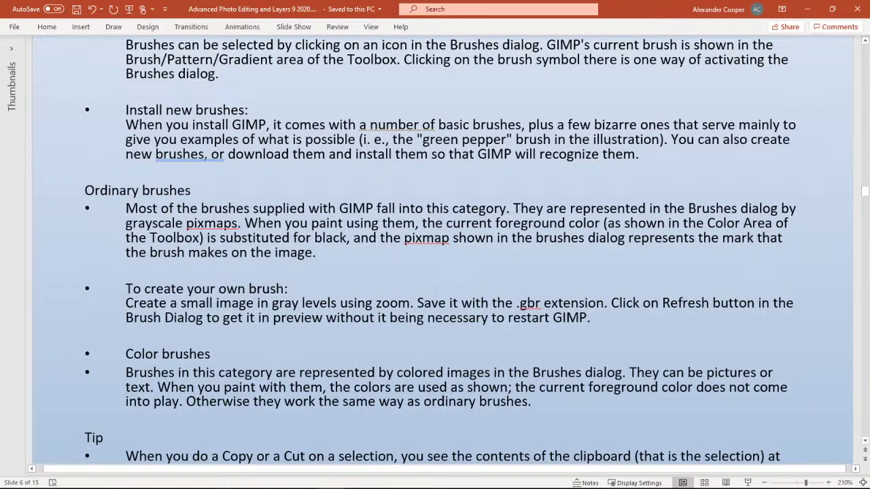
View the clipboard-brush image, scroll back to the Brushes title, then switch to GIMP.
scroll(435, 250, "down", 5)
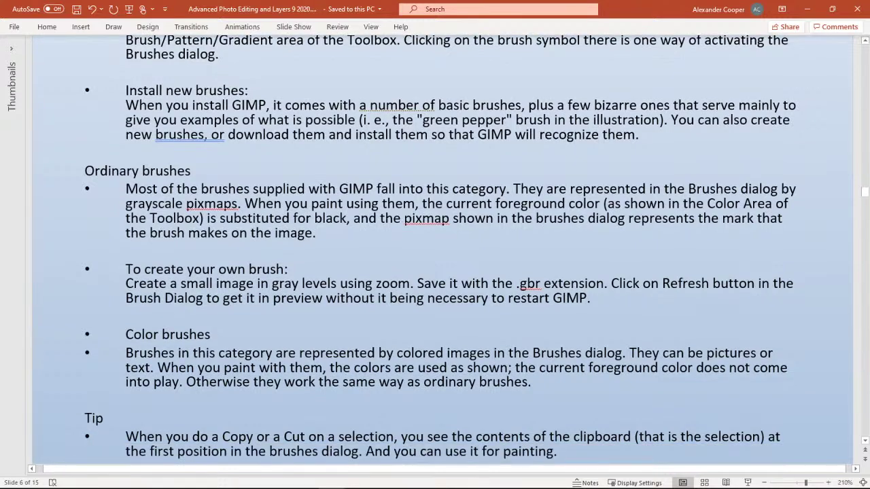
scroll(442, 274, "down", 2)
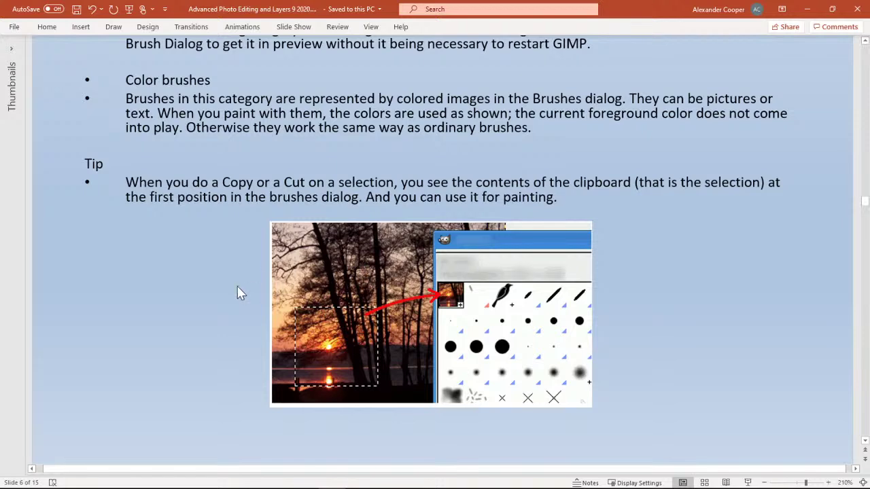
scroll(232, 268, "up", 5)
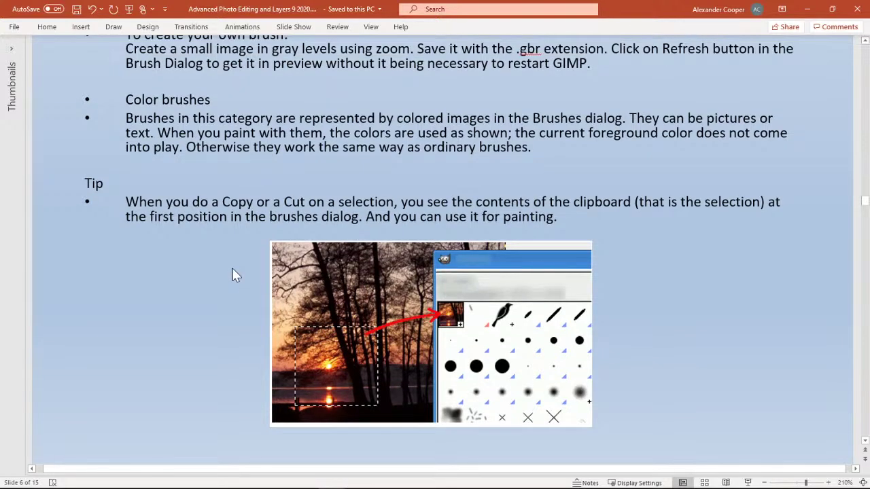
scroll(232, 274, "up", 3)
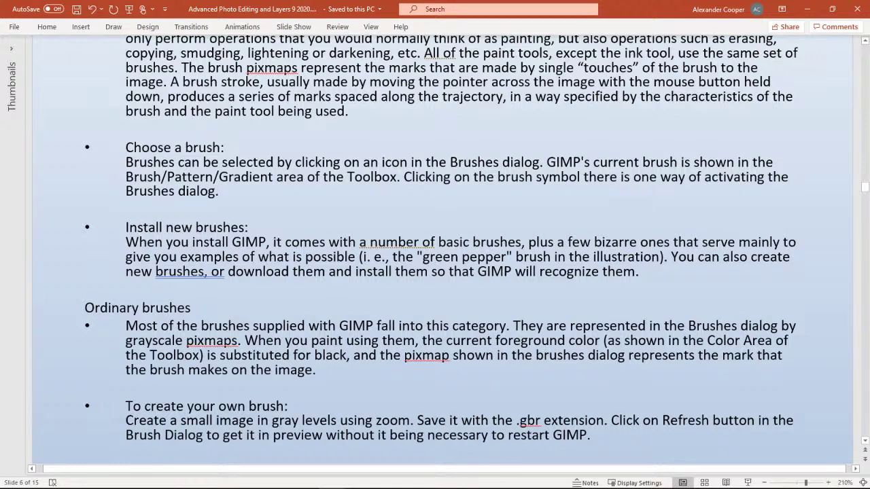
scroll(469, 252, "up", 3)
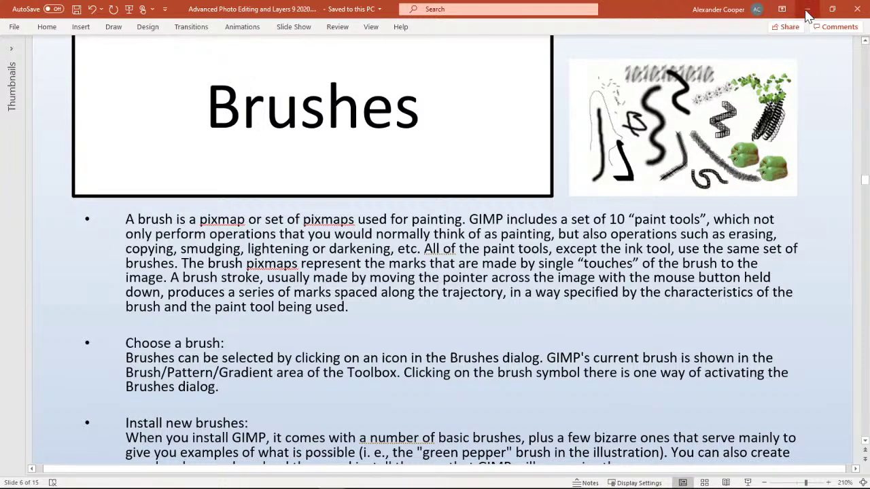
key("alt+Tab")
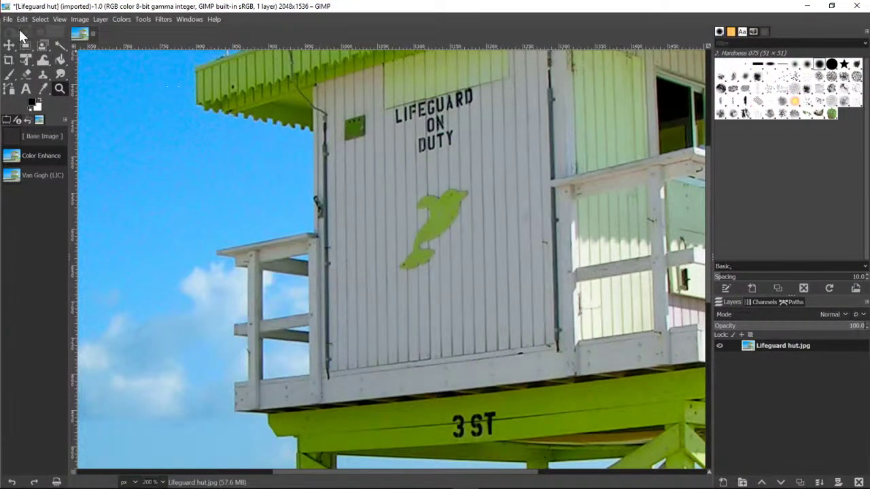
Choose the Paintbrush from the paint tools group flyout.
left_click(11, 82)
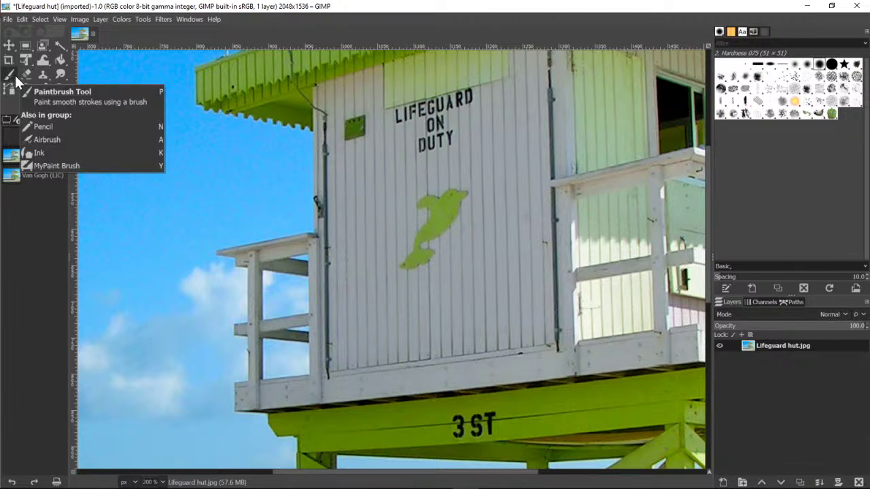
left_click(11, 78)
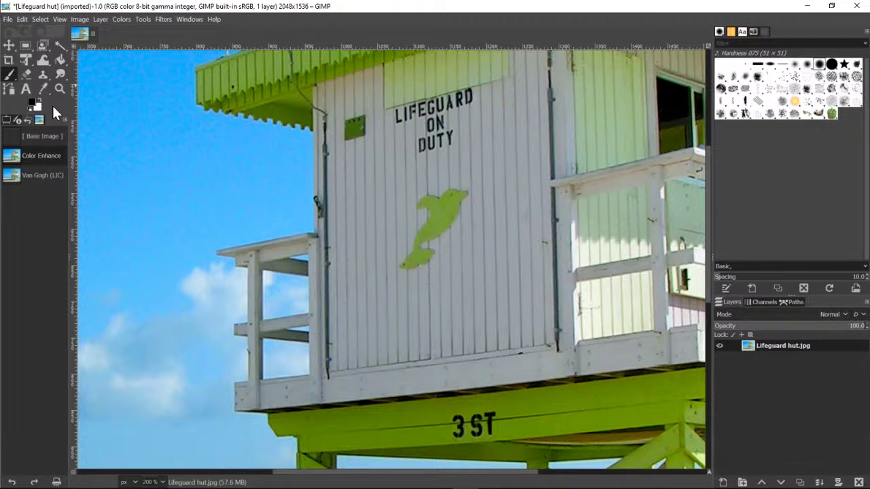
right_click(8, 75)
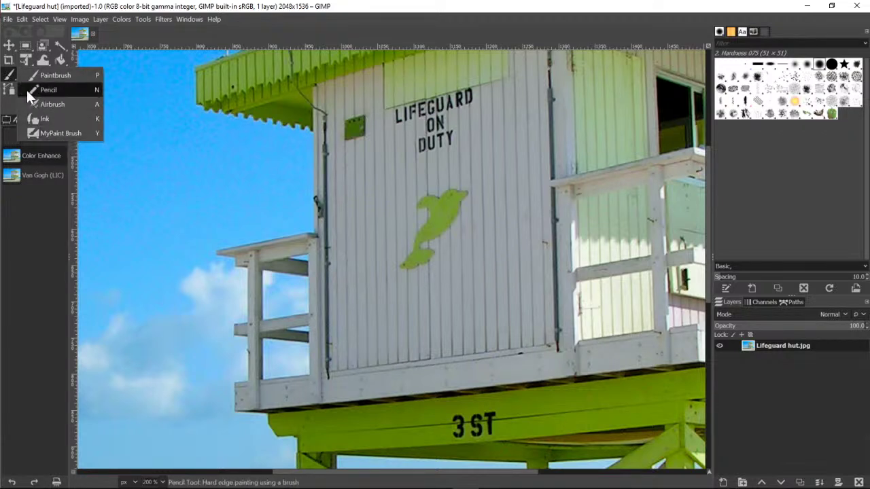
left_click(30, 76)
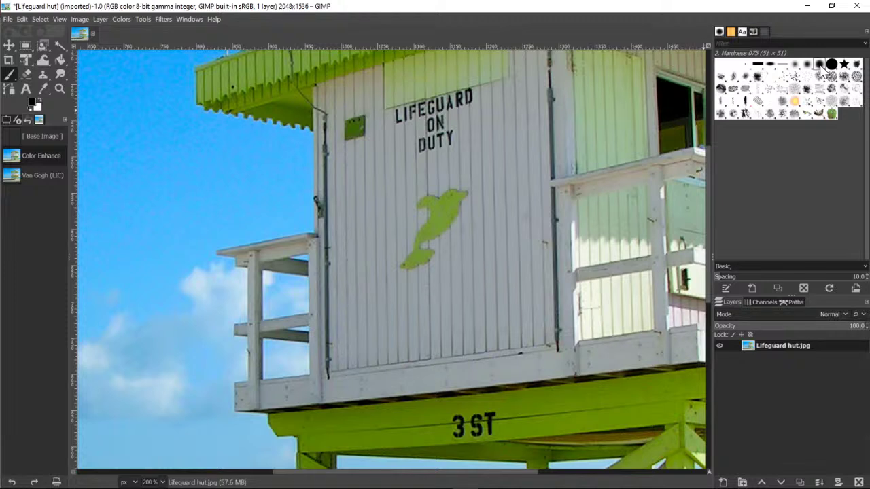
Set the foreground to white sampled from the photo and paint a looping railing stroke.
left_click(33, 105)
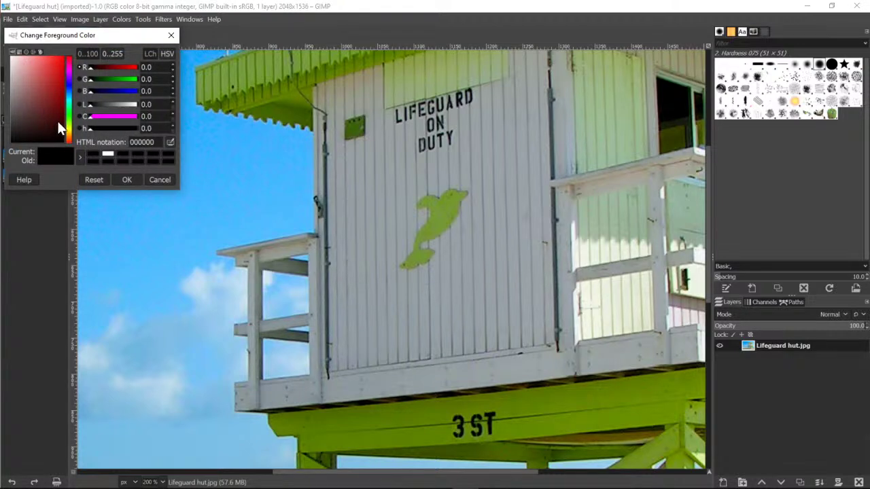
mouse_move(68, 77)
left_mouse_down()
mouse_move(69, 138)
mouse_move(71, 81)
mouse_move(56, 81)
left_mouse_up()
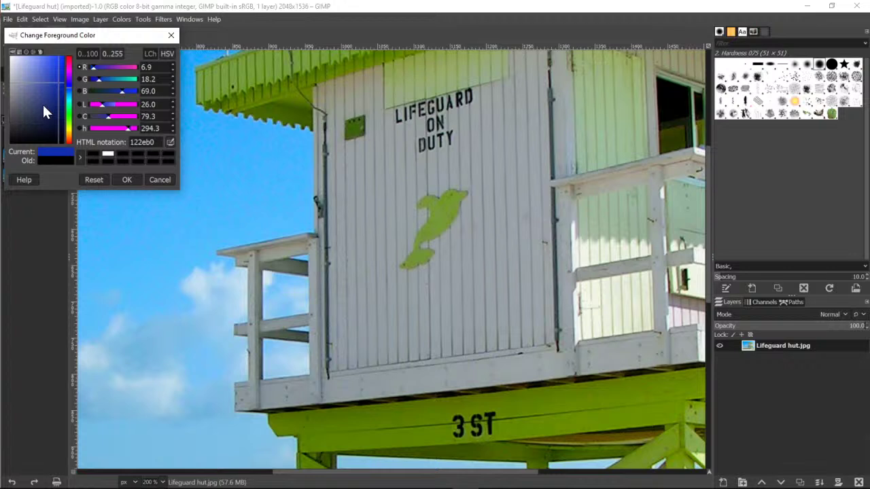
left_click(170, 143)
left_click(344, 425)
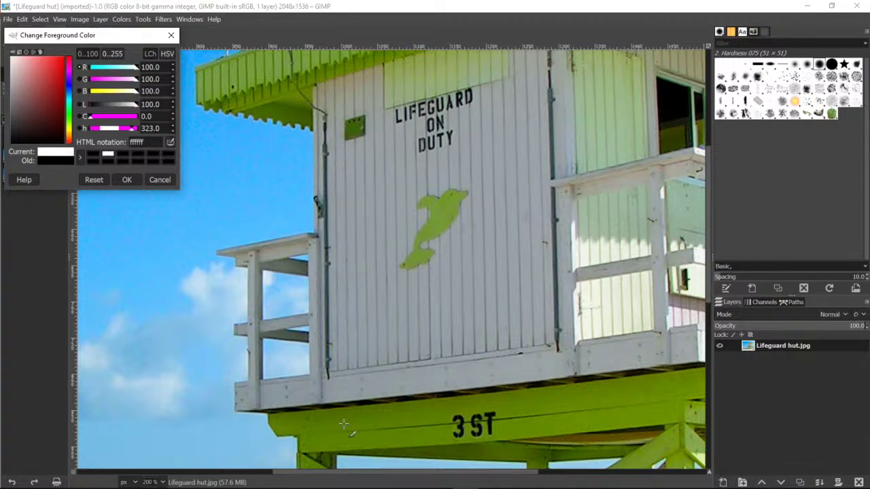
left_click(126, 180)
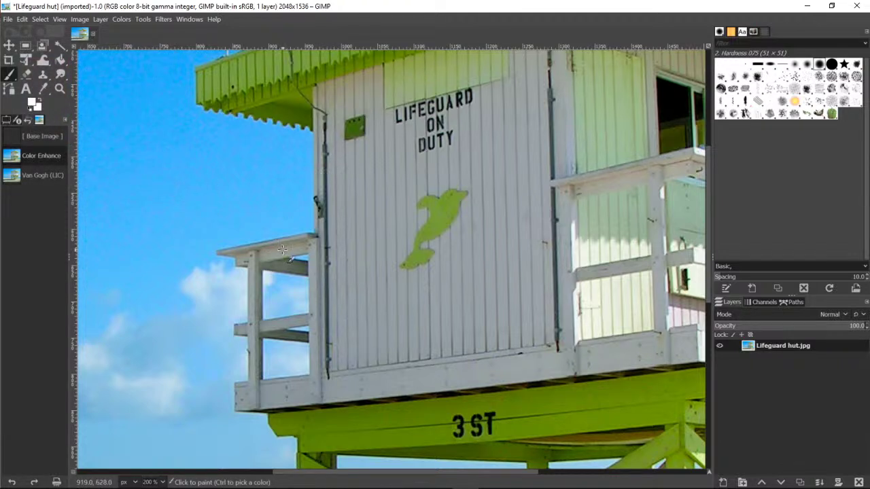
mouse_move(283, 249)
left_mouse_down()
mouse_move(263, 268)
mouse_move(285, 303)
mouse_move(411, 294)
mouse_move(416, 306)
left_mouse_up()
left_click(22, 19)
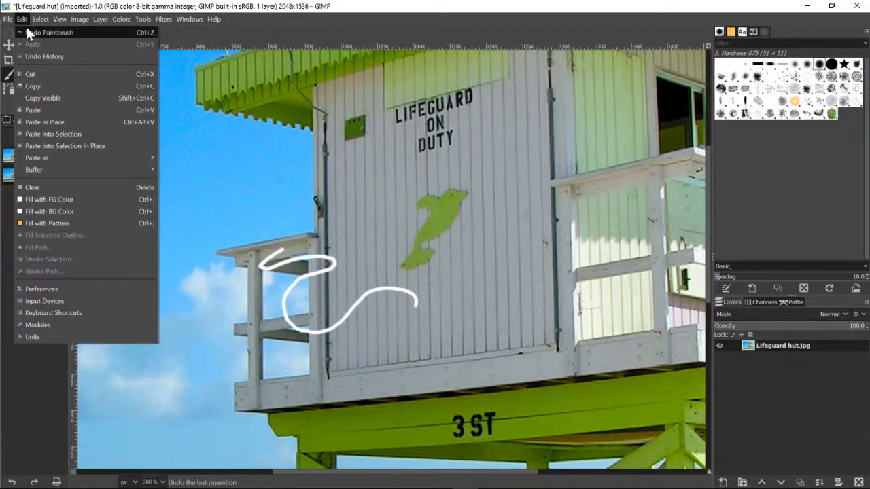
Undo the white stroke and show the foreground colour dialog in HSV.
left_click(26, 30)
left_click(32, 101)
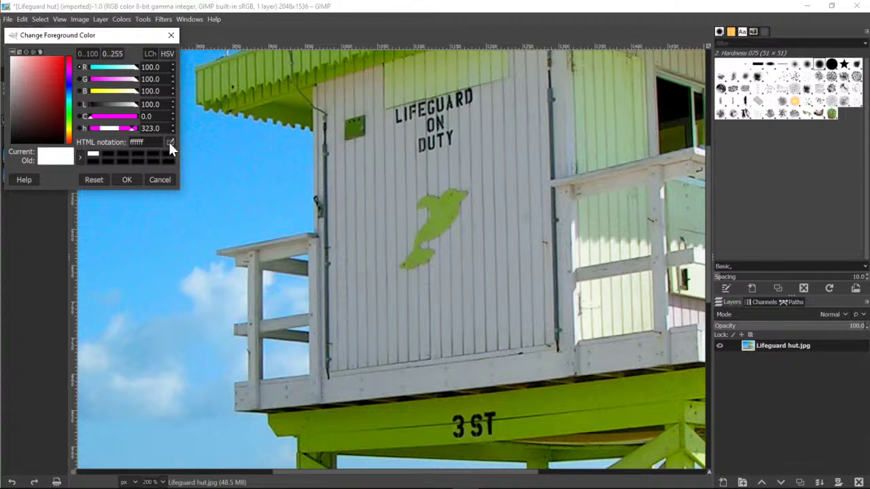
left_click(169, 143)
left_click(169, 142)
left_click(167, 53)
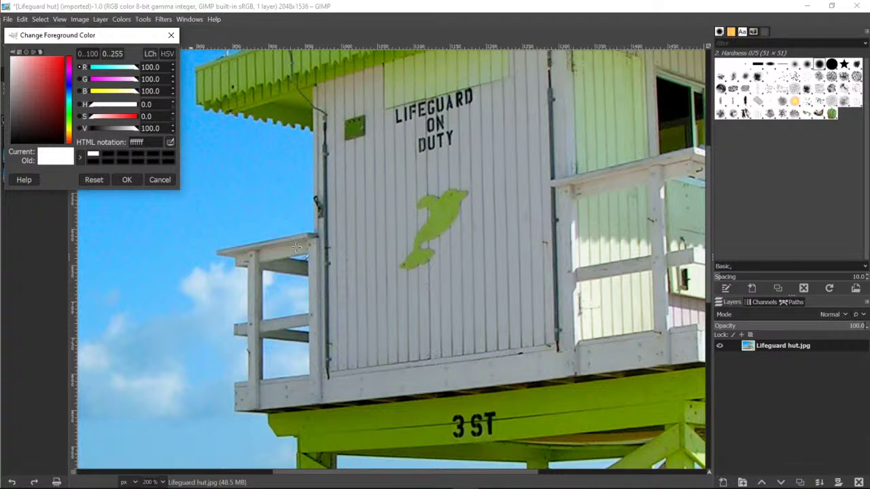
Pick bright yellow f1ea1c in the colour field and hue strip and confirm it.
left_click(747, 348)
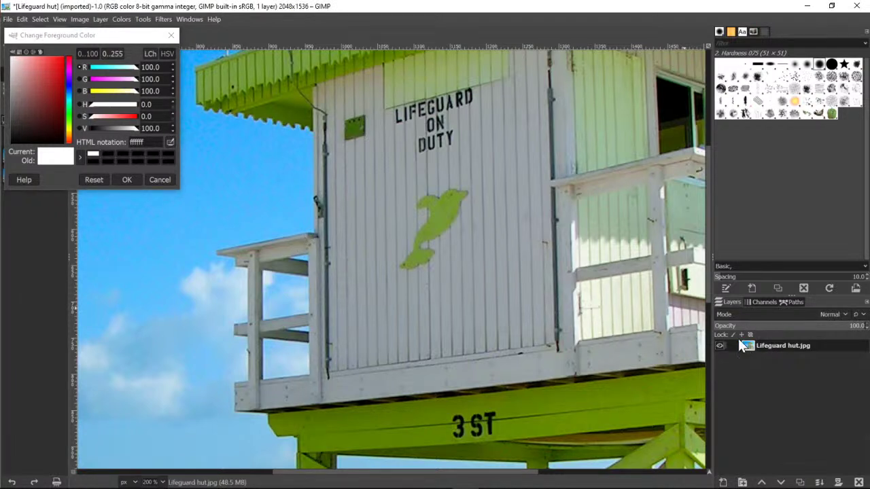
left_click(170, 142)
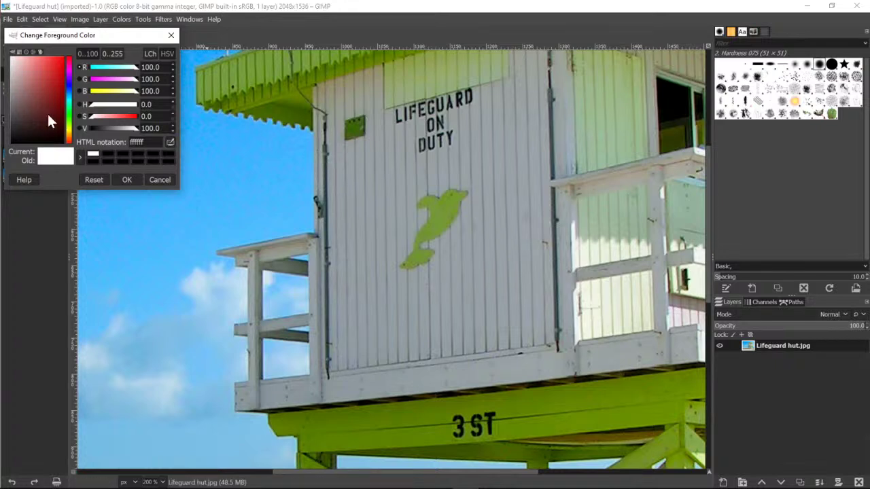
left_click_drag(47, 107, 70, 132)
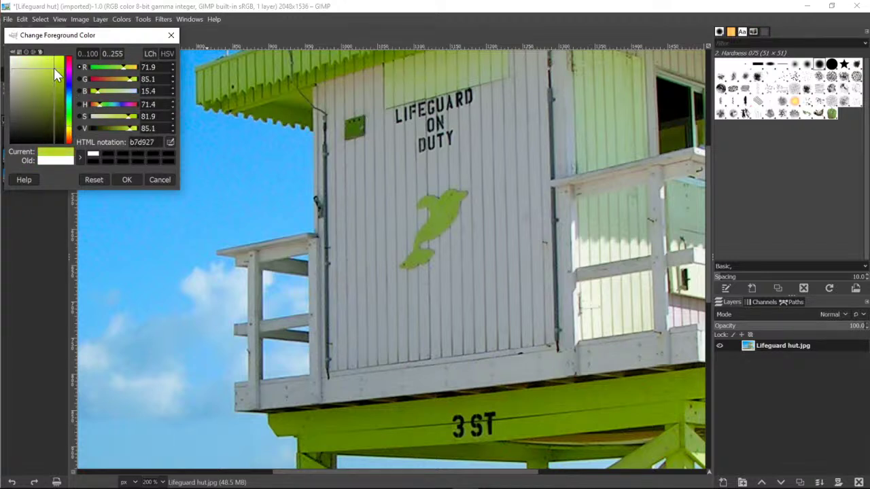
left_click_drag(54, 68, 59, 67)
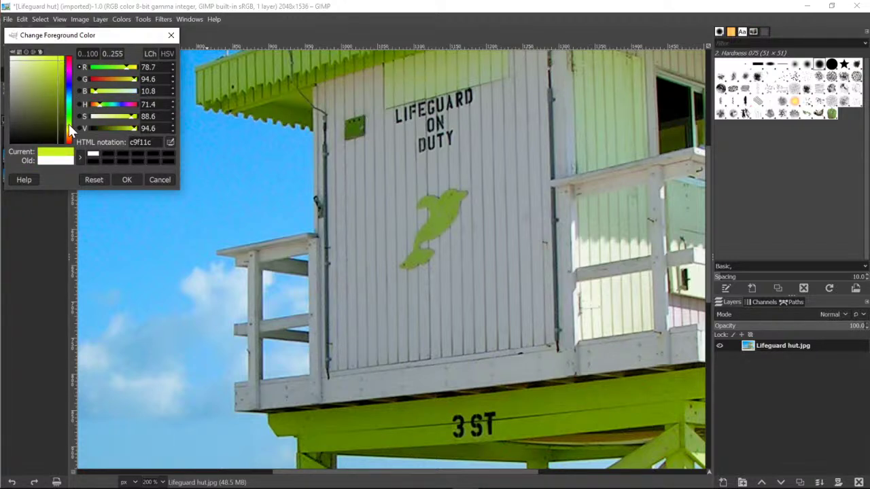
left_click_drag(69, 124, 68, 129)
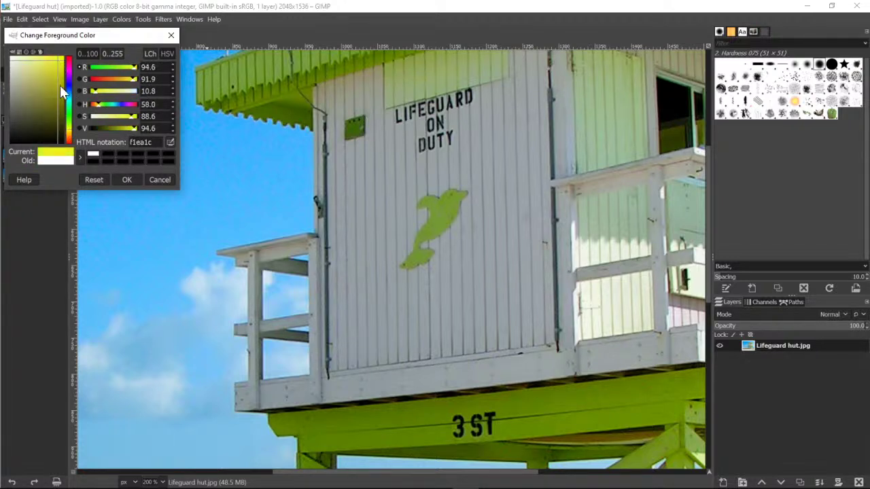
left_click(124, 181)
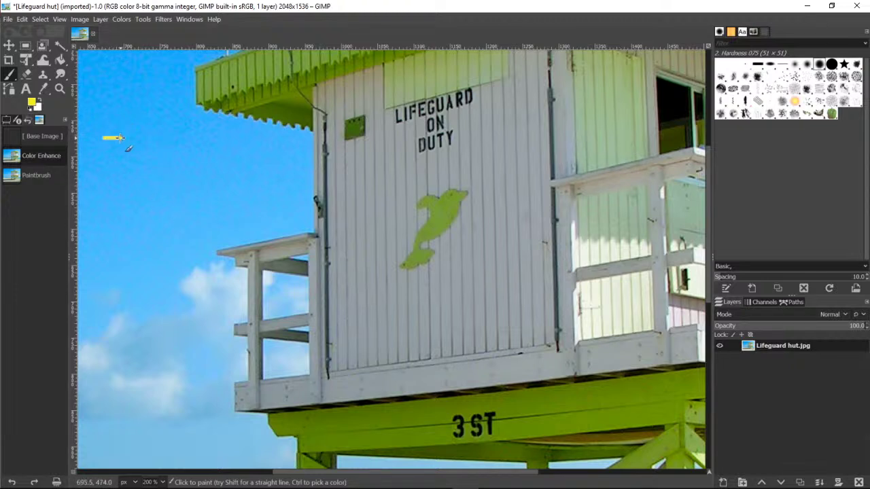
Paint three yellow sky strokes of increasing thickness, ending with brush size 19.00.
left_click_drag(120, 138, 285, 134)
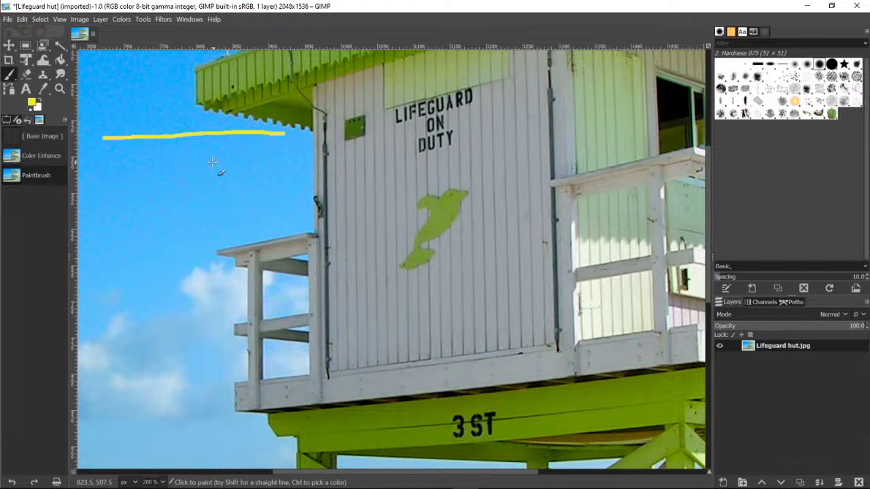
left_click(8, 120)
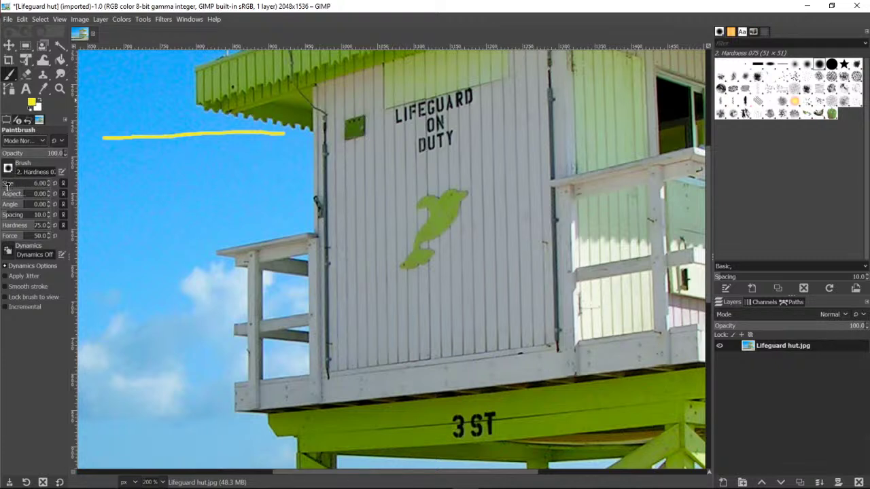
scroll(4, 187, "up", 13)
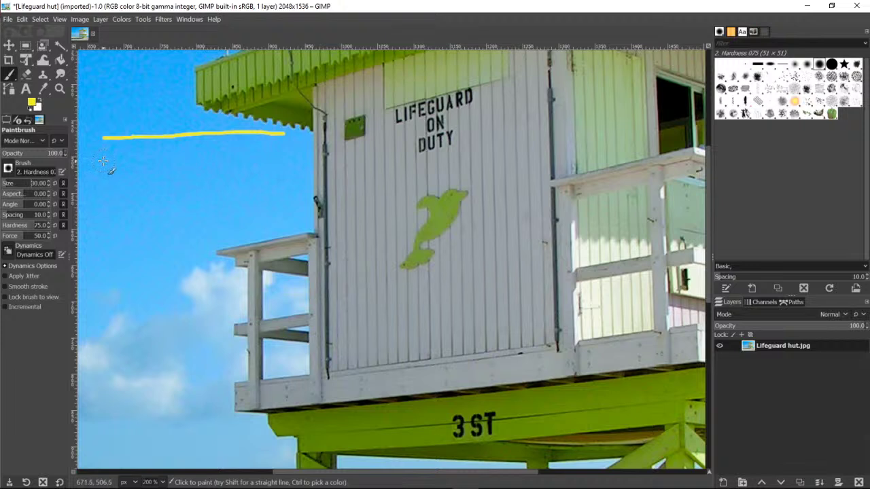
left_click_drag(102, 161, 284, 157)
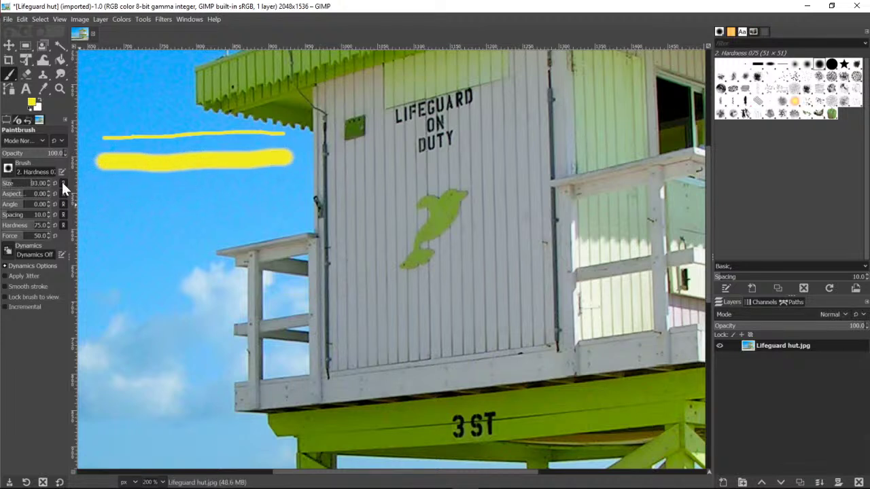
left_click_drag(112, 211, 282, 207)
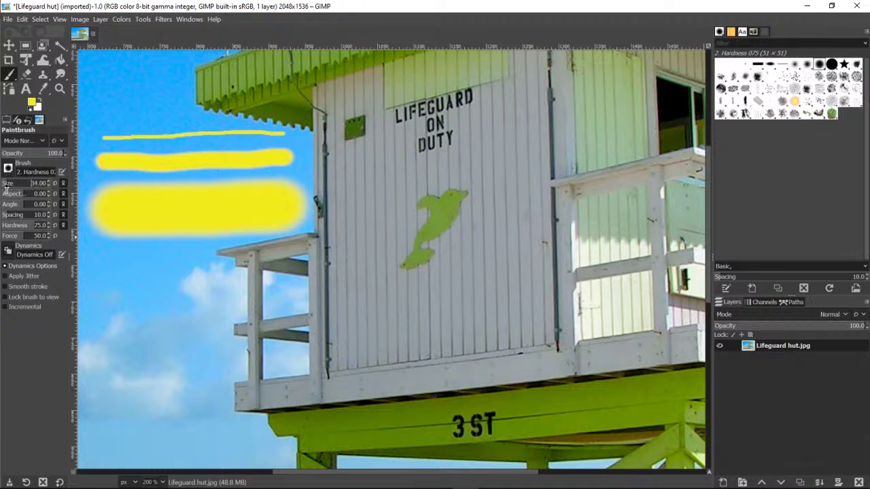
left_click(54, 183)
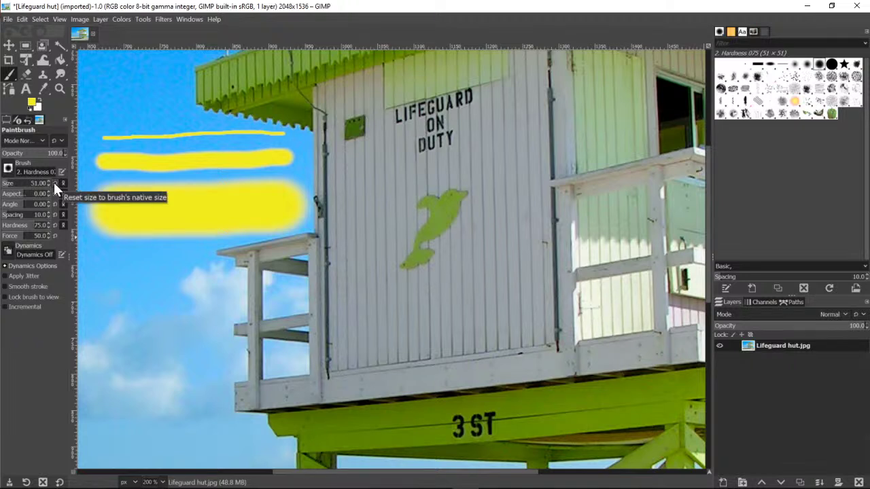
left_click_drag(10, 186, 5, 192)
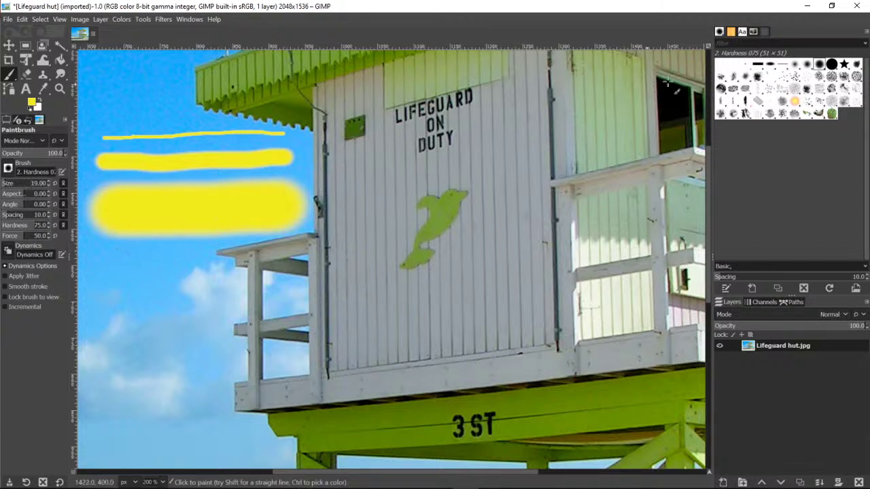
Stamp three yellow stars on the sky with the Star brush, then a dense row of stars.
left_click(844, 65)
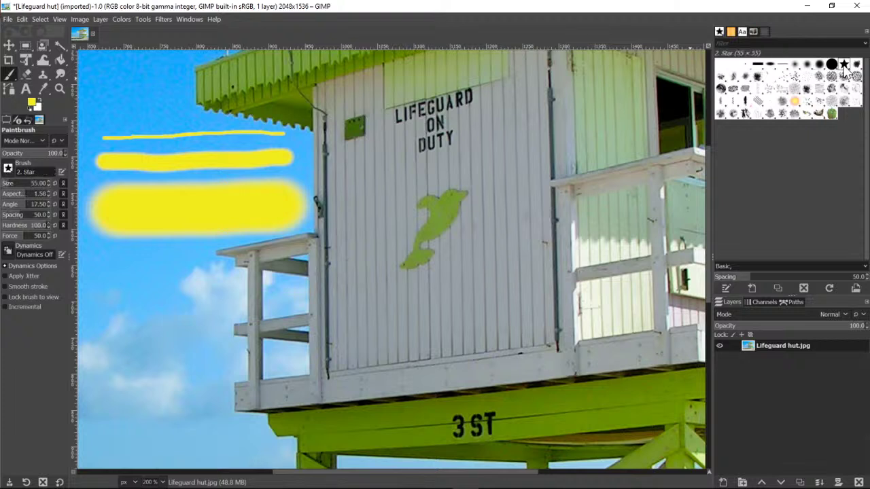
left_click(119, 271)
left_click(153, 270)
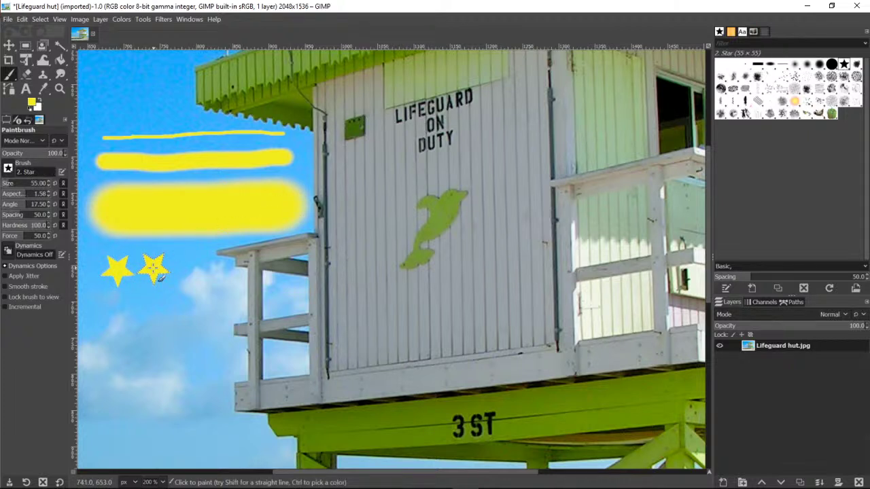
left_click(194, 271)
left_click_drag(217, 270, 402, 272)
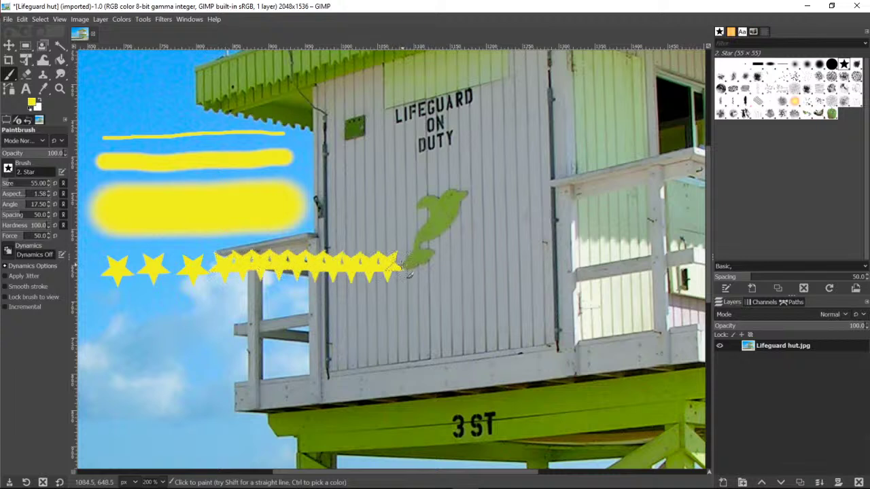
Paint yellow dabs and strokes with Acrylic 01 across the railing and Acrylic 03 over the crossbeam.
left_click(857, 65)
left_click(125, 332)
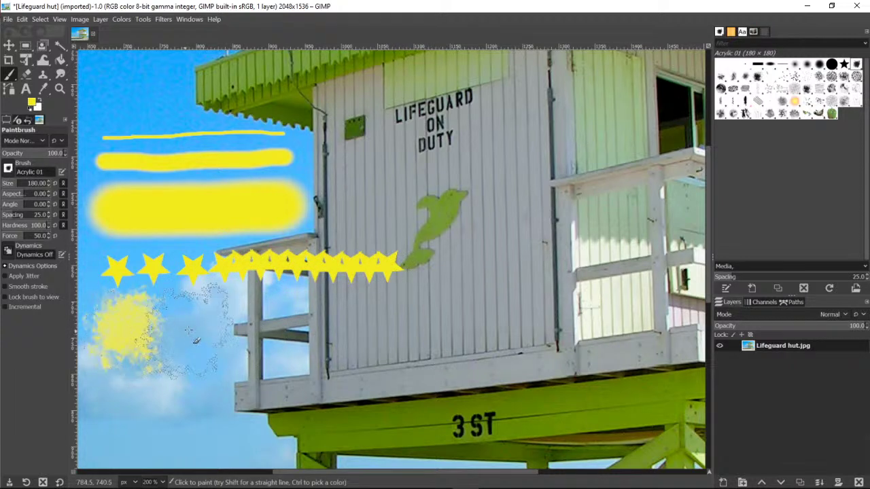
left_click(217, 325)
left_click_drag(292, 332, 484, 316)
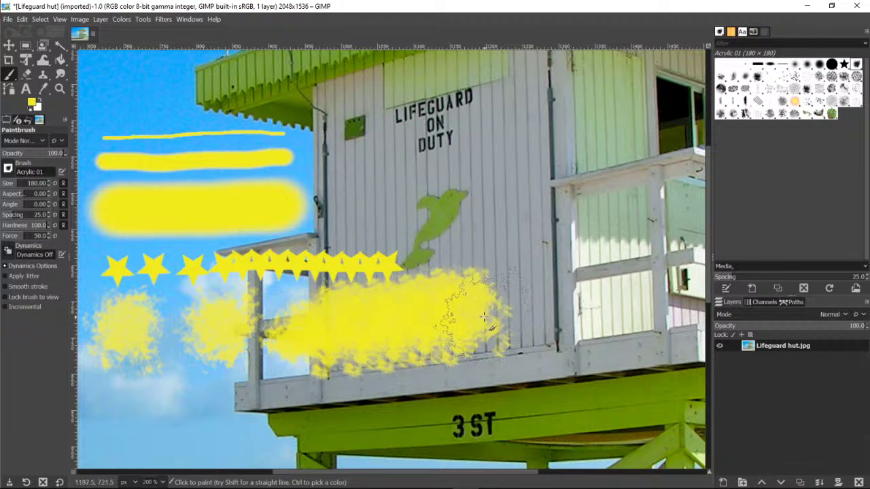
scroll(484, 316, "down", 5)
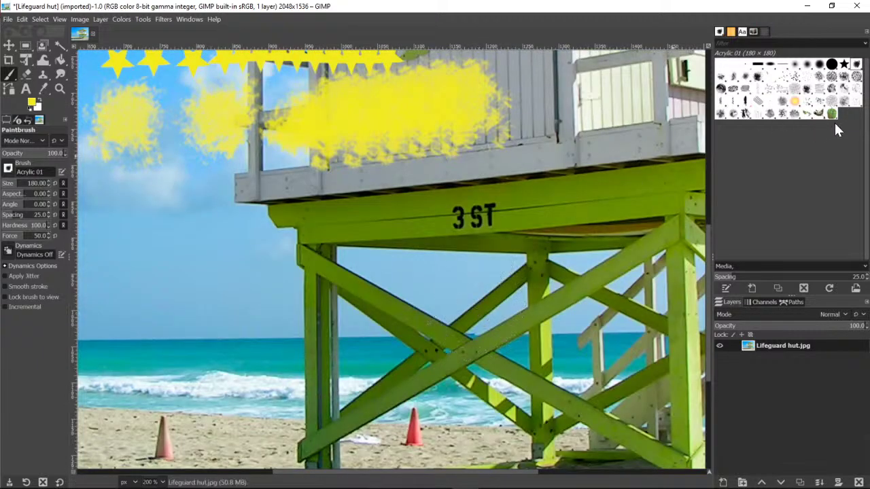
left_click(733, 76)
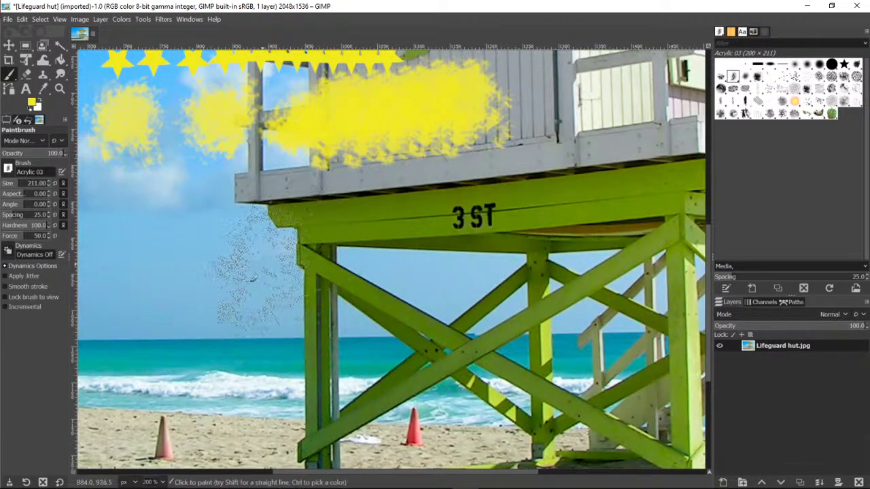
left_click(146, 246)
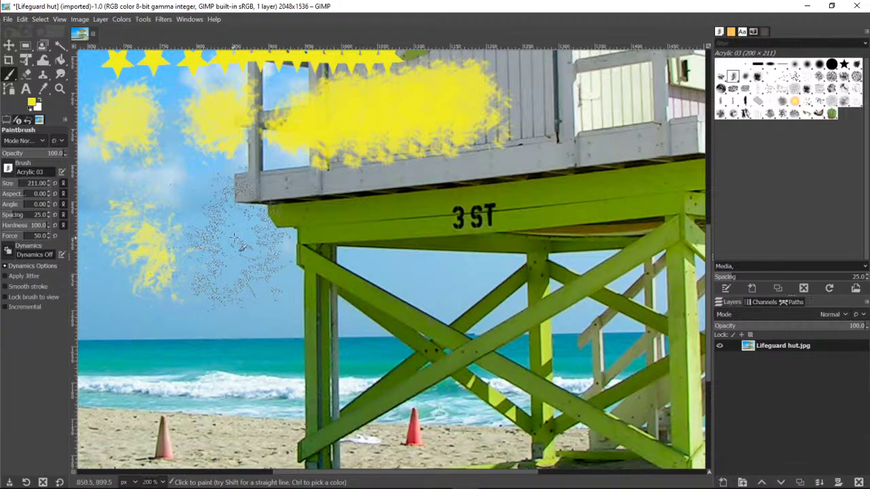
left_click(234, 235)
mouse_move(351, 224)
left_mouse_down()
mouse_move(606, 216)
mouse_move(685, 173)
mouse_move(701, 112)
left_mouse_up()
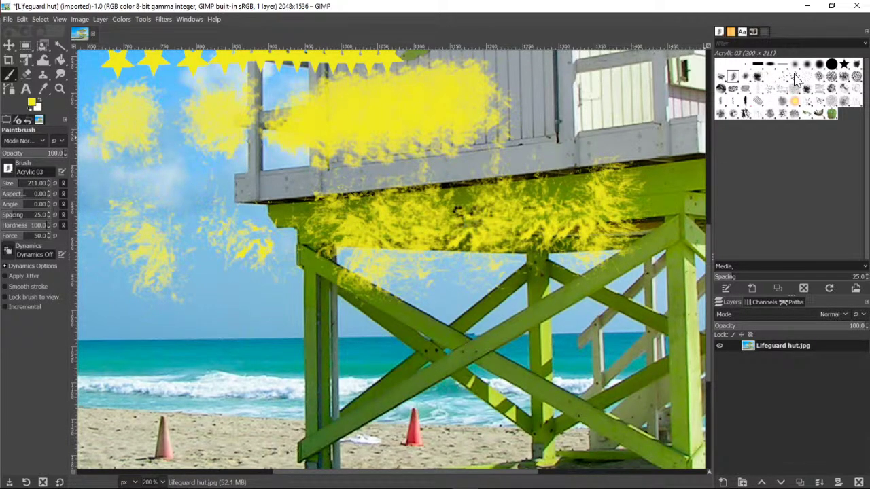
Dab and sweep a Bristles 02 stroke across the horizon and crossbeam.
left_click(794, 77)
left_click(135, 332)
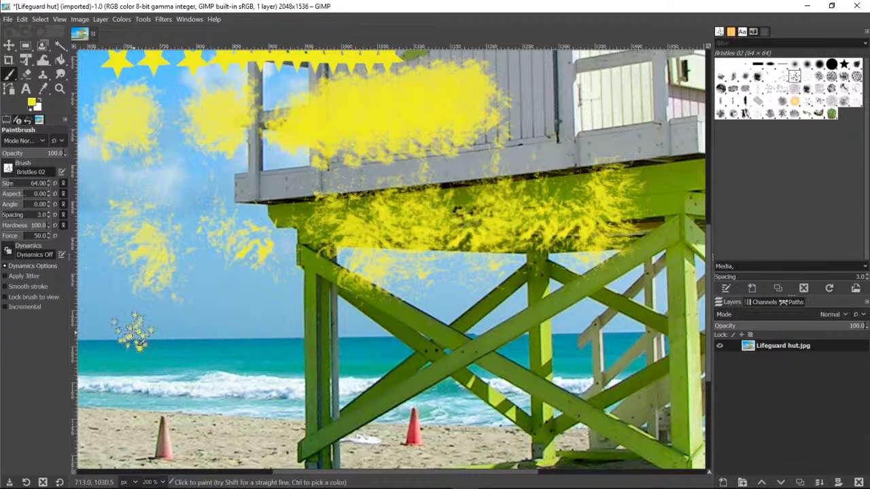
mouse_move(176, 329)
left_mouse_down()
mouse_move(327, 320)
mouse_move(427, 301)
mouse_move(517, 314)
left_mouse_up()
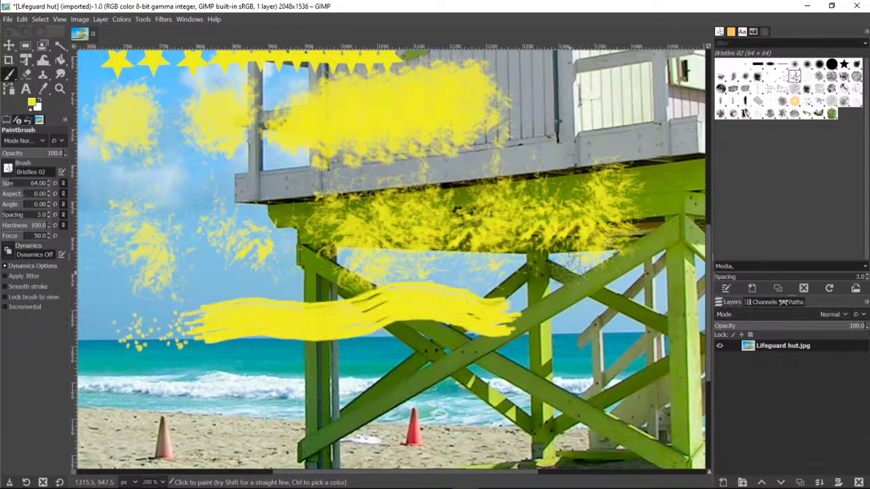
left_click(845, 76)
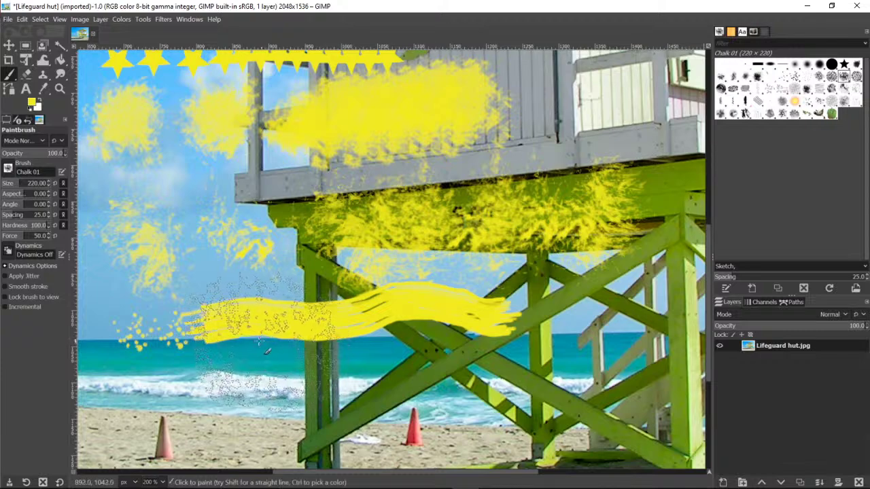
Paint wide Chalk 01 strokes across sand and sea, plus Chalk 03 marks around the railing.
scroll(225, 319, "down", 3)
left_click(155, 327)
mouse_move(155, 327)
left_mouse_down()
mouse_move(335, 300)
mouse_move(571, 285)
left_mouse_up()
left_click_drag(621, 238, 680, 176)
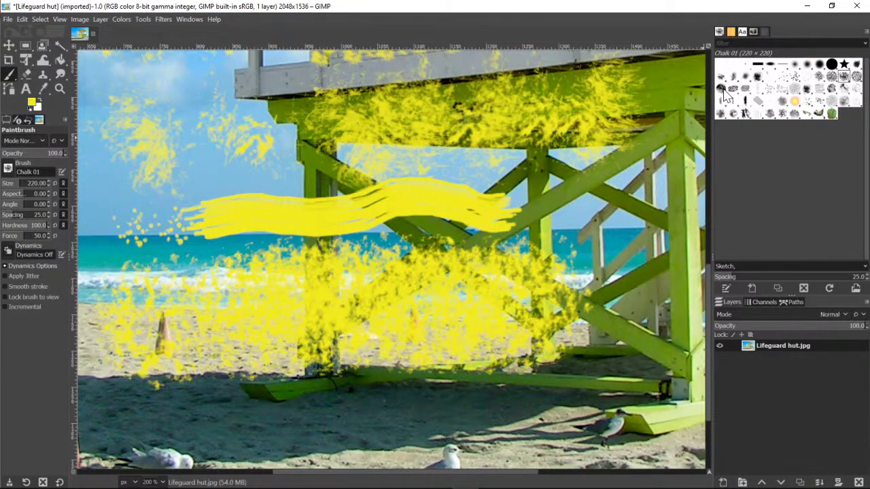
left_click(722, 89)
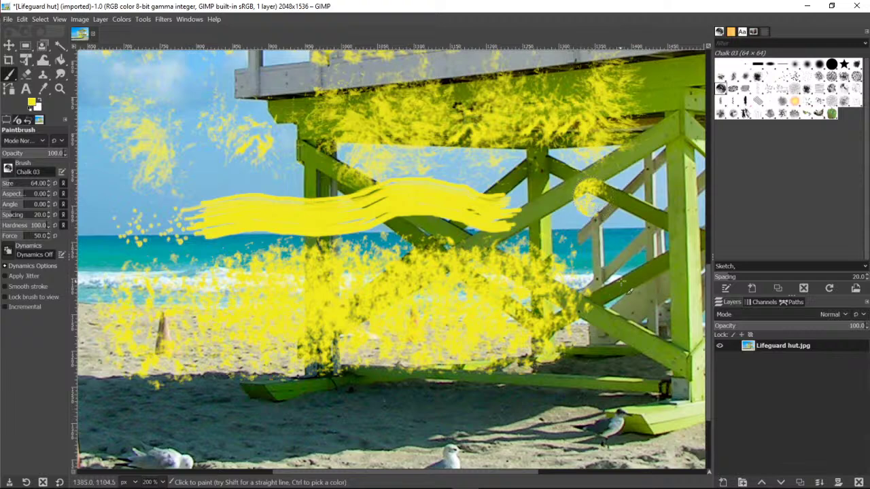
left_click(625, 265)
mouse_move(622, 320)
left_mouse_down()
mouse_move(620, 363)
mouse_move(577, 386)
left_mouse_up()
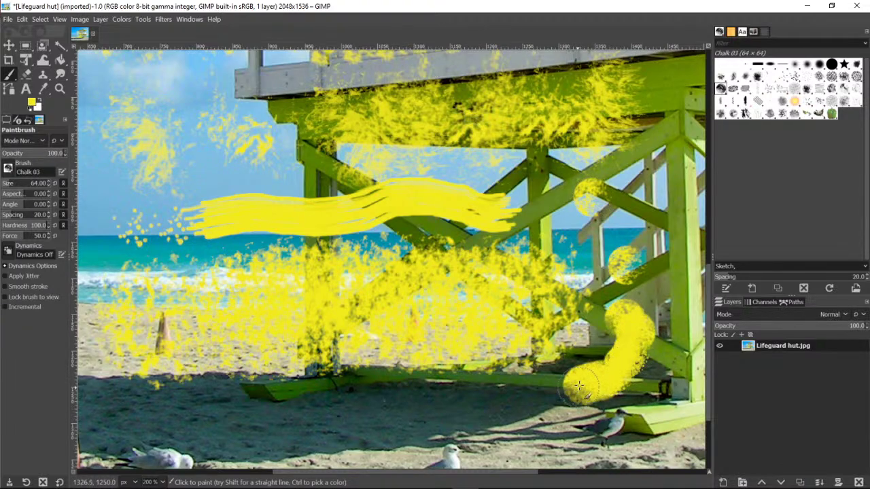
Add Charcoal 02 strokes on the upper railing and yellow Grass over the left and central sand.
left_click(745, 89)
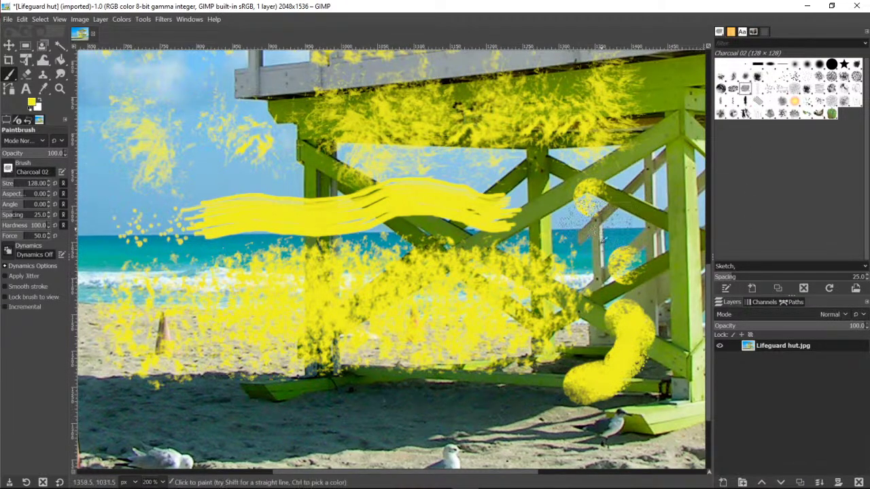
mouse_move(650, 185)
left_mouse_down()
mouse_move(556, 173)
mouse_move(554, 194)
left_mouse_up()
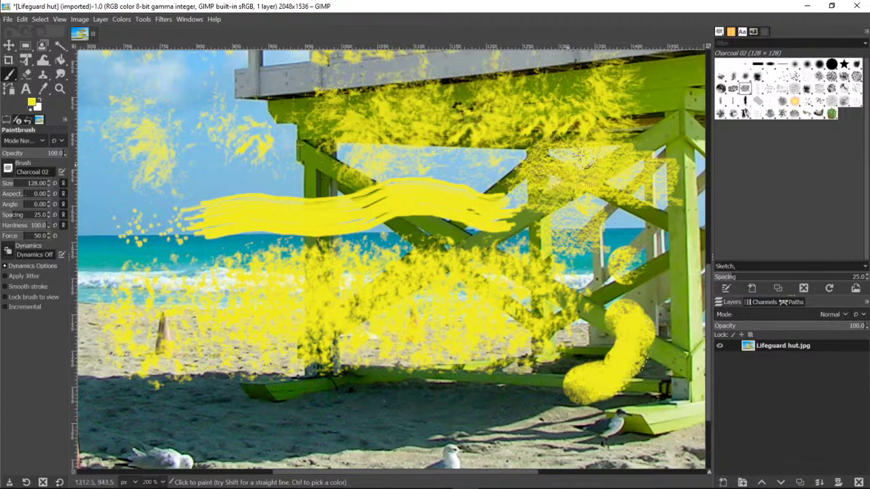
left_click(794, 91)
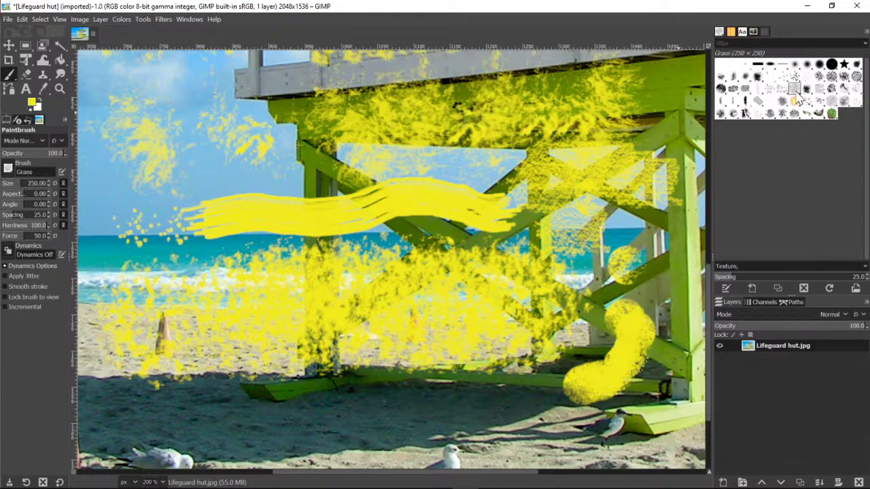
mouse_move(180, 228)
left_mouse_down()
mouse_move(226, 352)
mouse_move(197, 371)
left_mouse_up()
mouse_move(361, 378)
left_mouse_down()
mouse_move(384, 394)
mouse_move(388, 363)
mouse_move(313, 394)
mouse_move(486, 395)
mouse_move(612, 360)
mouse_move(632, 326)
mouse_move(700, 326)
mouse_move(632, 225)
mouse_move(557, 170)
left_mouse_up()
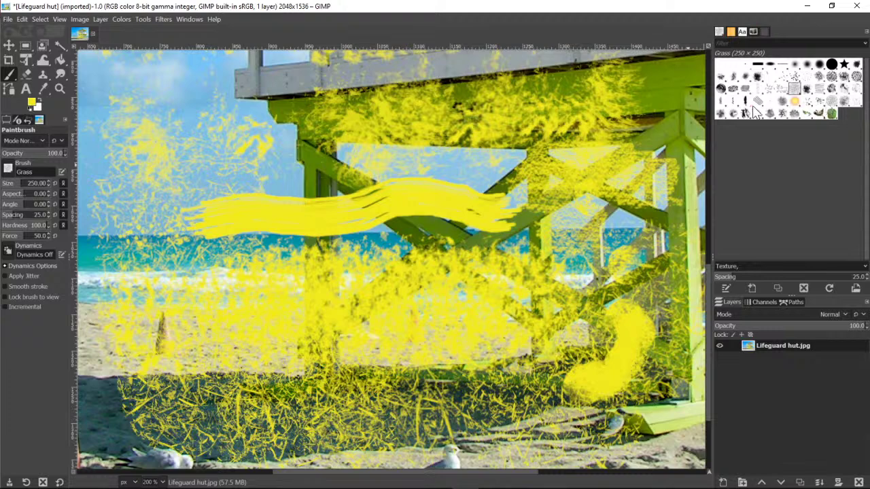
Draw Pencil 03 strokes near the hut and beach, then Texture Hose 01 strokes across the sky.
left_click(746, 101)
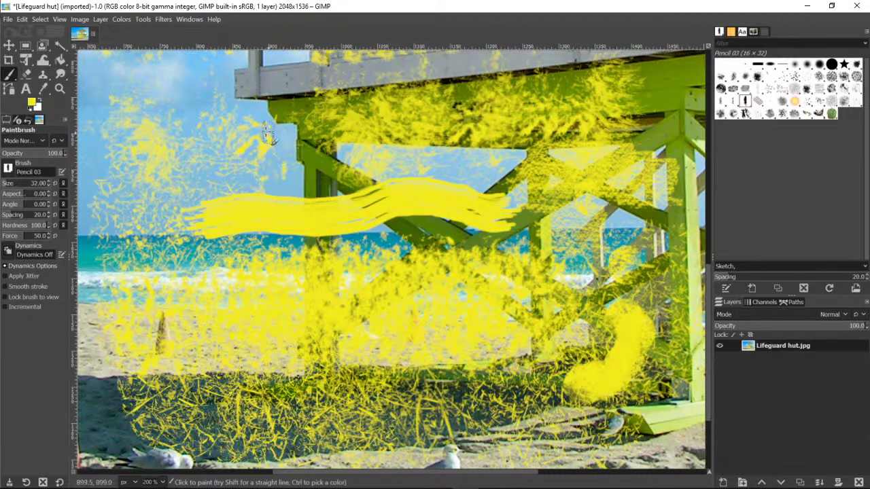
left_click_drag(271, 140, 216, 96)
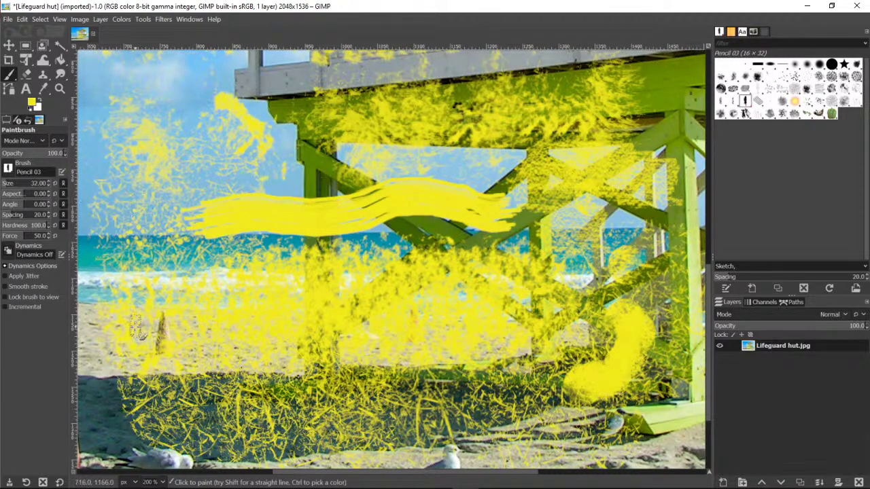
mouse_move(142, 337)
left_mouse_down()
mouse_move(150, 282)
mouse_move(140, 282)
mouse_move(110, 317)
mouse_move(145, 304)
mouse_move(157, 327)
mouse_move(203, 276)
mouse_move(181, 307)
mouse_move(305, 342)
left_mouse_up()
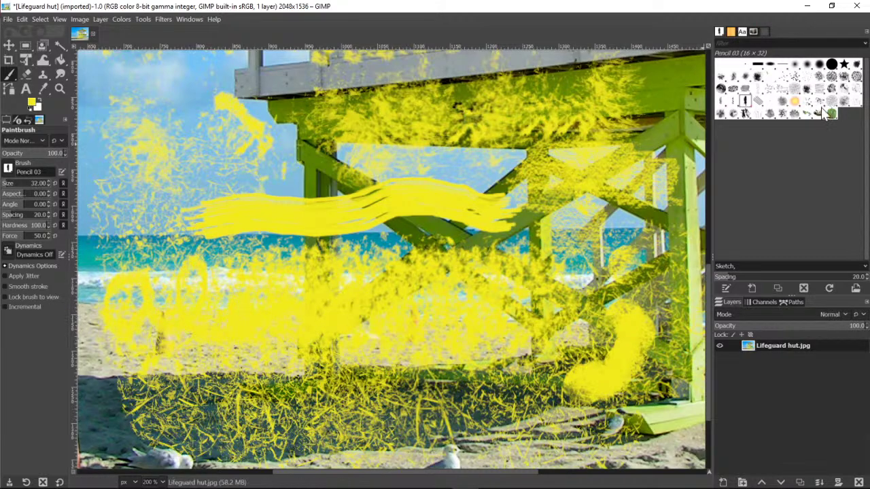
left_click(748, 113)
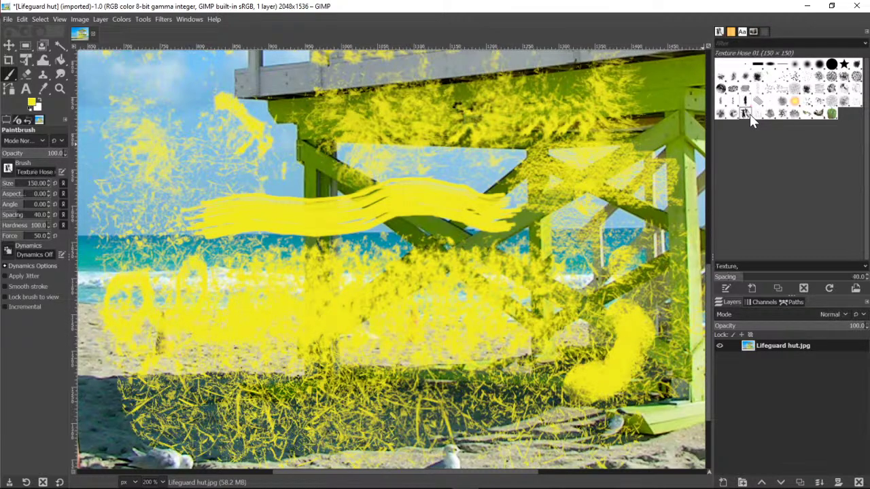
mouse_move(197, 105)
left_mouse_down()
mouse_move(142, 160)
mouse_move(137, 178)
mouse_move(284, 166)
mouse_move(178, 106)
mouse_move(139, 98)
left_mouse_up()
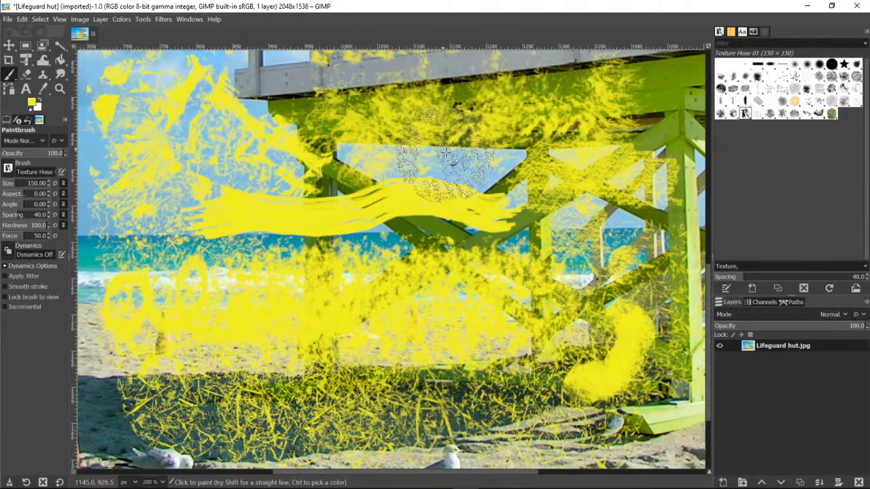
left_click_drag(455, 163, 533, 165)
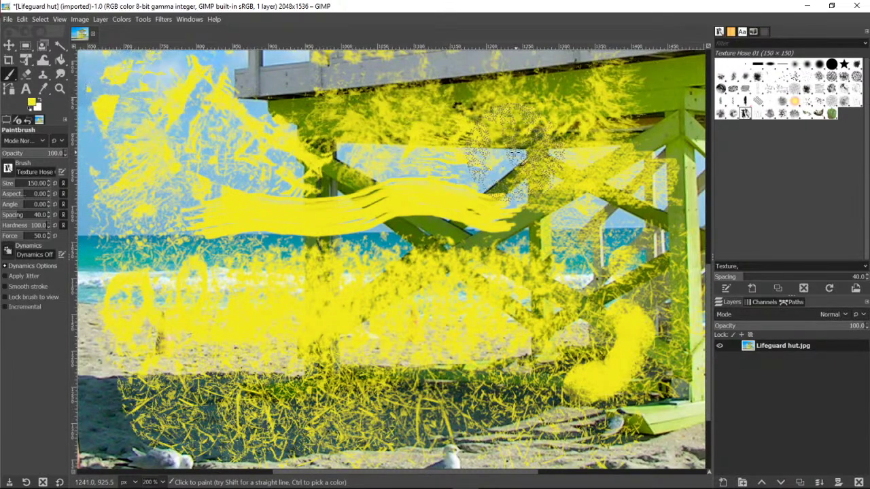
left_click(771, 114)
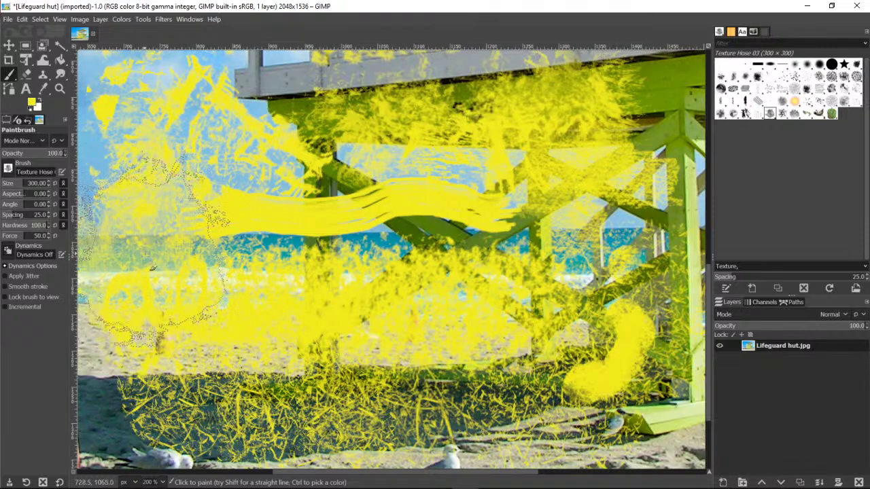
Paint texture over the lower-left sand and trail green vines around the hut and yellow band.
mouse_move(153, 268)
left_mouse_down()
mouse_move(122, 387)
mouse_move(340, 401)
left_mouse_up()
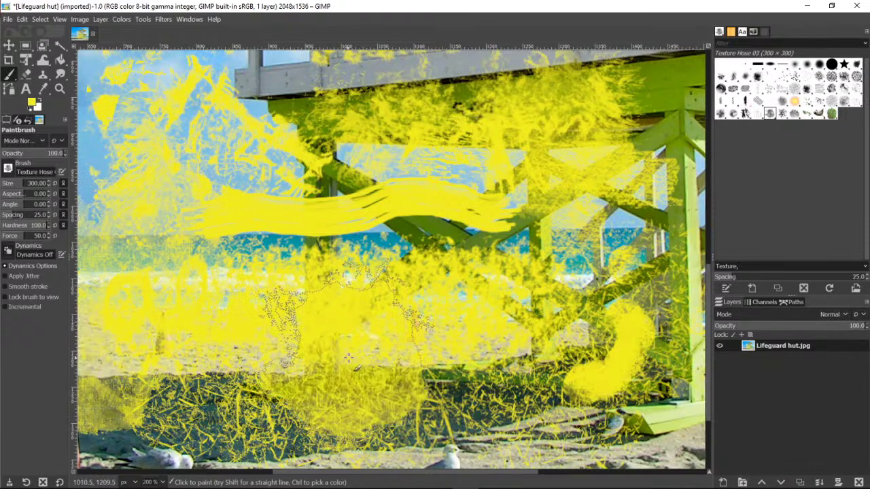
left_click(807, 114)
left_click_drag(484, 178, 454, 167)
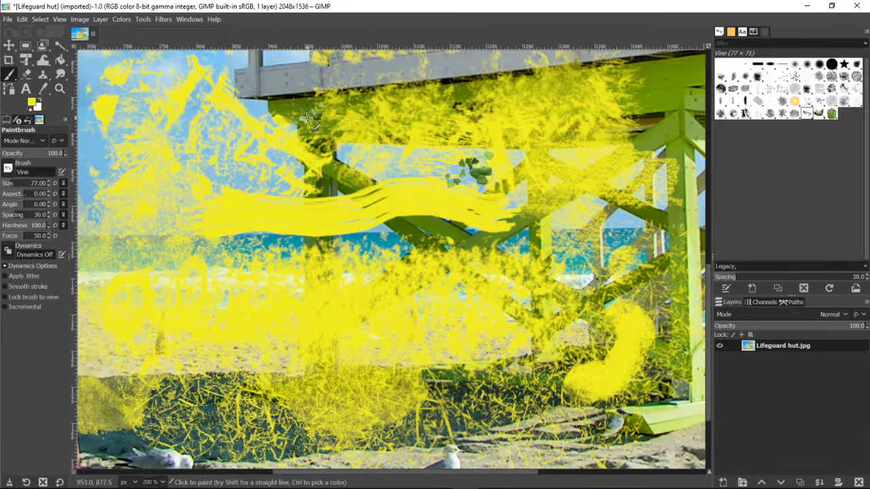
left_click(228, 109)
left_click(440, 131)
mouse_move(321, 215)
left_mouse_down()
mouse_move(245, 218)
mouse_move(228, 236)
mouse_move(241, 272)
mouse_move(299, 292)
mouse_move(364, 268)
mouse_move(394, 232)
mouse_move(451, 222)
mouse_move(496, 266)
mouse_move(547, 289)
left_mouse_up()
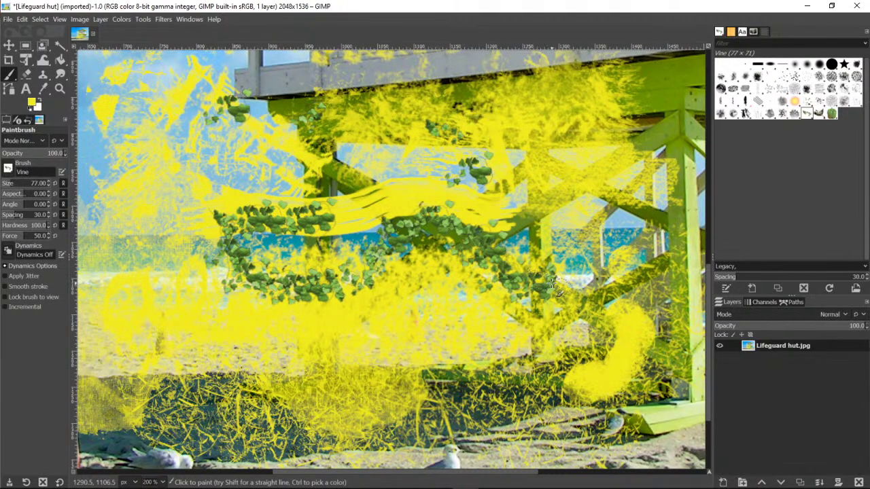
Stamp three green peppers across the top and a large Wilber head on the left.
left_click(831, 114)
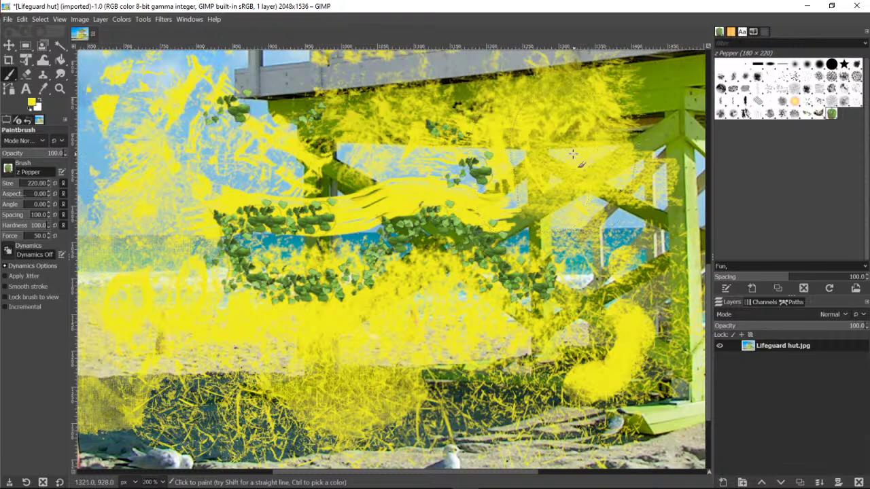
left_click(573, 154)
left_click(374, 122)
left_click(201, 133)
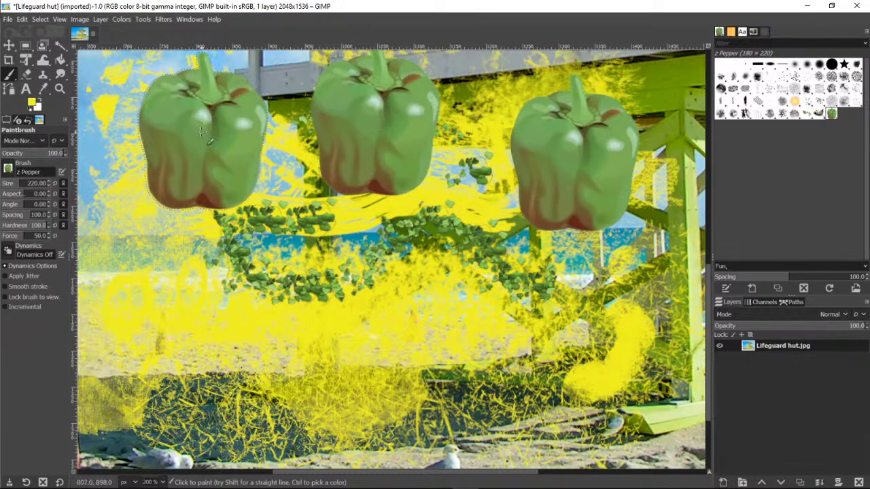
left_click(807, 113)
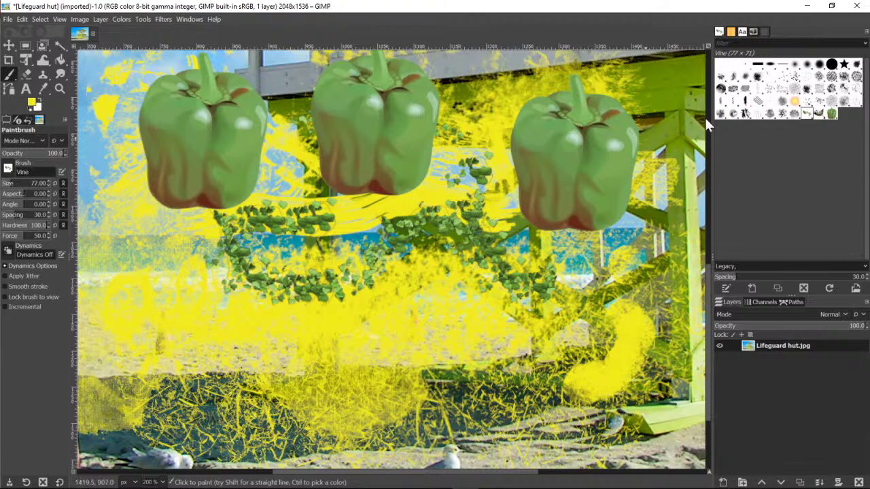
left_click(820, 115)
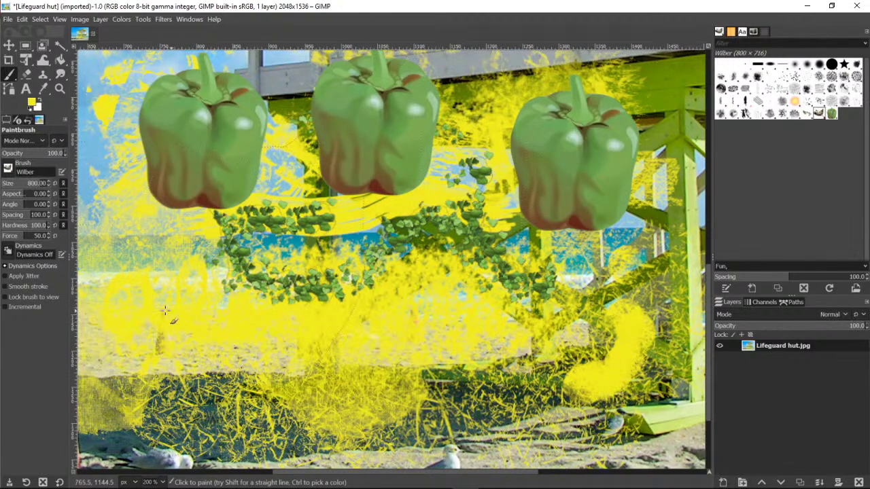
left_click(193, 313)
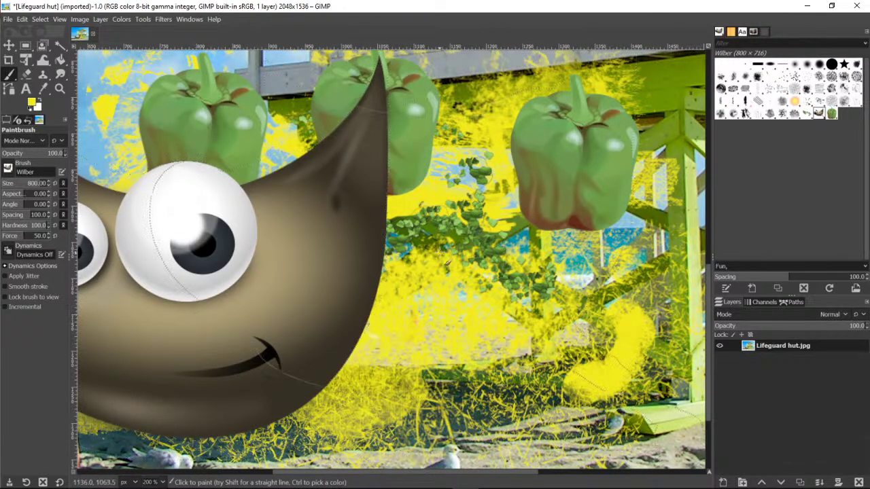
left_click(59, 89)
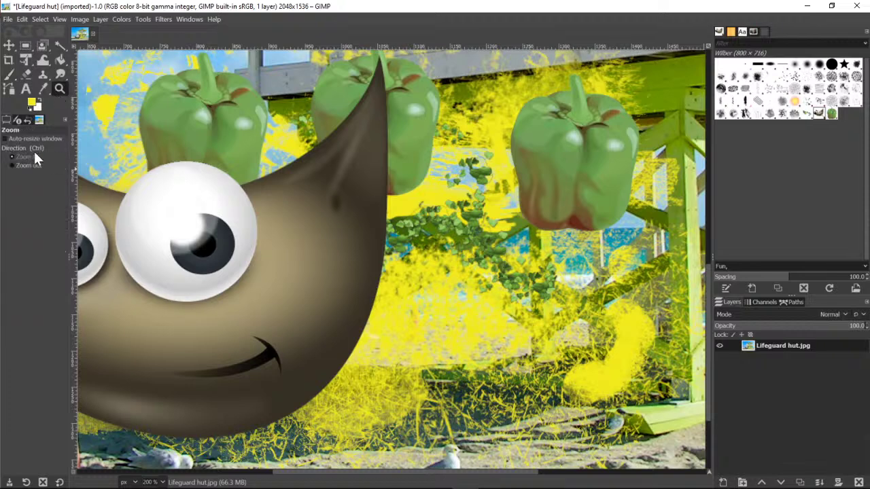
Zoom out to the whole photo and stamp seven more Wilber heads around the hut.
left_click(394, 221)
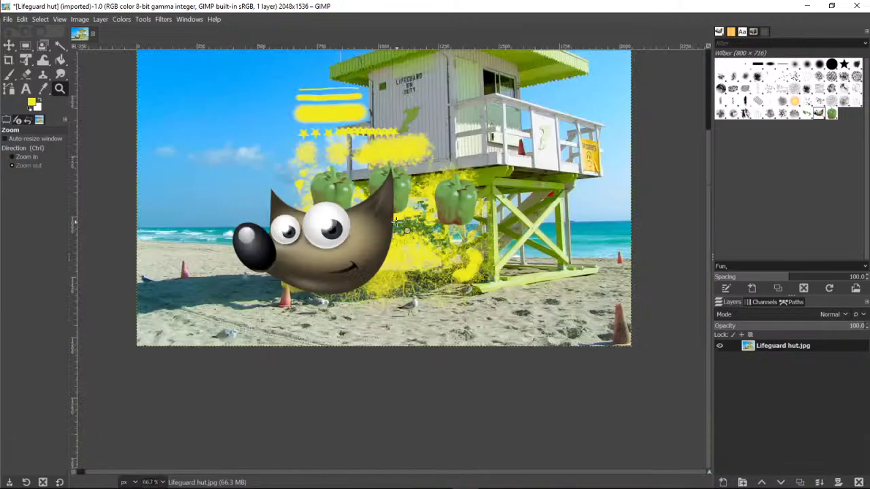
left_click(9, 73)
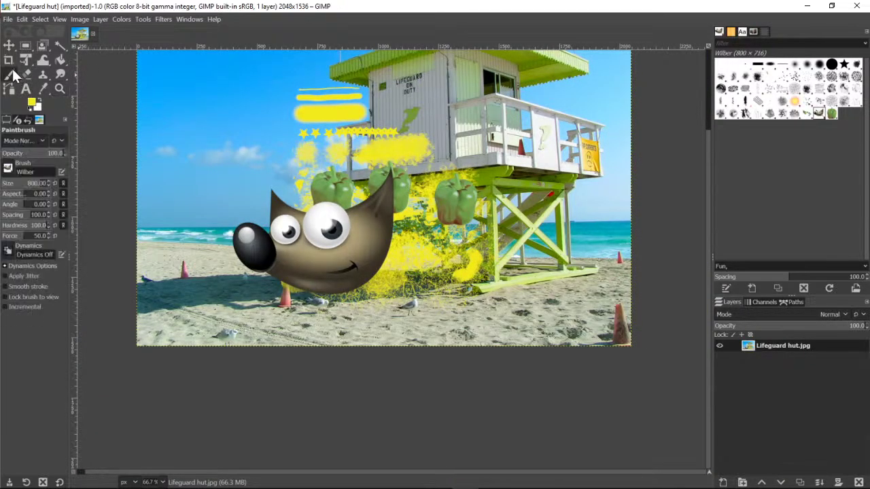
left_click(497, 151)
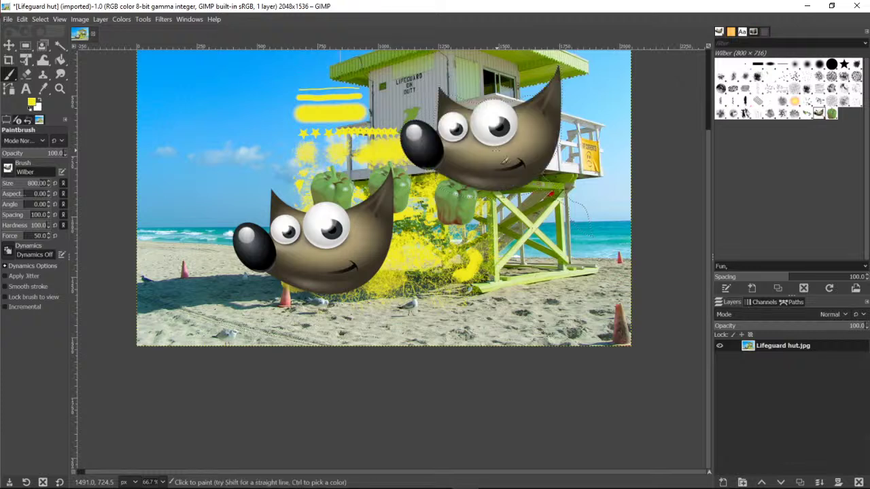
left_click(278, 166)
left_click(472, 215)
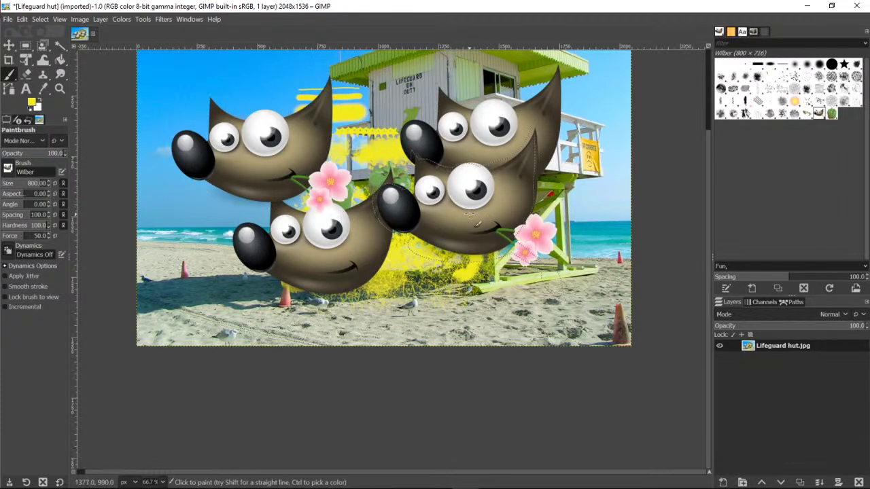
left_click(214, 228)
left_click(449, 235)
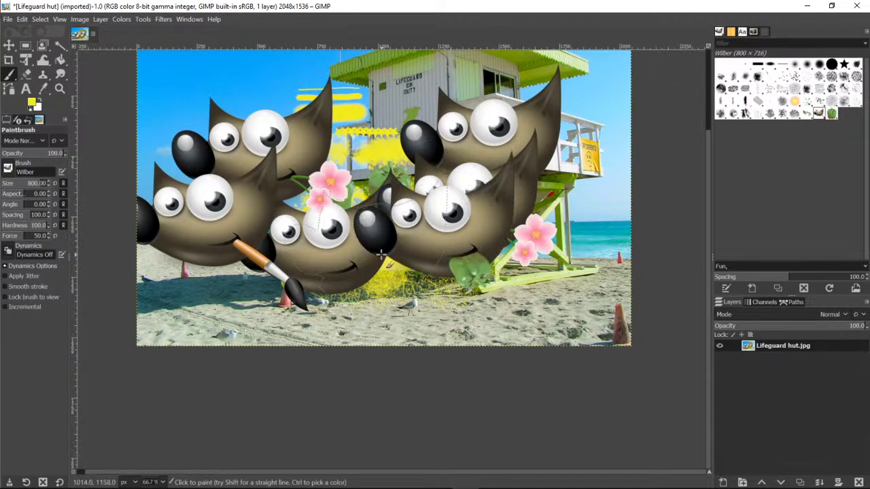
left_click(381, 257)
left_click(555, 128)
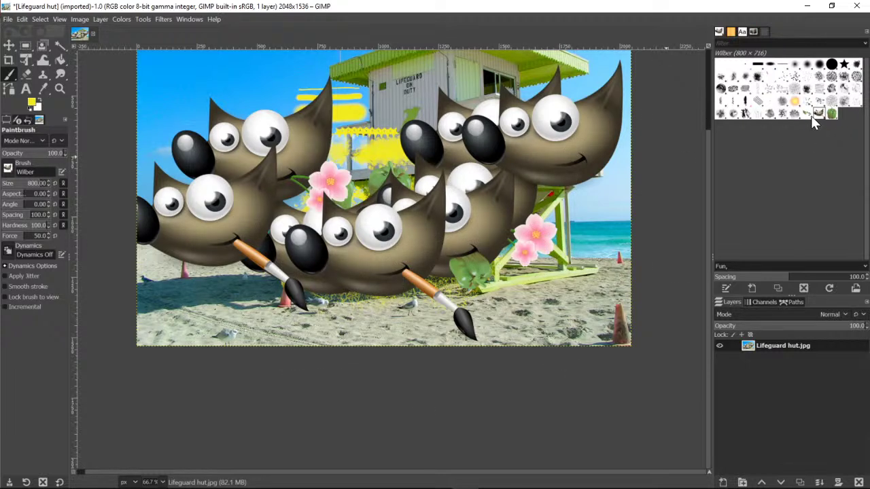
Paint yellow Vegetation 02 sprays along the beach and lifeguard ramp.
left_click(794, 113)
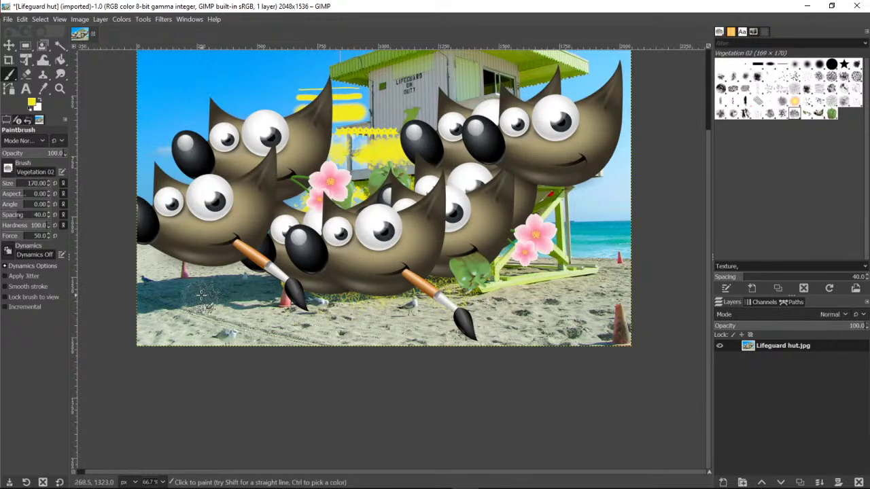
left_click_drag(201, 294, 440, 310)
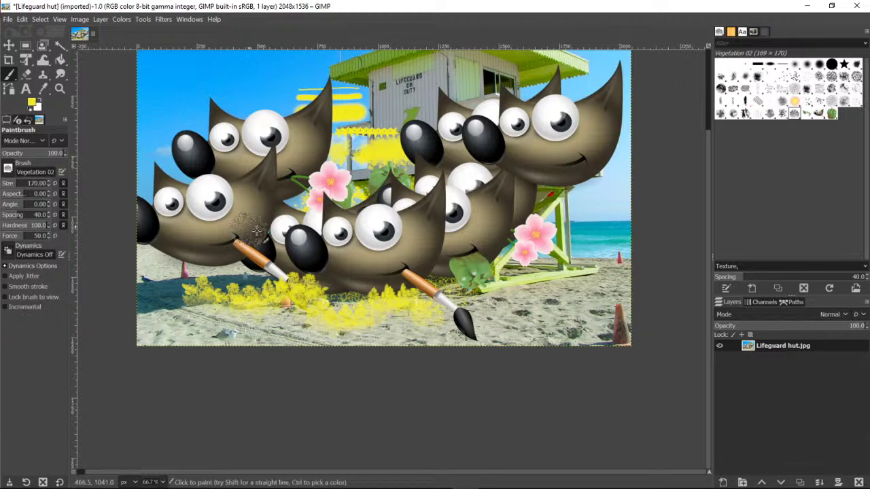
left_click(516, 269)
mouse_move(579, 239)
left_mouse_down()
mouse_move(591, 266)
mouse_move(558, 333)
left_mouse_up()
Paint a yellow line across the sky with the 2. Hardness 075 brush.
scroll(436, 184, "up", 3)
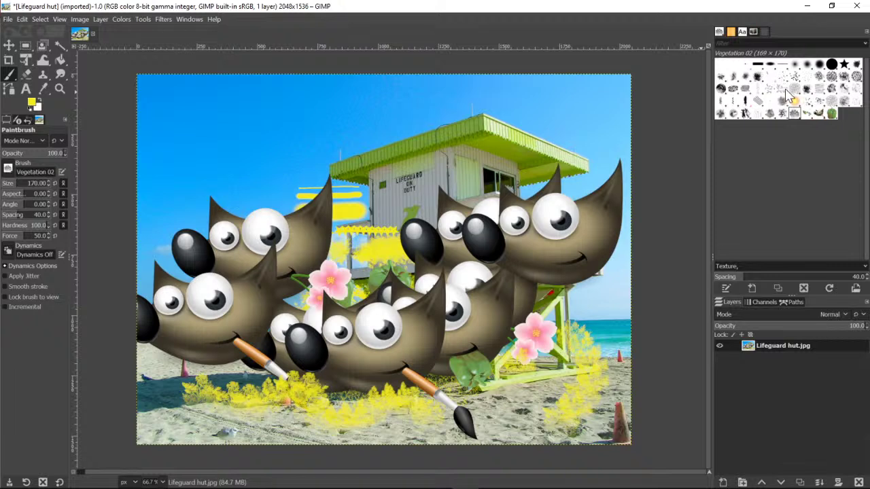
left_click(794, 76)
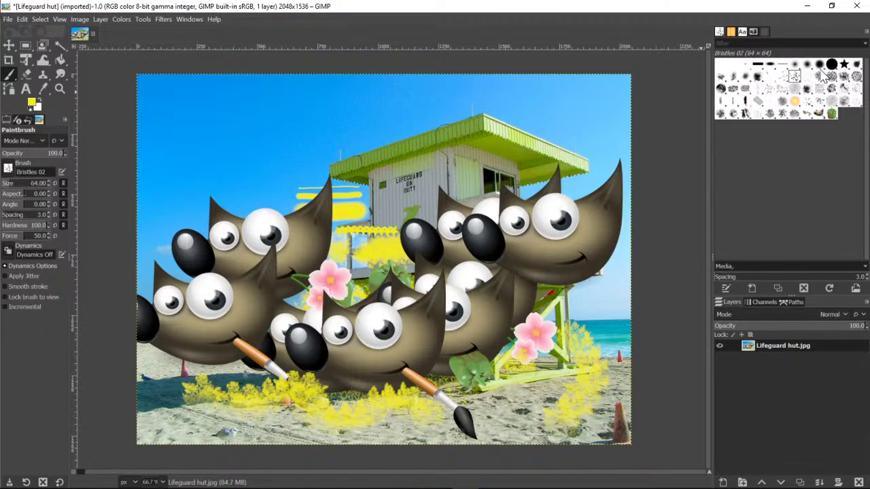
left_click(821, 67)
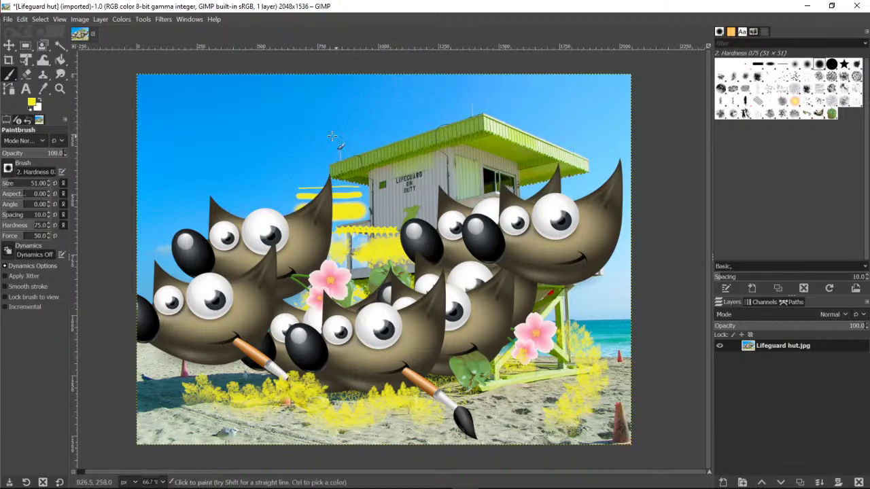
left_click_drag(179, 125, 312, 119)
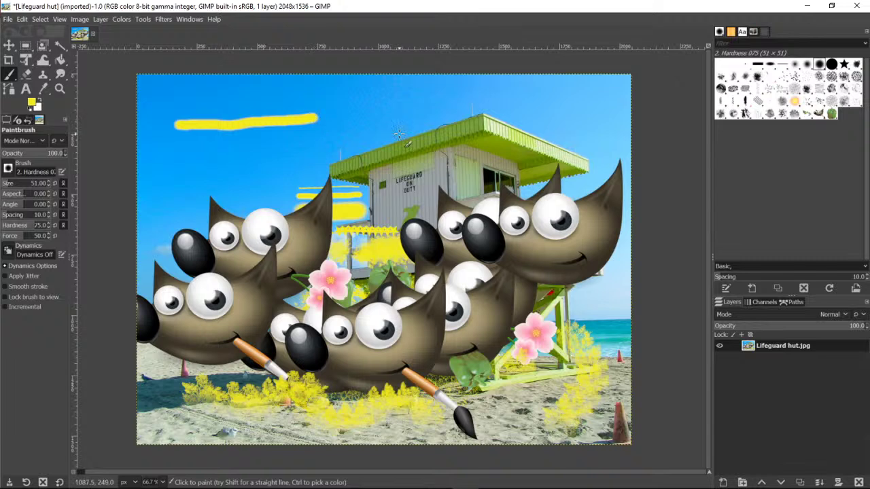
Minimize GIMP and scroll through the Brushes slide notes in PowerPoint.
left_click(808, 10)
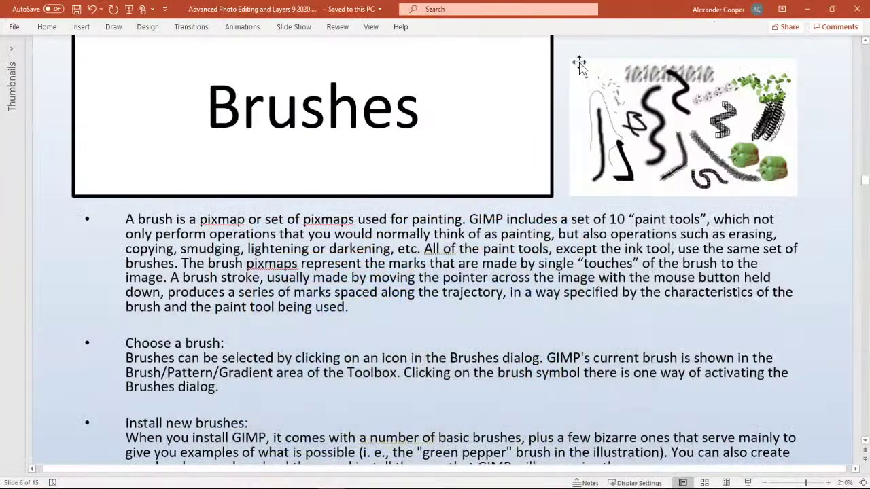
scroll(435, 251, "down", 5)
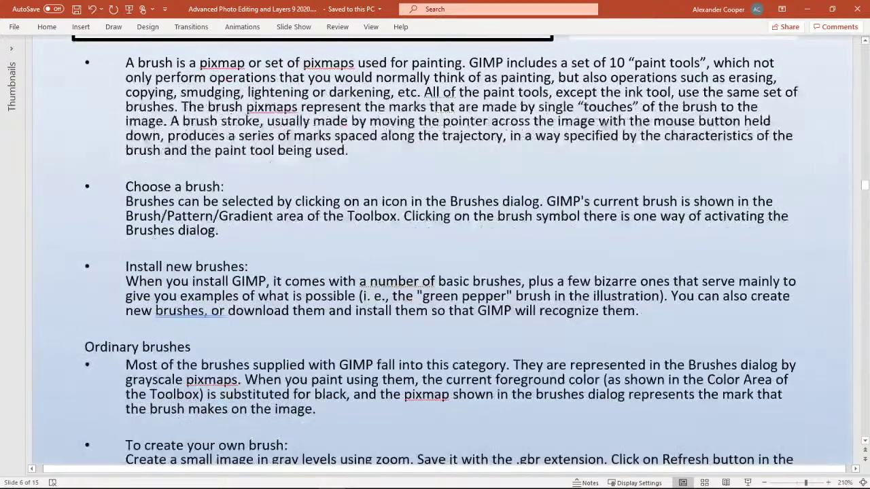
scroll(435, 250, "down", 12)
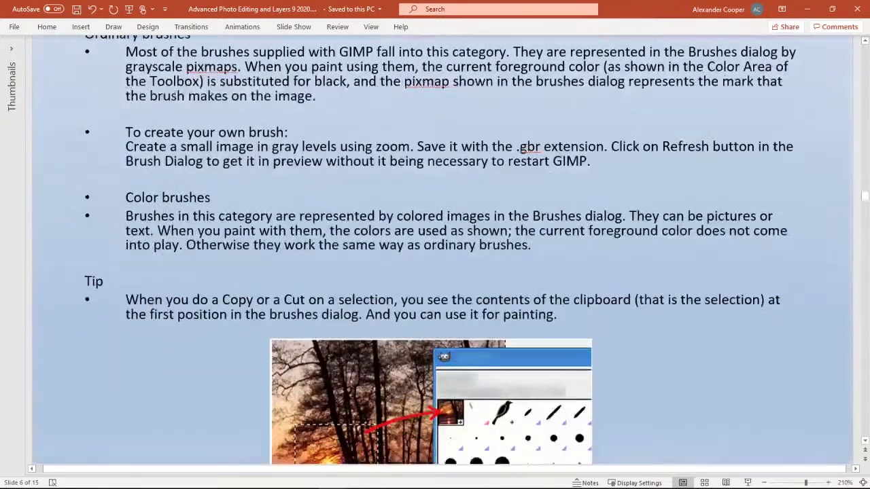
scroll(303, 255, "down", 3)
scroll(302, 254, "down", 1)
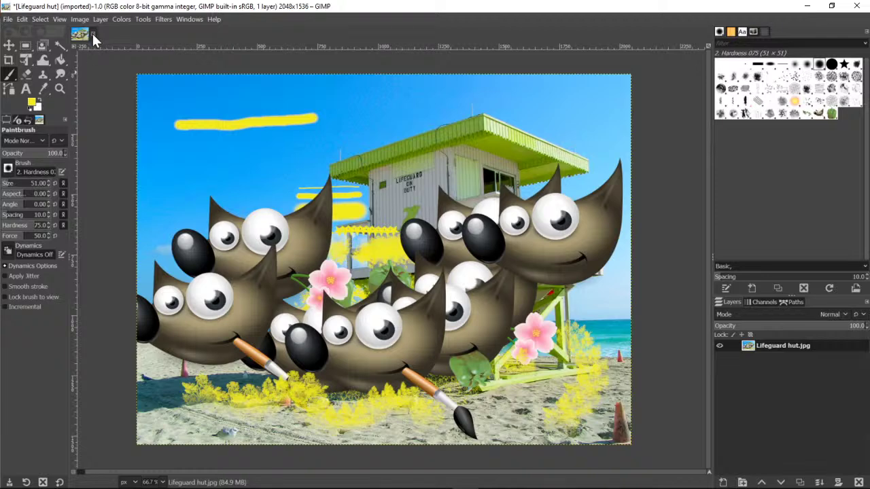
Close the Lifeguard hut image without saving, then open Wrinkles before.jpg converted to sRGB.
left_click(94, 34)
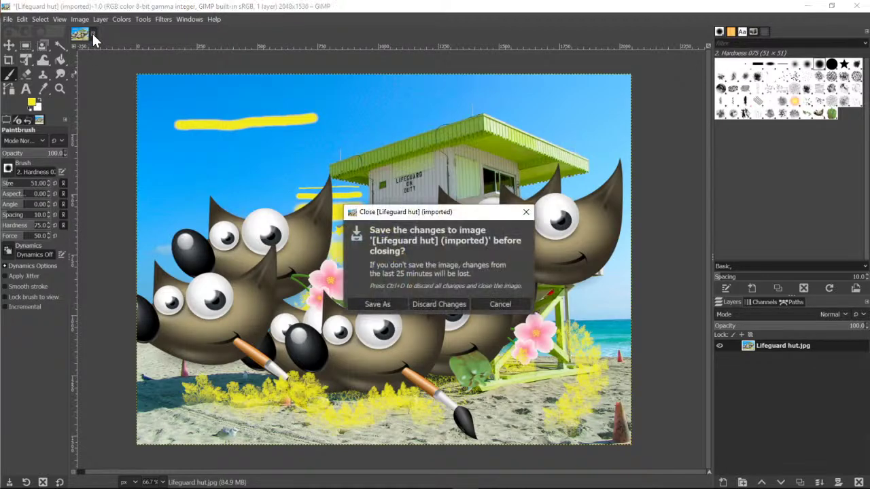
left_click(437, 305)
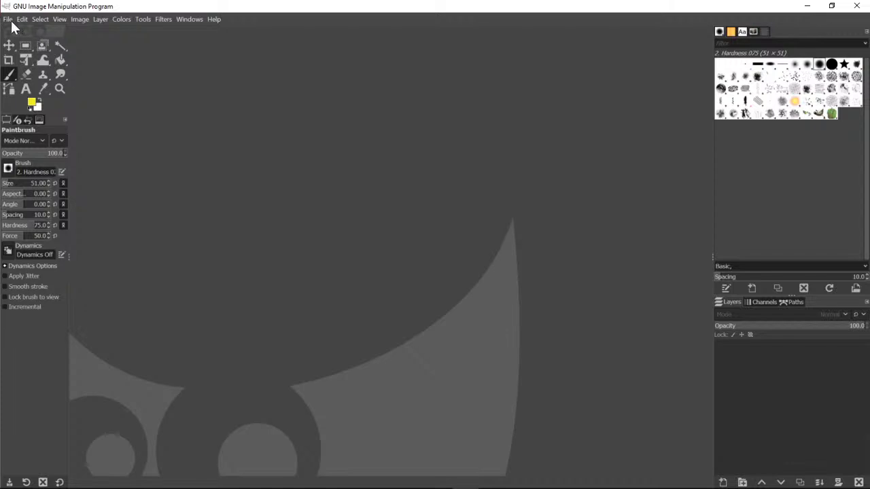
left_click(8, 19)
left_click(19, 54)
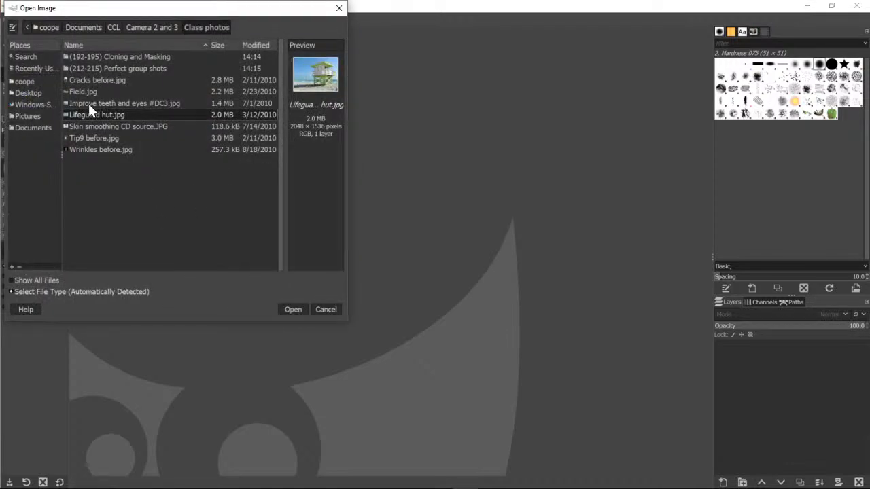
left_click(110, 149)
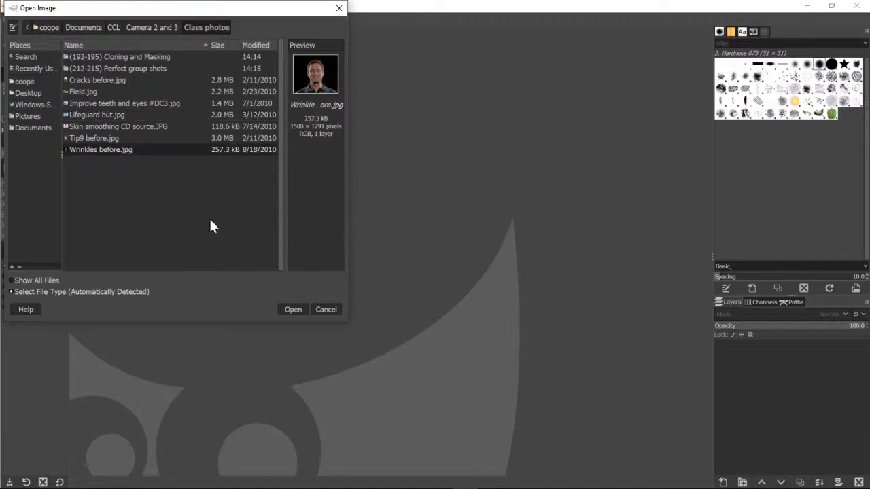
left_click(292, 310)
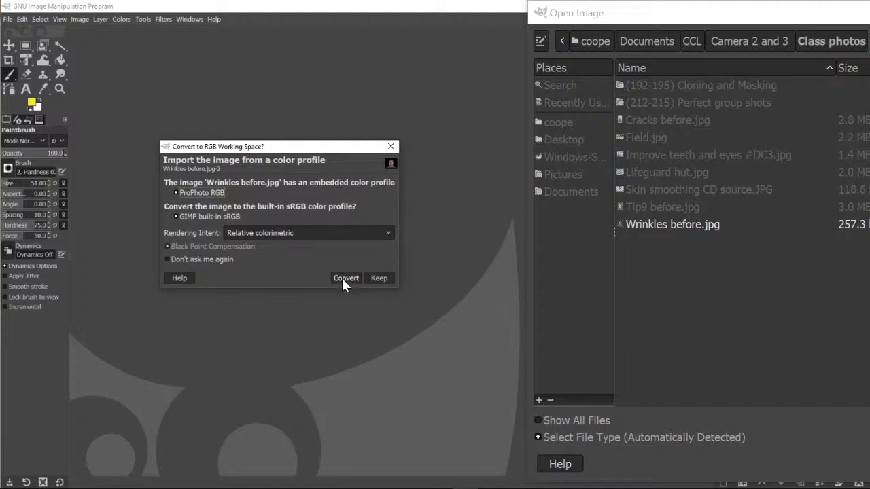
left_click(345, 278)
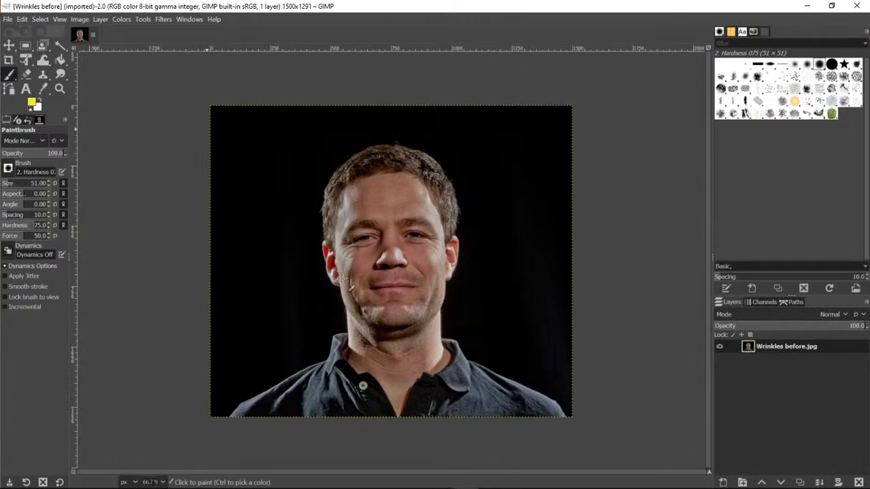
Zoom in up to 800% on the nose bridge and the wrinkles beside the left eye.
left_click(58, 90)
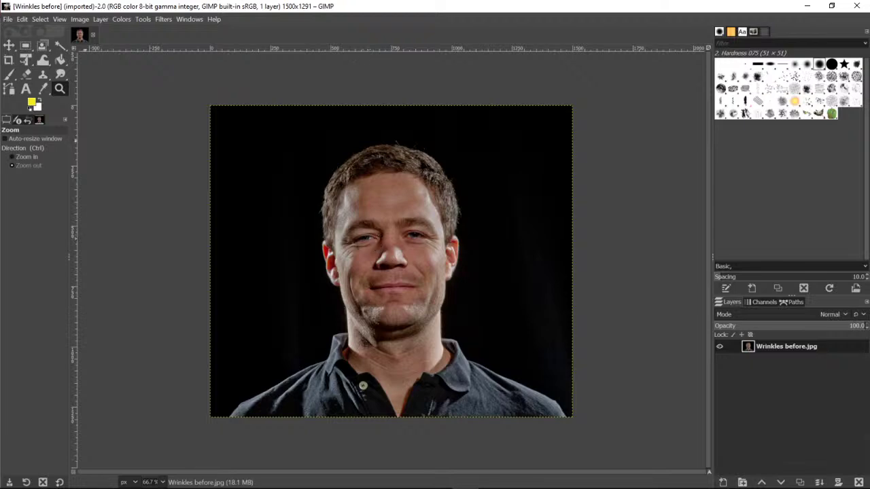
left_click(22, 157)
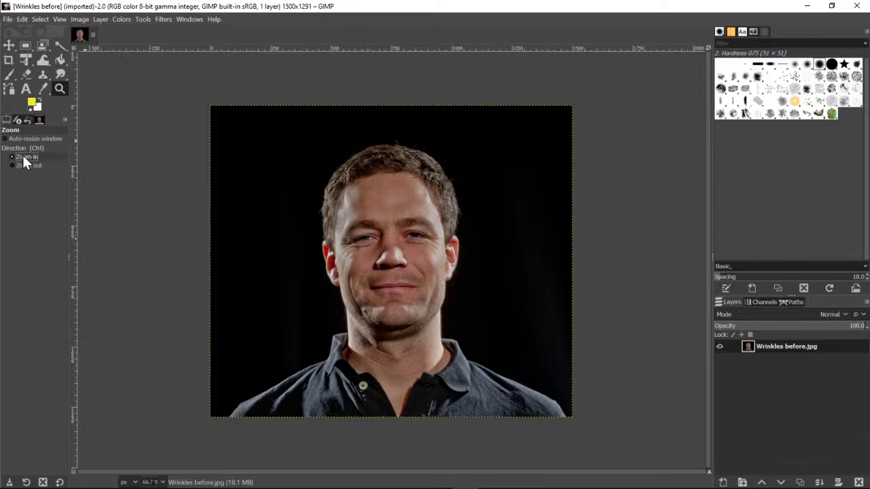
left_click(362, 255)
left_click(357, 252)
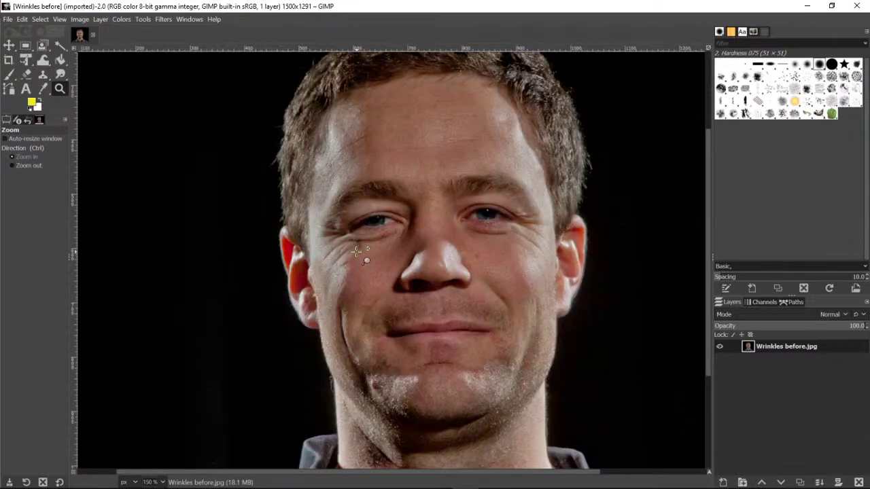
left_click(447, 227)
left_click(449, 229)
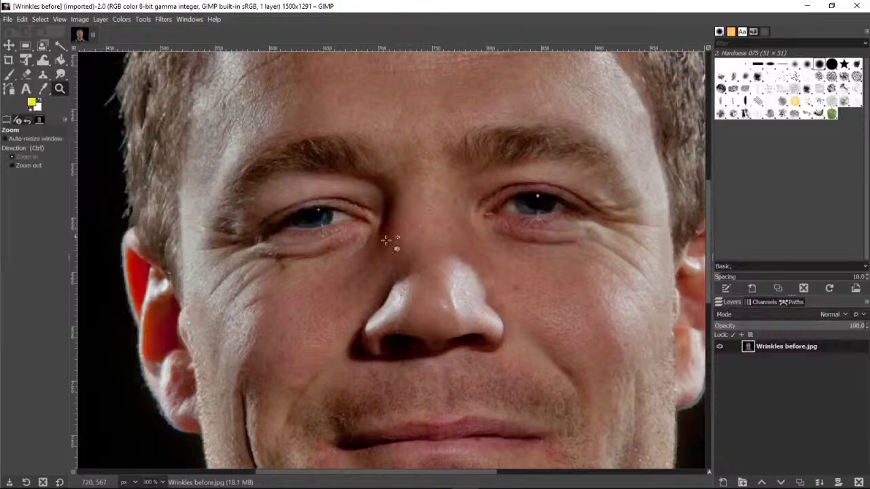
left_click(320, 263)
left_click(212, 260)
left_click(248, 266)
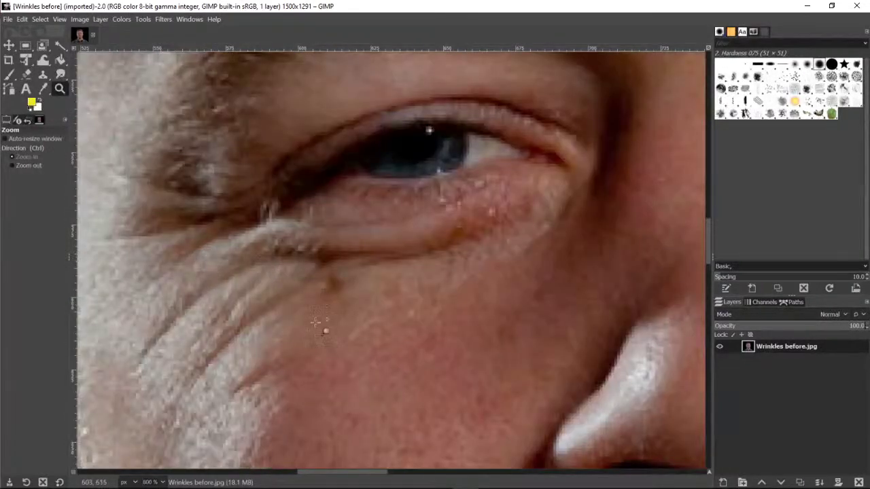
scroll(447, 316, "down", 5)
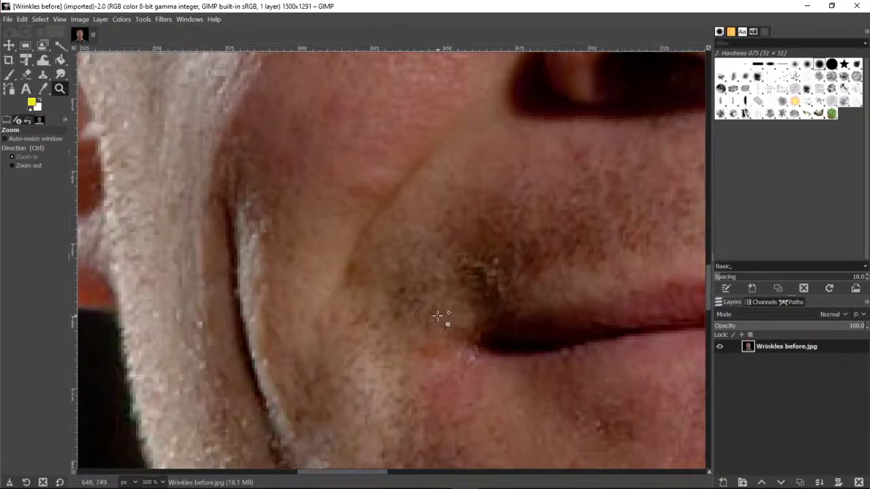
scroll(439, 316, "down", 3)
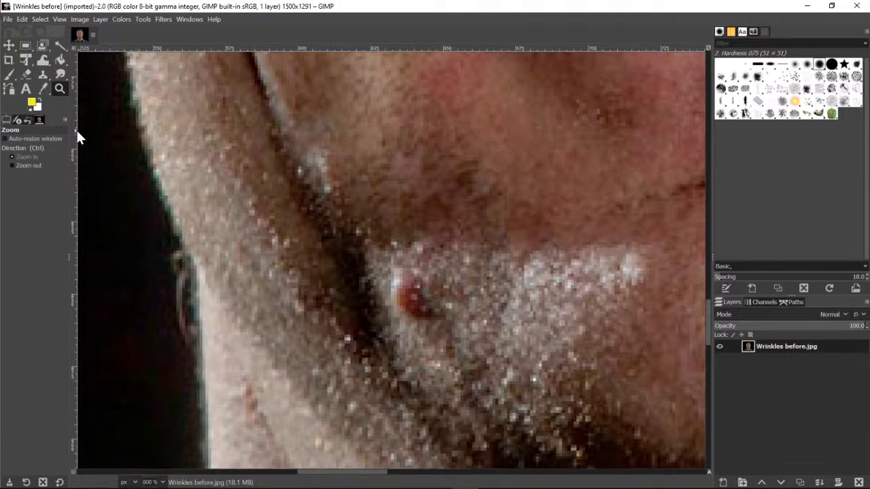
Zoom back out from the chin and eye area to 200%, then reset Zoom to magnify.
left_click(547, 165, "ctrl")
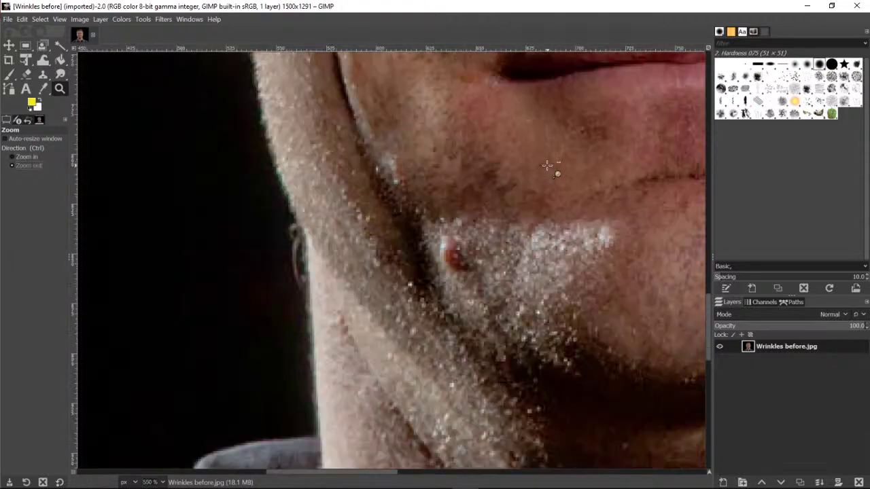
left_click(547, 165, "ctrl")
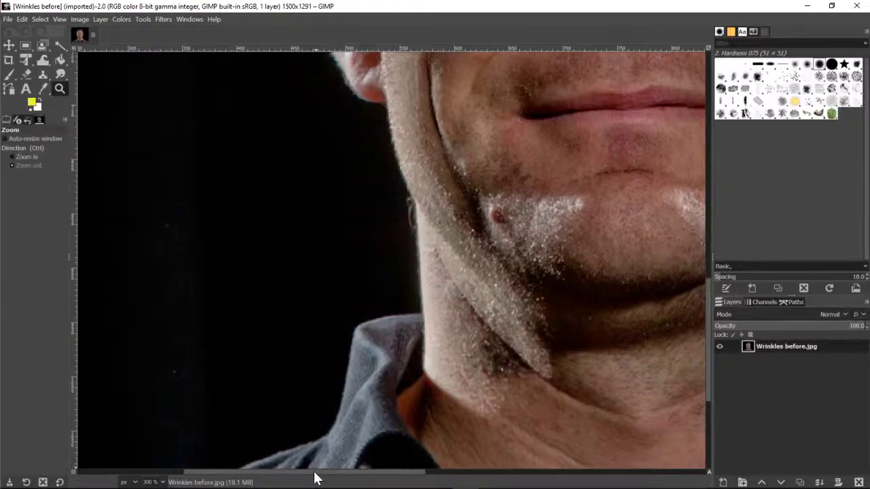
left_click_drag(314, 474, 410, 473)
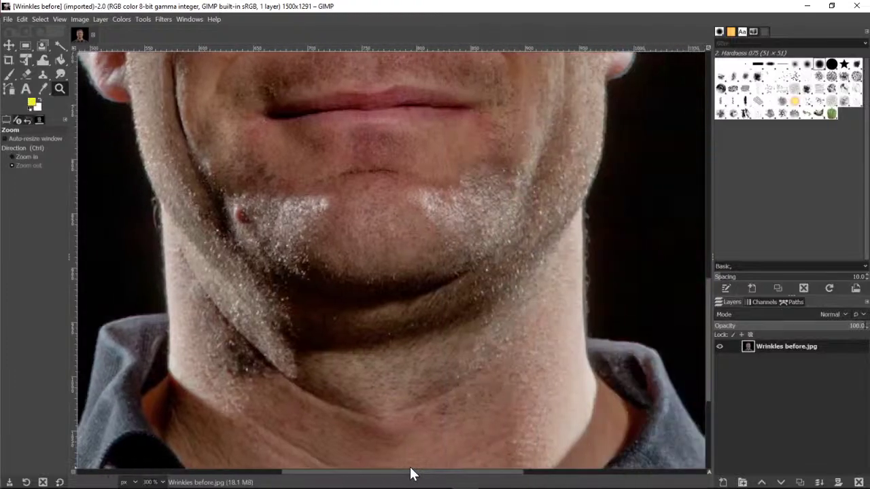
scroll(430, 286, "up", 8)
left_click(430, 286, "ctrl")
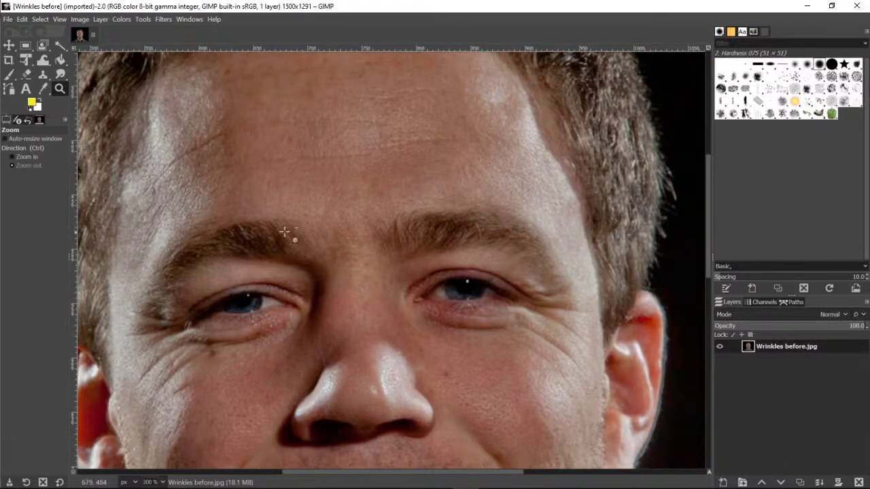
left_click(347, 237, "ctrl")
scroll(401, 310, "down", 3)
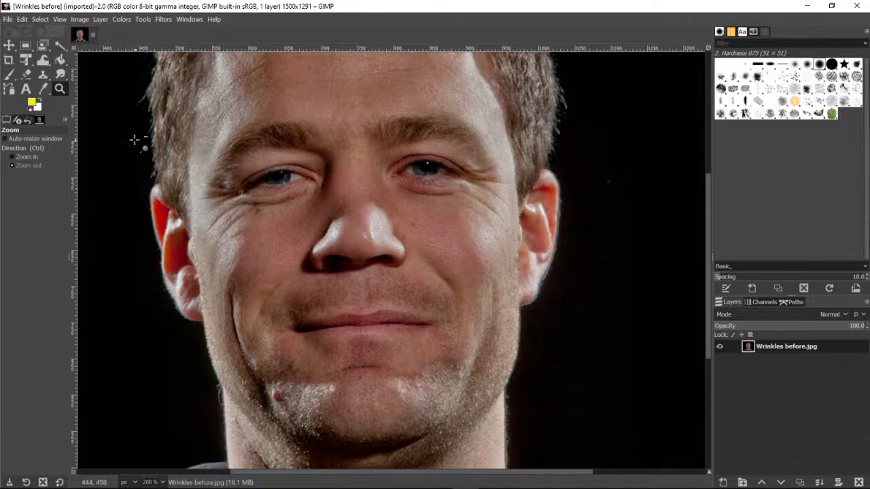
left_click(32, 158)
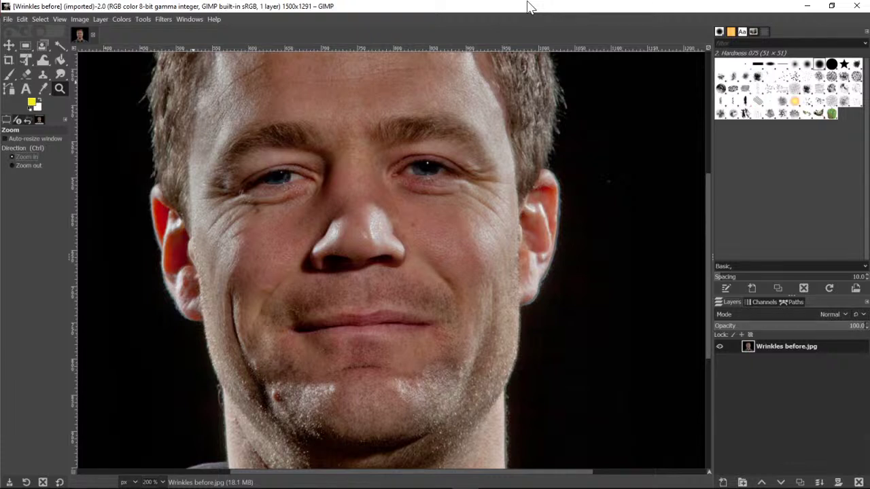
Review the slide about healing blemish tools, then return to the face photo.
key("alt+Tab")
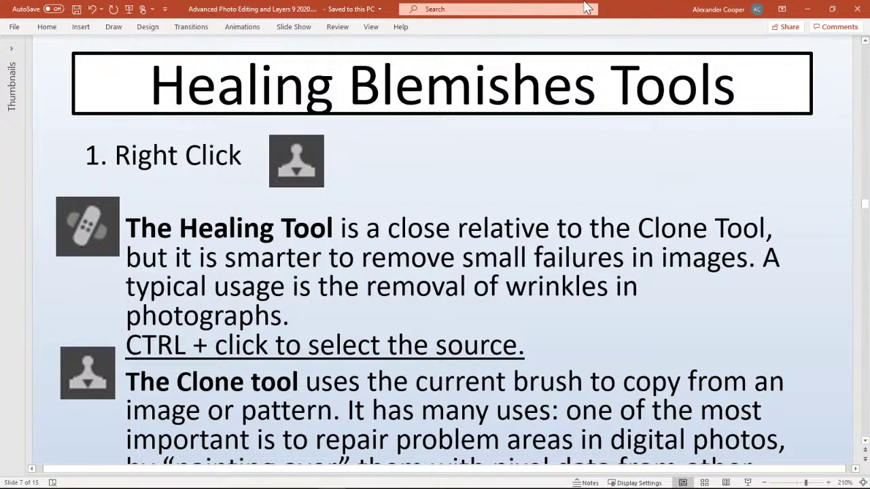
scroll(455, 175, "down", 5)
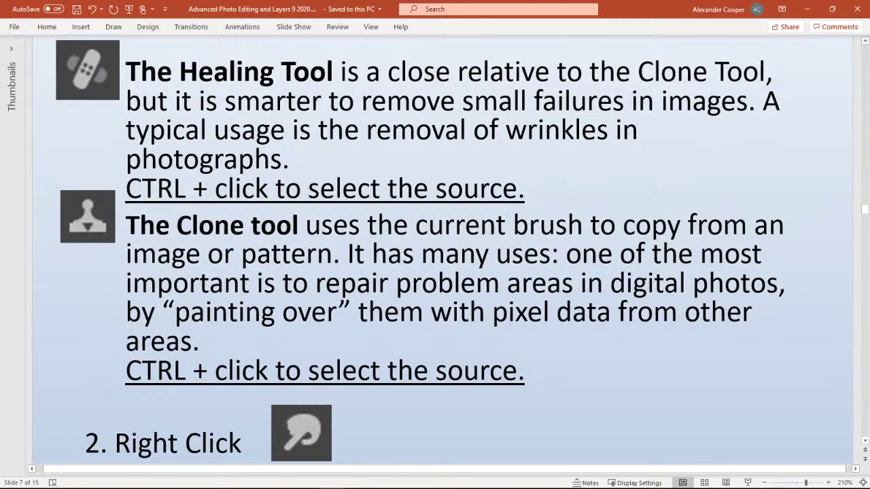
key("alt+Tab")
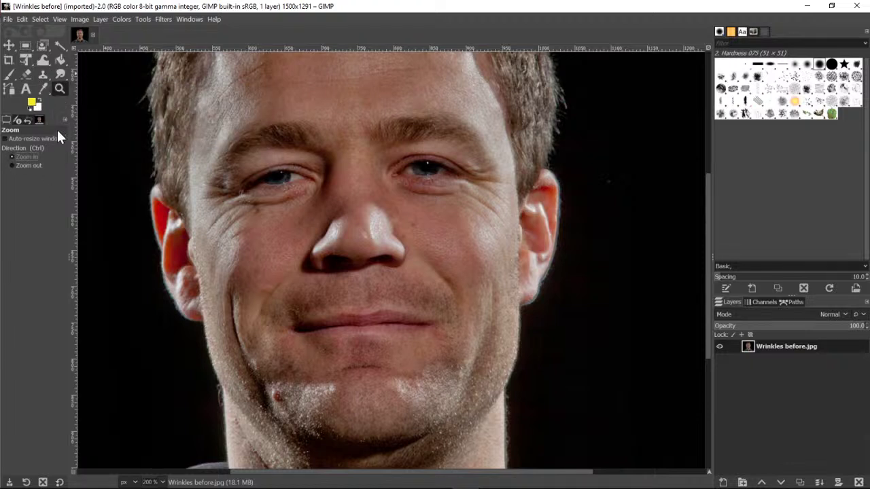
Make the Healing tool active from the Clone tool group (shortcut H).
right_click(44, 73)
key("h")
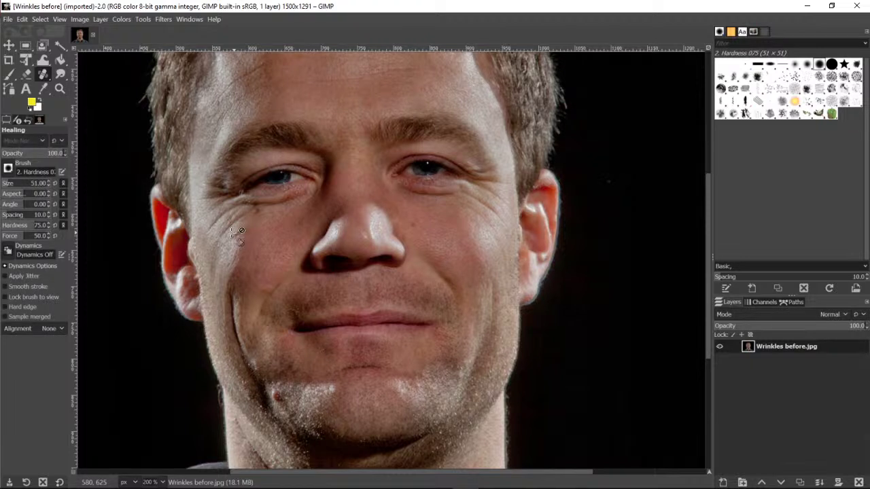
left_click(42, 72)
left_click(68, 106)
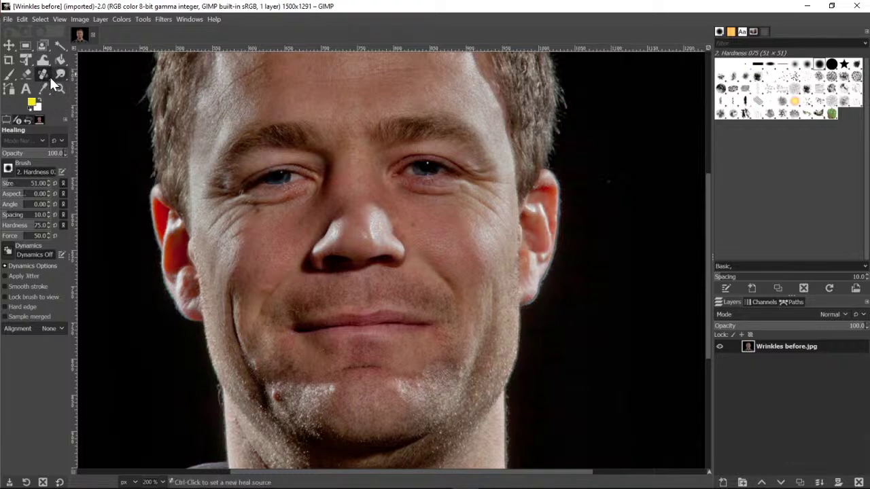
left_click(42, 72)
left_click(44, 74)
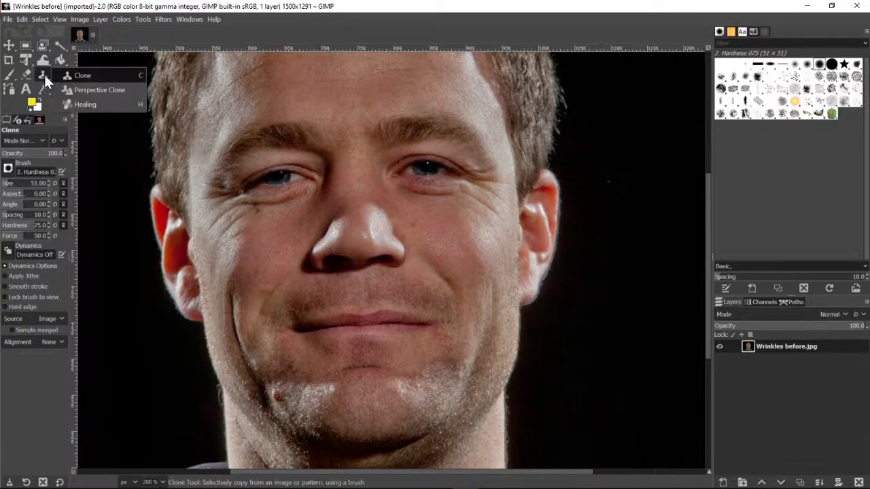
left_click(68, 102)
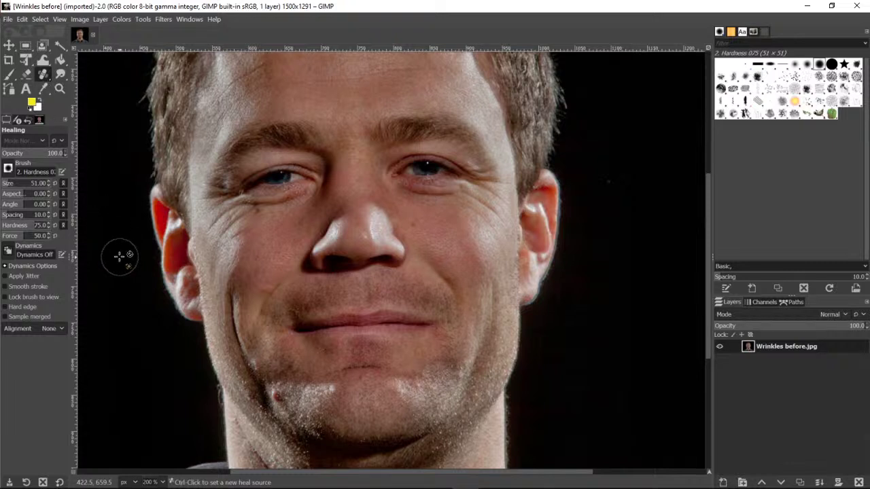
left_click(795, 8)
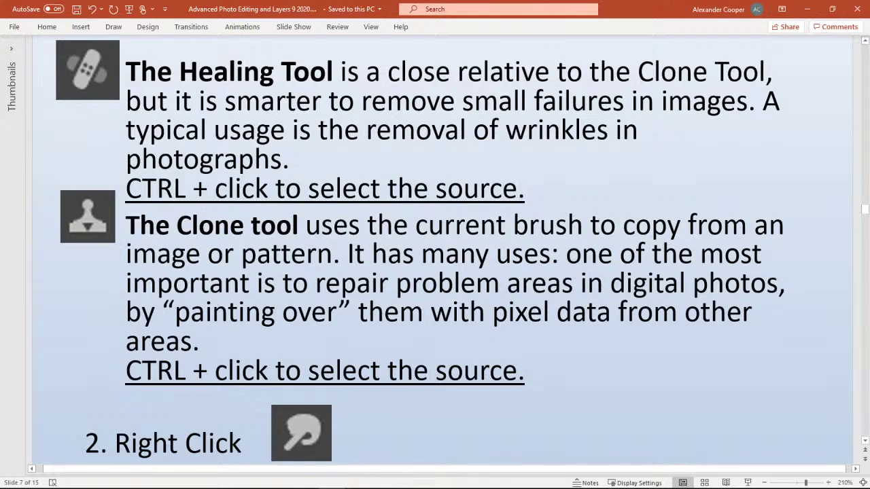
key("alt+Tab")
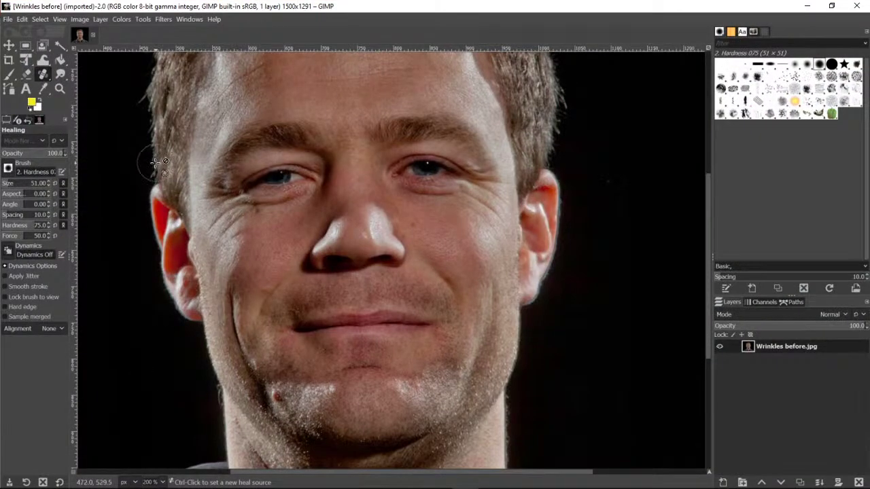
Zoom in to 550% on the wrinkles beside the eye.
left_click(60, 89)
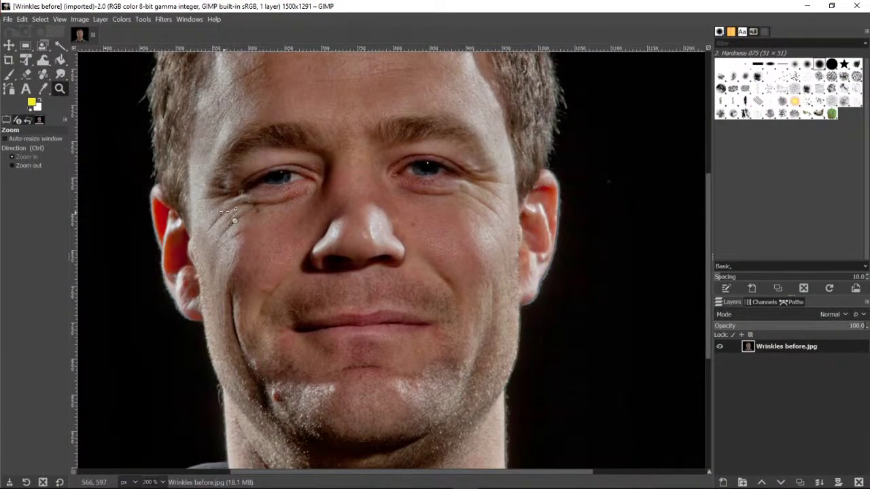
left_click(234, 220)
left_click(234, 220)
left_click(234, 220)
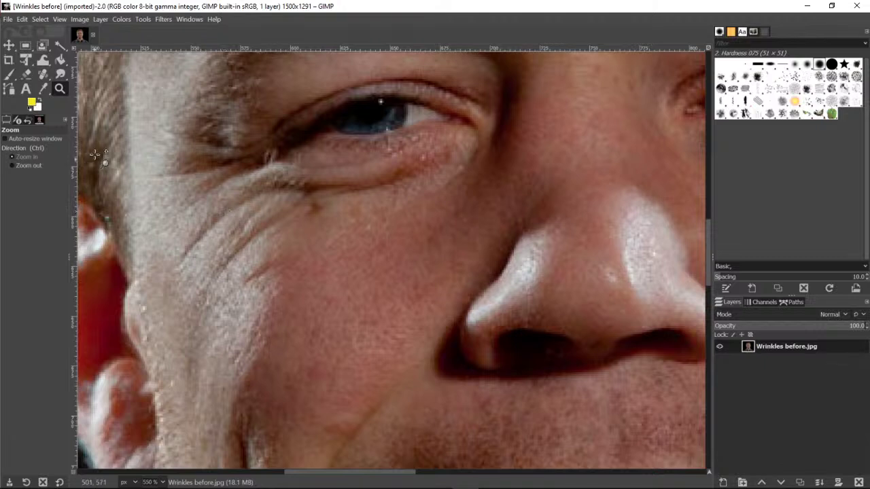
Reselect the Healing tool and set its brush size to 9.
left_click(43, 74)
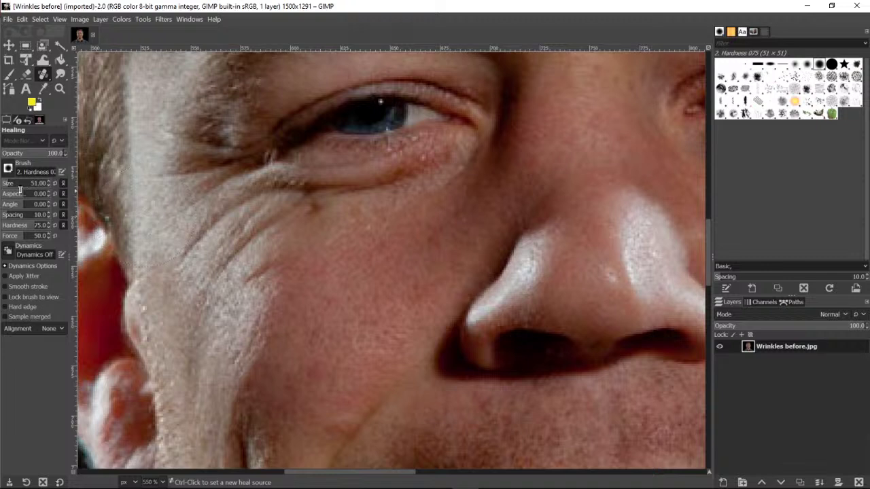
scroll(6, 184, "up", 3)
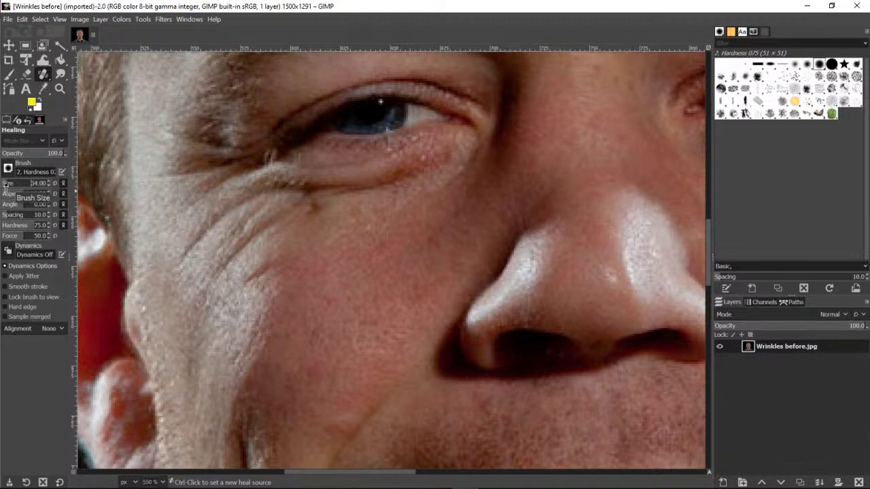
scroll(6, 187, "down", 16)
scroll(3, 190, "up", 11)
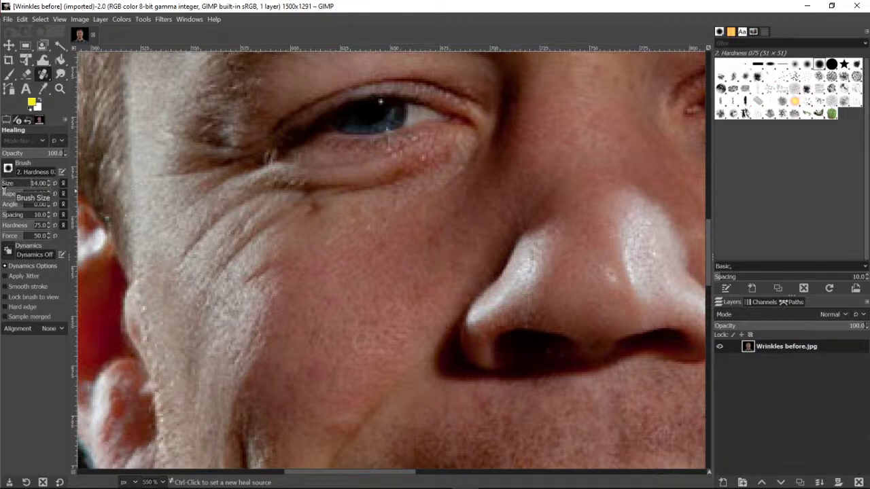
left_click(48, 182)
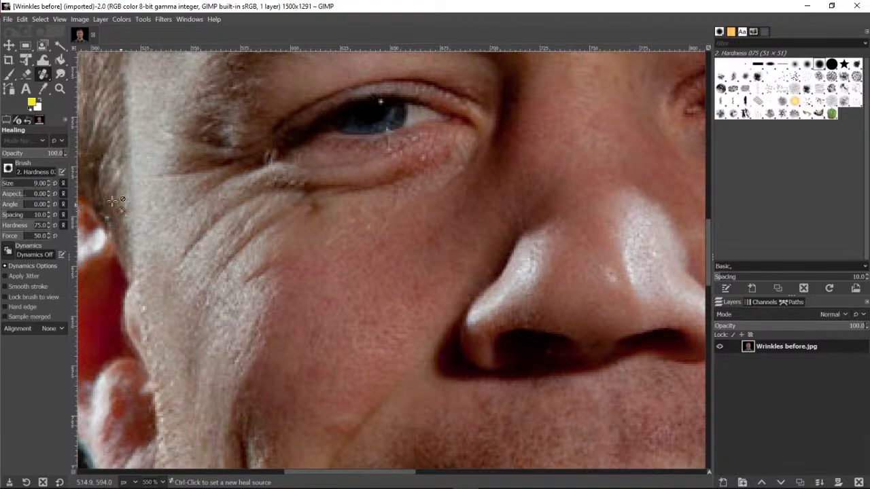
Set the healing brush to size 10 and heal the cheek wrinkle from clean skin nearby.
left_click(49, 181)
mouse_move(281, 260)
left_mouse_down()
mouse_move(247, 273)
mouse_move(278, 281)
left_mouse_up()
left_click(267, 300, "ctrl")
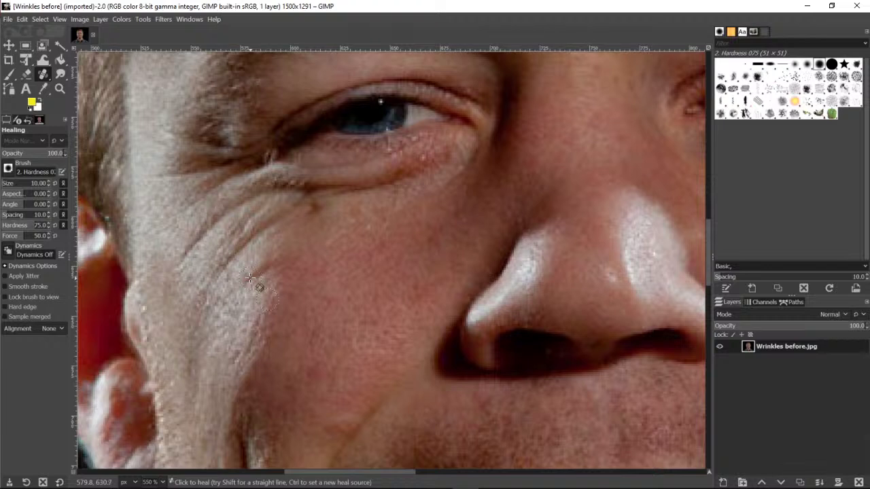
left_click(250, 278)
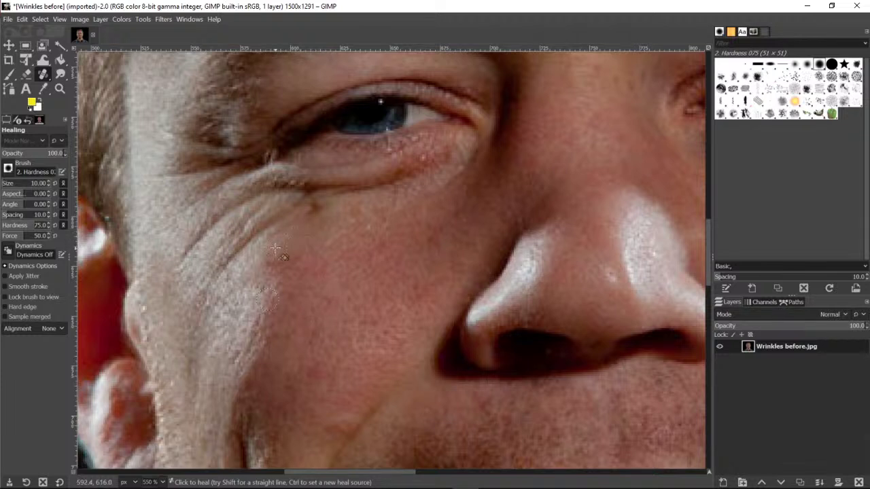
key("ctrl")
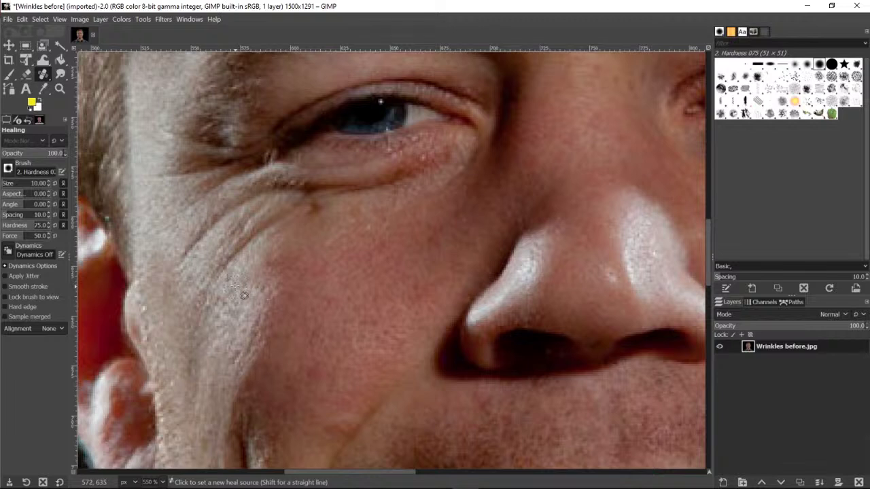
Resample smooth cheek skin several times and heal the wrinkle just below the eye.
left_click(233, 285, "ctrl")
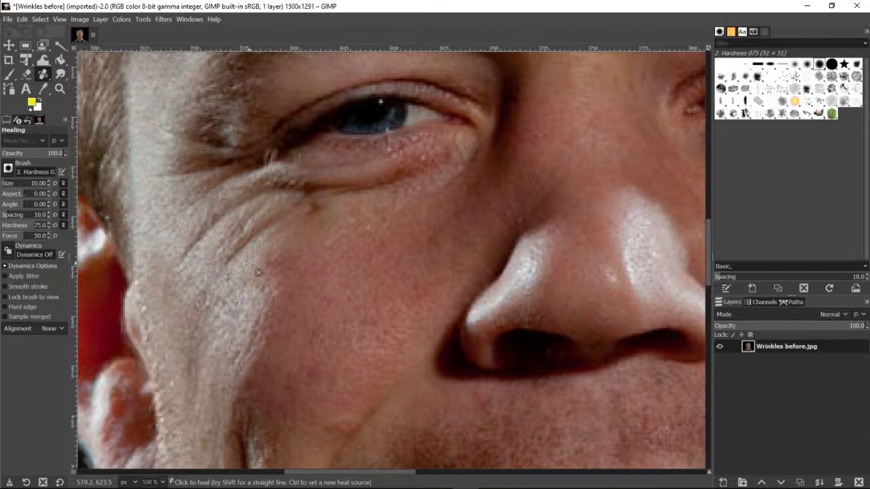
key("ctrl")
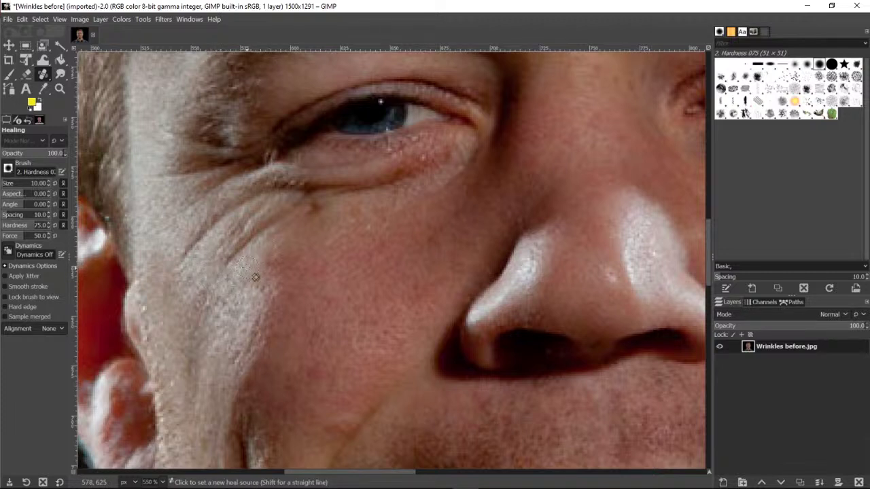
left_click(244, 267, "ctrl")
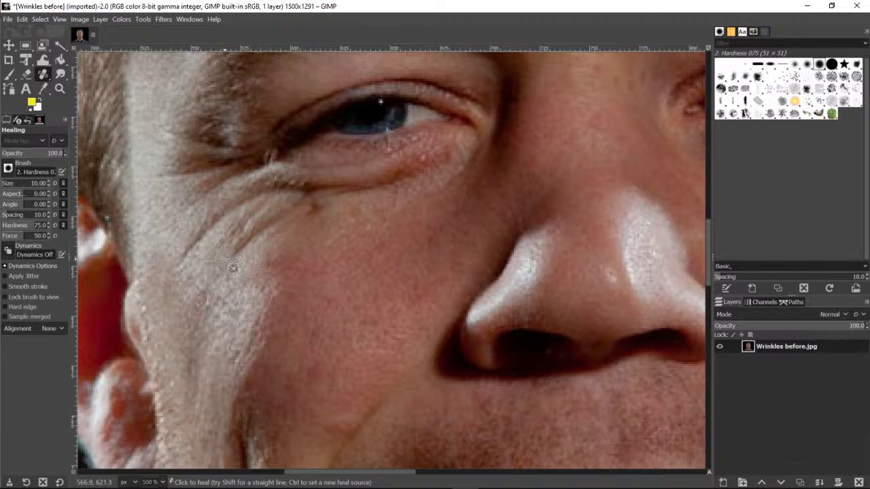
key("ctrl")
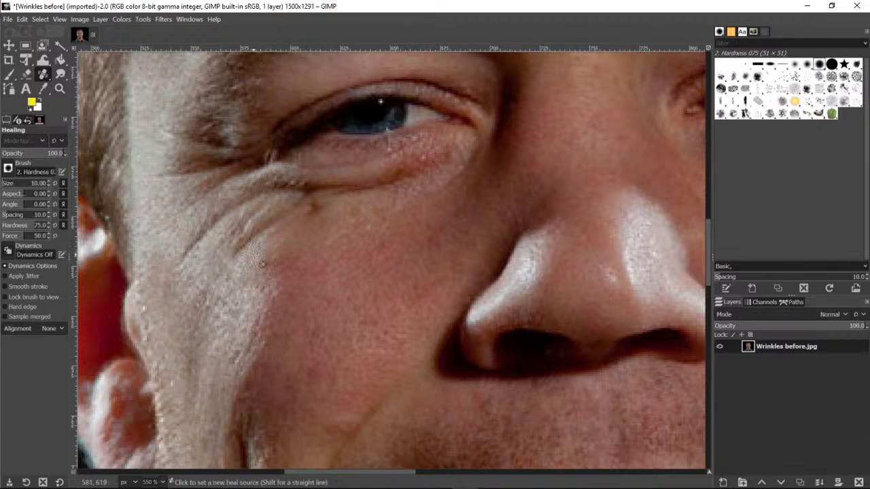
left_click(252, 254, "ctrl")
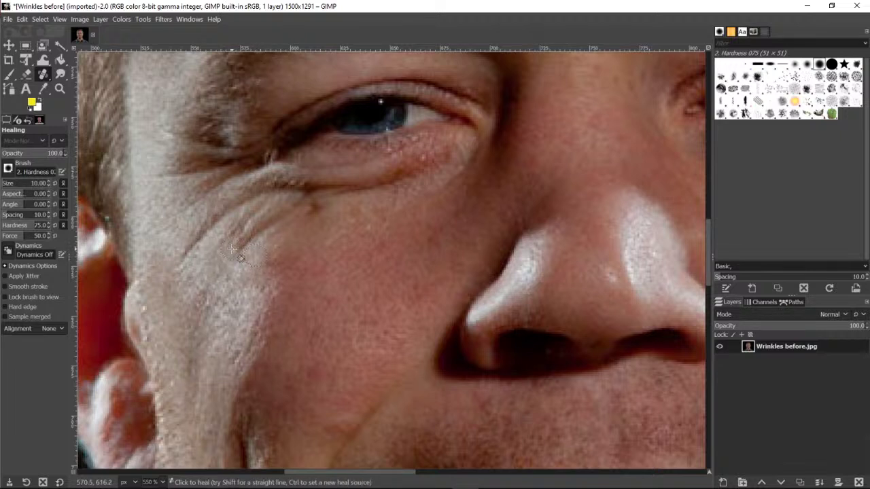
left_click_drag(241, 258, 240, 250)
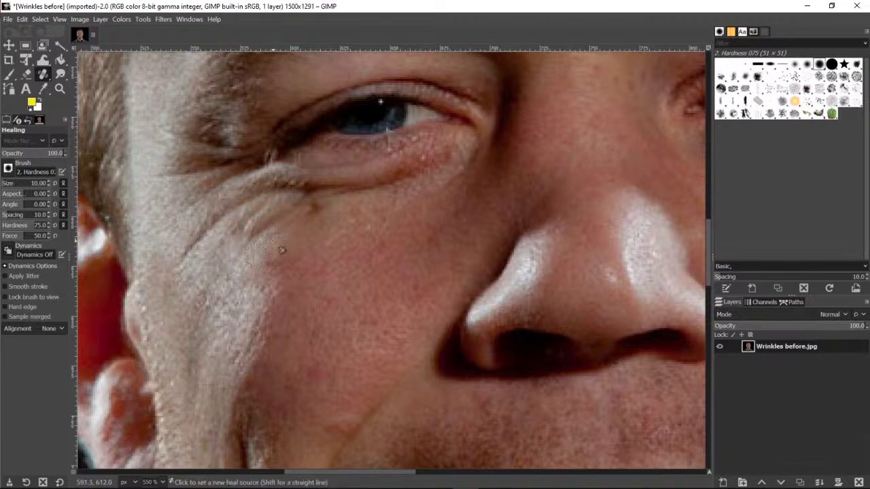
Take a new source beside the wrinkle and heal along the crow's-feet line.
left_click(274, 239, "ctrl")
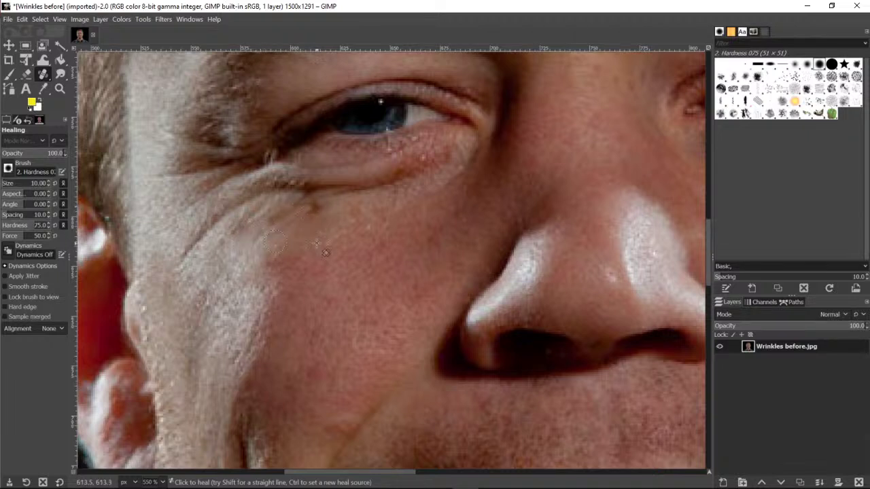
left_click(325, 231, "ctrl")
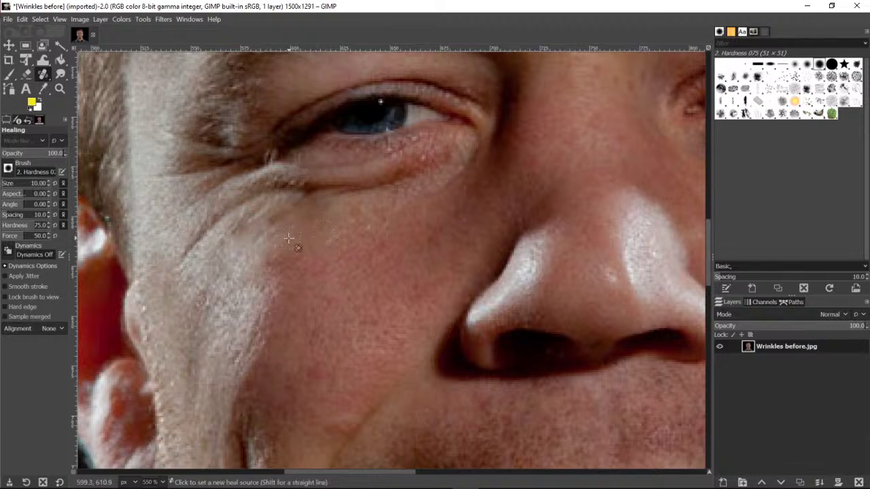
key("ctrl")
left_click(174, 231, "ctrl")
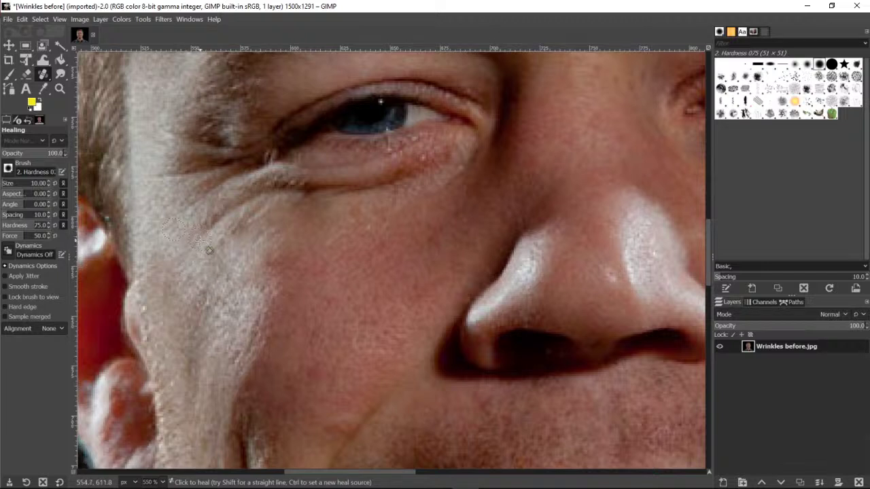
mouse_move(215, 207)
left_mouse_down()
mouse_move(210, 225)
mouse_move(229, 216)
mouse_move(238, 254)
left_mouse_up()
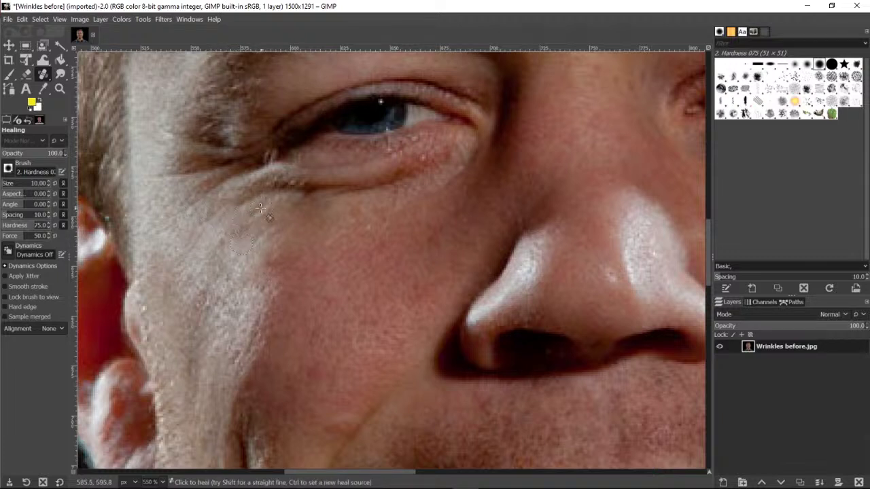
Sample clean cheek skin and smooth the under-eye wrinkle.
scroll(401, 231, "up", 3)
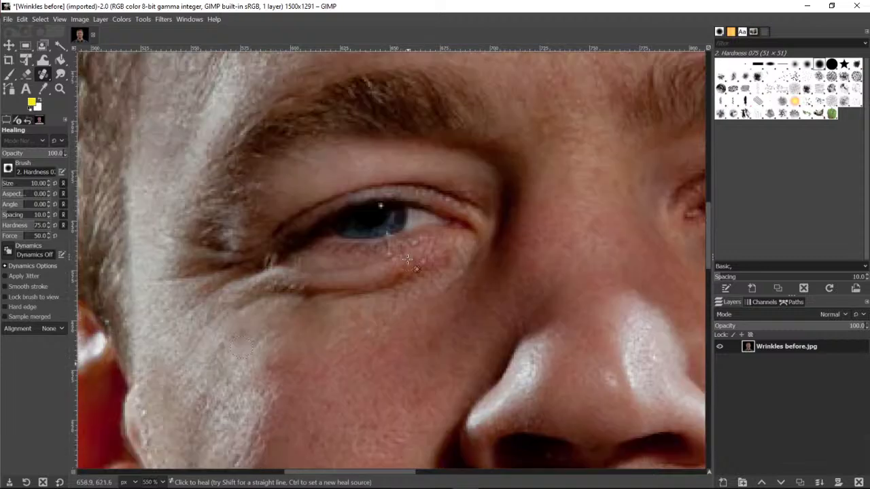
scroll(435, 285, "down", 3)
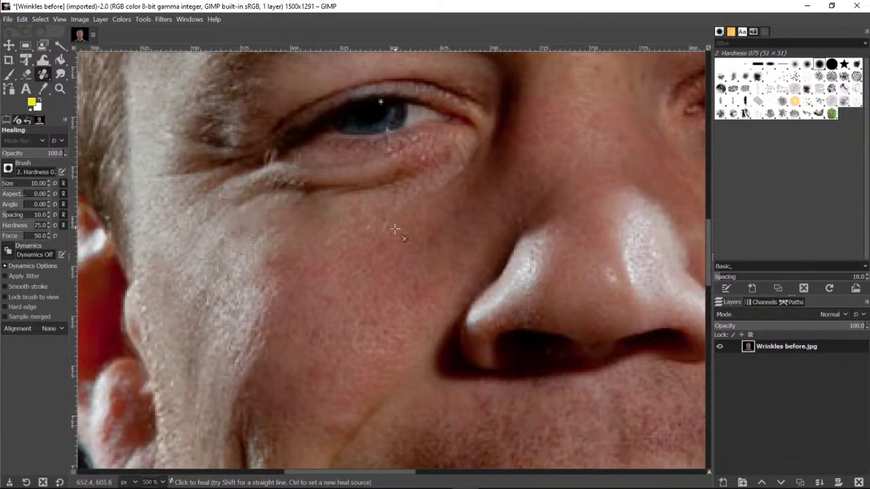
scroll(399, 252, "up", 3)
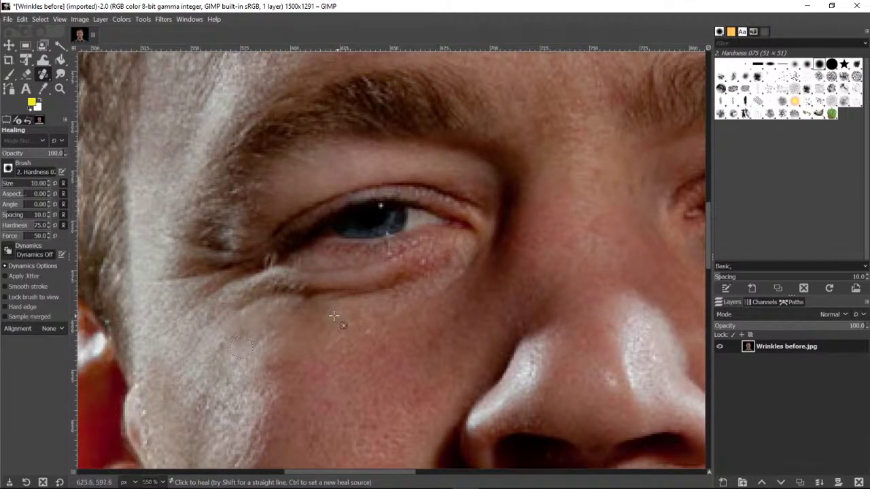
key("ctrl")
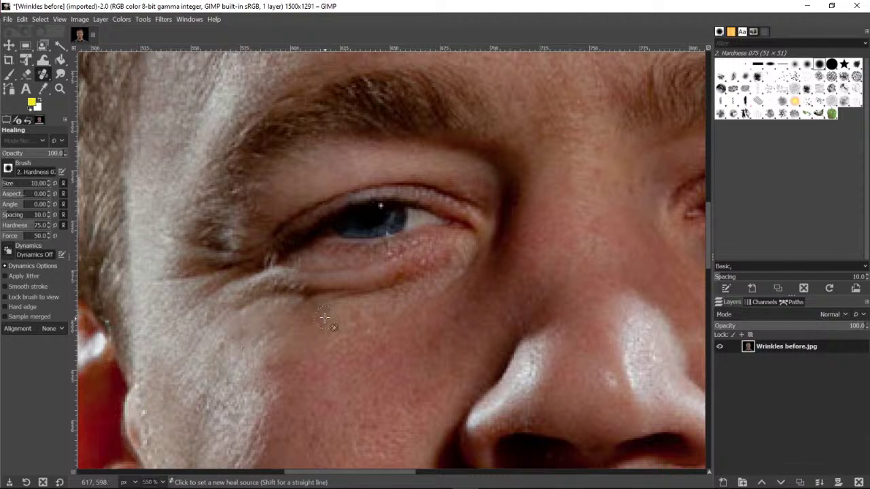
left_click(325, 318, "ctrl")
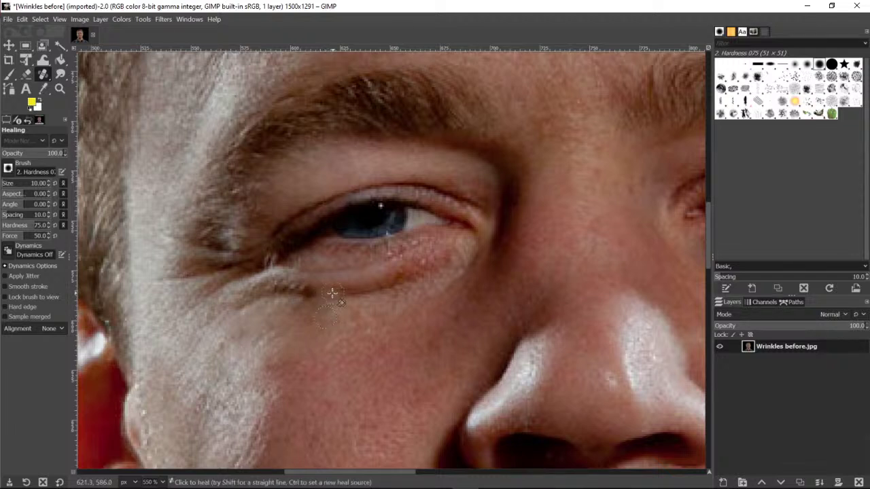
left_click_drag(321, 291, 278, 292)
Resample cheek skin and lighten the dark crease under the eye.
key("ctrl")
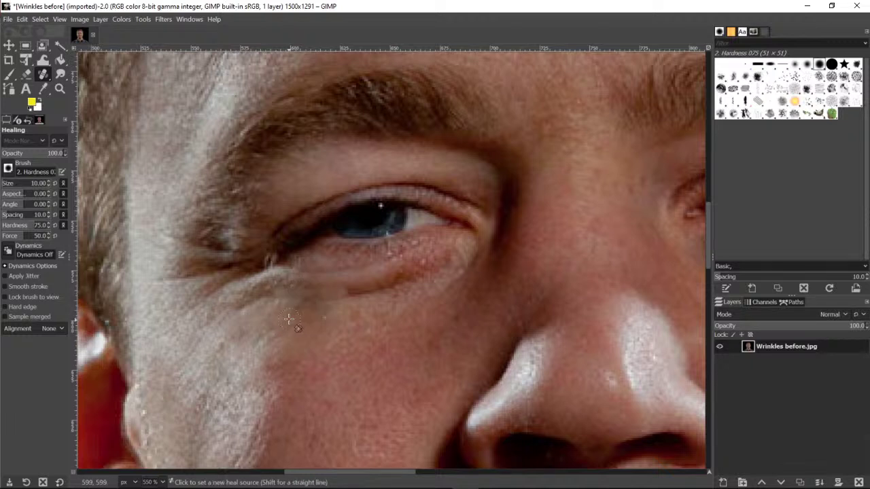
left_click(289, 318, "ctrl")
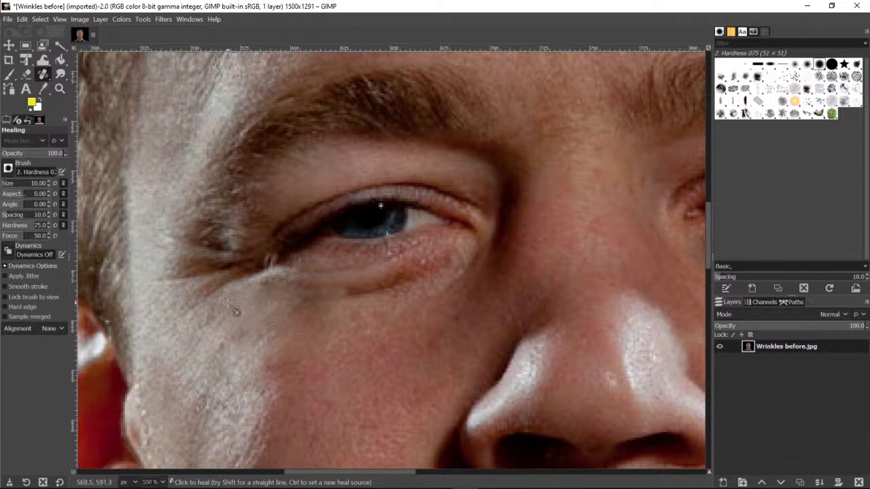
key("ctrl")
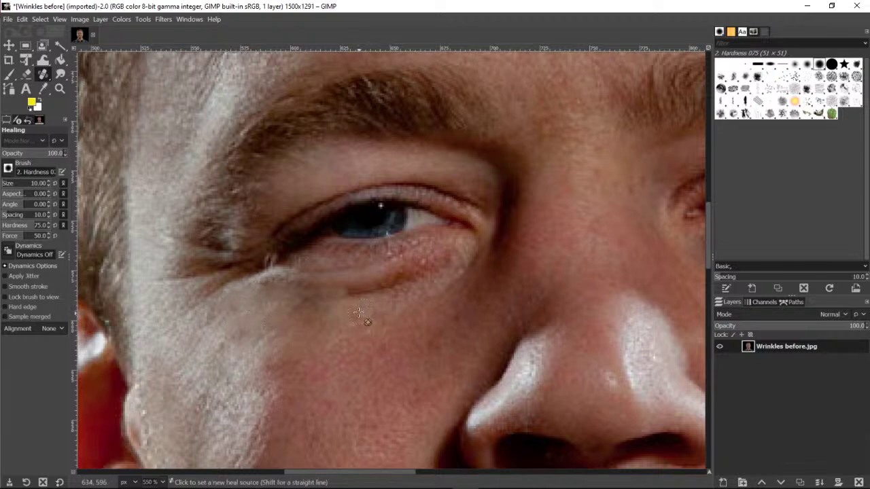
left_click(358, 314, "ctrl")
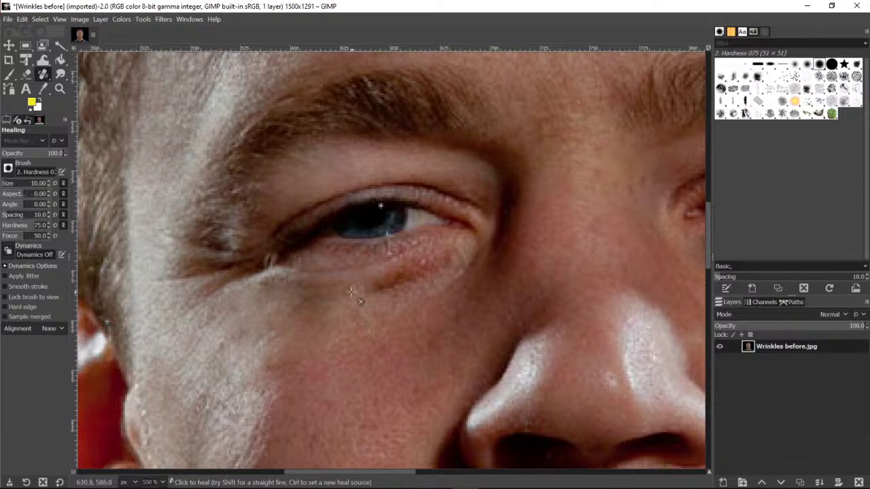
left_click_drag(363, 292, 401, 282)
left_click(324, 313, "ctrl")
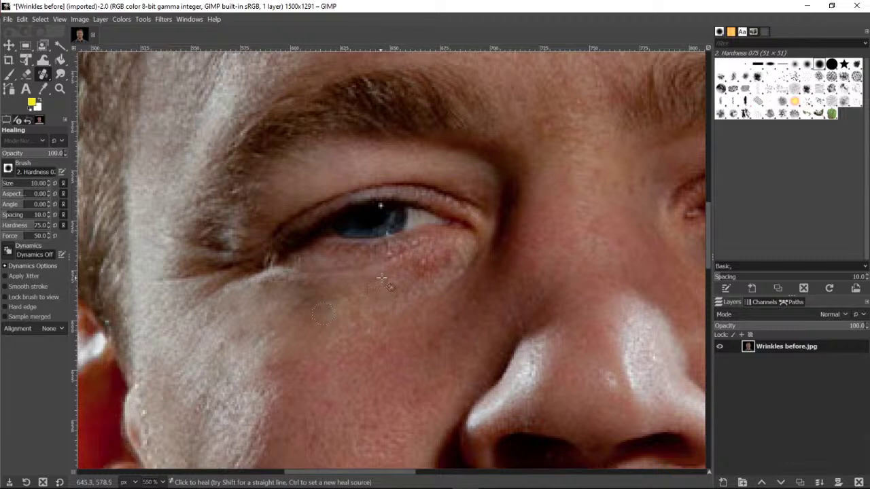
left_click(386, 311, "ctrl")
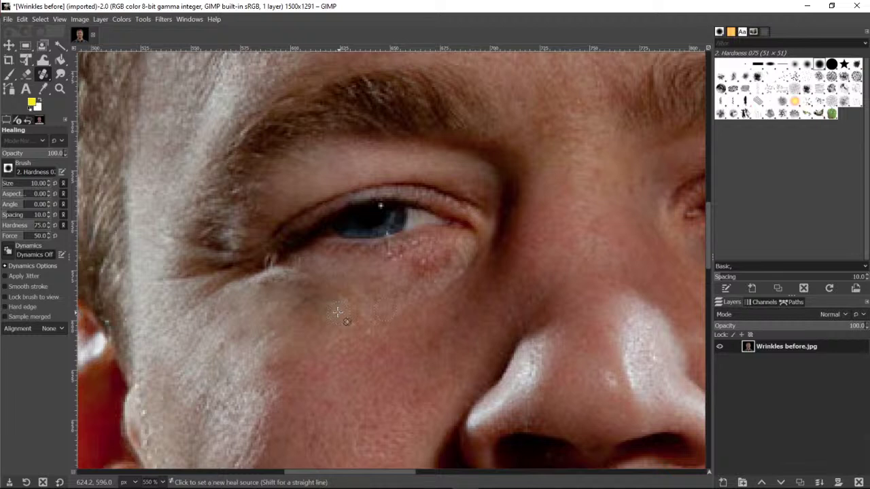
left_click(272, 280)
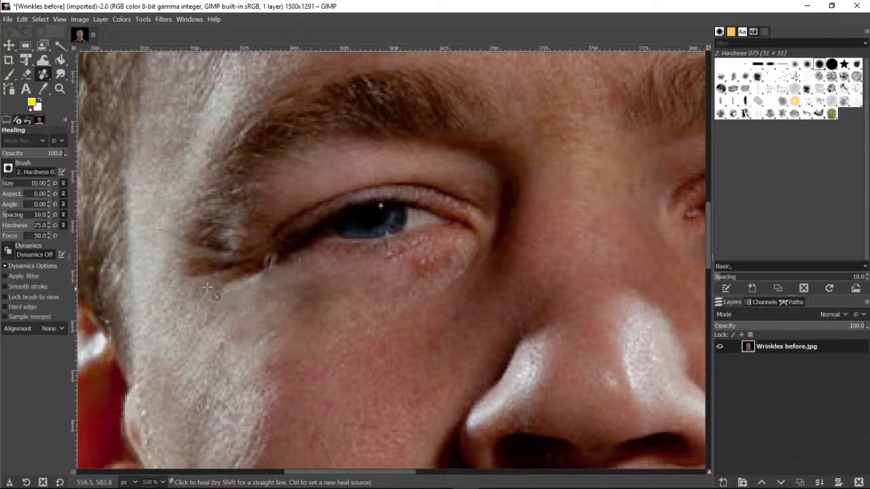
Heal wrinkle spots at the eye's outer corner, then undo the last two healing strokes.
left_click(157, 257, "ctrl")
left_click(202, 232)
left_click(191, 259)
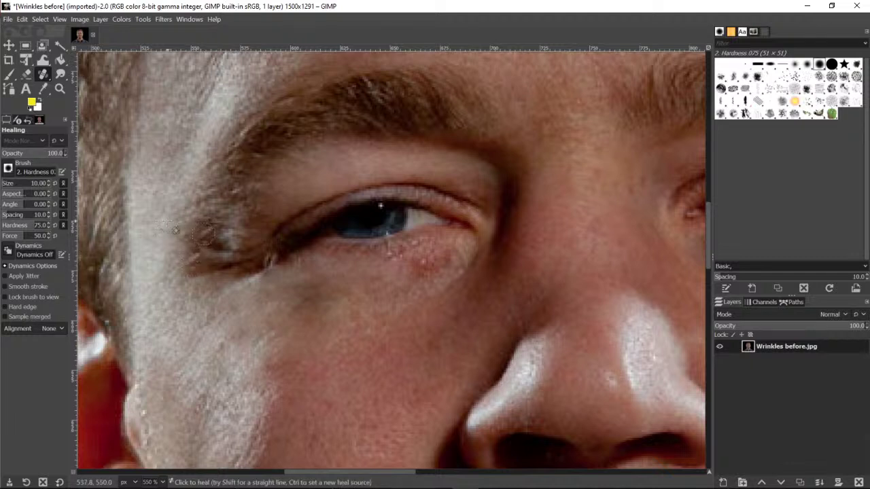
left_click(23, 19)
left_click(23, 26)
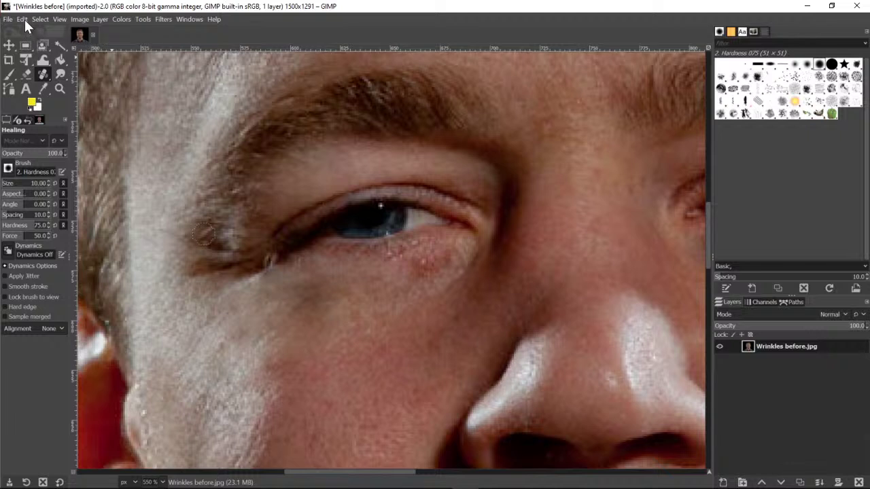
left_click(24, 19)
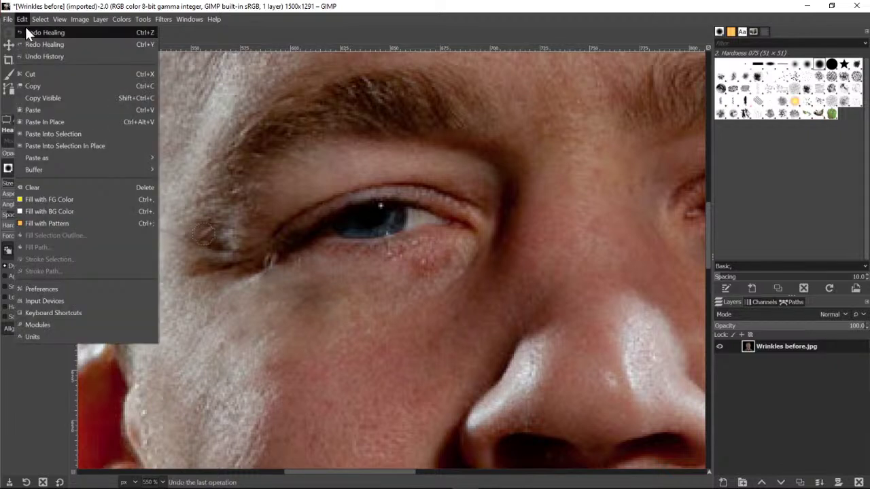
left_click(25, 26)
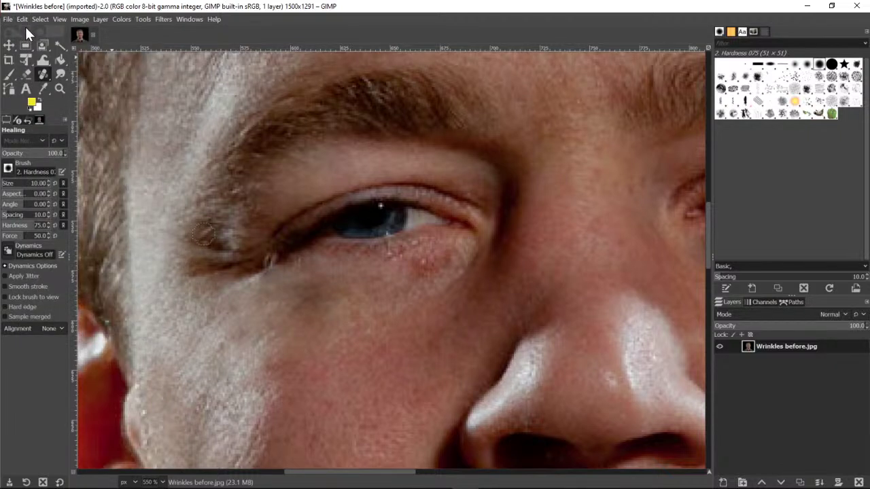
Resample skin beside the eye corner and blend the dark patch and eyelid crease.
left_click(165, 246, "ctrl")
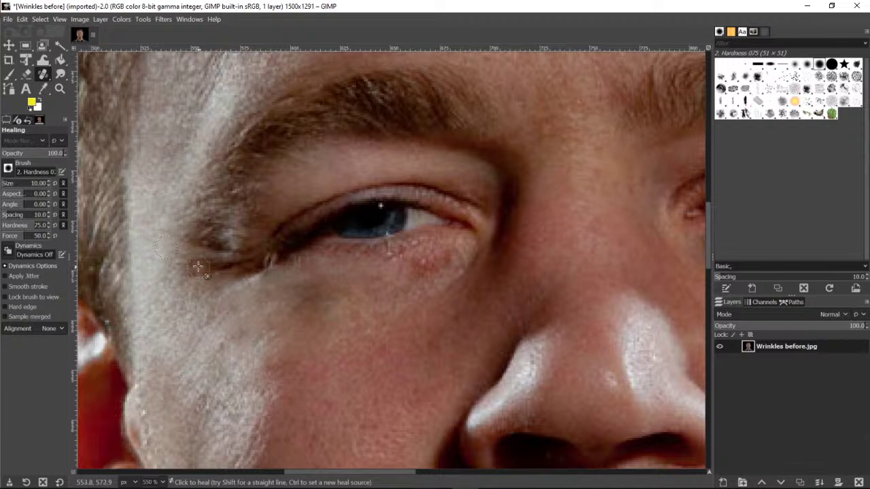
left_click(199, 267)
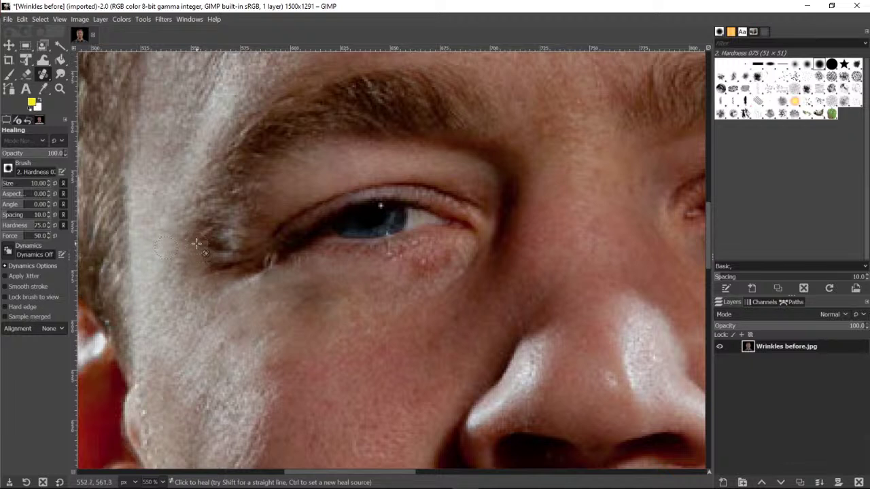
mouse_move(195, 238)
left_mouse_down()
mouse_move(204, 248)
mouse_move(204, 229)
mouse_move(208, 271)
mouse_move(198, 286)
mouse_move(218, 251)
mouse_move(230, 266)
mouse_move(219, 252)
mouse_move(222, 259)
left_mouse_up()
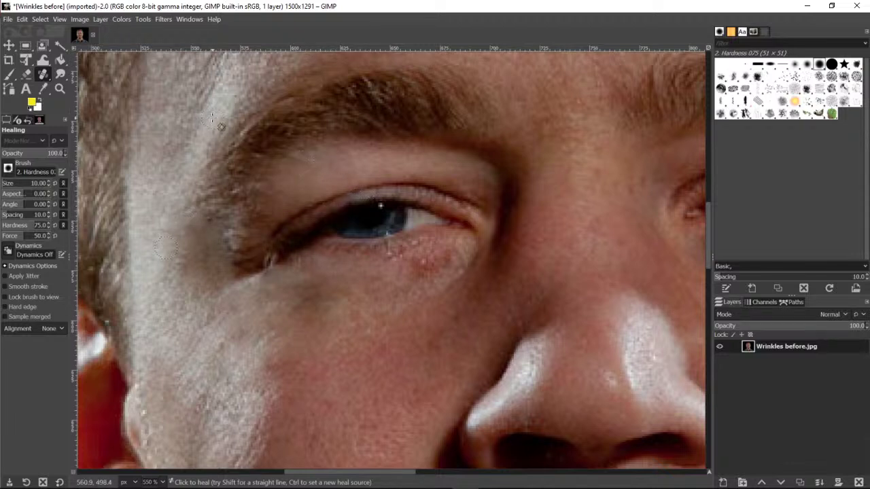
Zoom out to view the whole face.
left_click(60, 91)
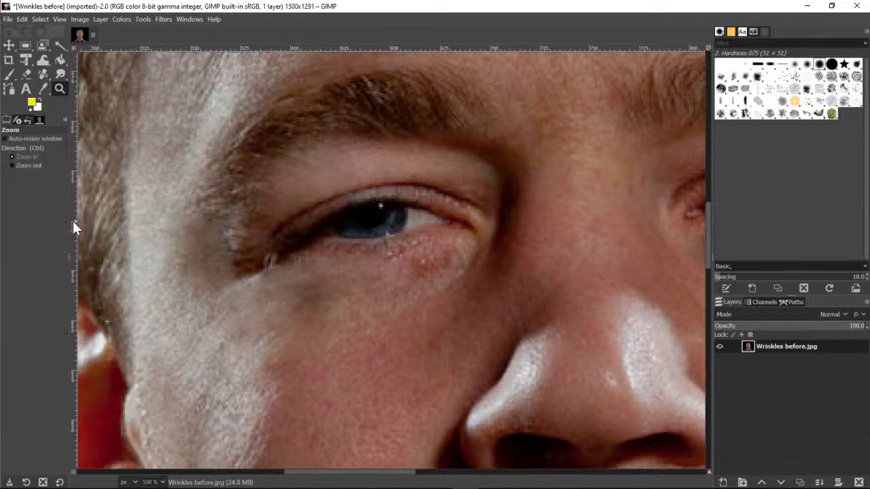
left_click(425, 212)
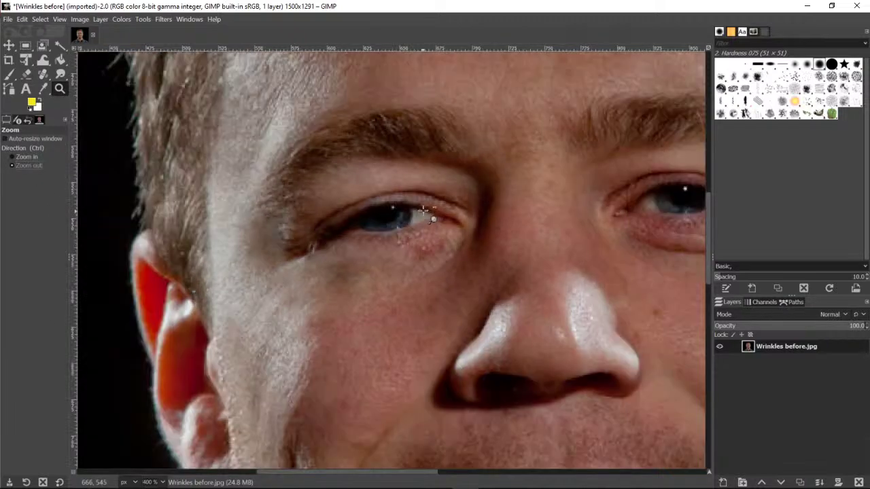
left_click(475, 197)
left_click(535, 195)
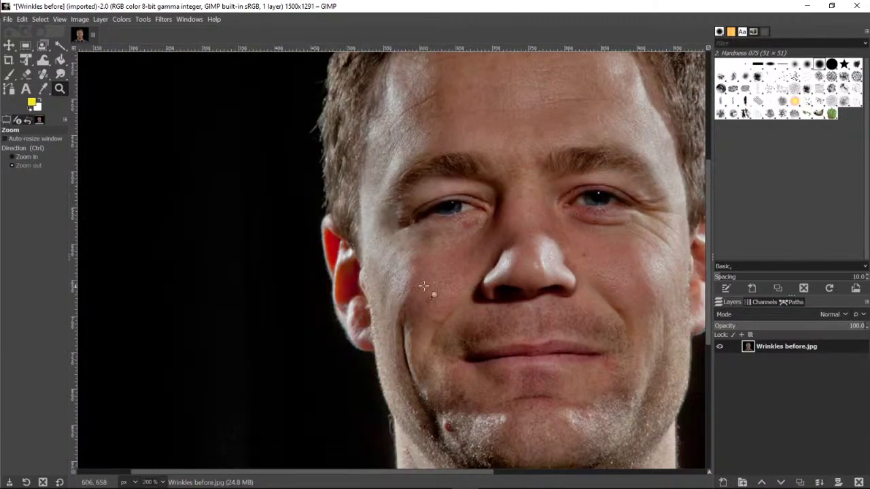
left_click_drag(240, 469, 363, 469)
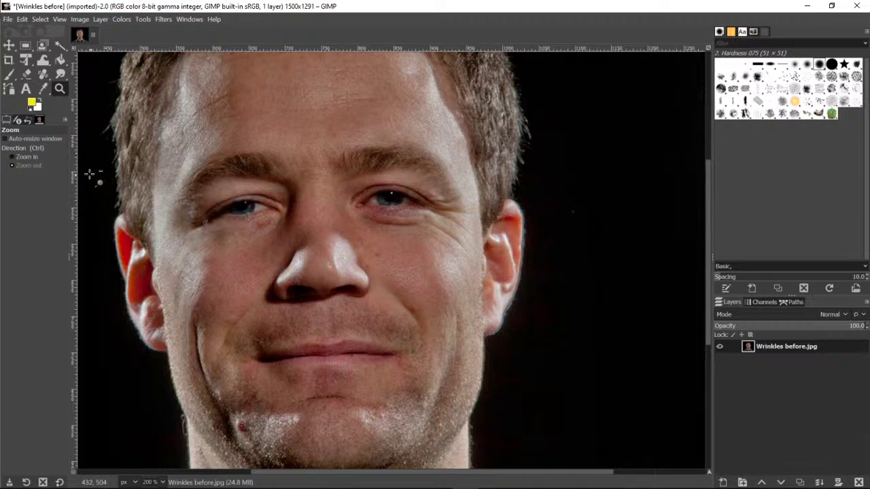
Zoom in to 400% on the forehead above the eyebrows.
left_click(29, 157)
left_click(311, 204)
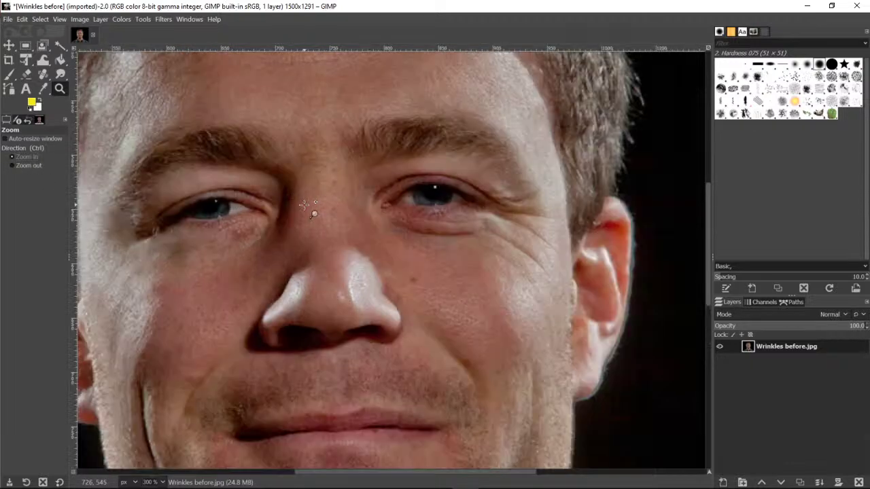
left_click_drag(380, 474, 362, 477)
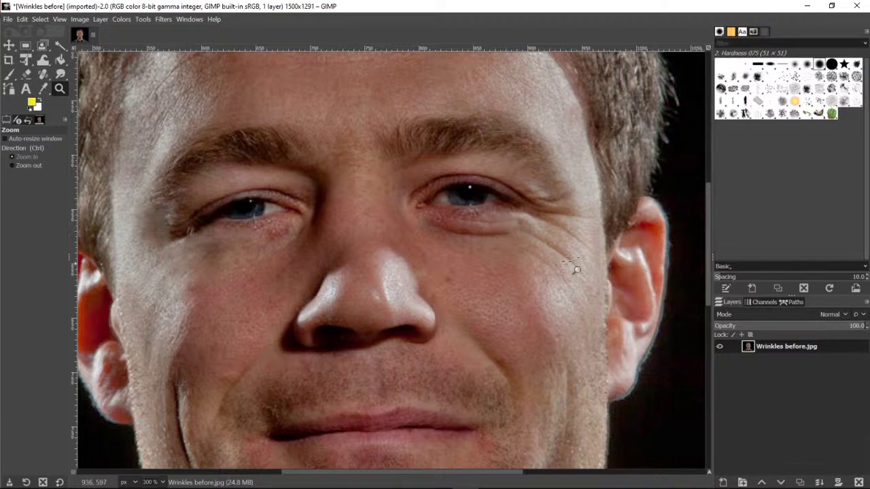
scroll(368, 253, "up", 3)
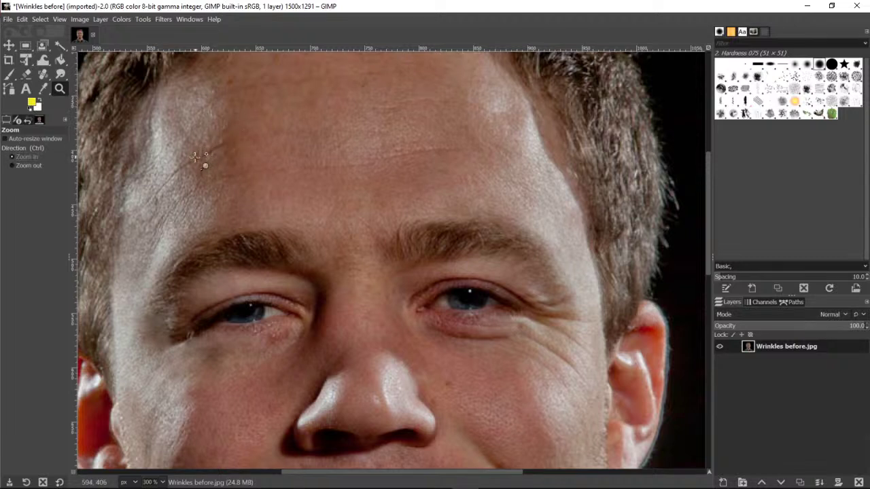
left_click(204, 154)
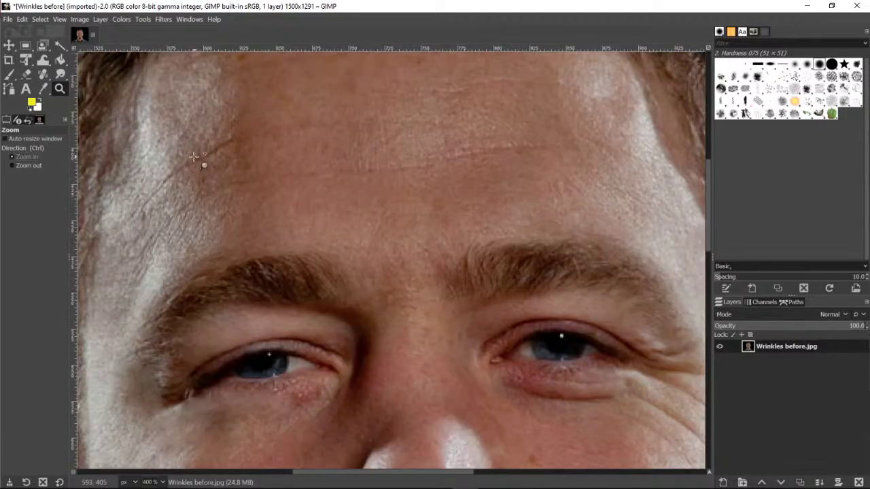
Reselect the Healing tool, sample forehead skin, and smooth the first forehead wrinkle.
left_click(43, 74)
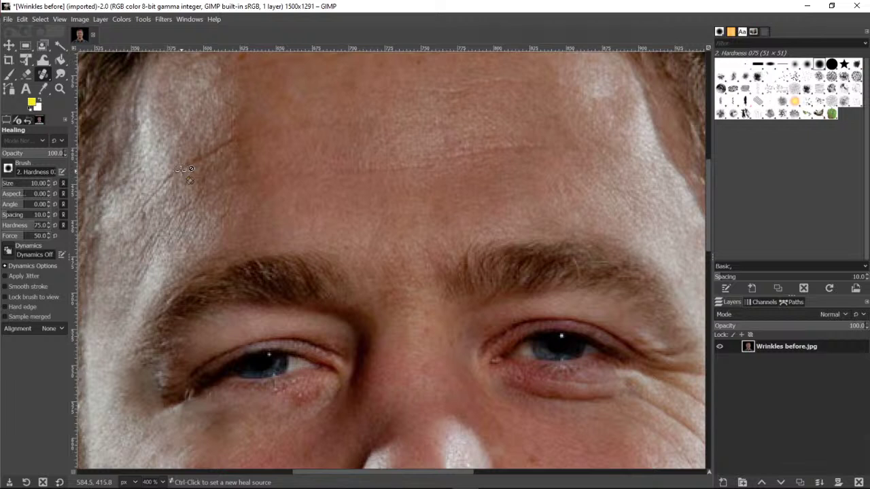
left_click(171, 176, "ctrl")
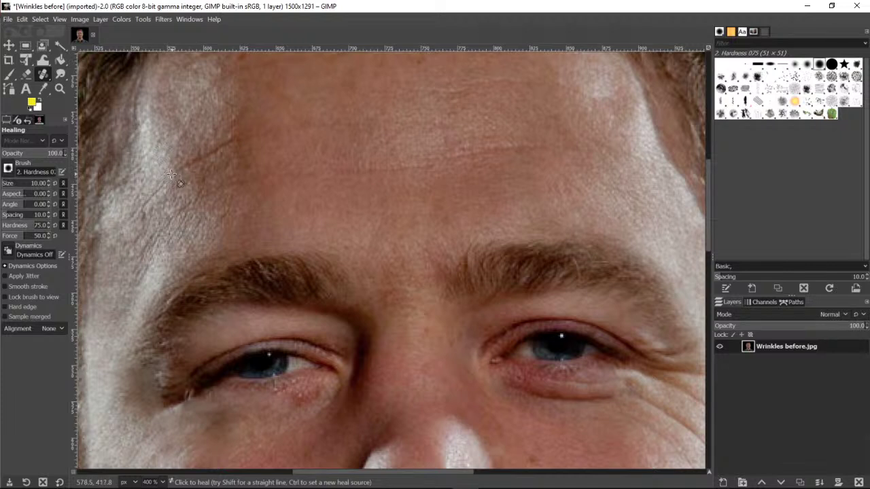
left_click_drag(170, 174, 255, 138)
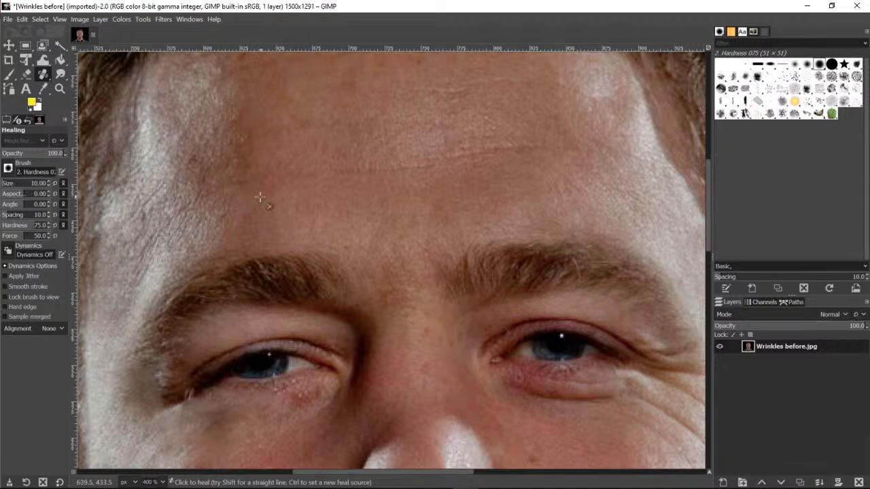
Resample forehead skin and heal the remaining forehead wrinkle lines.
key("ctrl")
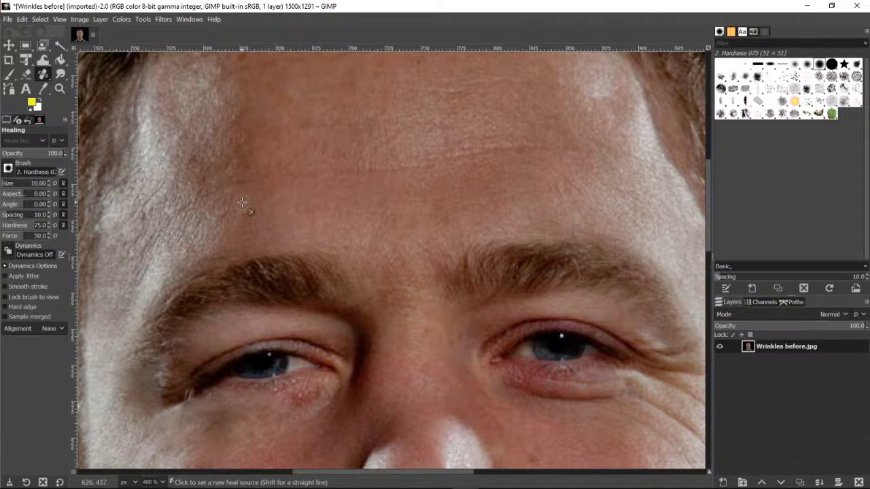
left_click(242, 203, "ctrl")
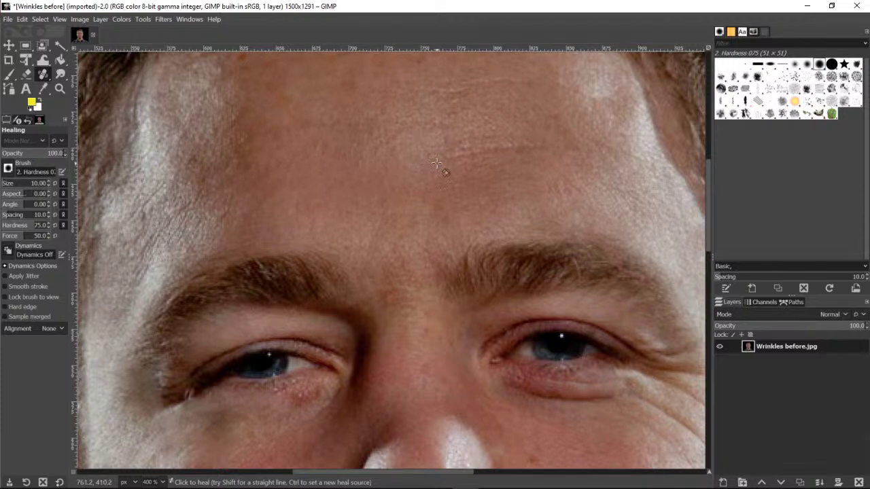
left_click_drag(436, 163, 555, 146)
scroll(428, 227, "up", 3)
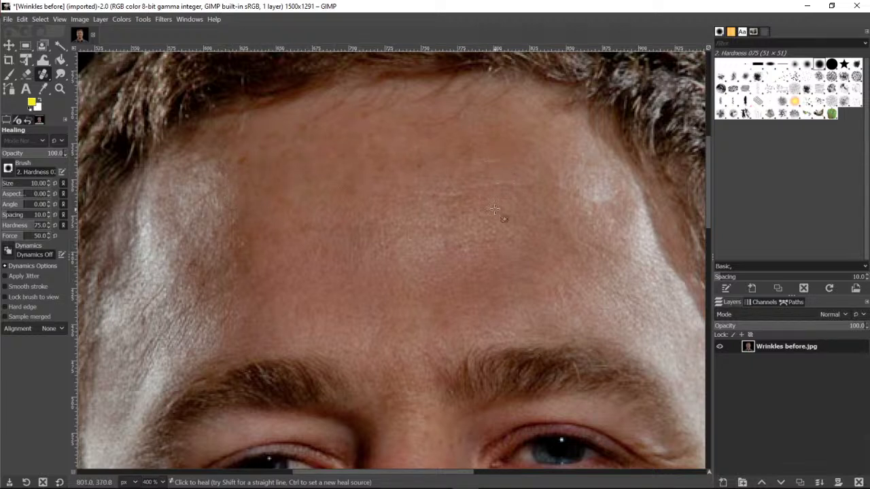
left_click(476, 221, "ctrl")
scroll(386, 267, "down", 5)
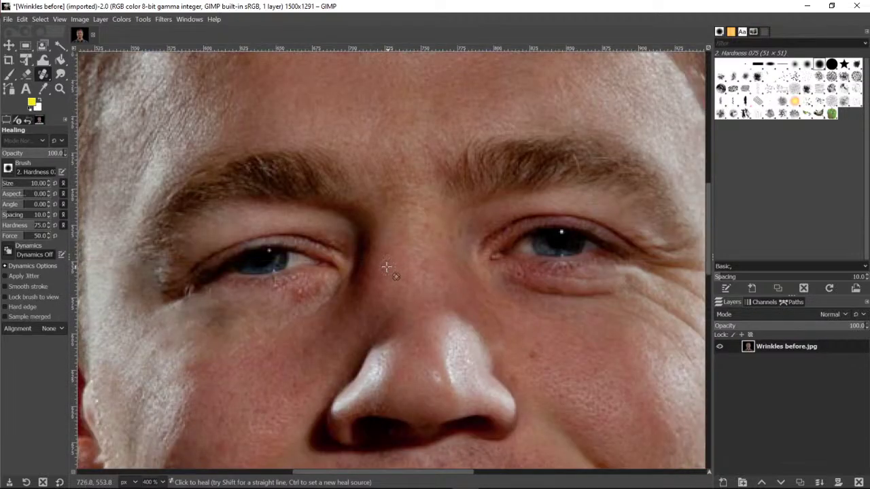
Zoom out and scroll around the face to locate the chin.
left_click(60, 88)
left_click(28, 166)
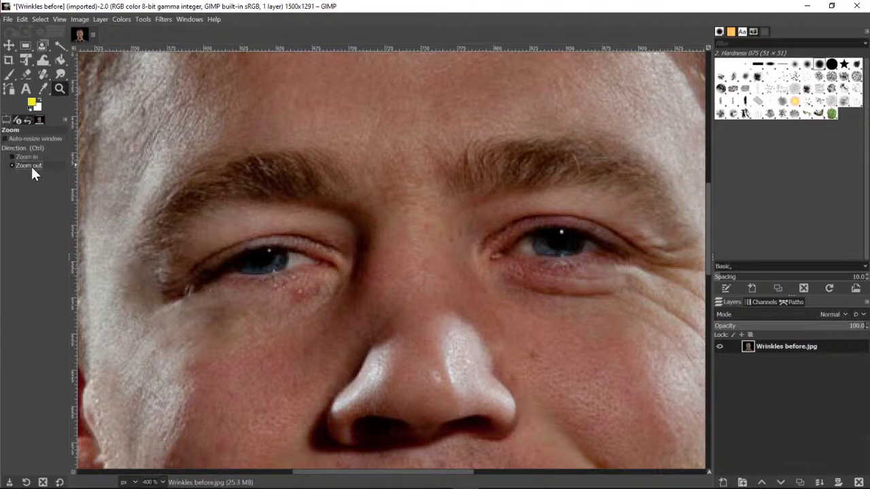
left_click(391, 194)
scroll(471, 268, "up", 5)
scroll(471, 268, "down", 3)
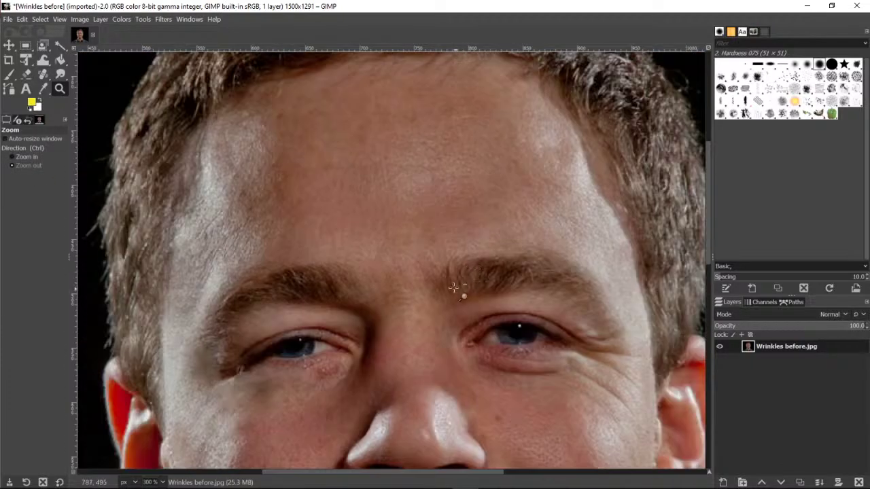
scroll(415, 268, "down", 3)
scroll(405, 269, "up", 3)
scroll(364, 259, "down", 8)
scroll(351, 252, "up", 3)
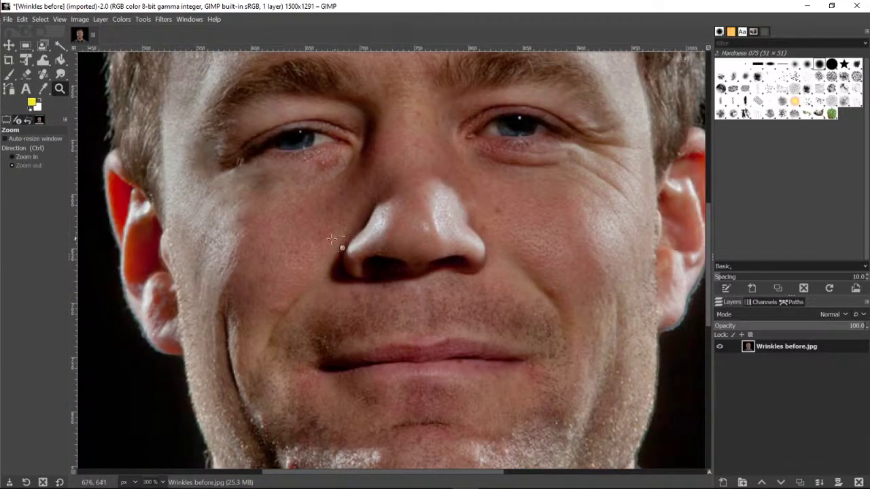
scroll(327, 242, "down", 6)
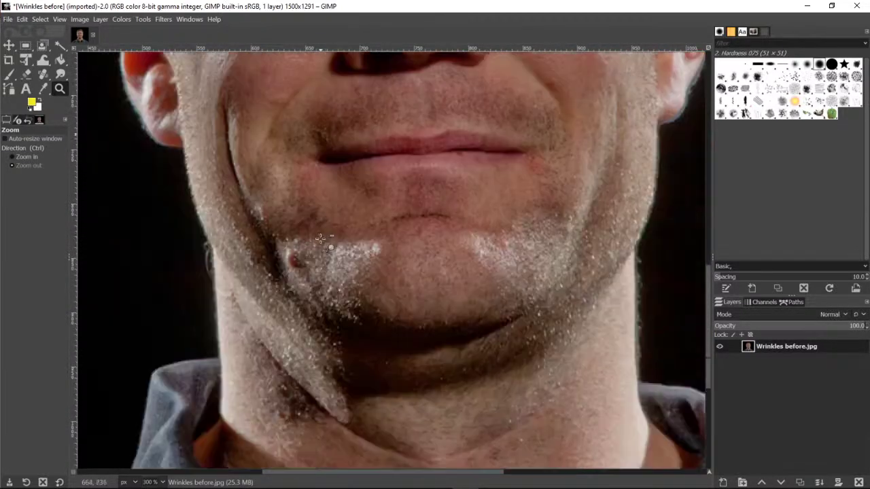
Zoom in step by step on the red mole on the chin.
left_click(32, 157)
left_click(299, 272)
left_click(299, 272)
left_click(297, 275)
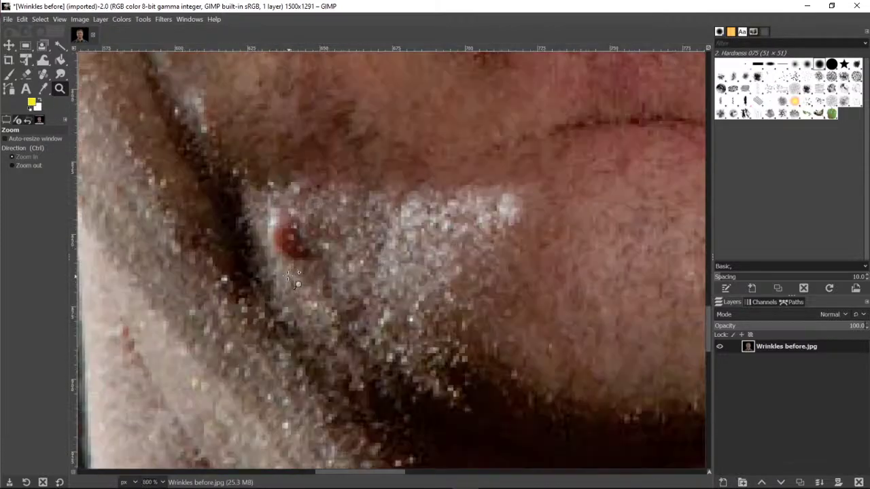
left_click(298, 285)
scroll(299, 289, "up", 2)
Read the Healing and Clone tools slide, then switch back to GIMP.
scroll(310, 302, "down", 2)
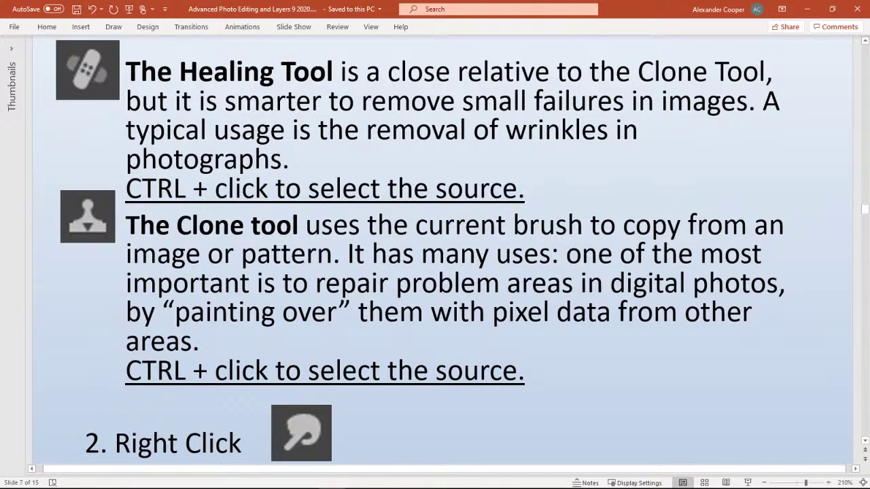
key("alt+Tab")
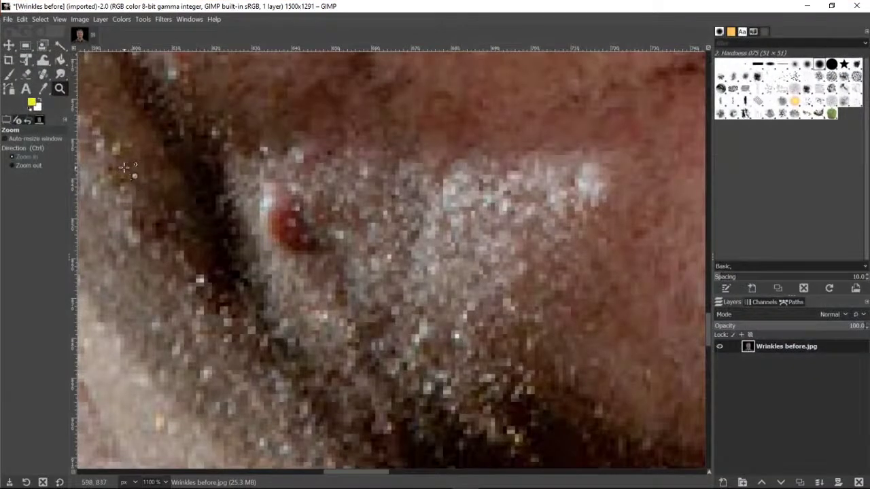
Switch to the Clone tool, sample clean skin, and paint it over the chin mole.
right_click(42, 71)
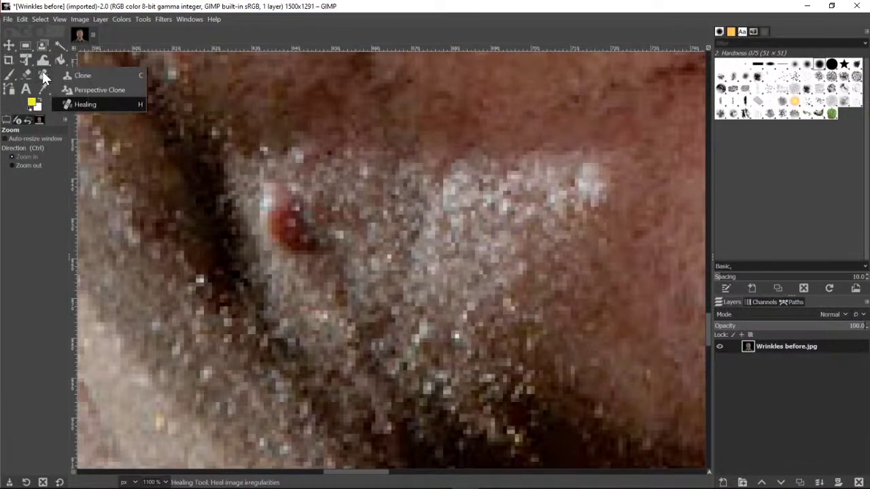
left_click(76, 76)
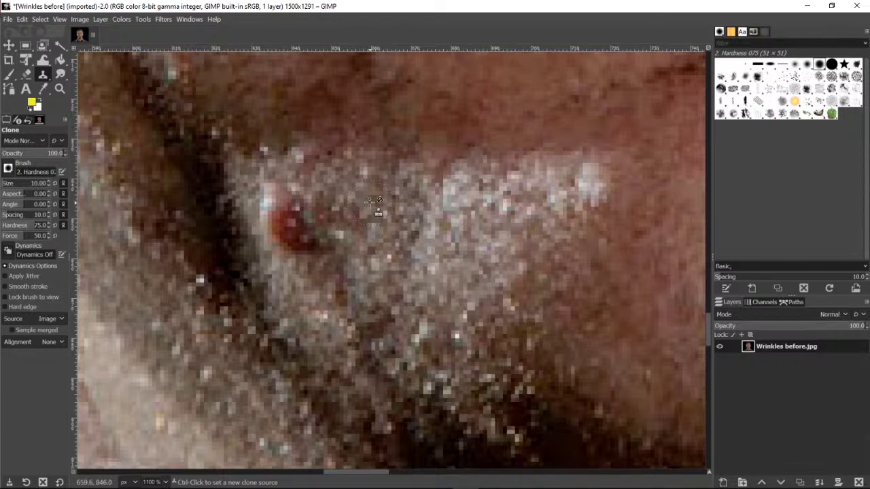
left_click(369, 203, "ctrl")
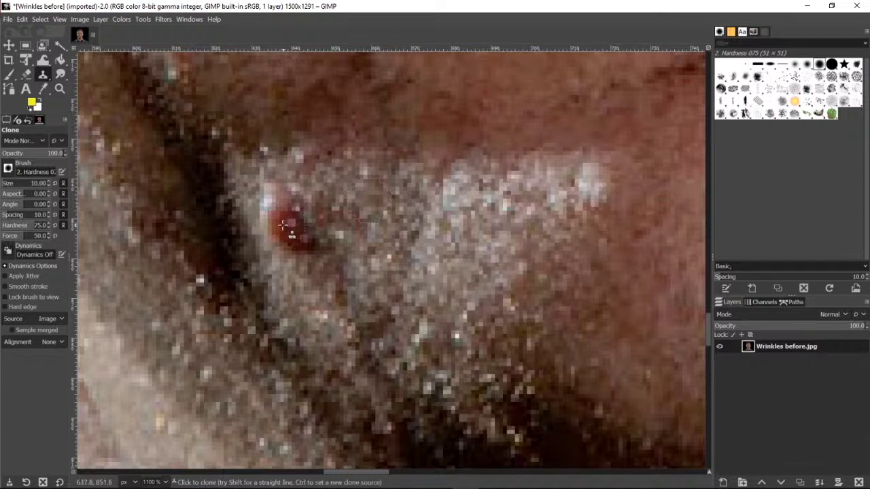
mouse_move(281, 225)
left_mouse_down()
mouse_move(278, 200)
mouse_move(283, 233)
left_mouse_up()
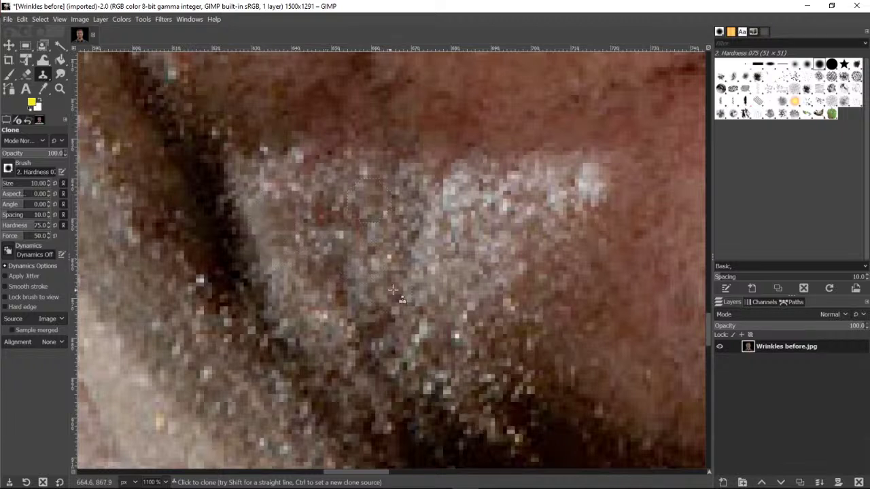
left_click(59, 89)
left_click(29, 165)
Zoom out from the chin close-up until the whole face is visible.
left_click(395, 216)
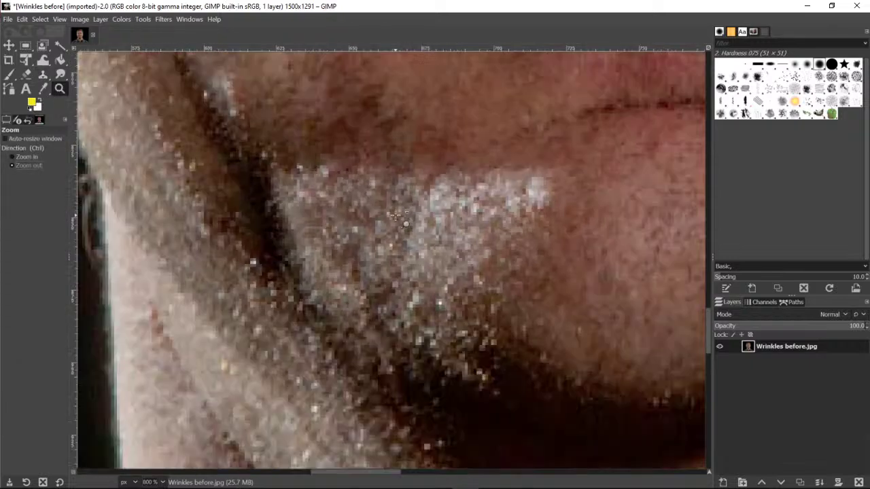
left_click(444, 198)
left_click(478, 195)
scroll(524, 252, "up", 4)
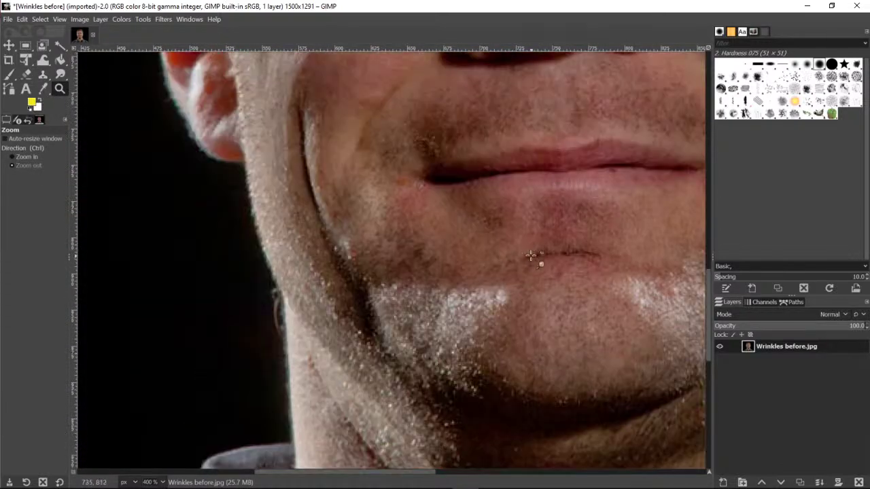
left_click(441, 254)
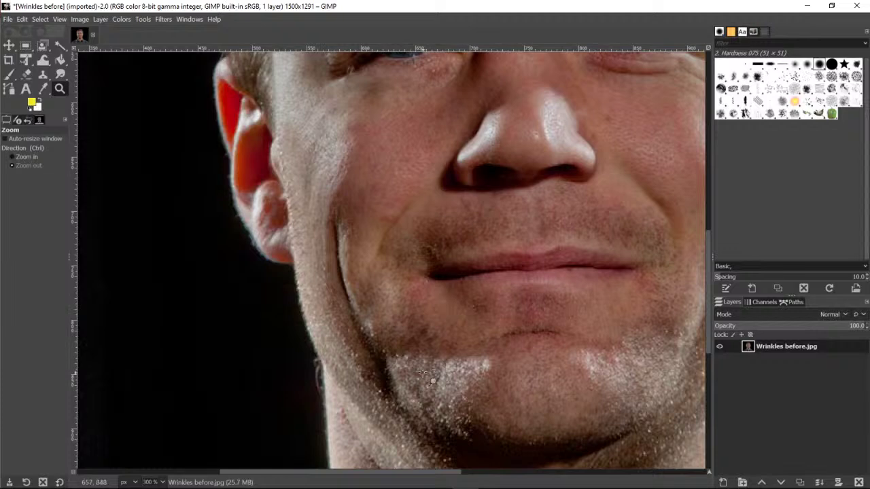
scroll(475, 299, "up", 3)
left_click(466, 288)
scroll(503, 288, "down", 2)
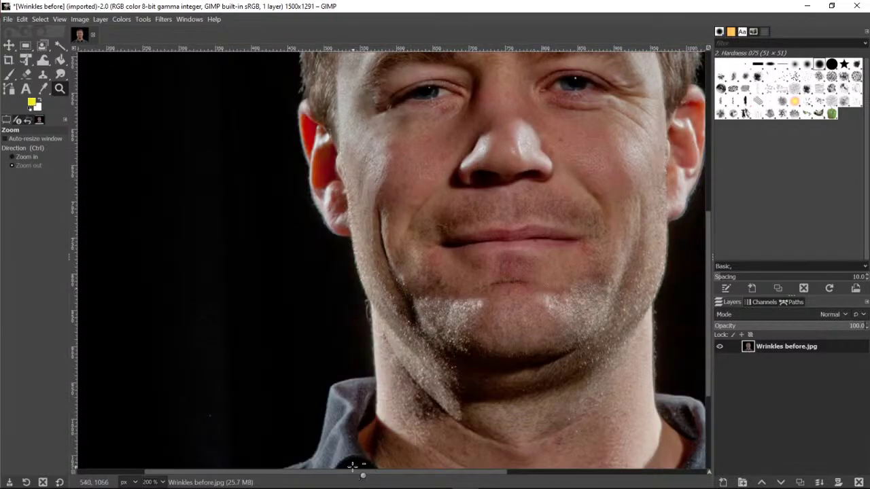
left_click_drag(351, 472, 448, 466)
scroll(401, 305, "up", 3)
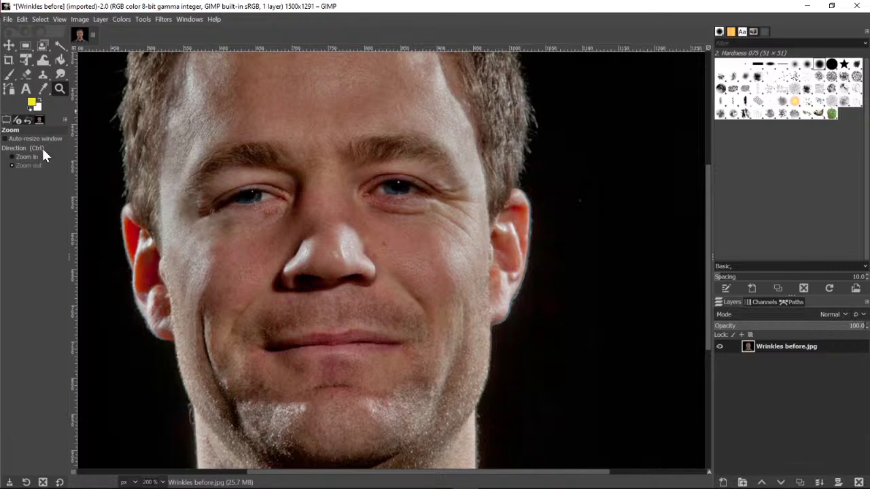
Magnify the lip crease and clone skin from just below it over the crease.
left_click(330, 389)
left_click(330, 390)
left_click(330, 390)
left_click(331, 390)
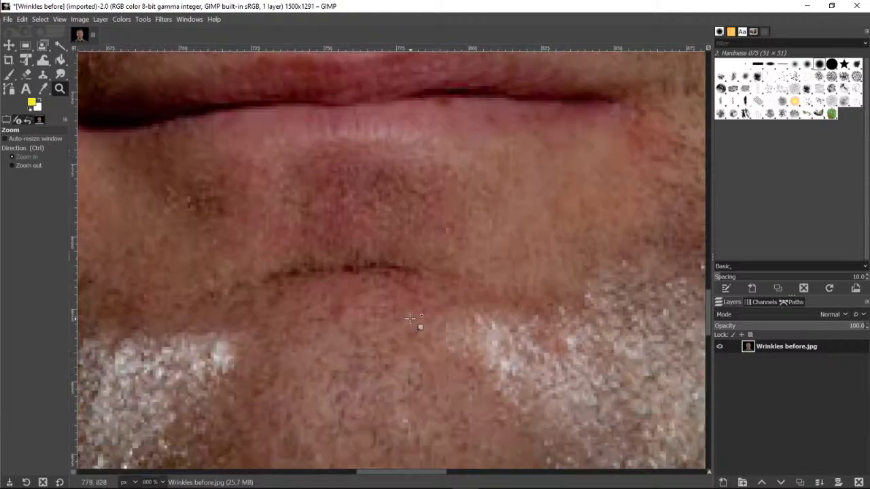
left_click(42, 75)
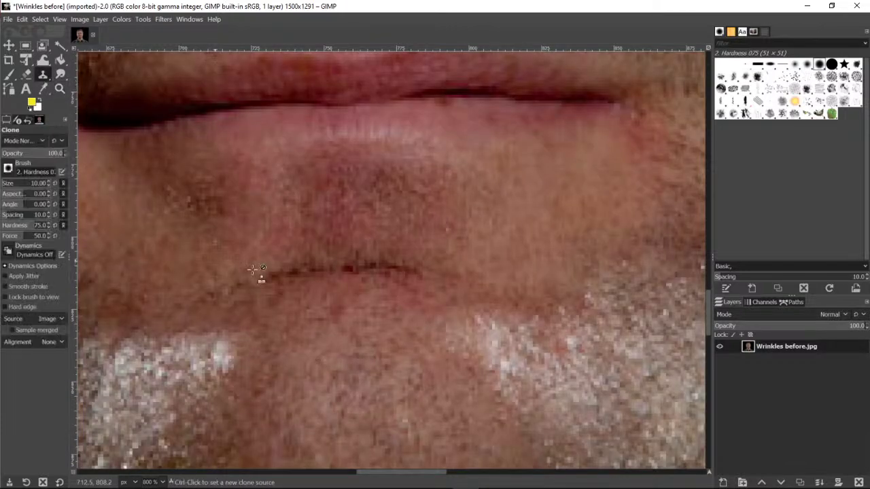
left_click(279, 308, "ctrl")
mouse_move(272, 273)
left_mouse_down()
mouse_move(325, 280)
mouse_move(359, 266)
mouse_move(428, 288)
left_mouse_up()
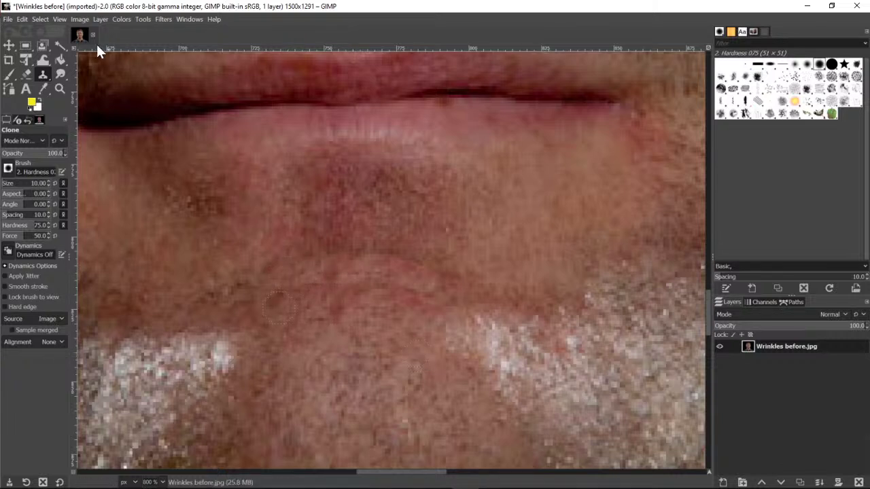
Undo the clone stroke and heal the lip crease in two strokes, sourcing skin below.
left_click(24, 19)
left_click(25, 33)
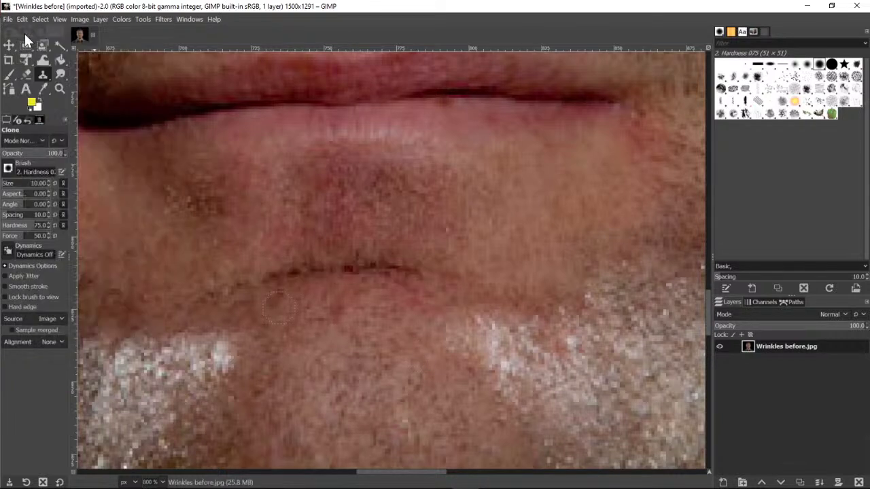
left_click(46, 74)
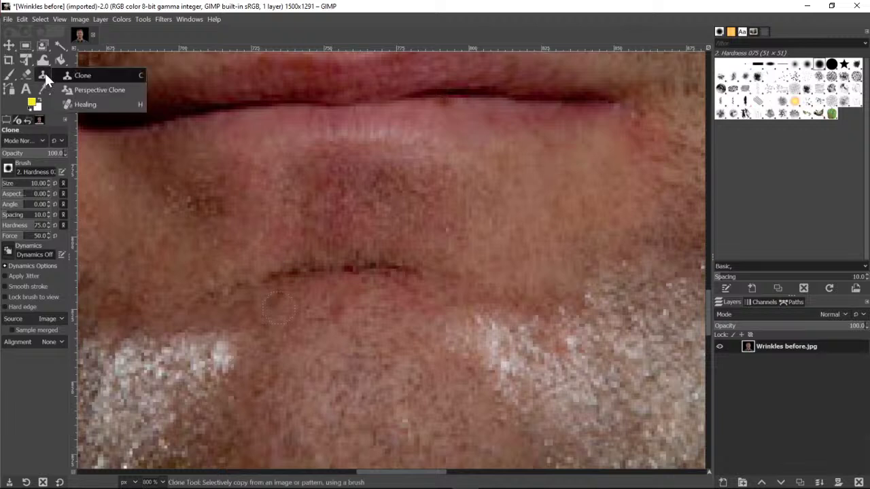
left_click(66, 103)
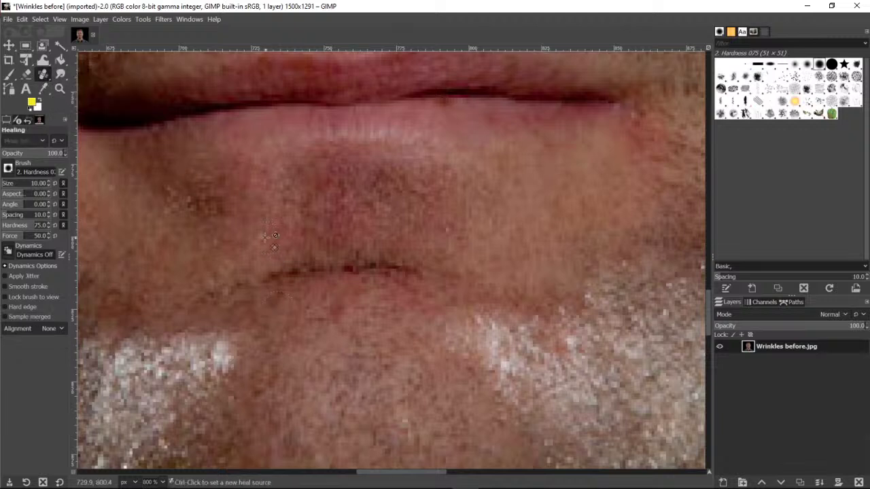
left_click(278, 312, "ctrl")
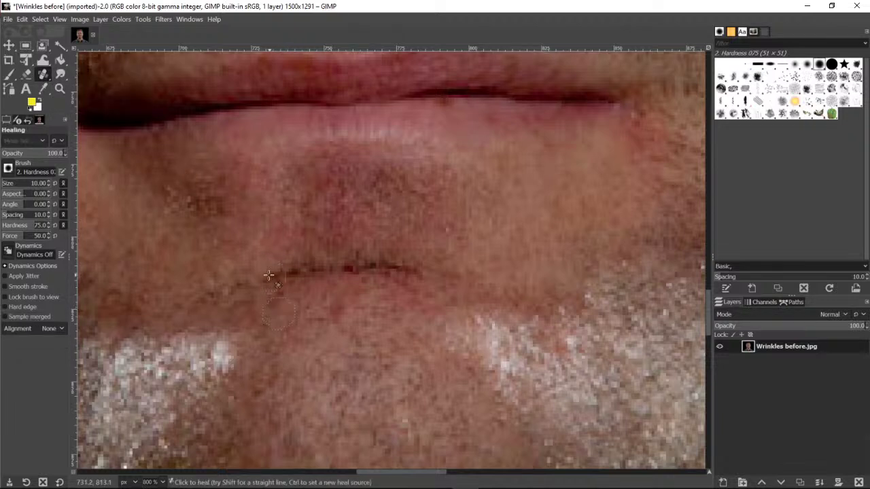
mouse_move(268, 277)
left_mouse_down()
mouse_move(383, 267)
mouse_move(411, 279)
left_mouse_up()
mouse_move(307, 288)
left_mouse_down()
mouse_move(347, 270)
mouse_move(412, 271)
mouse_move(390, 271)
left_mouse_up()
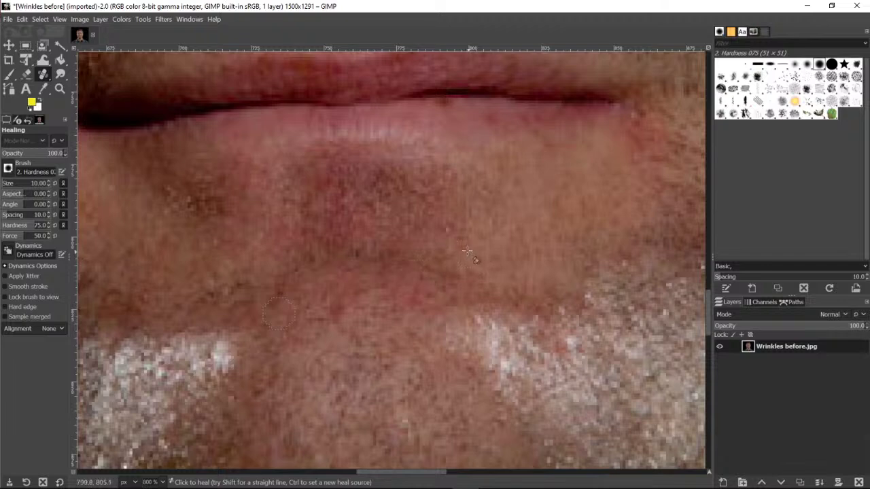
left_click(60, 89)
Zoom out from the lip close-up until the whole portrait fits, then back in to 150%.
left_click(31, 166)
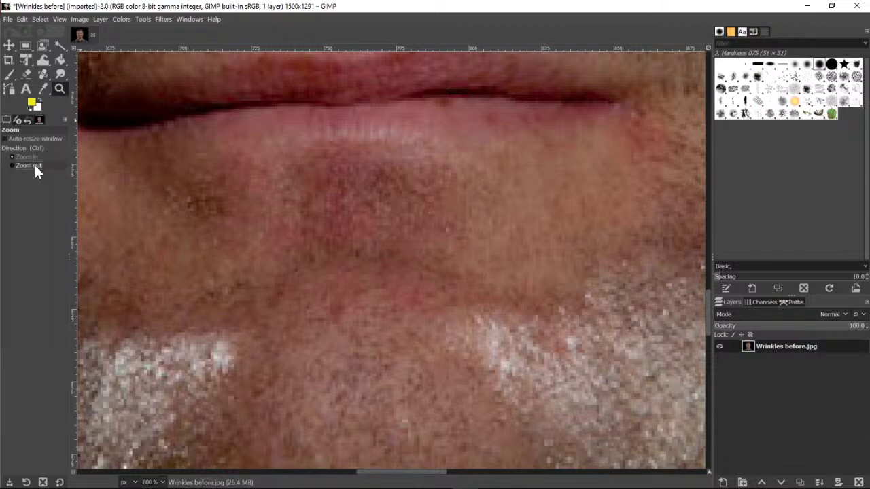
left_click(233, 219)
left_click(307, 223)
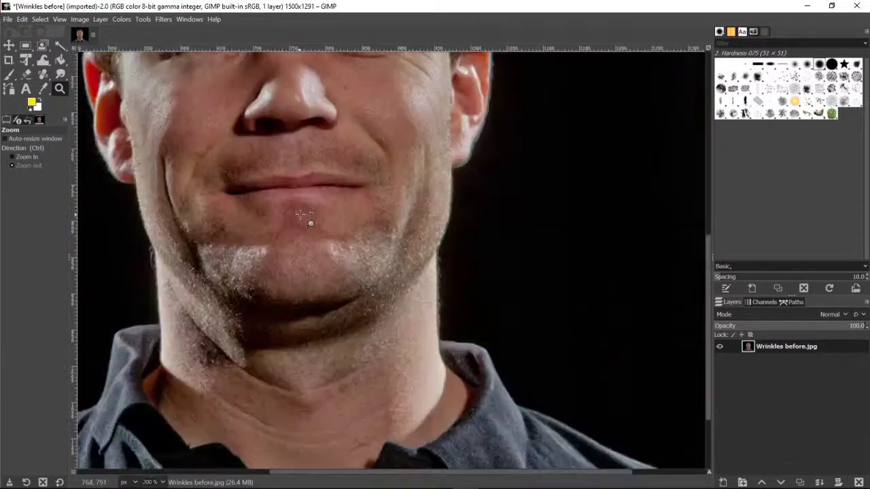
scroll(345, 272, "up", 5)
scroll(320, 269, "down", 3)
scroll(285, 275, "up", 3)
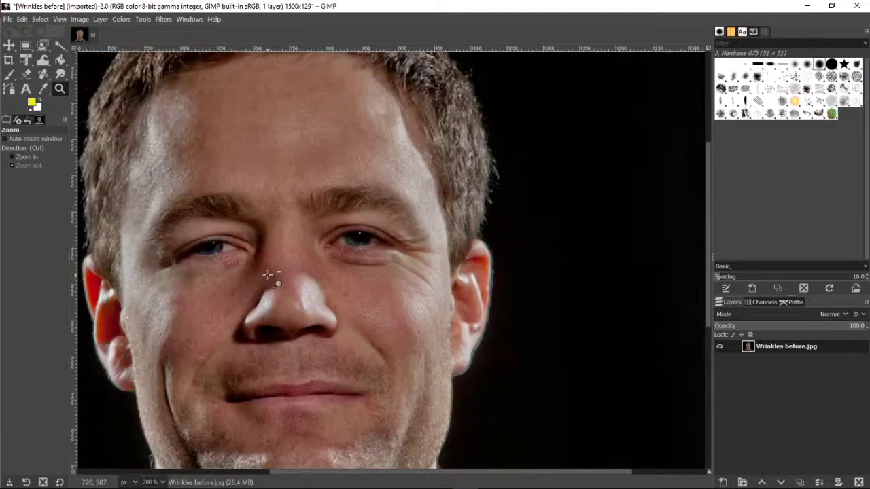
left_click(406, 223)
left_click(310, 216)
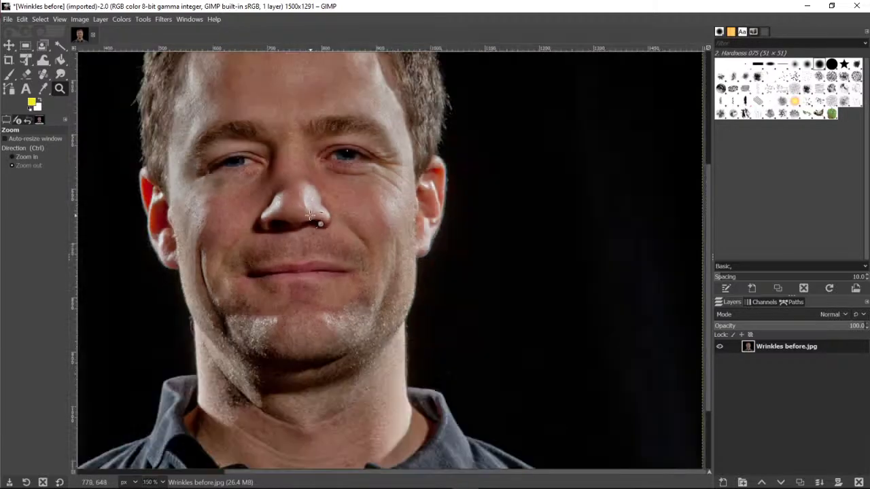
left_click(304, 257)
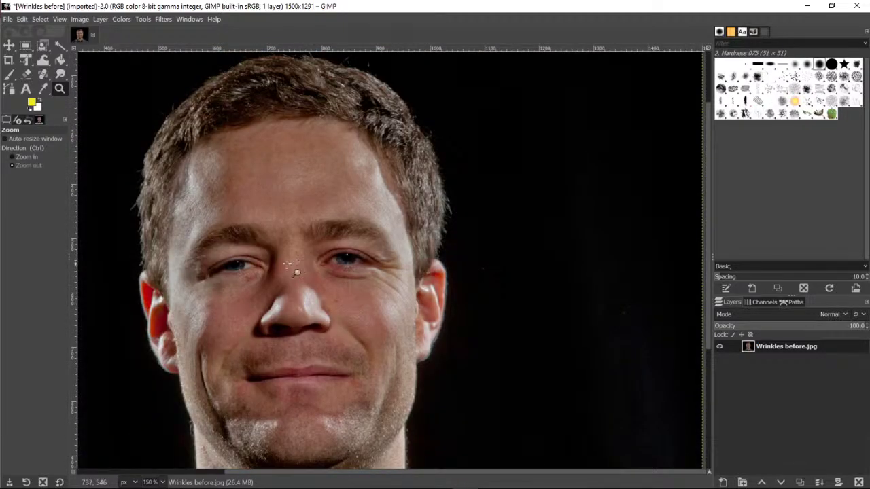
scroll(289, 265, "down", 3)
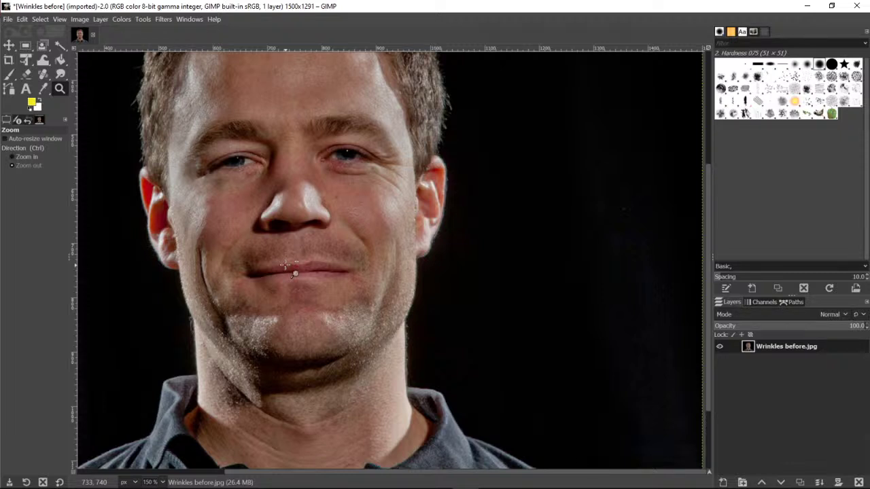
left_click(299, 178)
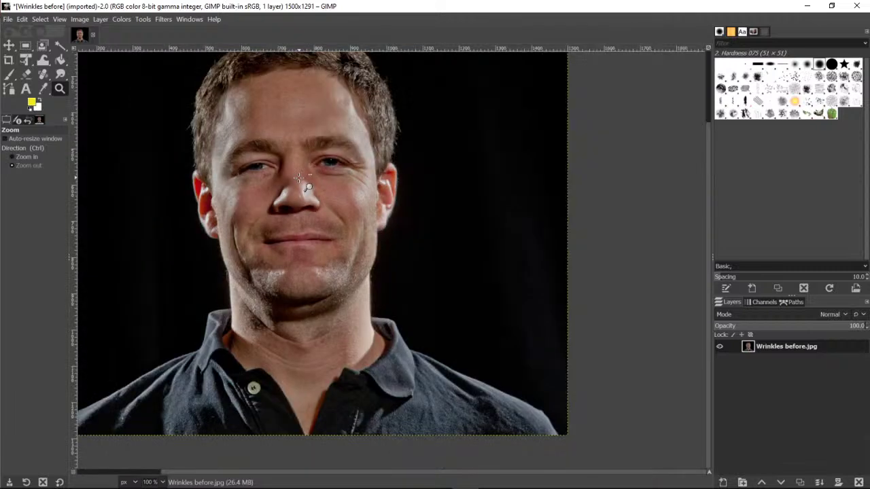
left_click(30, 157)
left_click(231, 163)
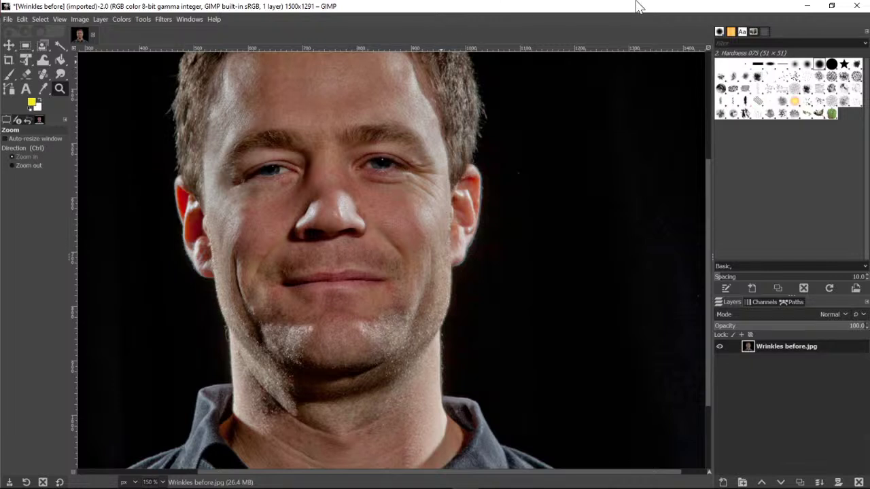
Minimize GIMP to review the Healing and Clone slide in PowerPoint, then return to GIMP.
left_click(807, 5)
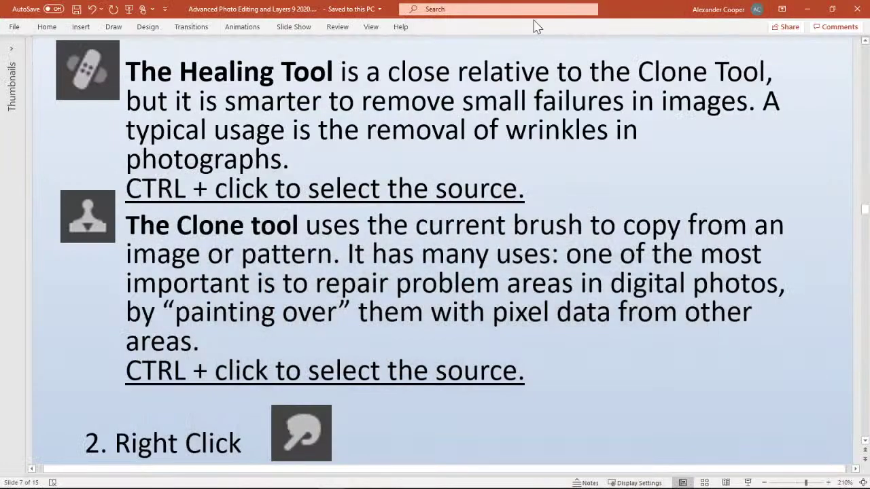
scroll(442, 248, "down", 3)
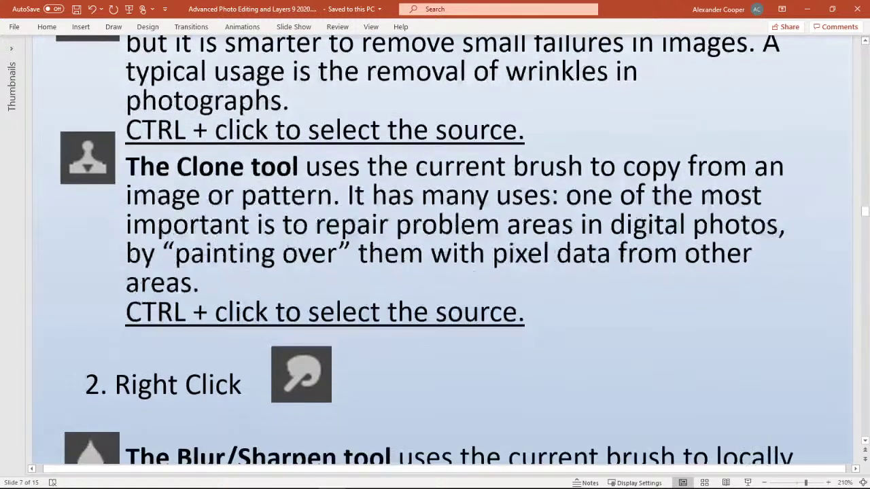
scroll(442, 248, "up", 3)
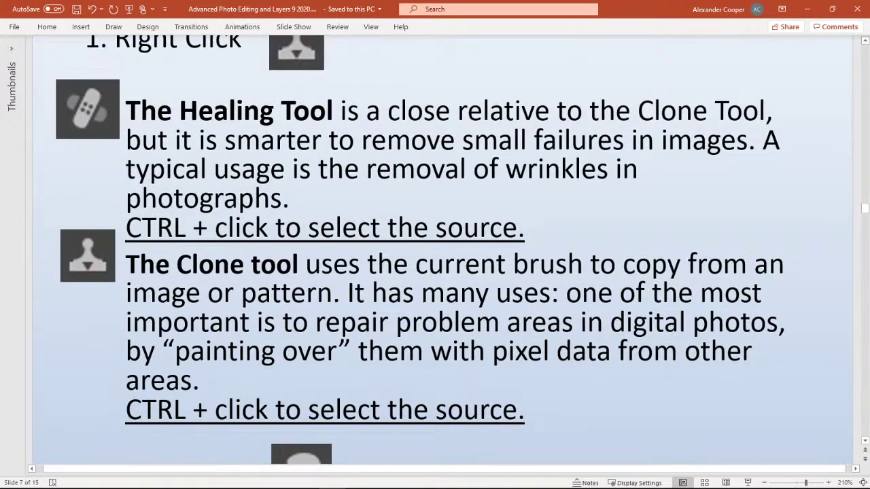
key("alt+Tab")
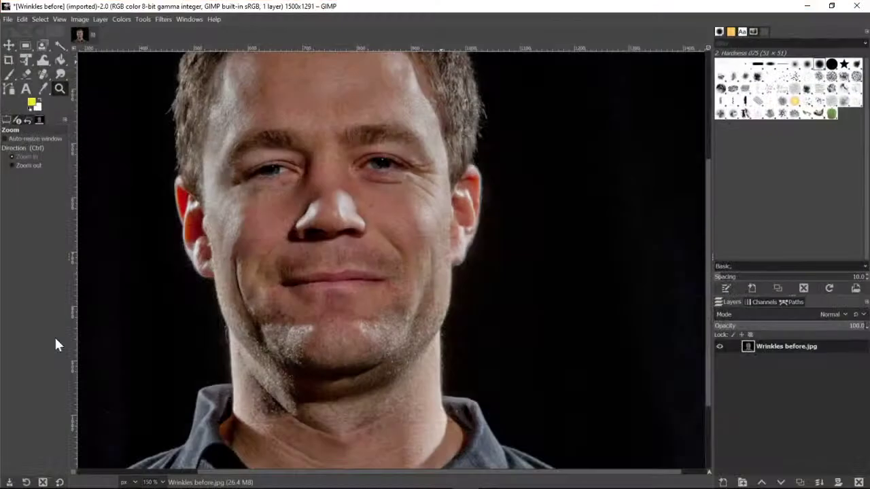
Open Cracks before.jpg through the File > Open Image dialog.
left_click(8, 19)
left_click(18, 56)
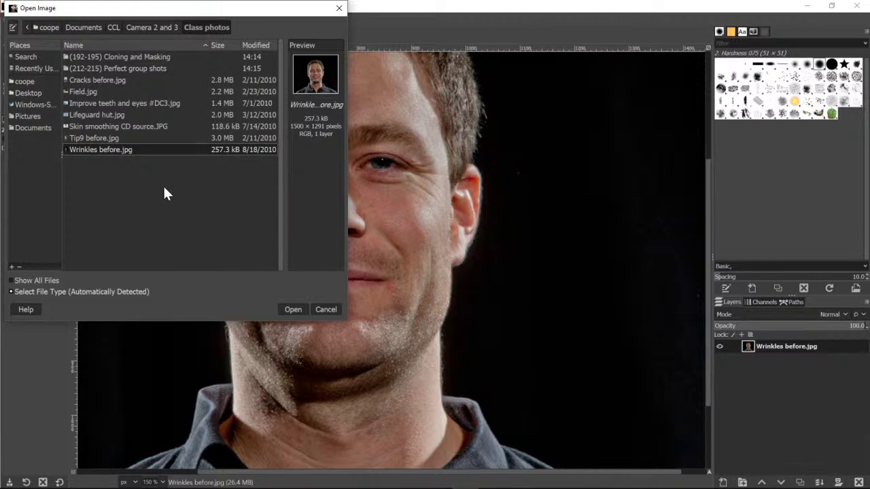
left_click(111, 80)
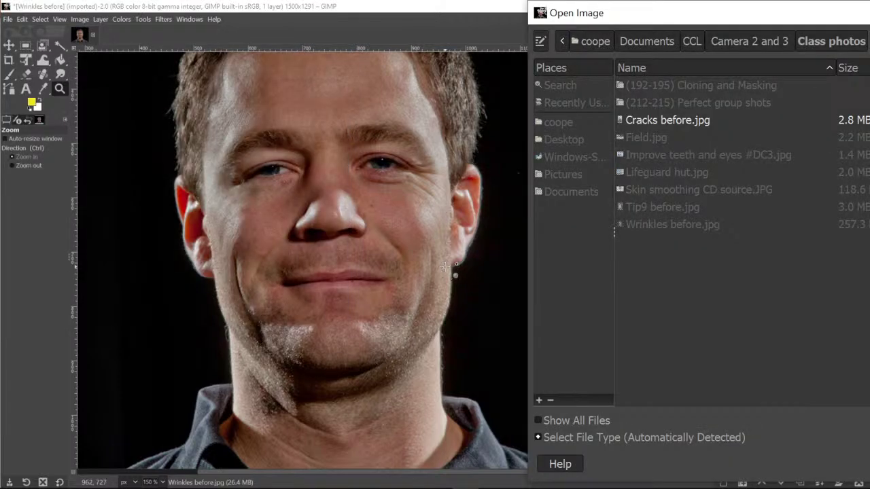
left_click(293, 310)
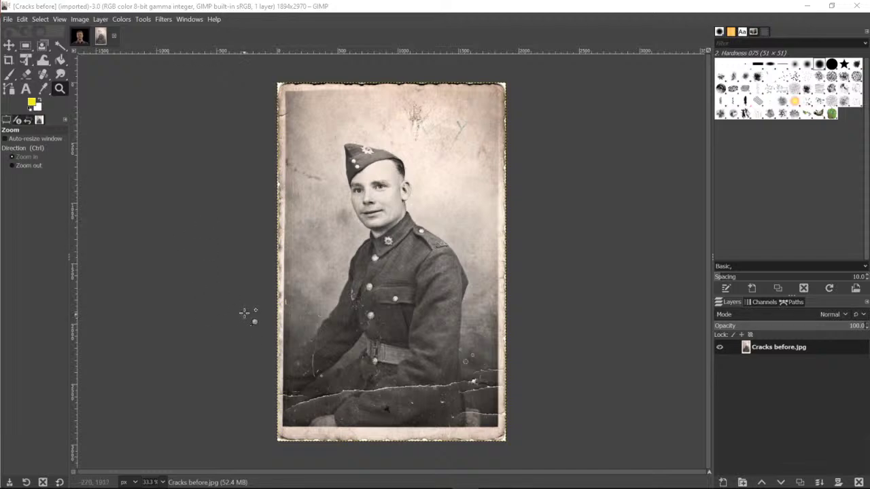
left_click(318, 379)
left_click(319, 375)
left_click(319, 376)
left_click(320, 375)
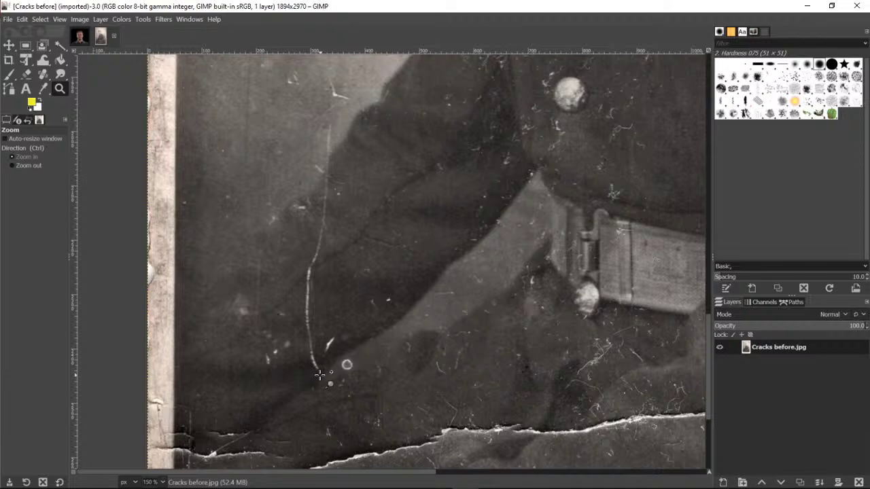
left_click(320, 375)
scroll(300, 362, "down", 6)
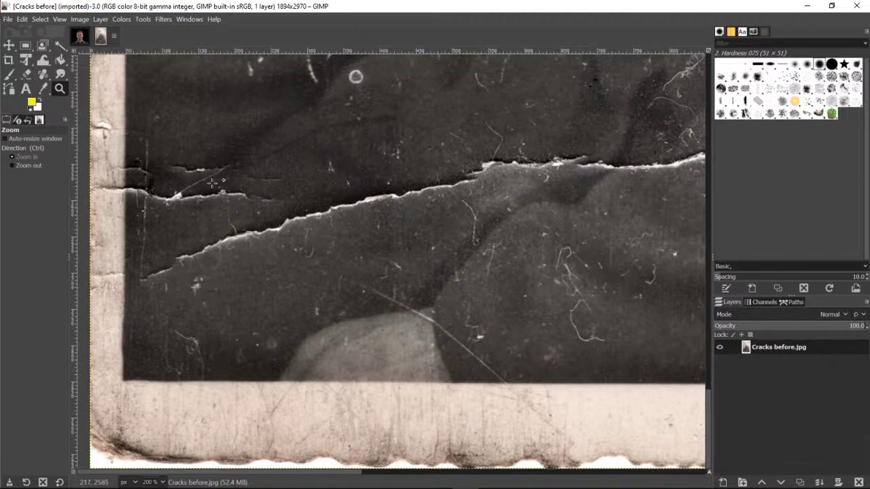
left_click(28, 166)
left_click(444, 193)
scroll(537, 281, "up", 10)
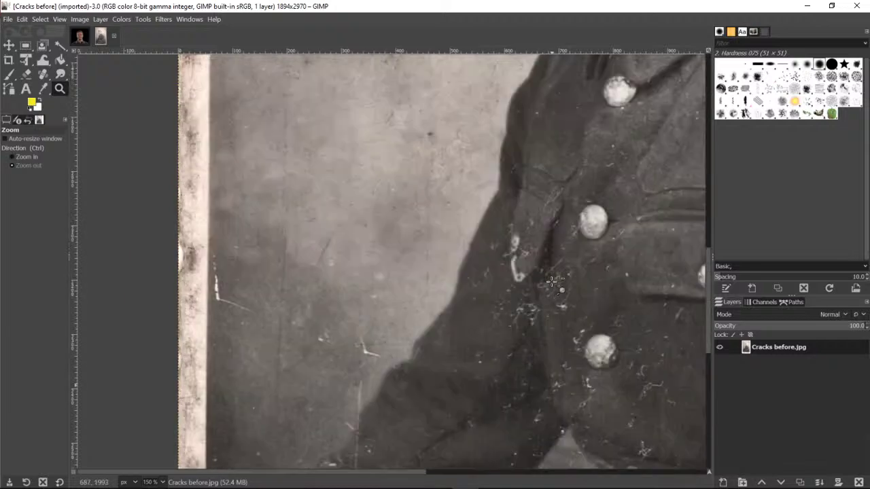
scroll(552, 283, "up", 3)
scroll(454, 241, "up", 3)
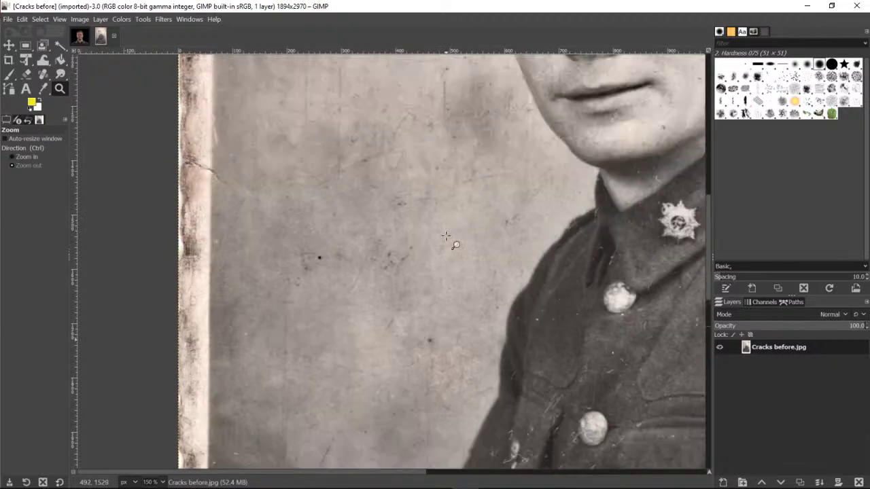
scroll(446, 236, "up", 3)
scroll(415, 194, "up", 3)
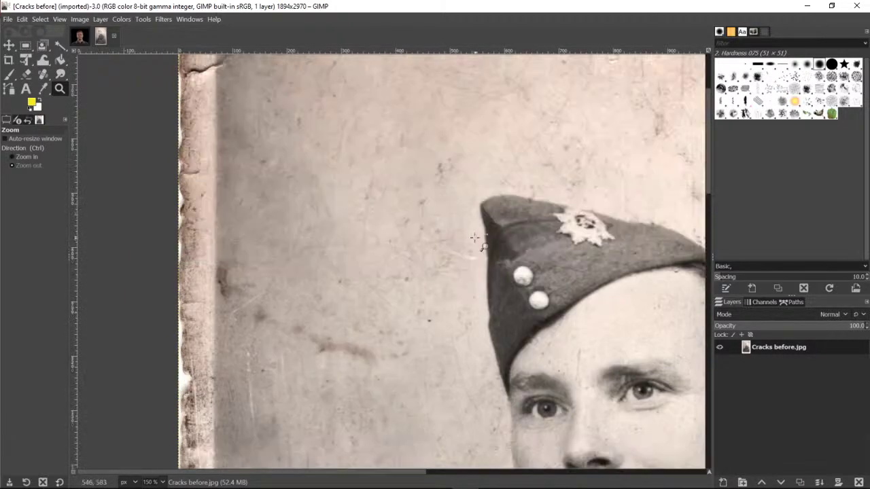
scroll(479, 242, "up", 3)
scroll(225, 175, "down", 6)
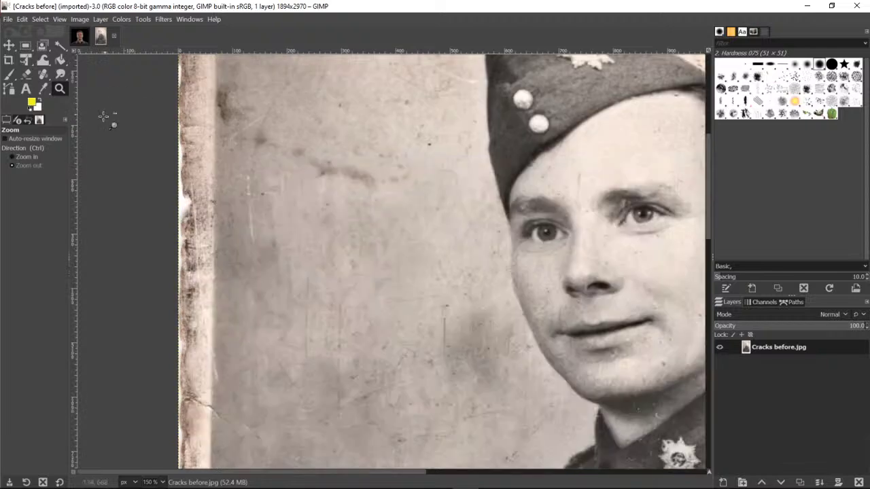
left_click(461, 189)
left_click(461, 189)
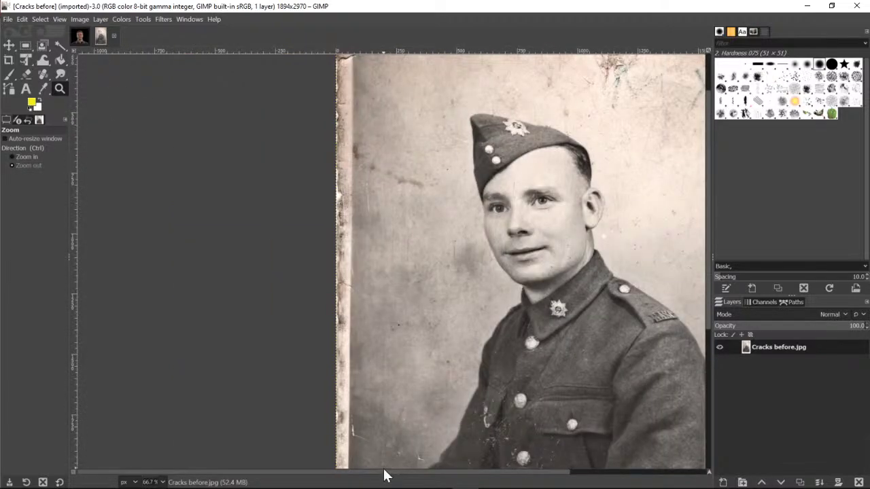
scroll(415, 353, "up", 2)
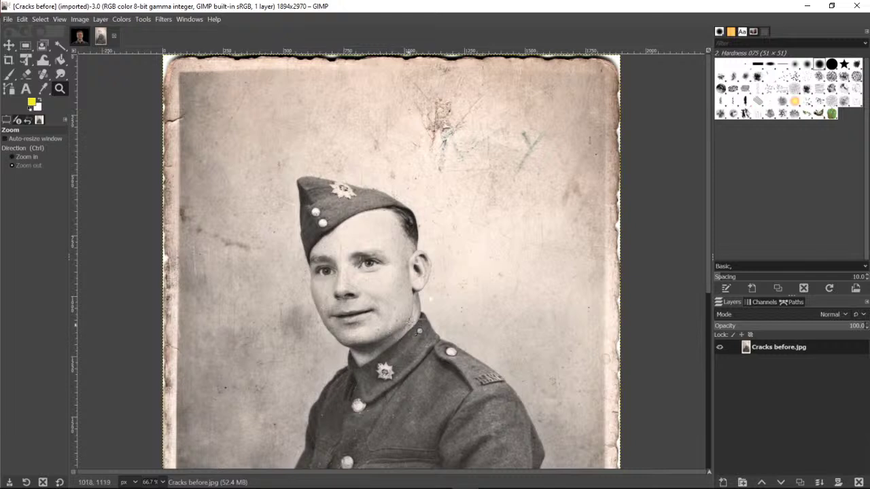
Apply Colors > Auto > Equalize to the soldier photo and inspect the result.
left_click(119, 21)
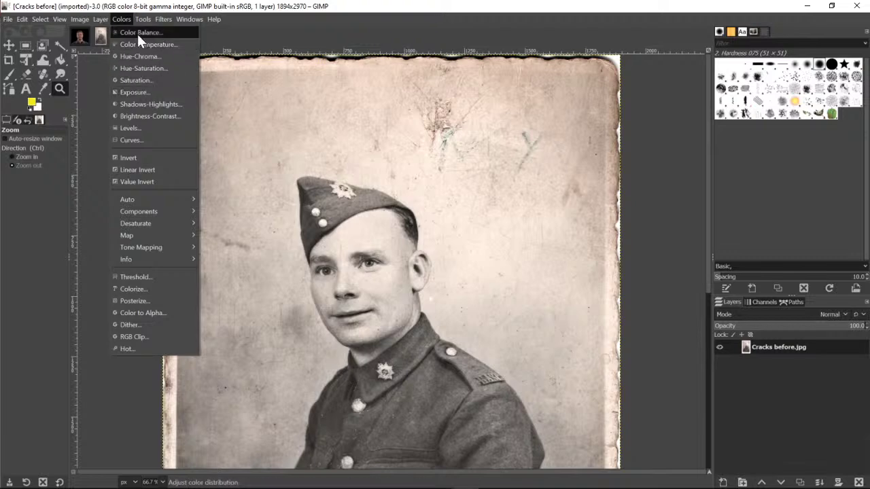
mouse_move(157, 200)
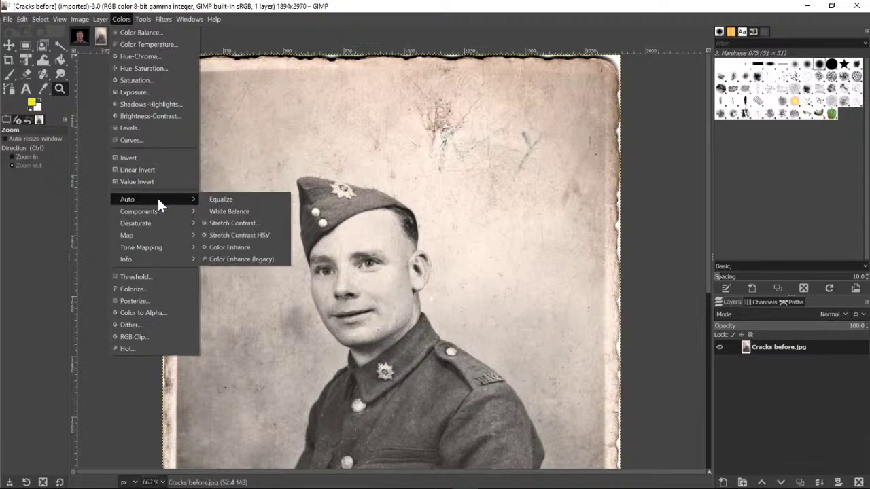
left_click(216, 198)
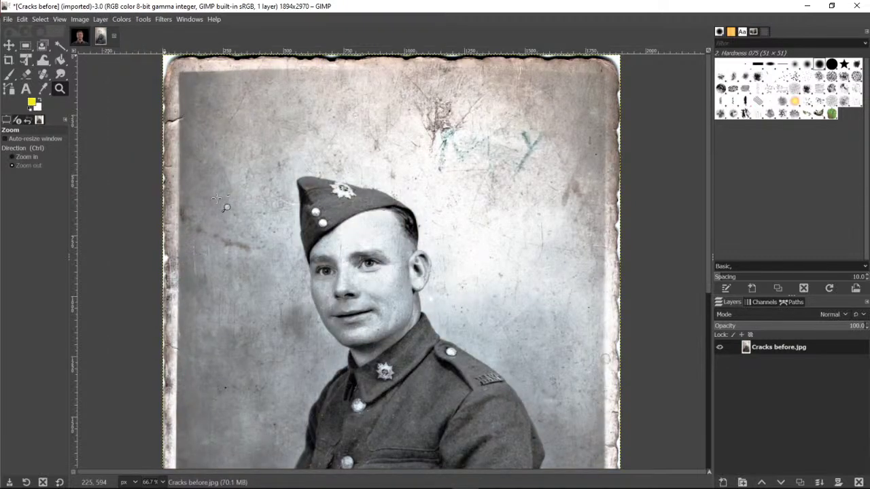
scroll(147, 187, "down", 10)
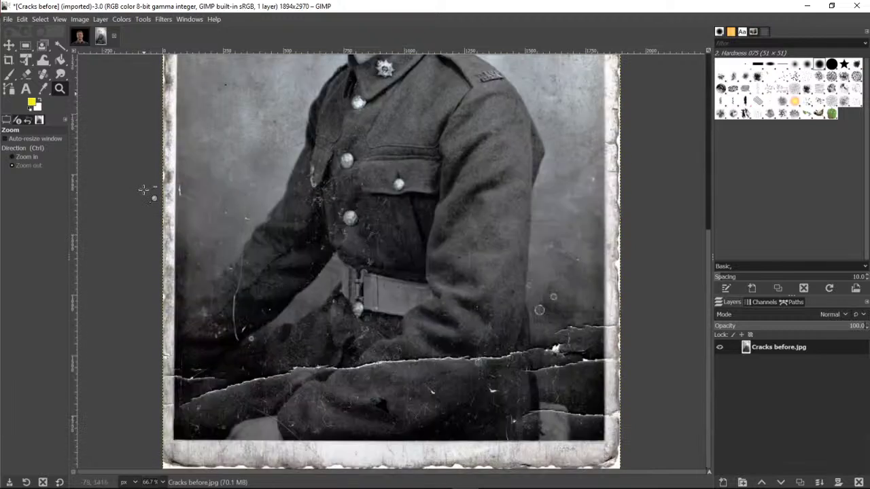
scroll(153, 192, "up", 10)
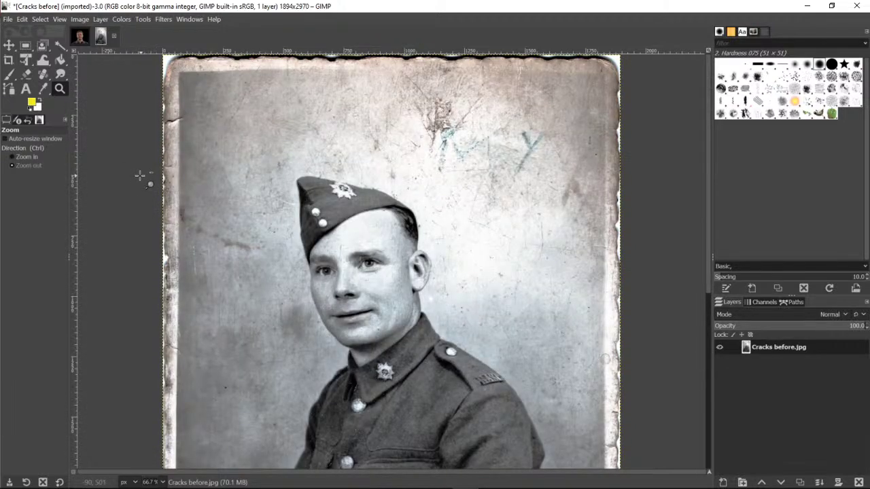
scroll(139, 177, "down", 8)
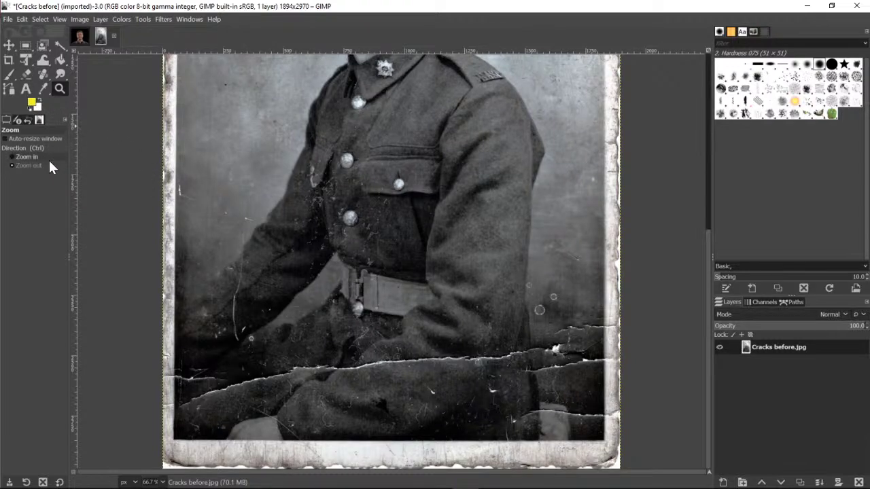
Zoom to 300% on the ring-shaped dust spots in the dark background.
left_click(544, 299)
left_click(544, 299)
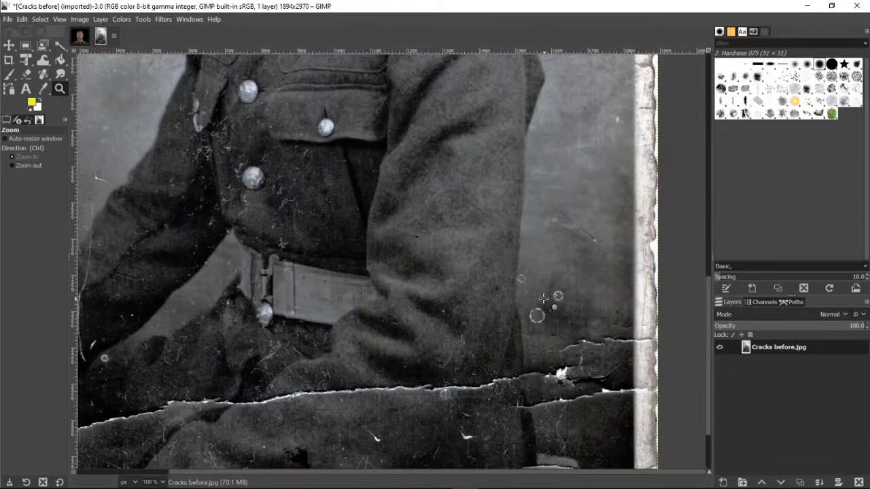
left_click(543, 299)
left_click(544, 299)
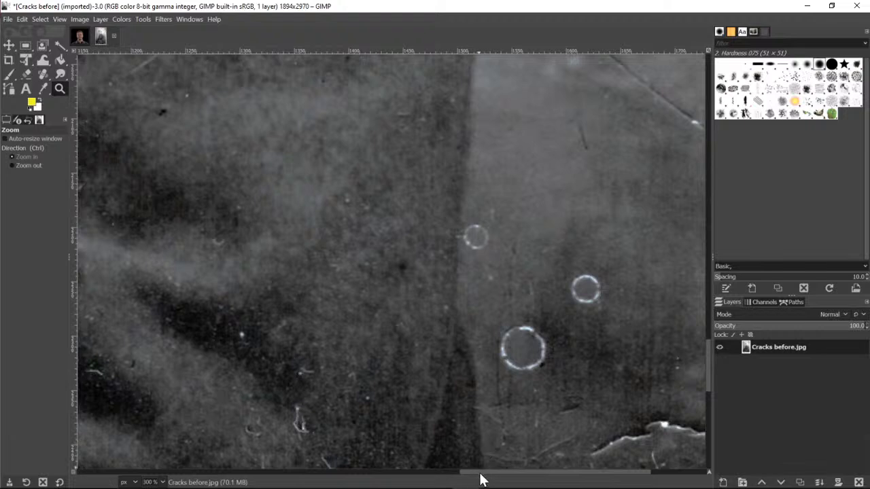
left_click_drag(480, 476, 552, 479)
scroll(503, 260, "down", 3)
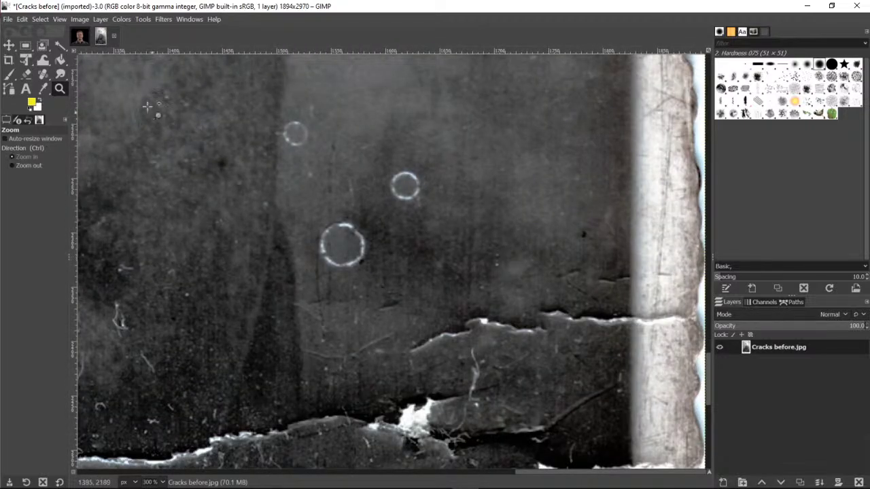
Clone clean dark background over both bright dust rings and the leftover crescent.
left_click_drag(44, 76, 78, 70)
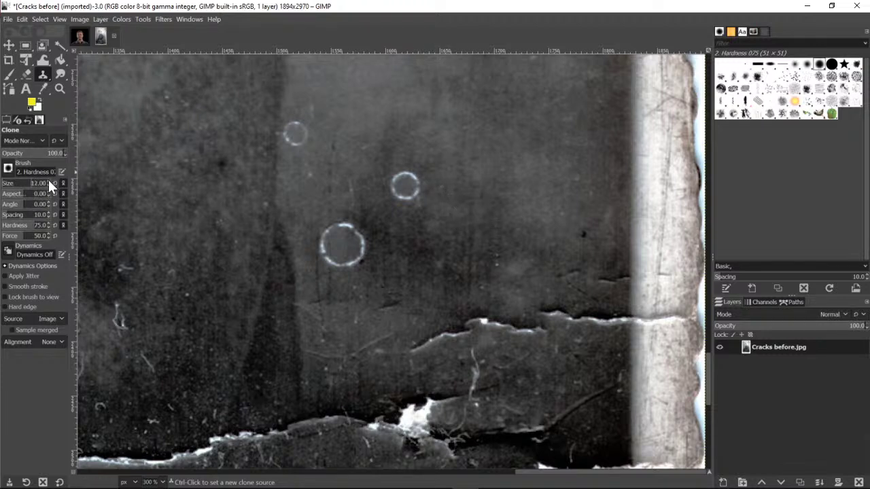
scroll(48, 181, "up", 15)
left_click(457, 188, "ctrl")
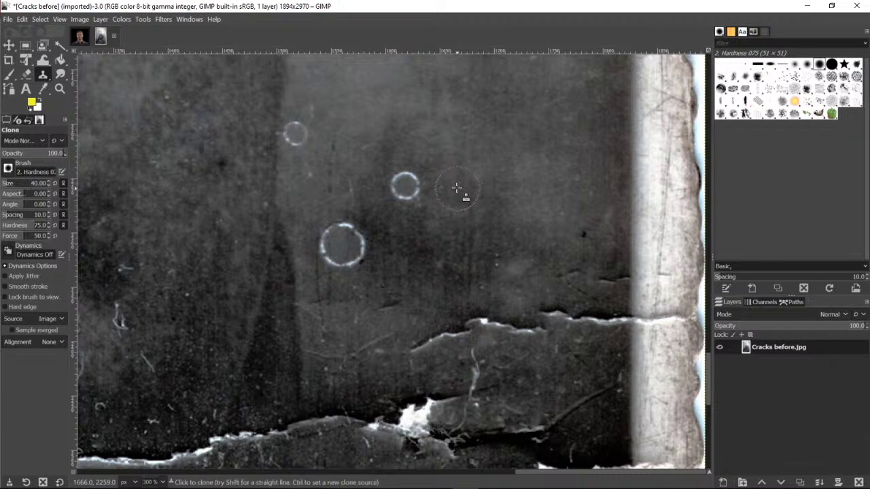
left_click(406, 184)
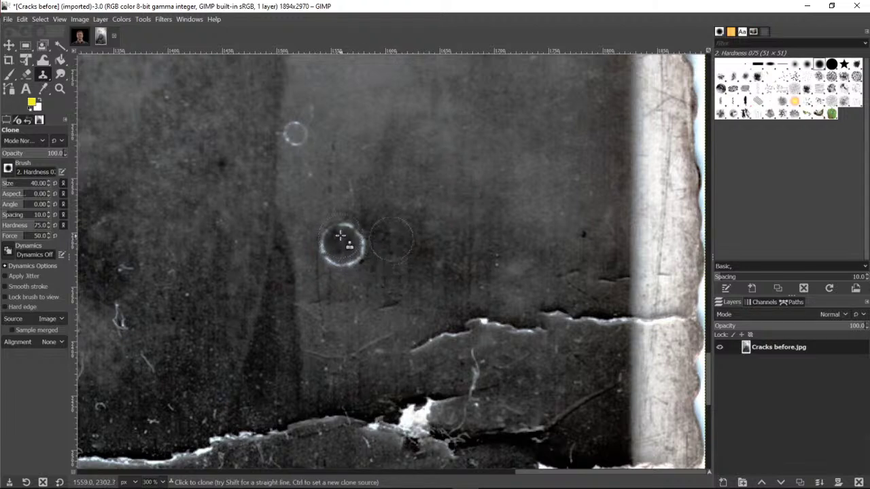
mouse_move(343, 233)
left_mouse_down()
mouse_move(352, 254)
mouse_move(342, 262)
left_mouse_up()
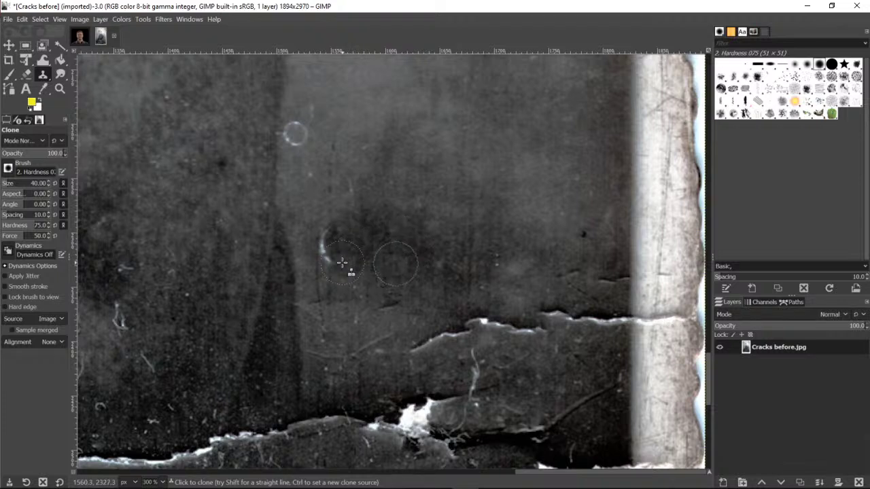
left_click(304, 212, "ctrl")
left_click(330, 246)
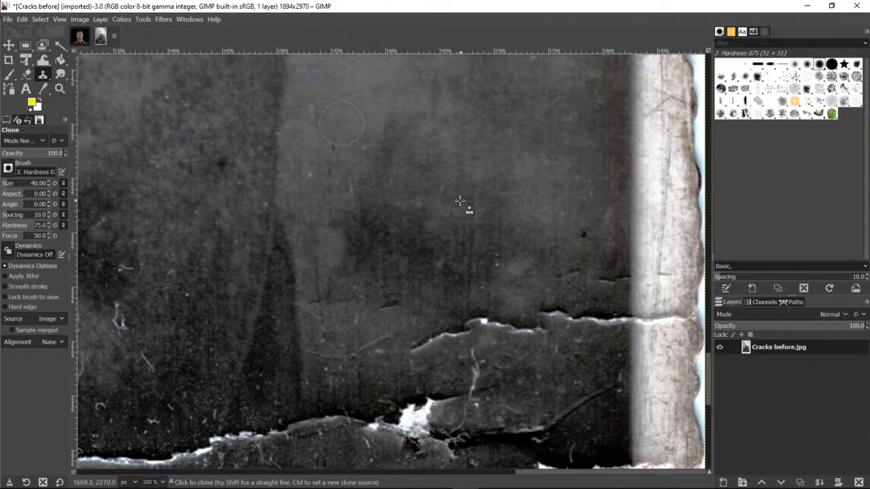
scroll(413, 211, "down", 5)
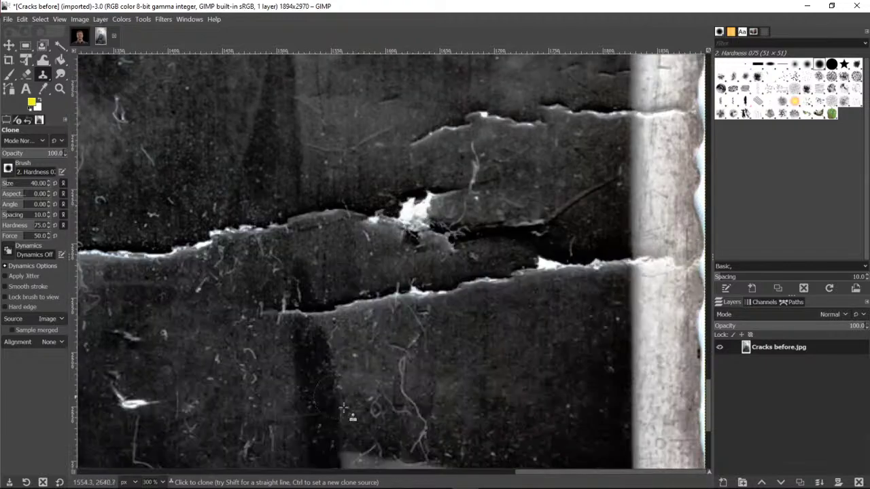
scroll(507, 476, "left", 10)
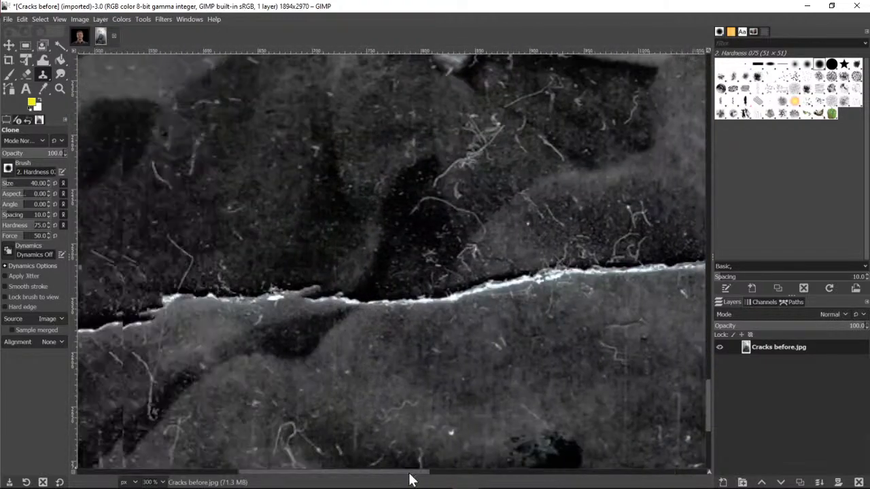
left_click_drag(410, 479, 249, 479)
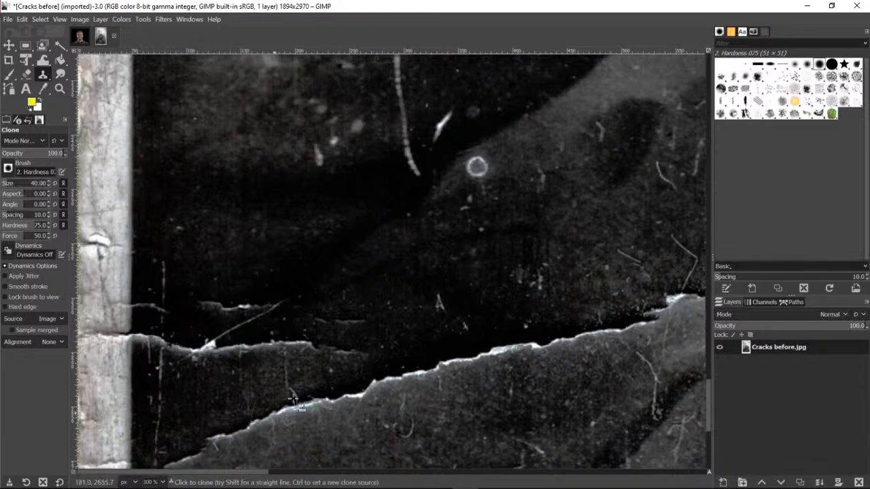
scroll(407, 293, "down", 5)
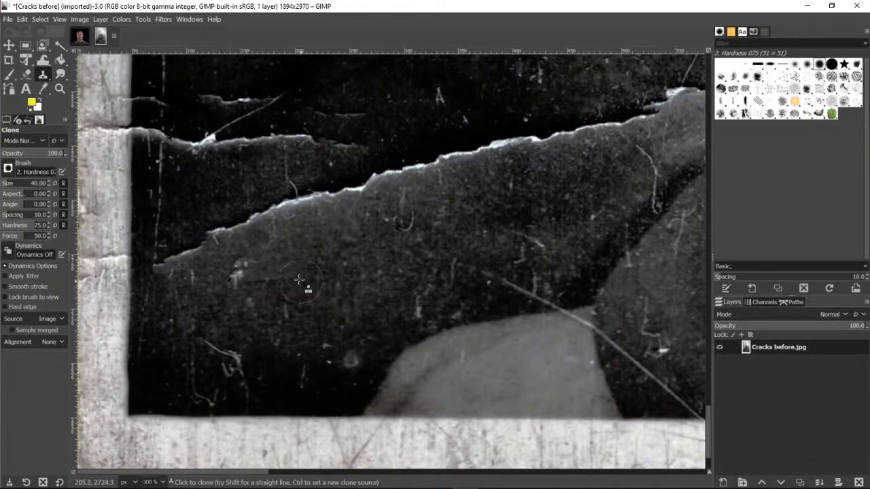
scroll(431, 311, "up", 5)
scroll(393, 288, "down", 3)
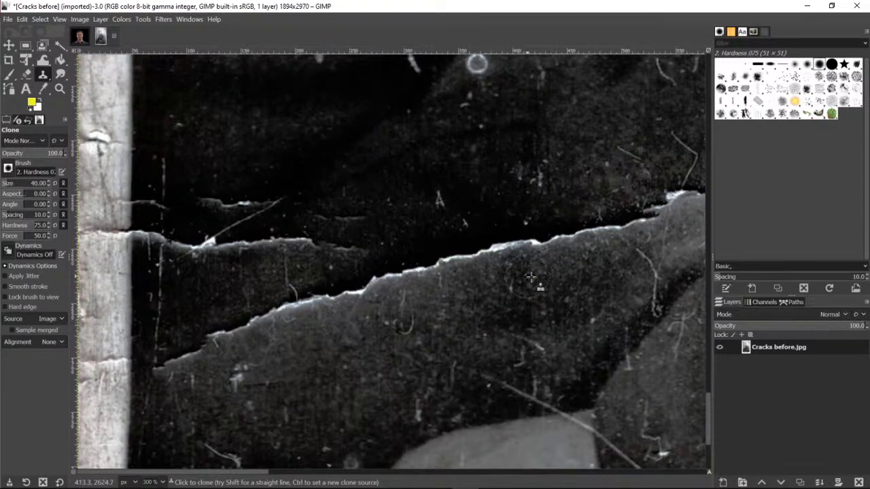
scroll(564, 301, "up", 5)
scroll(562, 301, "down", 8)
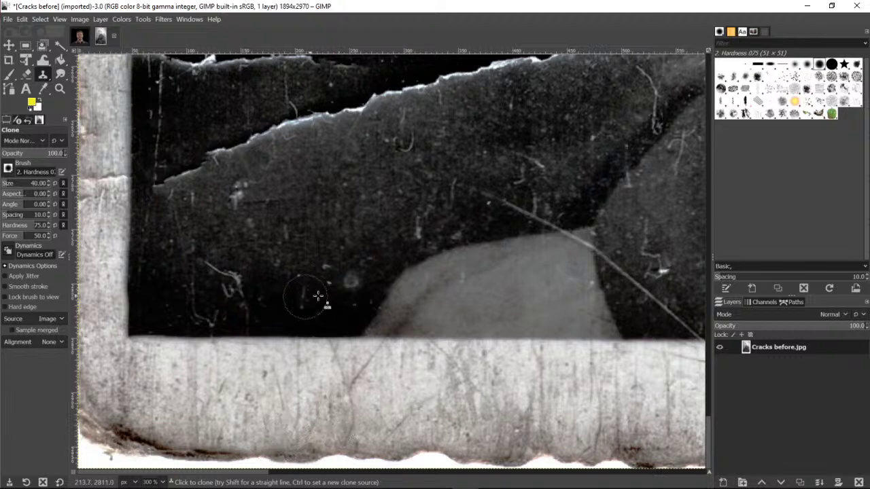
scroll(361, 300, "up", 3)
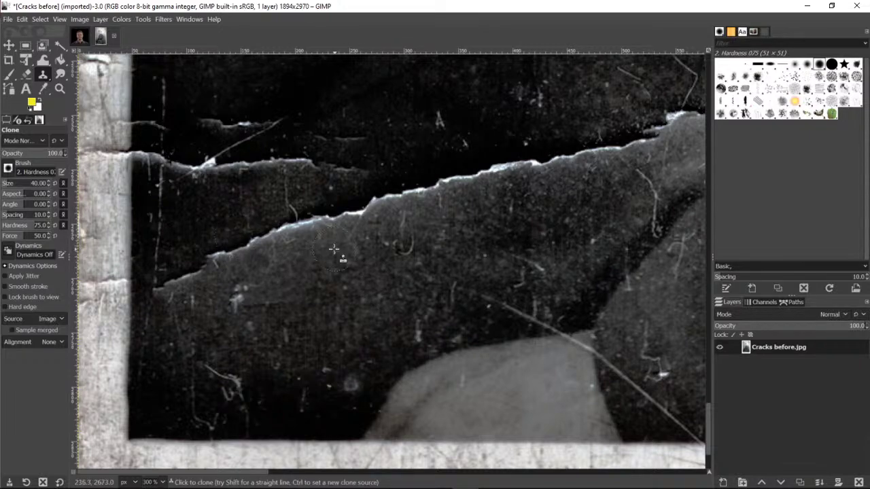
scroll(279, 320, "down", 3)
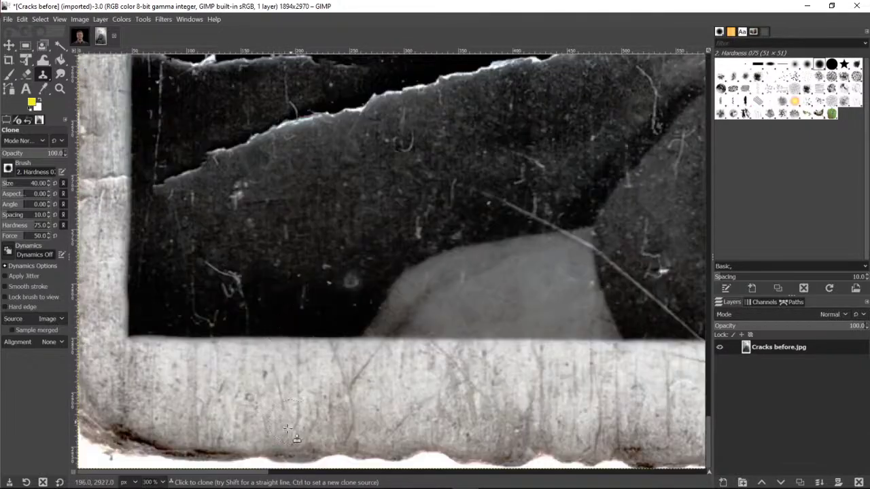
left_click_drag(248, 474, 721, 427)
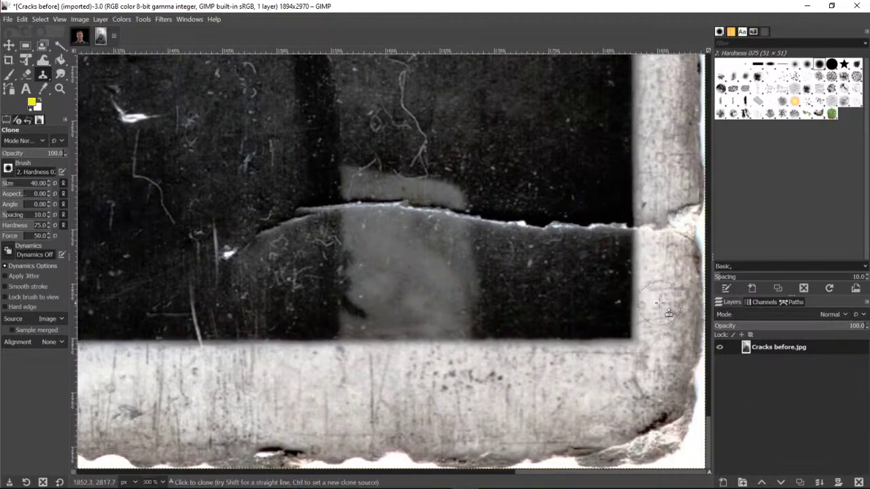
Clone dark texture along the crack's white edge, then undo that stroke.
scroll(638, 287, "up", 3)
scroll(638, 287, "up", 3)
scroll(612, 293, "down", 6)
key("ctrl")
left_click(507, 195, "ctrl")
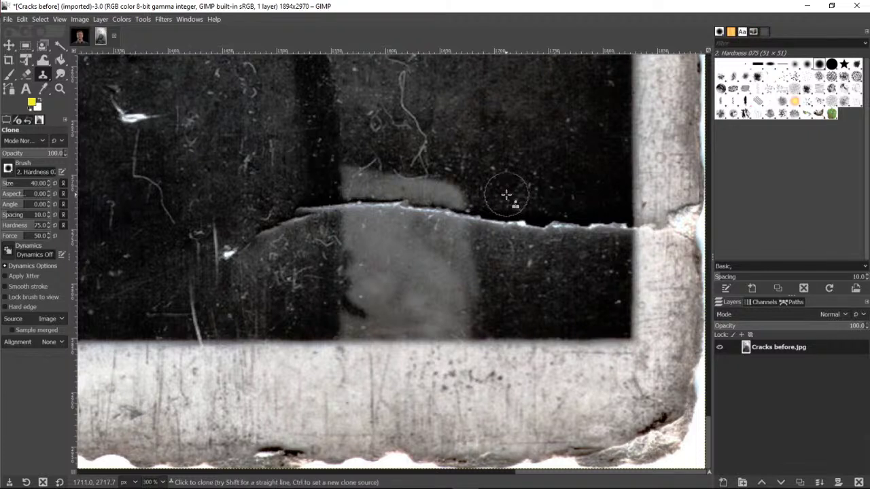
key("ctrl")
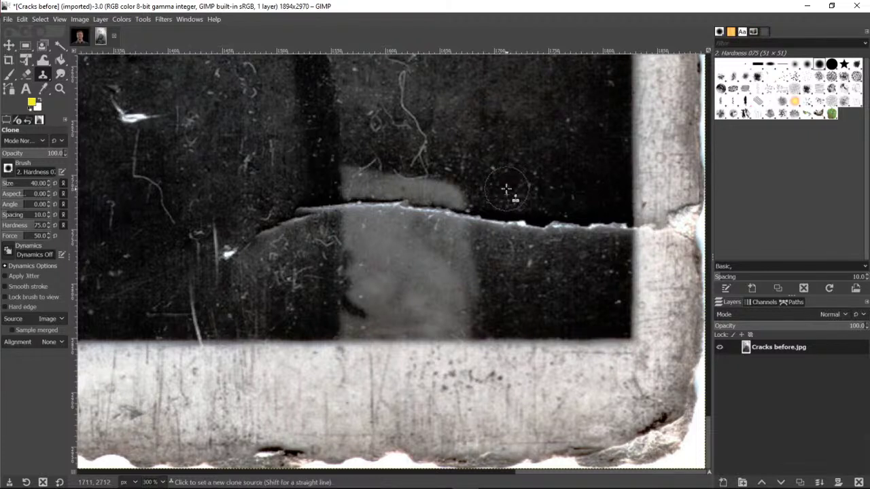
left_click(507, 189, "ctrl")
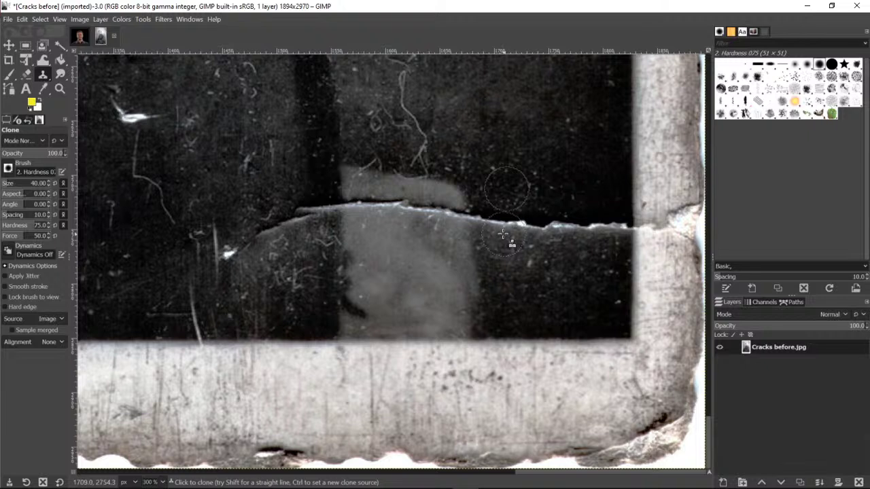
left_click(503, 235)
mouse_move(503, 235)
left_mouse_down()
mouse_move(492, 224)
mouse_move(624, 229)
left_mouse_up()
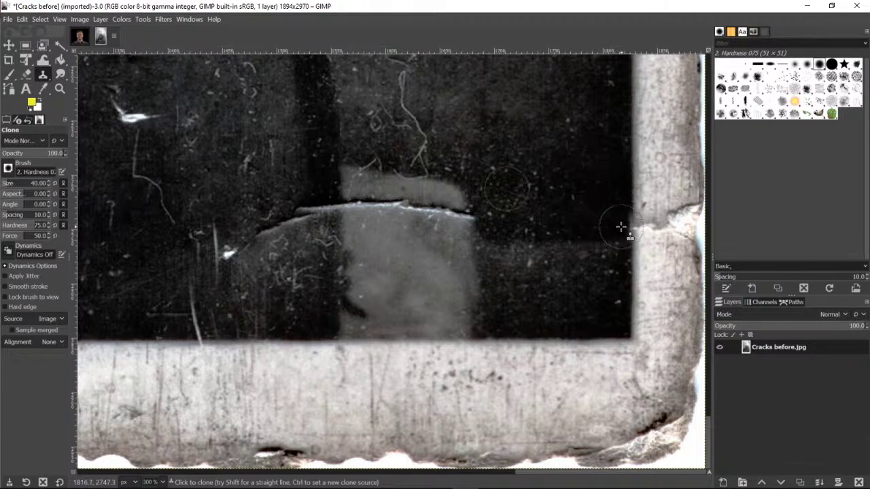
left_click(22, 19)
left_click(21, 28)
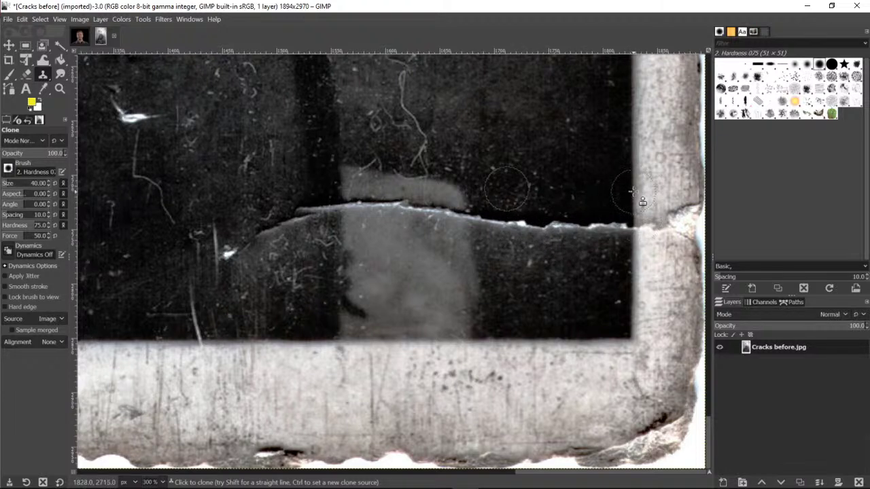
Re-clone the crack's right end and remaining section toward the border from new sources.
key("ctrl")
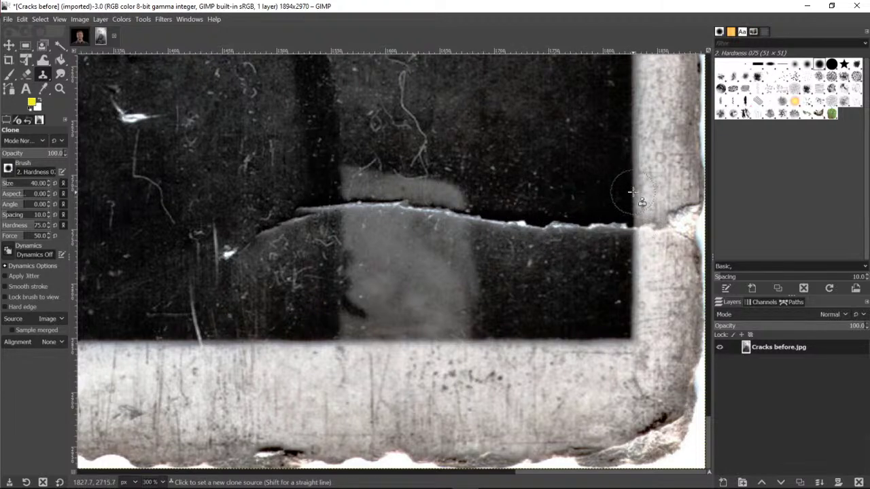
left_click(632, 193, "ctrl")
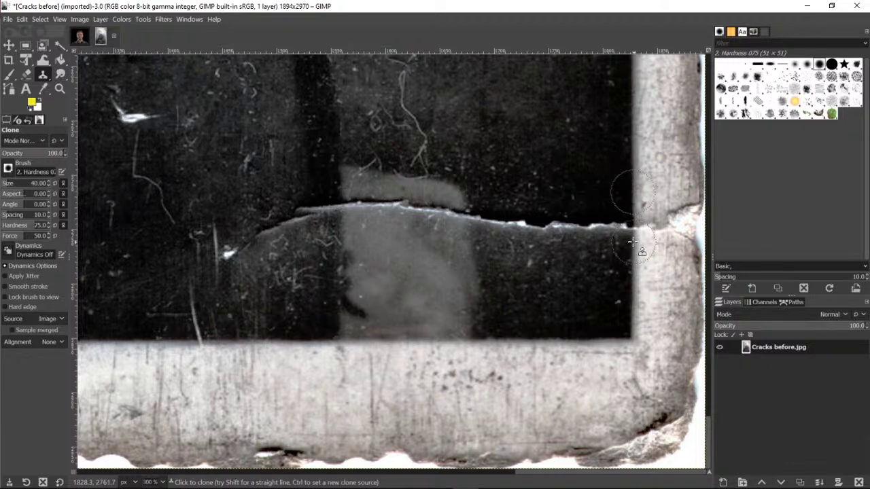
left_click(633, 243)
mouse_move(633, 243)
left_mouse_down()
mouse_move(611, 232)
mouse_move(501, 232)
mouse_move(489, 217)
left_mouse_up()
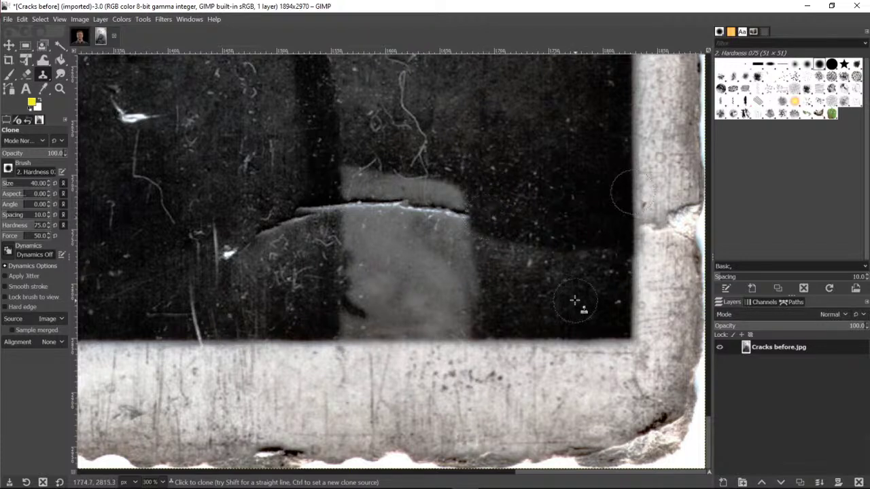
left_click(516, 300, "ctrl")
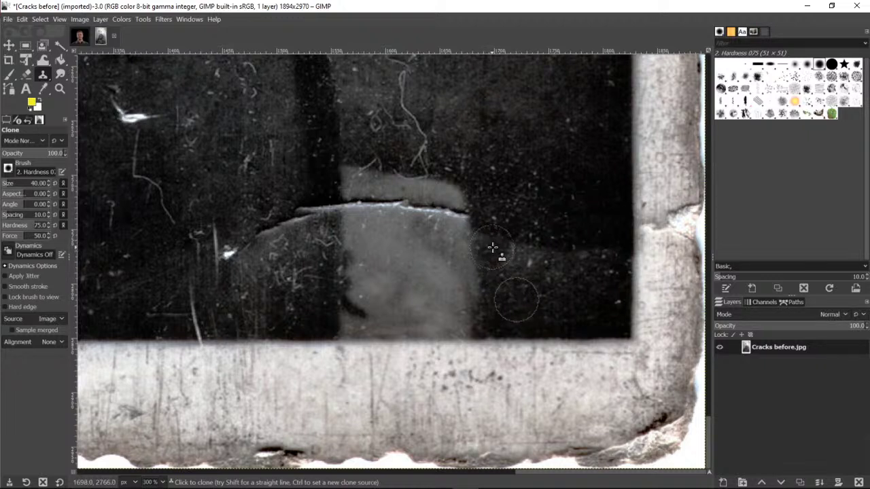
left_click_drag(501, 254, 586, 265)
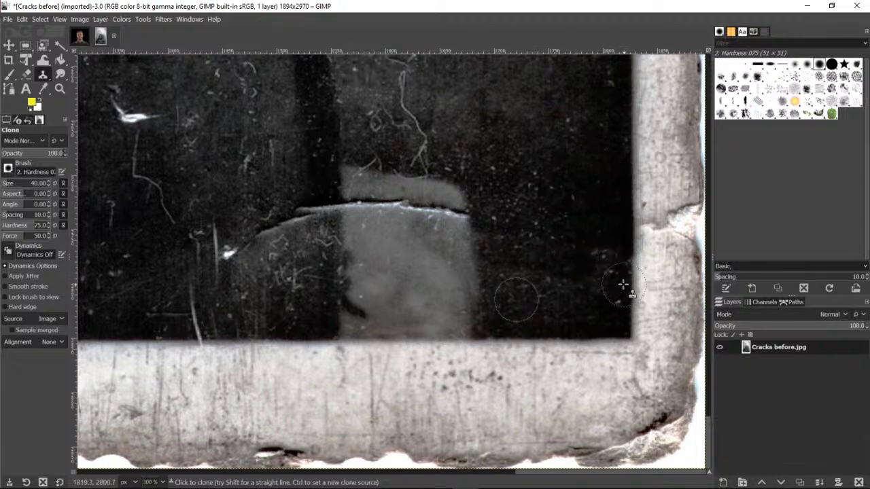
scroll(615, 264, "up", 10)
scroll(624, 288, "up", 15)
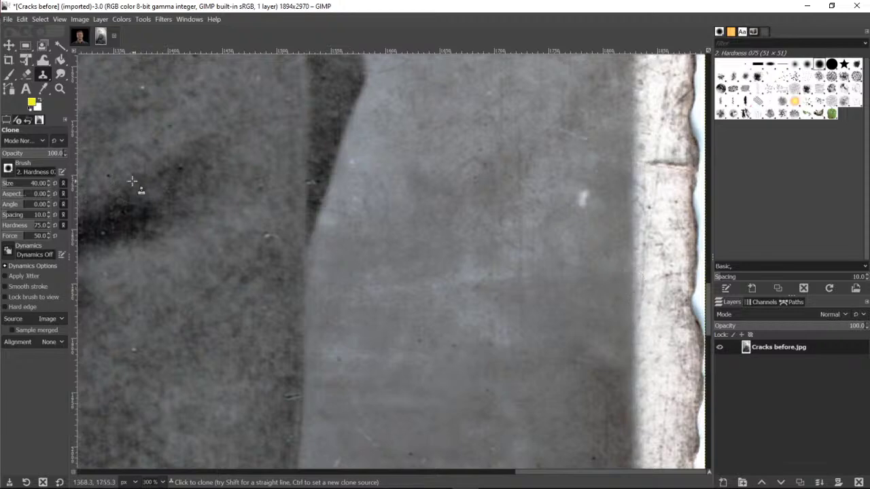
Zoom in on the crack at the photo's right edge and select the Clone tool.
left_click(60, 89)
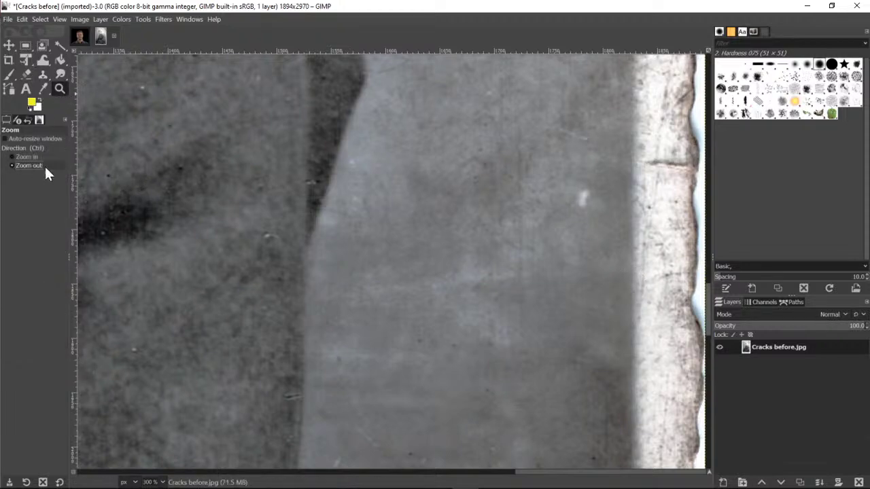
left_click(599, 294)
left_click(605, 297)
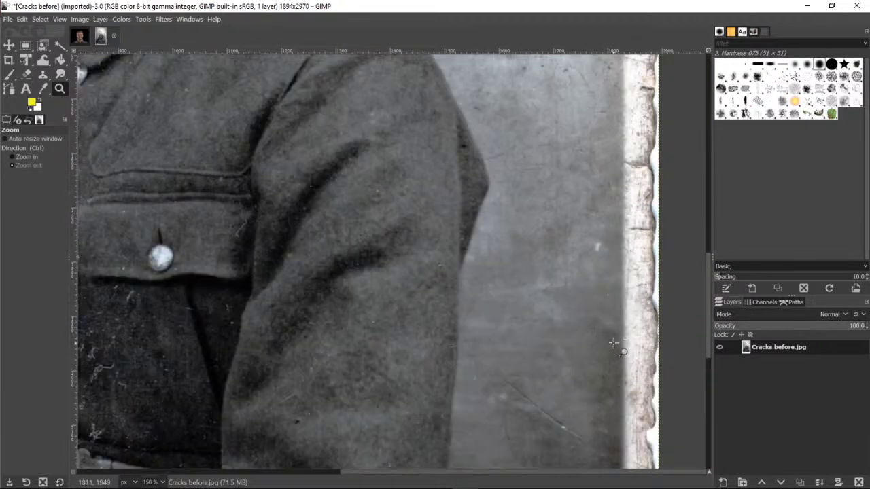
scroll(614, 345, "down", 10)
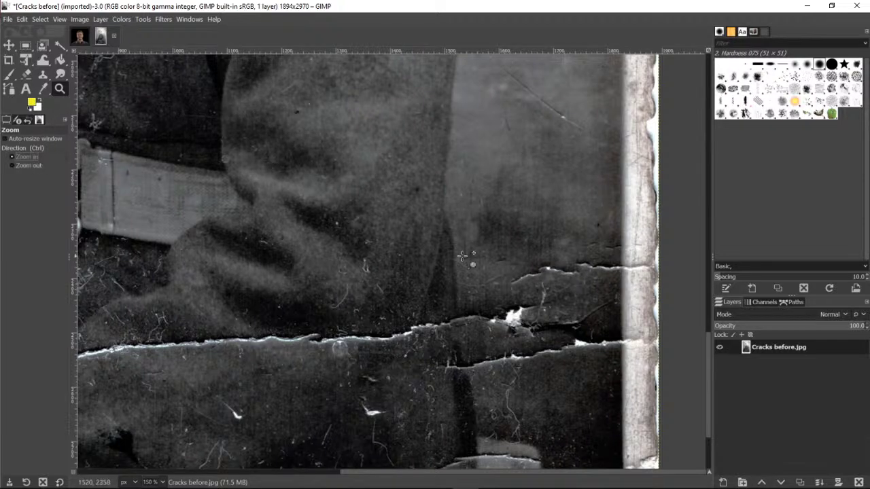
left_click(630, 287)
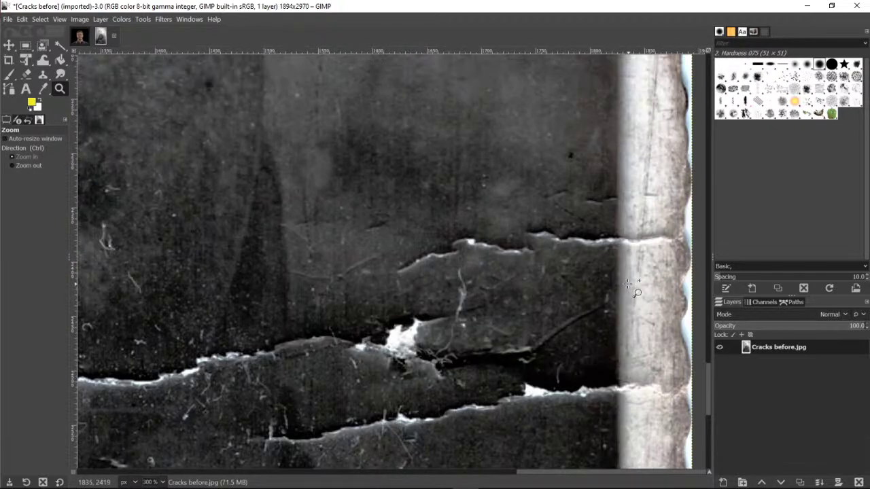
left_click(628, 285)
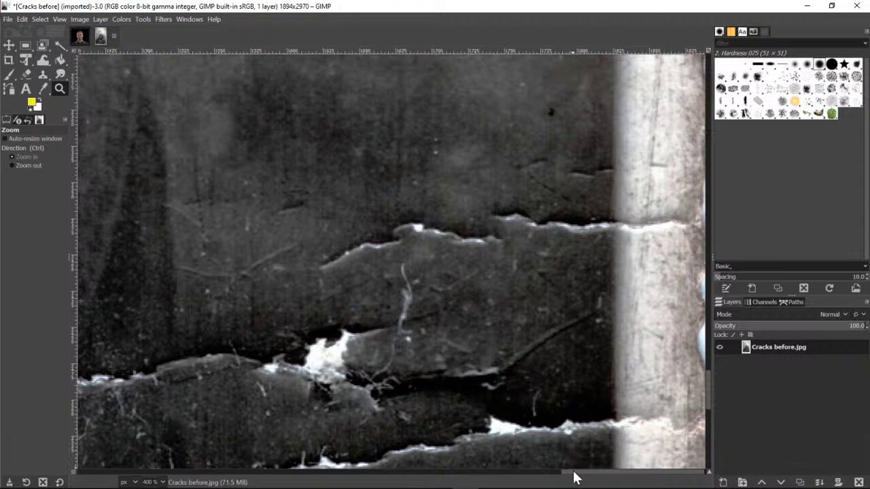
left_click_drag(574, 475, 592, 475)
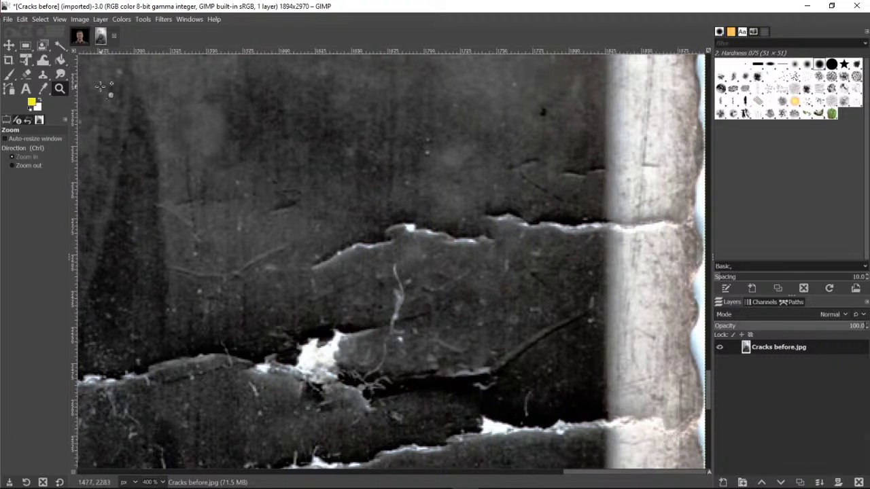
left_click(42, 76)
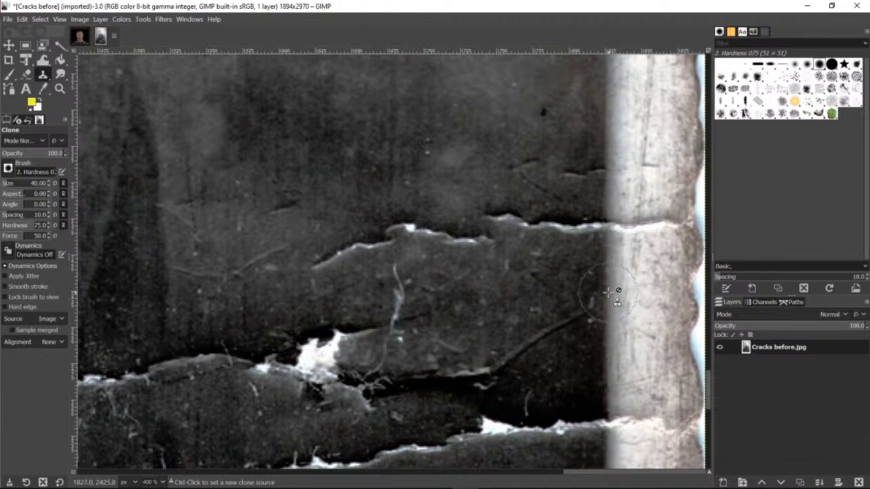
Set clone sources near the upper crack, then undo several clone steps.
key("ctrl")
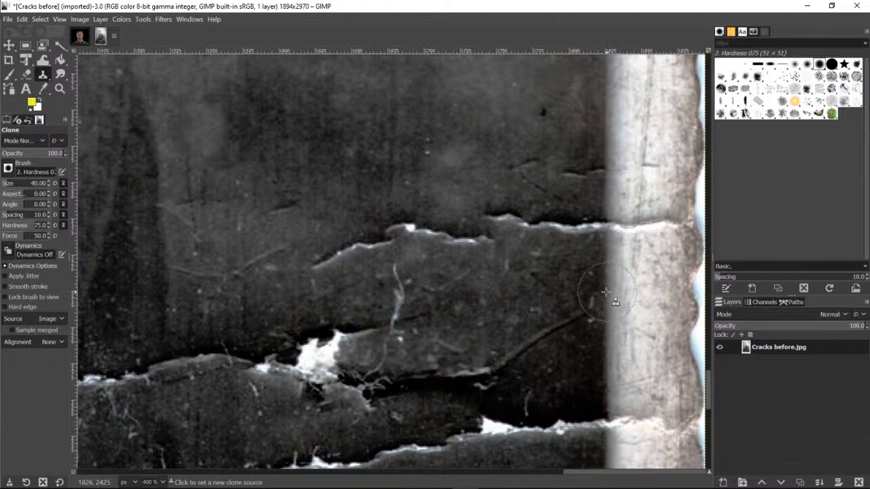
left_click(606, 292, "ctrl")
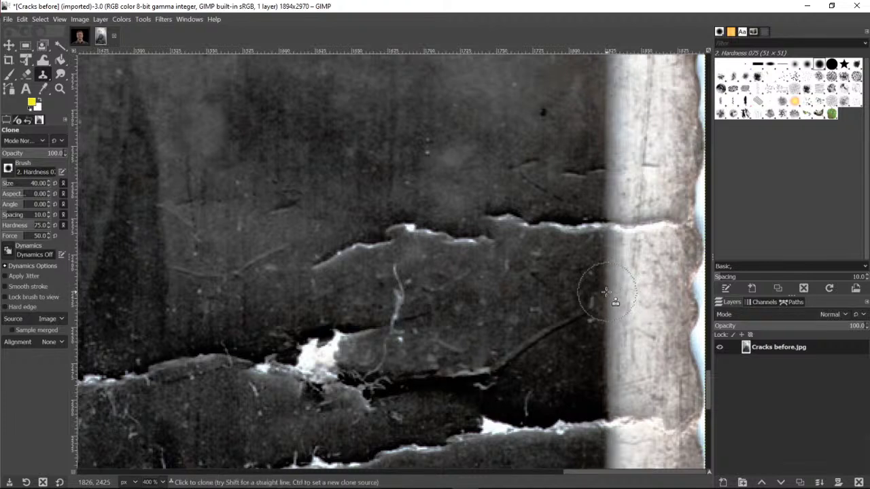
key("ctrl")
left_click(605, 225, "ctrl")
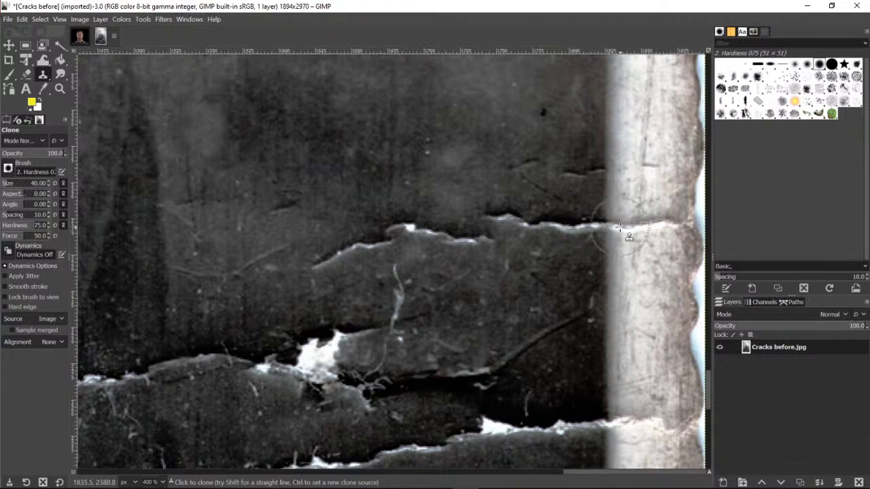
left_click(21, 19)
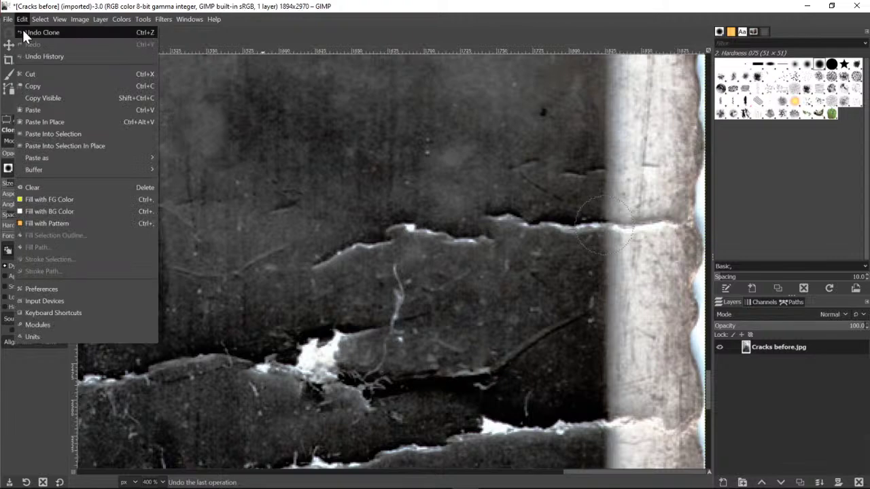
left_click(22, 29)
left_click(23, 31)
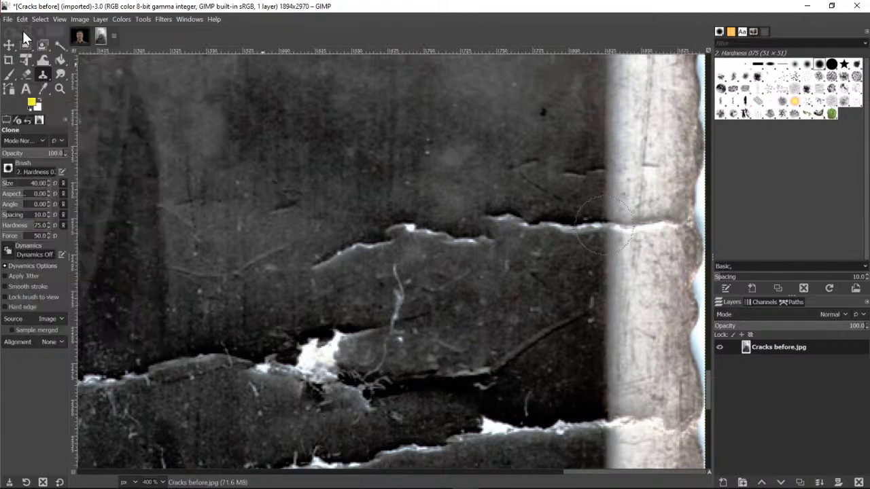
left_click(22, 19)
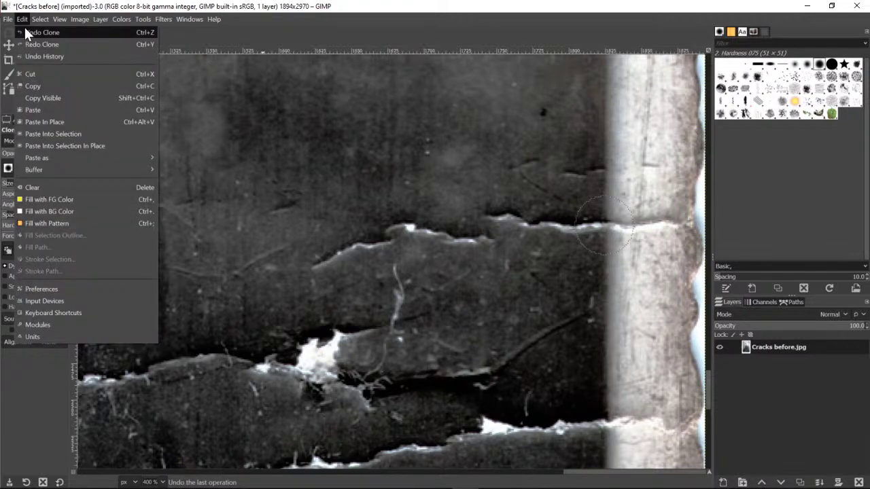
left_click(25, 31)
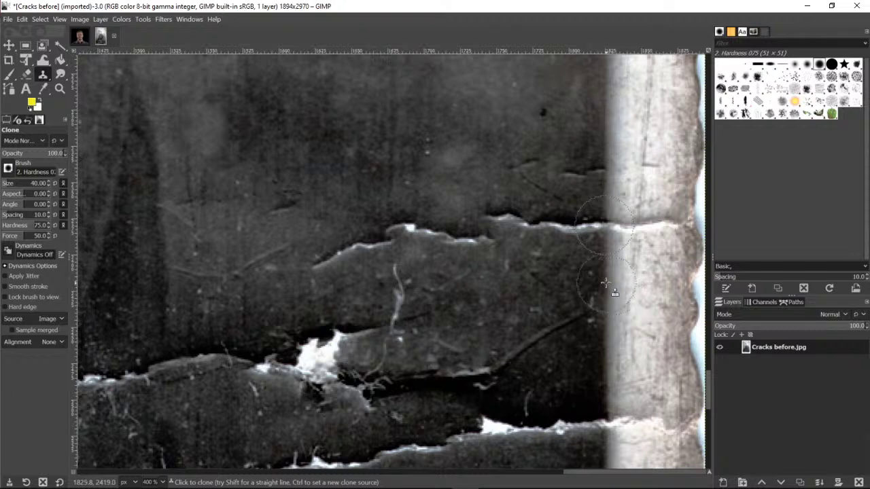
scroll(622, 292, "down", 8)
scroll(635, 291, "up", 5)
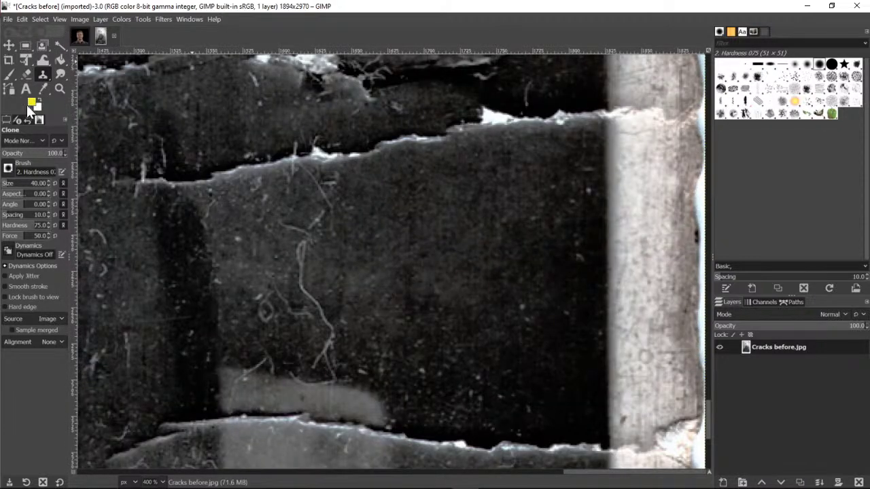
Restore all clone steps from Undo History, then undo only the latest stroke.
left_click(27, 118)
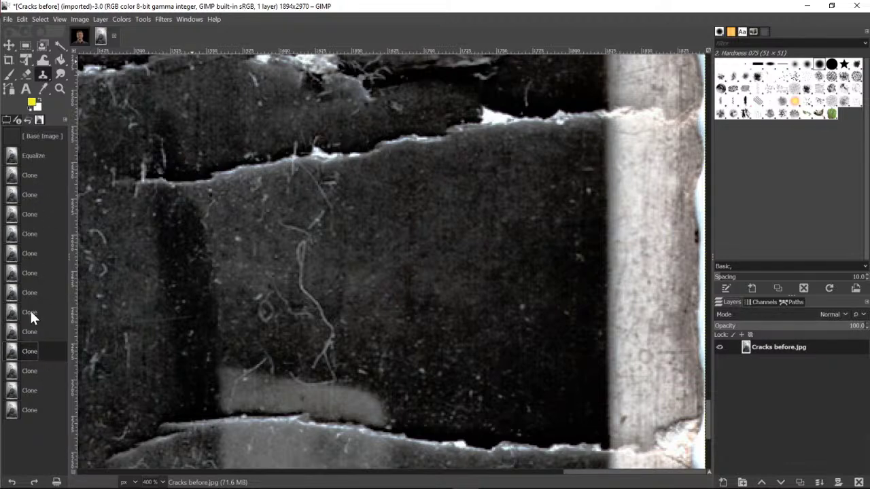
left_click(42, 410)
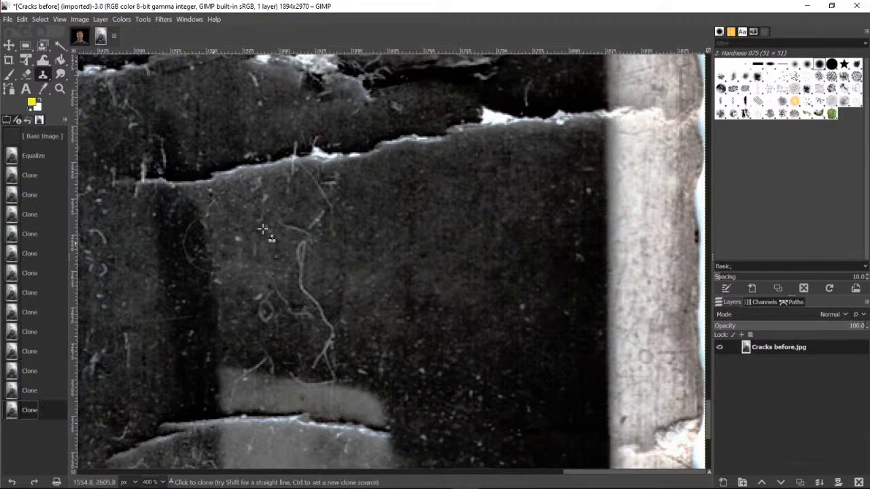
scroll(537, 223, "up", 6)
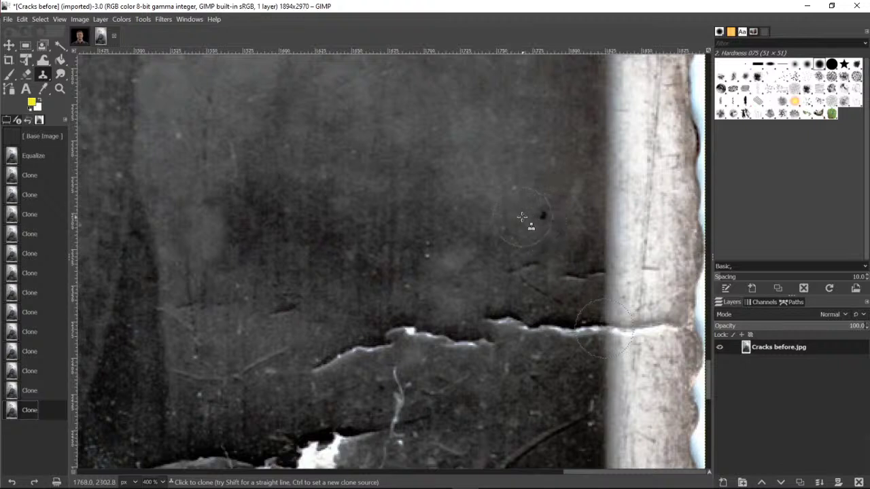
scroll(529, 223, "down", 3)
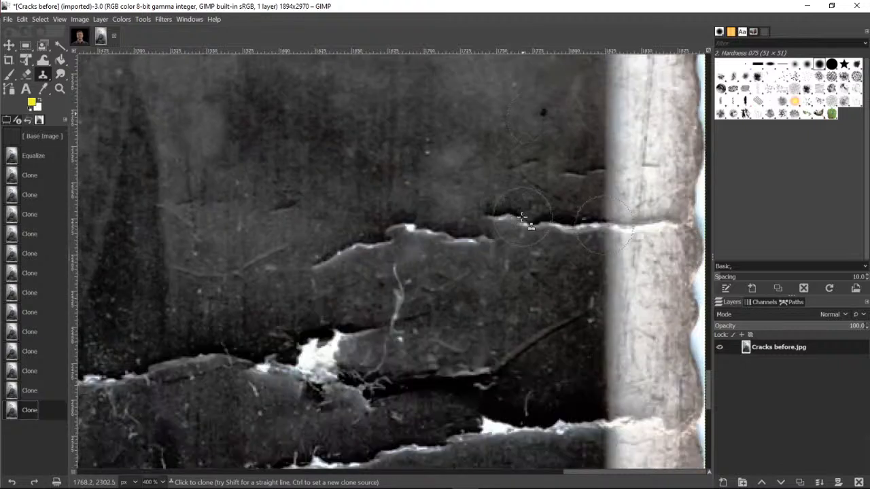
left_click(17, 121)
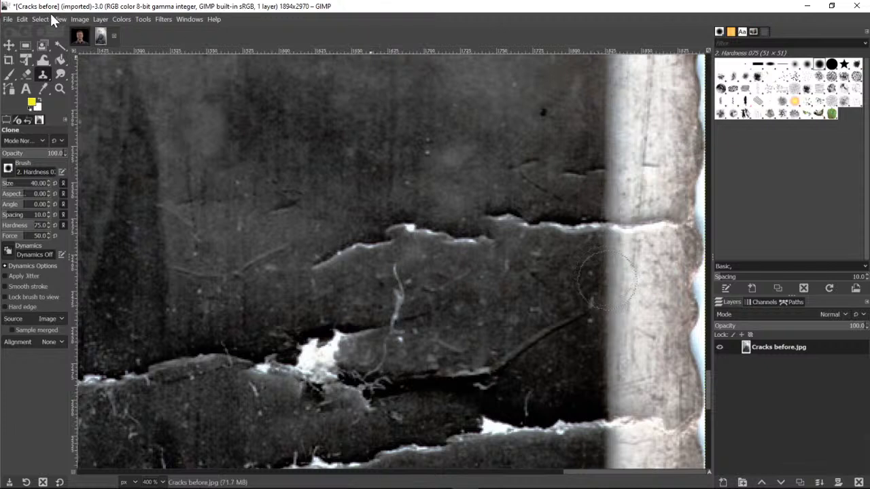
left_click(22, 19)
left_click(37, 33)
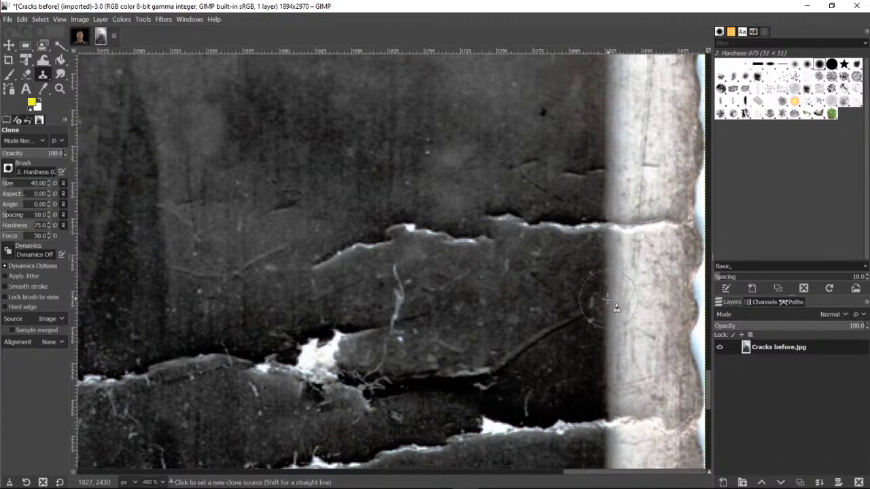
Clone dark texture along the crack in the pale strip and smooth its bright upper edge.
left_click(607, 298, "ctrl")
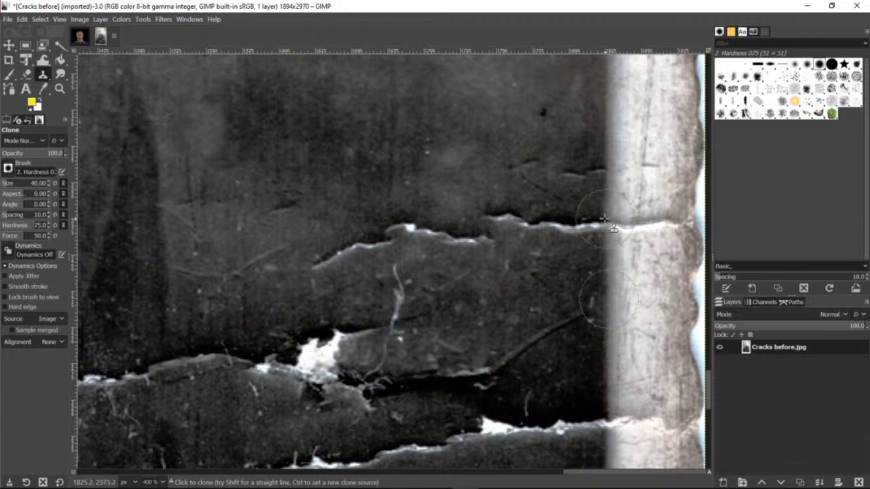
left_click(604, 219)
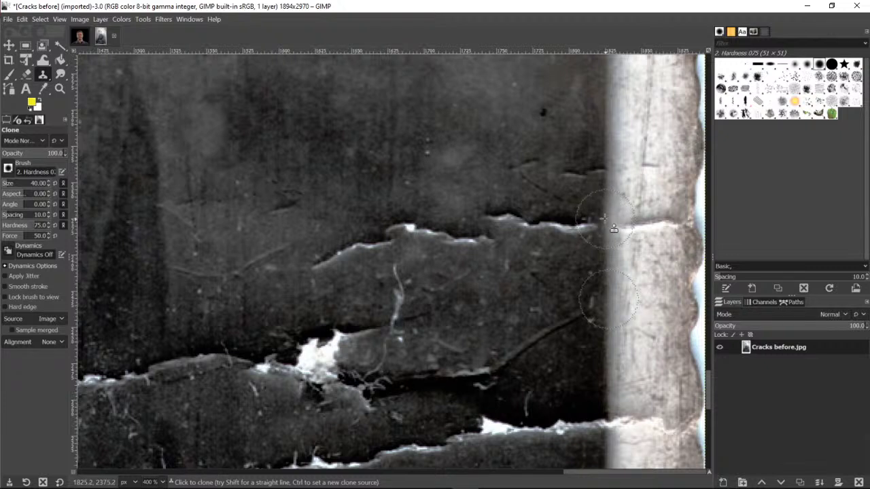
left_click_drag(604, 219, 670, 223)
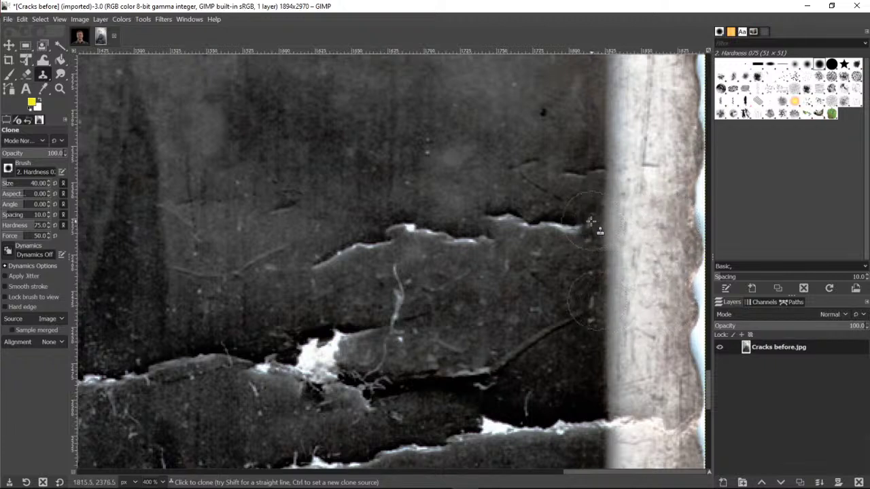
mouse_move(590, 222)
left_mouse_down()
mouse_move(509, 224)
mouse_move(496, 239)
mouse_move(457, 243)
mouse_move(464, 237)
mouse_move(421, 239)
mouse_move(435, 236)
left_mouse_up()
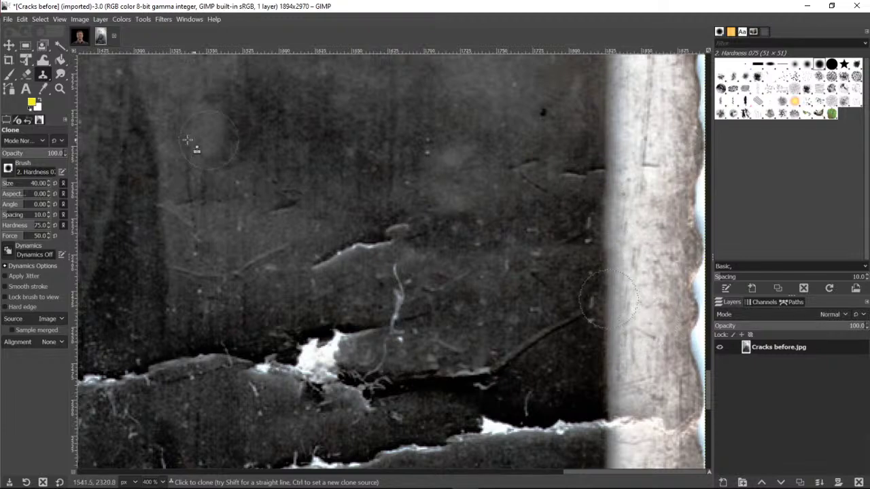
left_click(59, 89)
Zoom out, then zoom in closely on the lower crack.
left_click(12, 165)
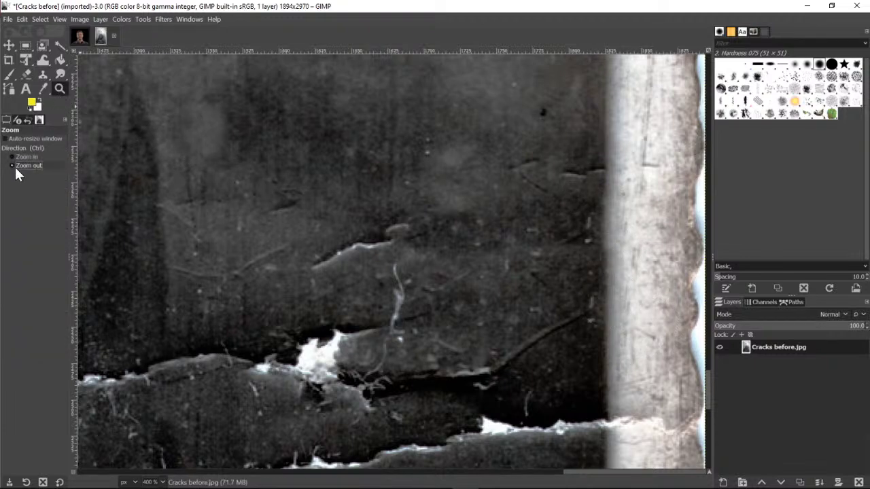
left_click(356, 241)
left_click(356, 241)
left_click(357, 242)
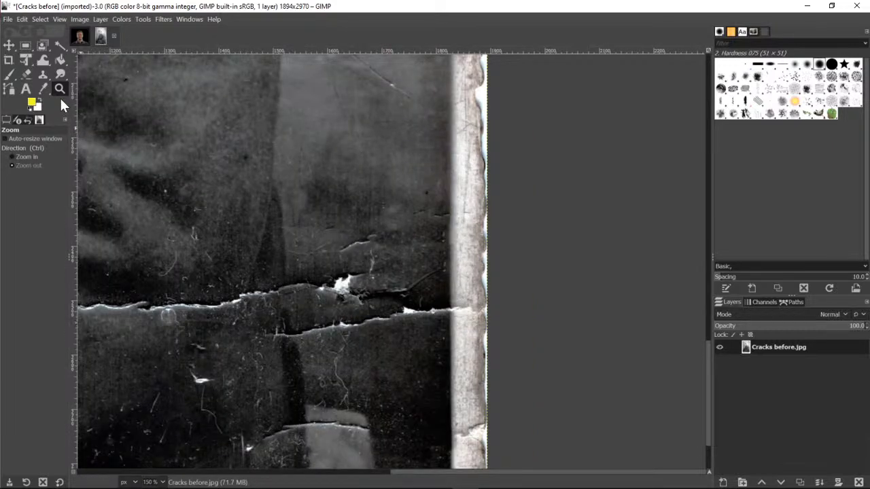
left_click(442, 310)
left_click(442, 309)
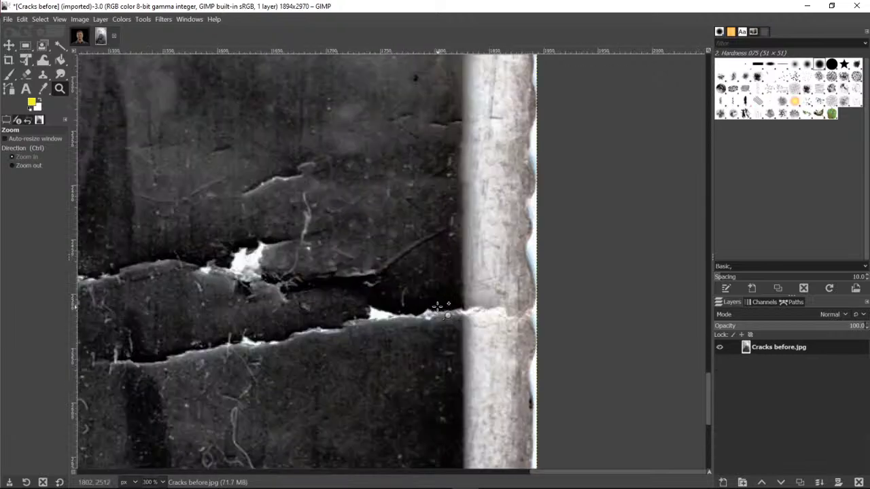
left_click(447, 316)
Clone texture from below the lower crack over its run into the pale band.
left_click(42, 78)
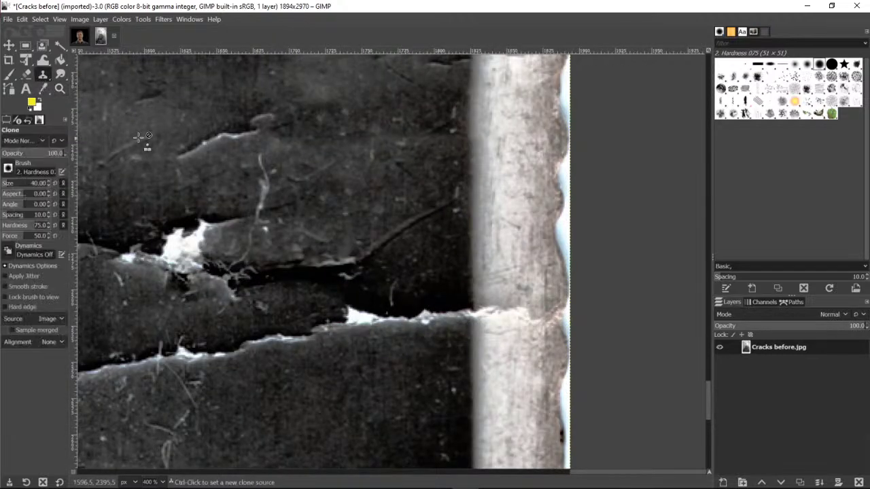
left_click(471, 393, "ctrl")
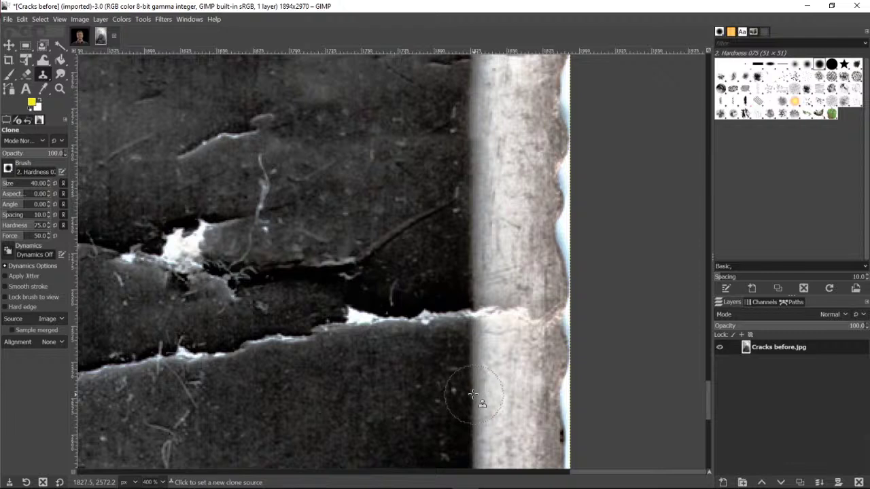
left_click(471, 314)
mouse_move(471, 314)
left_mouse_down()
mouse_move(529, 317)
mouse_move(365, 320)
mouse_move(272, 353)
mouse_move(224, 354)
left_mouse_up()
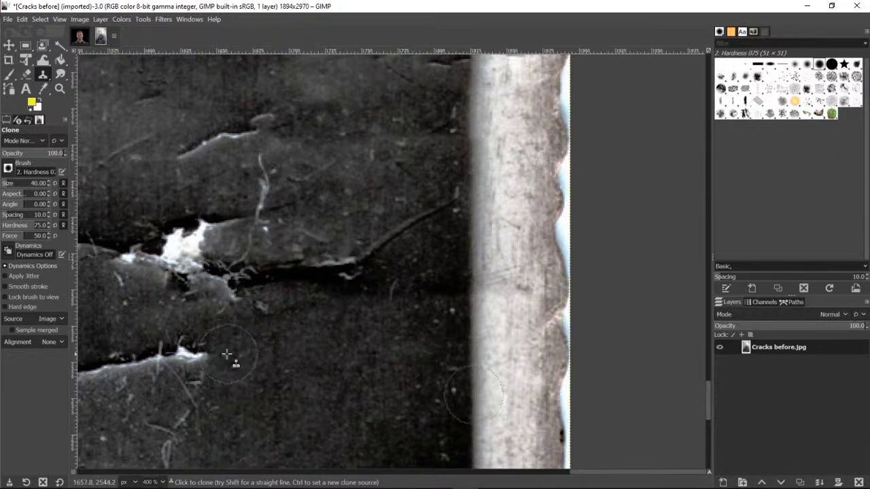
Zoom back out with the Zoom tool to show the photo's lower corner.
left_click(60, 88)
left_click(27, 166)
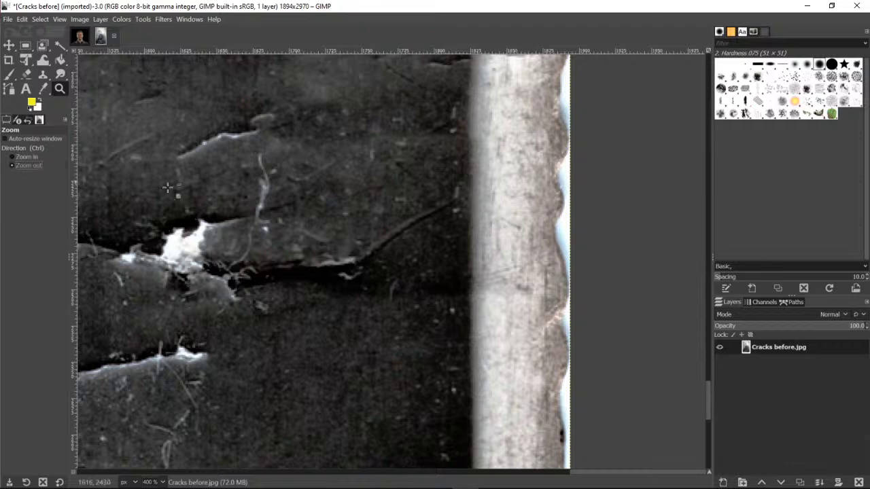
left_click(314, 252)
left_click(314, 251)
left_click(314, 251)
left_click(243, 277)
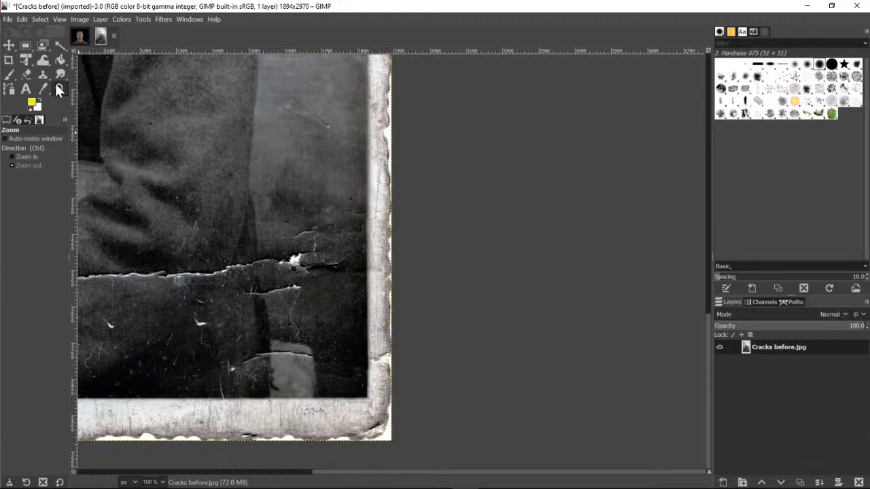
Zoom in on the white corner, then zoom out and recentre on the cracked border.
left_click(381, 370)
left_click_drag(377, 367, 373, 364)
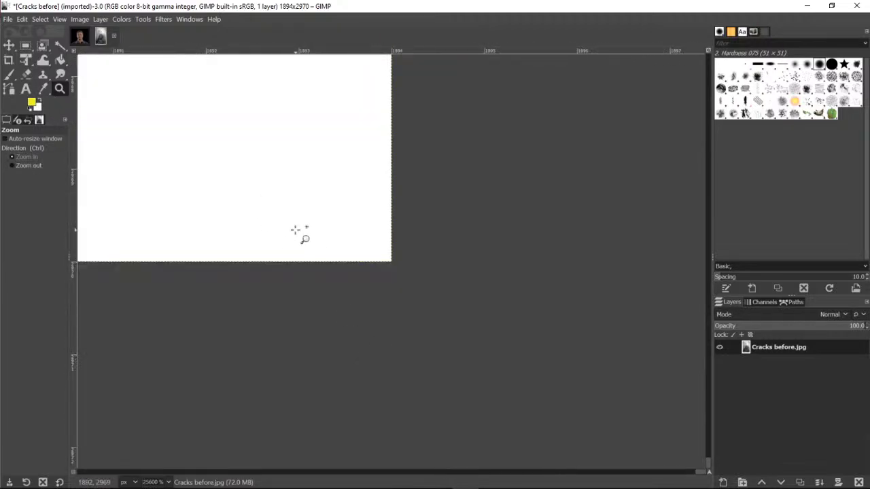
scroll(300, 236, "up", 3)
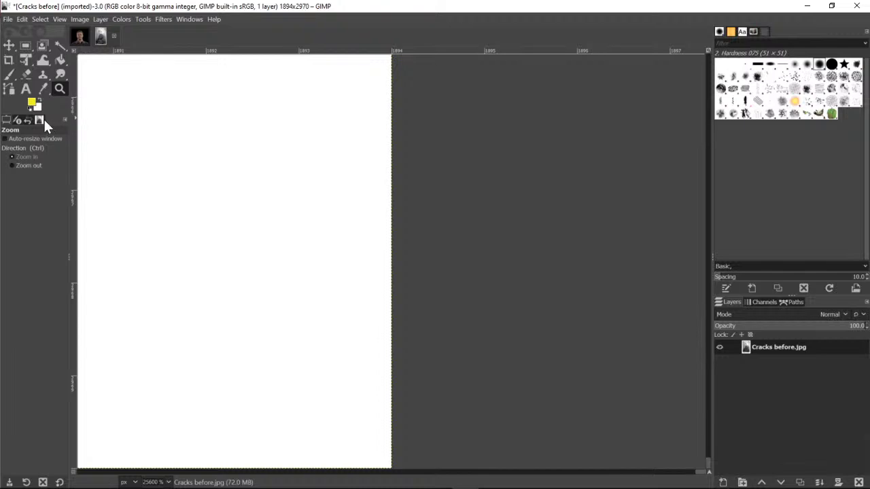
left_click(38, 166)
left_click(225, 176)
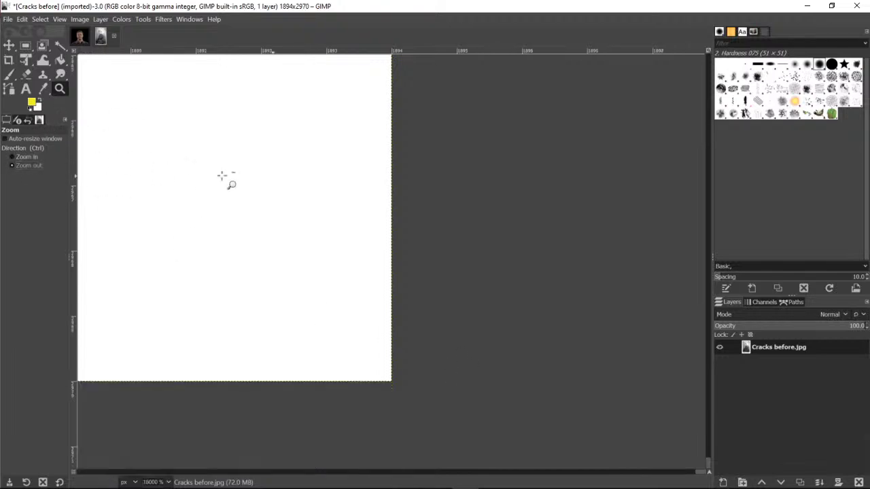
left_click(225, 176)
left_click(225, 176)
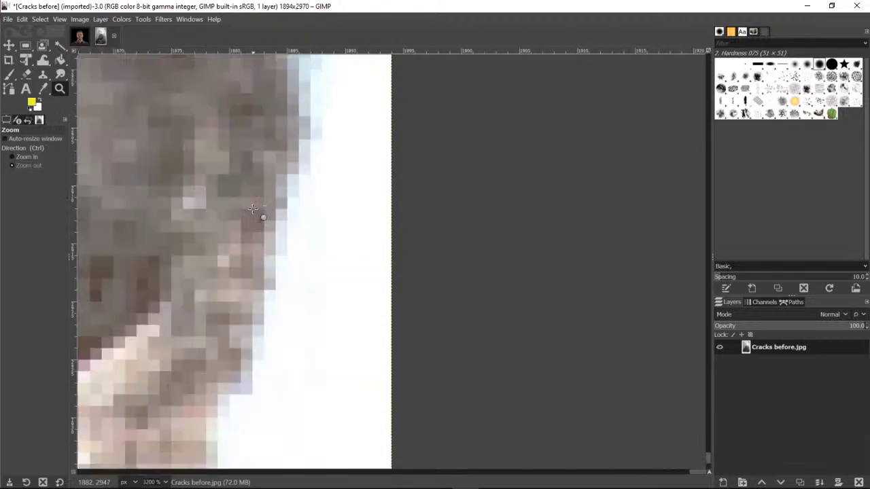
left_click(225, 226)
left_click(225, 226)
left_click(225, 226)
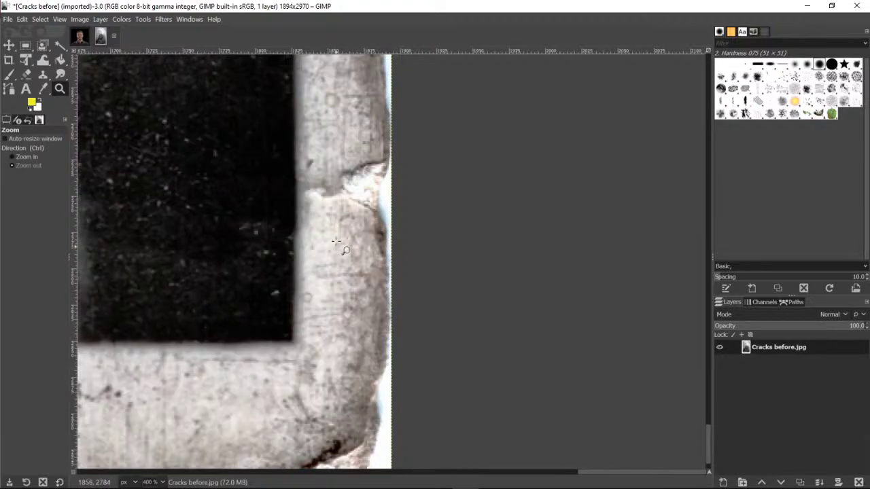
left_click(338, 245)
left_click(334, 242, "ctrl")
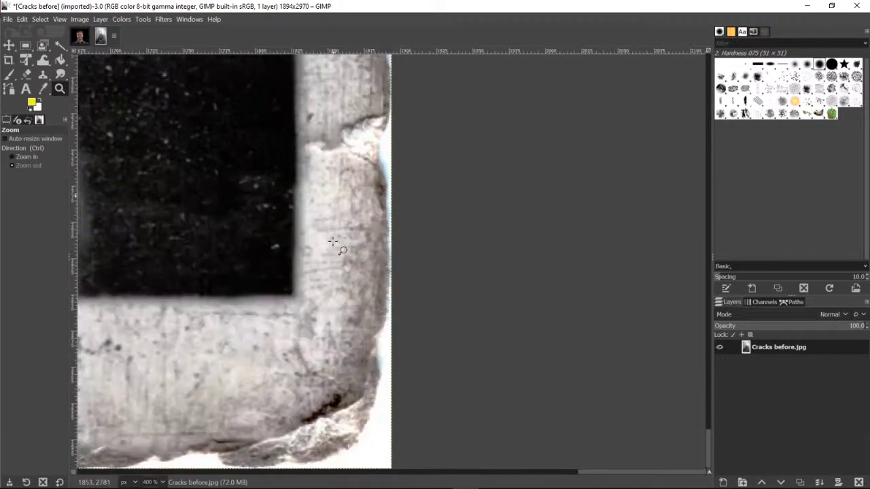
Clone clean border texture over the crack beside the dark edge.
left_click(44, 75)
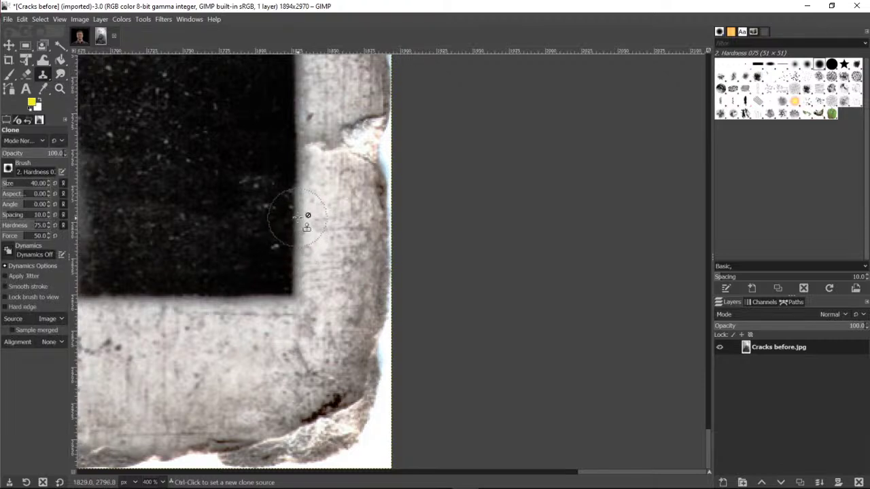
left_click(294, 220, "ctrl")
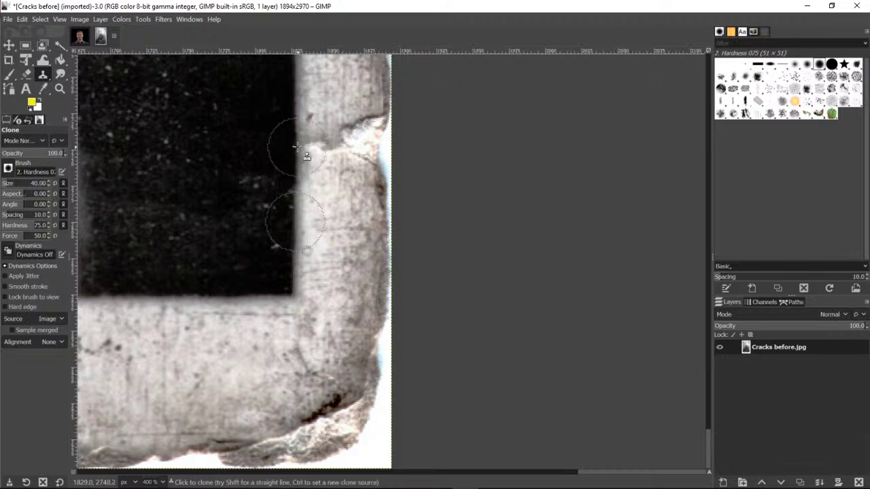
mouse_move(298, 145)
left_mouse_down()
mouse_move(360, 131)
mouse_move(370, 143)
mouse_move(364, 128)
mouse_move(366, 174)
mouse_move(364, 164)
mouse_move(374, 175)
mouse_move(376, 142)
mouse_move(372, 164)
left_mouse_up()
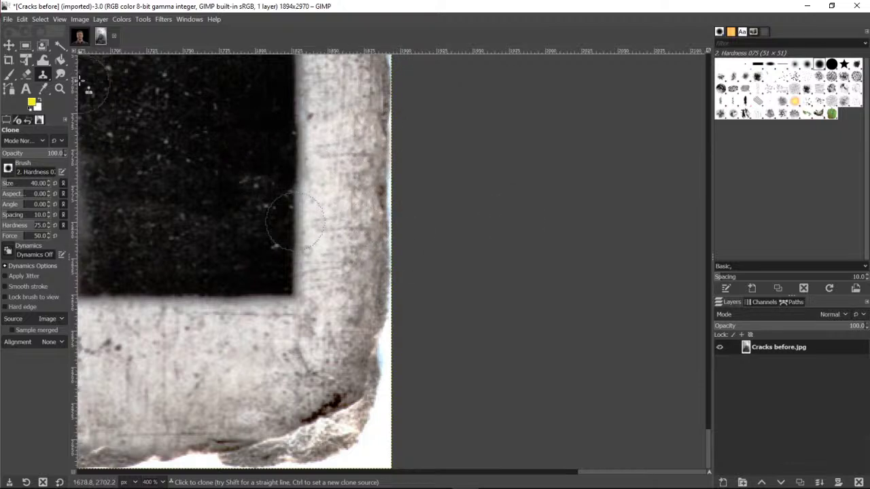
Zoom out with the Zoom tool to see more of the photo.
left_click(60, 88)
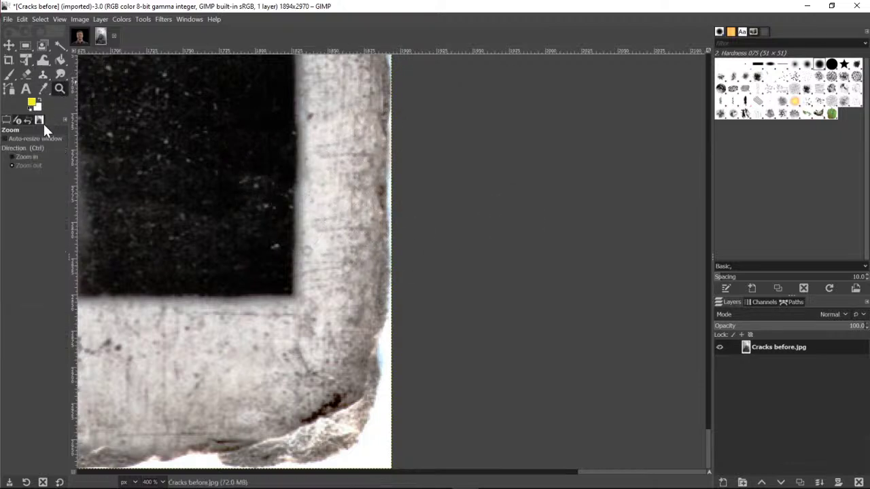
left_click(176, 167)
left_click(176, 167)
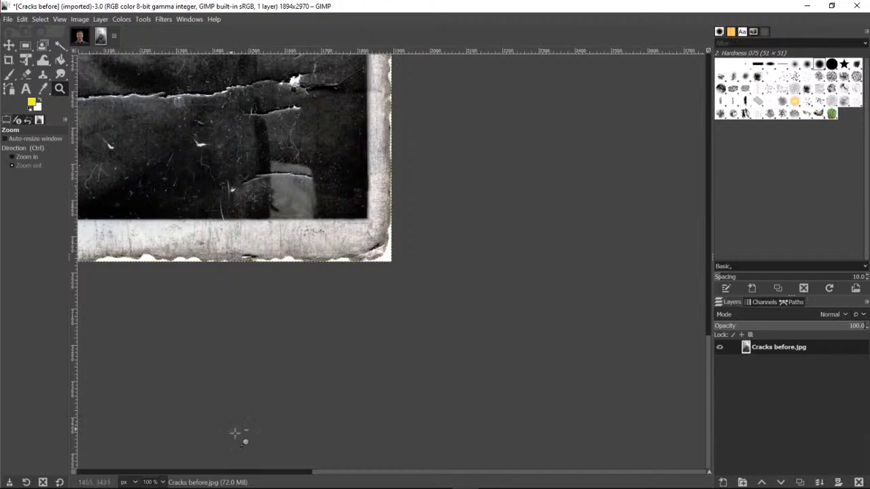
Scroll around the repaired portrait, zoom out to 50% so it fits, then minimize GIMP.
left_click_drag(326, 479, 87, 458)
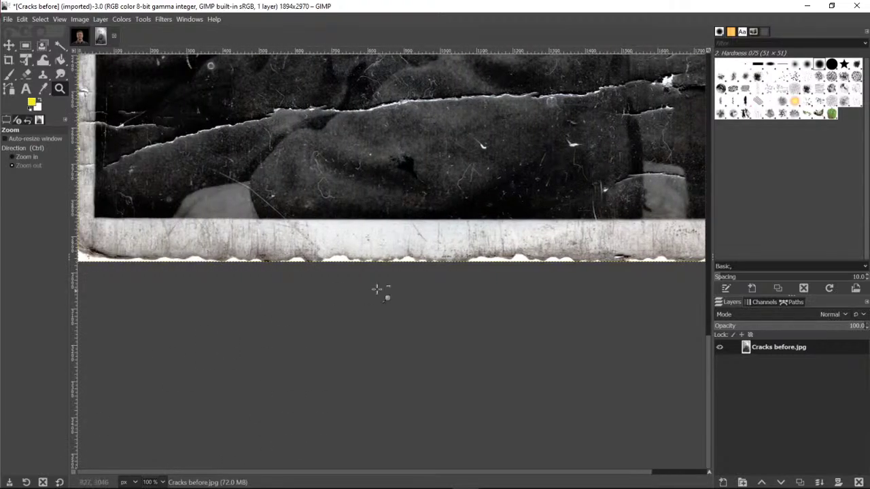
scroll(377, 290, "up", 20)
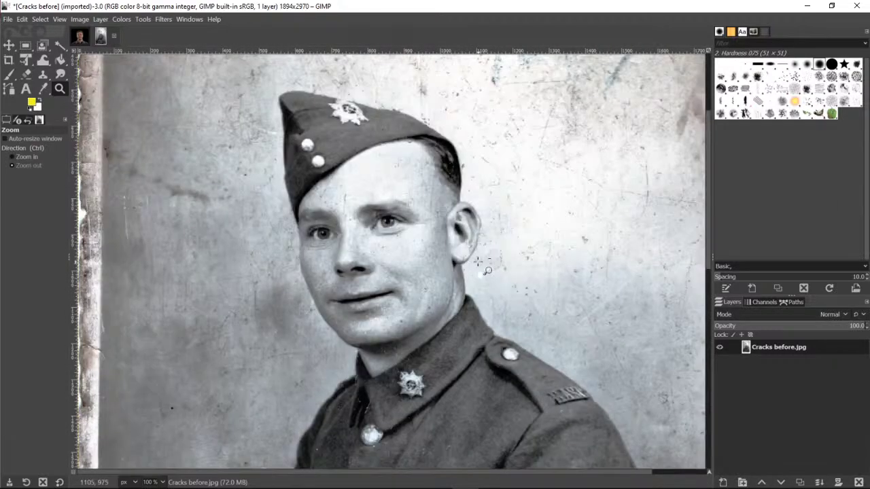
scroll(478, 261, "up", 5)
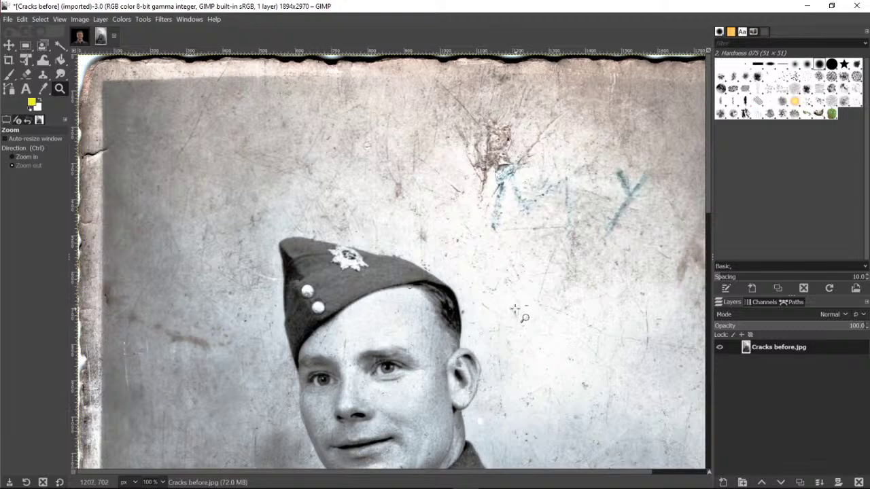
scroll(515, 309, "down", 12)
scroll(525, 295, "up", 5)
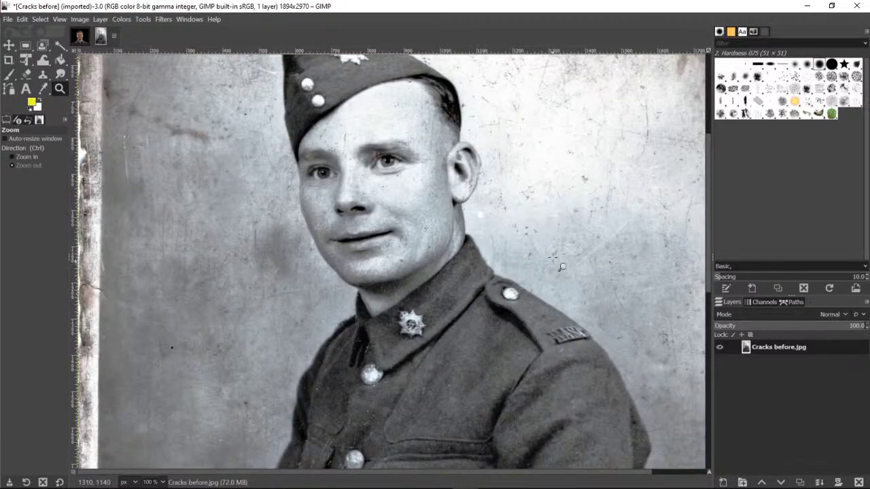
left_click(441, 192)
left_click(441, 193)
scroll(479, 285, "down", 3)
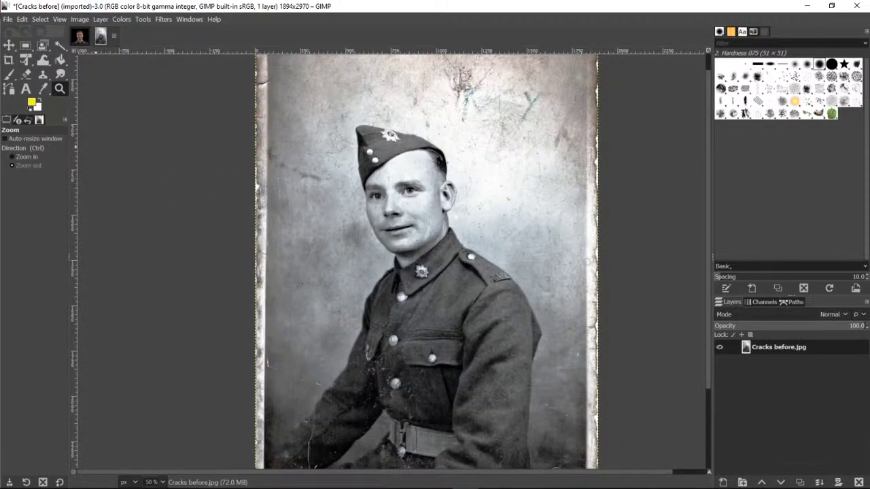
left_click(805, 7)
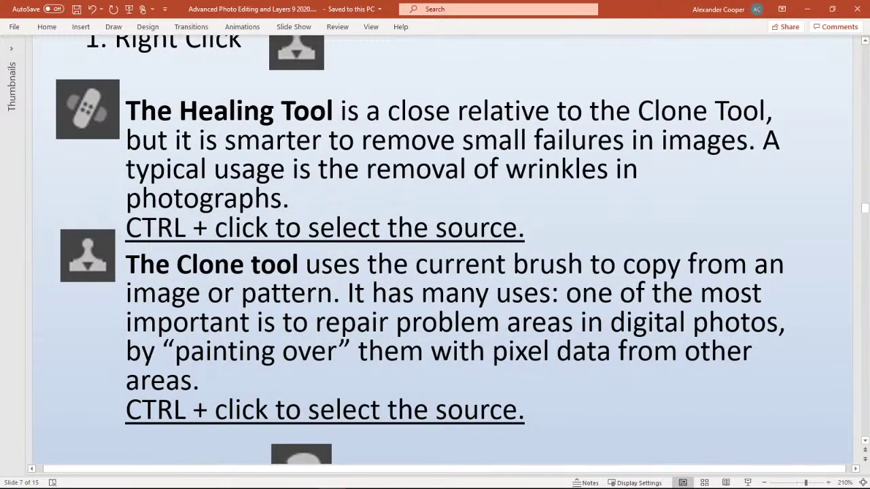
Scroll the slide down to the '2. Right Click' section on Blur/Sharpen and Smudge.
scroll(441, 252, "down", 4)
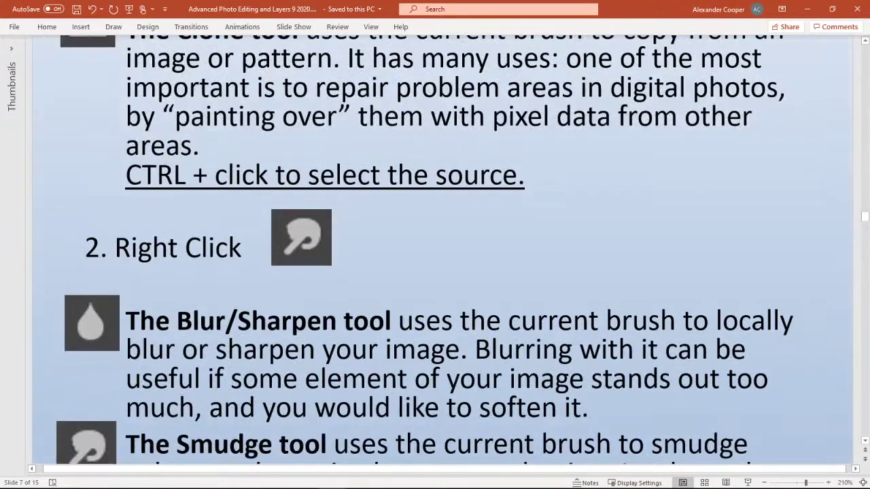
scroll(442, 251, "down", 1)
scroll(442, 252, "down", 2)
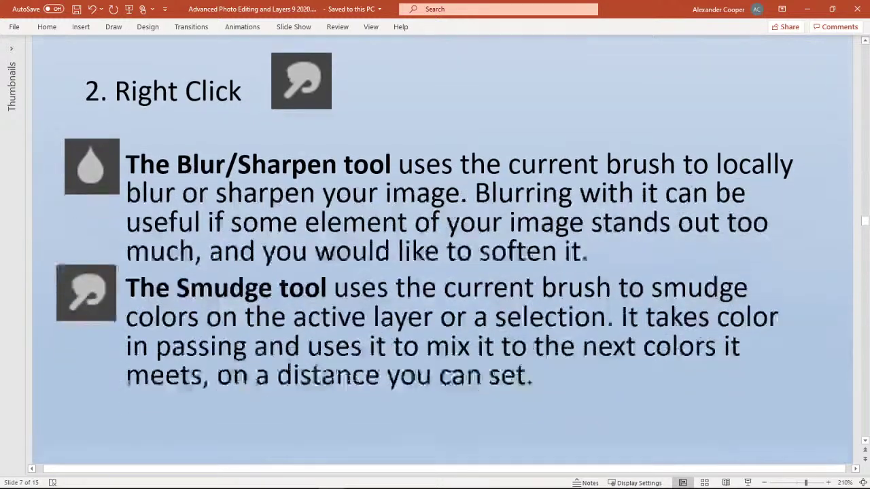
scroll(442, 251, "up", 1)
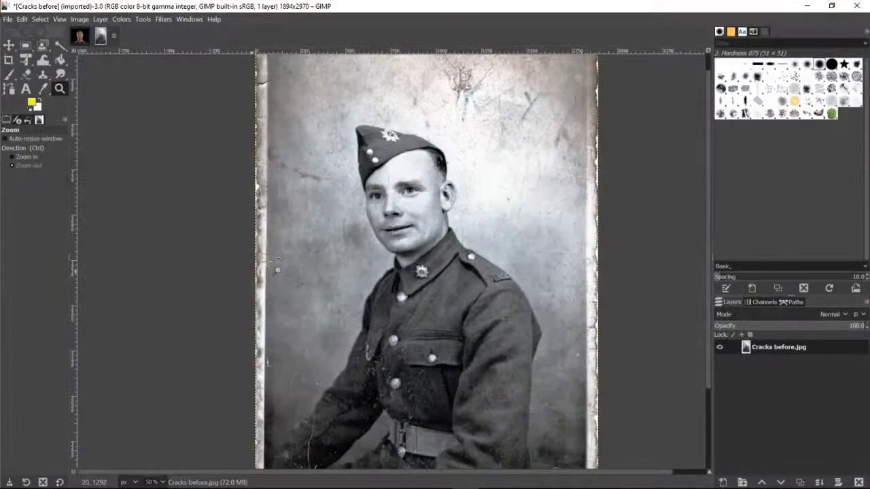
Bring up the Open Image dialog and preview Skin smoothing CD source.JPG and Cracks before.jpg.
left_click(8, 21)
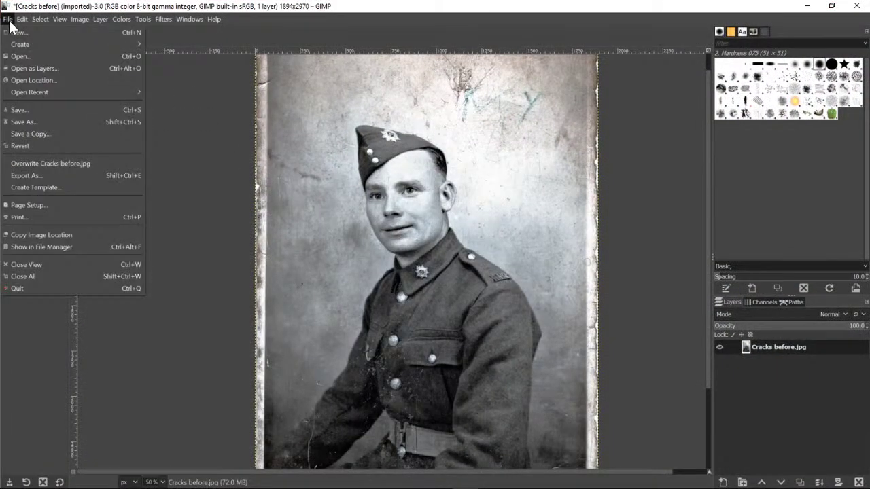
left_click(20, 57)
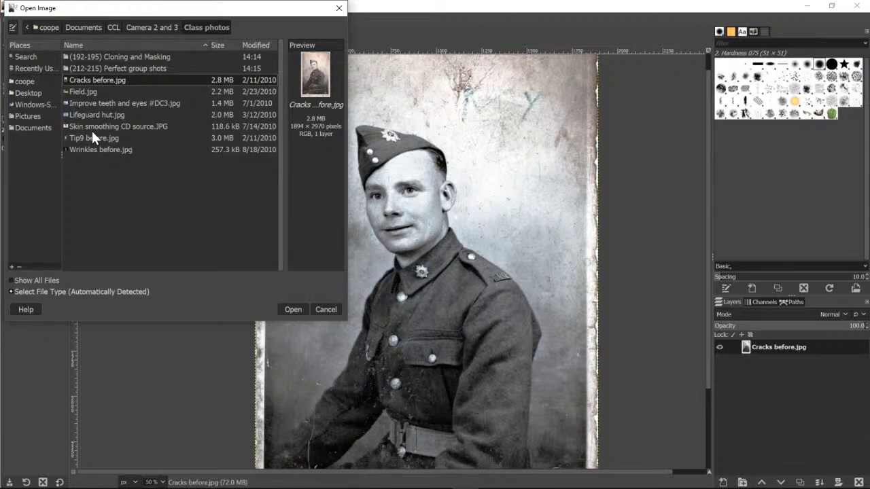
left_click(91, 126)
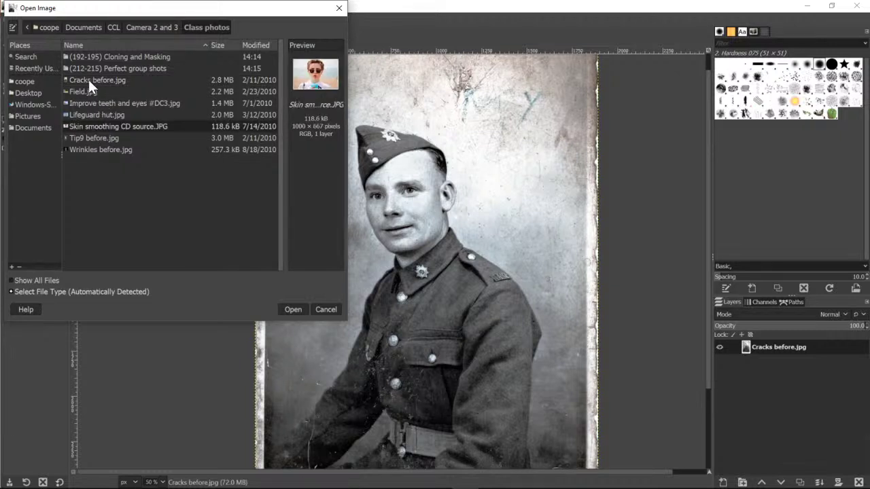
left_click(88, 80)
Preview other photos in the Class photos folder, then open Field.jpg.
left_click(92, 68)
left_click(94, 114)
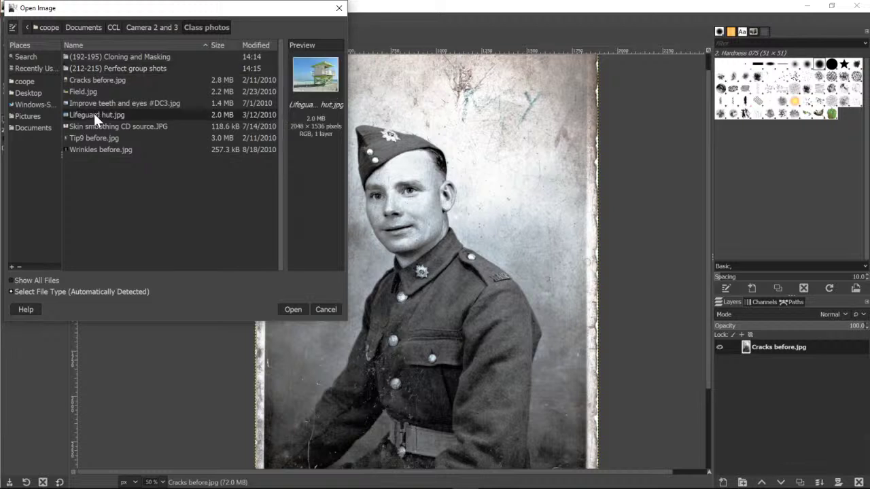
left_click(92, 126)
left_click(96, 137)
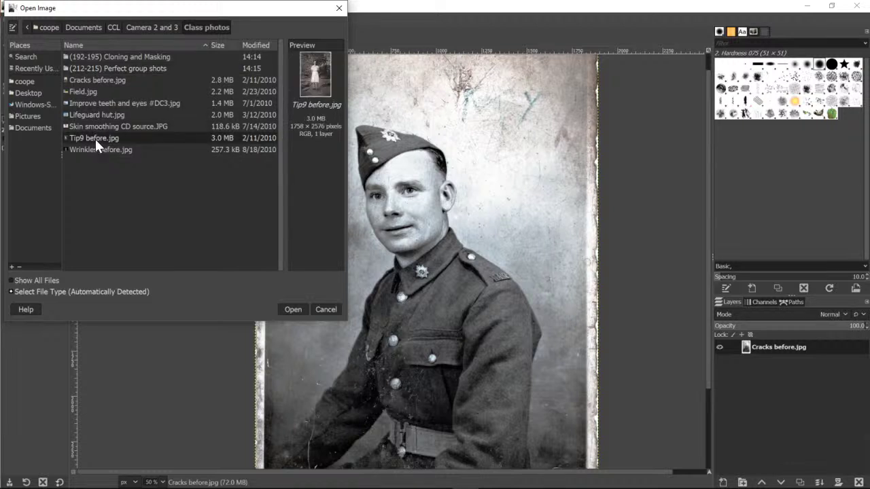
left_click(96, 148)
left_click(99, 113)
left_click(98, 103)
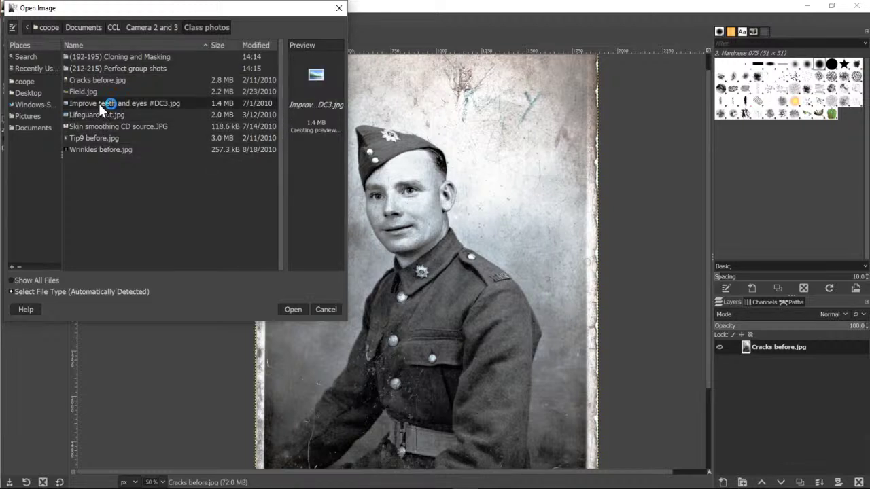
left_click(93, 93)
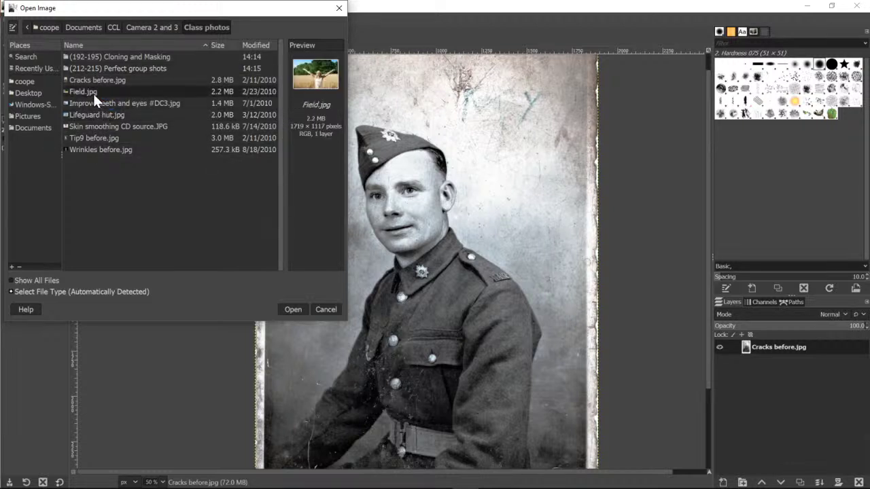
left_click(293, 310)
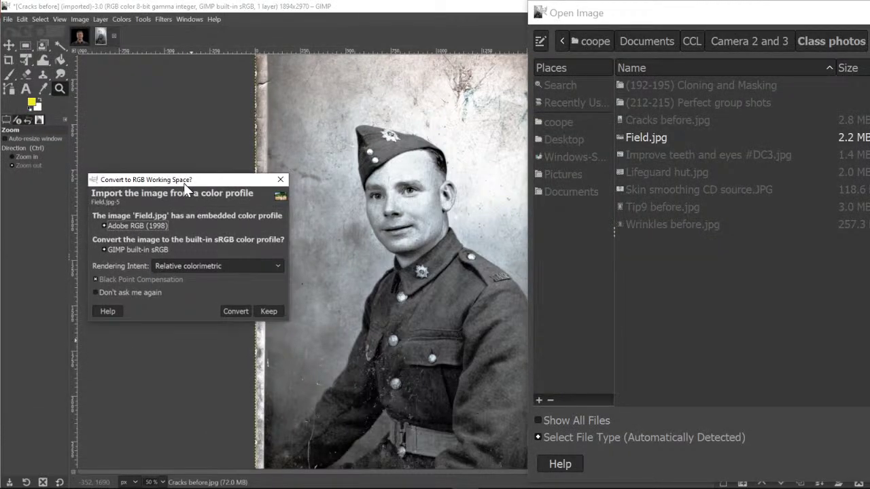
left_click(229, 313)
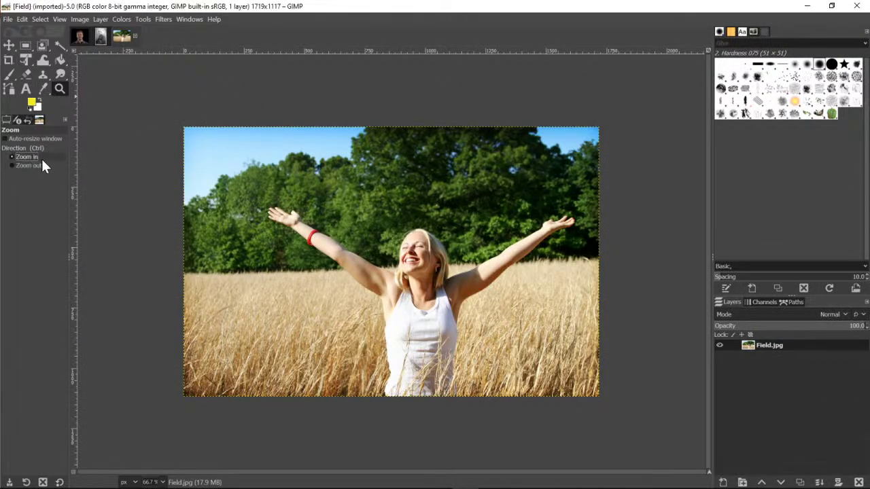
left_click(279, 258)
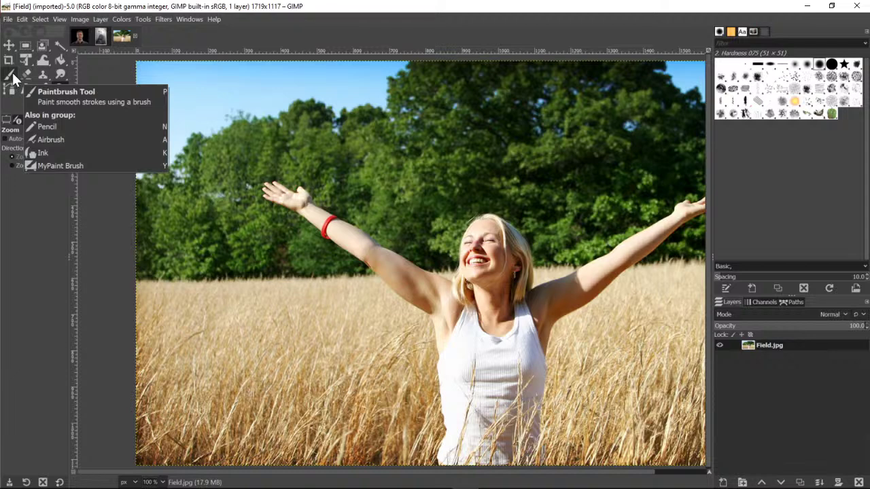
Switch to Blur/Sharpen with a size 195, Hardness 100 brush and blur a wheat patch.
right_click(62, 73)
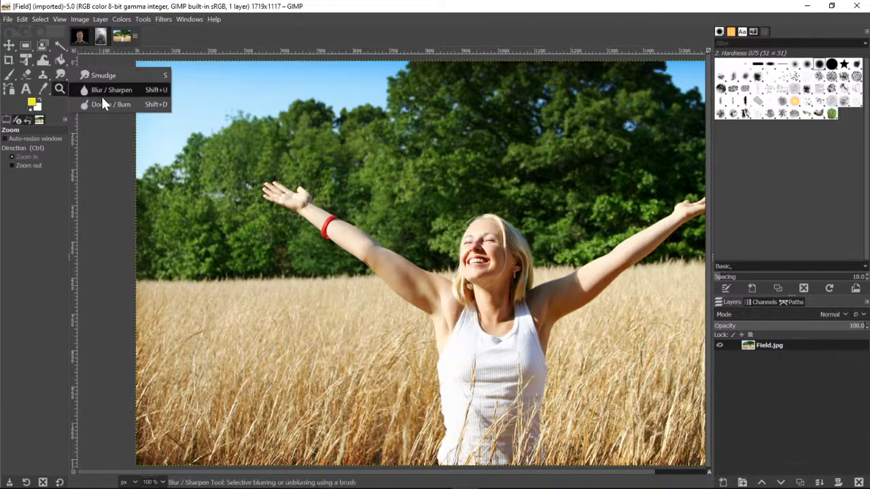
left_click(102, 90)
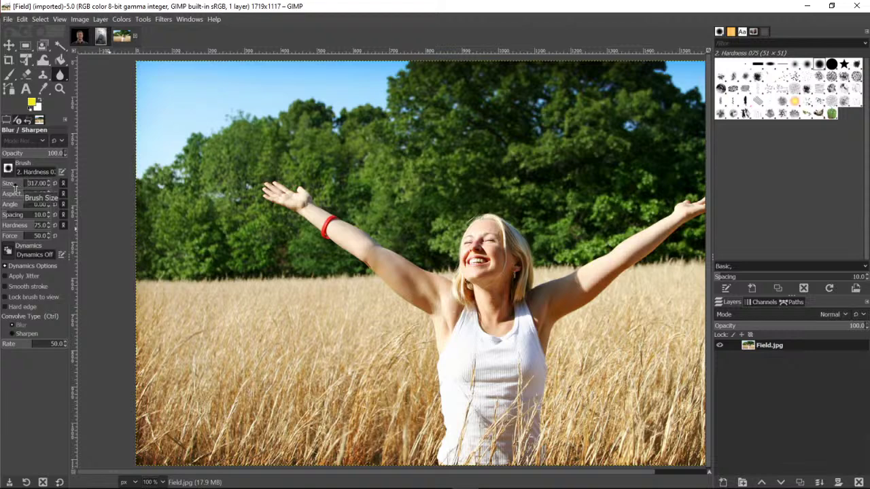
left_click_drag(14, 184, 40, 185)
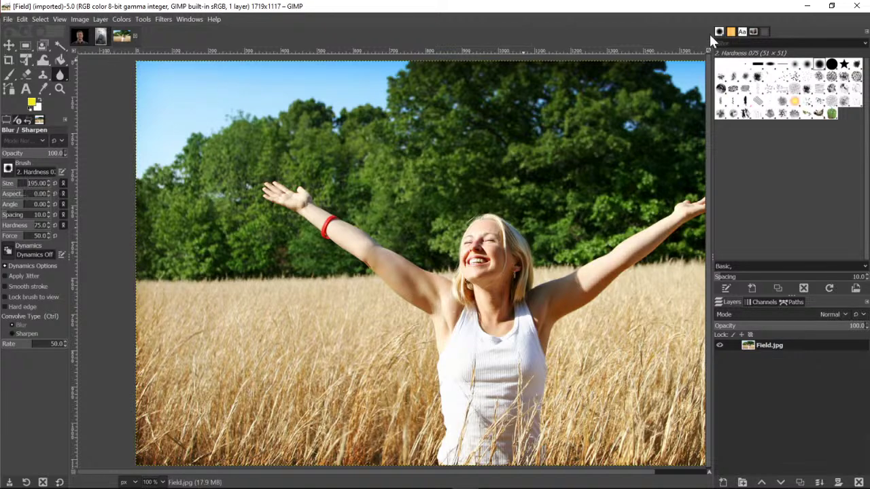
left_click(831, 68)
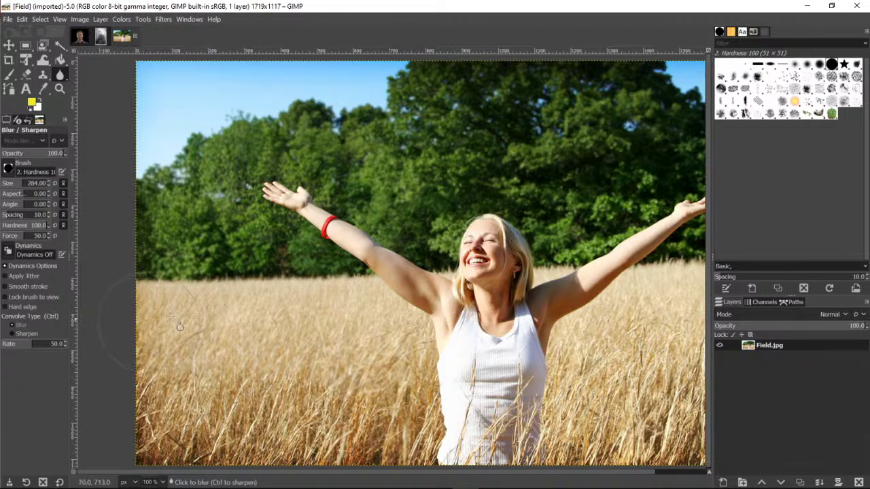
left_click_drag(198, 319, 180, 314)
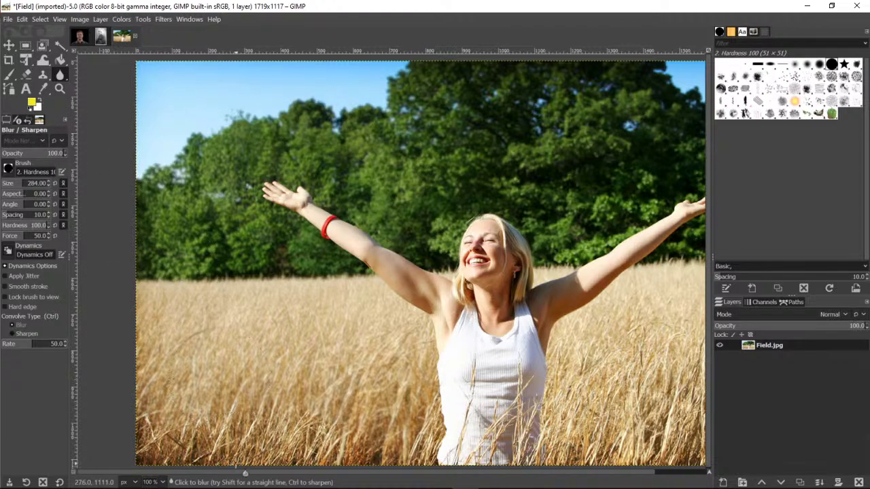
Scroll the view, minimize GIMP to check the slide, and reopen the blur tool group.
scroll(231, 476, "right", 2)
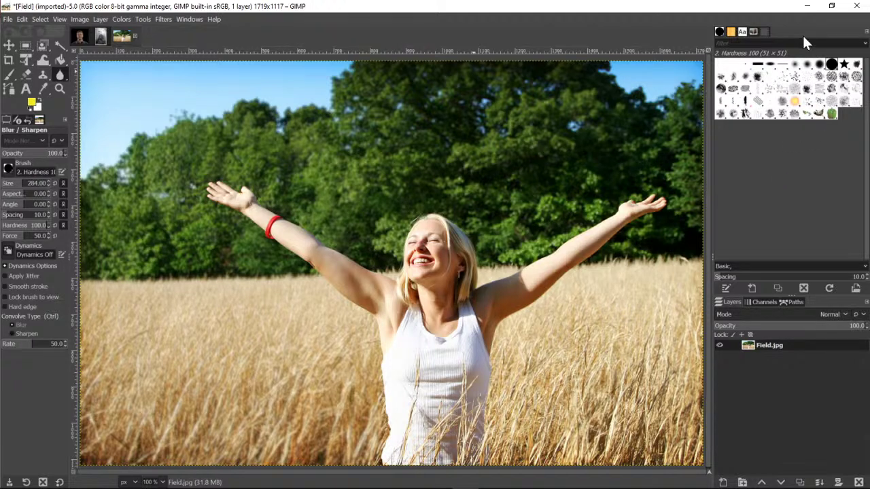
left_click(805, 9)
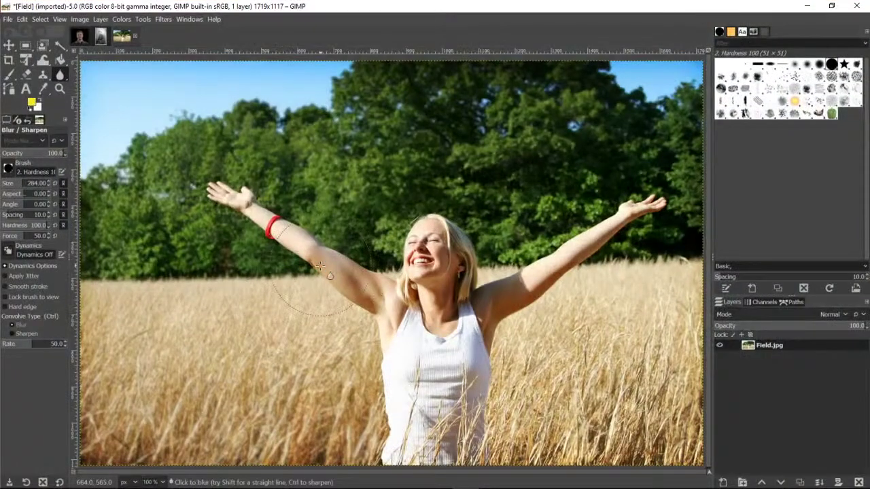
right_click(55, 75)
Select the Smudge tool with the Hardness 100 brush.
left_click(102, 75)
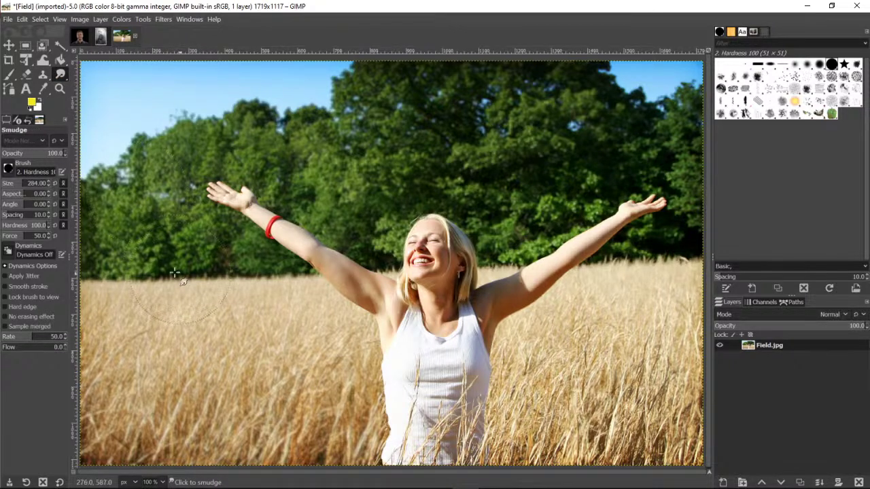
right_click(59, 72)
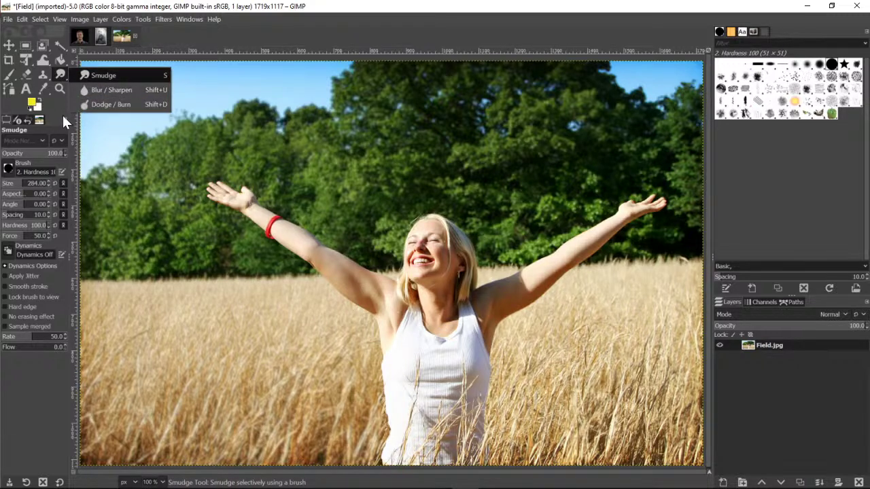
left_click(55, 103)
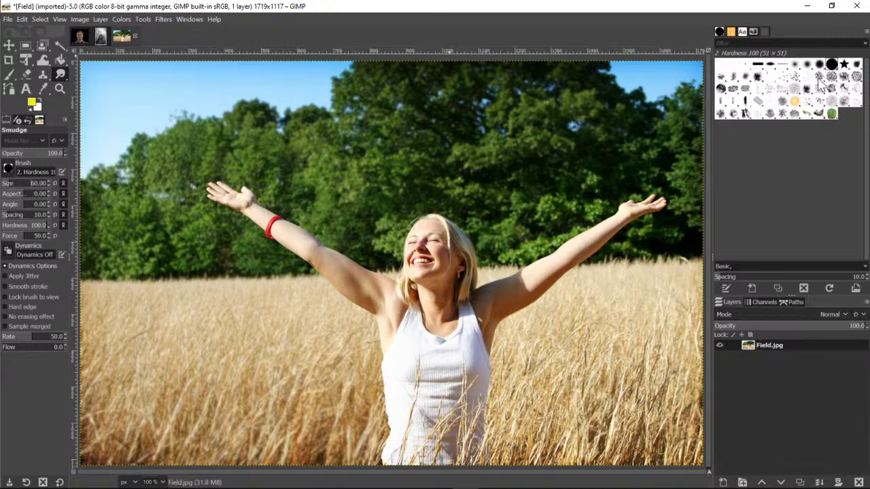
left_click(819, 68)
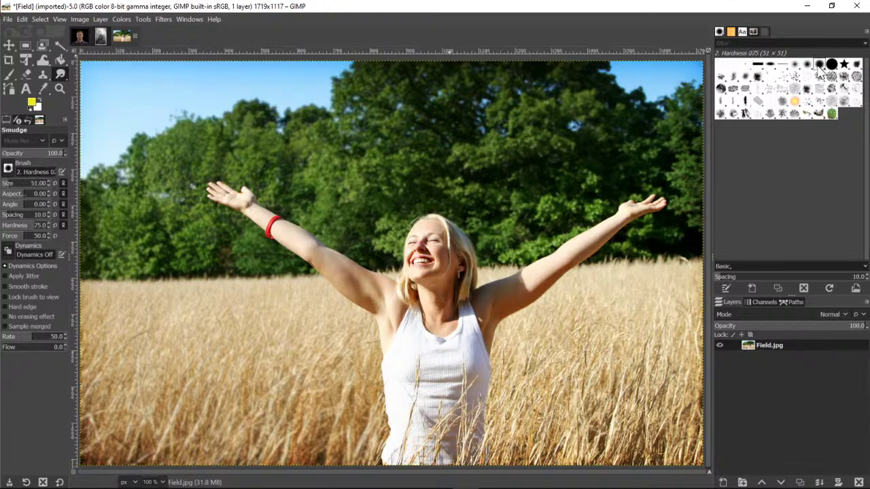
left_click(831, 66)
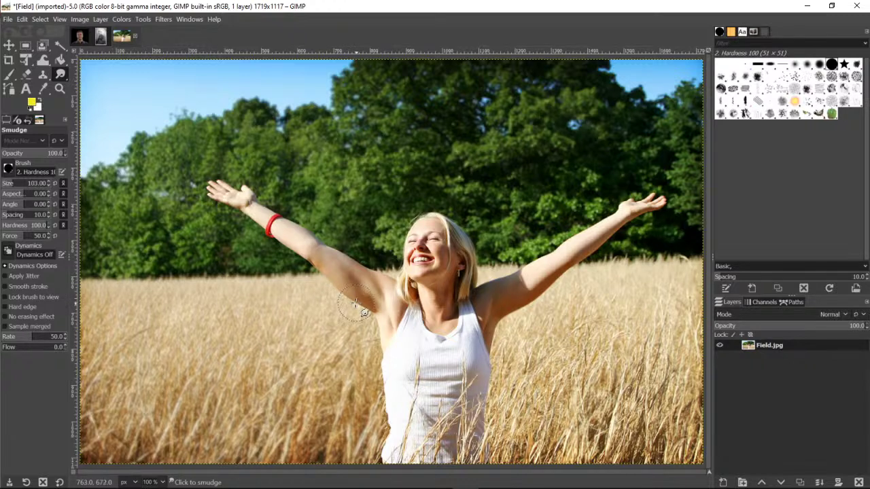
Smudge along her underarm, where arm meets top, and down her shirt's left edge.
left_click_drag(357, 301, 334, 292)
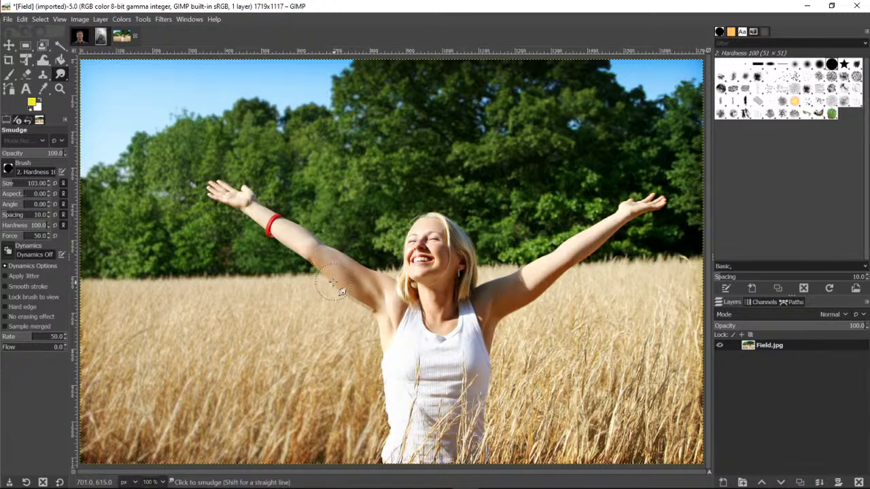
left_click_drag(333, 282, 353, 317)
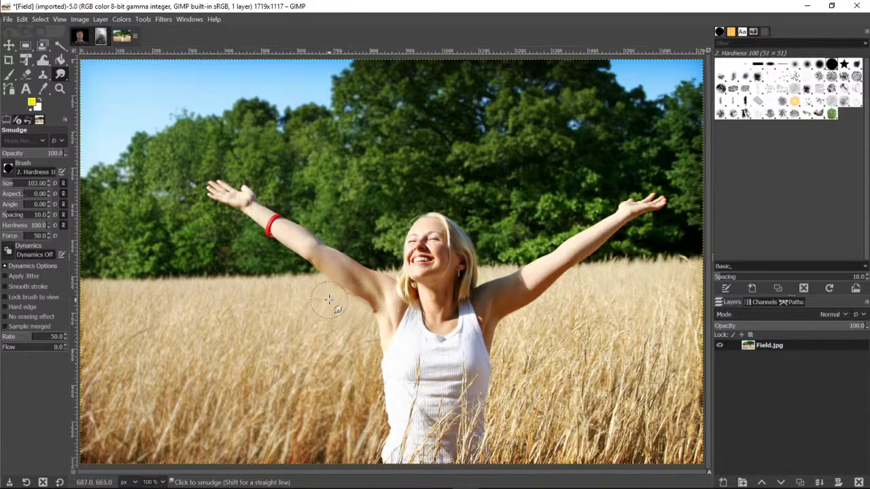
mouse_move(368, 367)
left_mouse_down()
mouse_move(380, 326)
mouse_move(372, 372)
mouse_move(381, 374)
left_mouse_up()
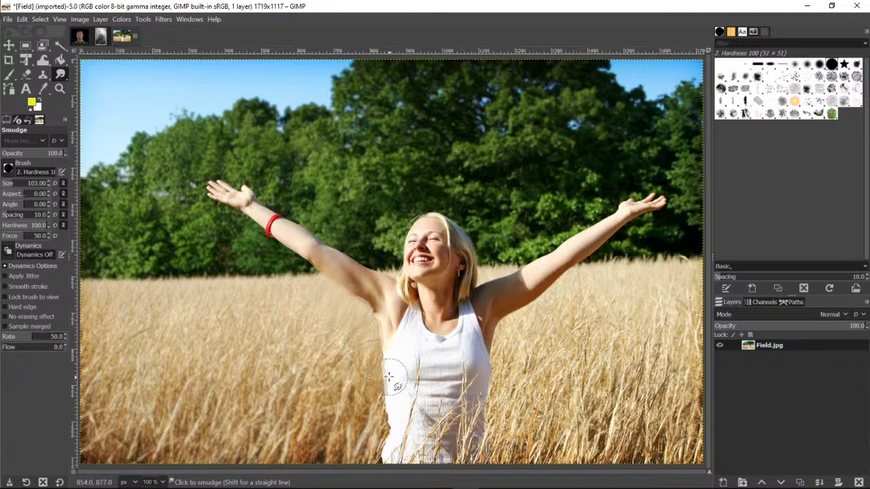
mouse_move(390, 376)
left_mouse_down()
mouse_move(393, 415)
mouse_move(384, 407)
mouse_move(387, 449)
left_mouse_up()
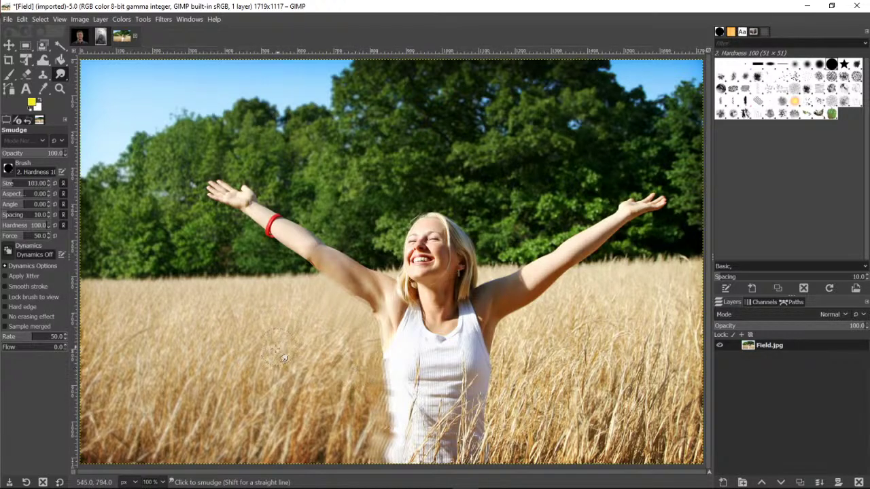
Clone wheat from two nearby spots over the area beside her white shirt.
left_click(44, 75)
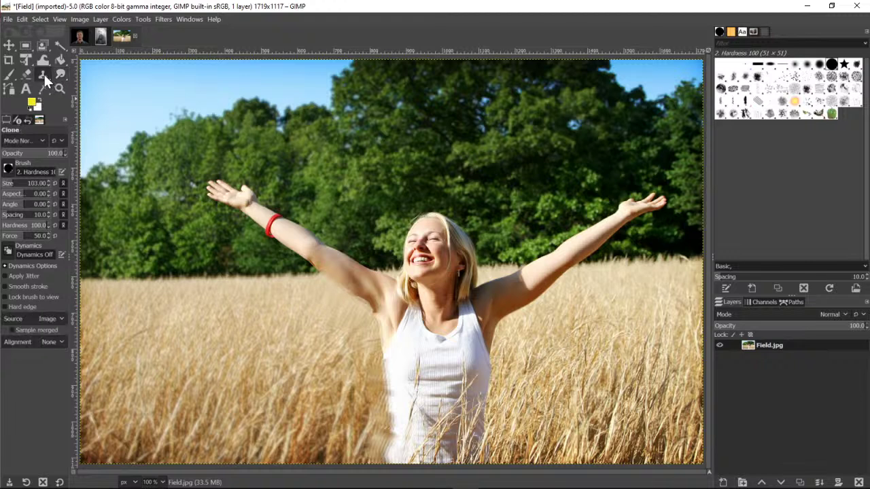
left_click(313, 393, "ctrl")
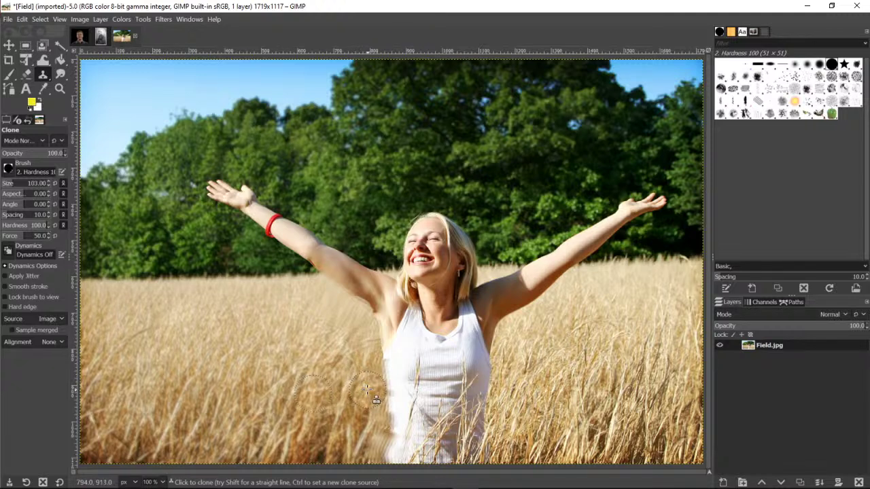
left_click_drag(369, 408, 369, 452)
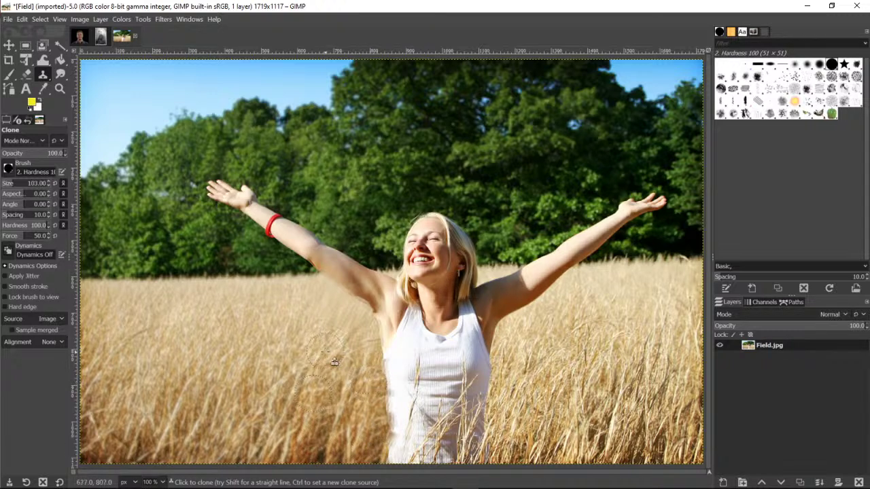
left_click(301, 357, "ctrl")
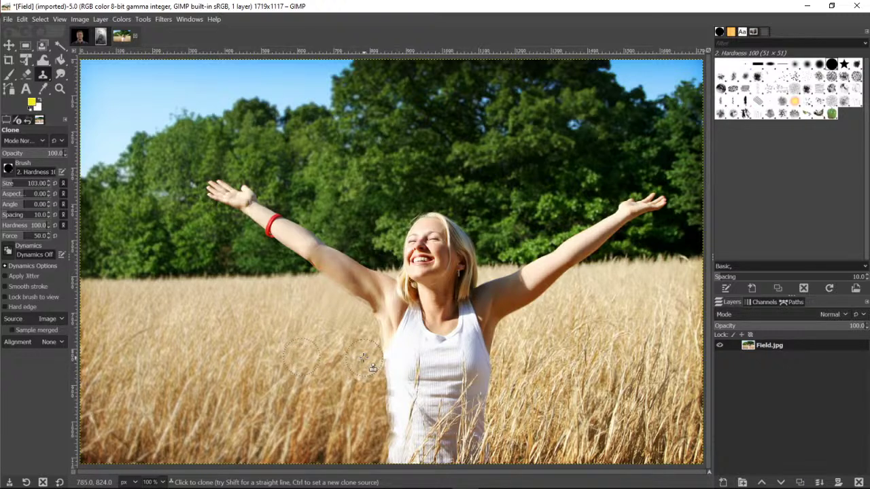
mouse_move(364, 357)
left_mouse_down()
mouse_move(353, 314)
mouse_move(331, 304)
mouse_move(345, 320)
mouse_move(340, 307)
mouse_move(323, 334)
mouse_move(345, 389)
mouse_move(364, 408)
mouse_move(371, 402)
mouse_move(365, 439)
mouse_move(348, 435)
mouse_move(333, 403)
left_mouse_up()
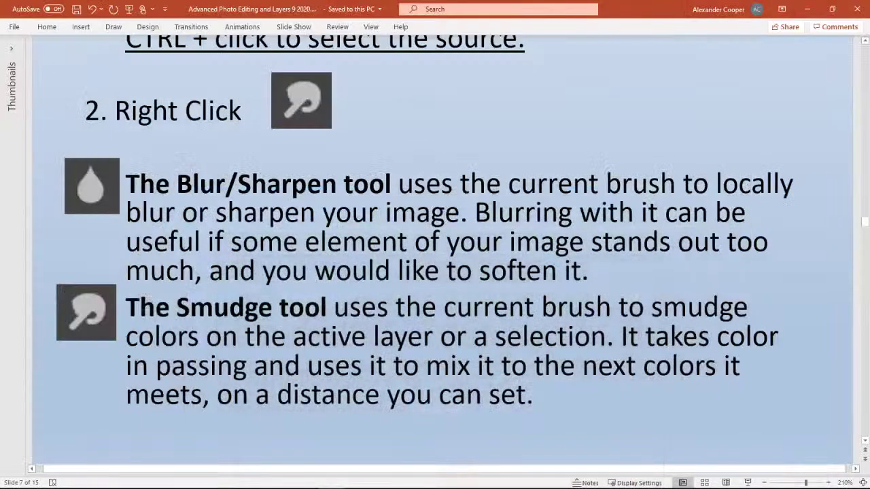
Scroll from slide 7 to slide 8, Layers.
scroll(442, 245, "down", 5)
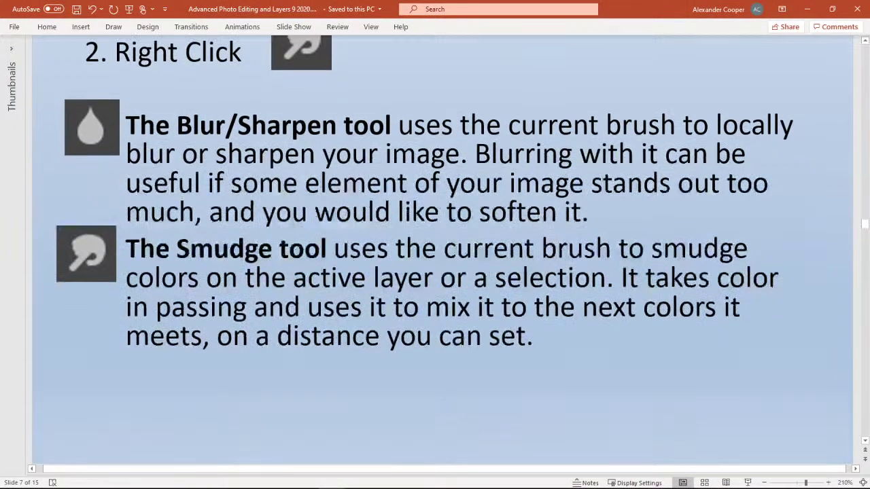
scroll(781, 261, "down", 5)
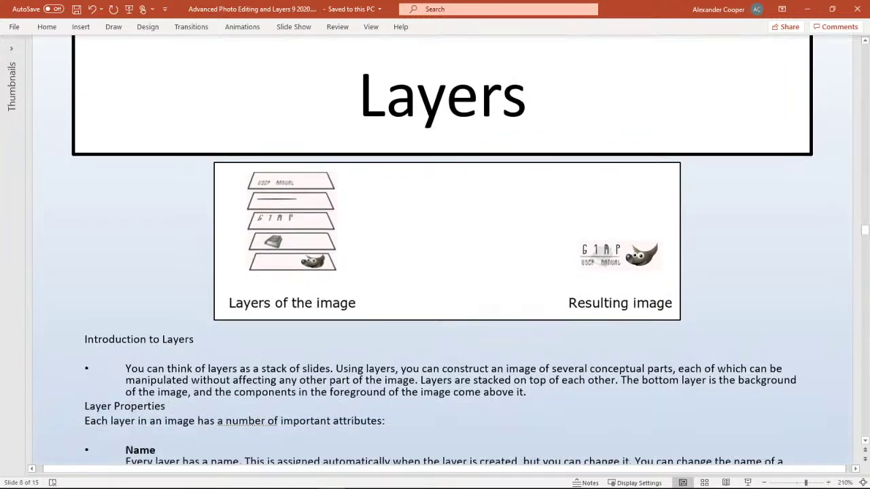
scroll(780, 260, "up", 1)
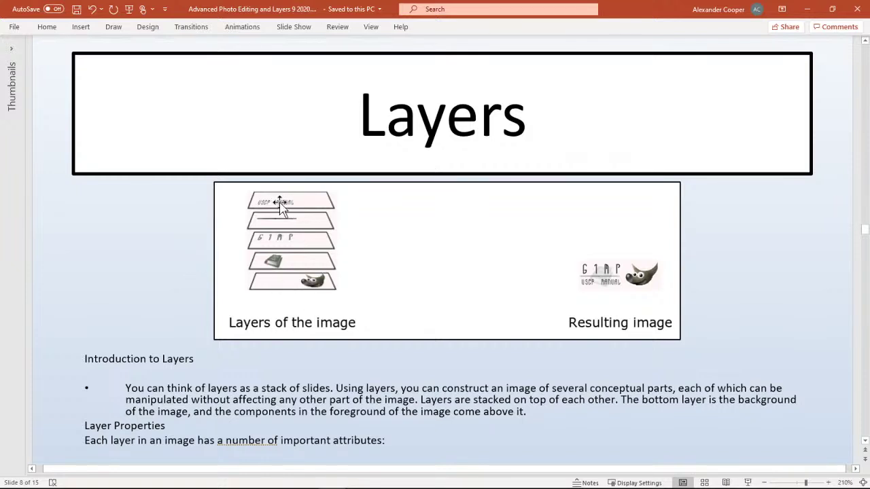
scroll(388, 224, "down", 3)
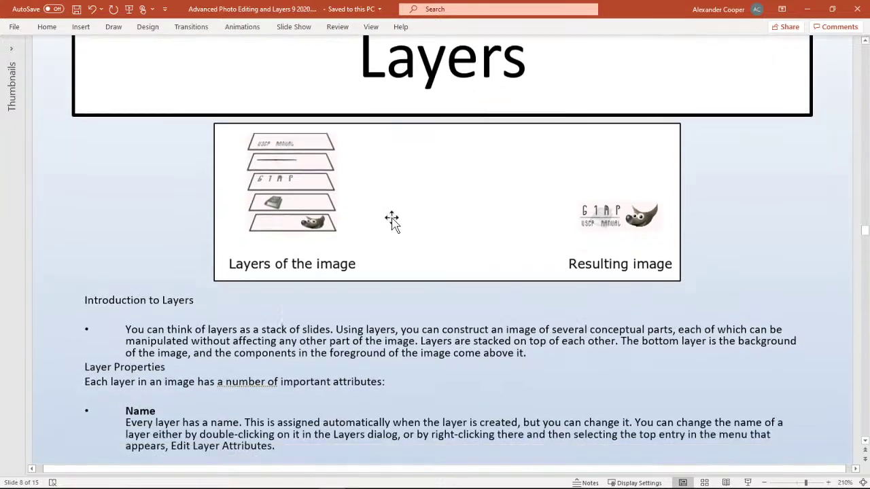
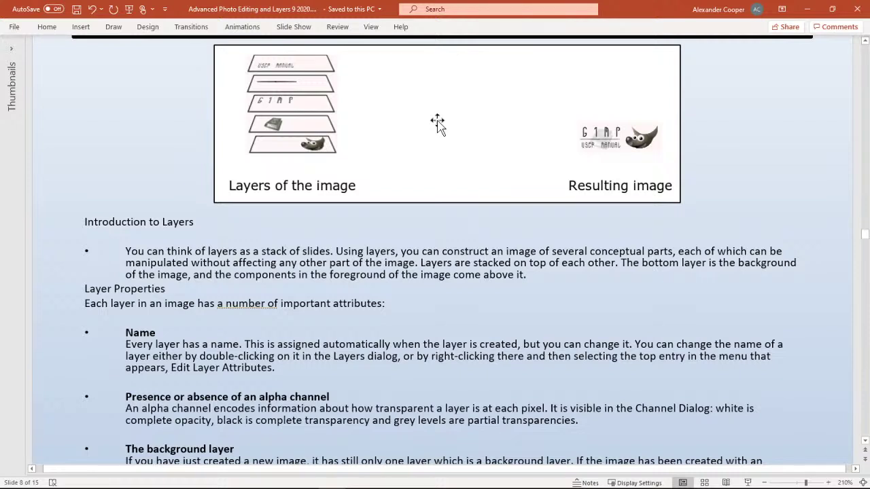
Correct the misspelled 'Transpareny' under New layer to 'Transparency'.
scroll(437, 125, "down", 5)
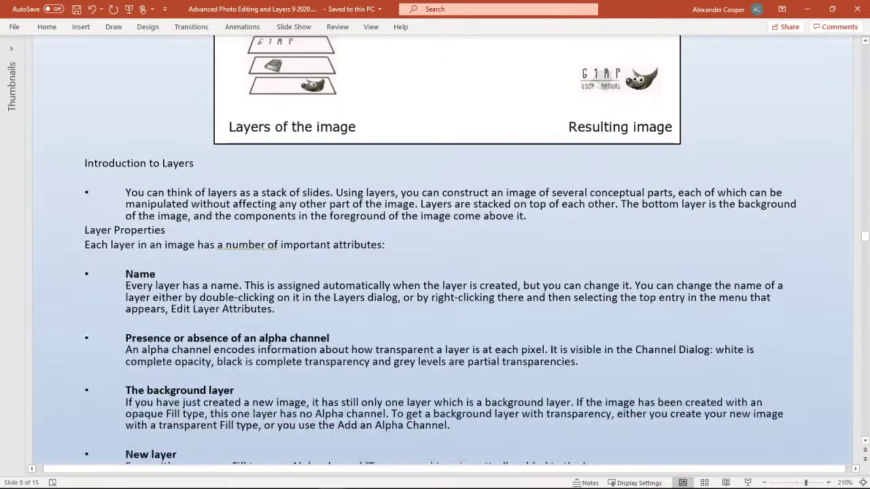
scroll(435, 248, "down", 2)
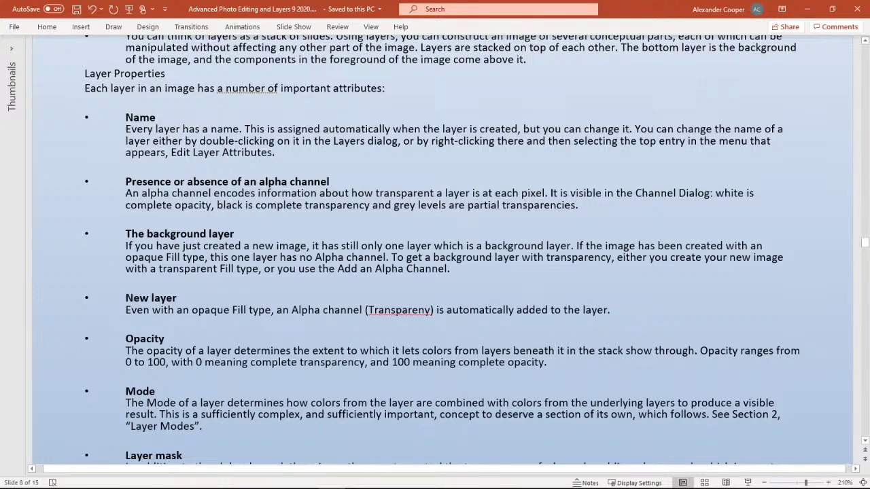
scroll(369, 195, "up", 7)
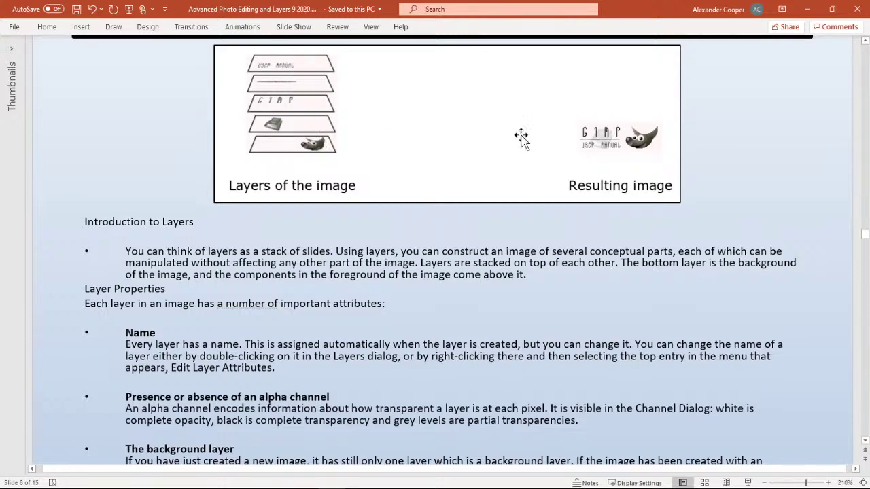
scroll(264, 196, "down", 4)
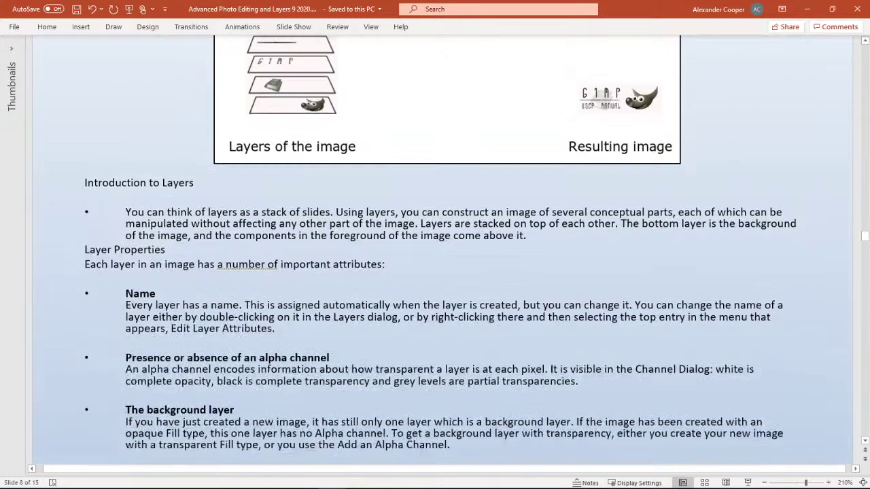
scroll(304, 49, "up", 2)
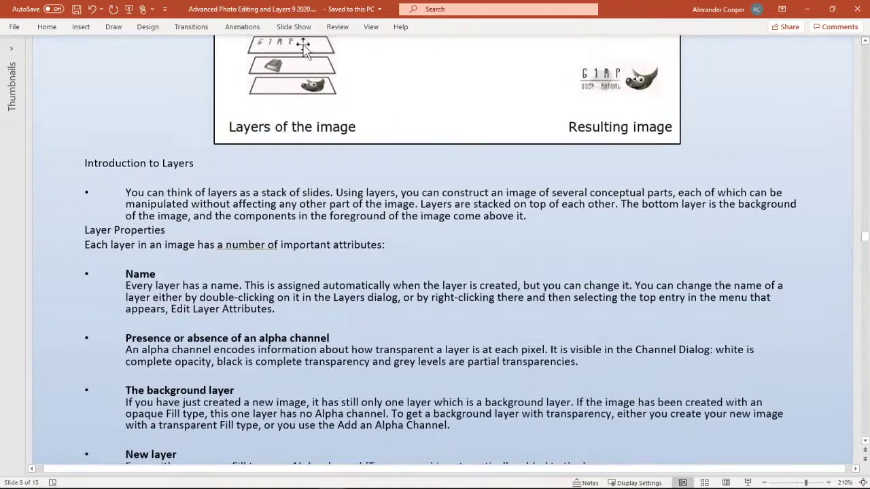
scroll(435, 252, "down", 3)
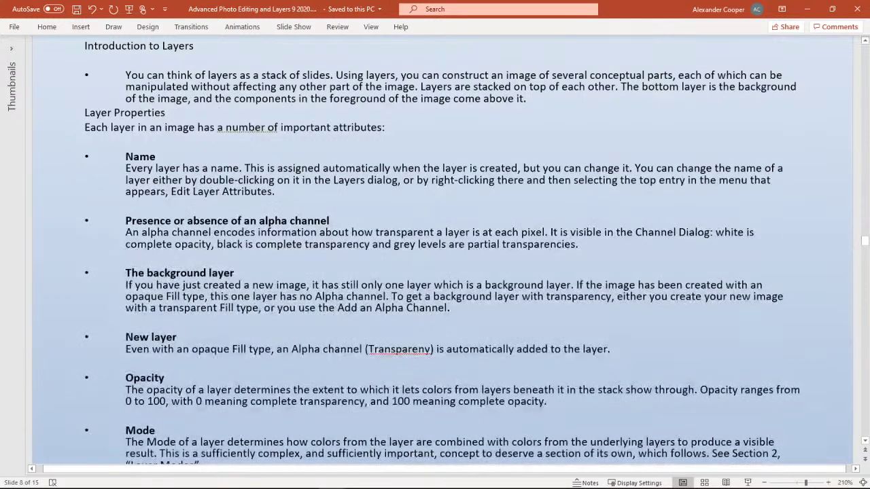
scroll(441, 249, "down", 2)
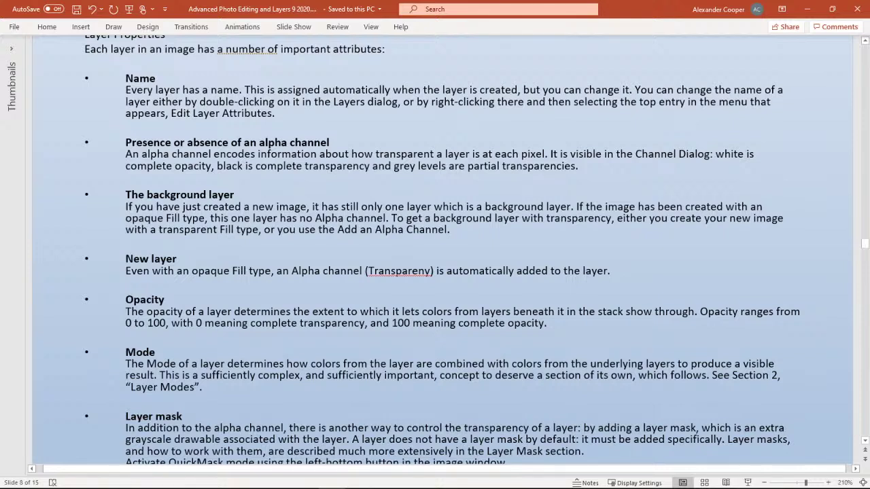
right_click(404, 276)
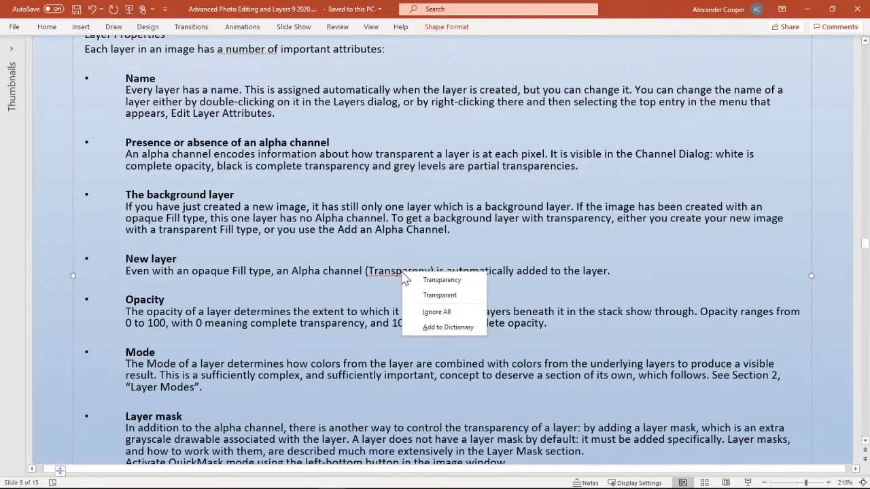
left_click(438, 280)
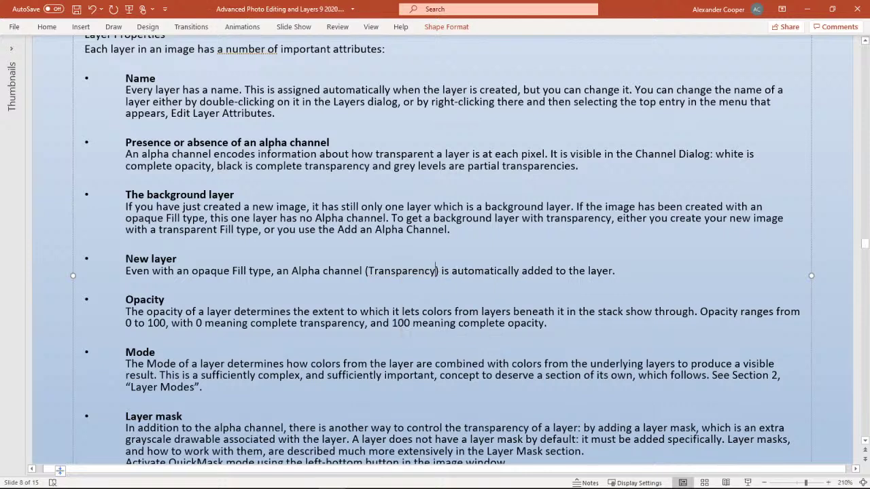
Save the presentation and move to slide 9, 'Separating an Object From Its Background'.
left_click(77, 10)
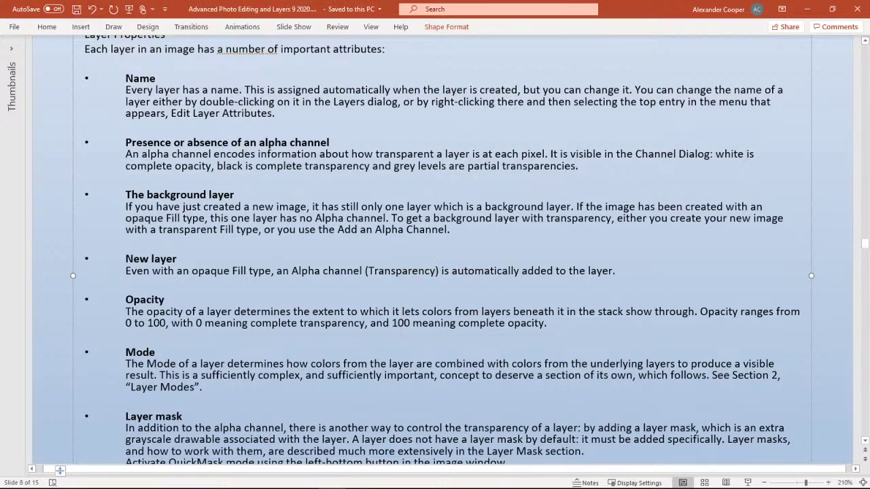
scroll(442, 248, "down", 3)
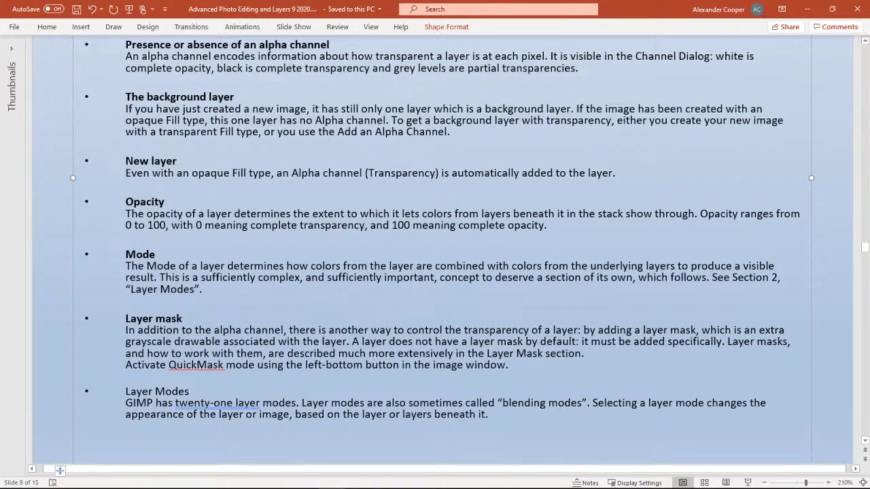
scroll(396, 111, "up", 5)
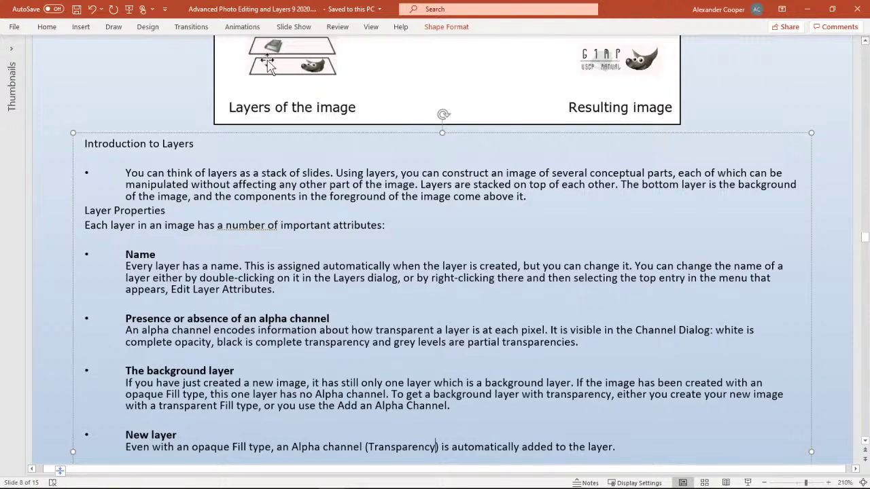
scroll(284, 89, "down", 5)
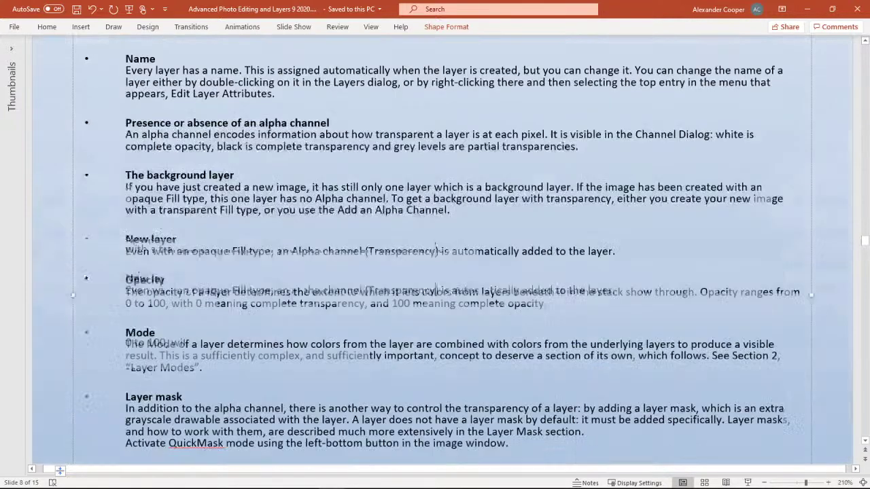
scroll(437, 192, "down", 1)
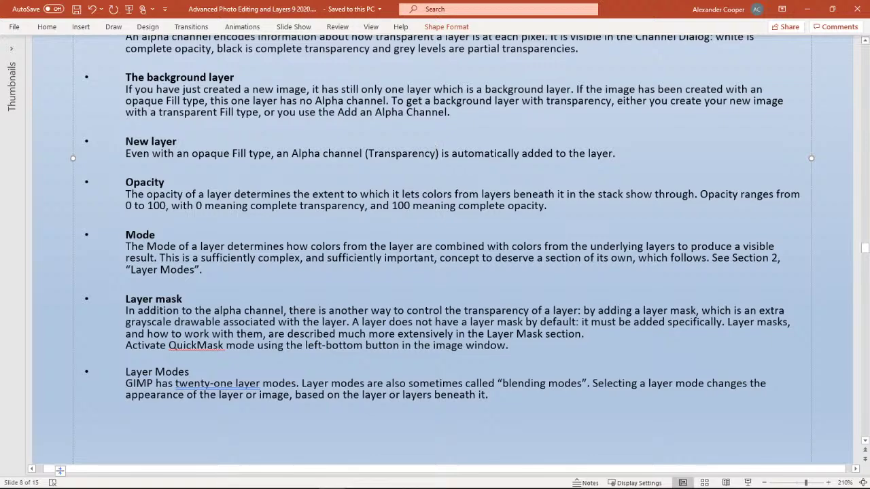
scroll(330, 272, "up", 8)
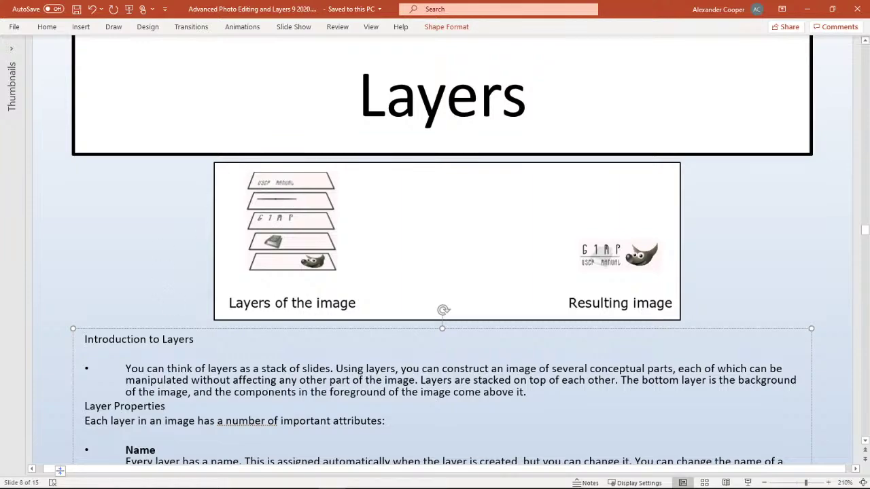
scroll(261, 187, "down", 8)
scroll(236, 426, "down", 10)
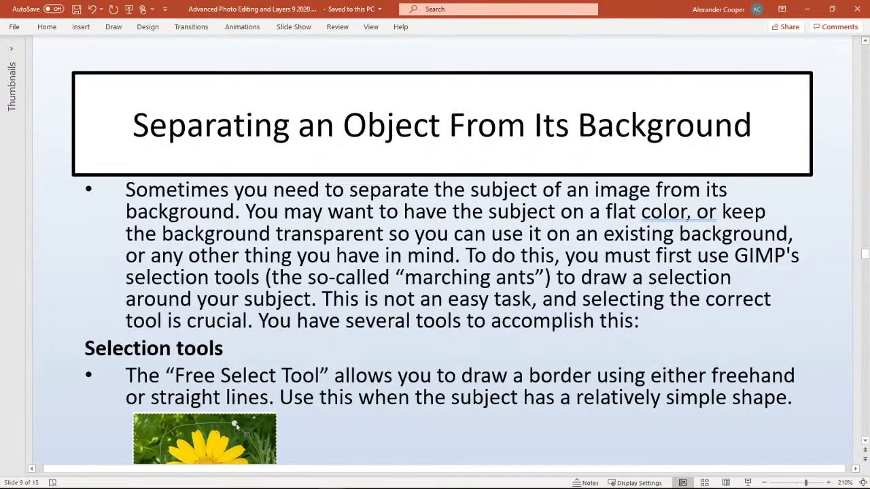
scroll(236, 426, "down", 7)
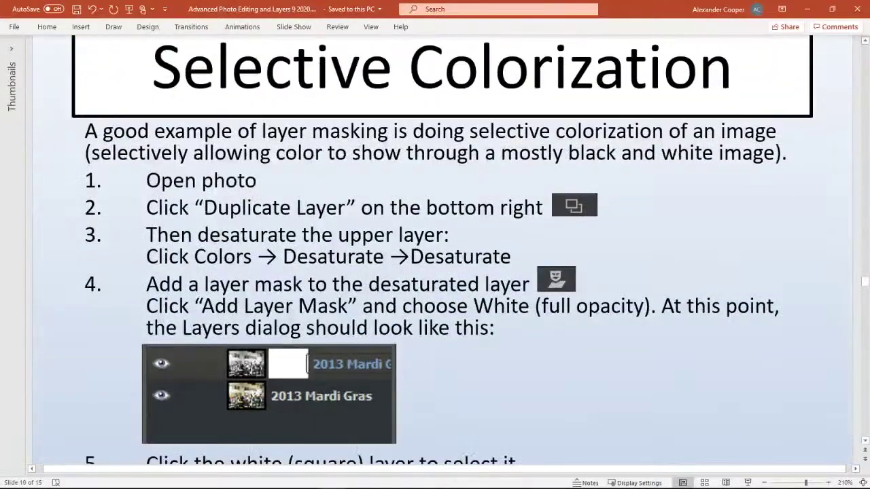
scroll(236, 426, "down", 8)
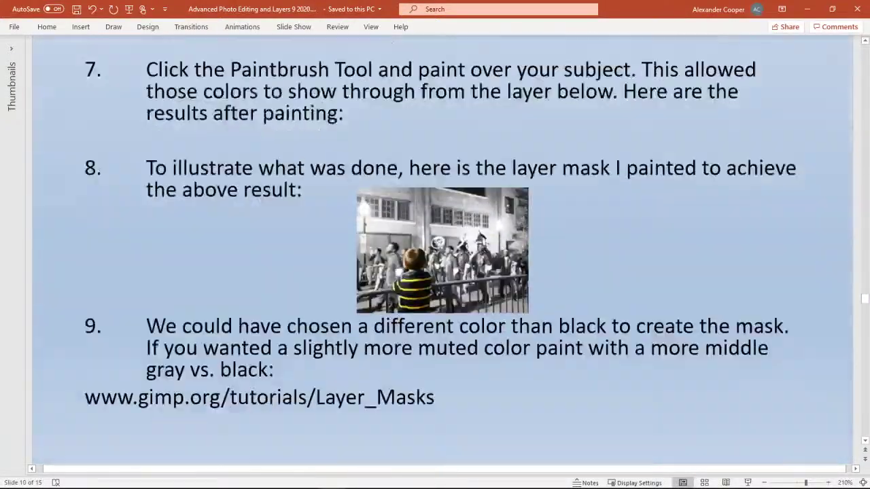
scroll(435, 251, "down", 10)
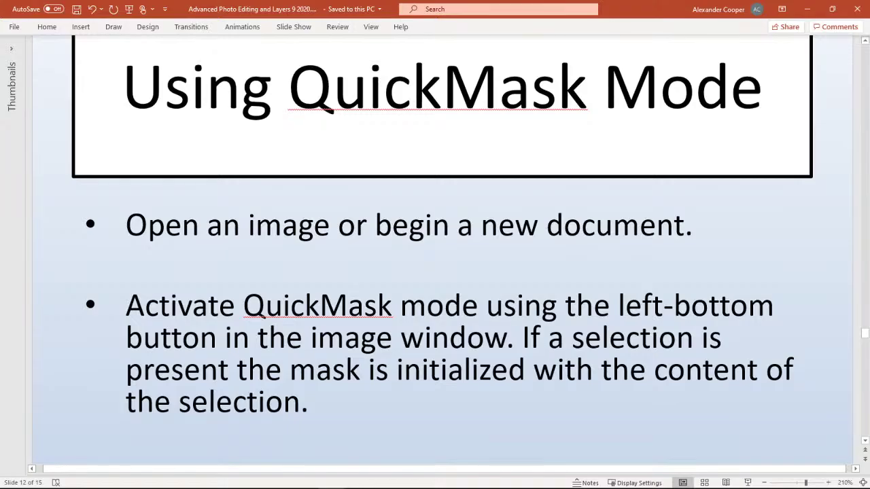
scroll(442, 249, "up", 12)
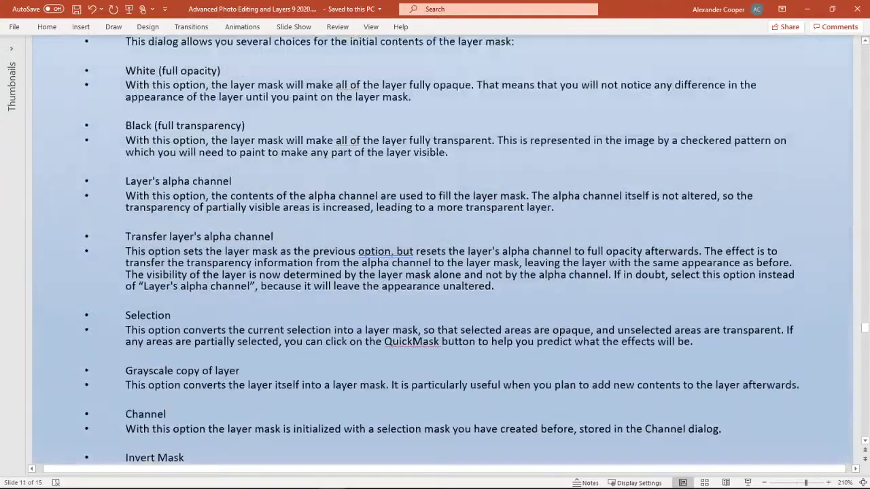
scroll(236, 185, "up", 12)
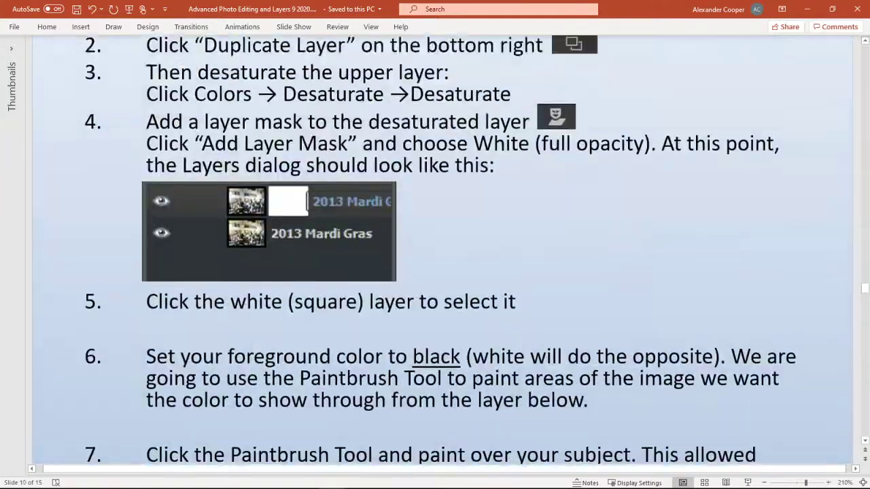
scroll(442, 251, "up", 4)
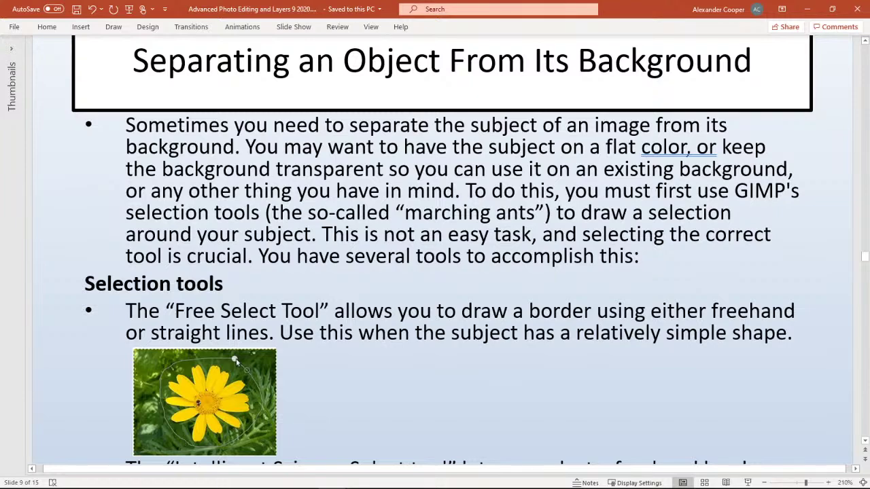
scroll(442, 249, "down", 1)
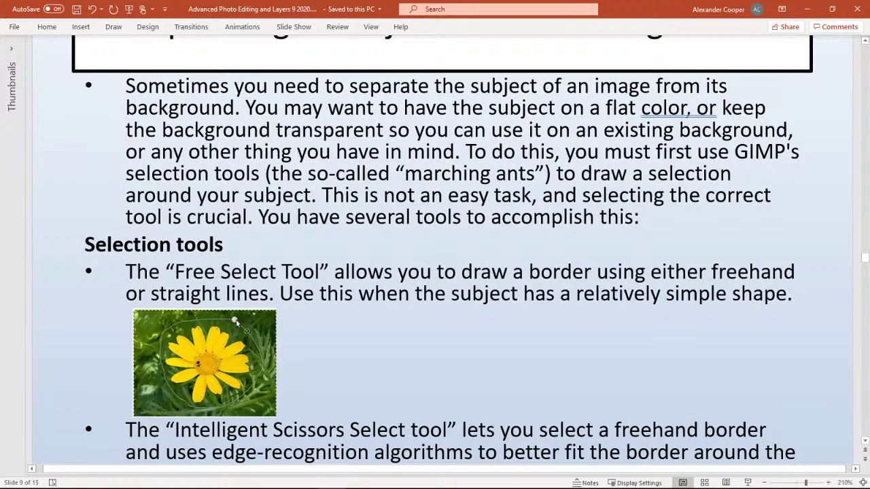
scroll(442, 249, "down", 2)
scroll(442, 249, "up", 1)
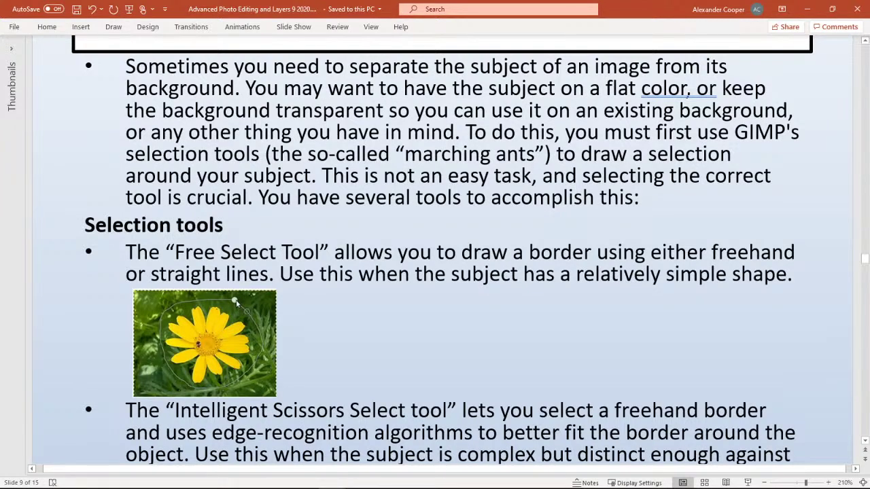
scroll(442, 250, "down", 4)
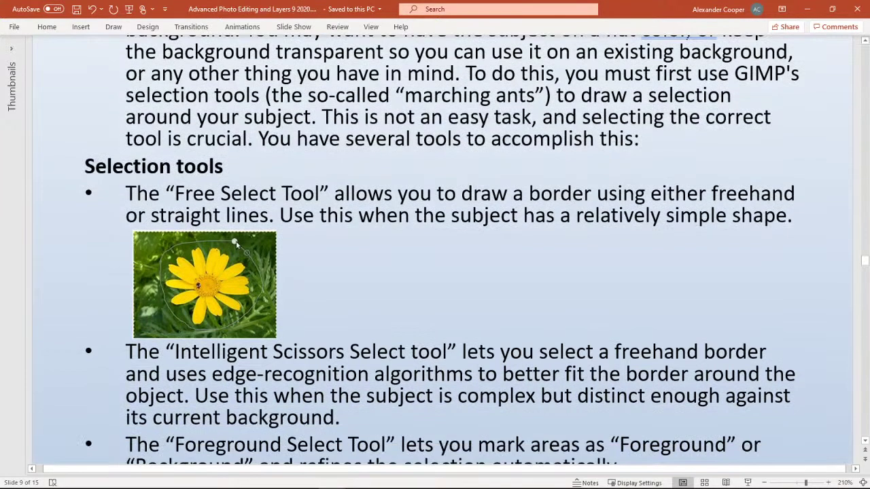
scroll(442, 250, "up", 1)
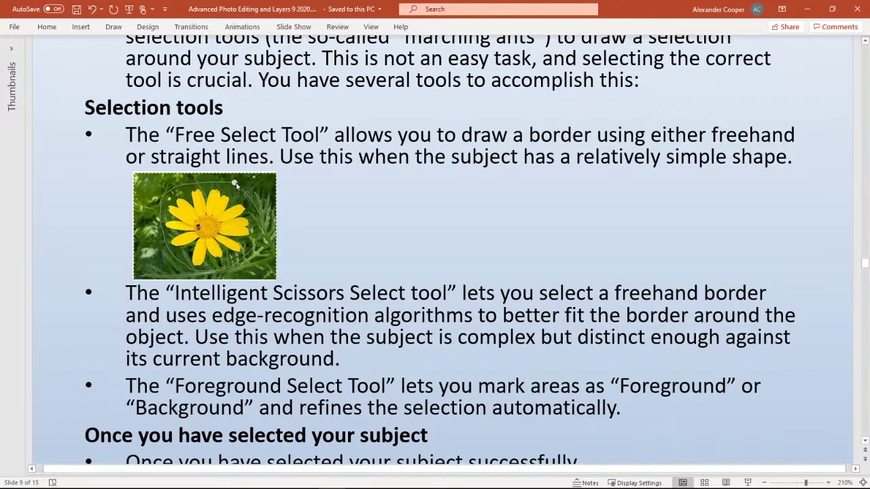
scroll(442, 251, "down", 1)
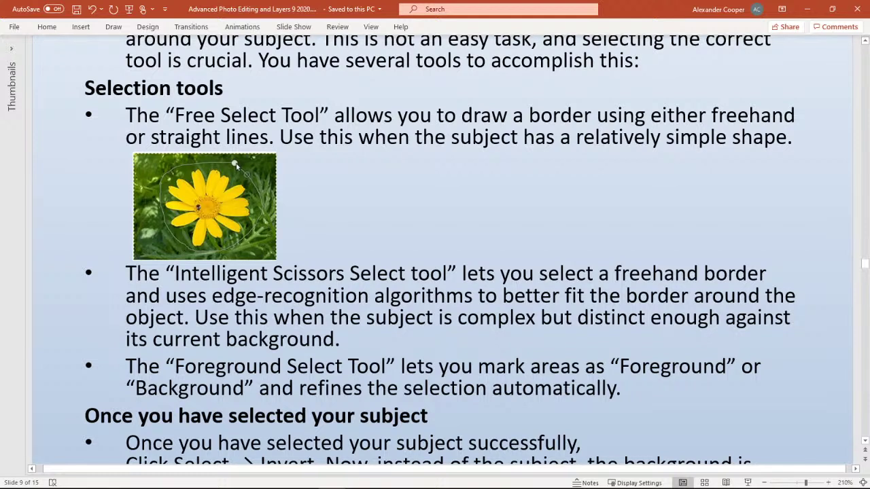
scroll(439, 250, "down", 1)
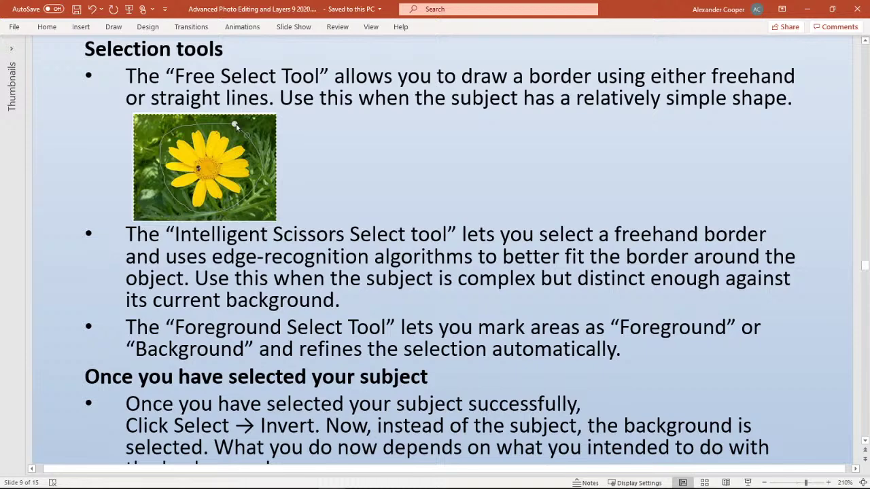
scroll(439, 250, "down", 6)
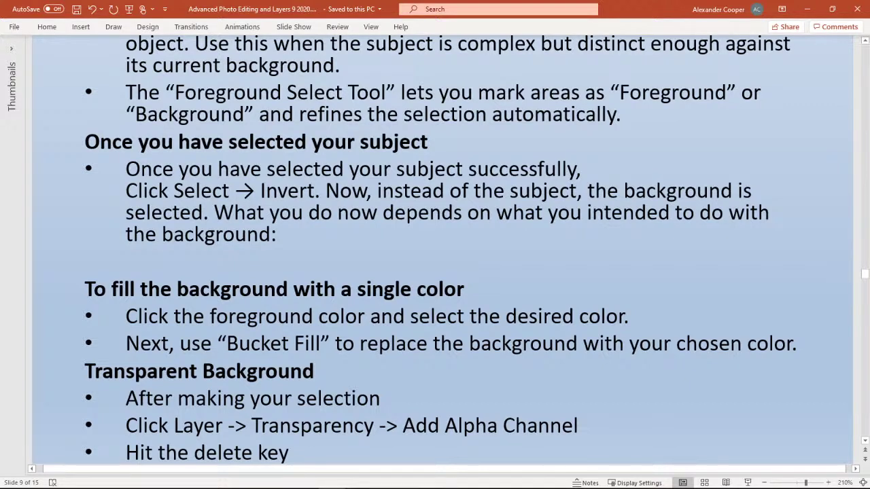
scroll(442, 251, "down", 4)
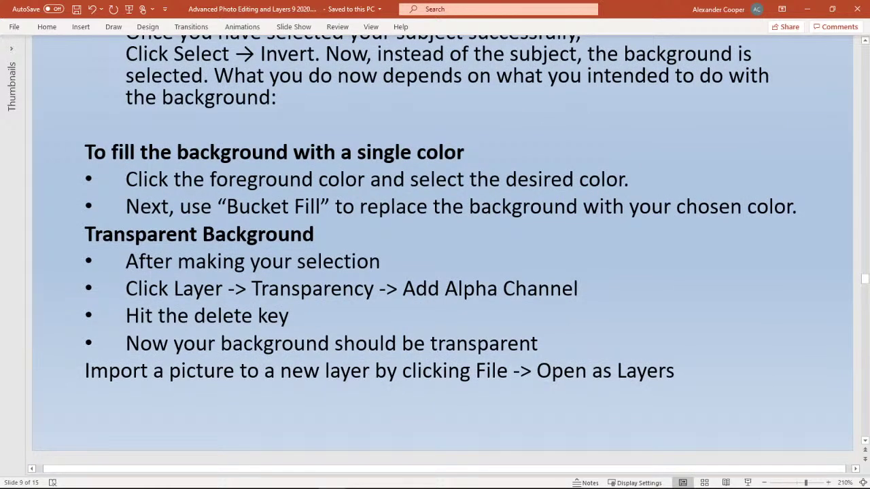
scroll(441, 250, "up", 2)
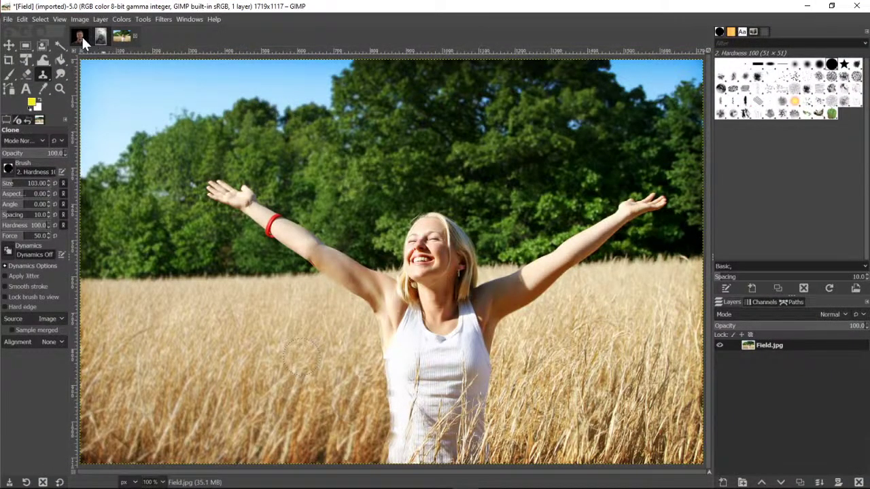
Zoom the Wrinkles before image out to 66.7% so the whole portrait fits.
left_click(81, 37)
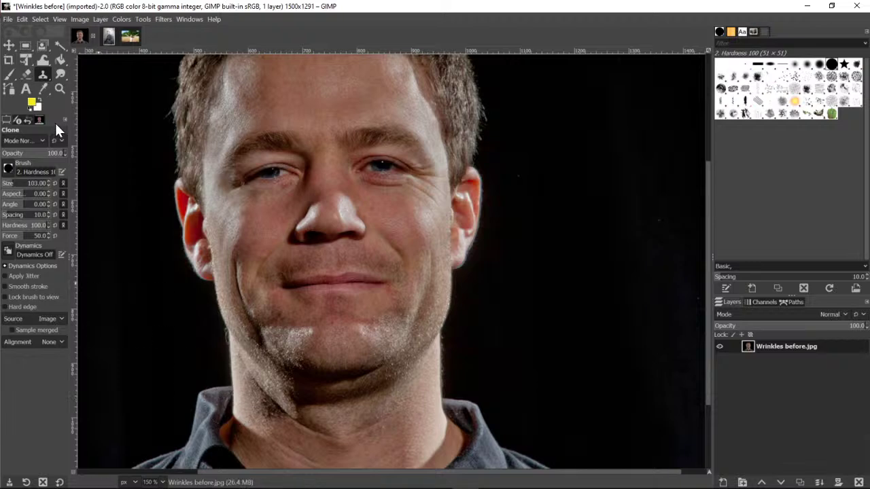
left_click(59, 89)
left_click(37, 164)
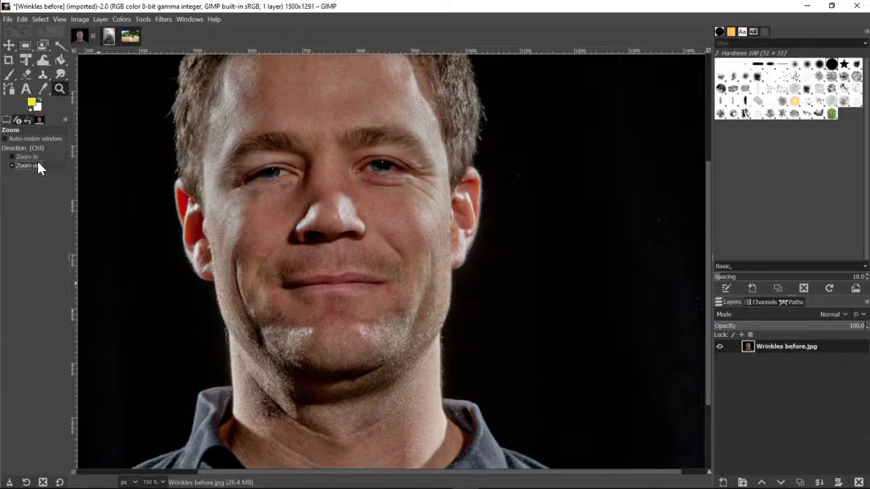
left_click(341, 183)
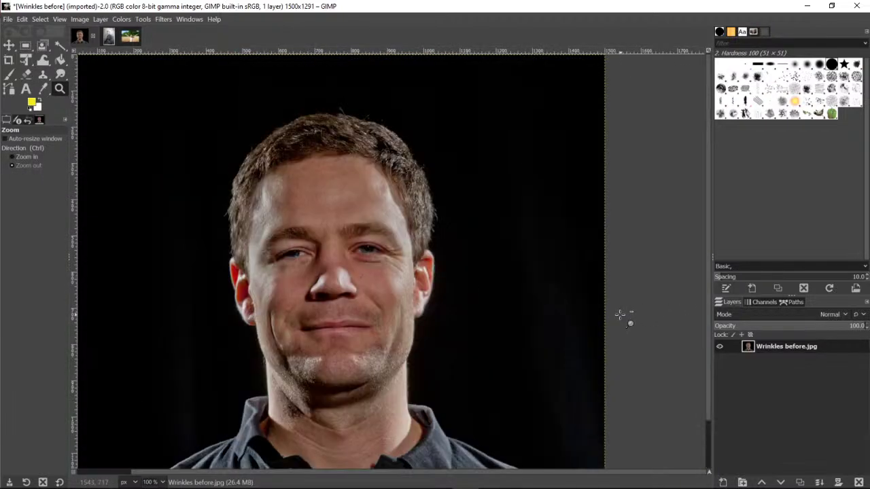
left_click(380, 244)
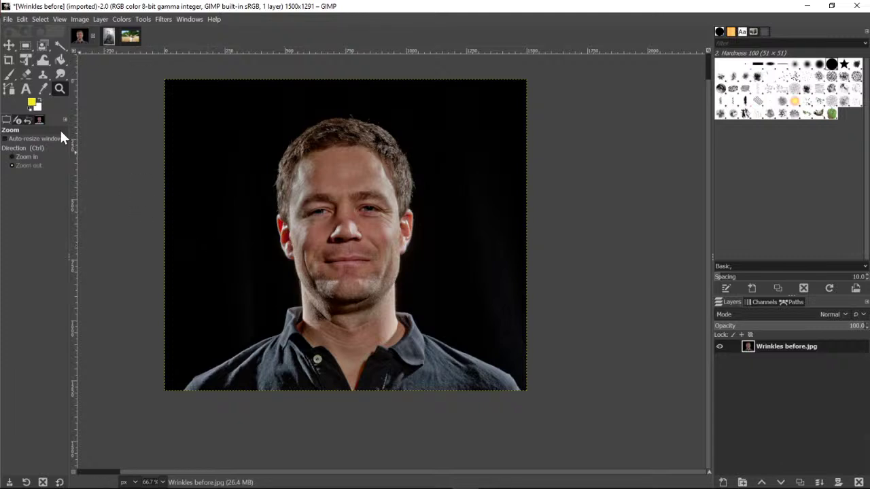
Make Foreground Select the active tool.
left_click(46, 47)
left_click(46, 46)
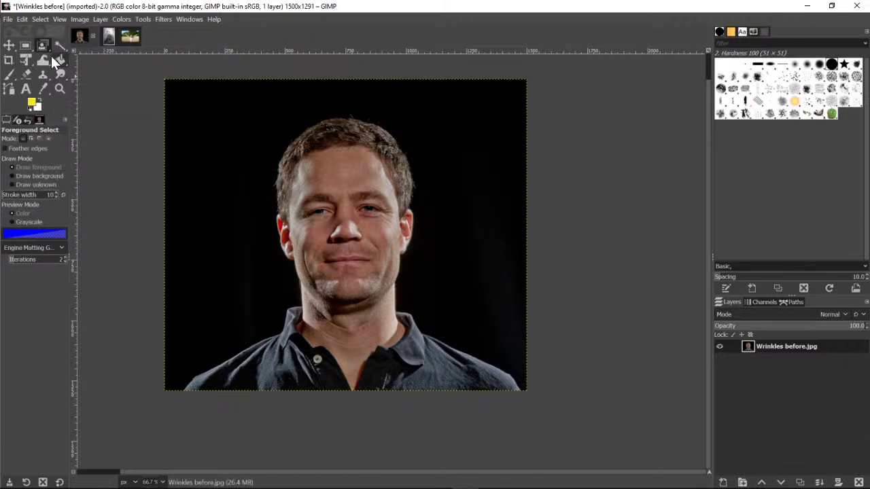
mouse_move(46, 54)
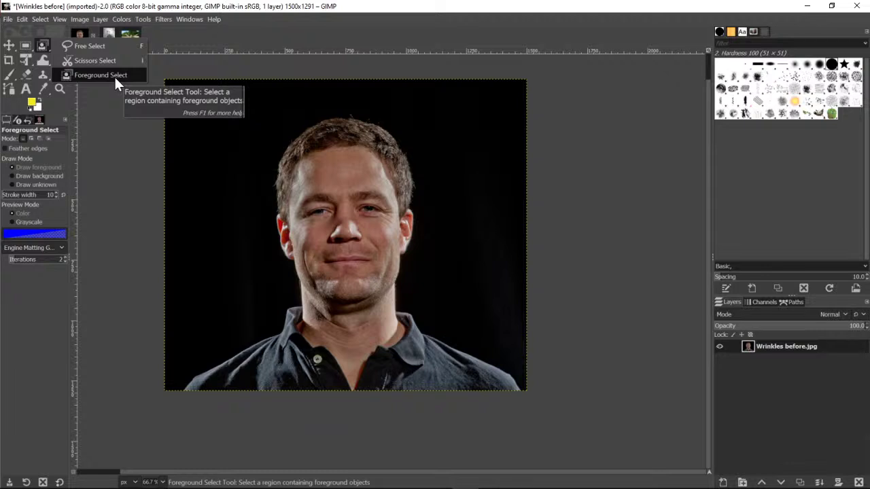
Fuzzy-select the black background around the man's hair and shoulders.
left_click(80, 8)
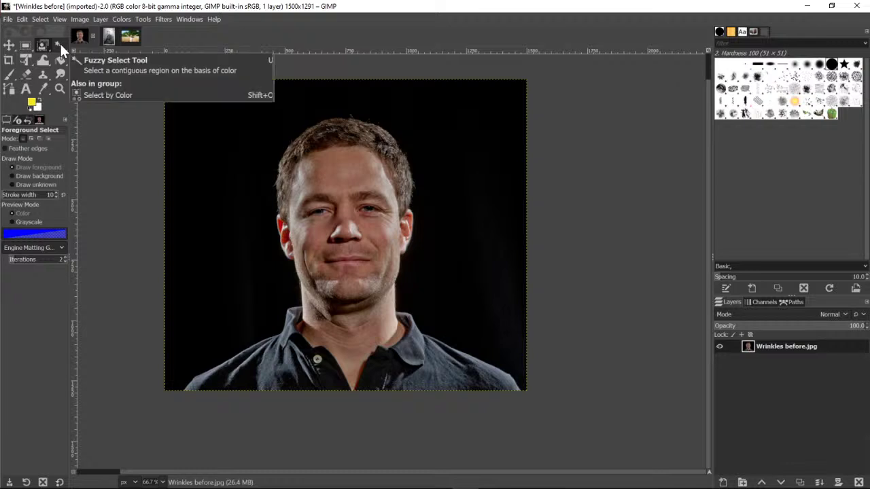
right_click(59, 42)
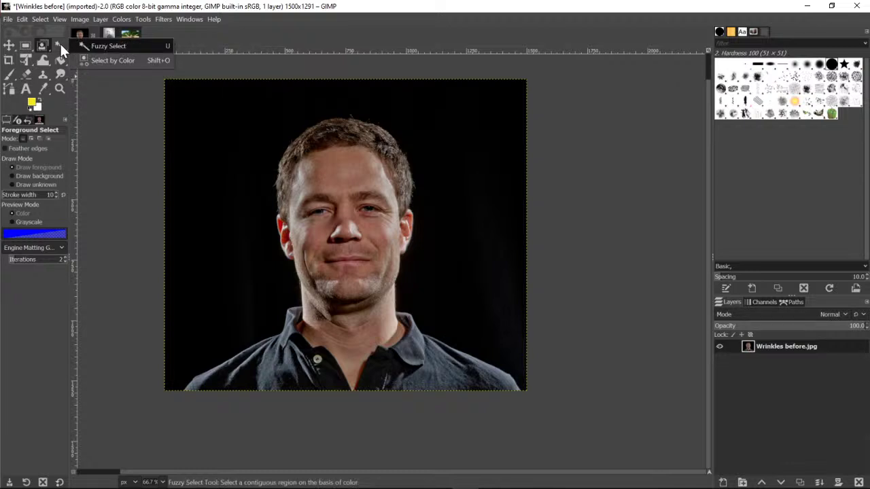
left_click(81, 45)
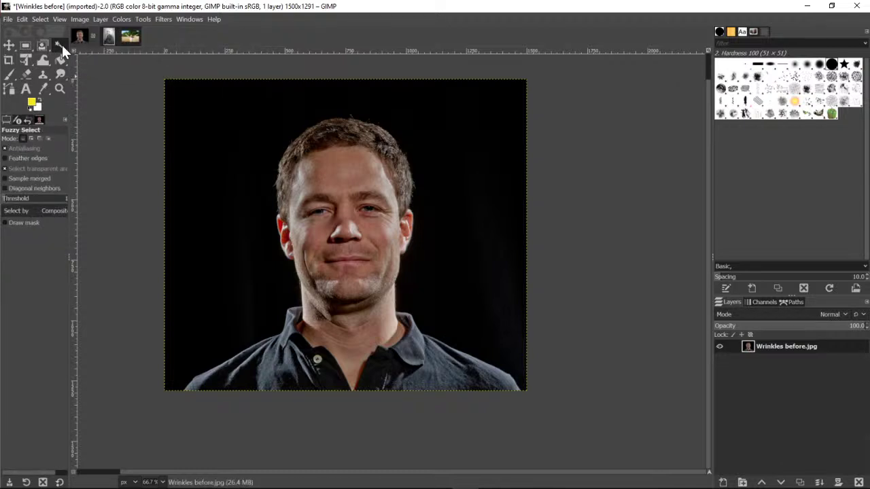
left_click(221, 204)
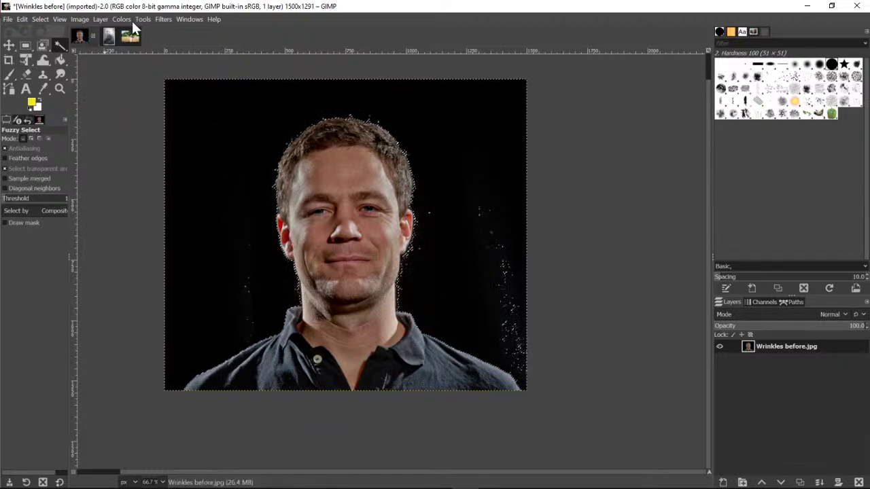
left_click(39, 19)
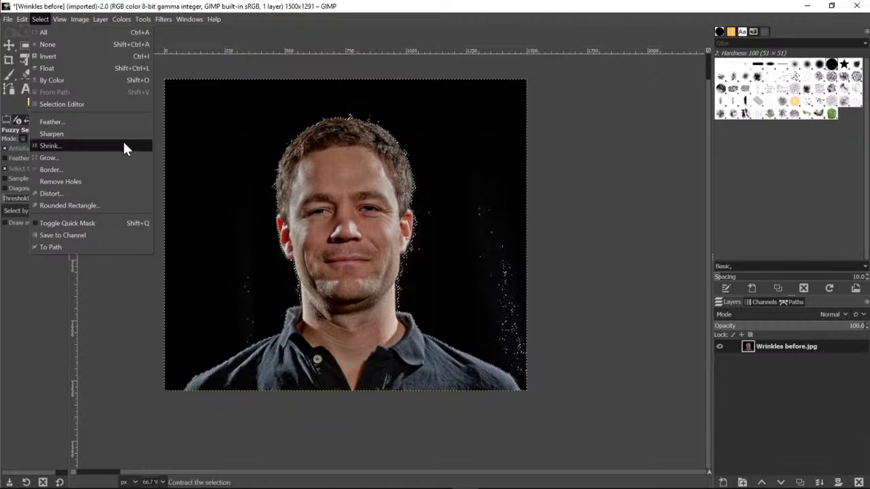
Feather the background selection by 5 px.
left_click(64, 123)
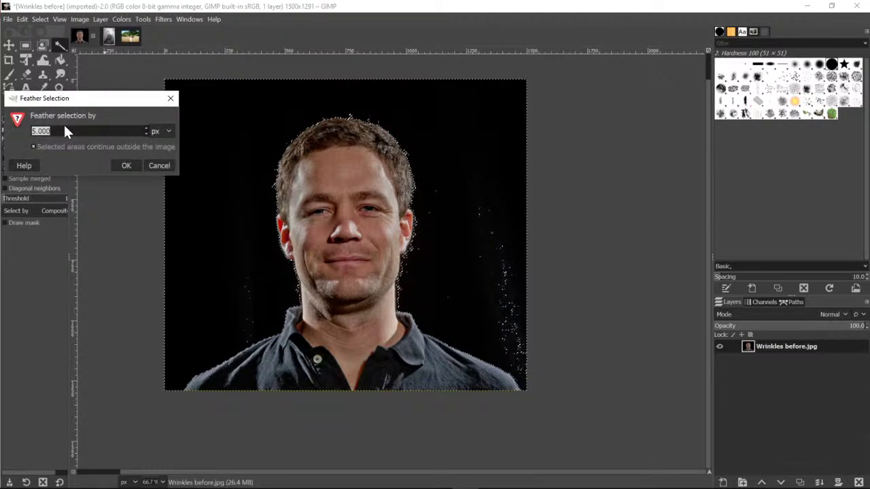
left_click(122, 169)
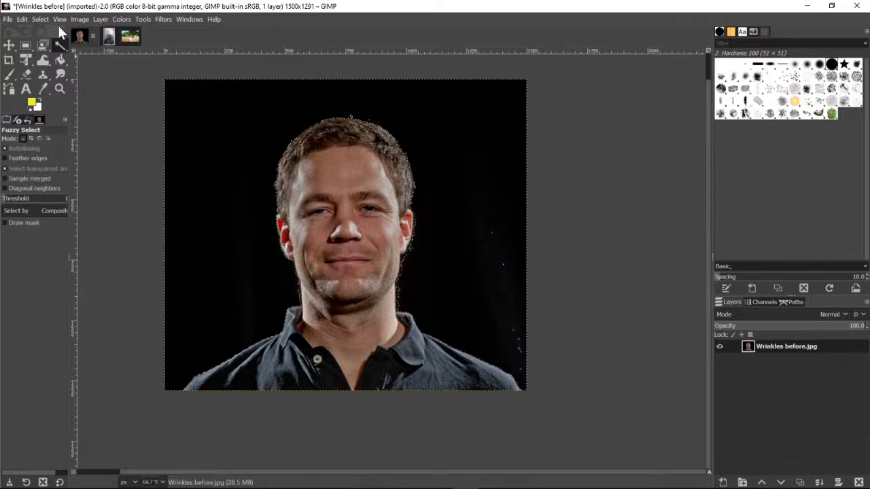
left_click(40, 19)
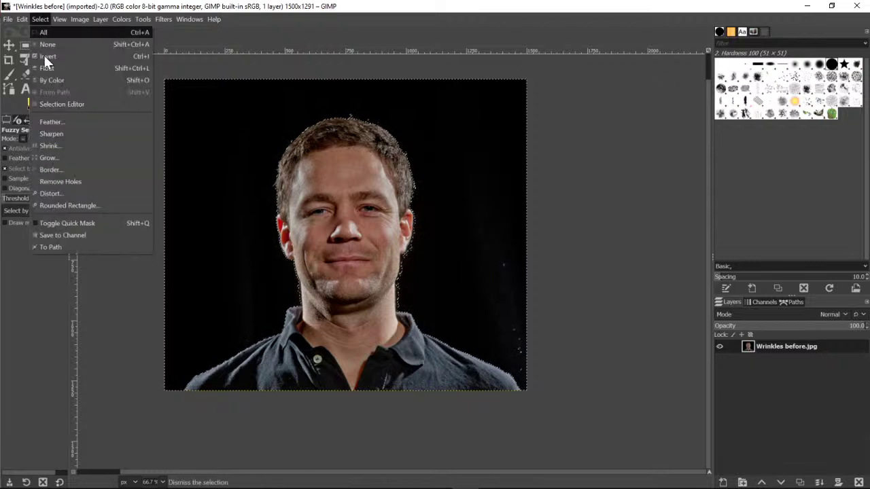
left_click(67, 121)
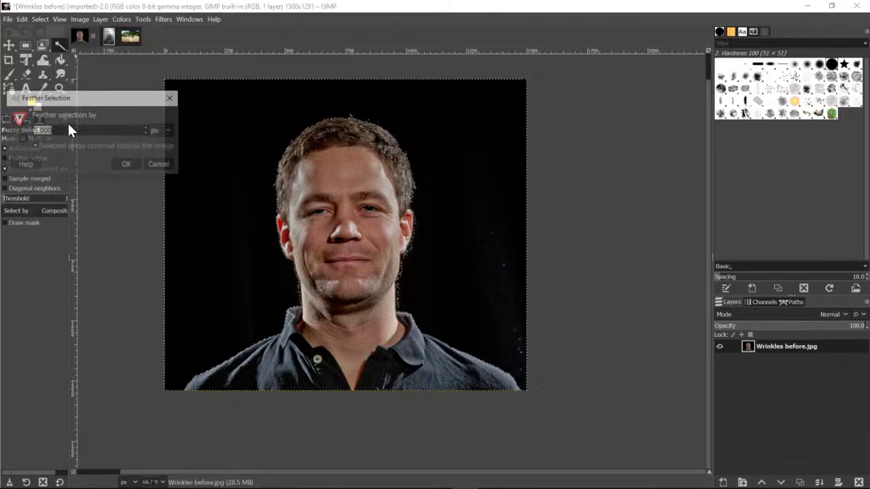
left_click(123, 167)
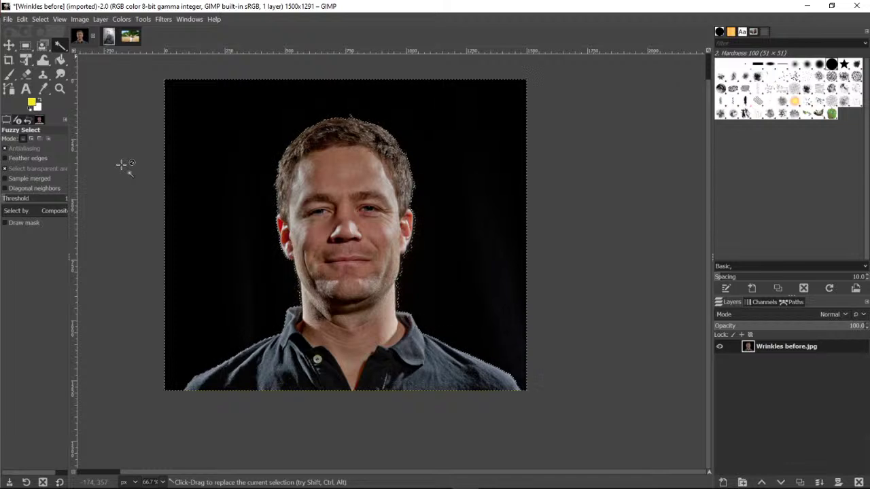
Shrink the selection, invert it onto the man, then grow it slightly.
left_click(40, 19)
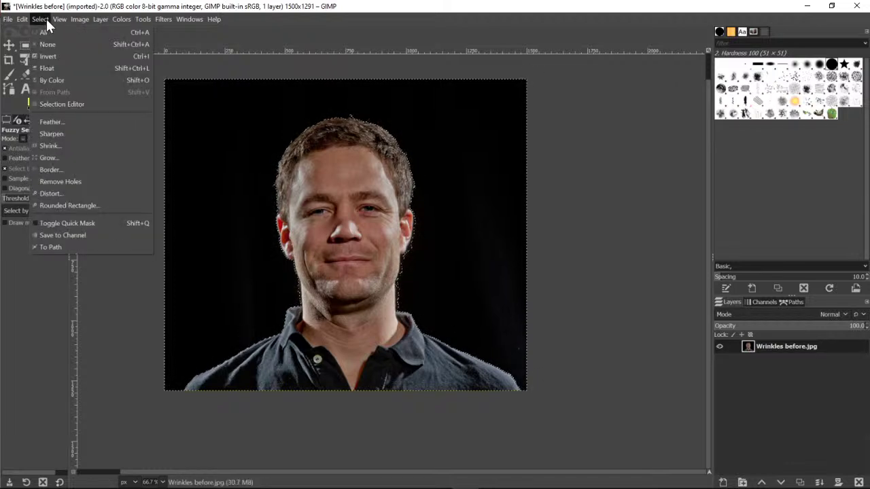
left_click(73, 145)
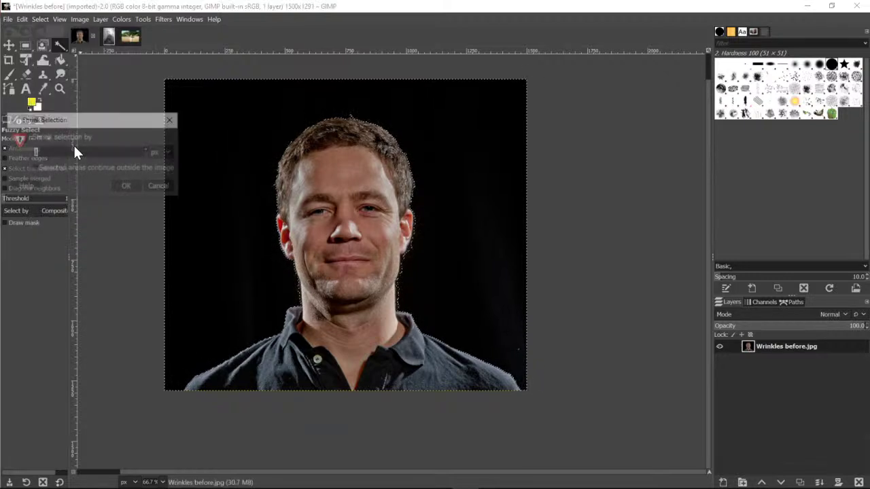
left_click(123, 183)
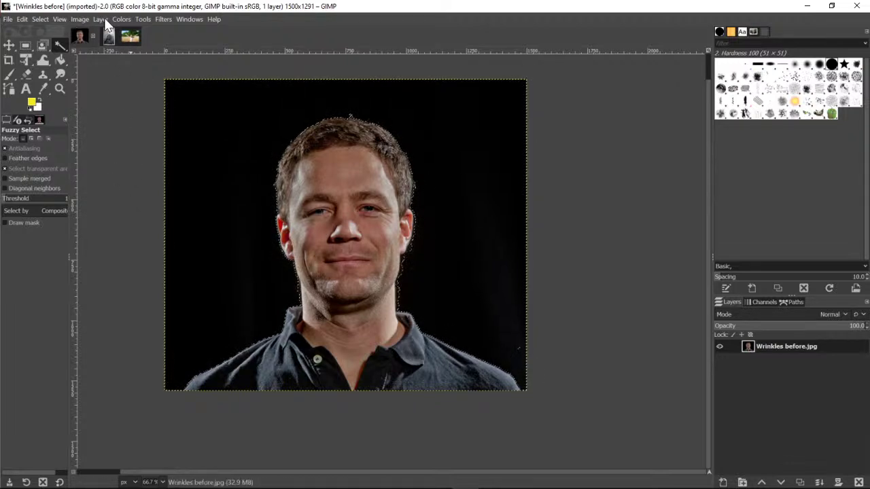
left_click(45, 19)
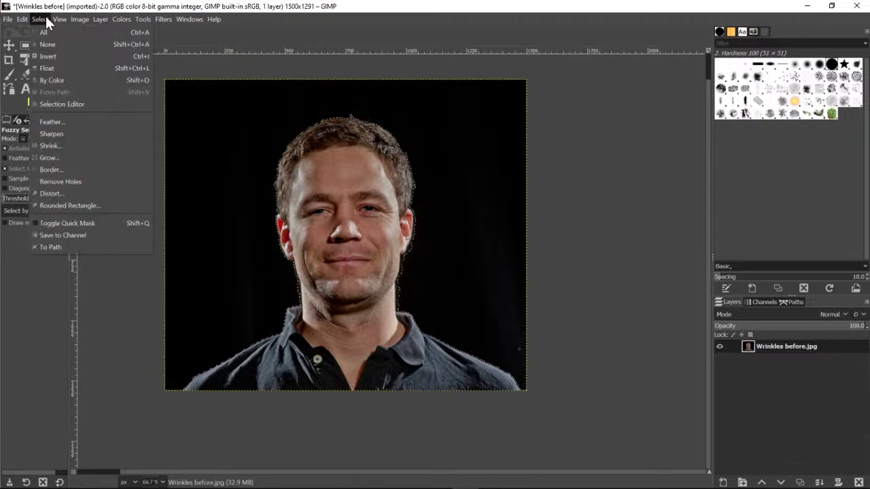
left_click(58, 57)
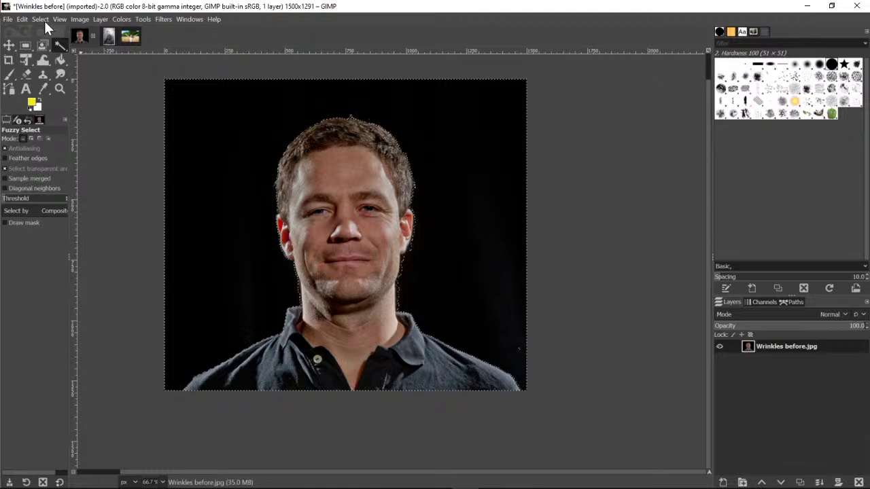
left_click(44, 20)
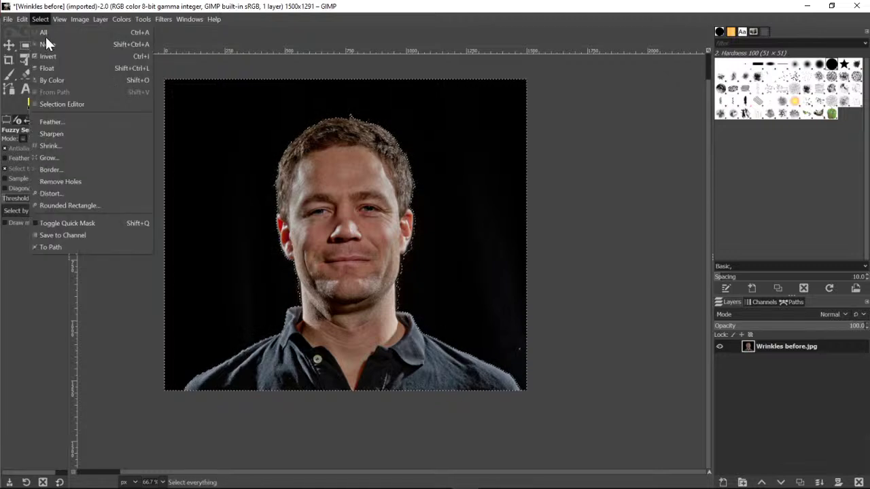
left_click(80, 158)
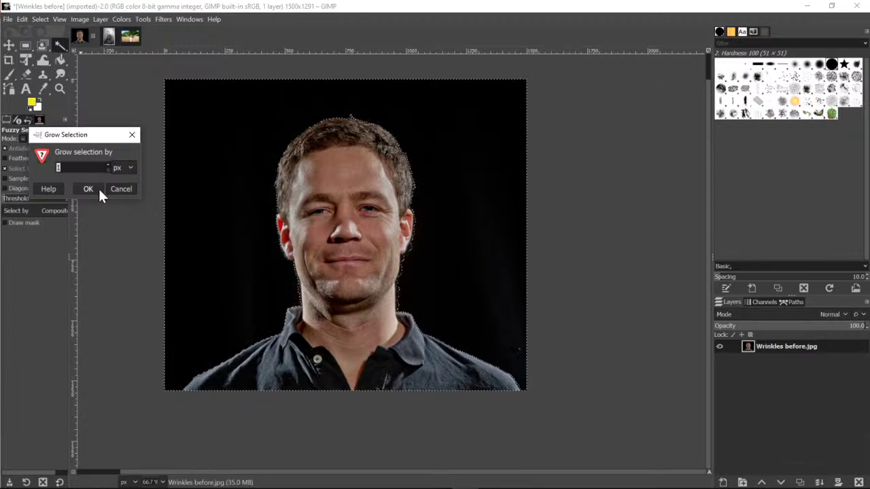
left_click(97, 187)
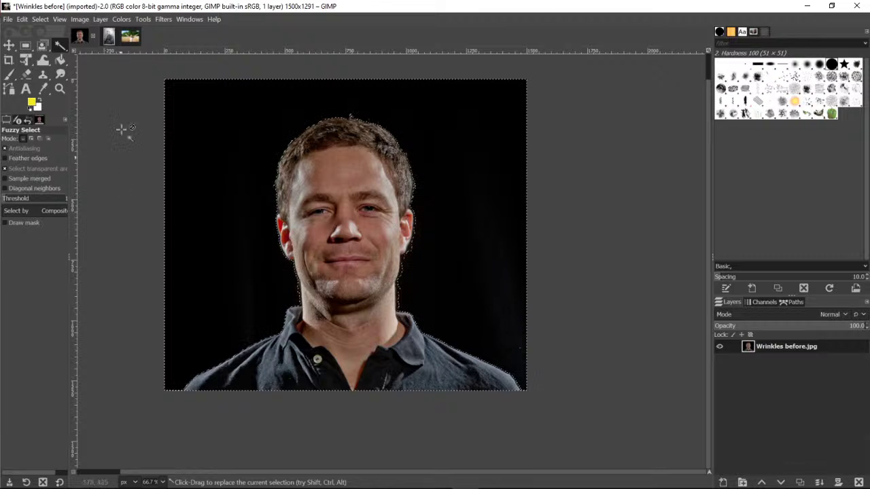
left_click(42, 19)
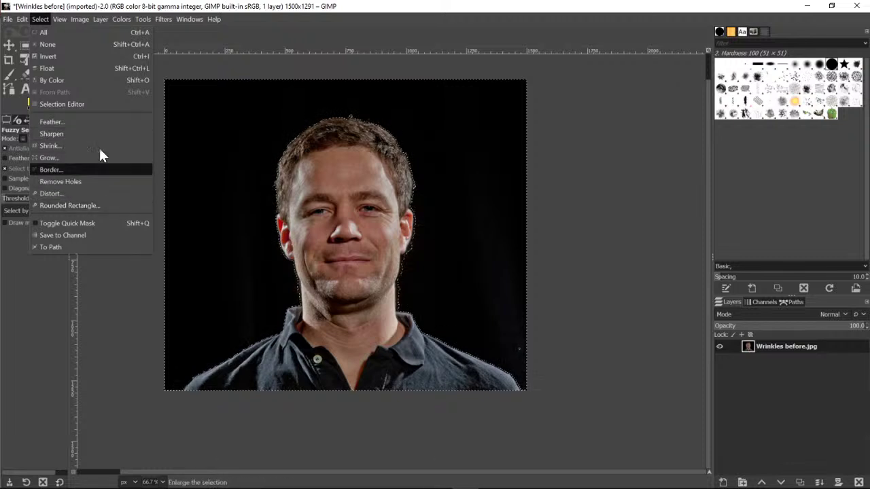
left_click(255, 15)
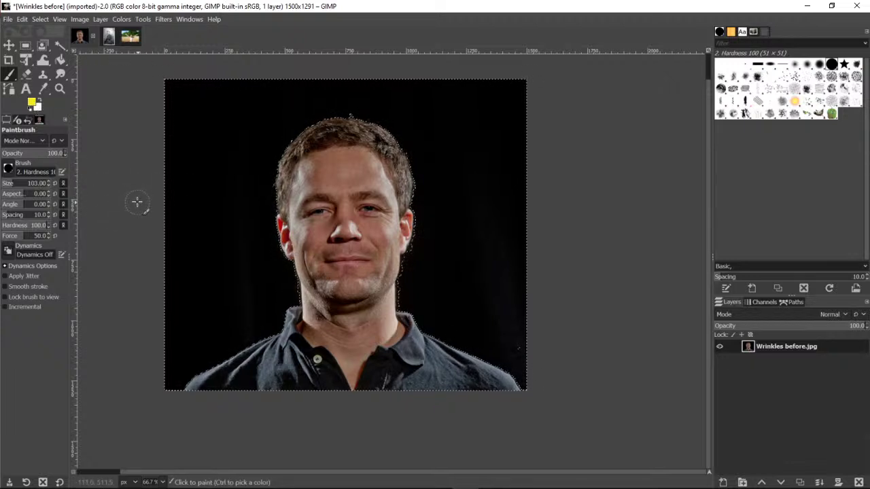
mouse_move(276, 178)
left_mouse_down()
mouse_move(455, 177)
mouse_move(291, 255)
mouse_move(421, 217)
mouse_move(305, 272)
mouse_move(402, 282)
mouse_move(286, 328)
mouse_move(257, 380)
mouse_move(316, 394)
mouse_move(483, 358)
mouse_move(420, 357)
mouse_move(193, 386)
left_mouse_up()
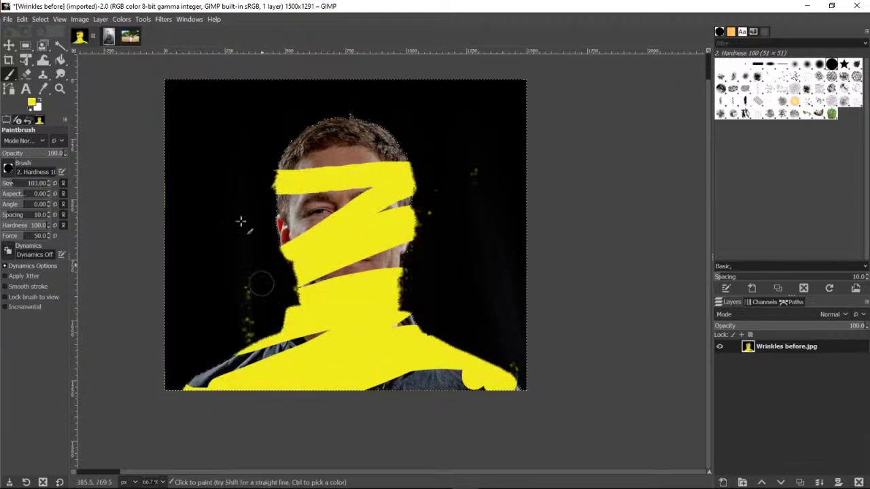
left_click(22, 19)
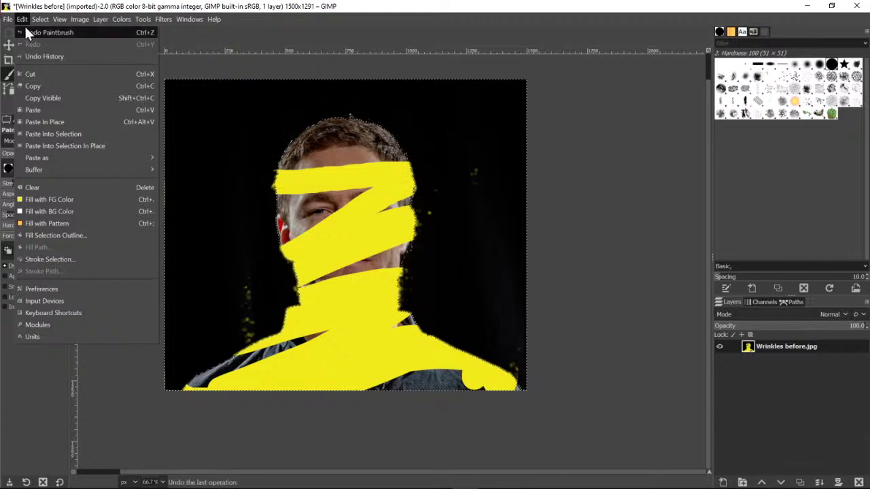
left_click(27, 34)
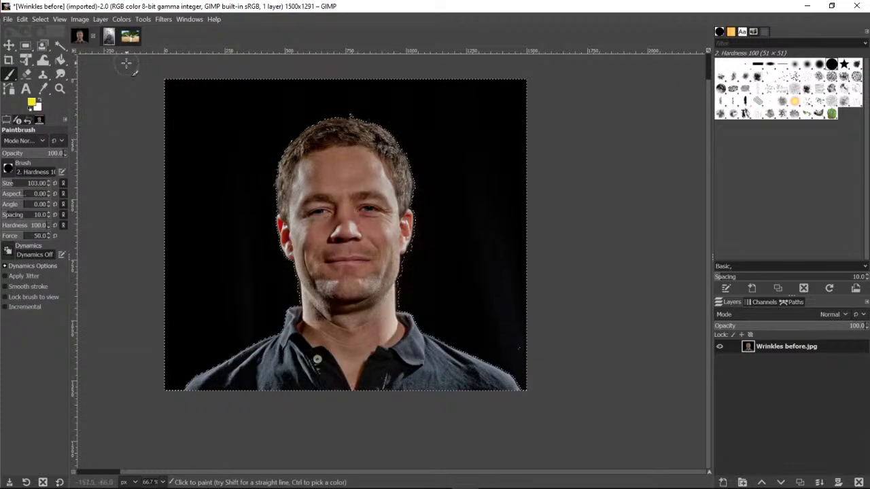
Invert the selection back to the background and paint yellow over its left side.
left_click(42, 19)
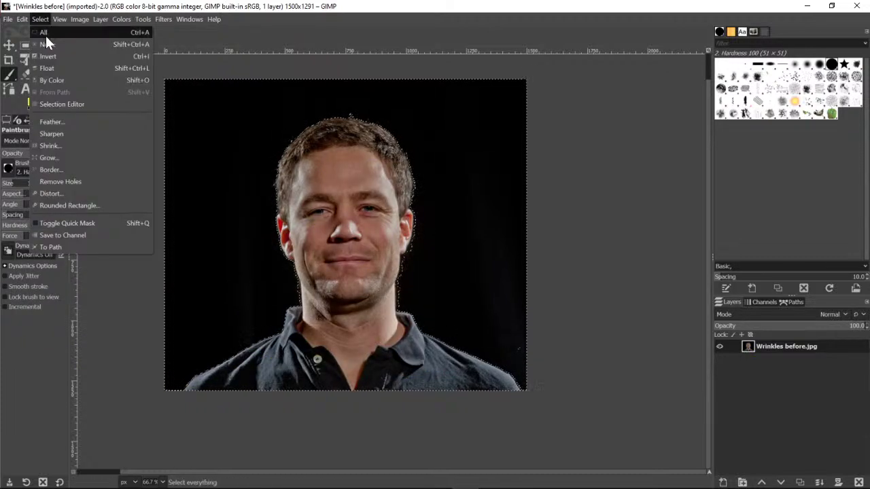
left_click(49, 55)
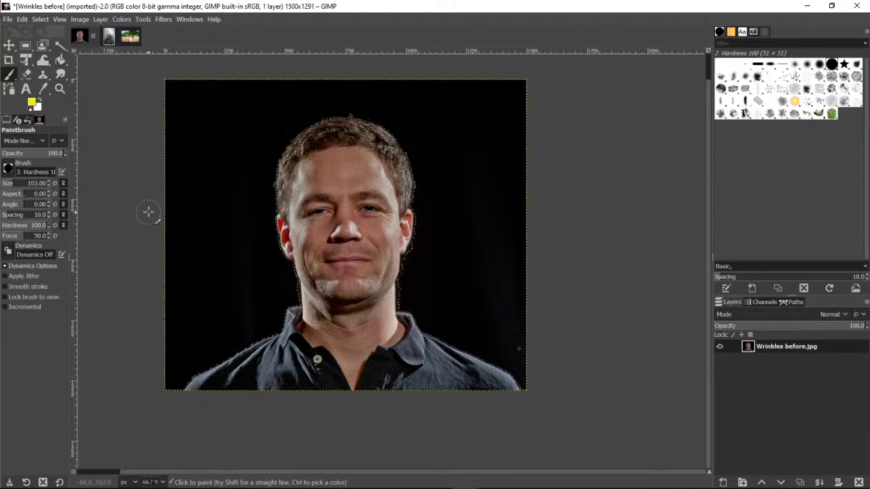
mouse_move(148, 210)
left_mouse_down()
mouse_move(219, 184)
mouse_move(339, 171)
mouse_move(147, 241)
mouse_move(310, 213)
mouse_move(206, 265)
mouse_move(299, 256)
mouse_move(317, 269)
mouse_move(251, 325)
mouse_move(254, 339)
mouse_move(173, 390)
mouse_move(530, 383)
mouse_move(447, 366)
mouse_move(427, 317)
left_mouse_up()
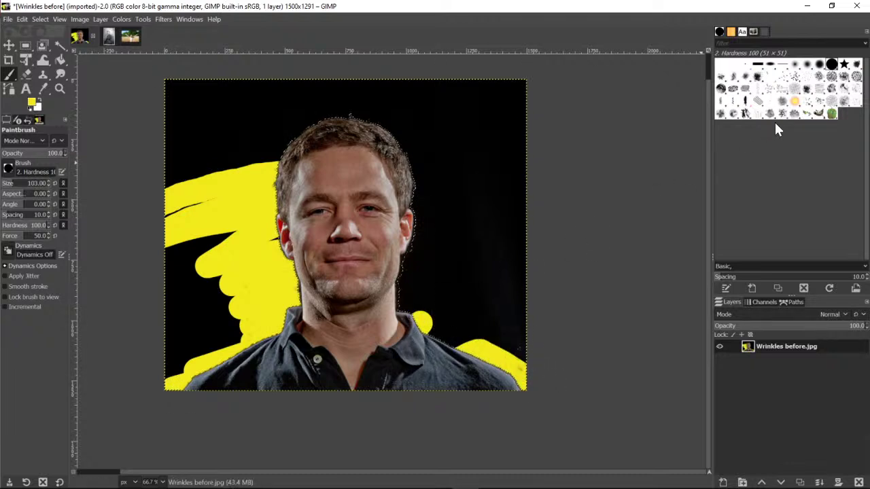
Paint yellow Chalk 02 strokes right of the face down toward the shoulder.
left_click(858, 76)
left_click(457, 211)
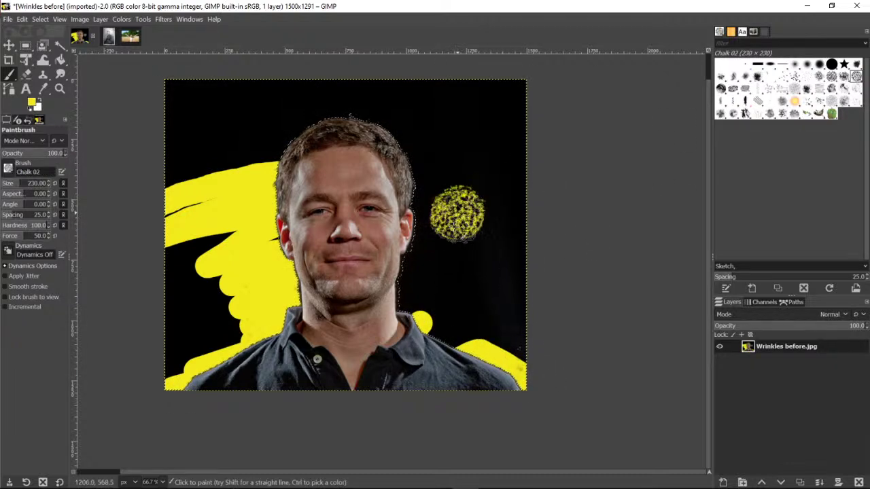
mouse_move(437, 246)
left_mouse_down()
mouse_move(418, 292)
mouse_move(456, 328)
mouse_move(474, 265)
mouse_move(502, 257)
mouse_move(513, 294)
mouse_move(488, 333)
mouse_move(513, 335)
mouse_move(520, 320)
mouse_move(497, 214)
mouse_move(427, 185)
mouse_move(424, 191)
mouse_move(469, 209)
mouse_move(464, 240)
mouse_move(537, 231)
left_mouse_up()
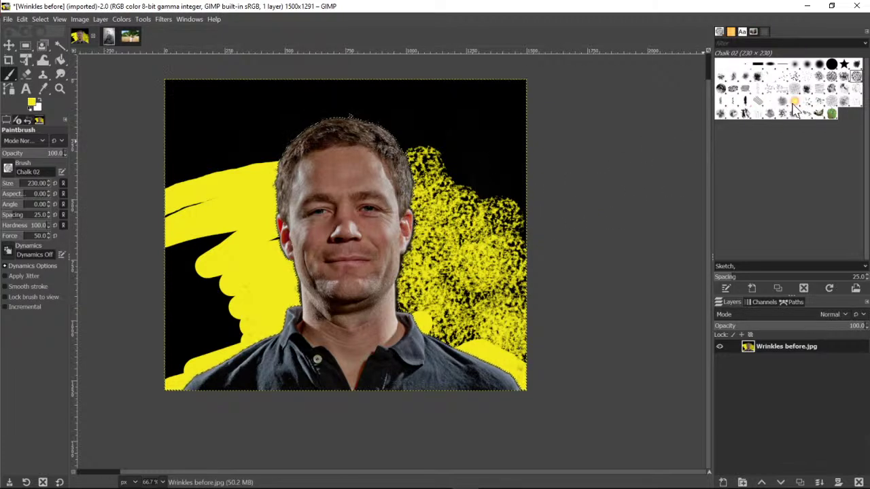
left_click(807, 101)
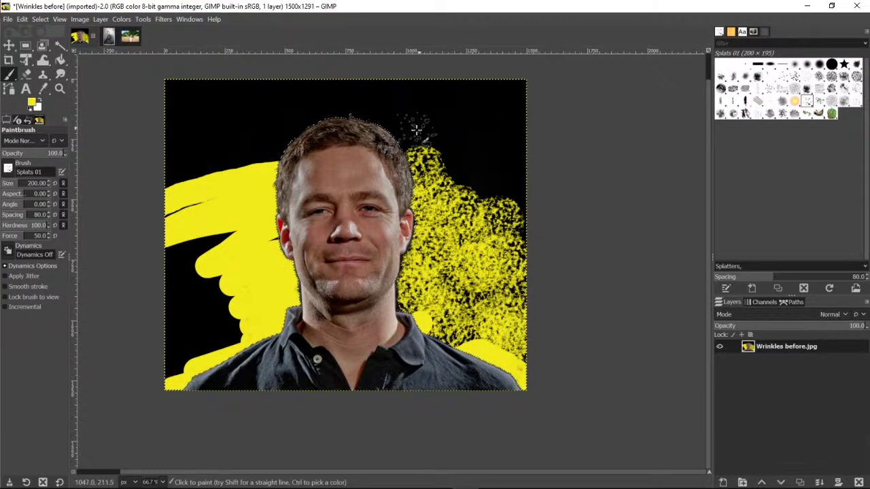
Add Splats 01 marks above the head and left side, plus Oils 02 dabs, undoing one oil stroke.
left_click(371, 105)
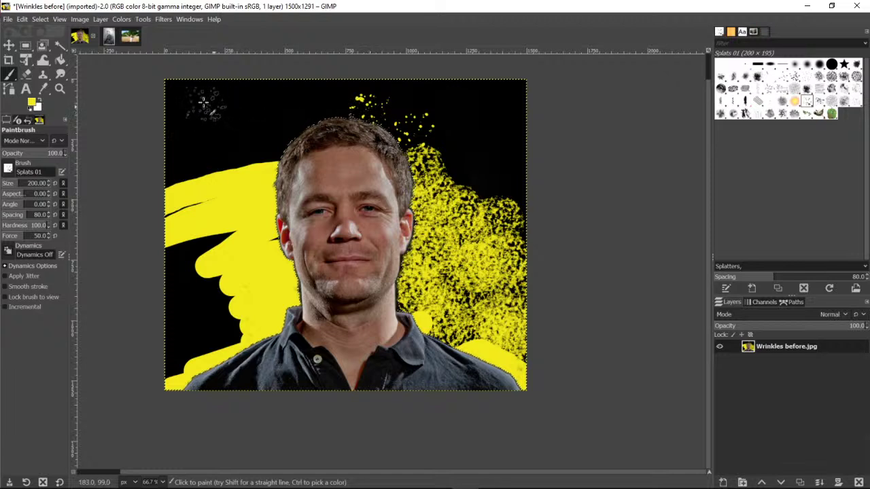
left_click(175, 95)
mouse_move(175, 96)
left_mouse_down()
mouse_move(178, 147)
mouse_move(165, 241)
mouse_move(190, 340)
left_mouse_up()
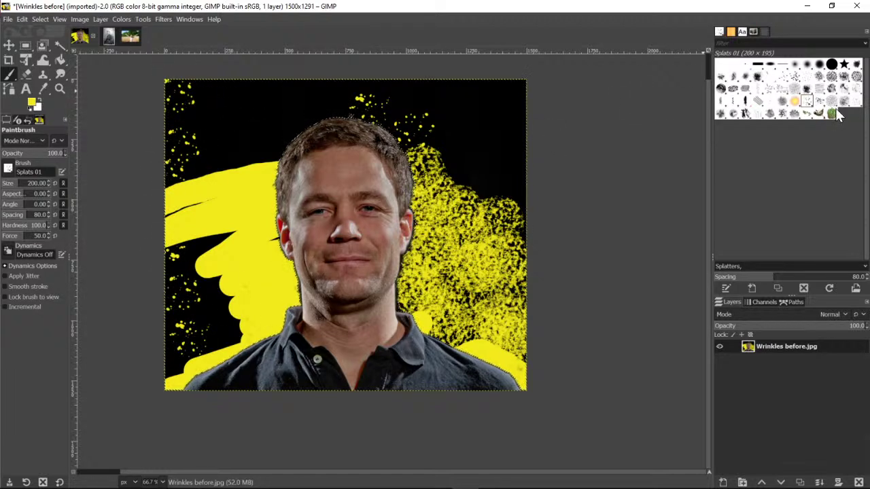
left_click(843, 89)
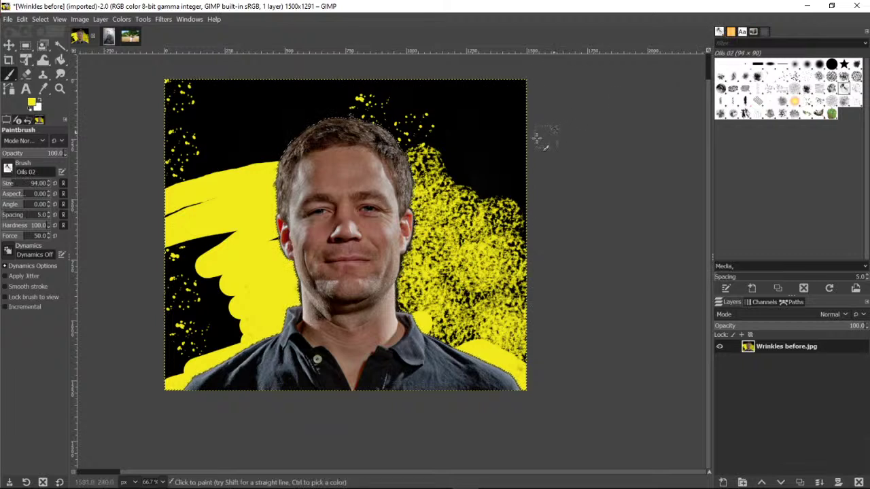
mouse_move(484, 141)
left_mouse_down()
mouse_move(486, 175)
mouse_move(516, 193)
mouse_move(505, 164)
mouse_move(514, 136)
mouse_move(478, 126)
left_mouse_up()
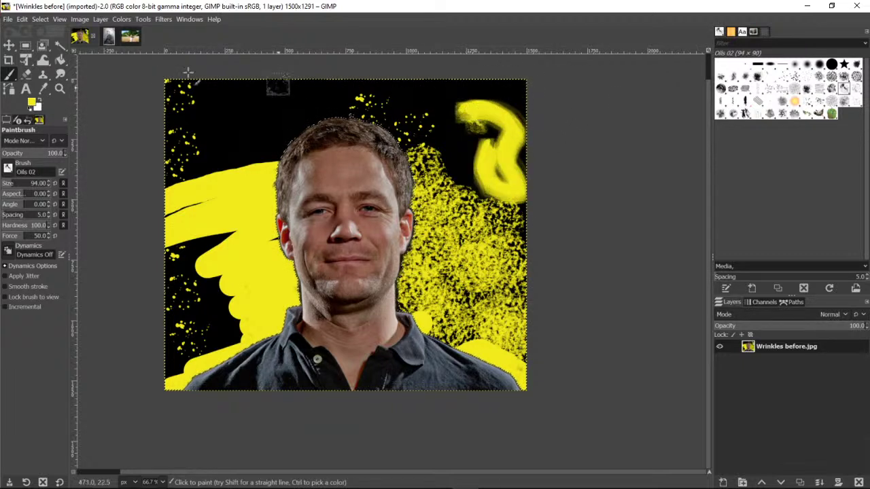
left_click(27, 19)
left_click(37, 31)
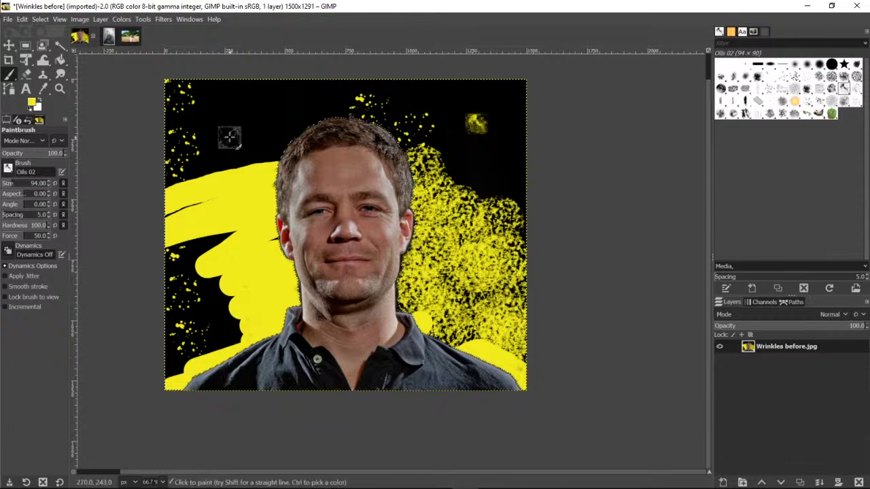
left_click_drag(229, 138, 197, 317)
Stamp a Grass texture top right and Cell 01 patterns above the head and upper left.
left_click(794, 89)
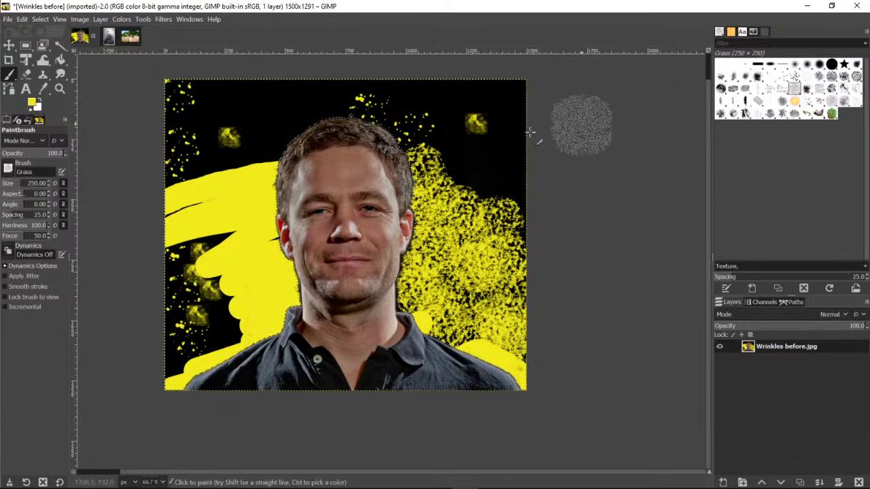
left_click(481, 152)
left_click(819, 76)
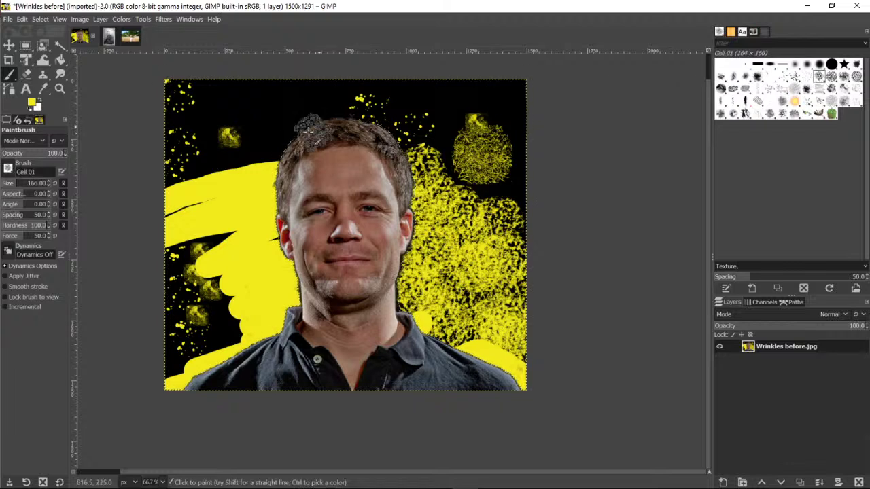
left_click(266, 102)
left_click(253, 132)
left_click(218, 99)
left_click(208, 142)
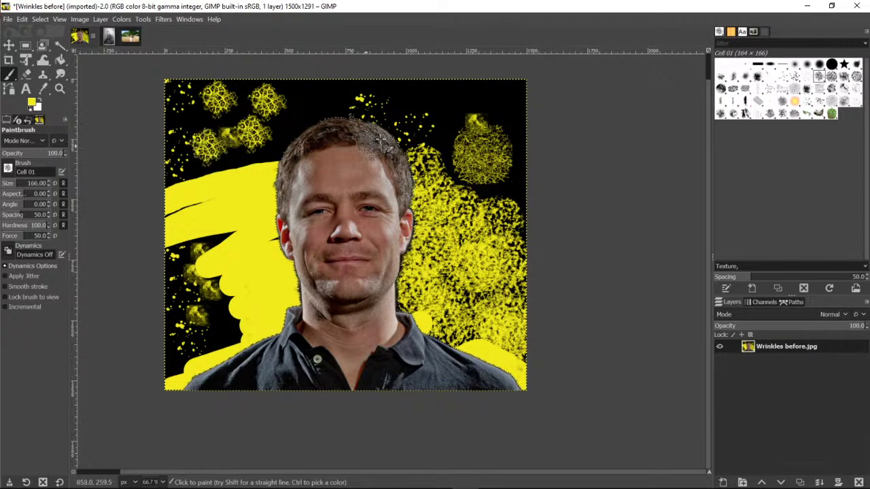
Cover the top-right background and right edge with dense Cell 01 texture.
left_click(453, 105)
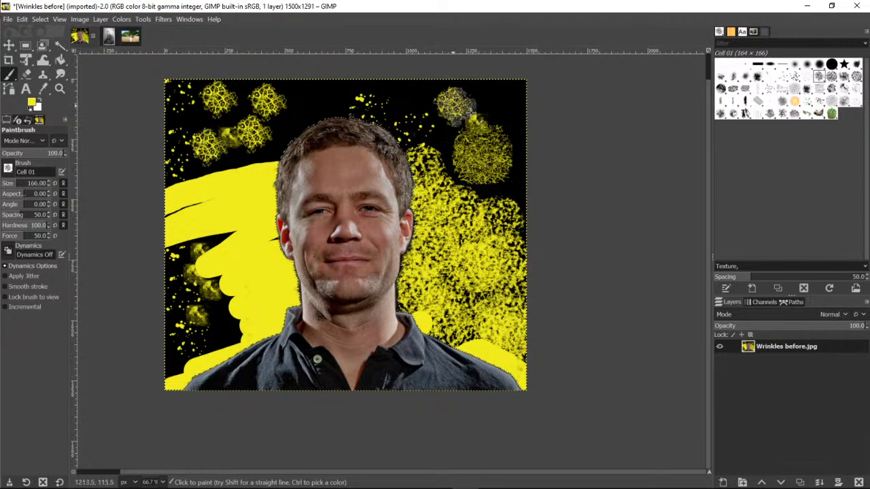
left_click(425, 95)
left_click(467, 89)
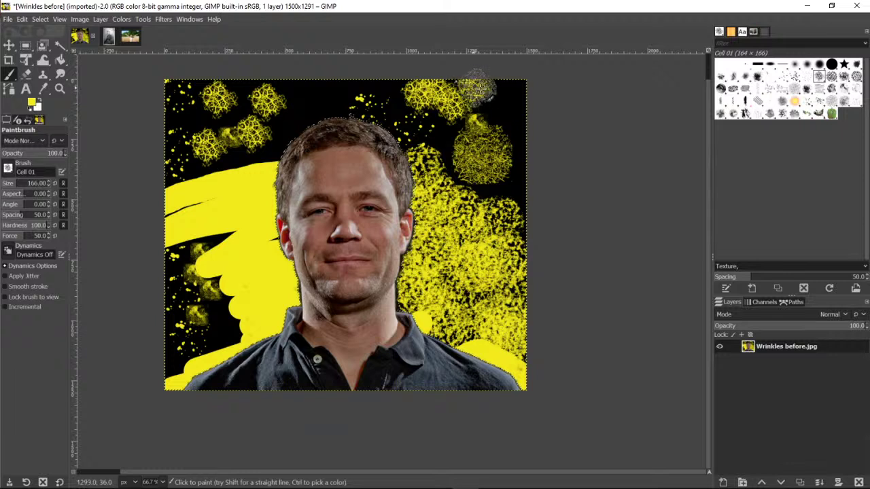
left_click(492, 103)
left_click(504, 115)
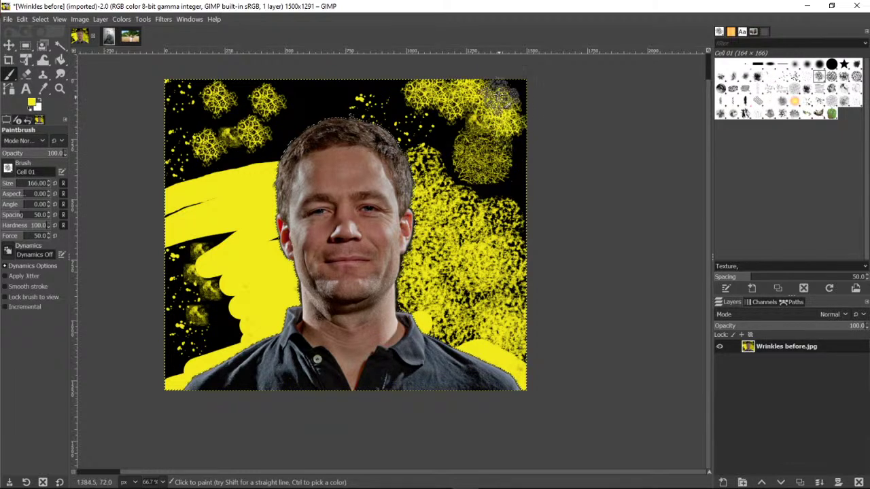
left_click(520, 152)
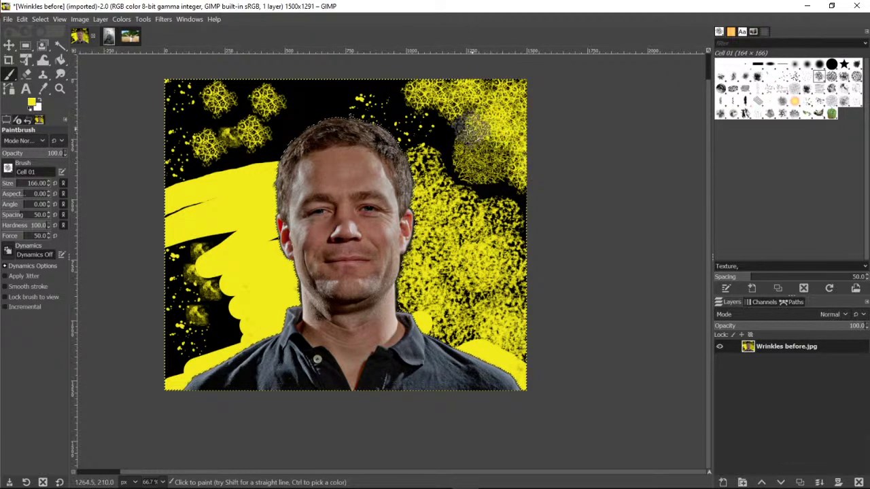
left_click(493, 157)
mouse_move(495, 158)
left_mouse_down()
mouse_move(524, 194)
mouse_move(439, 160)
mouse_move(424, 126)
mouse_move(435, 121)
mouse_move(402, 117)
mouse_move(398, 83)
mouse_move(376, 95)
mouse_move(356, 88)
mouse_move(334, 105)
mouse_move(322, 85)
mouse_move(415, 136)
mouse_move(401, 133)
mouse_move(553, 101)
left_mouse_up()
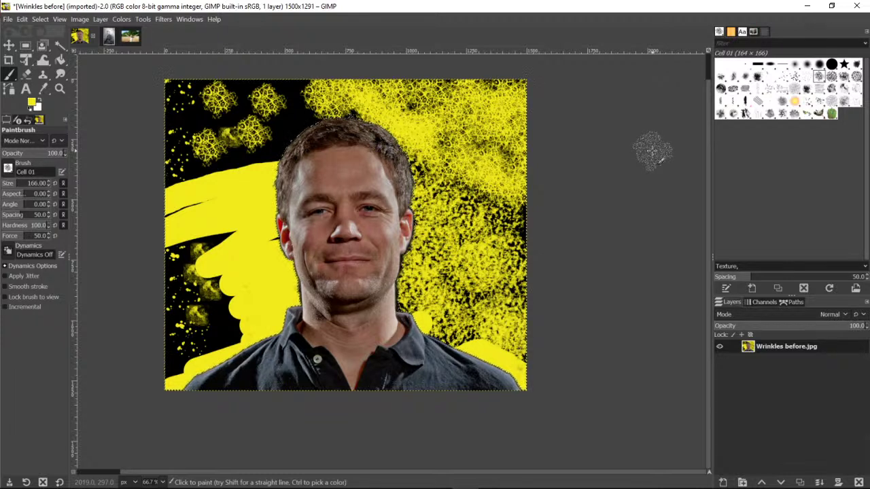
Revert to the Invert Selection state in Undo History, removing all yellow paint.
left_click(22, 19)
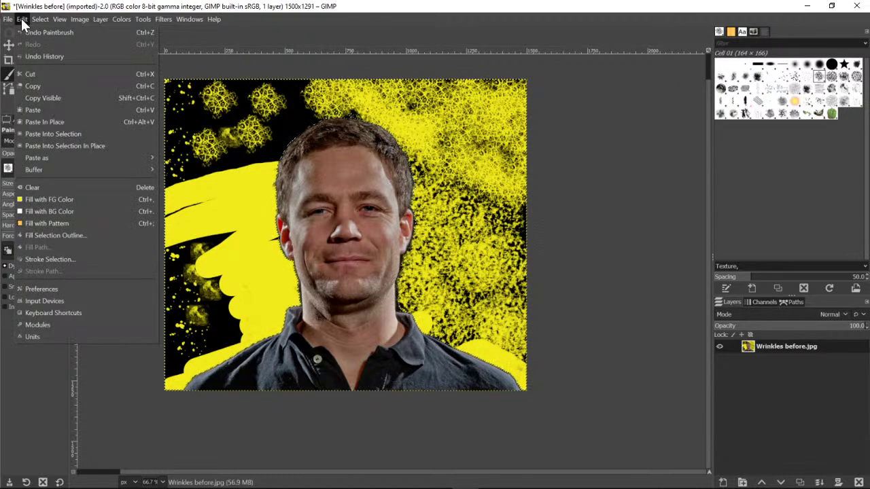
left_click(22, 19)
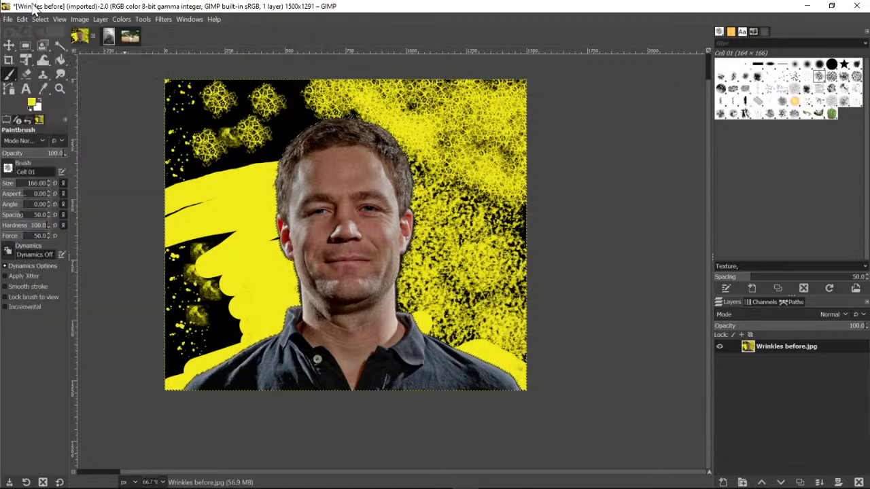
left_click(28, 125)
scroll(38, 272, "up", 10)
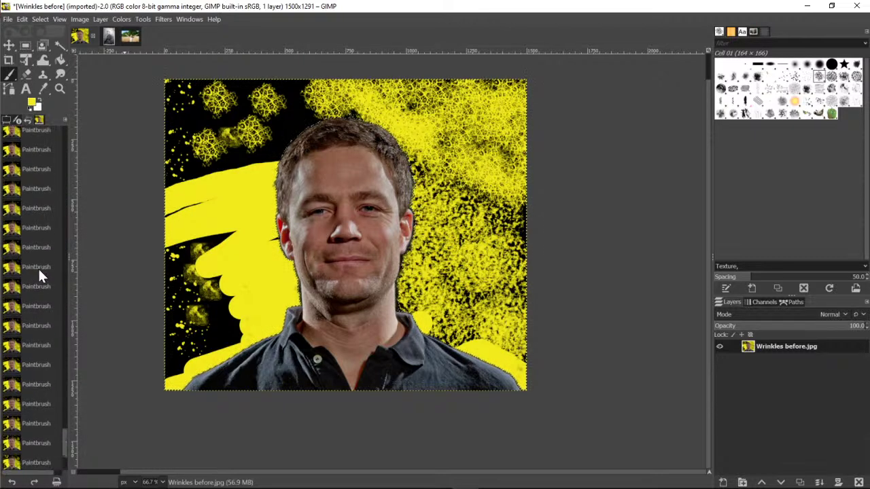
scroll(37, 272, "down", 3)
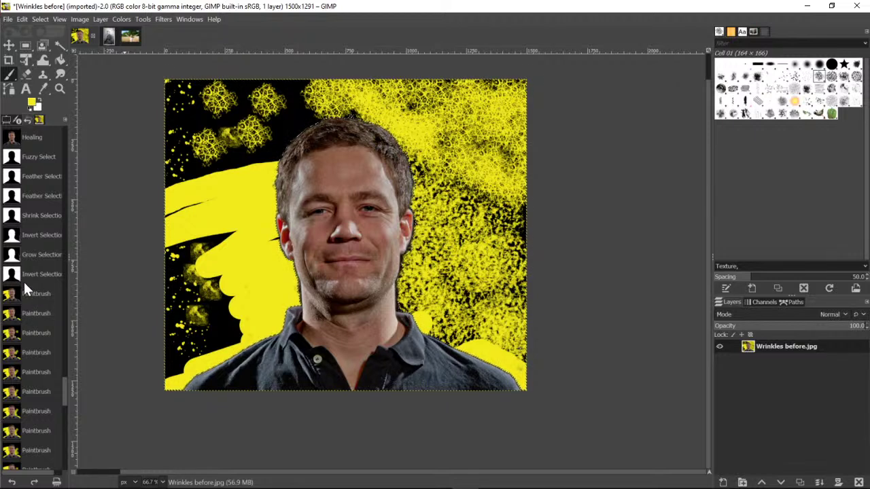
left_click(25, 277)
scroll(25, 277, "down", 3)
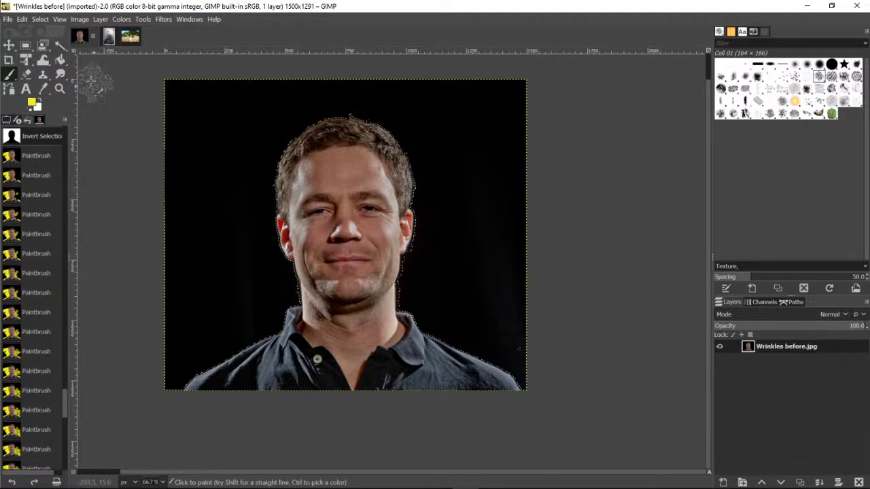
Bucket-fill the black background with the yellow foreground color.
left_click(61, 60)
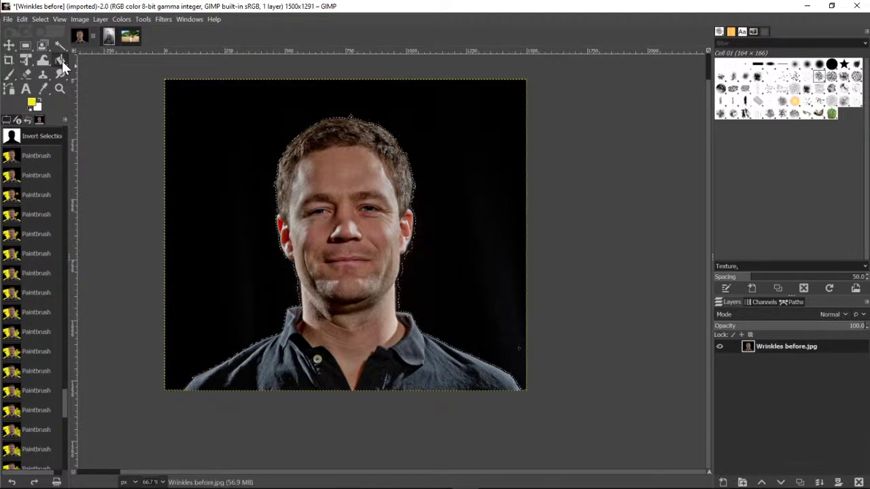
left_click(7, 121)
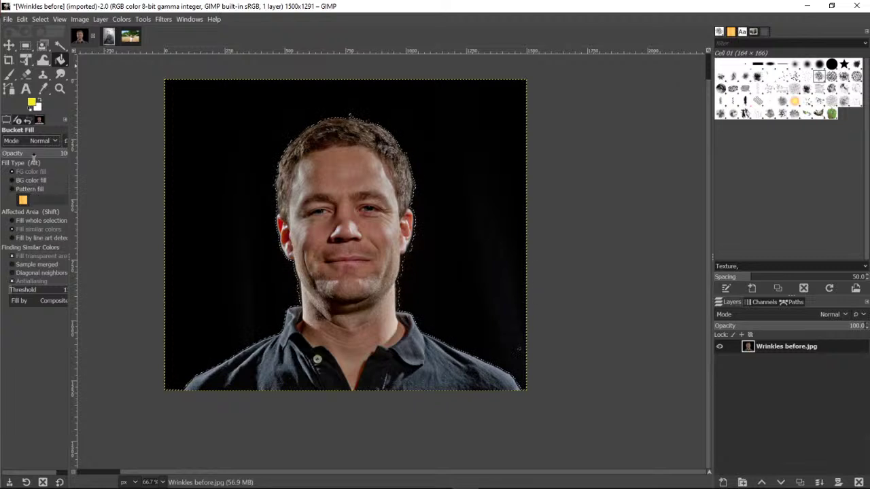
left_click(222, 154)
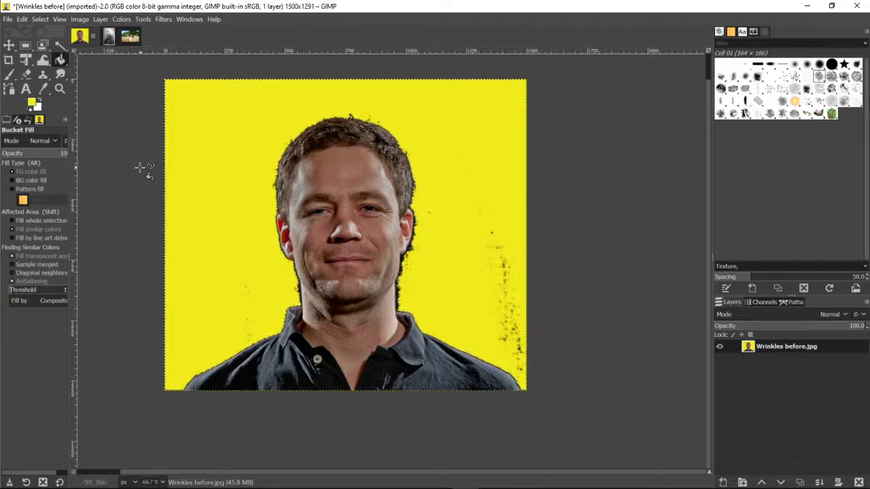
Undo the yellow bucket fill, then minimize GIMP to view the PowerPoint slide.
left_click(22, 19)
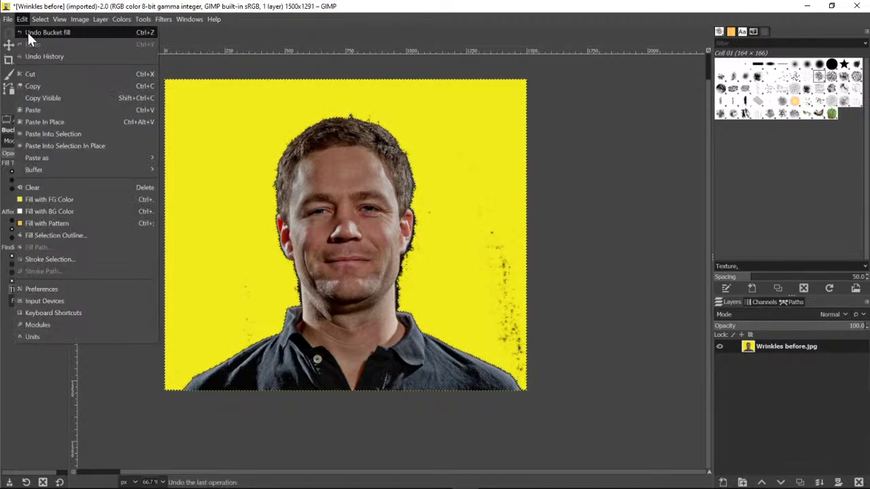
left_click(27, 30)
left_click(807, 7)
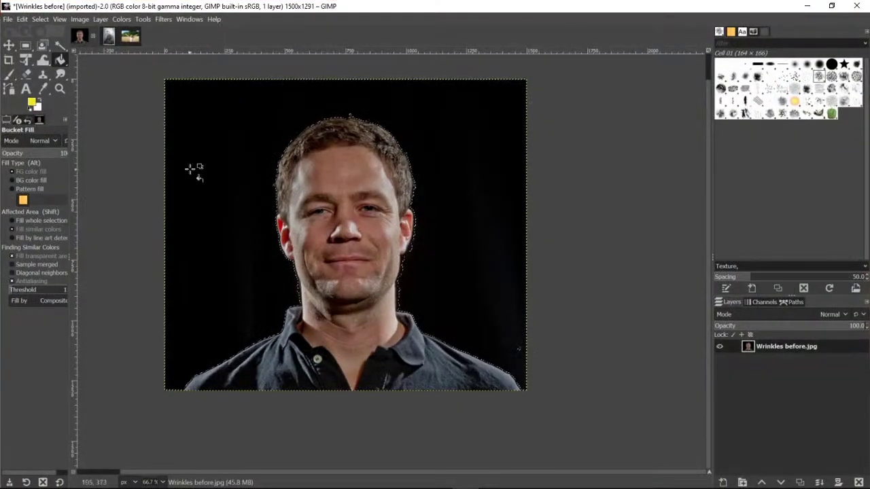
Add an alpha channel to the portrait layer.
left_click(100, 20)
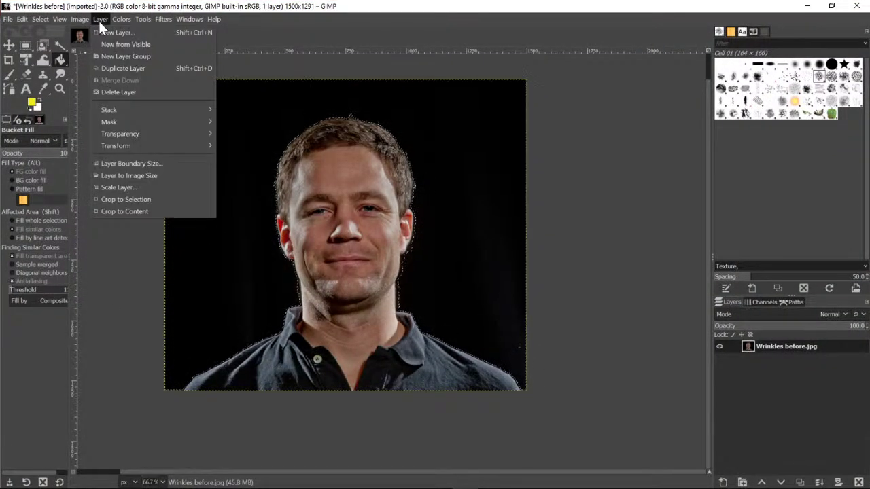
mouse_move(155, 135)
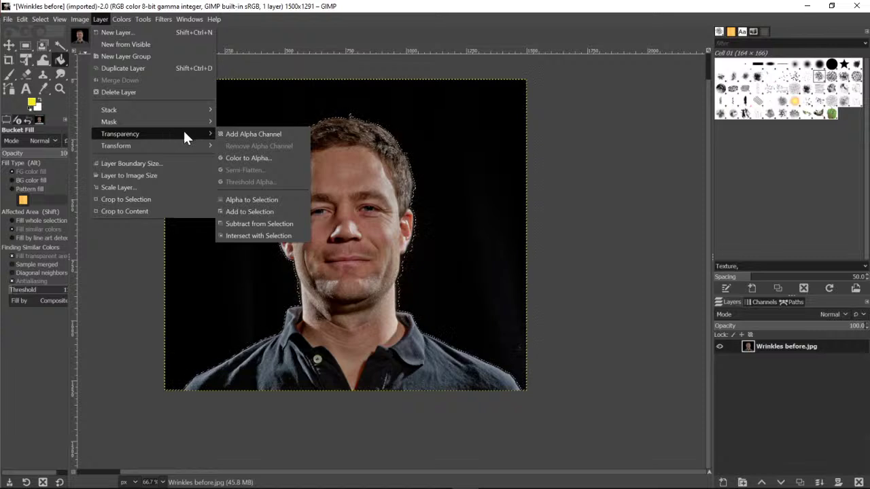
left_click(239, 132)
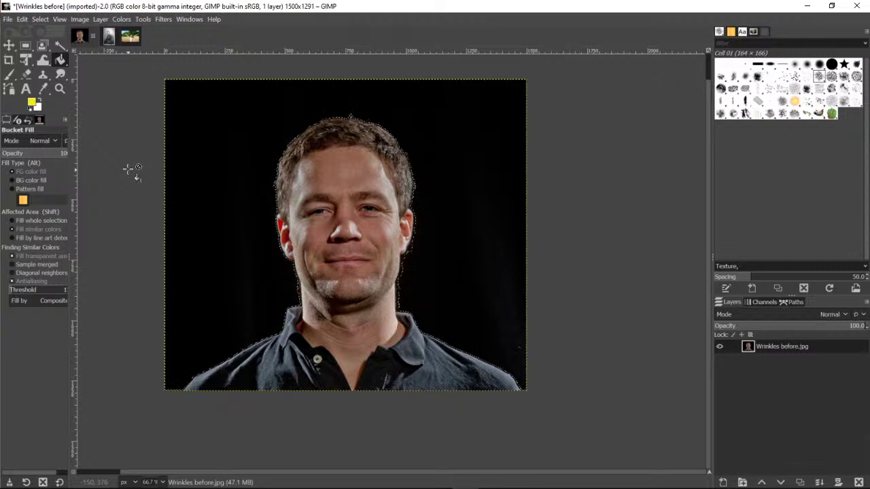
Delete the black background around the man, leaving transparency.
left_click(40, 19)
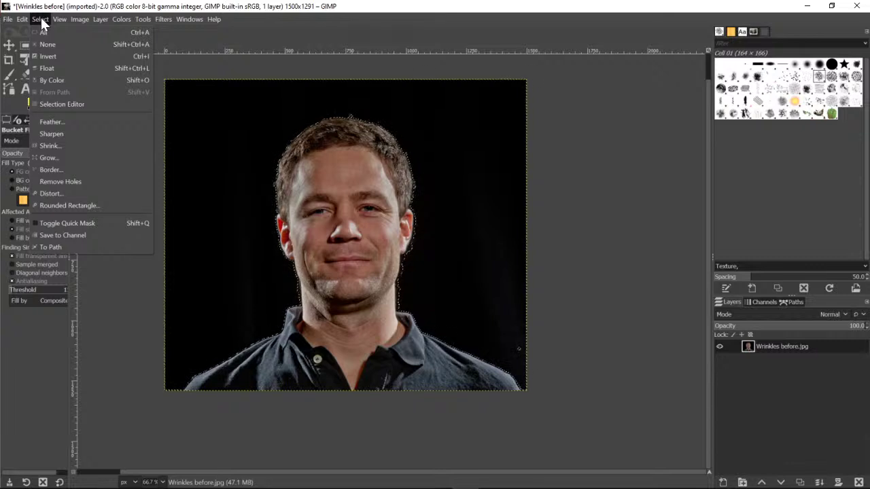
mouse_move(60, 19)
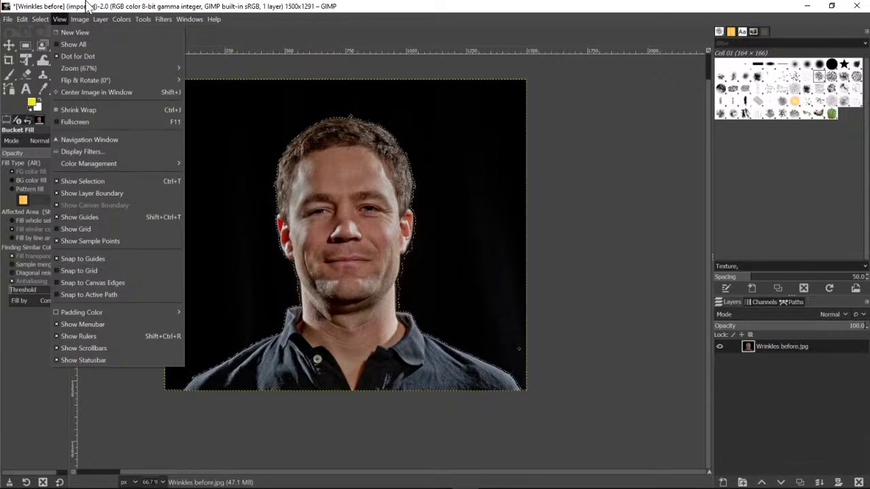
left_click(87, 7)
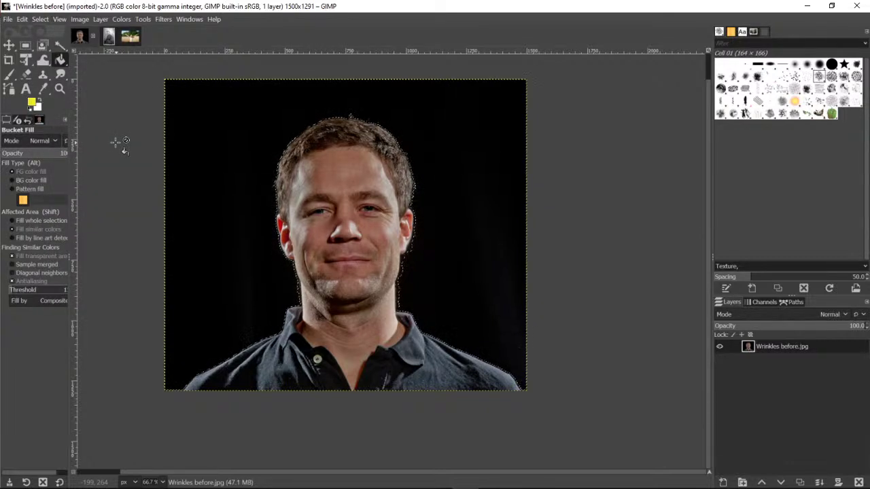
key("Delete")
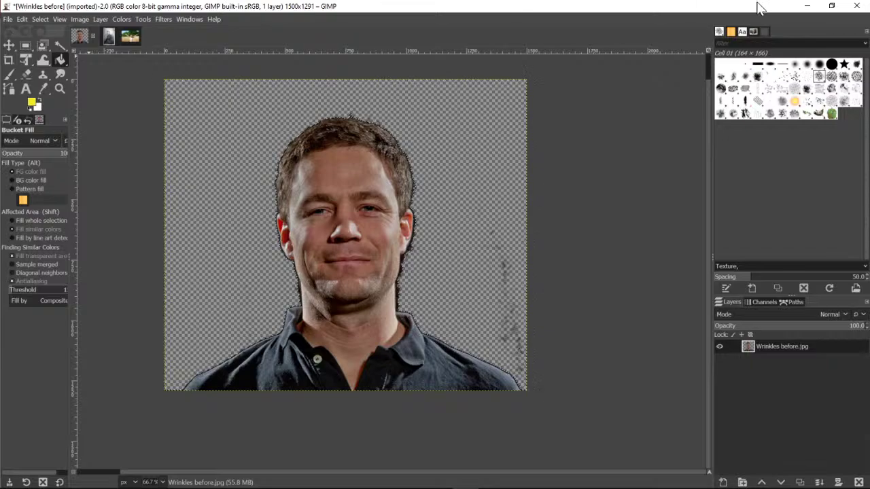
Load Lifeguard hut.jpg with Open as Layers, on top of the Wrinkles before portrait.
left_click(811, 9)
left_click(8, 20)
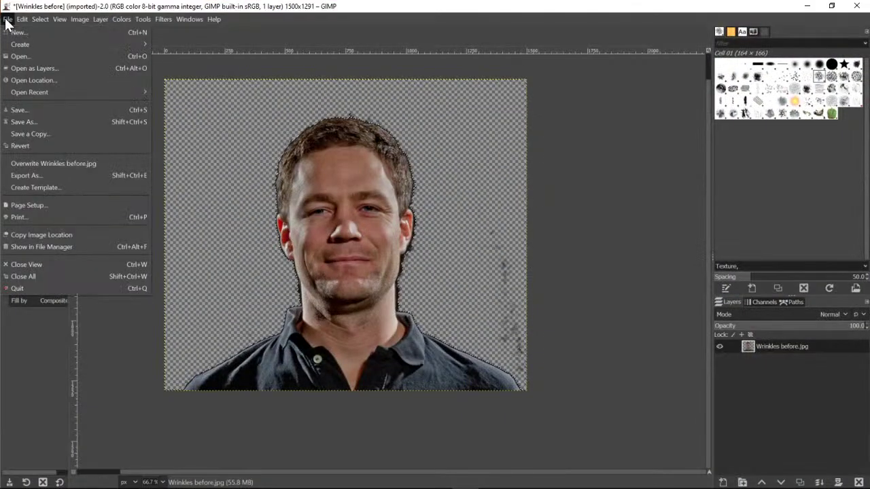
left_click(30, 68)
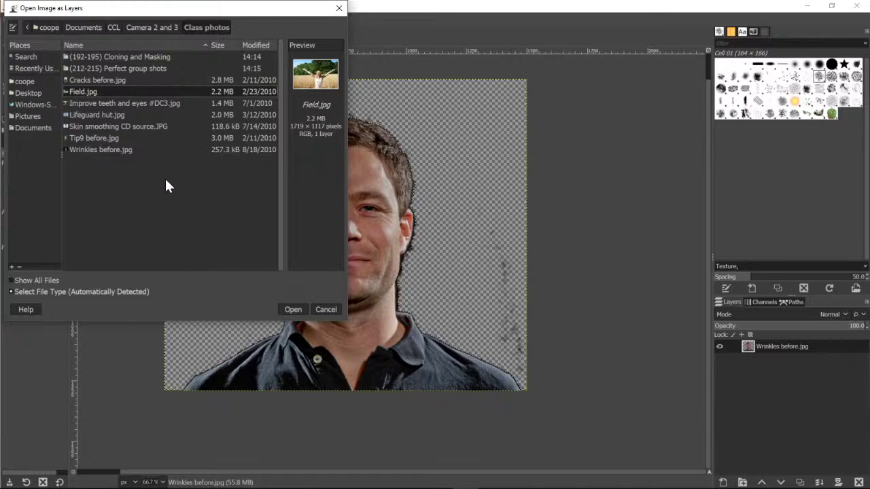
left_click(113, 115)
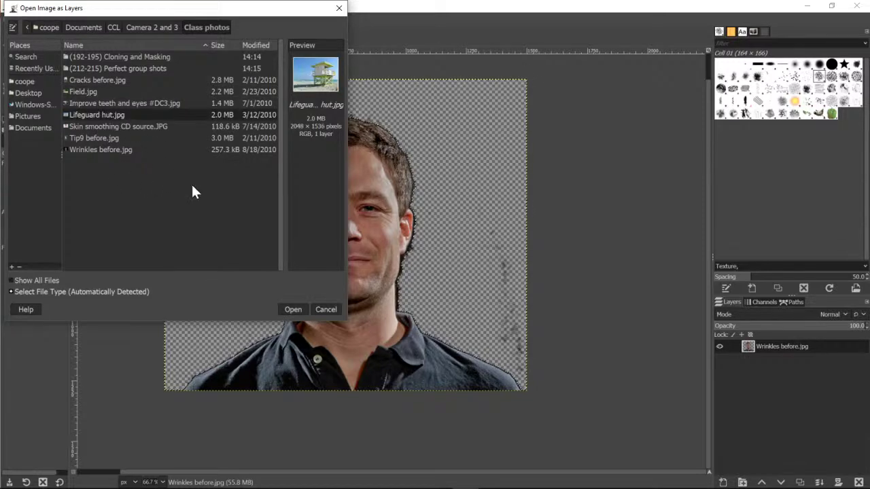
left_click(291, 311)
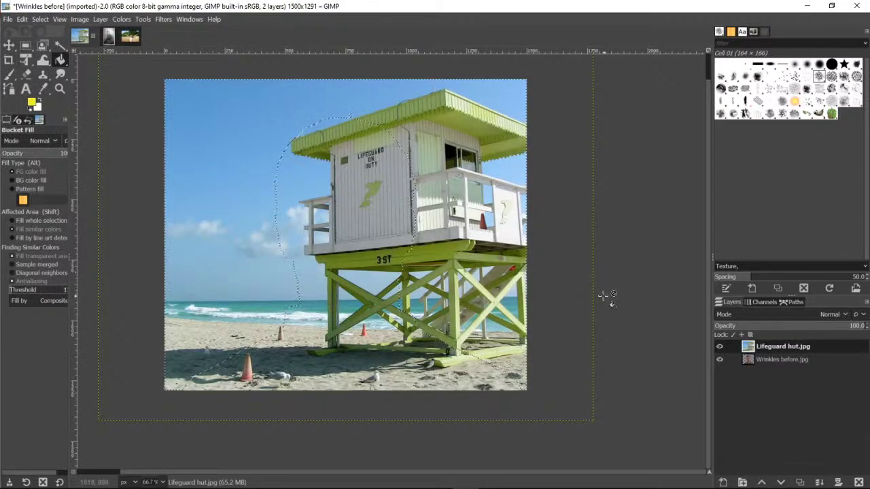
Drag the Wrinkles before.jpg layer above Lifeguard hut.jpg in the Layers panel.
left_click(770, 358)
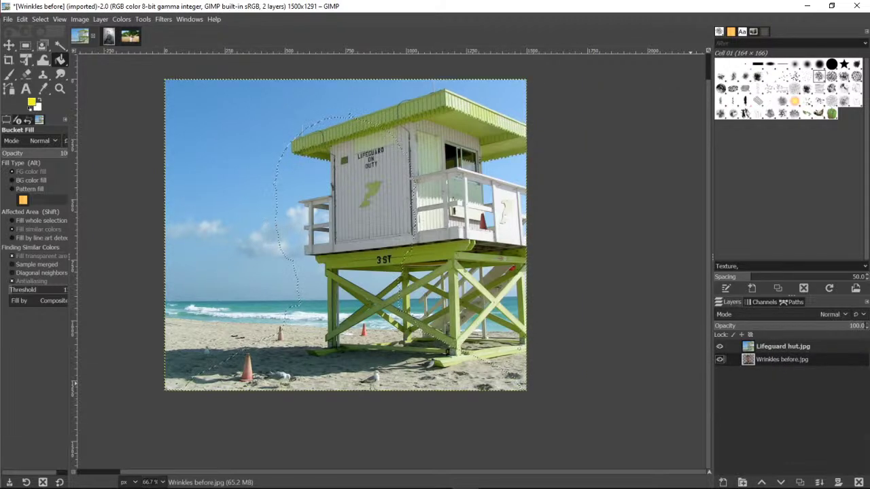
left_click_drag(769, 361, 769, 341)
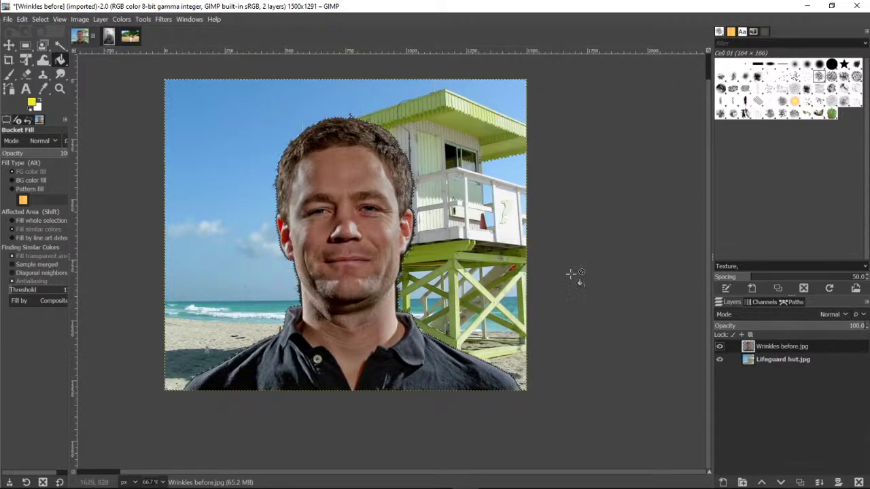
Try the Scale, Move, Zoom and Warp tools, then move the portrait and undo it.
right_click(25, 61)
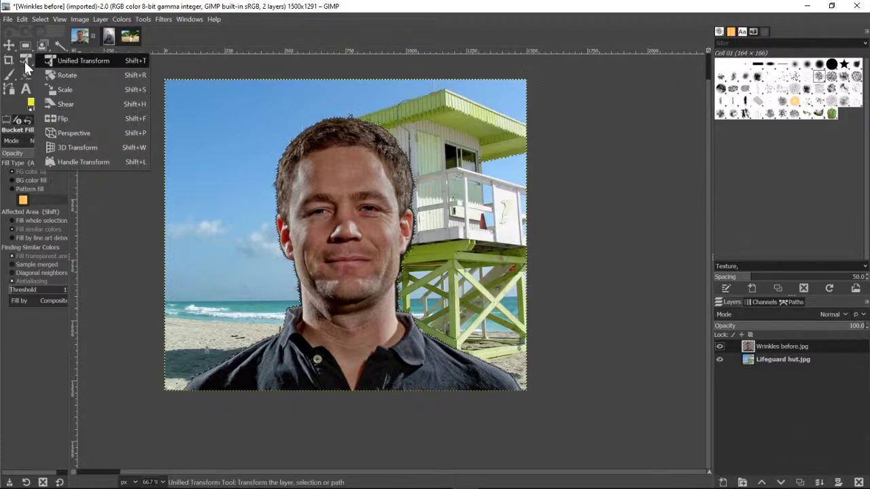
left_click(72, 89)
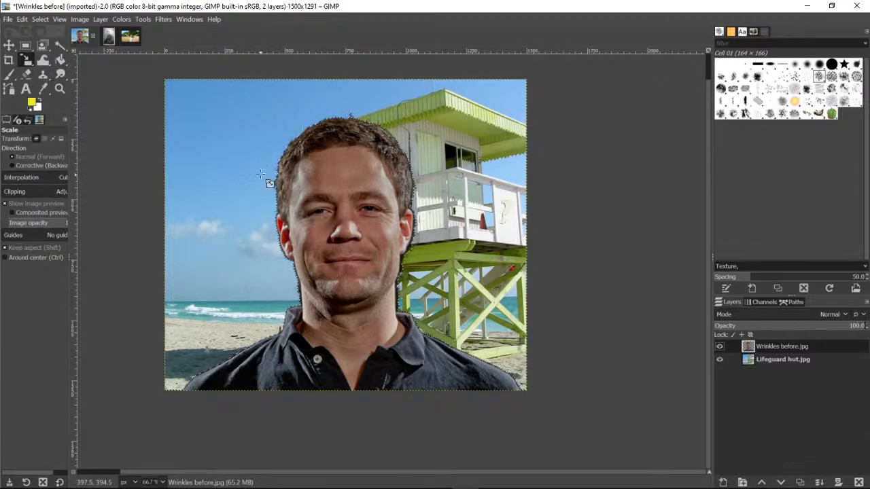
right_click(83, 134)
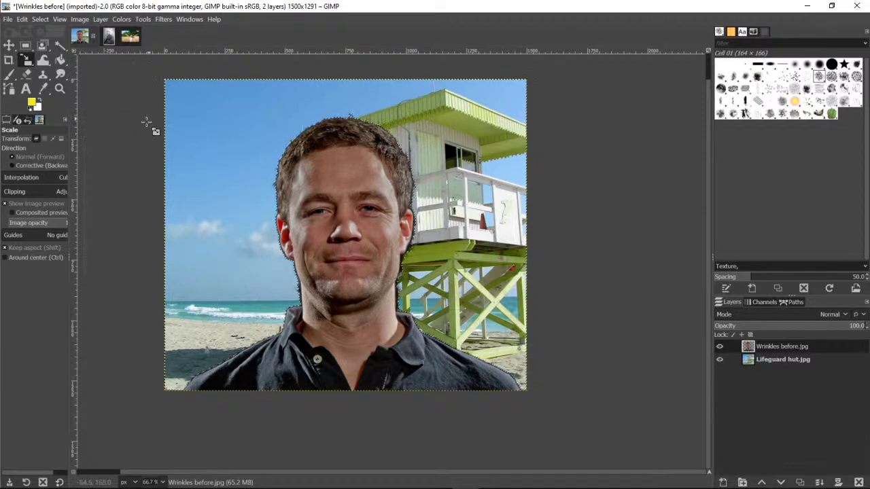
left_click(25, 59)
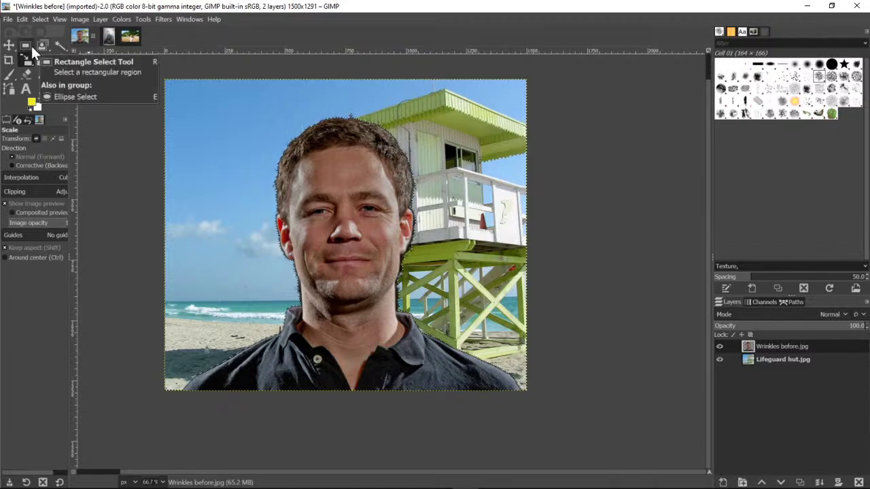
left_click(9, 47)
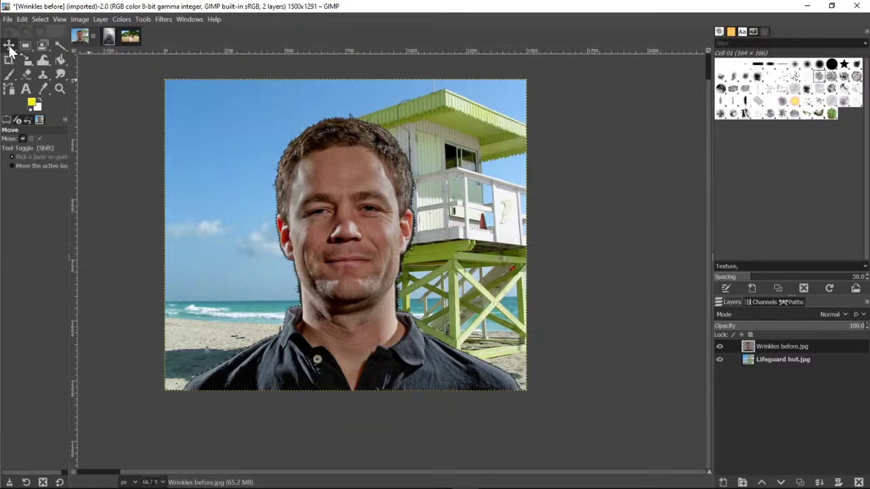
left_click(9, 45)
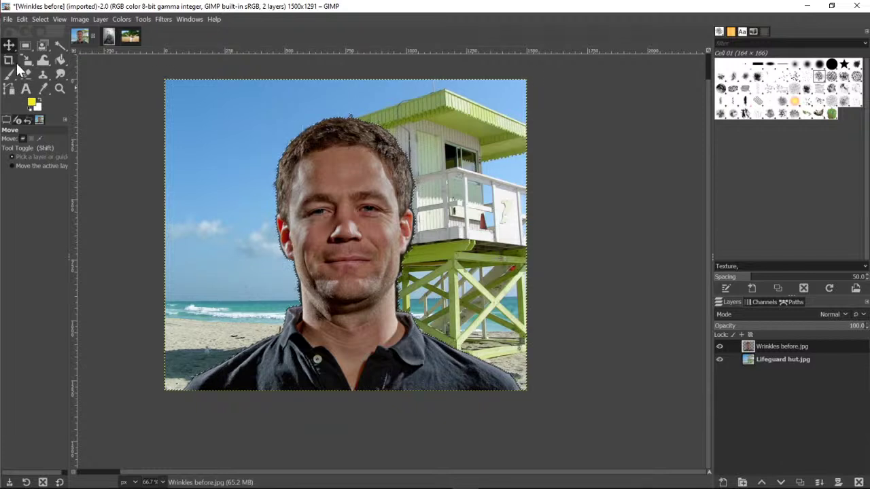
left_click(59, 89)
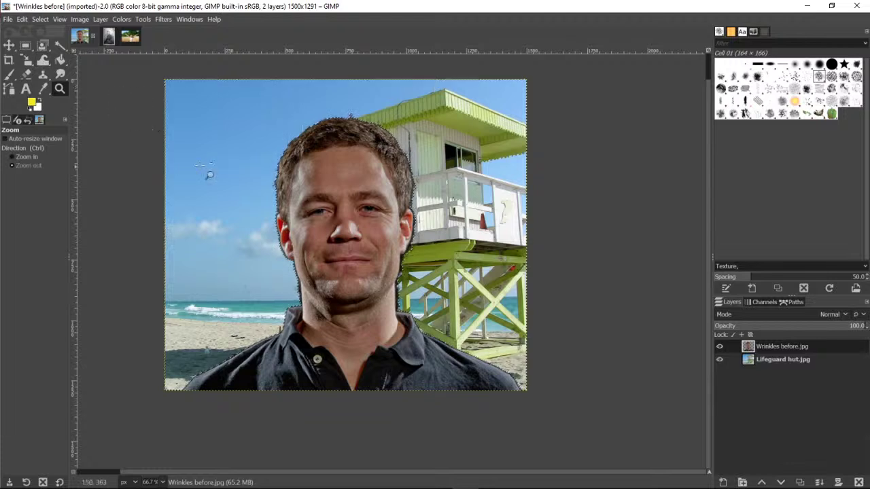
left_click(42, 59)
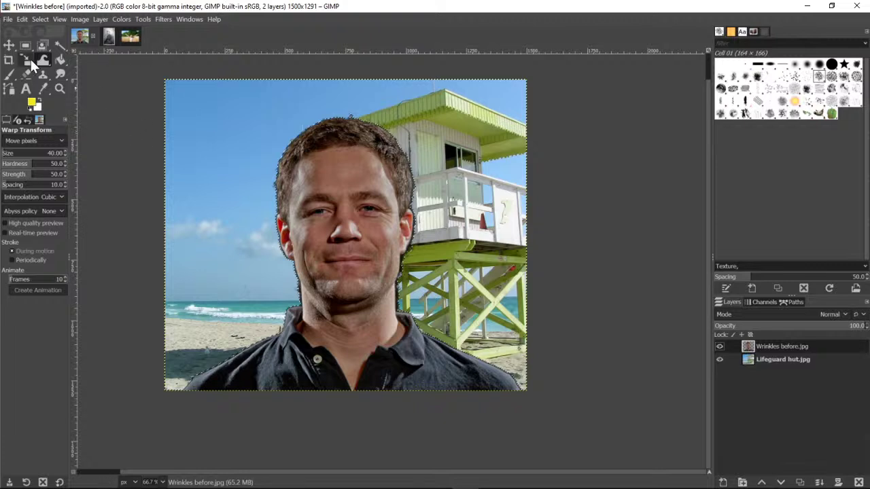
left_click(9, 46)
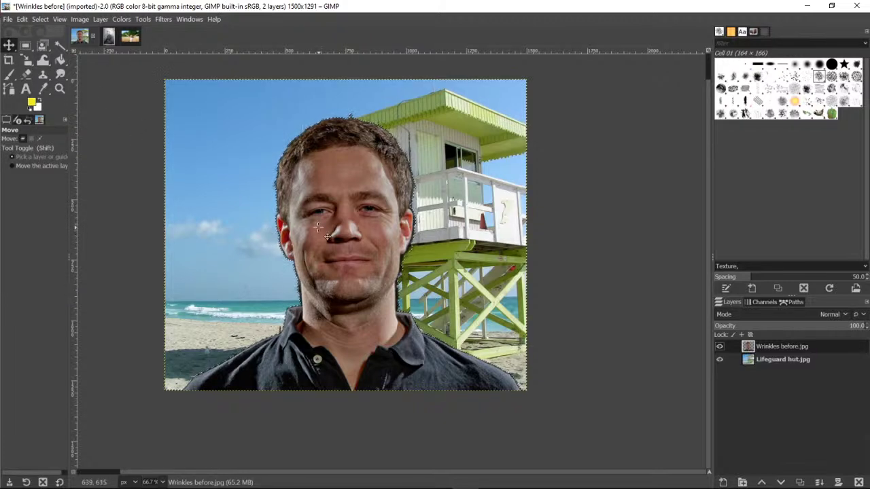
left_click_drag(318, 227, 271, 267)
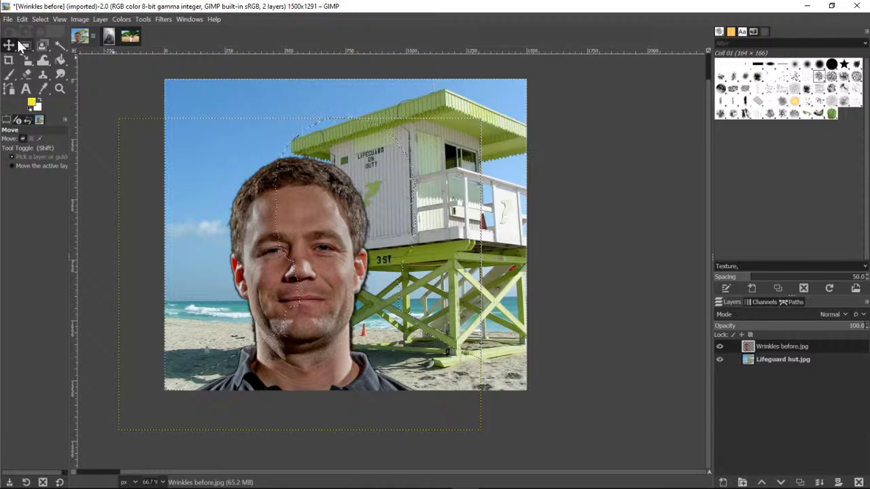
left_click(22, 21)
left_click(30, 34)
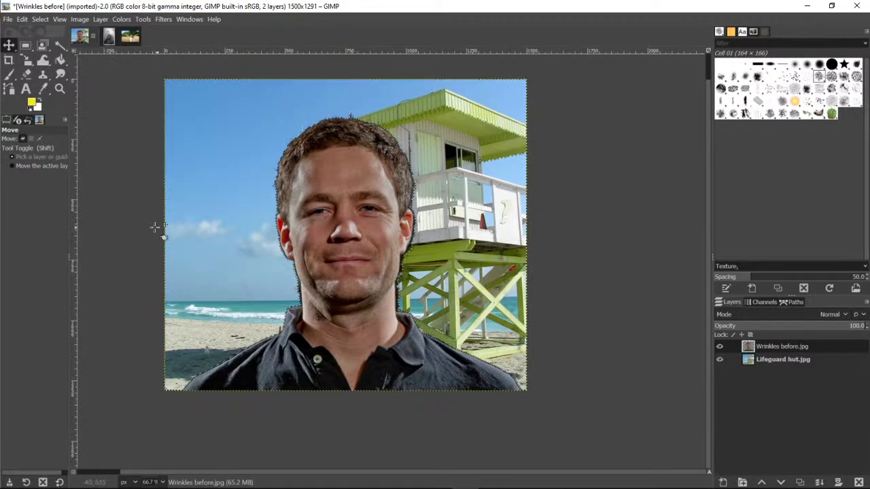
Bring up Scale Layer for the portrait layer, currently 1500 × 1291 px.
left_click(40, 20)
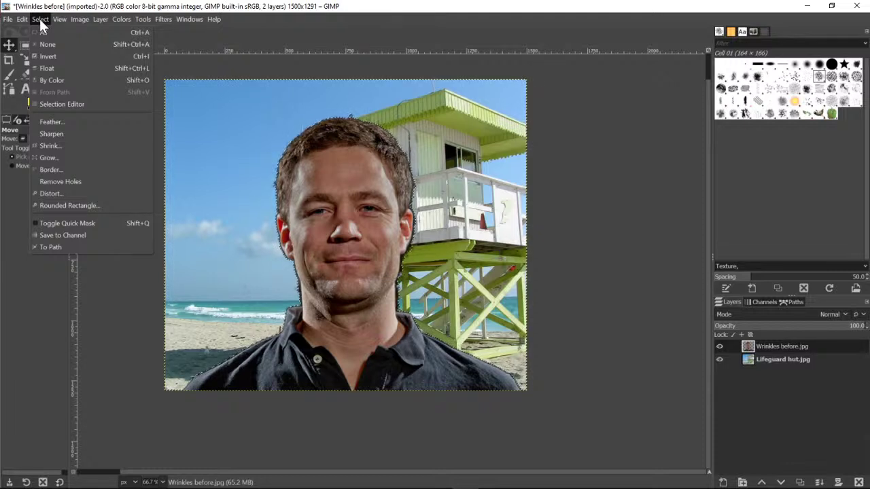
mouse_move(102, 22)
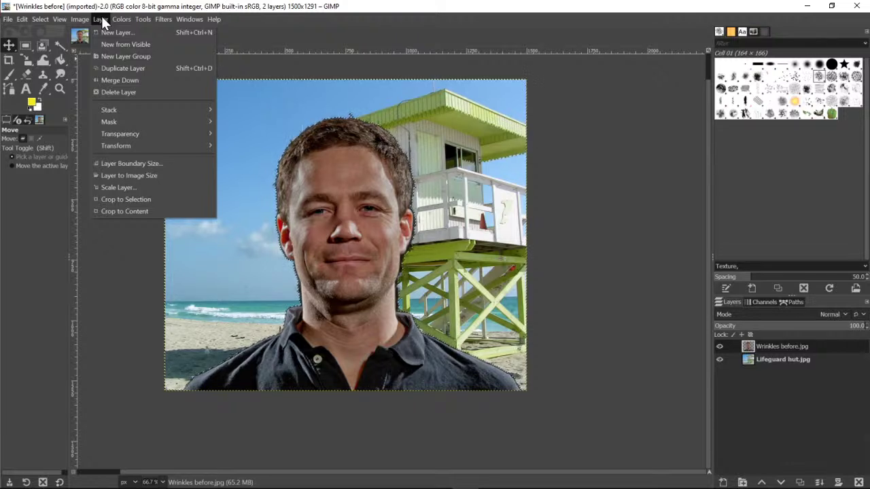
left_click(138, 188)
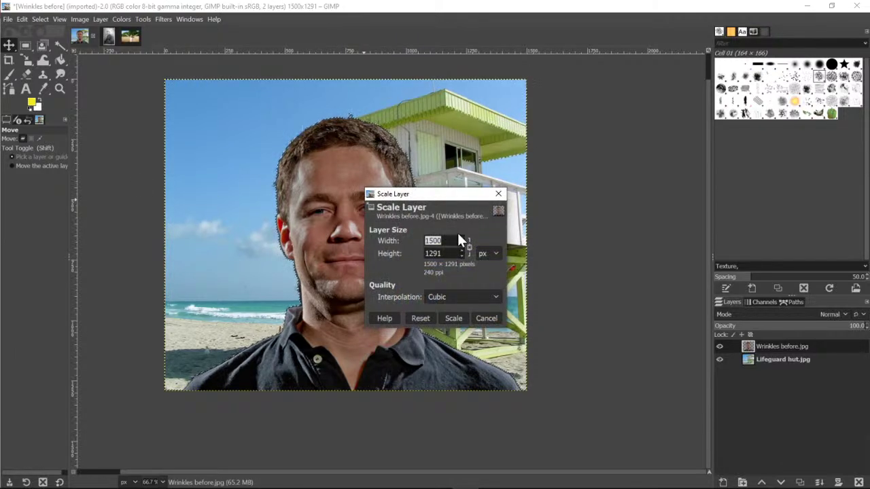
Cancel Scale Layer without changes and try the Crop, Scale and 3D Transform tools.
left_click(490, 323)
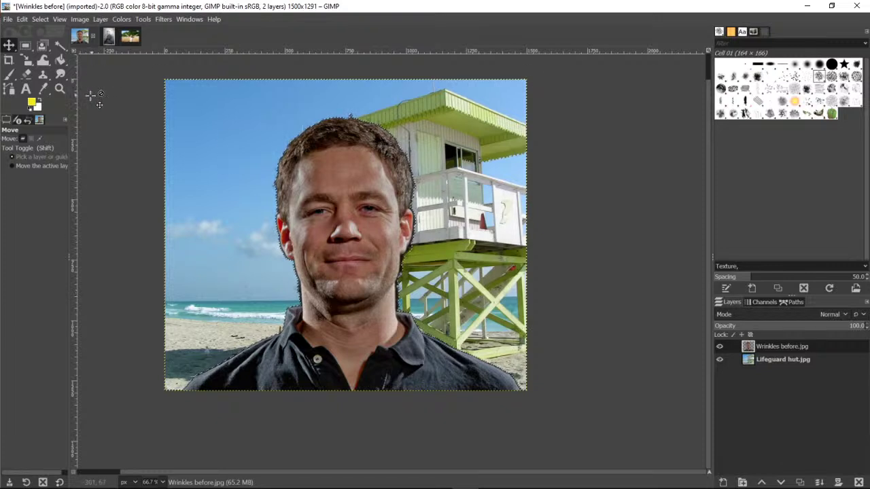
left_click(11, 58)
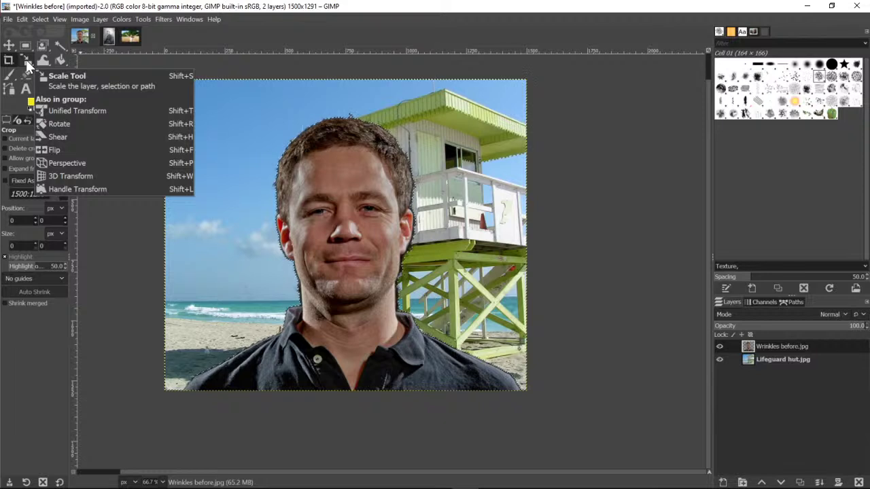
left_click(26, 59)
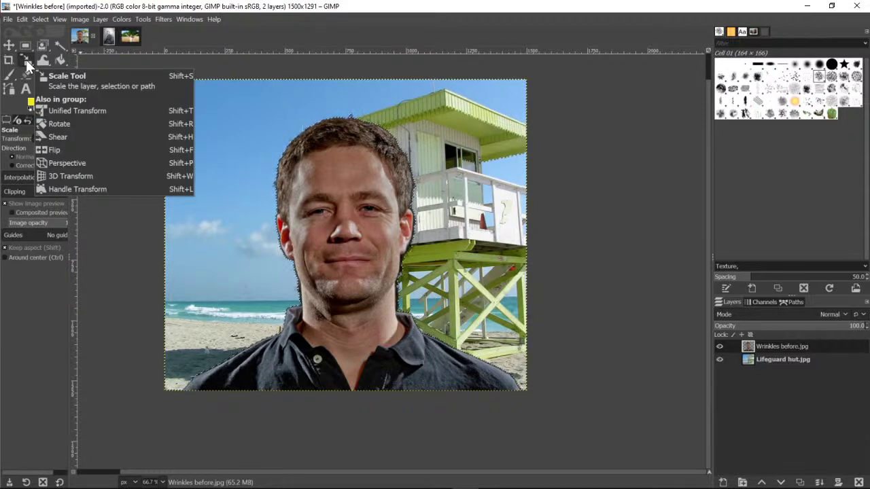
right_click(26, 59)
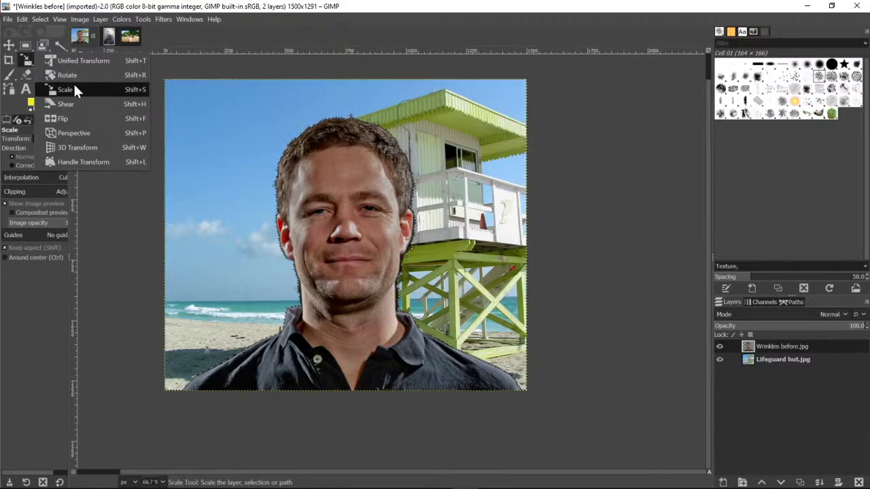
left_click(81, 146)
Tilt the portrait in 3D, undo the rotation, and clear the selection with Select > None.
left_click_drag(373, 182, 422, 178)
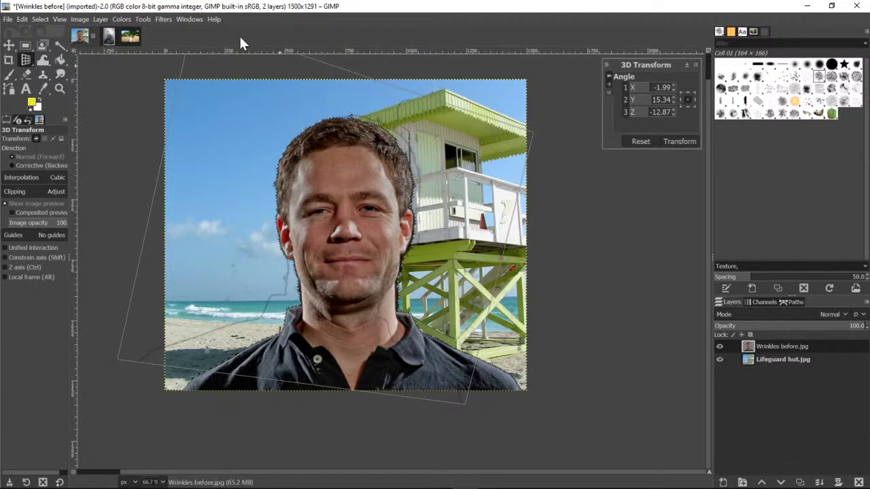
left_click(24, 20)
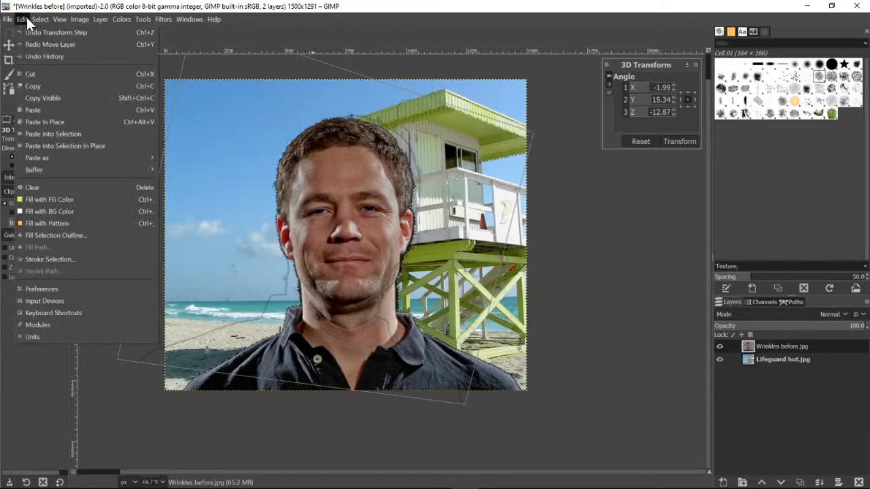
left_click(29, 32)
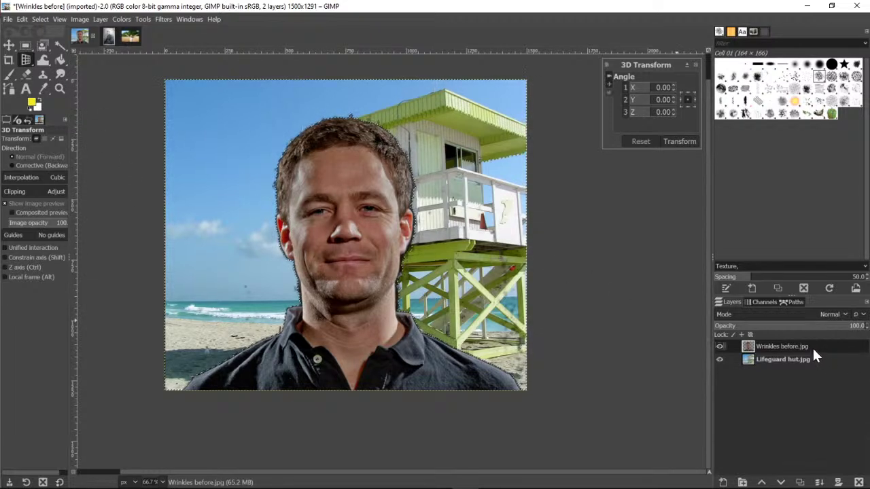
left_click(41, 18)
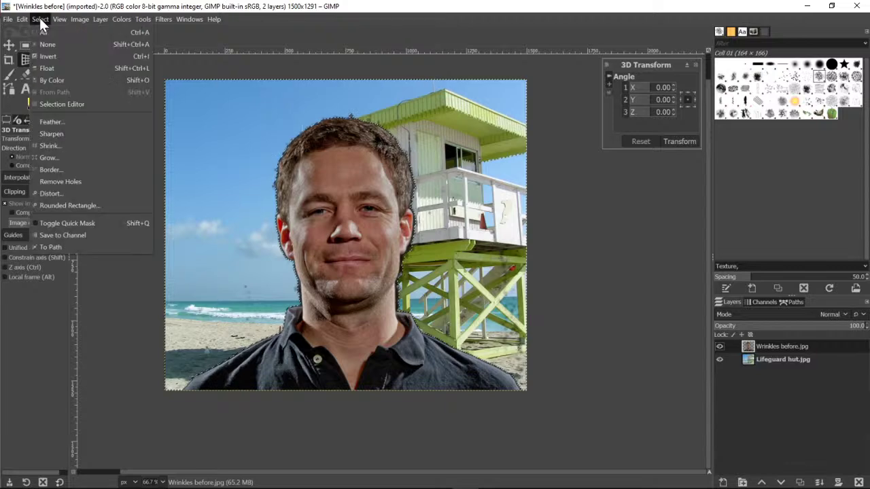
left_click(46, 46)
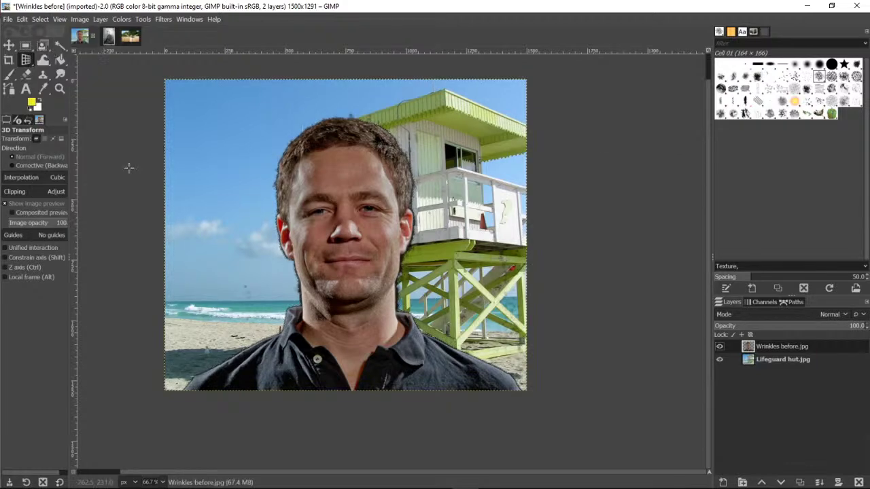
Move the portrait to the lower left and scale the face layer down to 824 × 709 px.
left_click(9, 45)
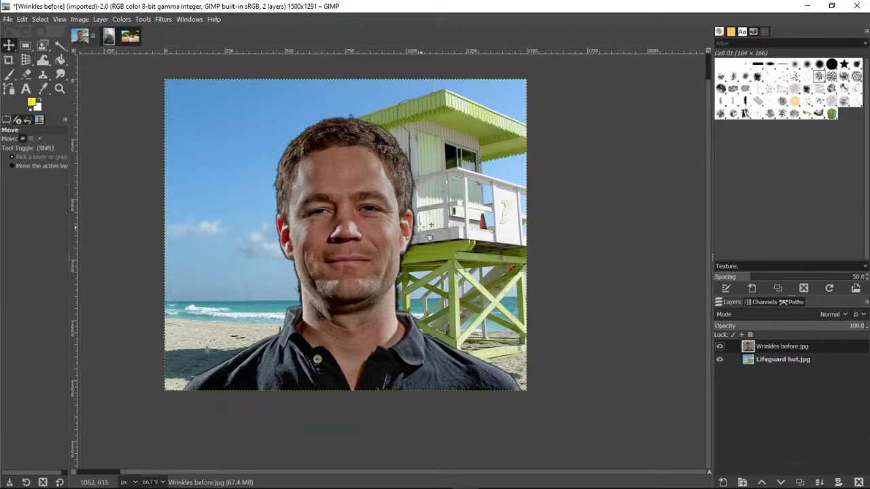
left_click_drag(470, 162, 271, 220)
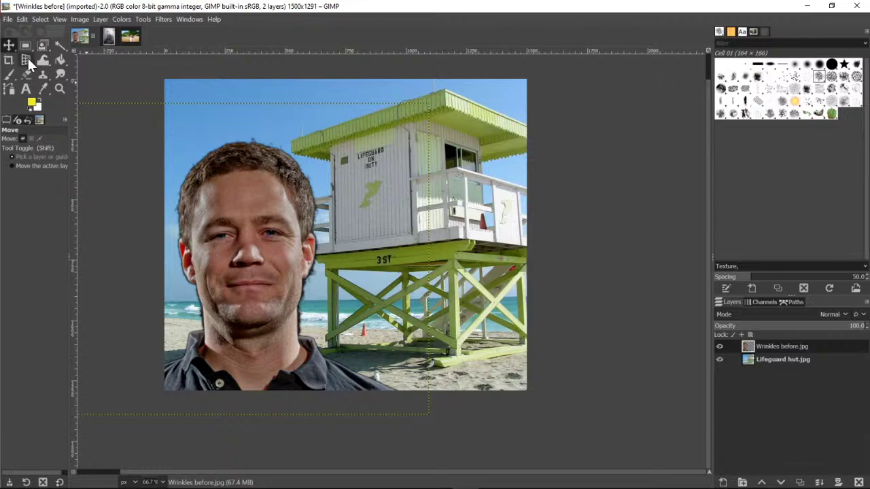
left_click_drag(28, 57, 68, 91)
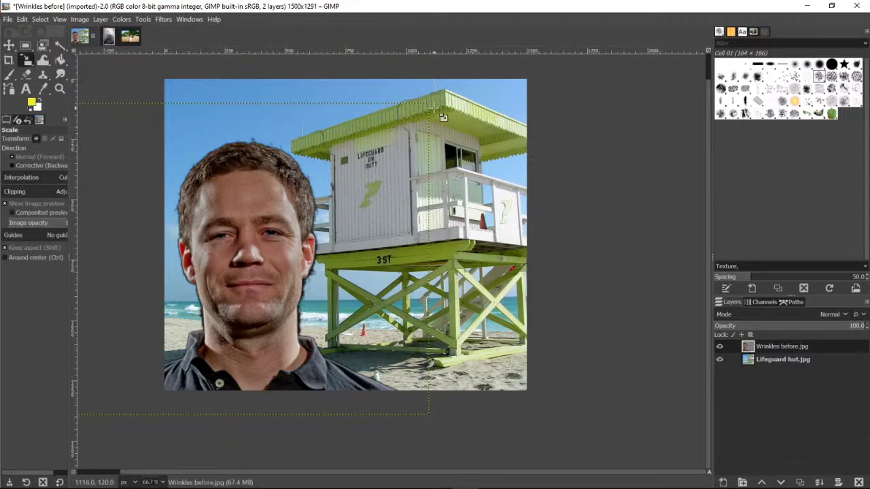
left_click_drag(430, 106, 295, 218)
left_click_drag(211, 316, 272, 304)
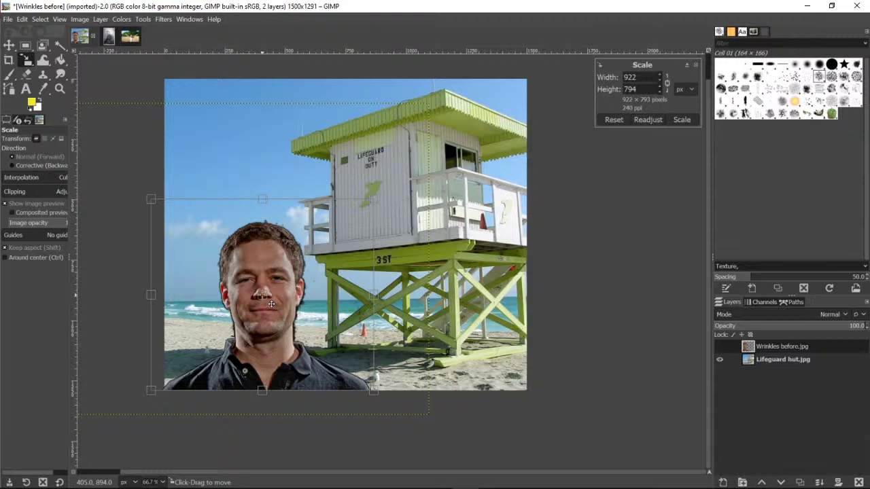
left_click_drag(374, 199, 350, 229)
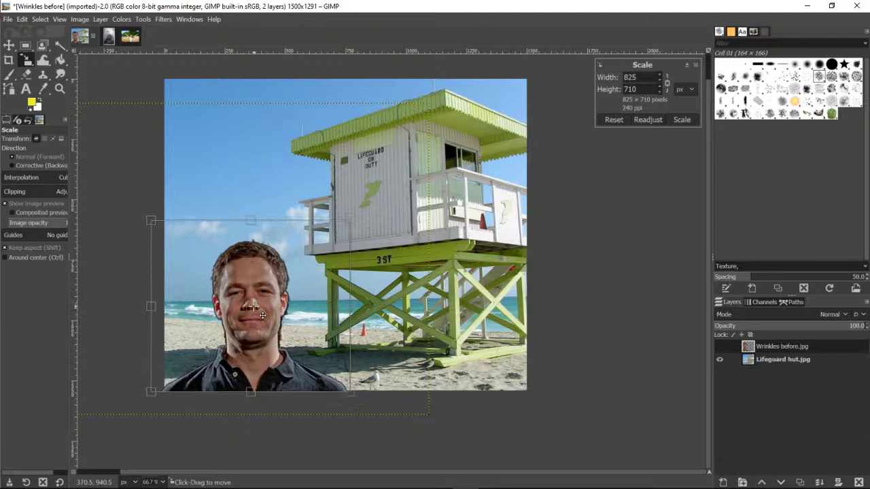
left_click_drag(261, 314, 262, 316)
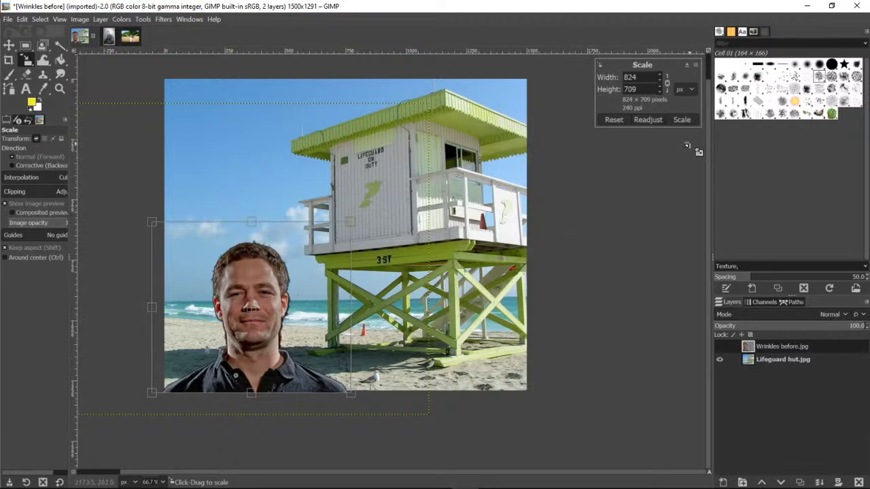
left_click(682, 120)
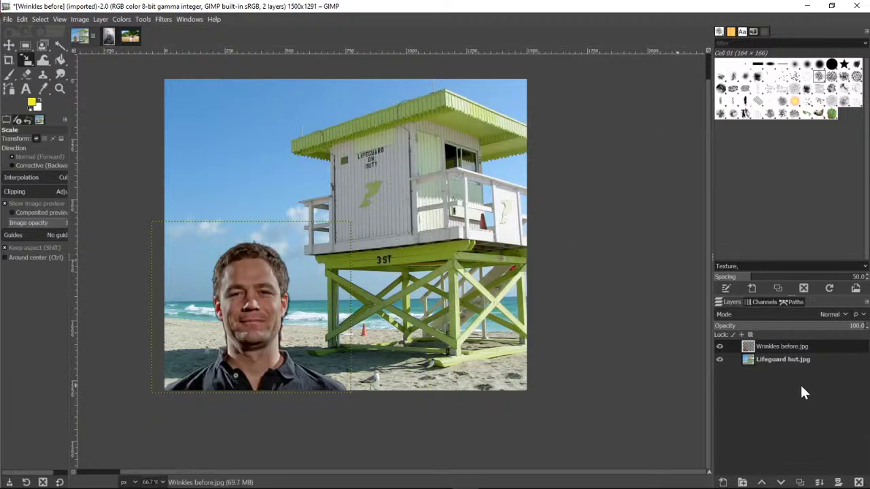
Toggle the face and lifeguard hut layers on and off to compare, then minimise GIMP.
left_click(778, 362)
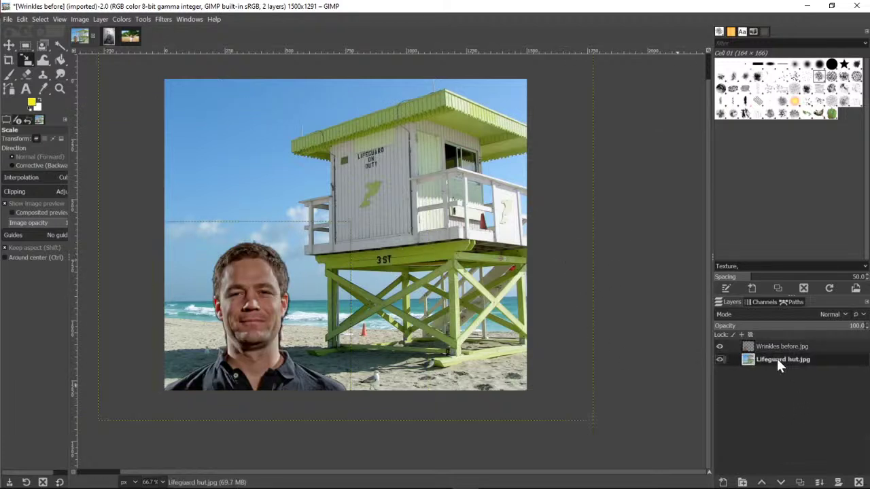
left_click(721, 346)
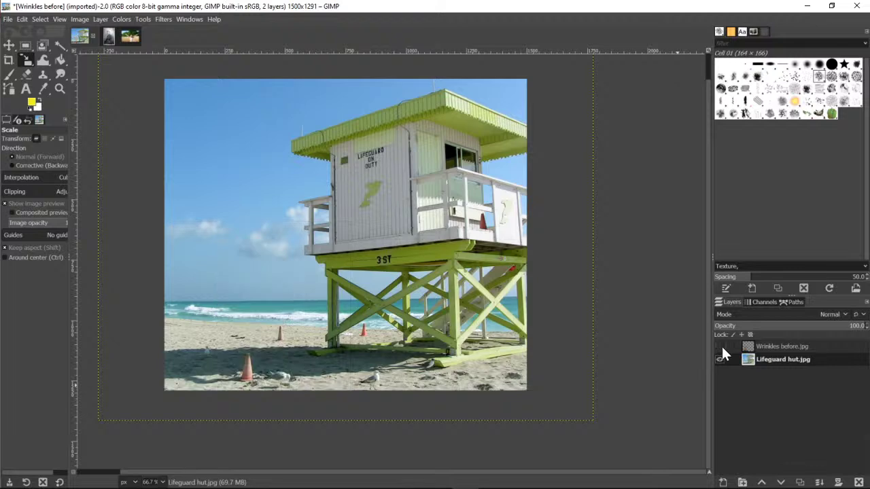
left_click(721, 346)
left_click(719, 360)
left_click(719, 360)
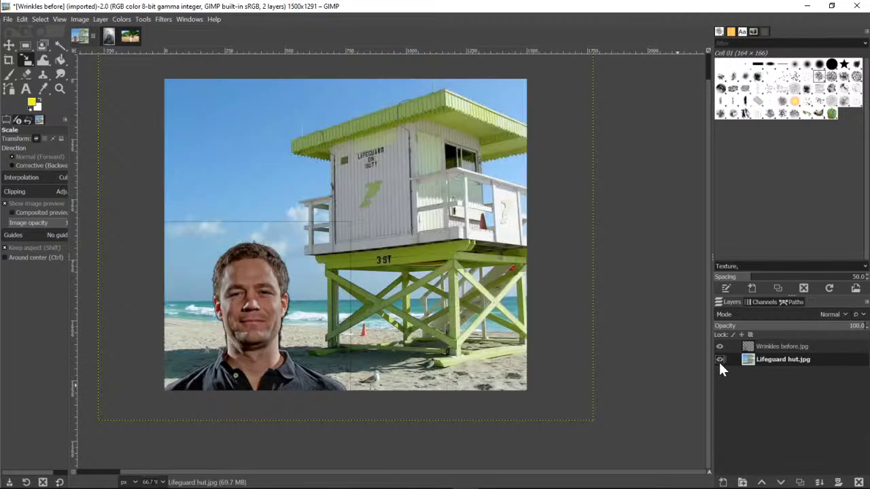
left_click(719, 360)
left_click(720, 359)
left_click(722, 349)
left_click(722, 348)
left_click(722, 359)
left_click(723, 360)
left_click(721, 346)
left_click(722, 347)
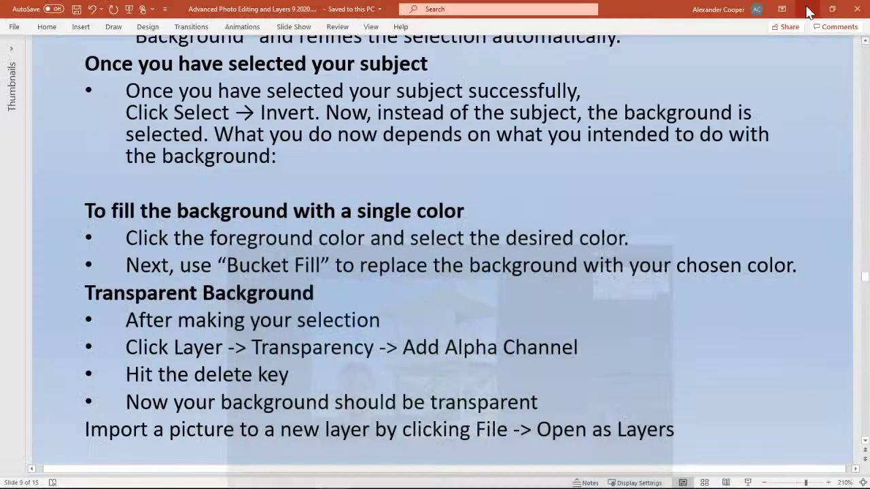
left_click(807, 7)
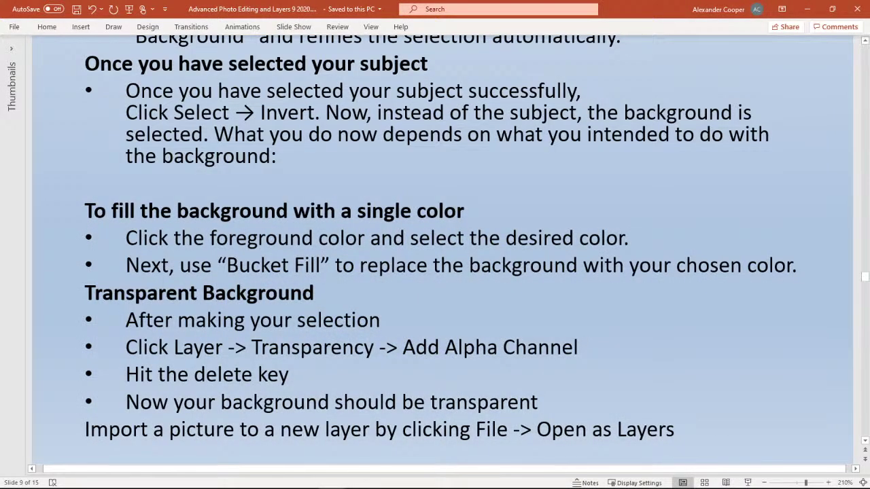
Scroll to slide 10 'Selective Colorization' in PowerPoint, then return to GIMP.
scroll(442, 252, "down", 10)
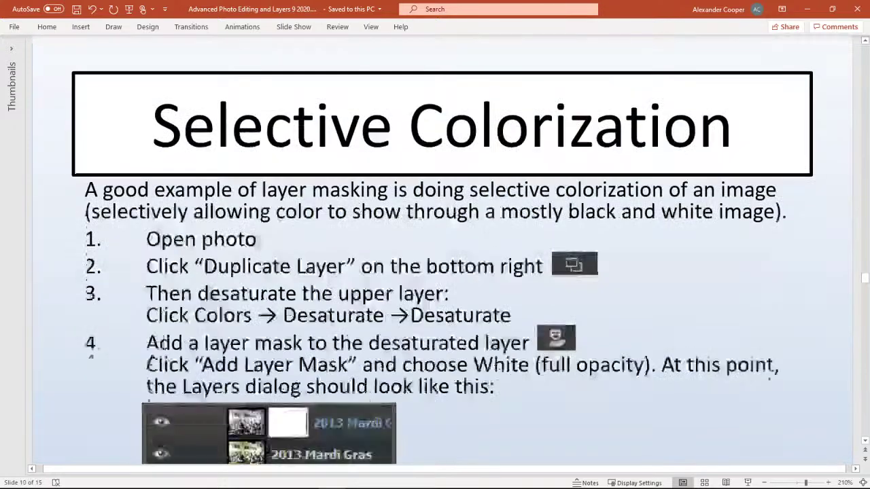
scroll(441, 252, "up", 1)
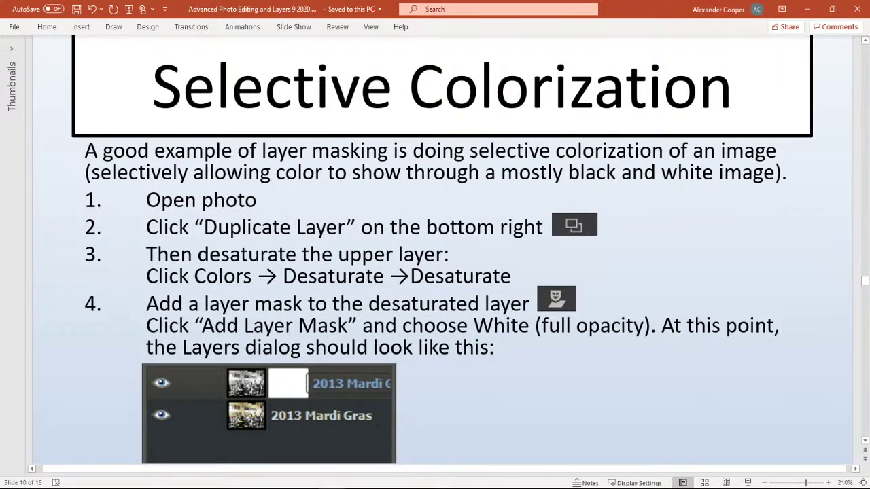
key("alt+Tab")
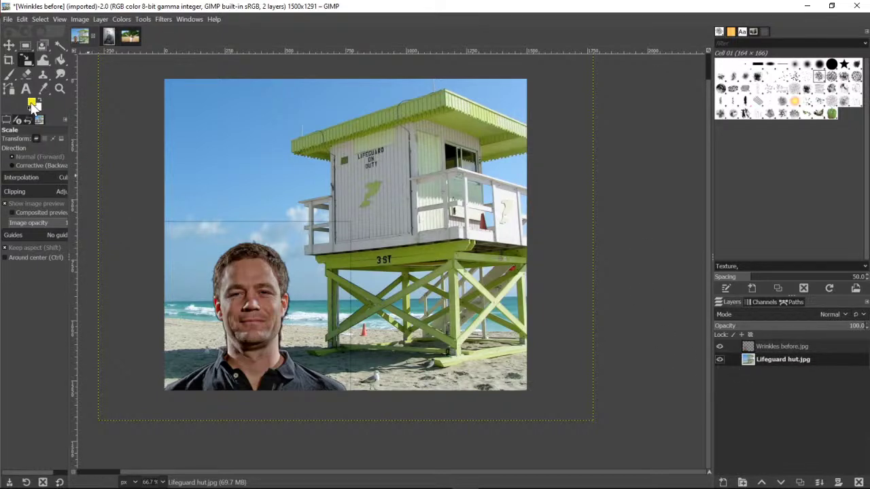
Use the Paintbrush with brush 2. Hardness 075 for yellow test strokes on the face layer, then undo them.
left_click(9, 76)
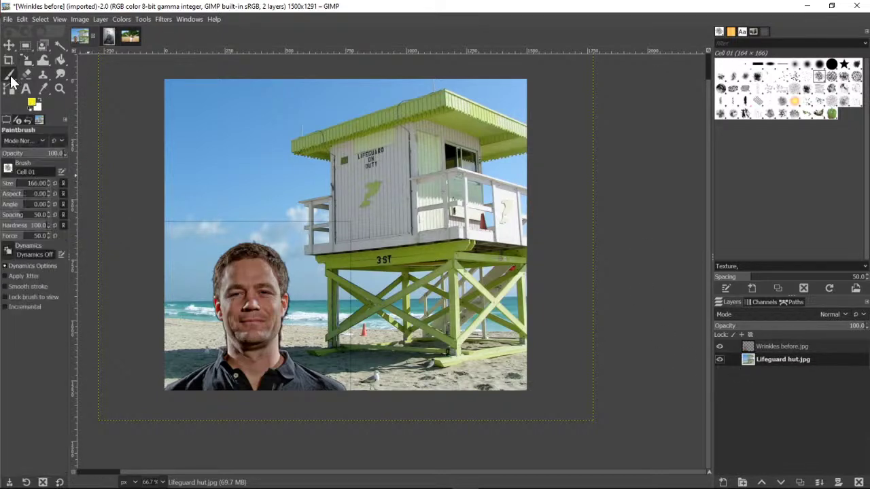
left_click(784, 347)
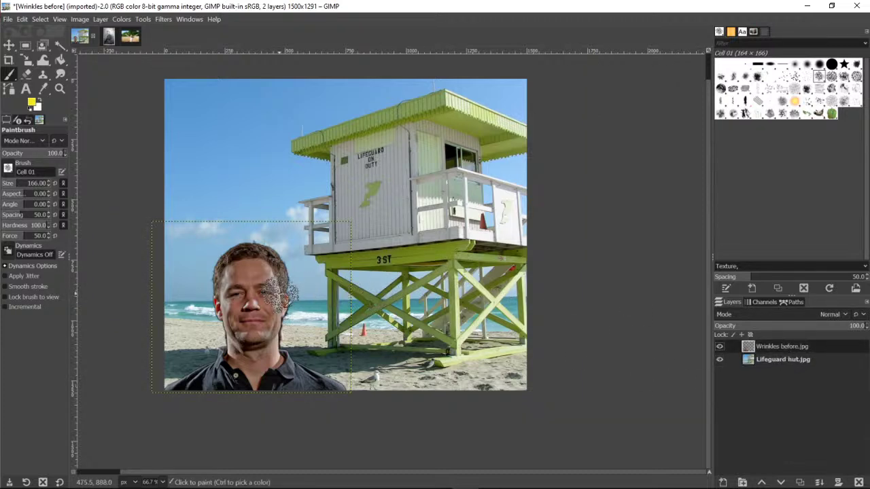
left_click(820, 66)
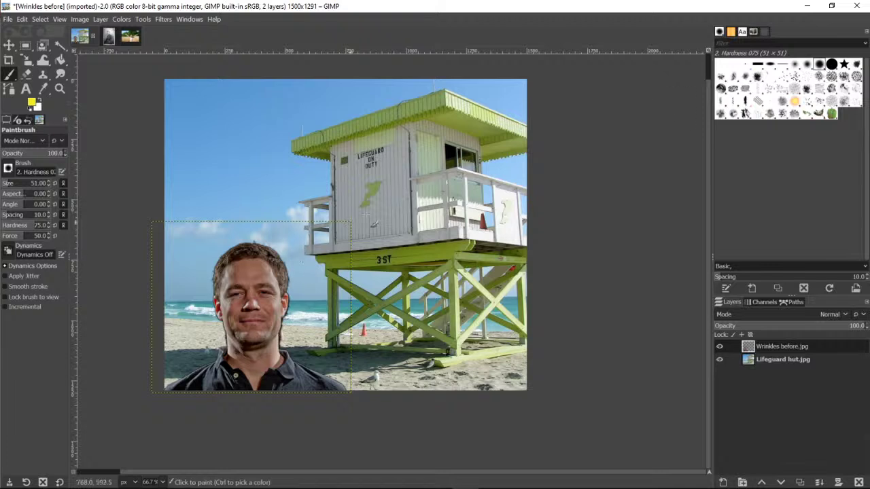
left_click(416, 194)
left_click(249, 294, "shift")
mouse_move(248, 293)
left_mouse_down()
mouse_move(185, 343)
mouse_move(320, 211)
mouse_move(262, 246)
mouse_move(168, 347)
mouse_move(327, 265)
mouse_move(300, 285)
mouse_move(340, 319)
left_mouse_up()
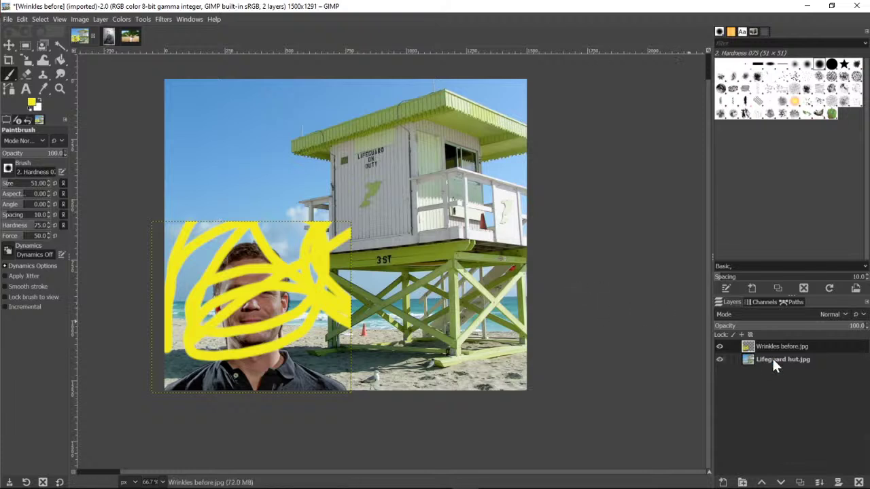
left_click(720, 346)
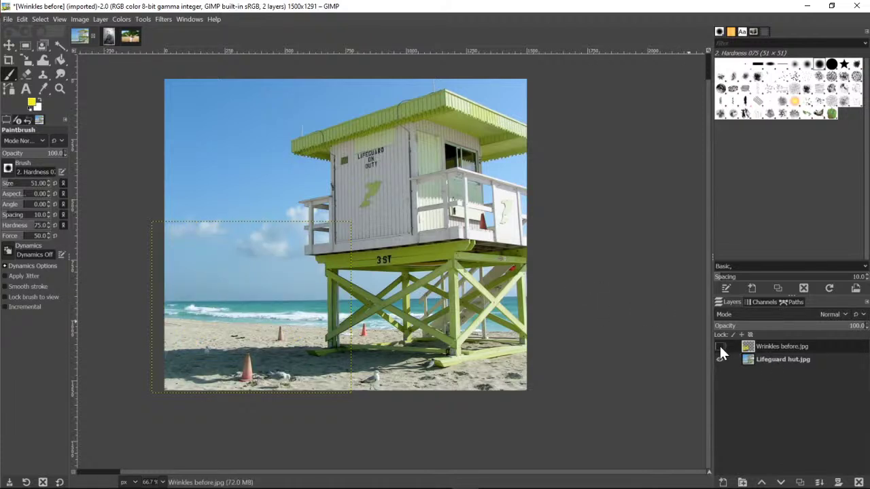
left_click(720, 346)
left_click(23, 19)
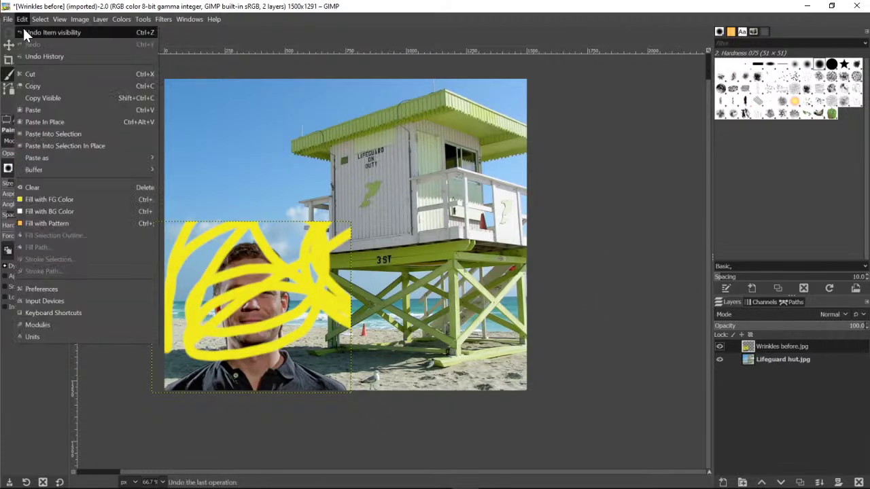
left_click(23, 20)
left_click(23, 20)
left_click(26, 29)
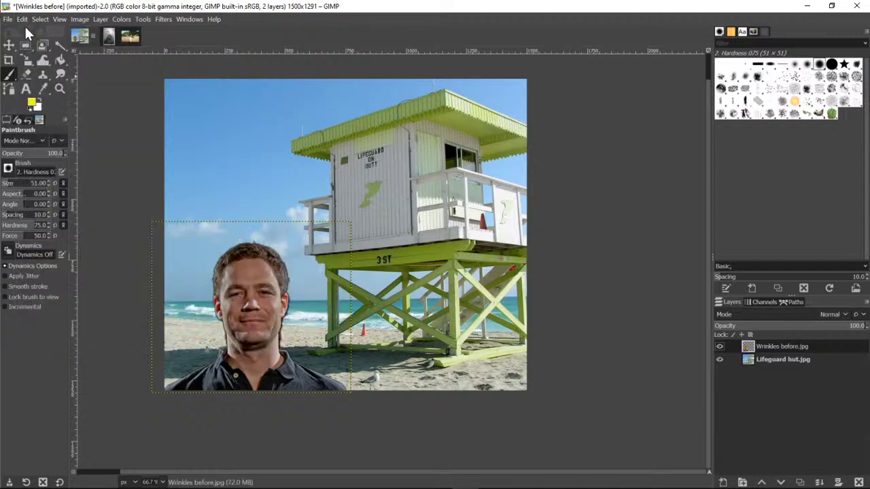
Paint a yellow test stroke on the Lifeguard hut layer, undo it, and reselect the face layer.
left_click(768, 360)
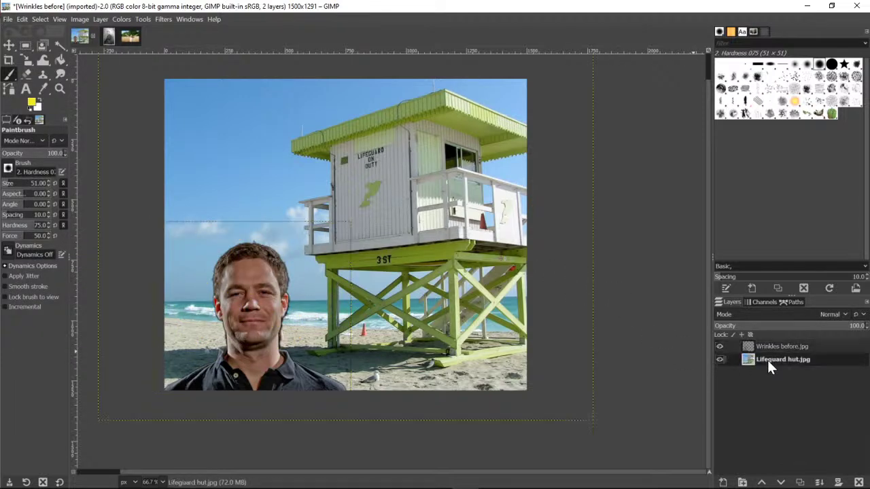
mouse_move(413, 277)
left_mouse_down()
mouse_move(269, 347)
mouse_move(294, 304)
mouse_move(274, 288)
mouse_move(290, 262)
mouse_move(213, 266)
mouse_move(188, 277)
mouse_move(182, 292)
mouse_move(226, 322)
mouse_move(232, 368)
mouse_move(350, 114)
mouse_move(265, 226)
mouse_move(292, 255)
mouse_move(465, 233)
mouse_move(489, 280)
mouse_move(368, 398)
mouse_move(451, 348)
mouse_move(430, 340)
mouse_move(182, 354)
mouse_move(202, 233)
mouse_move(228, 207)
mouse_move(210, 239)
left_mouse_up()
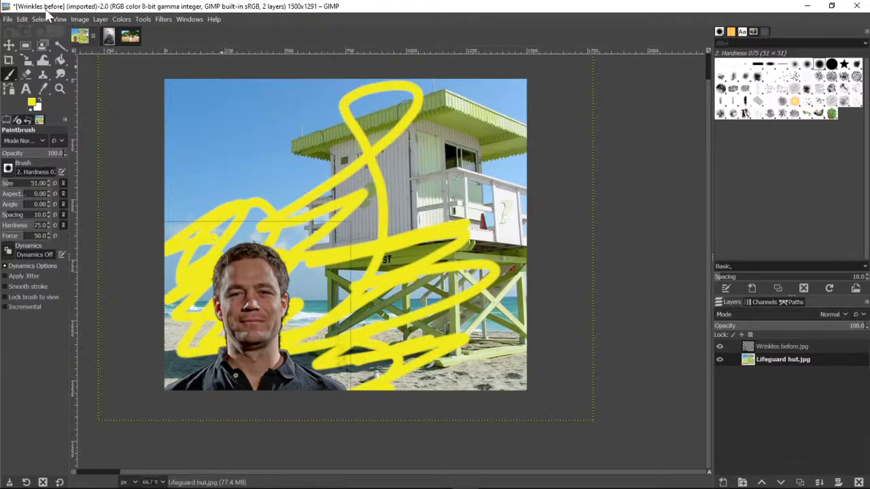
left_click(22, 19)
left_click(48, 33)
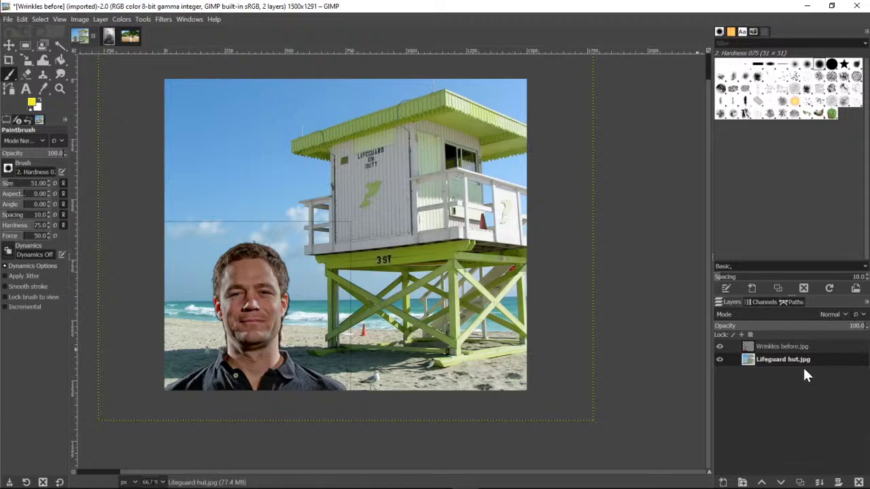
left_click(766, 348)
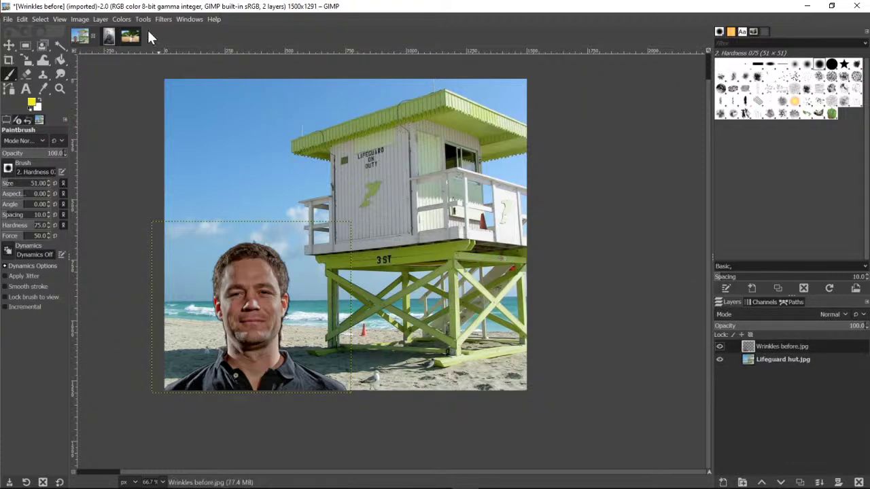
Cancel Color Balance, then raise the face layer's brightness with Brightness-Contrast.
left_click(123, 20)
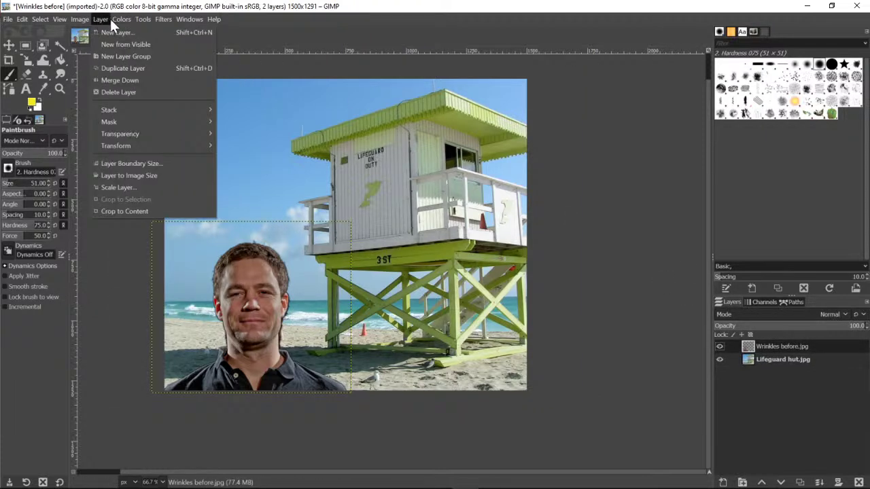
left_click(134, 34)
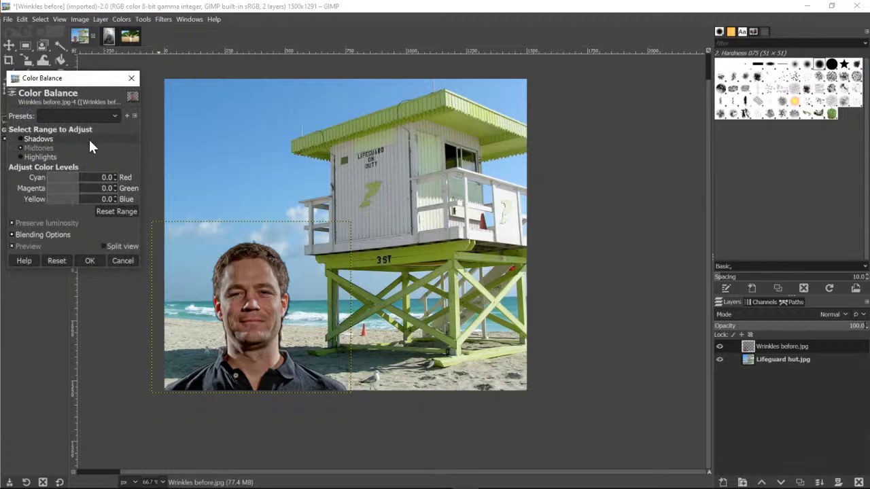
left_click(116, 259)
left_click(121, 20)
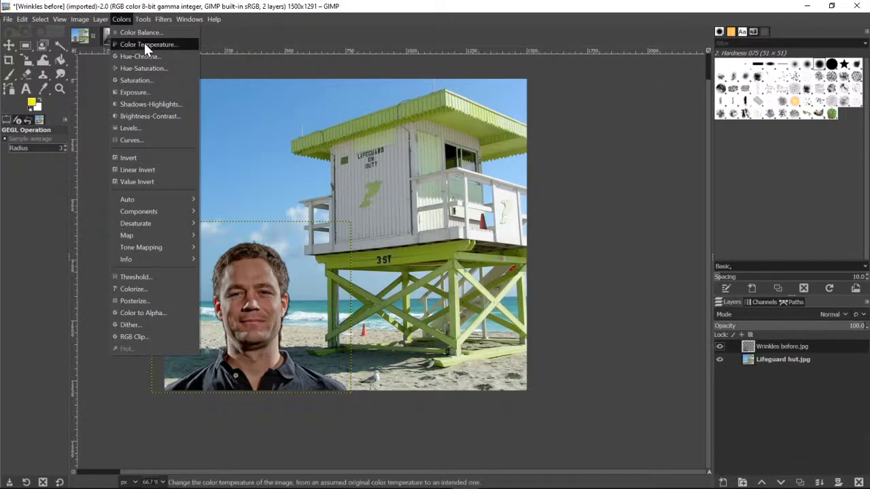
left_click(152, 117)
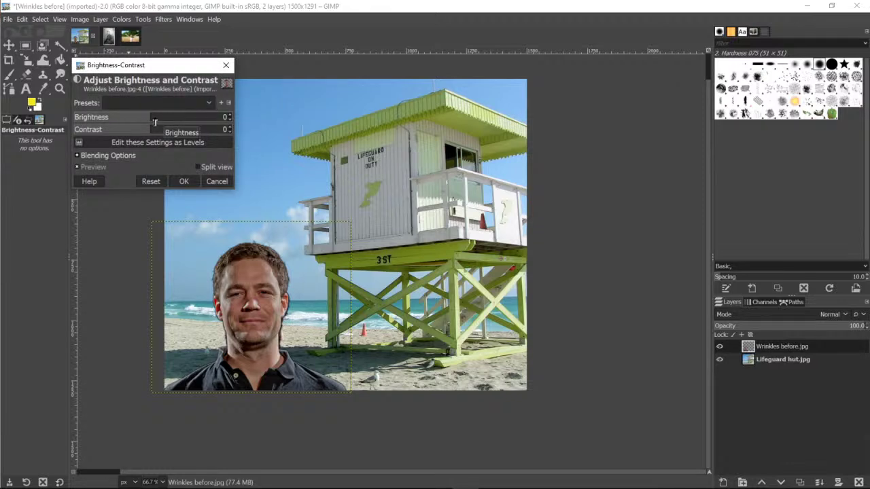
left_click_drag(155, 122, 172, 129)
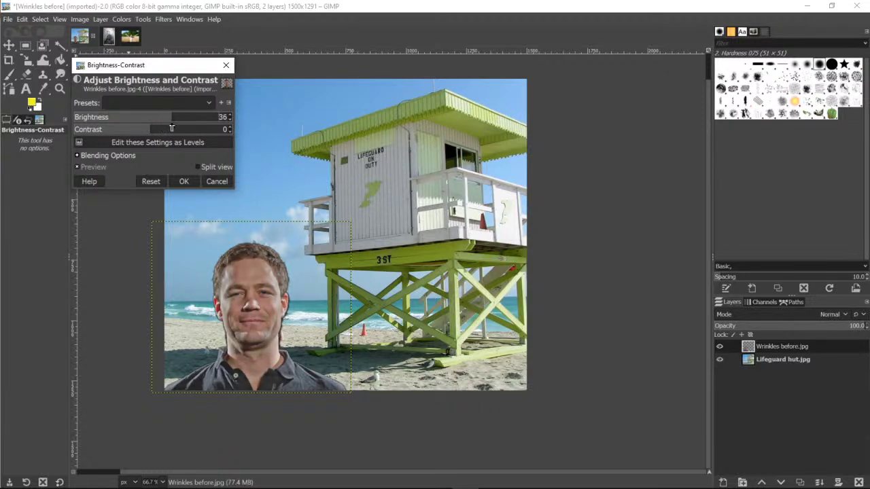
left_click(181, 181)
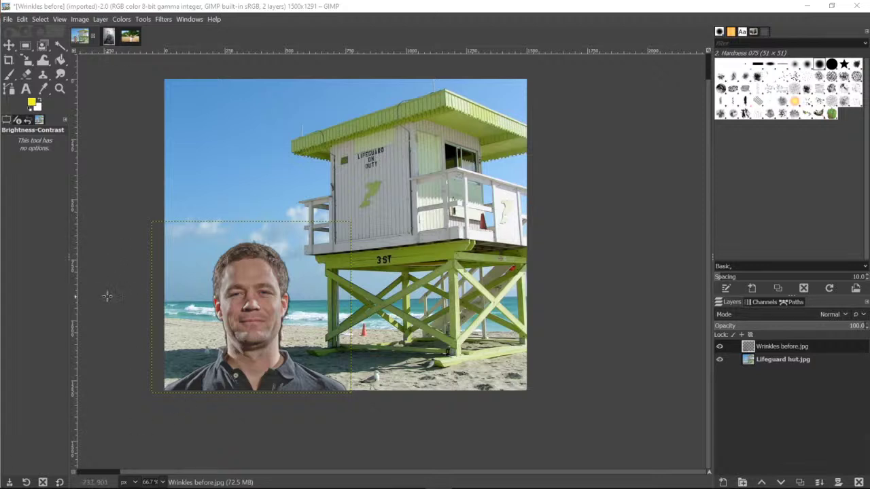
Cancel a second Brightness-Contrast, toggle both layers' visibility, and switch to the Selective Colorization slide.
left_click(587, 200)
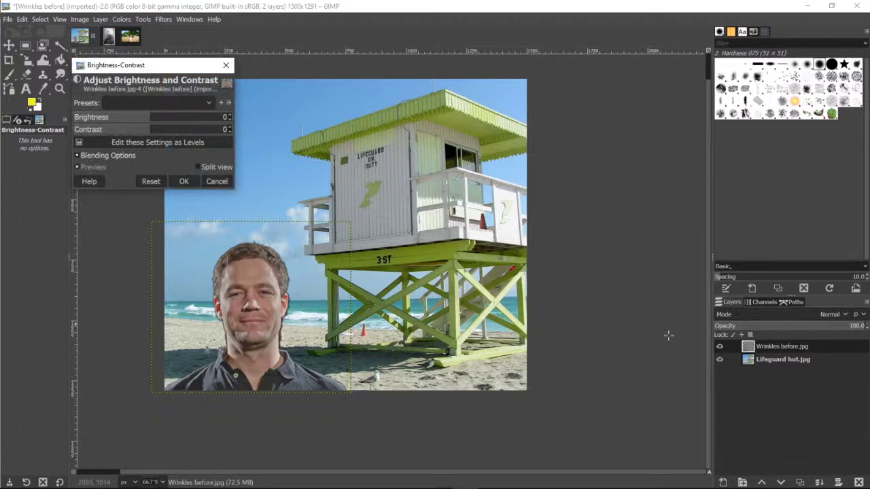
left_click(214, 182)
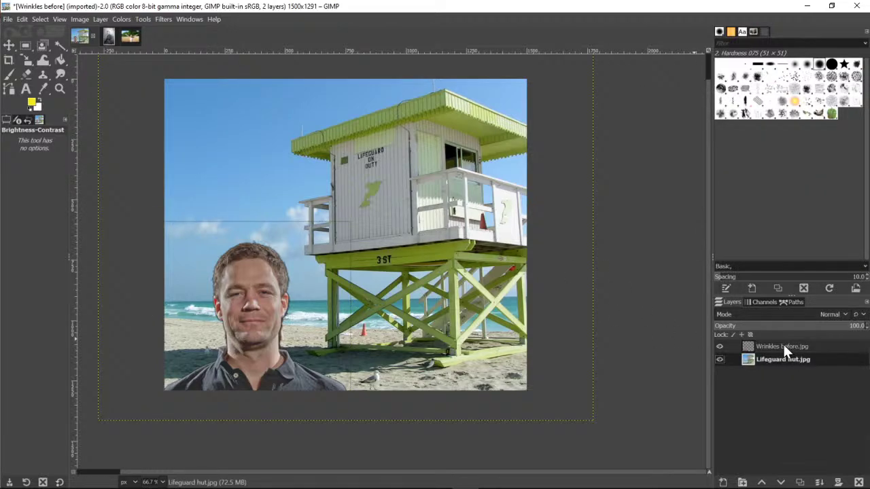
left_click(720, 347)
left_click(720, 346)
left_click(720, 358)
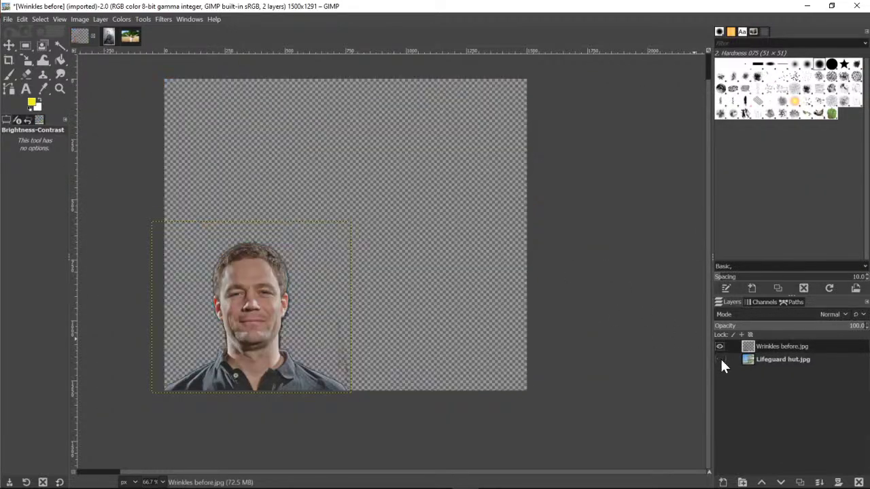
left_click(720, 358)
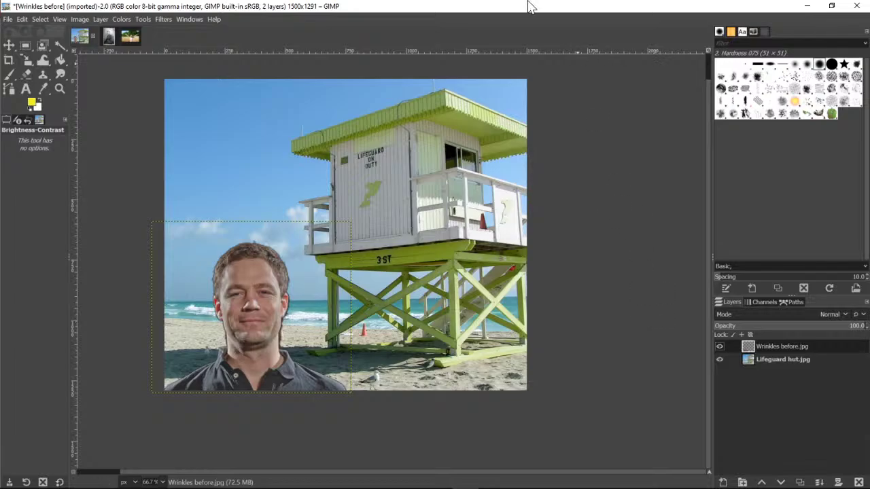
key("alt+Tab")
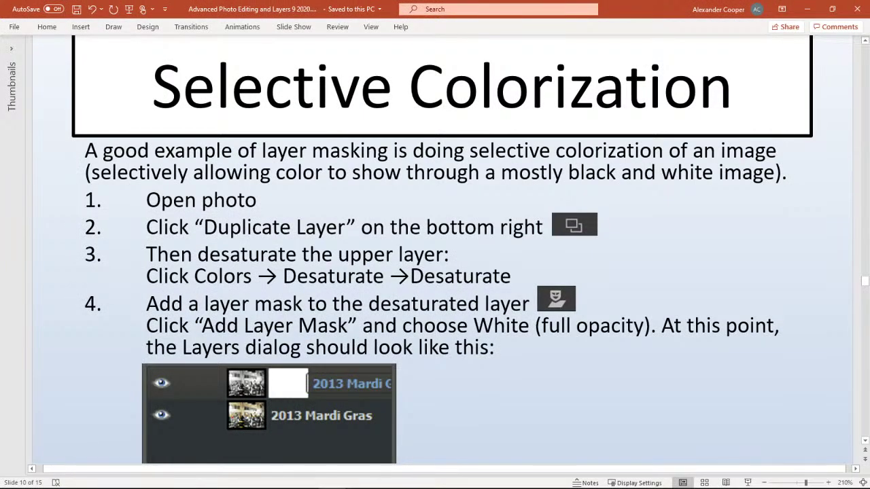
Scroll through the Selective Colorization slide's steps, then switch back to the GIMP composite.
scroll(442, 262, "up", 1)
scroll(441, 258, "down", 1)
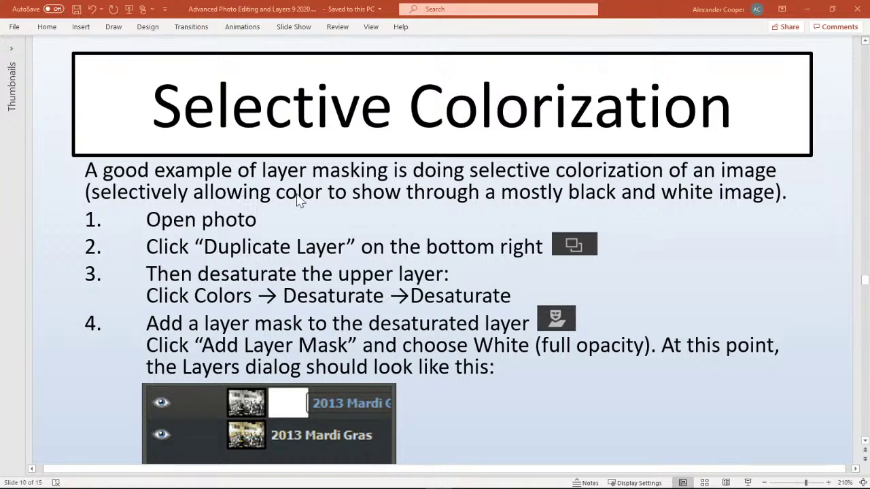
key("alt+Tab")
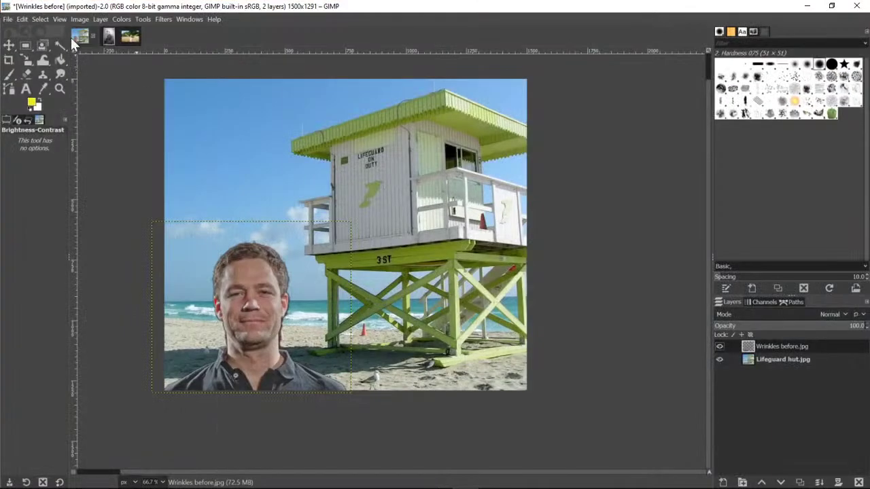
Open Skin smoothing CD source.JPG from the Class photos folder as a new image.
left_click(8, 19)
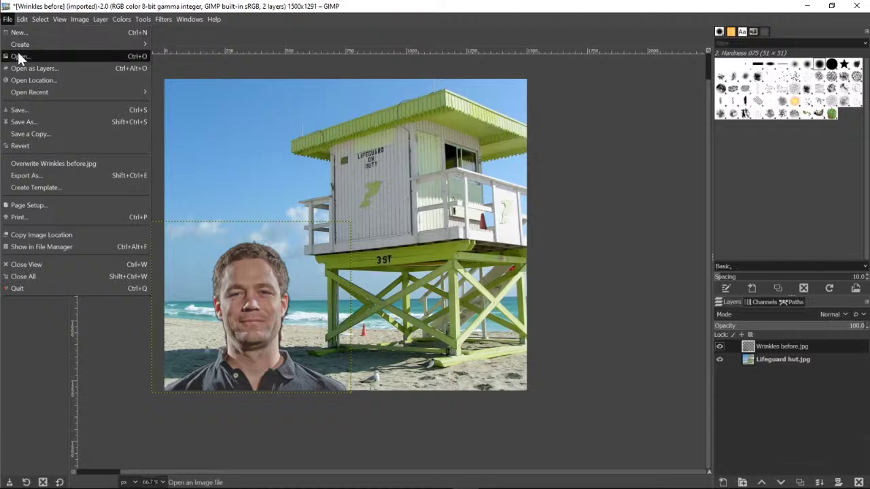
left_click(22, 57)
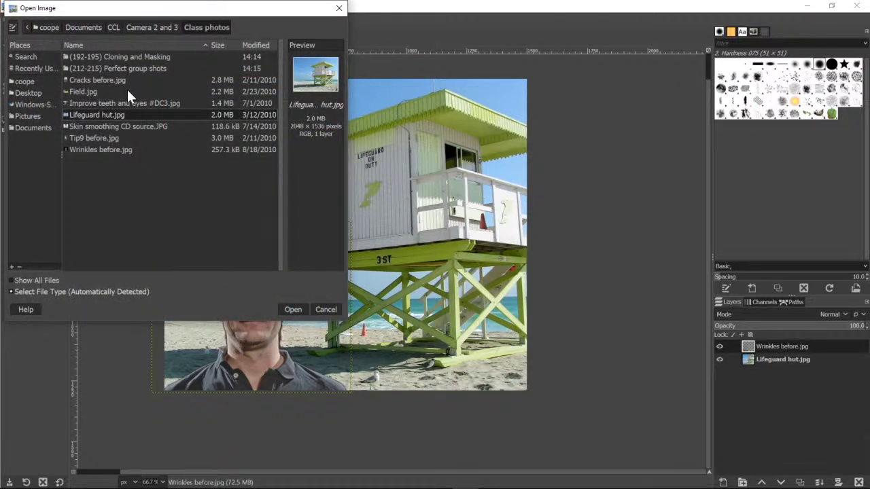
left_click(122, 80)
left_click(120, 92)
left_click(127, 104)
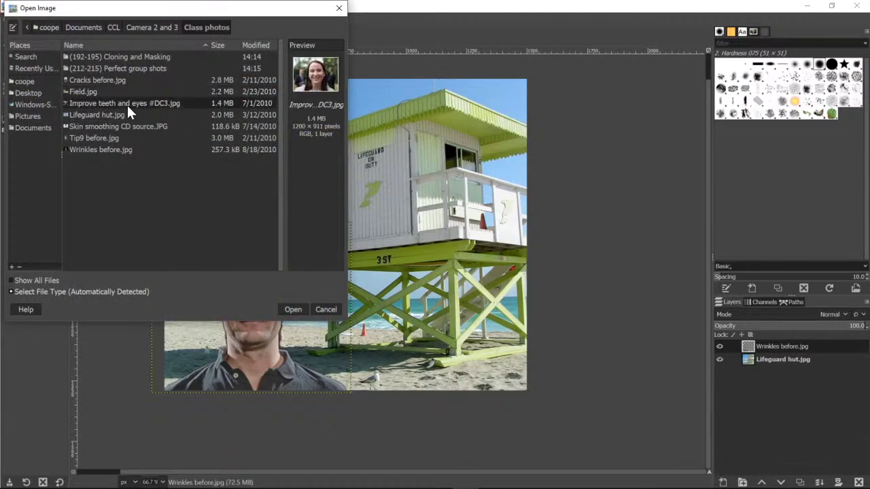
left_click(123, 113)
left_click(126, 125)
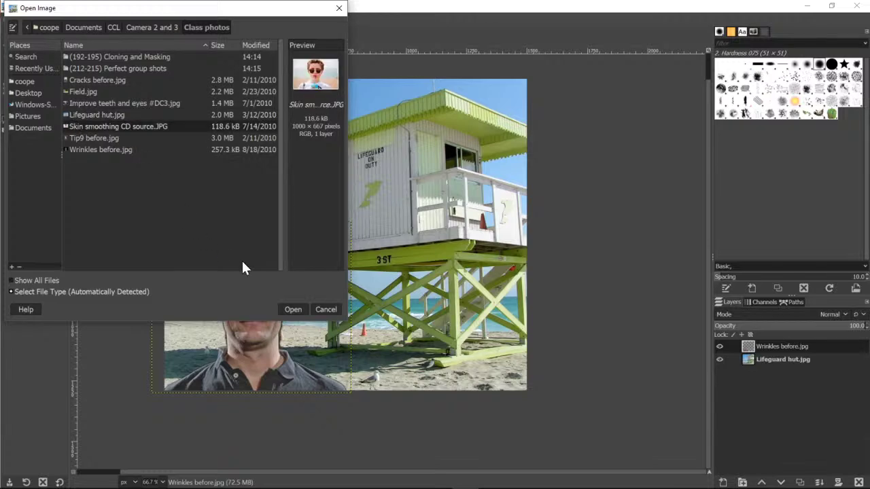
left_click(291, 309)
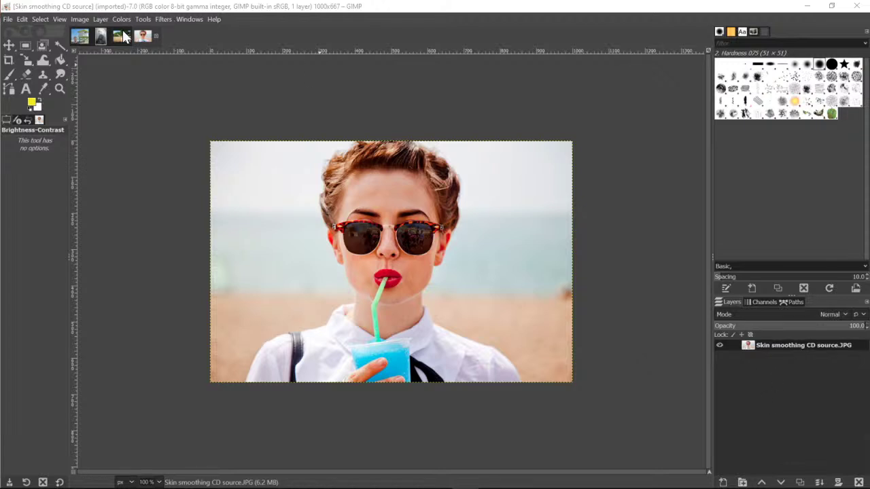
Return to the Wrinkles before composite with the man over the lifeguard hut.
left_click(80, 36)
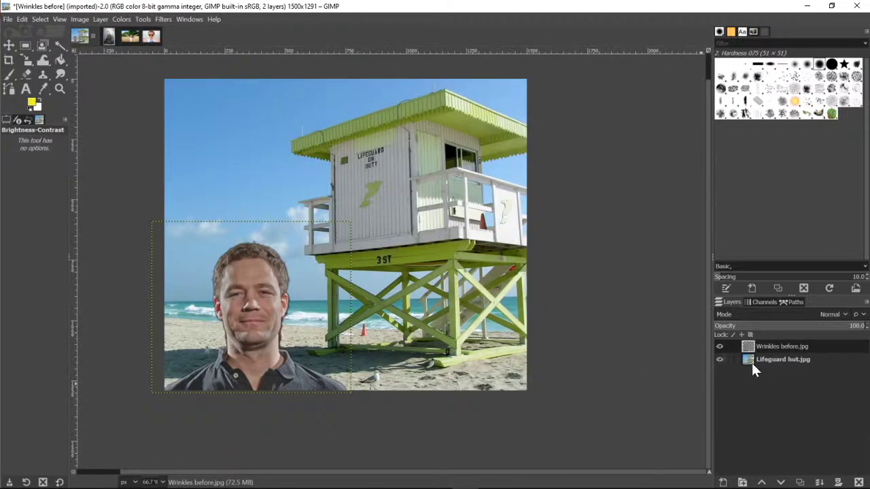
Keep the Lifeguard hut layer's mode at Normal, then switch to the woman-in-sunglasses photo.
left_click(769, 359)
left_click(769, 345)
left_click(770, 359)
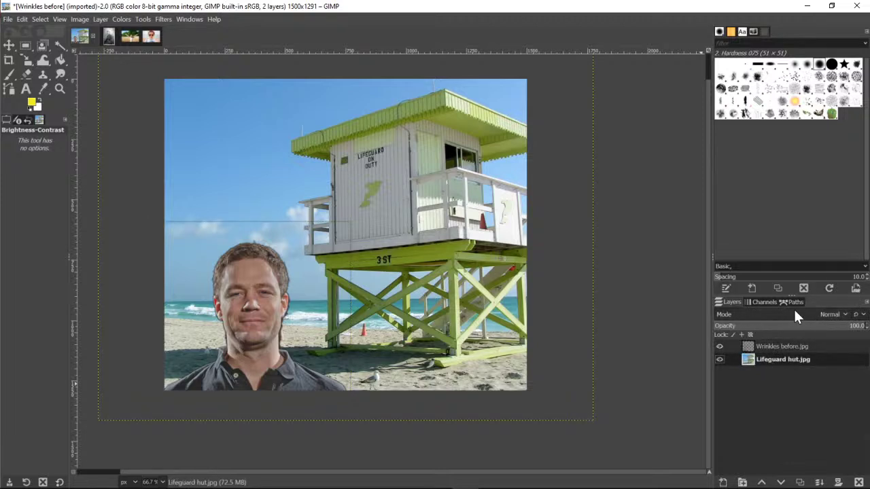
left_click(846, 315)
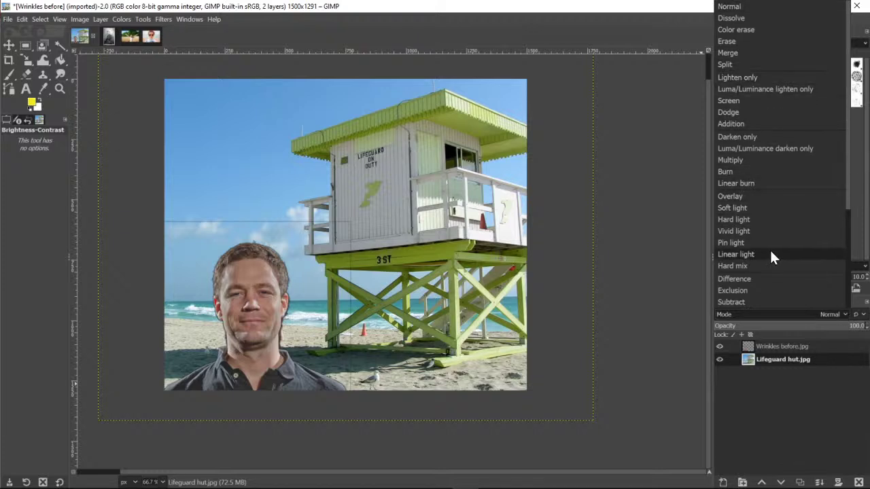
scroll(776, 245, "down", 4)
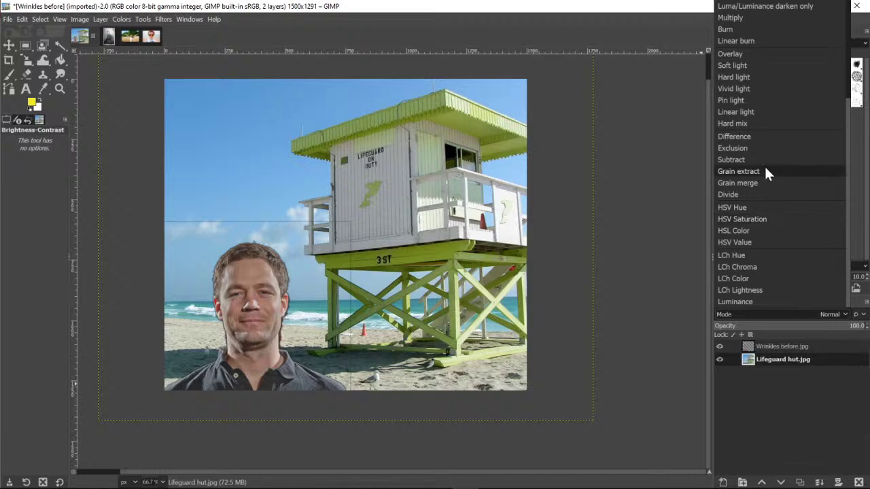
left_click(789, 400)
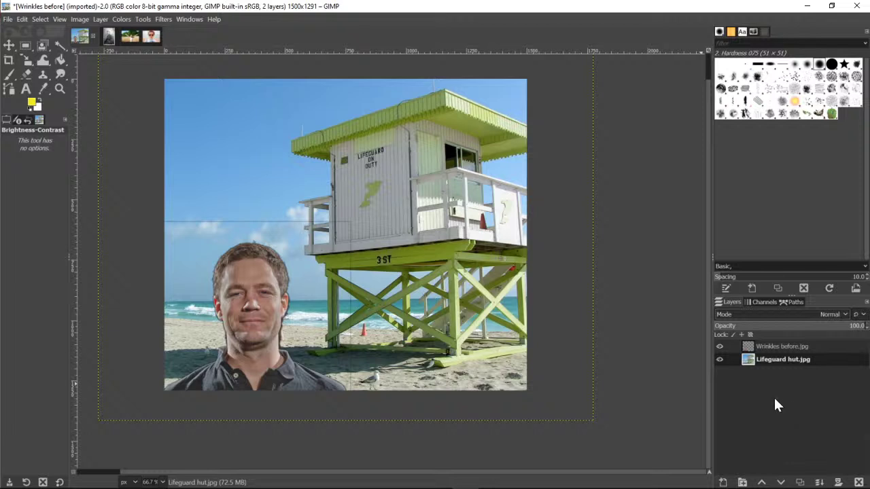
left_click(156, 37)
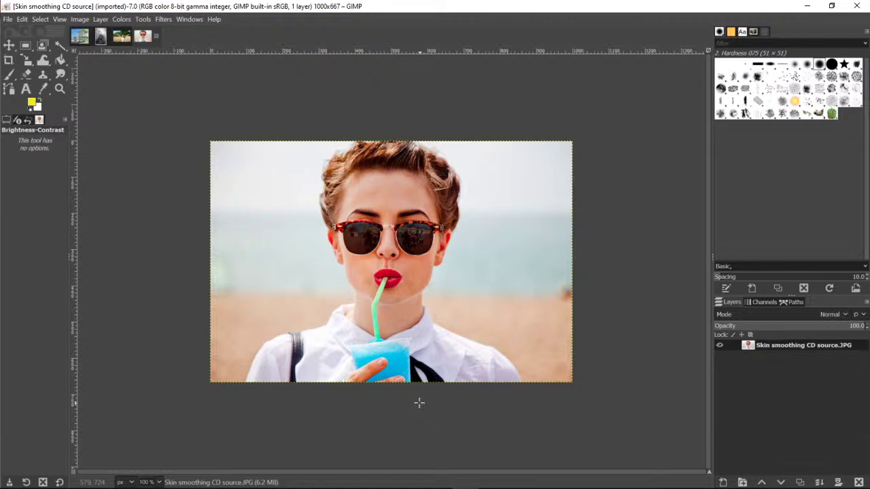
Zoom the woman-in-sunglasses photo in to 150%, then minimize GIMP to show the slide.
left_click(60, 89)
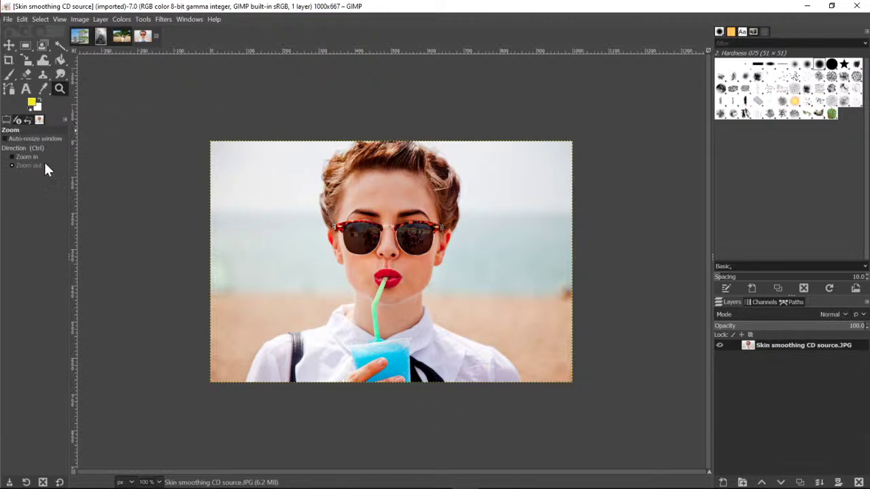
left_click(22, 156)
left_click(378, 251)
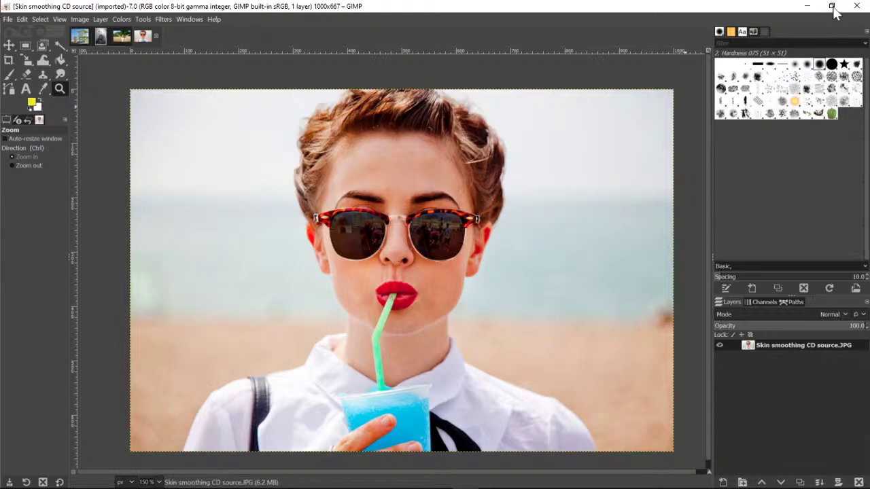
left_click(807, 6)
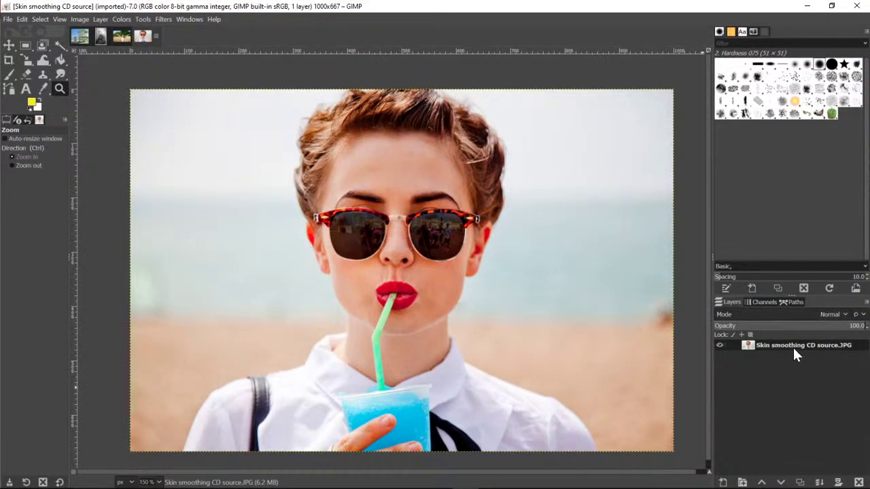
Duplicate the photo's layer so a copy sits above the original.
left_click(800, 484)
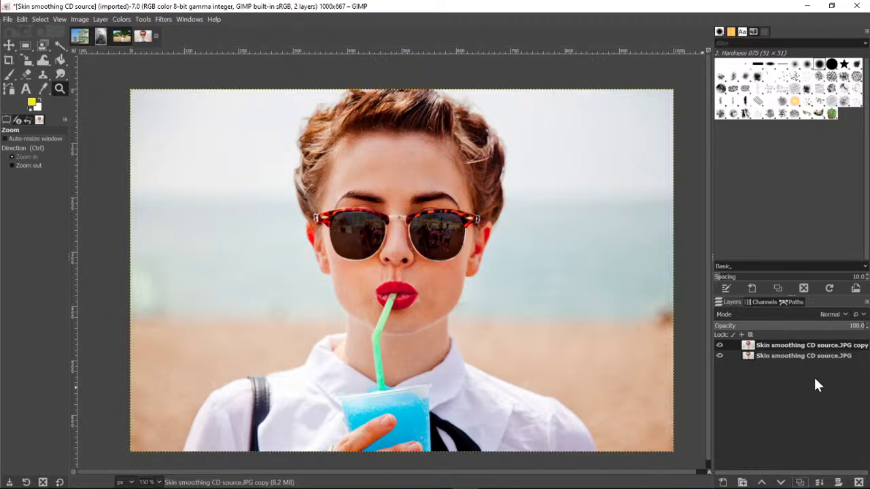
left_click(793, 355)
left_click(770, 346)
left_click(769, 356)
left_click(768, 347)
Toggle the original and copy layers' visibility to compare, then minimize GIMP.
left_click(720, 355)
left_click(721, 356)
left_click(721, 345)
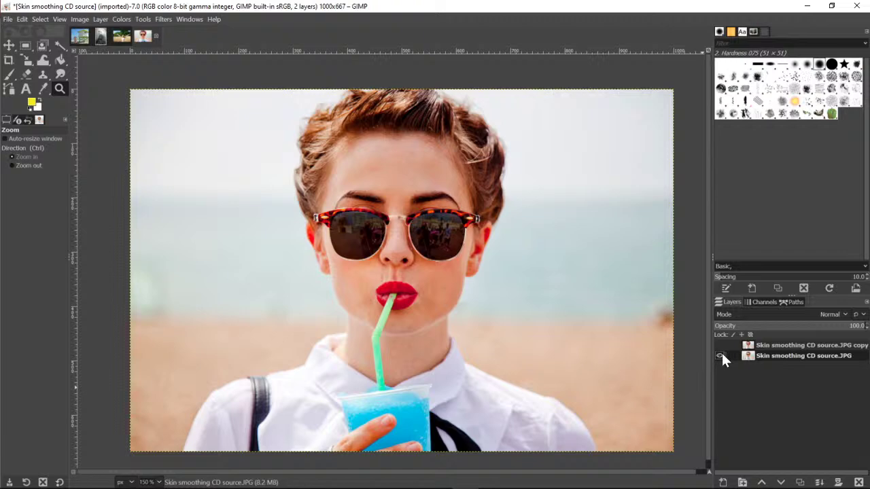
left_click(722, 352)
left_click(721, 353)
left_click(721, 354)
left_click(720, 353)
left_click(805, 6)
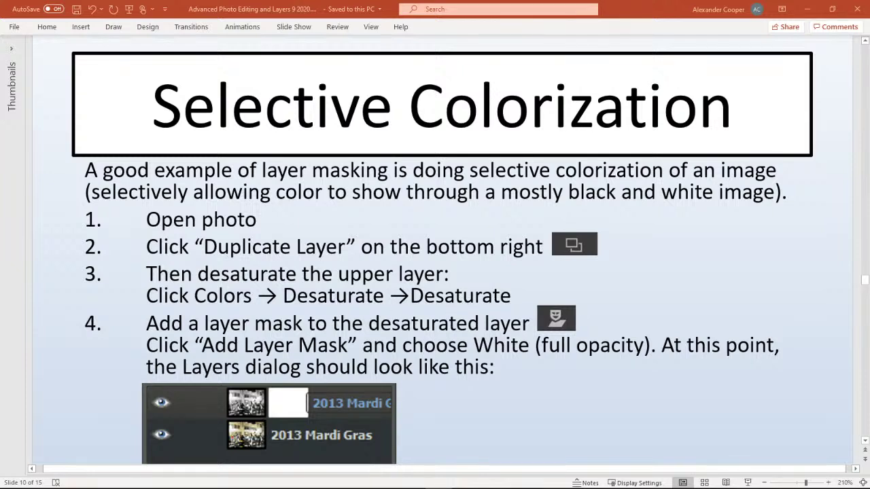
Back in GIMP, make the original photo layer the active layer.
key("alt+Tab")
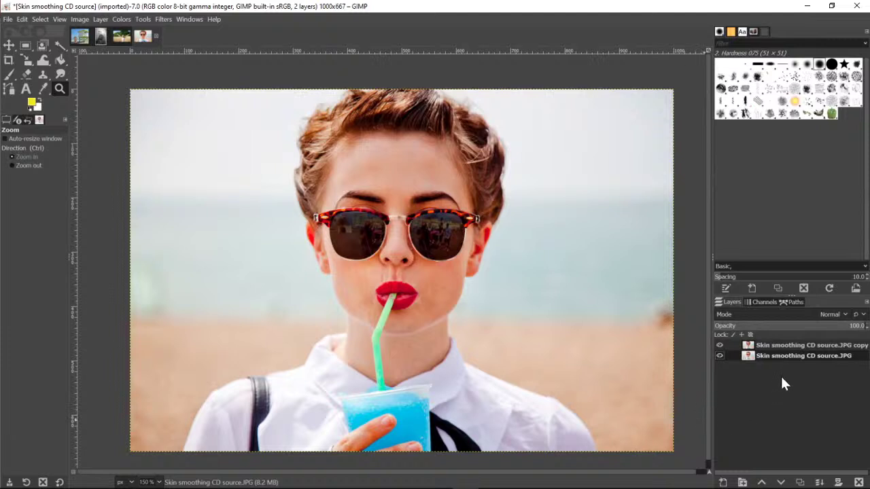
left_click(775, 345)
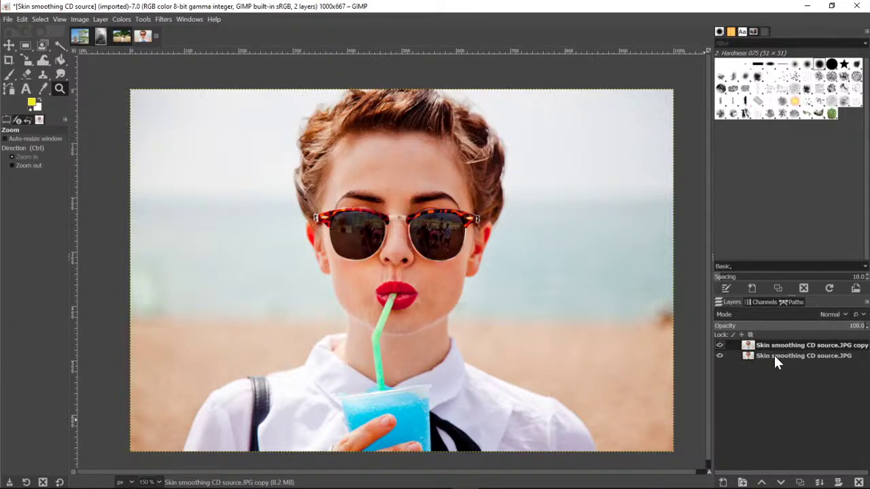
left_click(775, 355)
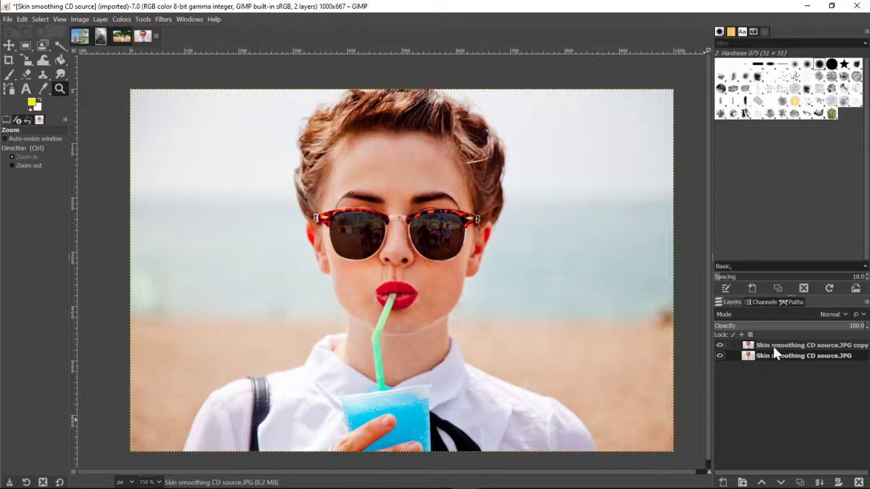
left_click(773, 346)
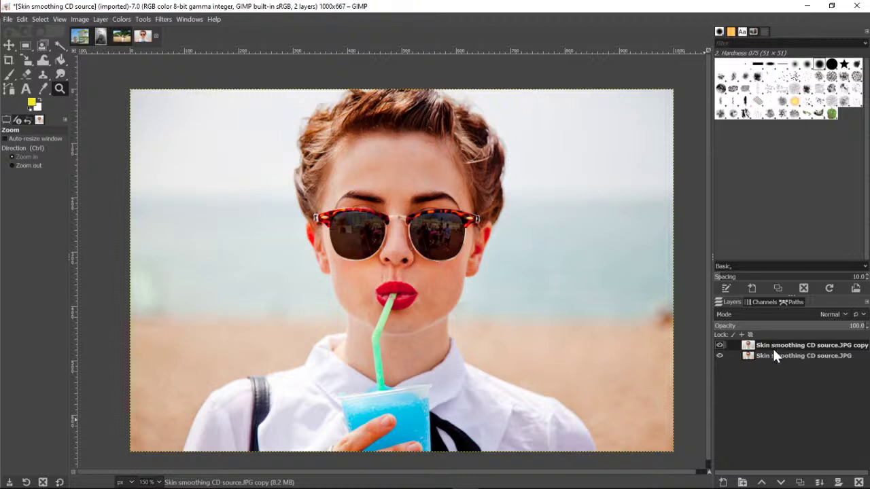
left_click(773, 356)
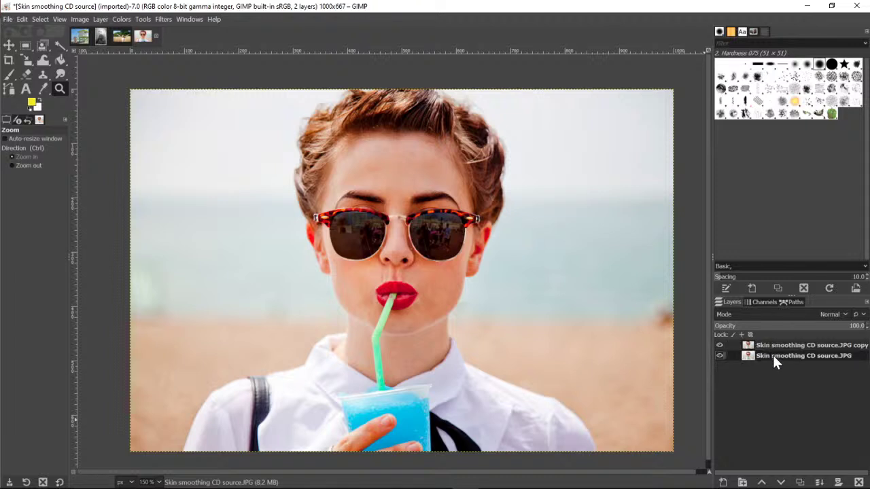
Open the Colors menu and head to the Desaturate submenu for the original layer.
left_click(121, 19)
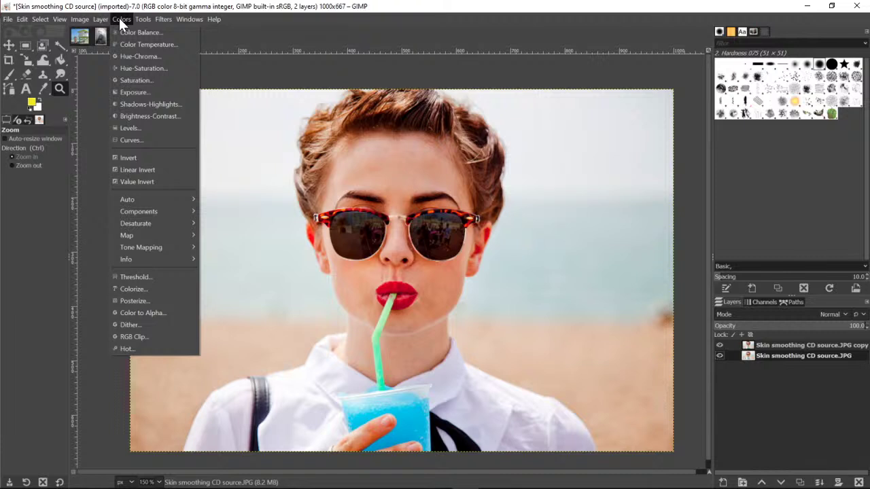
key("Escape")
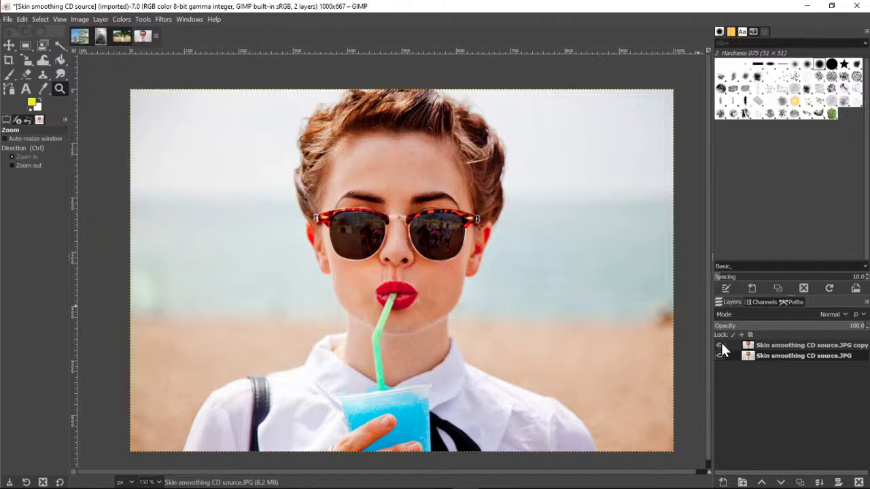
left_click(121, 19)
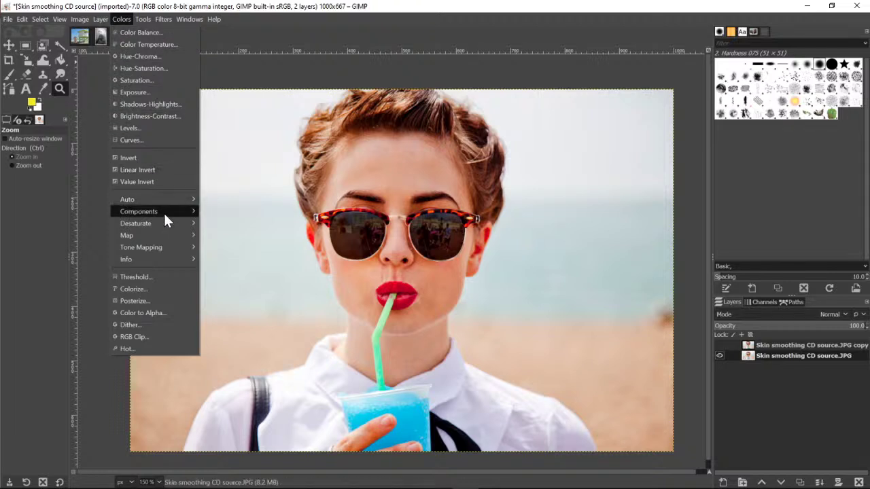
mouse_move(214, 19)
left_click(813, 10)
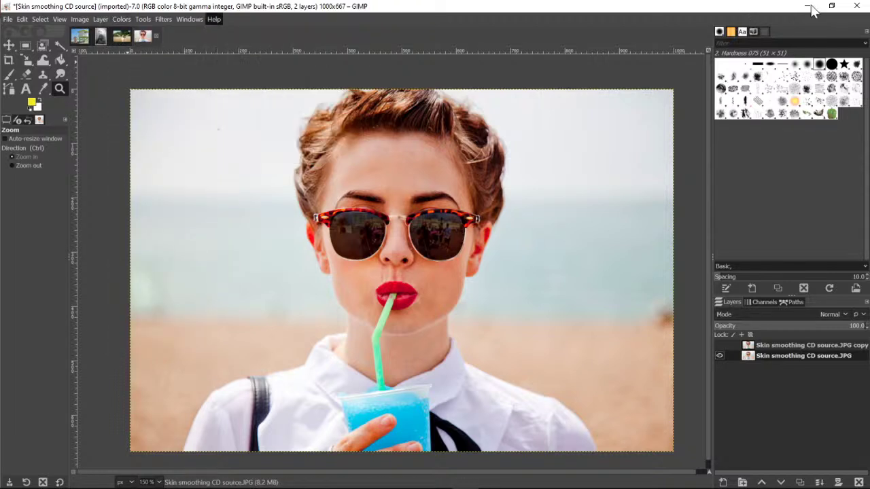
left_click(807, 6)
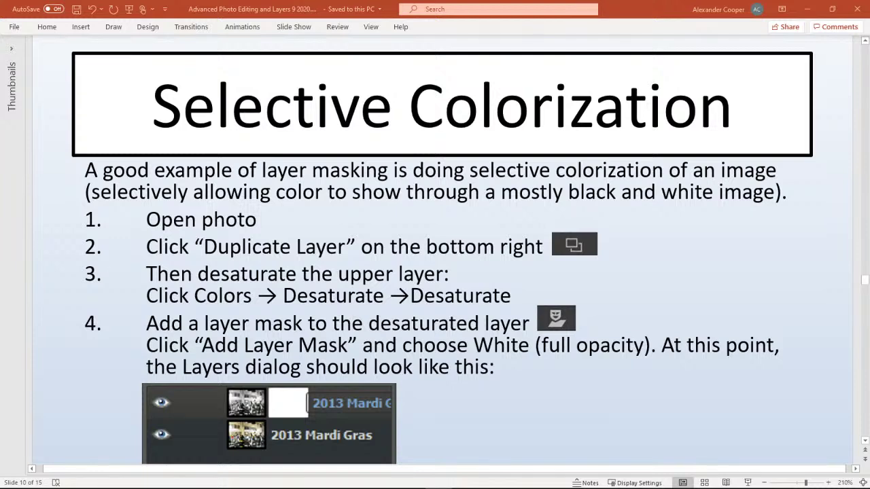
key("alt+Tab")
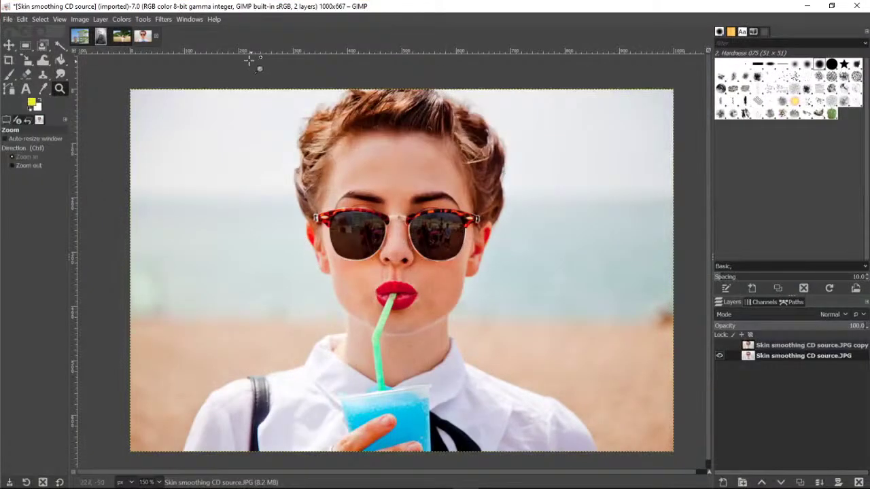
left_click(118, 19)
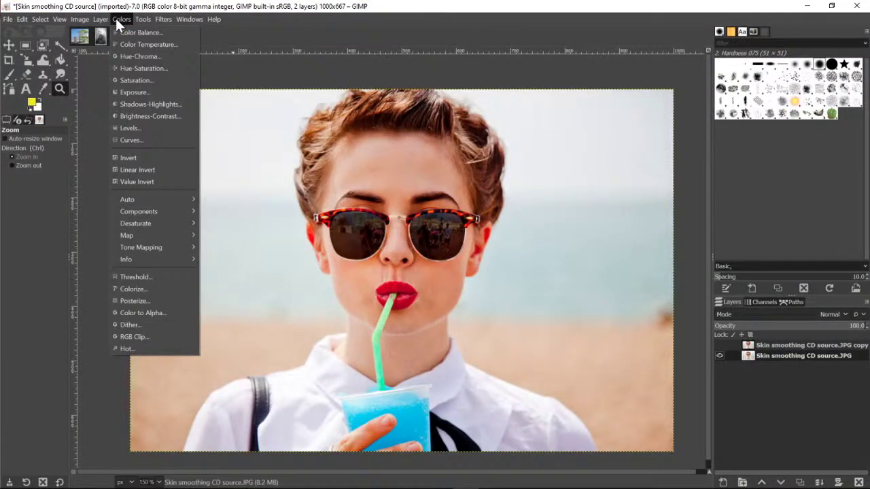
mouse_move(166, 220)
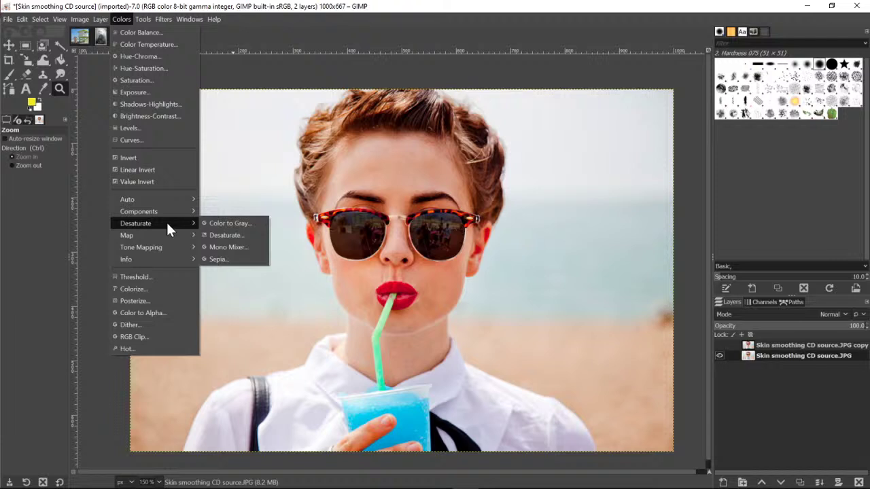
Desaturate the original layer to grayscale and confirm the conversion.
left_click(225, 236)
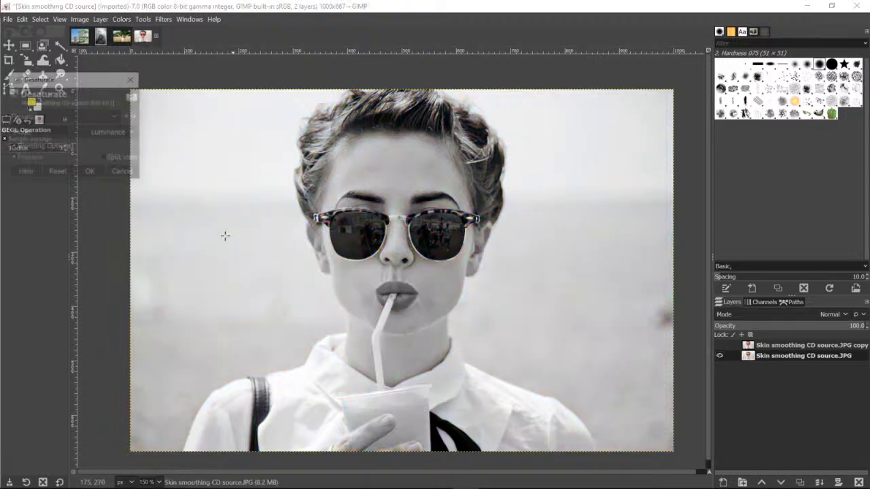
left_click(90, 172)
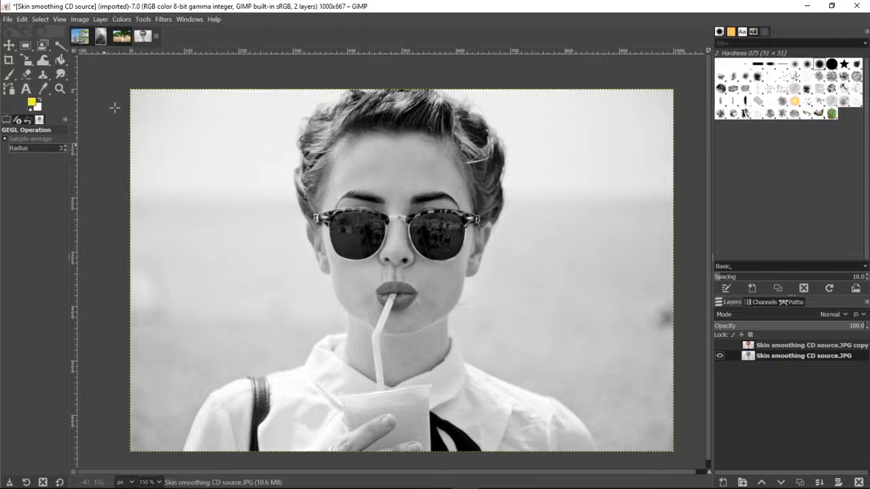
left_click(123, 20)
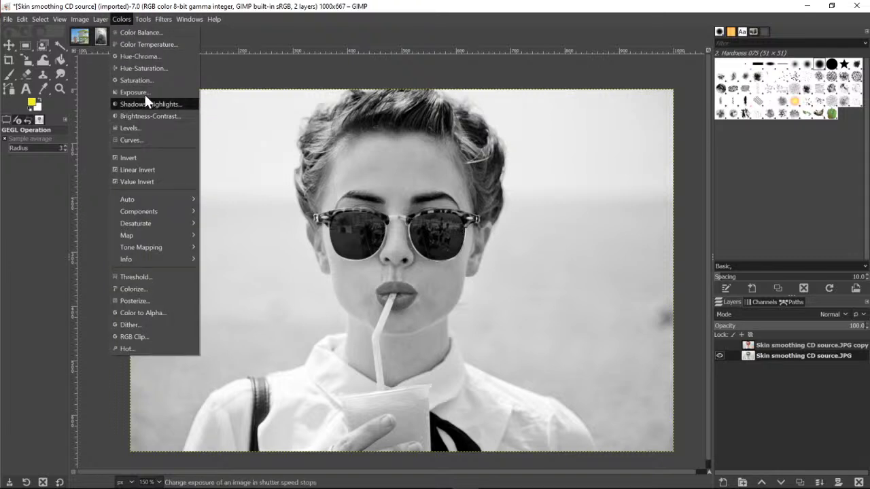
mouse_move(163, 19)
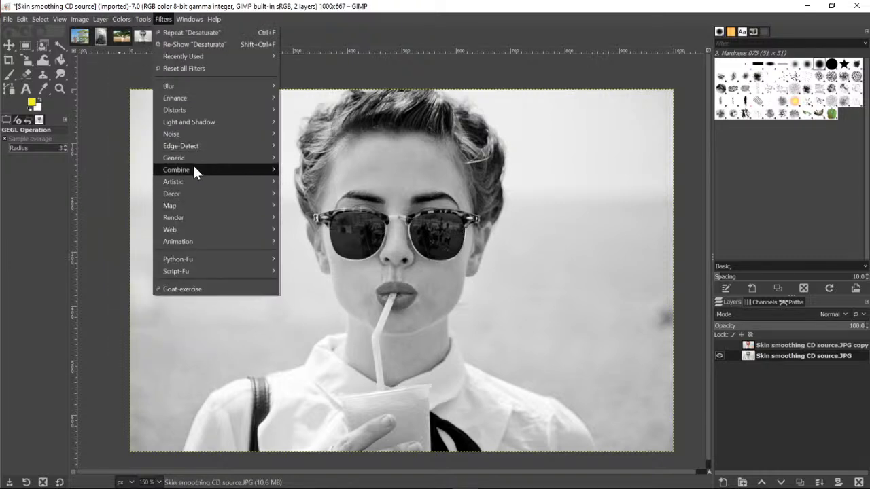
mouse_move(193, 169)
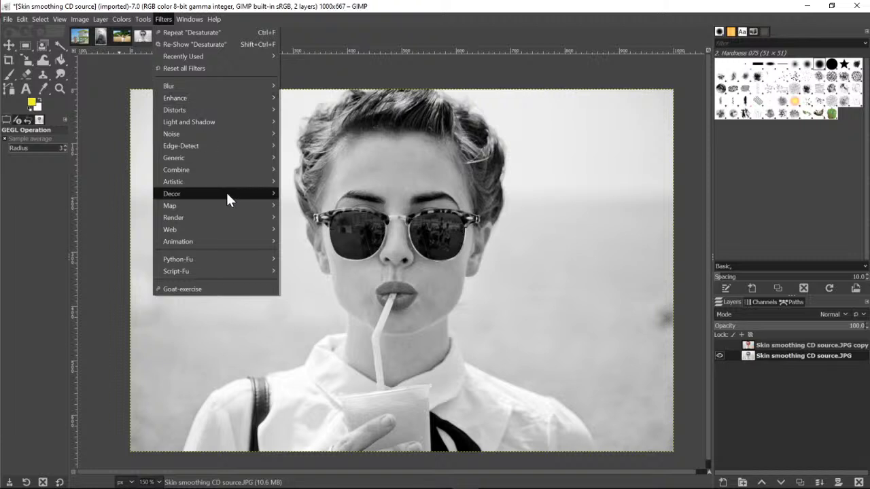
mouse_move(227, 195)
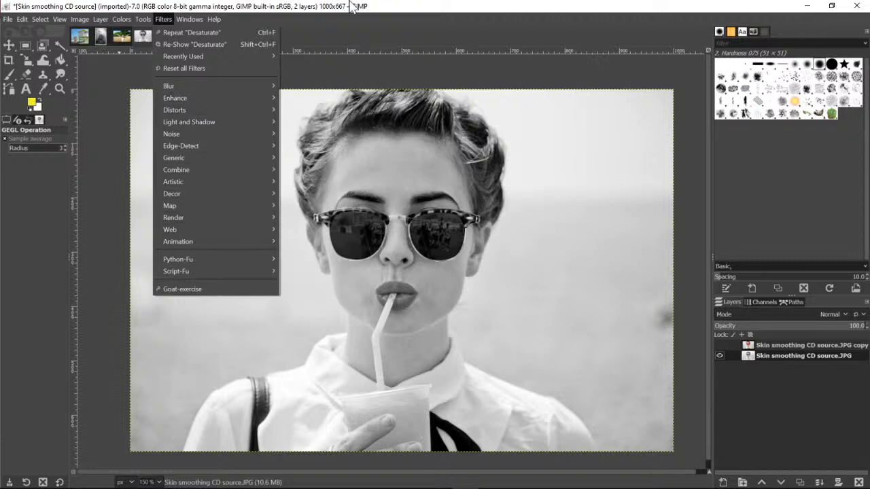
left_click(393, 10)
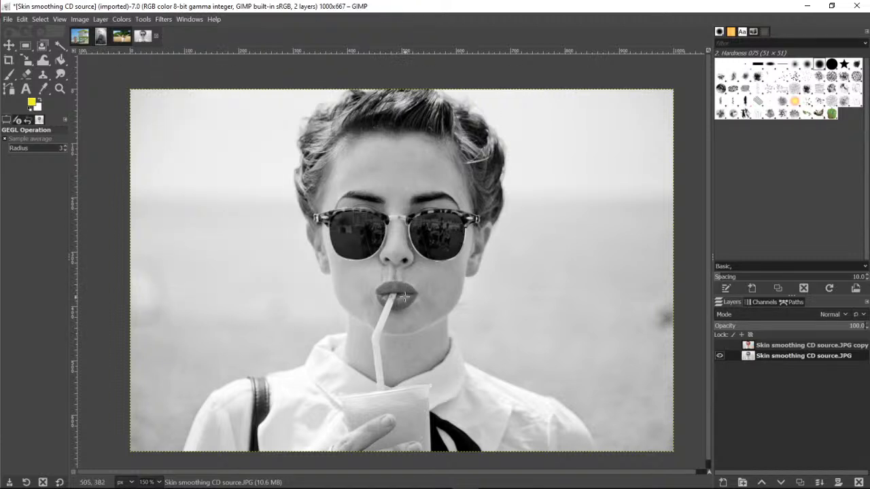
Toggle the colour copy layer's visibility to compare, leave it shown, and minimize GIMP.
left_click(721, 344)
left_click(720, 344)
left_click(720, 345)
left_click(721, 344)
left_click(721, 344)
left_click(720, 345)
left_click(721, 344)
left_click(721, 345)
left_click(720, 344)
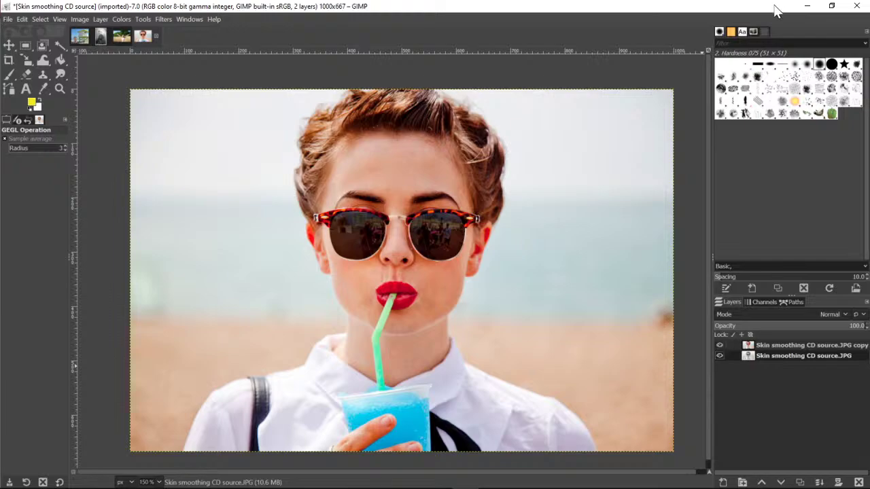
left_click(807, 6)
Scroll down through the Selective Colorization slide's listed steps.
scroll(576, 241, "down", 5)
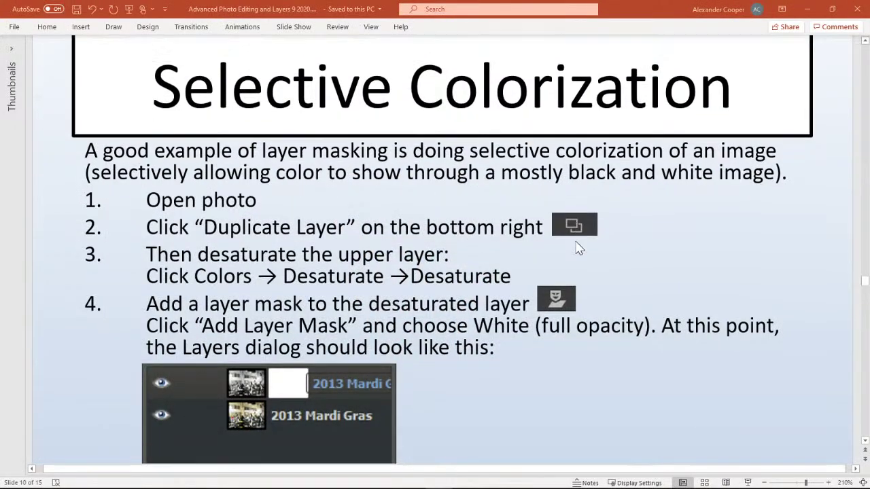
scroll(579, 247, "down", 4)
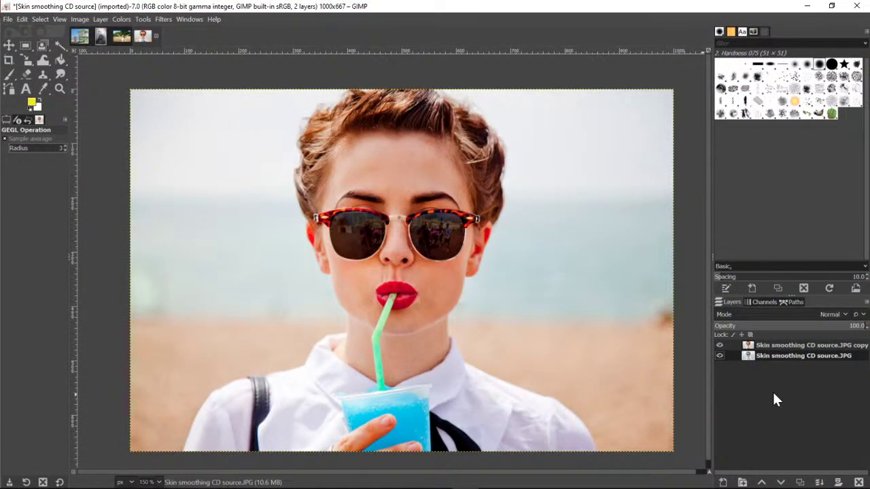
left_click(764, 346)
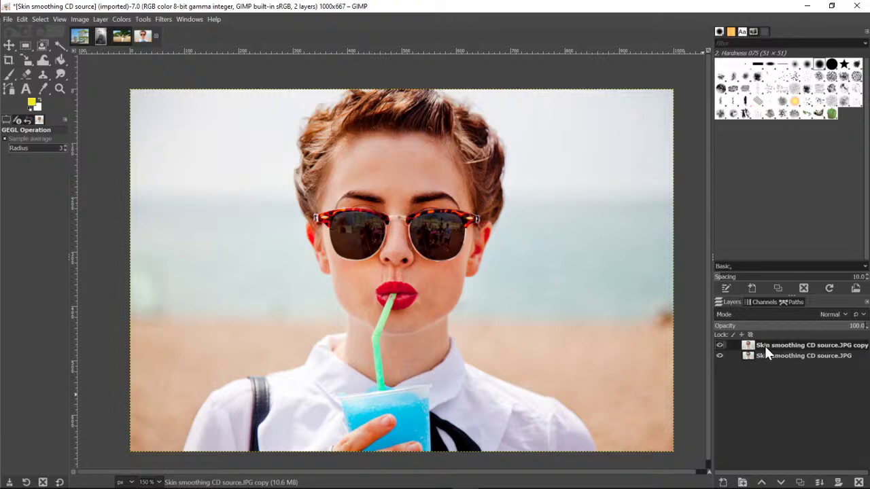
left_click(841, 483)
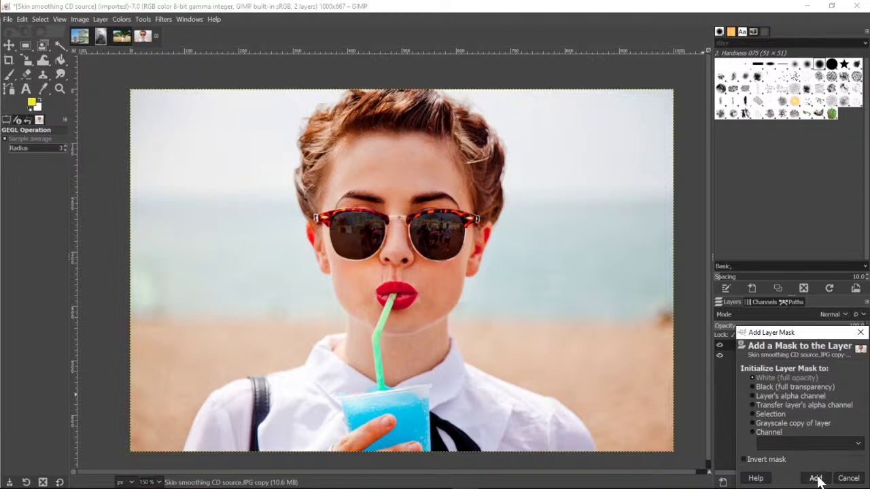
left_click(816, 479)
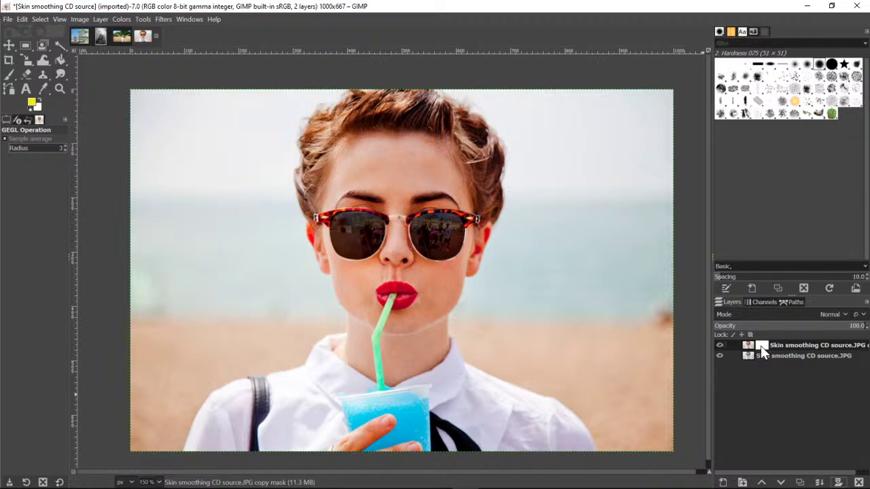
left_click(807, 10)
left_click(22, 19)
left_click(24, 30)
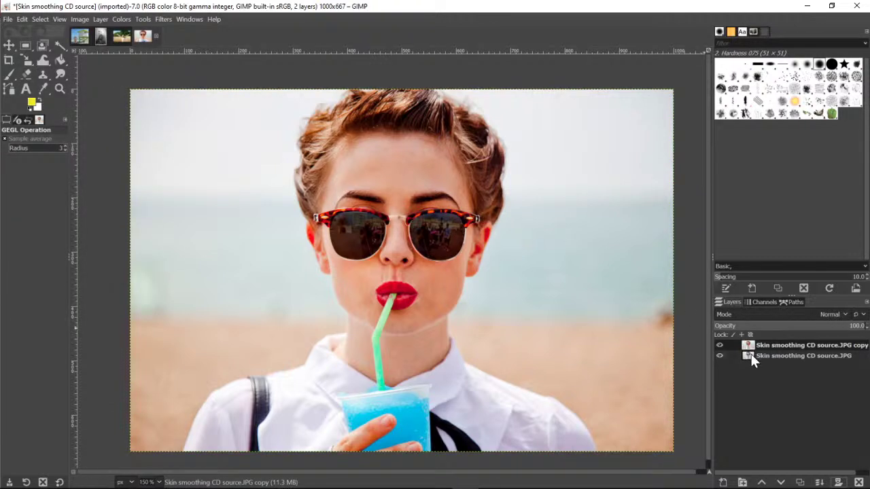
Drag the grayscale layer above the colour copy and add a White (full opacity) mask.
left_click(780, 356)
mouse_move(763, 355)
left_mouse_down()
mouse_move(772, 340)
mouse_move(762, 347)
left_mouse_up()
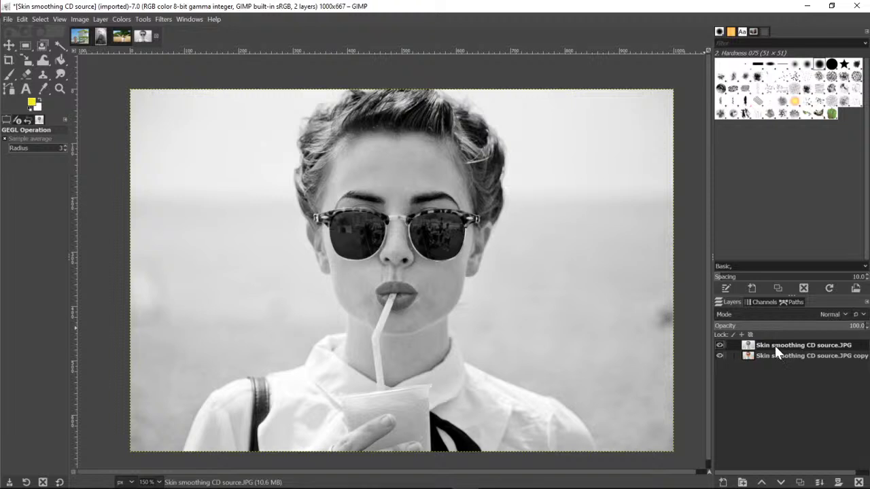
left_click(840, 482)
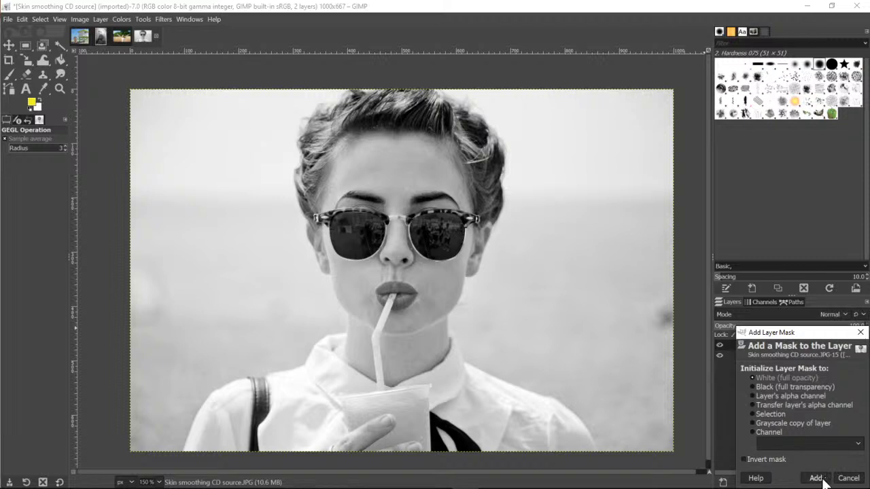
left_click(815, 478)
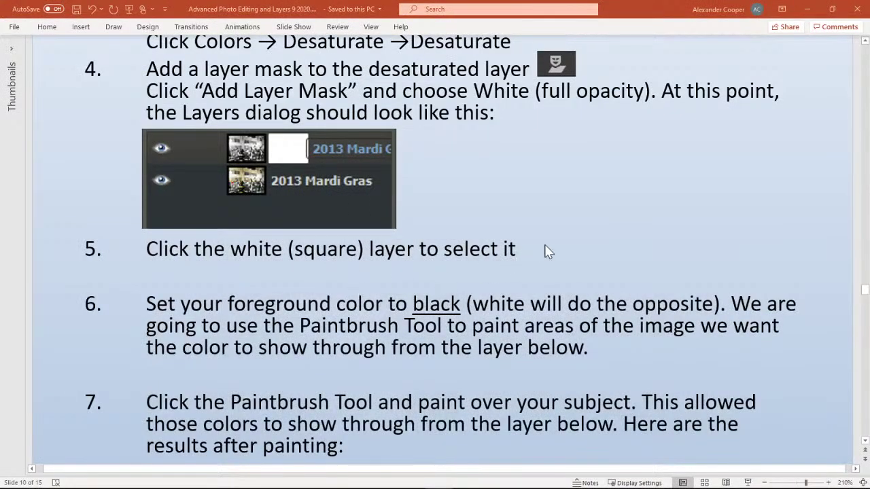
Scroll the slide down to the black mask-painting steps 5–7.
scroll(548, 249, "down", 3)
scroll(595, 224, "down", 5)
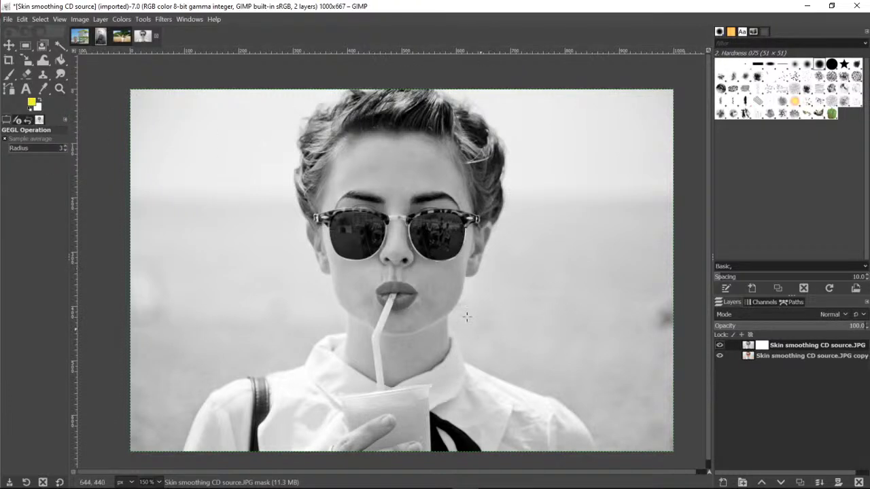
Zoom in twice on the cup, lips and straw.
left_click(59, 88)
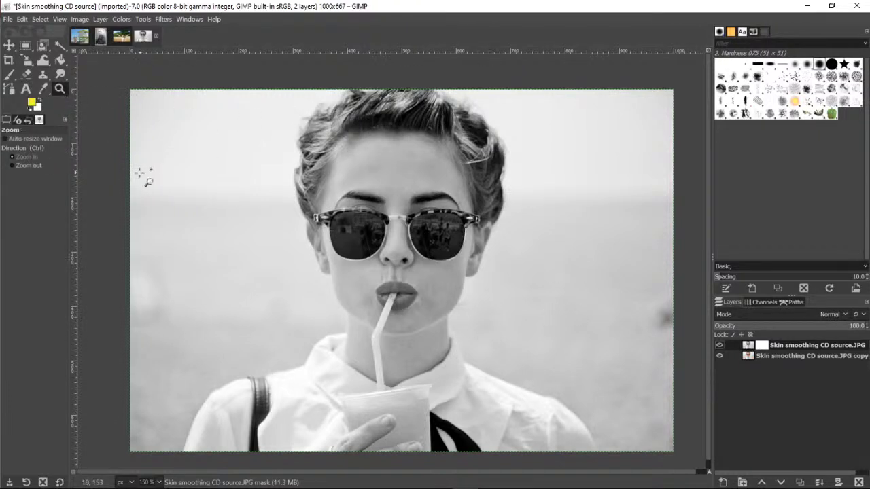
left_click(388, 397)
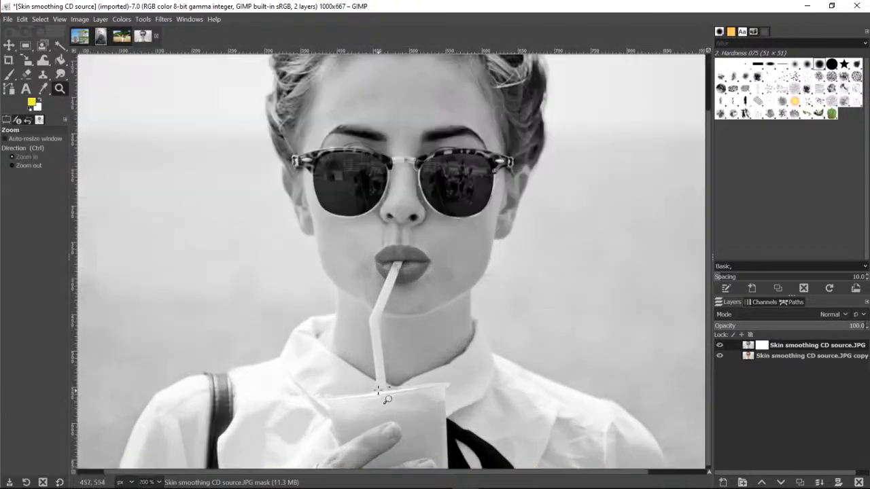
left_click(457, 335)
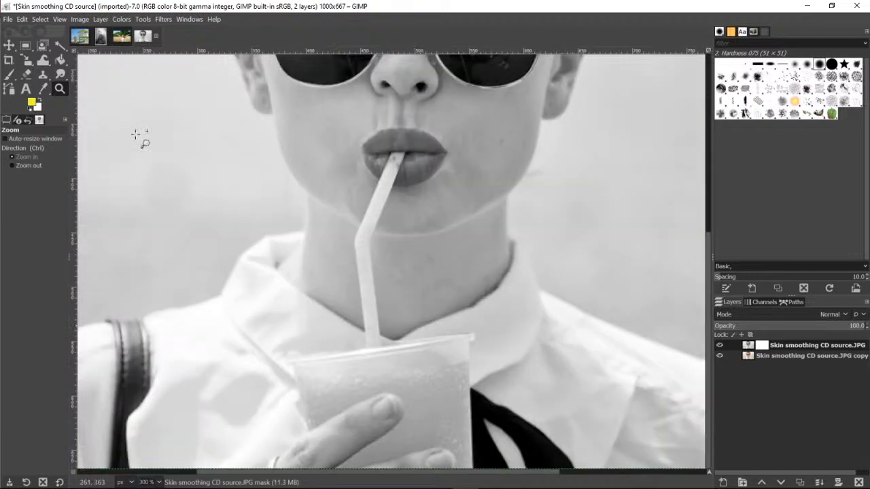
Choose the Paintbrush and set the foreground colour to black (000000).
left_click(10, 75)
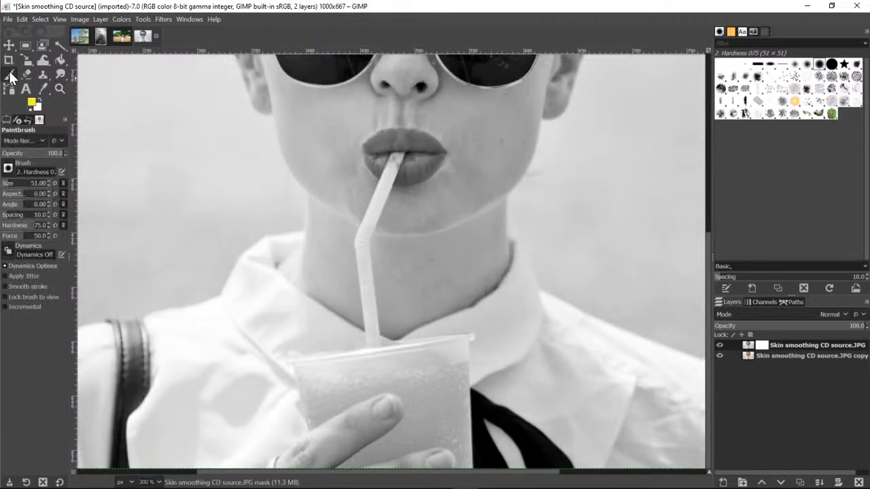
left_click(32, 104)
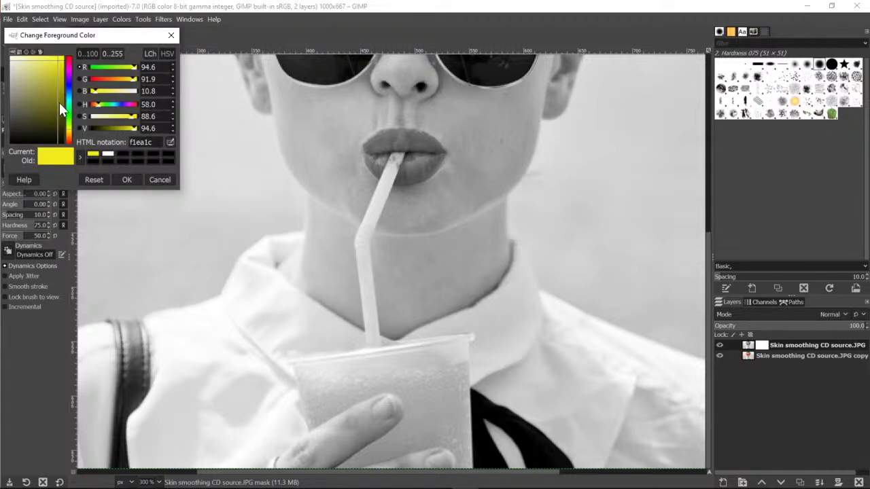
left_click_drag(68, 126, 7, 144)
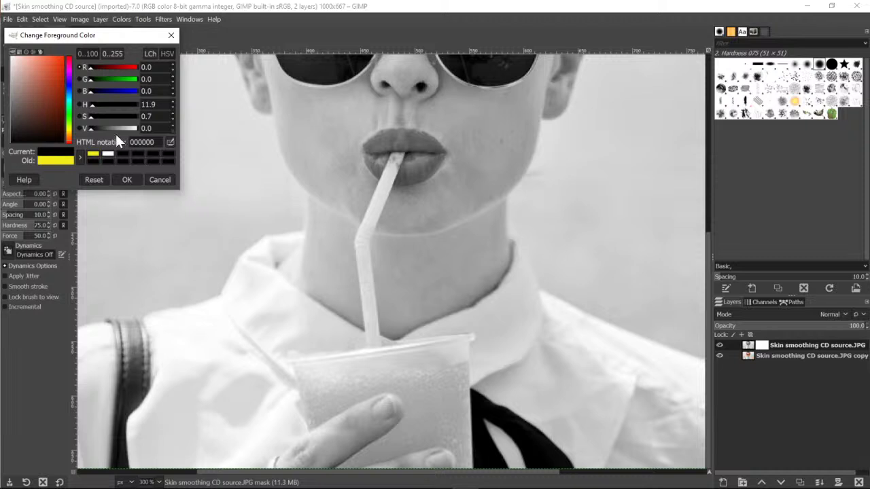
left_click_drag(17, 143, 5, 155)
left_click(126, 180)
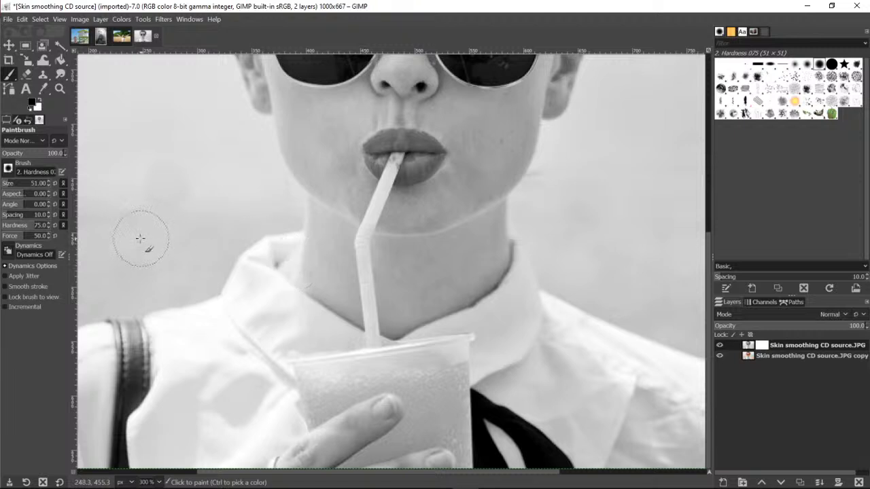
Undo a stray test stroke, then paint black with a 19 px brush to reveal blue in the cup.
mouse_move(295, 199)
left_mouse_down()
mouse_move(456, 199)
mouse_move(396, 210)
mouse_move(331, 294)
mouse_move(345, 316)
mouse_move(527, 232)
mouse_move(579, 189)
mouse_move(423, 348)
mouse_move(467, 155)
mouse_move(229, 97)
left_mouse_up()
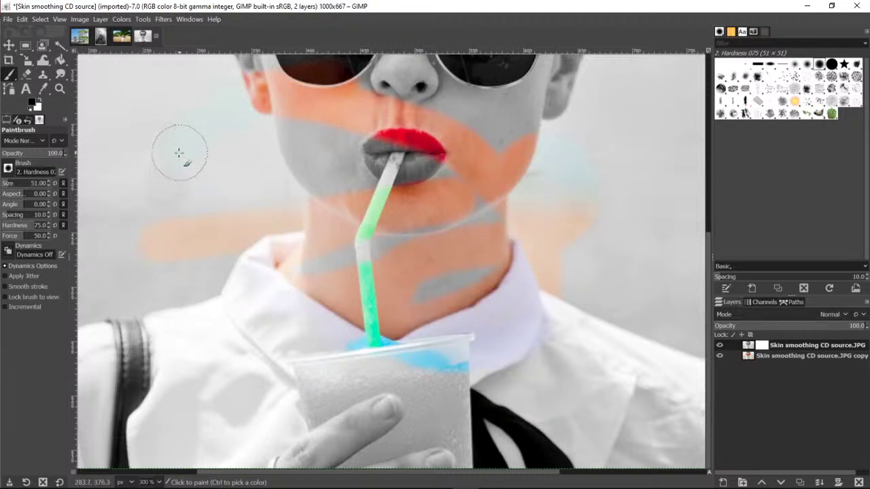
left_click(22, 20)
left_click(25, 32)
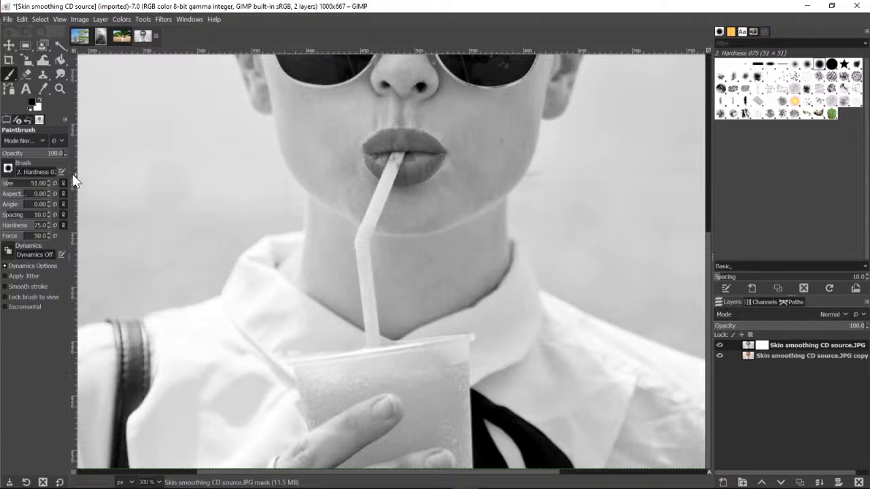
left_click(12, 188)
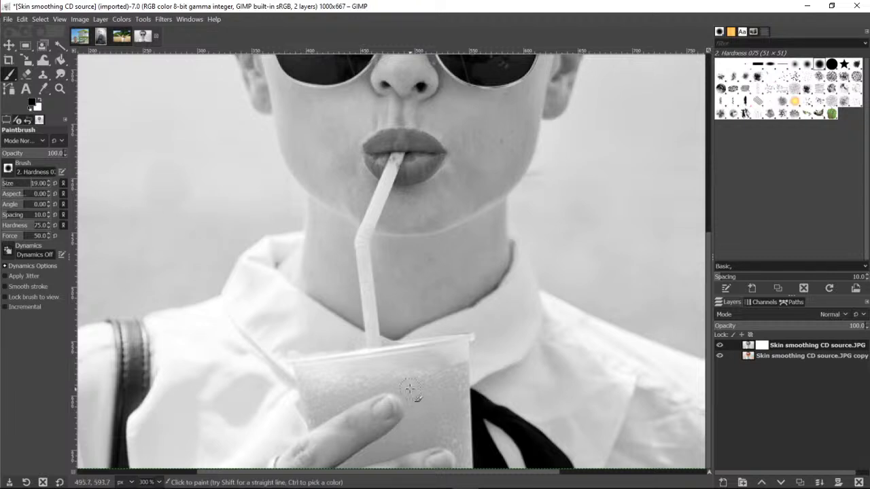
mouse_move(432, 379)
left_mouse_down()
mouse_move(447, 398)
mouse_move(451, 370)
mouse_move(455, 410)
mouse_move(432, 418)
mouse_move(407, 385)
mouse_move(418, 428)
mouse_move(427, 387)
mouse_move(400, 366)
mouse_move(335, 377)
mouse_move(413, 362)
mouse_move(308, 376)
left_mouse_up()
Select the Paintbrush with a Hardness 100 brush at size 51.
left_click(58, 89)
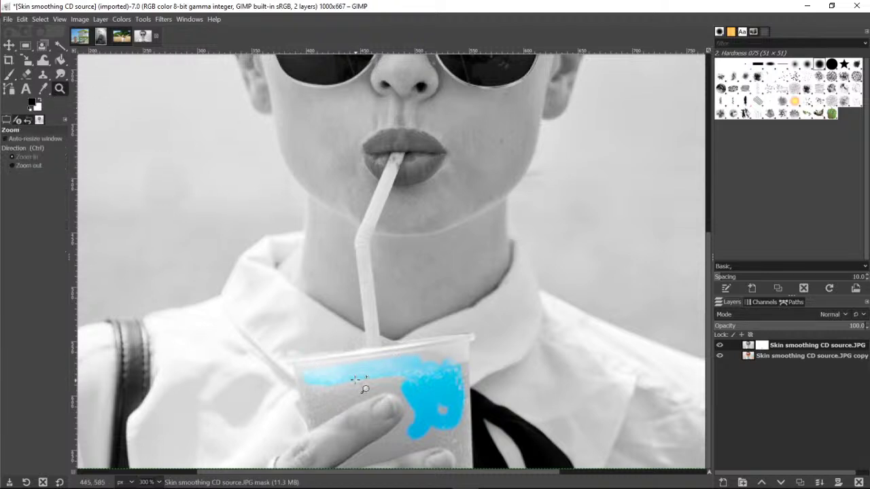
left_click(368, 398)
left_click(368, 398)
left_click(368, 398)
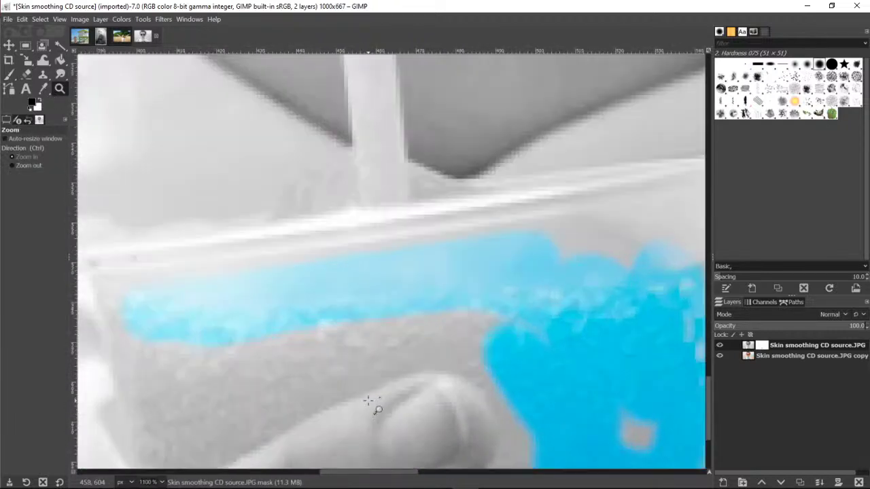
left_click(391, 343)
left_click(34, 165)
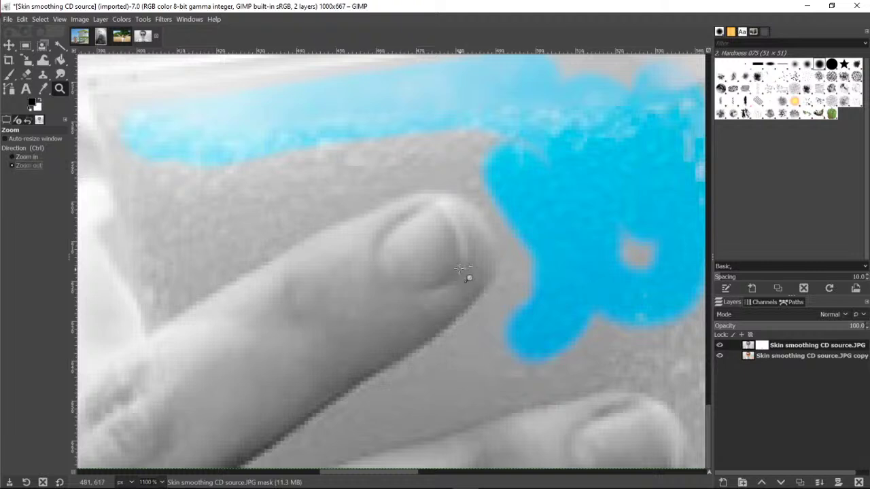
left_click(467, 276)
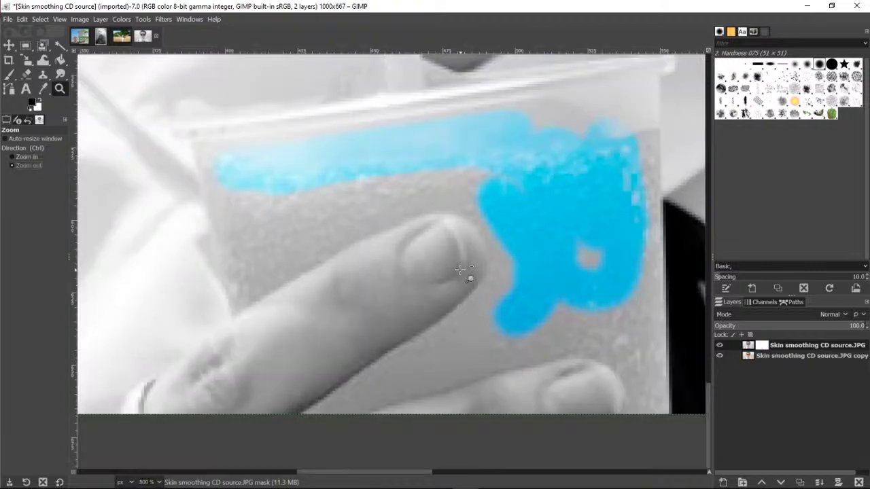
left_click(9, 75)
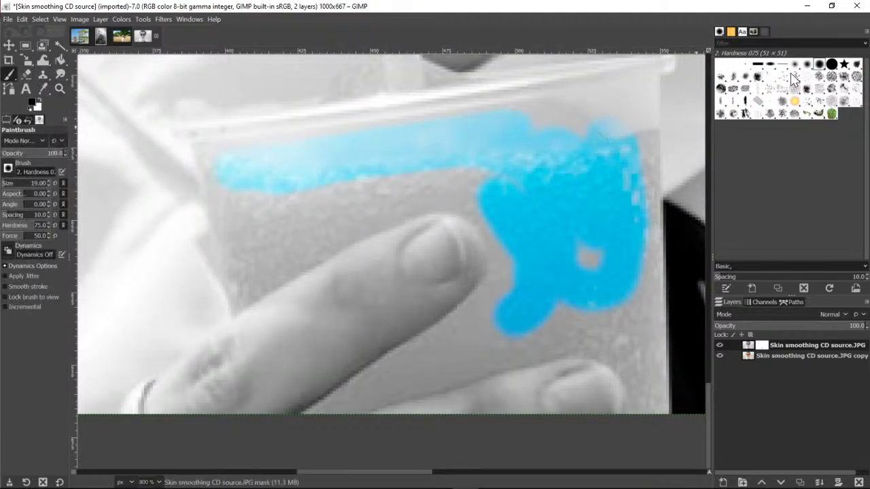
left_click(832, 64)
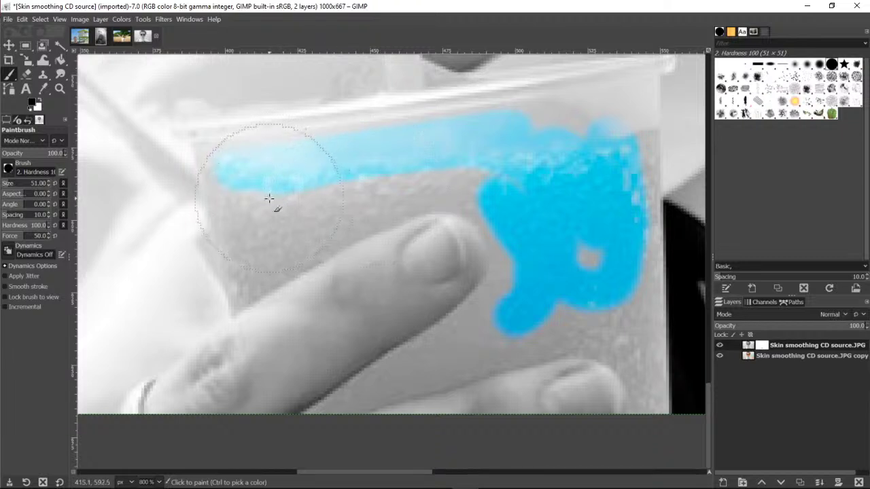
left_click(55, 183)
Paint black along the cup's left side to show blue, and paint the fingertip back to grey.
mouse_move(248, 216)
left_mouse_down()
mouse_move(228, 202)
mouse_move(221, 184)
mouse_move(237, 293)
mouse_move(299, 203)
mouse_move(257, 237)
mouse_move(283, 209)
mouse_move(257, 176)
mouse_move(226, 169)
mouse_move(210, 148)
mouse_move(215, 179)
mouse_move(210, 142)
mouse_move(345, 127)
mouse_move(252, 189)
left_mouse_up()
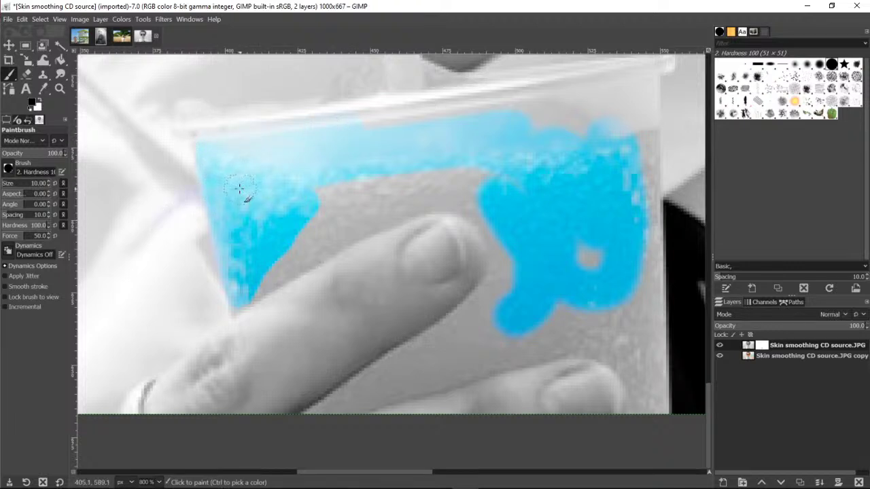
mouse_move(248, 319)
left_mouse_down()
mouse_move(272, 355)
mouse_move(306, 245)
left_mouse_up()
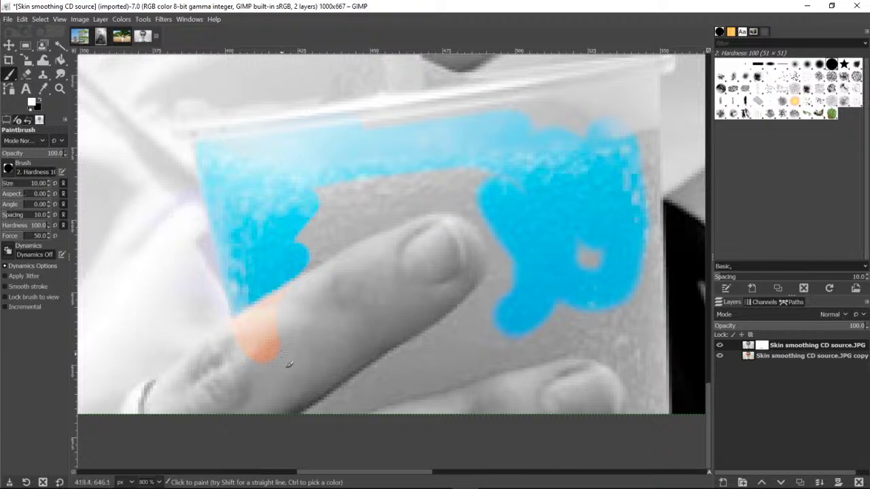
mouse_move(253, 344)
left_mouse_down()
mouse_move(264, 347)
mouse_move(253, 336)
mouse_move(287, 305)
mouse_move(241, 334)
mouse_move(249, 331)
left_mouse_up()
Paint black beside the finger and along the top-right edge to extend the blue drink.
left_click(38, 99)
mouse_move(321, 217)
left_mouse_down()
mouse_move(336, 188)
mouse_move(357, 183)
mouse_move(343, 195)
mouse_move(467, 167)
mouse_move(329, 218)
mouse_move(306, 231)
mouse_move(303, 251)
mouse_move(389, 212)
left_mouse_up()
mouse_move(403, 204)
left_mouse_down()
mouse_move(472, 201)
mouse_move(509, 256)
mouse_move(487, 306)
mouse_move(470, 323)
mouse_move(494, 291)
mouse_move(422, 349)
left_mouse_up()
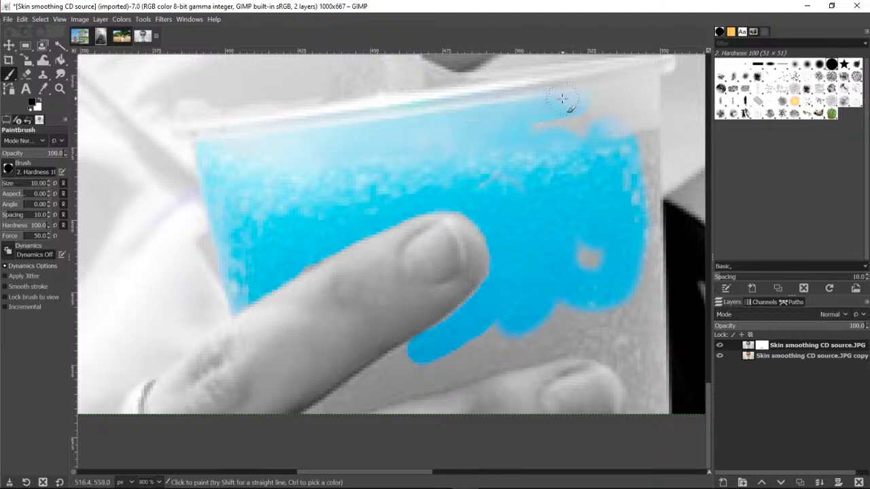
mouse_move(562, 99)
left_mouse_down()
mouse_move(600, 107)
mouse_move(590, 128)
mouse_move(635, 91)
mouse_move(630, 156)
mouse_move(646, 137)
mouse_move(643, 278)
mouse_move(590, 254)
left_mouse_up()
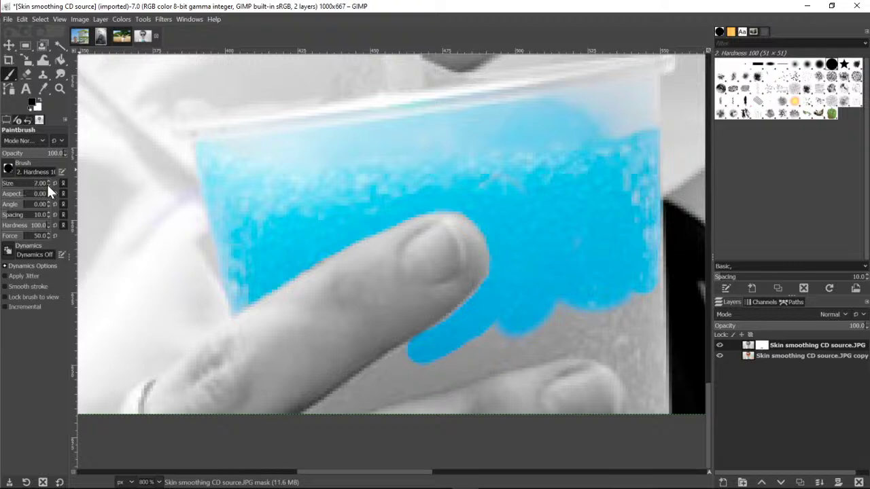
Paint blue along the cup's bottom edge and lower-right corner up to the fingers.
scroll(46, 184, "up", 3)
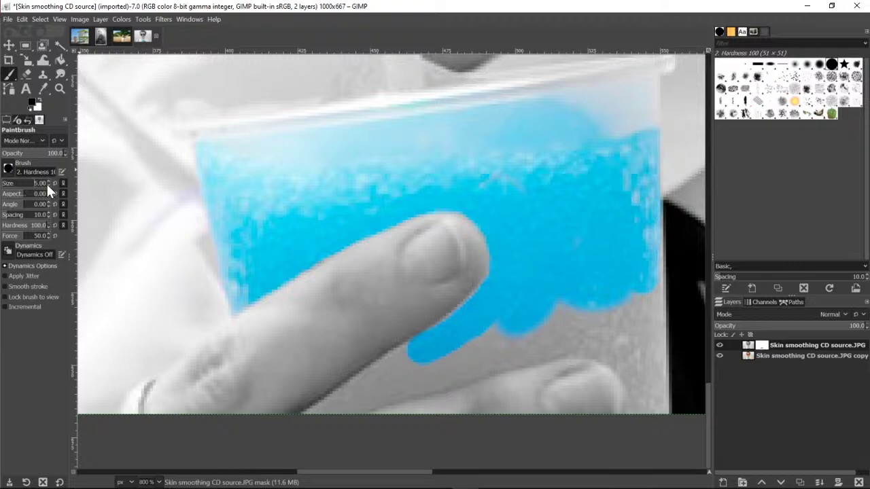
left_click(317, 416)
mouse_move(315, 415)
left_mouse_down()
mouse_move(408, 352)
mouse_move(387, 368)
mouse_move(520, 334)
mouse_move(517, 320)
mouse_move(565, 300)
mouse_move(633, 287)
mouse_move(659, 252)
mouse_move(656, 320)
mouse_move(653, 293)
mouse_move(612, 328)
left_mouse_up()
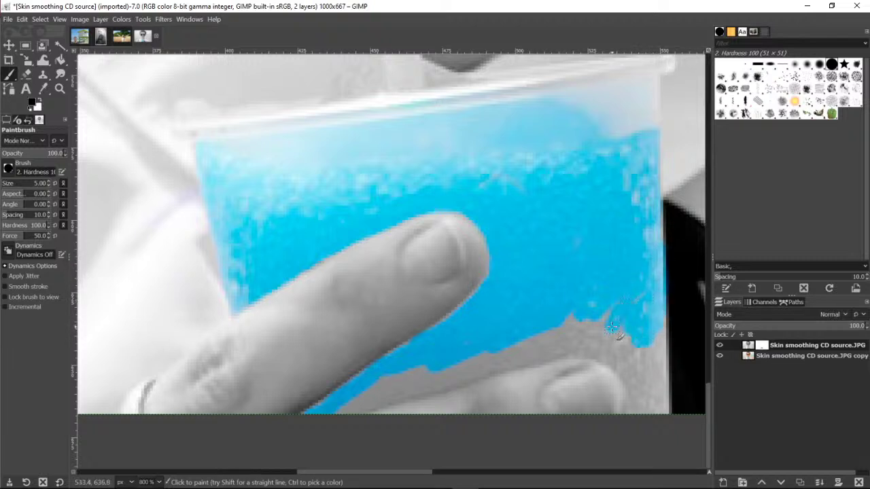
mouse_move(643, 276)
left_mouse_down()
mouse_move(645, 353)
mouse_move(657, 360)
mouse_move(661, 337)
mouse_move(663, 349)
mouse_move(657, 360)
mouse_move(646, 356)
mouse_move(633, 389)
mouse_move(639, 409)
mouse_move(660, 395)
mouse_move(653, 380)
mouse_move(605, 356)
mouse_move(563, 355)
mouse_move(583, 335)
mouse_move(582, 321)
mouse_move(623, 326)
mouse_move(603, 305)
mouse_move(632, 341)
mouse_move(631, 353)
mouse_move(541, 338)
mouse_move(561, 335)
mouse_move(562, 349)
mouse_move(340, 418)
mouse_move(403, 374)
mouse_move(389, 392)
mouse_move(415, 383)
mouse_move(390, 384)
mouse_move(418, 362)
mouse_move(438, 370)
mouse_move(513, 355)
left_mouse_up()
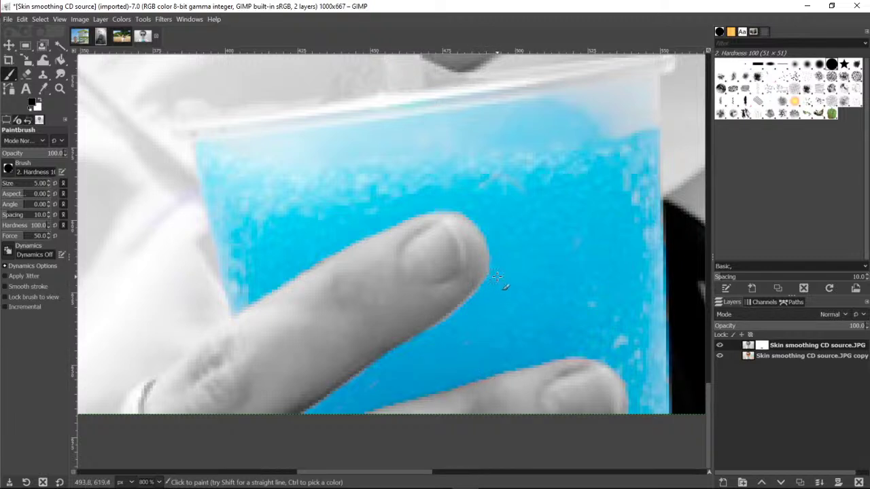
scroll(564, 276, "up", 5)
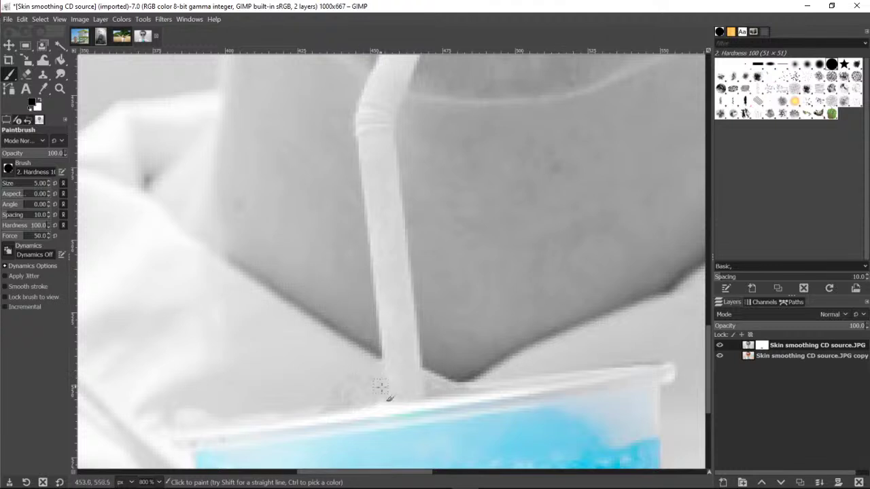
Paint black along the lower straw below its bend to reveal its green.
scroll(381, 387, "down", 2)
mouse_move(412, 302)
left_mouse_down()
mouse_move(390, 156)
mouse_move(382, 184)
mouse_move(389, 243)
mouse_move(384, 226)
mouse_move(393, 194)
mouse_move(411, 218)
mouse_move(418, 282)
mouse_move(403, 256)
mouse_move(401, 297)
mouse_move(391, 274)
mouse_move(413, 284)
left_mouse_up()
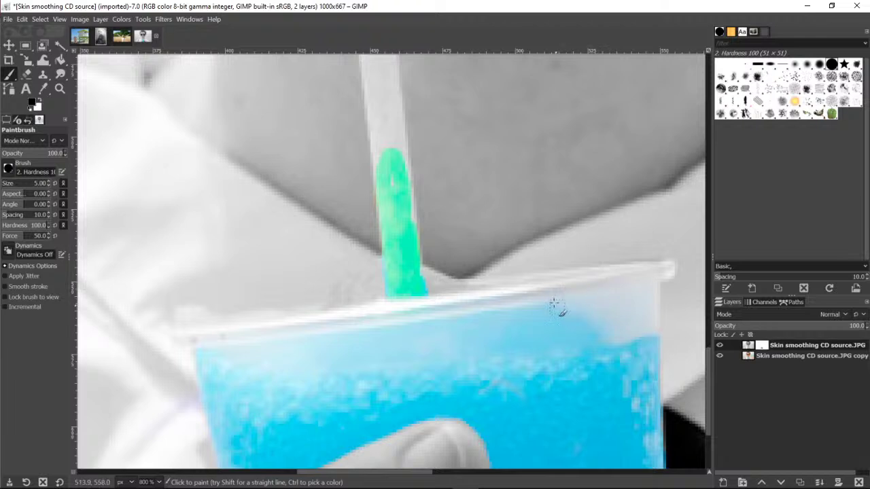
scroll(416, 343, "up", 5)
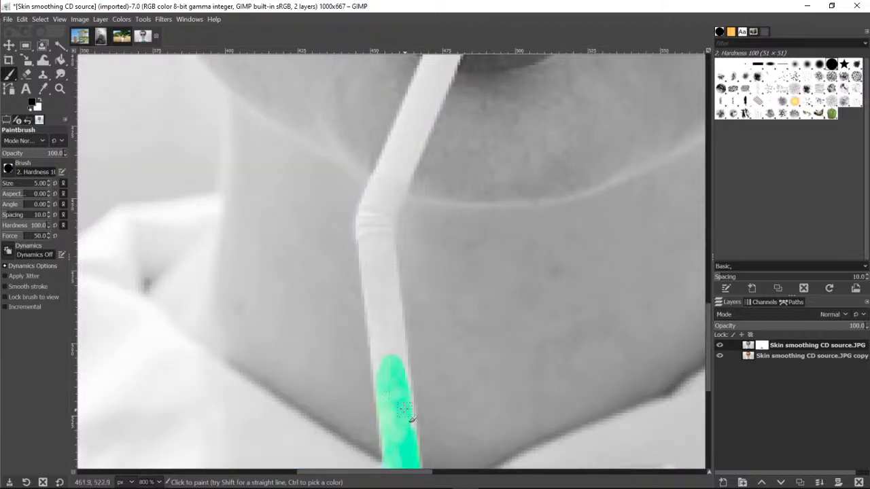
mouse_move(408, 394)
left_mouse_down()
mouse_move(394, 348)
mouse_move(382, 374)
mouse_move(376, 370)
mouse_move(365, 271)
mouse_move(376, 268)
mouse_move(379, 249)
mouse_move(393, 259)
mouse_move(384, 291)
mouse_move(394, 326)
left_mouse_up()
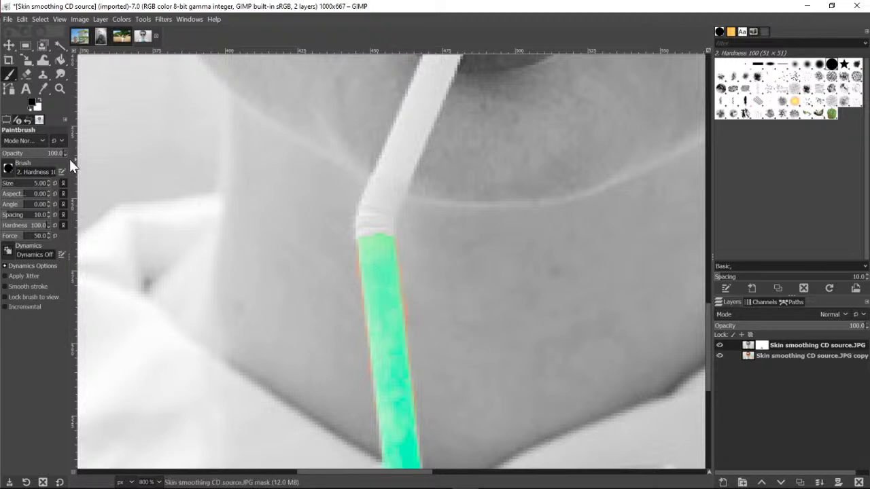
left_click(37, 96)
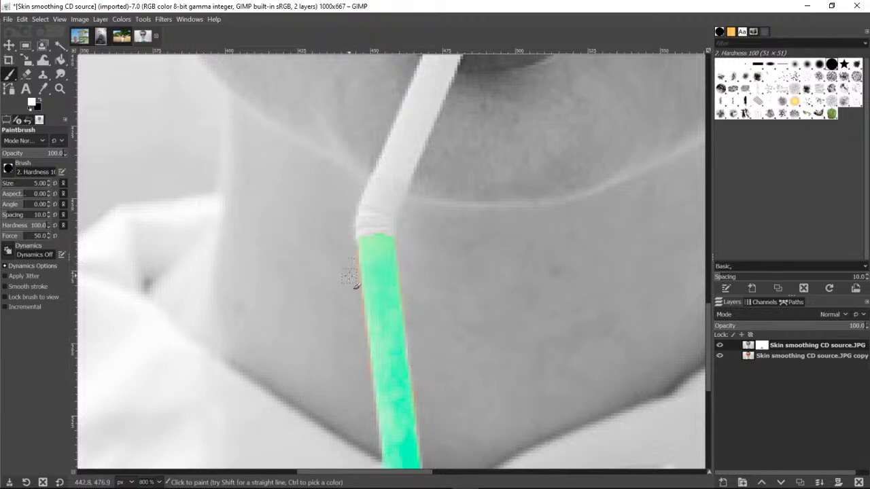
left_click(41, 100)
Paint black along the upper straw up to the mouth and over the lips for green and red.
scroll(466, 304, "up", 5)
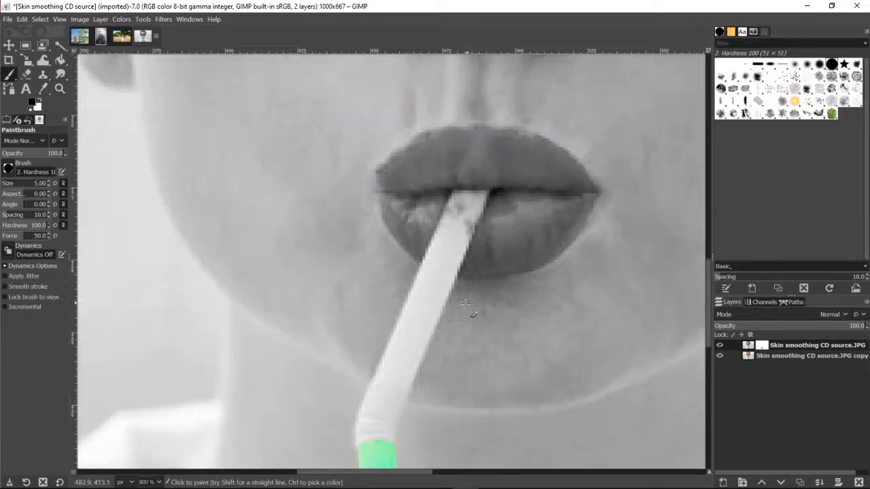
left_click_drag(404, 355, 365, 431)
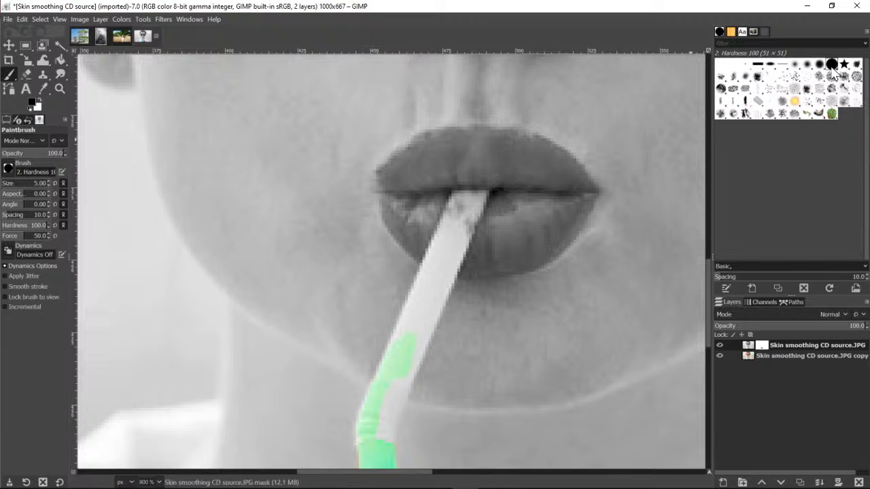
mouse_move(387, 422)
left_mouse_down()
mouse_move(404, 340)
mouse_move(393, 364)
mouse_move(420, 302)
mouse_move(392, 360)
mouse_move(424, 328)
mouse_move(416, 351)
mouse_move(364, 439)
mouse_move(433, 319)
mouse_move(443, 260)
left_mouse_up()
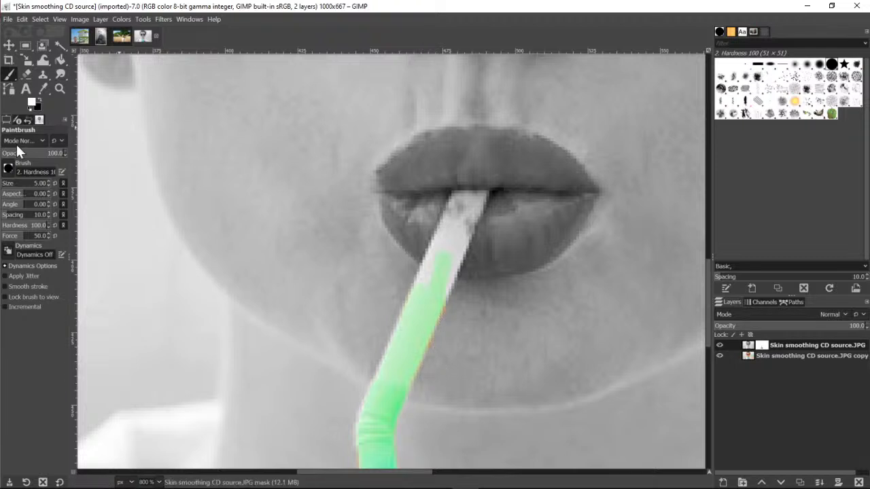
left_click(40, 98)
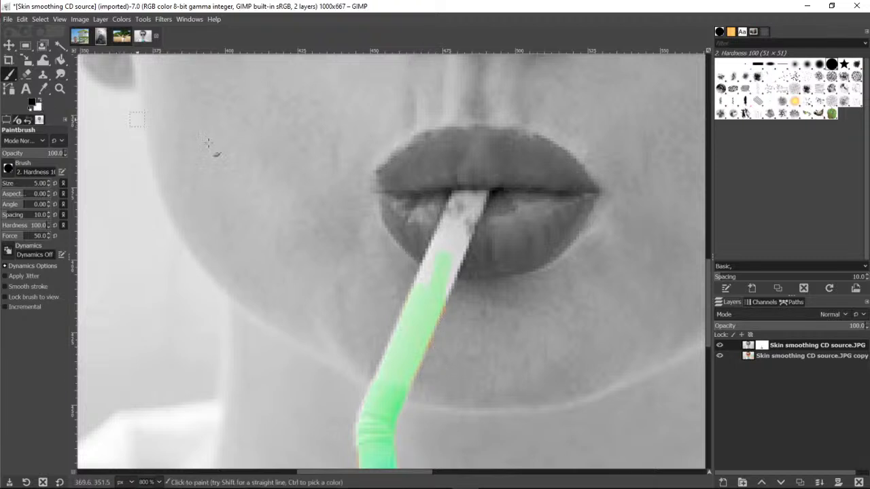
scroll(497, 306, "up", 3)
mouse_move(450, 334)
left_mouse_down()
mouse_move(438, 380)
mouse_move(438, 366)
mouse_move(431, 379)
mouse_move(433, 361)
mouse_move(449, 356)
mouse_move(438, 389)
mouse_move(463, 332)
mouse_move(450, 340)
mouse_move(451, 325)
mouse_move(472, 316)
mouse_move(473, 288)
mouse_move(443, 300)
mouse_move(426, 294)
mouse_move(416, 276)
mouse_move(382, 281)
mouse_move(428, 243)
mouse_move(530, 243)
mouse_move(564, 261)
mouse_move(592, 293)
mouse_move(570, 336)
mouse_move(546, 357)
mouse_move(507, 373)
mouse_move(457, 374)
mouse_move(406, 345)
mouse_move(386, 314)
mouse_move(389, 298)
mouse_move(412, 287)
mouse_move(442, 333)
mouse_move(435, 262)
mouse_move(449, 249)
mouse_move(435, 253)
mouse_move(511, 251)
mouse_move(553, 263)
mouse_move(565, 288)
mouse_move(493, 282)
mouse_move(504, 270)
mouse_move(530, 288)
mouse_move(467, 273)
mouse_move(537, 293)
mouse_move(555, 314)
mouse_move(485, 357)
mouse_move(490, 311)
mouse_move(558, 327)
mouse_move(496, 365)
mouse_move(470, 365)
left_mouse_up()
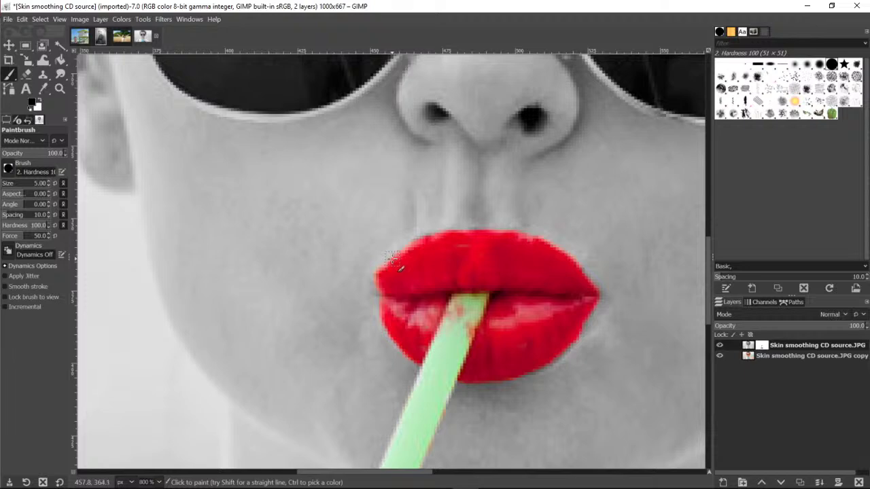
Zoom out with the Zoom tool until the whole portrait fits at 150%.
left_click(60, 89)
left_click(24, 166)
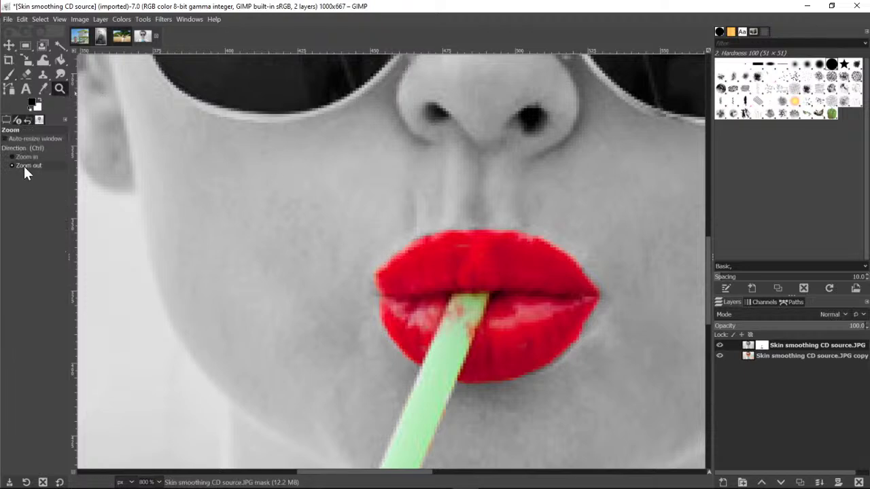
left_click(486, 233)
left_click(493, 234)
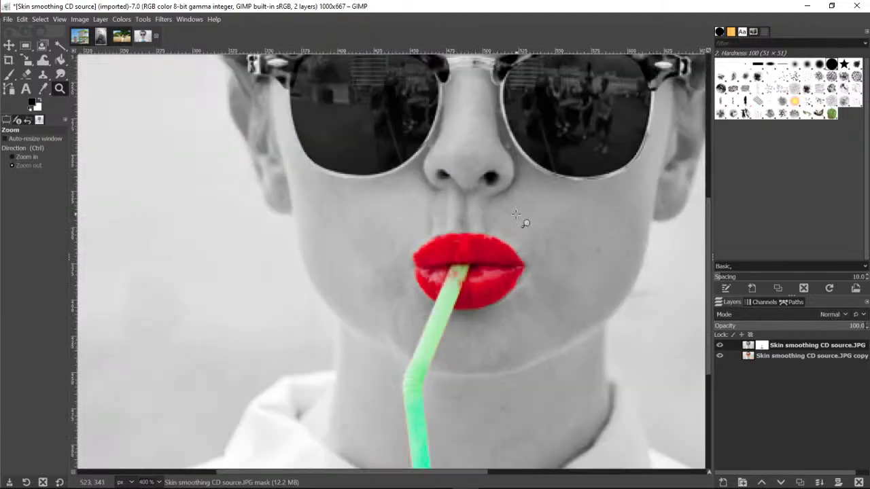
left_click(520, 215)
left_click(547, 211)
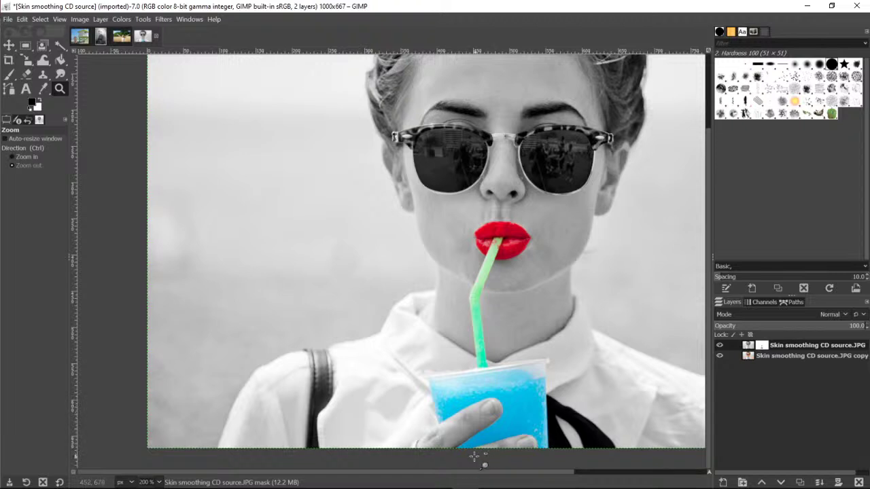
left_click_drag(471, 474, 501, 469)
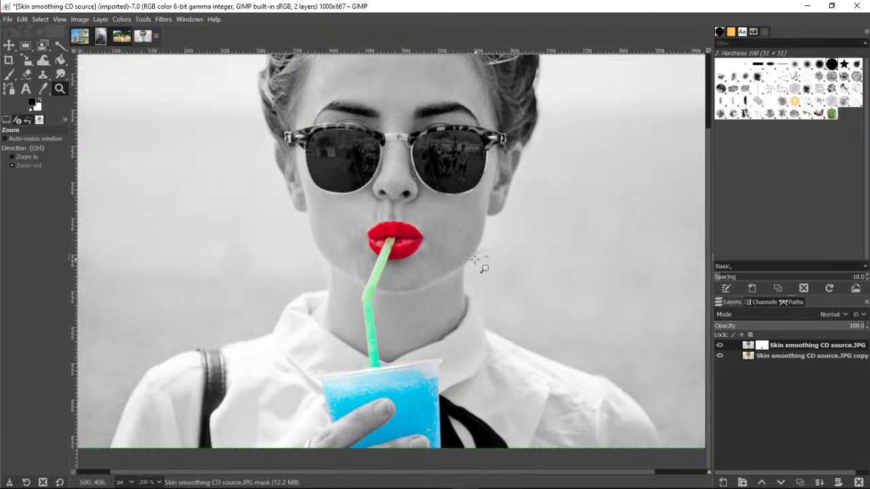
left_click(482, 266)
scroll(595, 299, "up", 2)
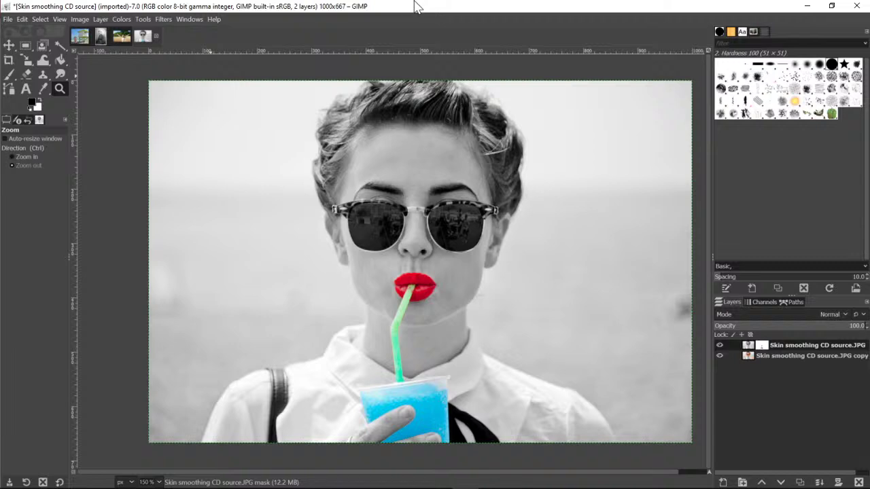
Open 'Improve teeth and eyes #DC3.jpg' from the Class photos folder.
left_click(12, 21)
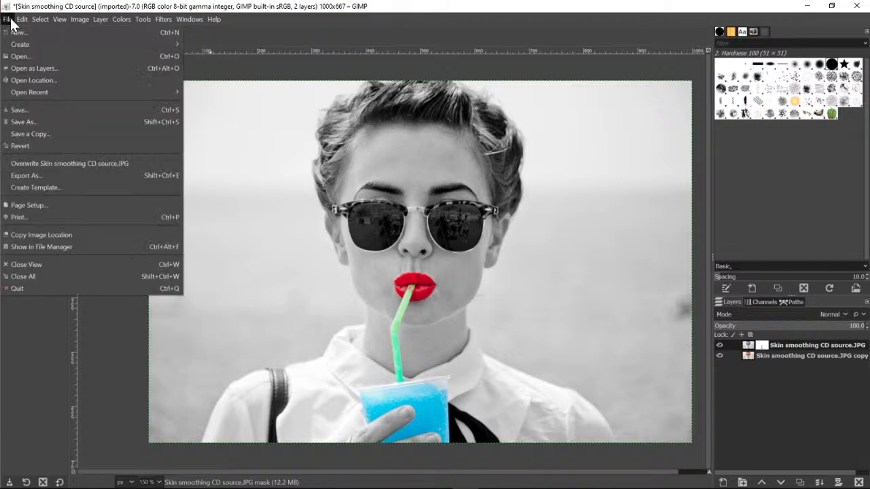
left_click(17, 57)
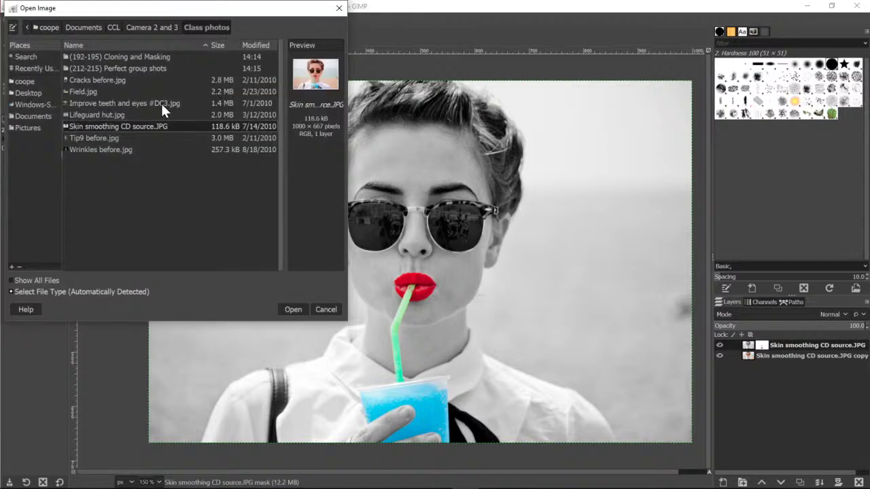
left_click(107, 102)
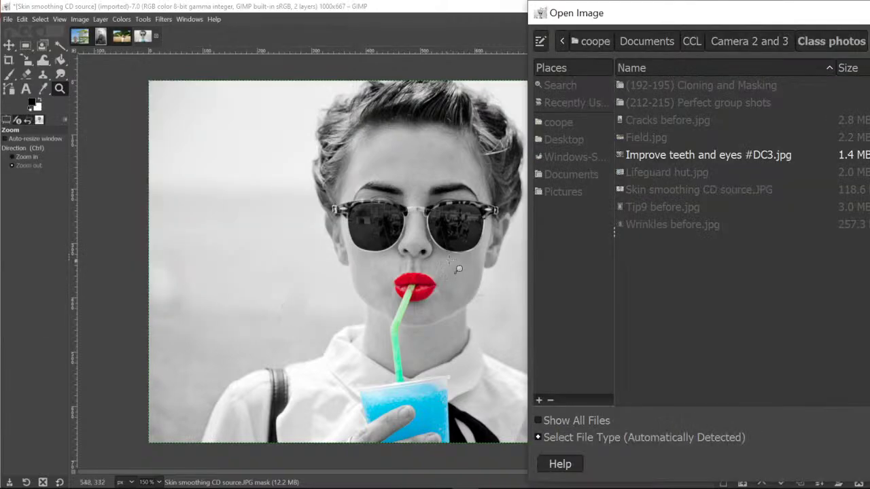
key("Return")
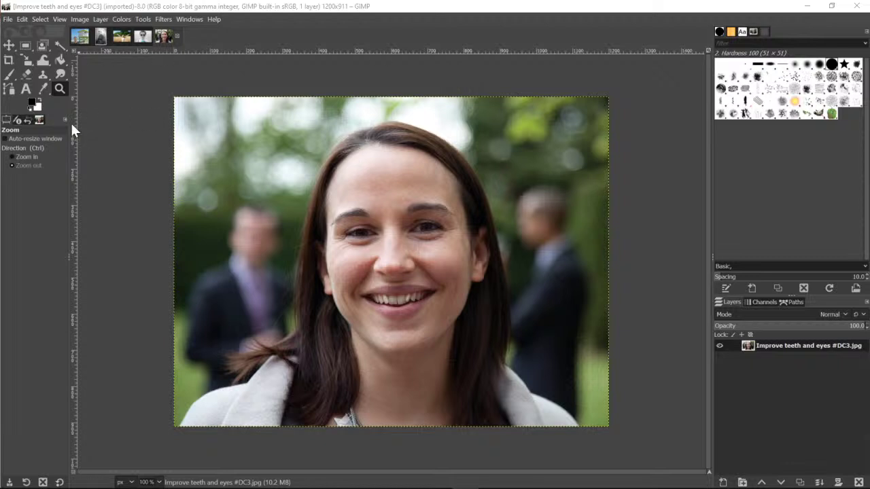
Zoom into the portrait's face to 300% with the Zoom tool.
left_click(405, 296)
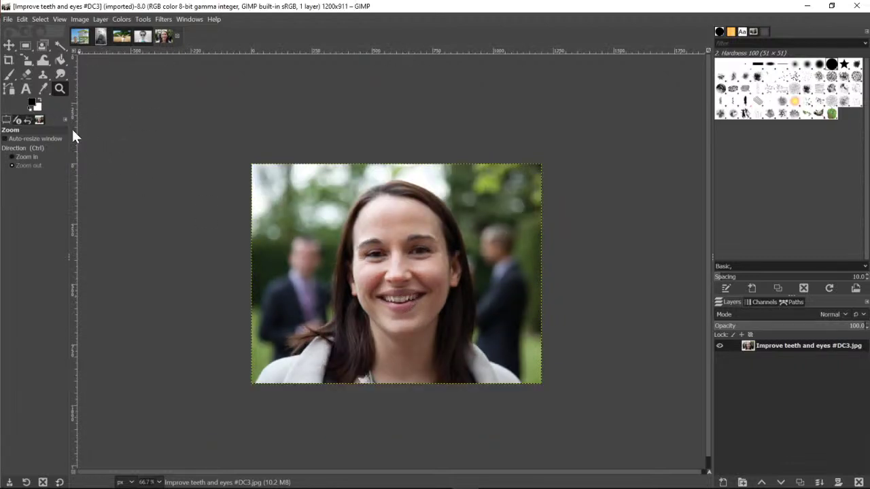
left_click(28, 157)
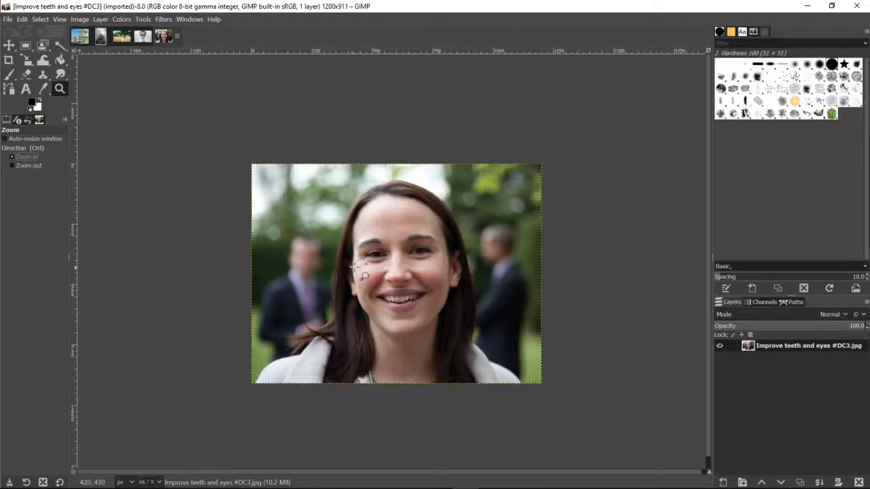
left_click(400, 283)
left_click(413, 283)
left_click(504, 294)
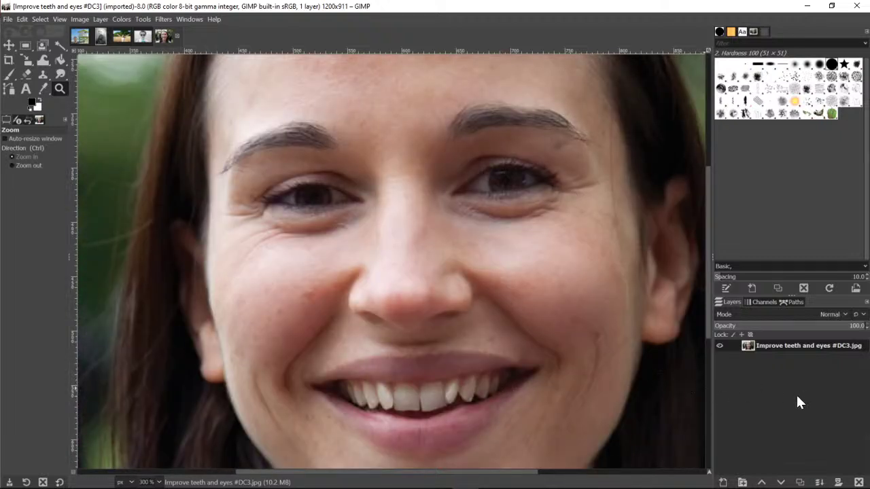
Duplicate the portrait layer and give the copy a White (full opacity) layer mask.
left_click(802, 483)
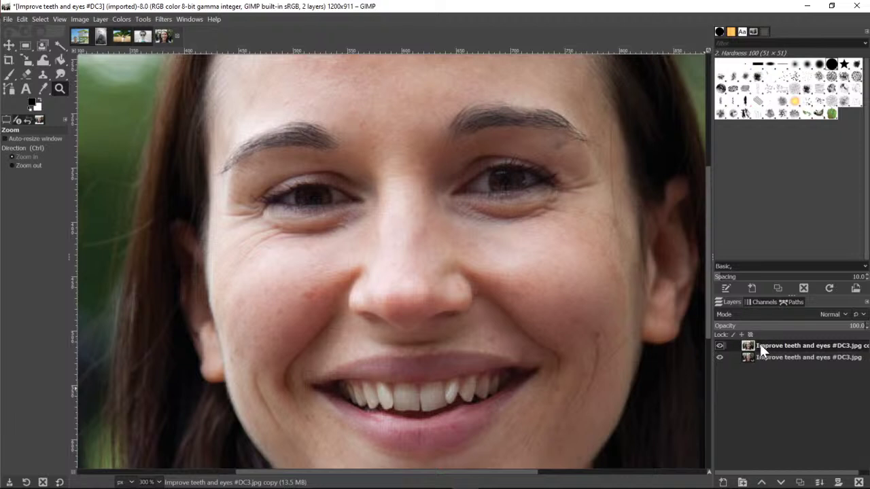
left_click(837, 483)
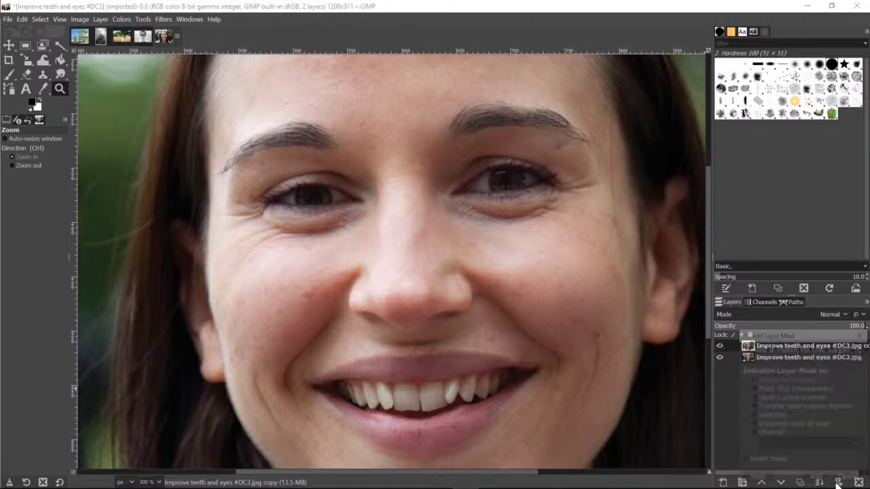
left_click(818, 478)
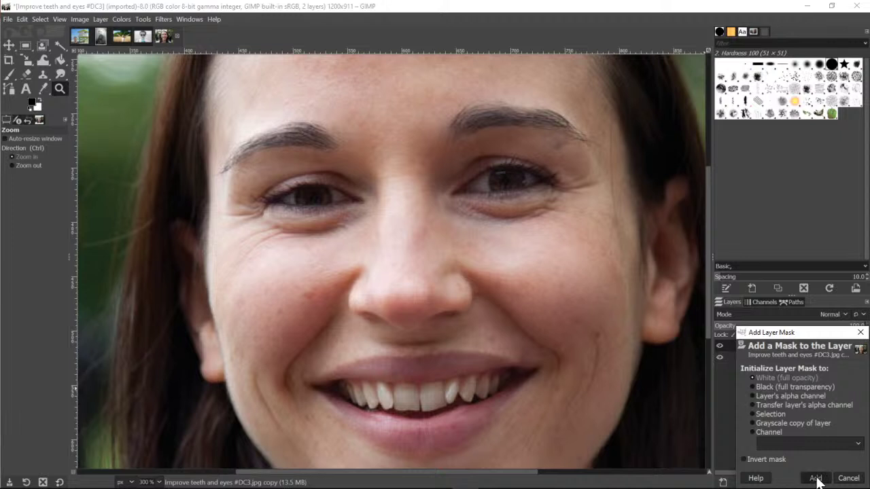
scroll(414, 287, "down", 3)
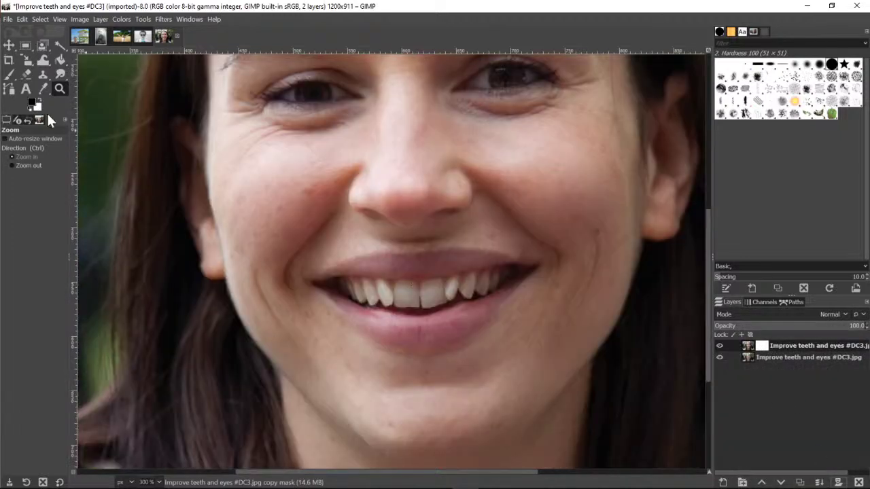
Select the Paintbrush, turn on Quick Mask, and set the brush size to 23.
left_click(9, 78)
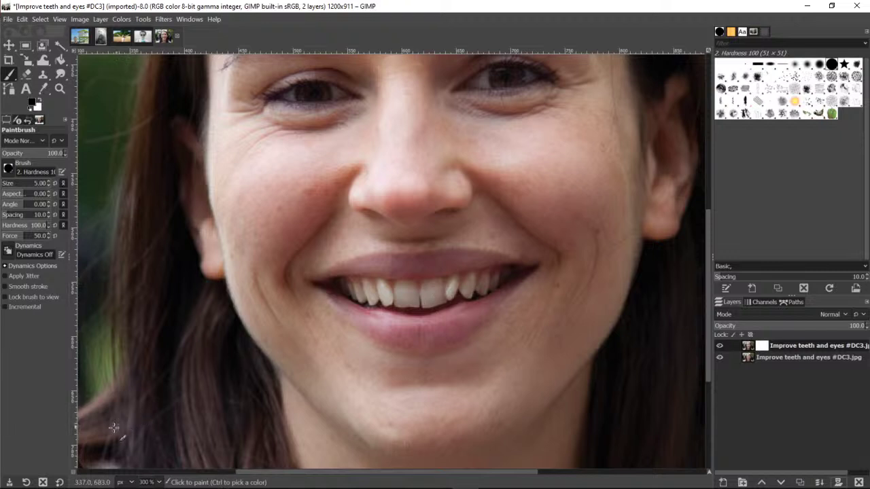
left_click(75, 478)
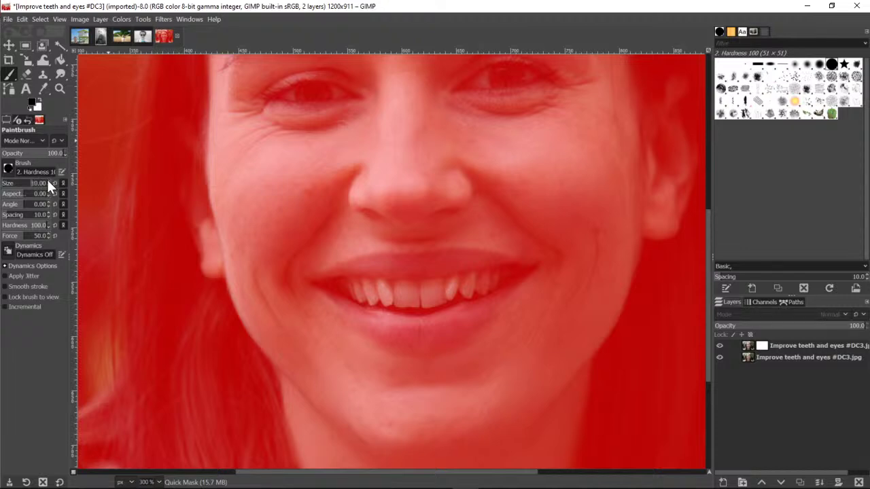
type("23")
key("Return")
left_click(60, 89)
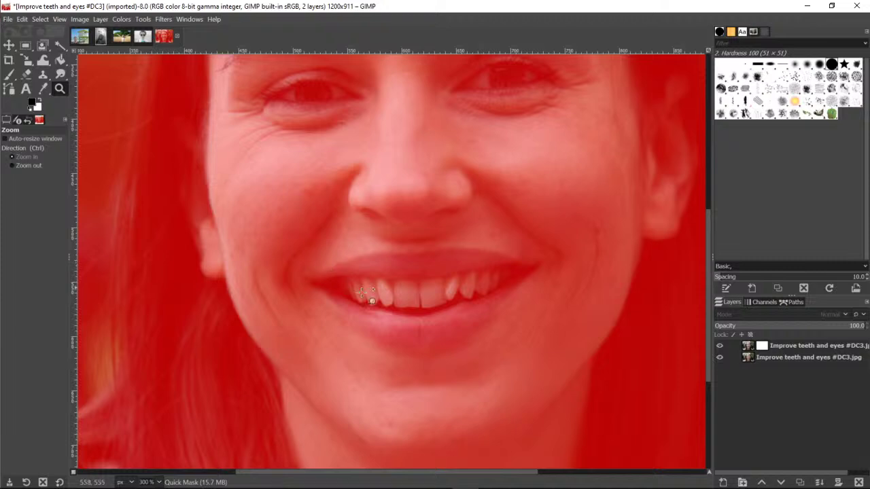
Zoom to 800% on the upper teeth.
left_click(415, 303)
left_click(412, 302)
left_click(412, 302)
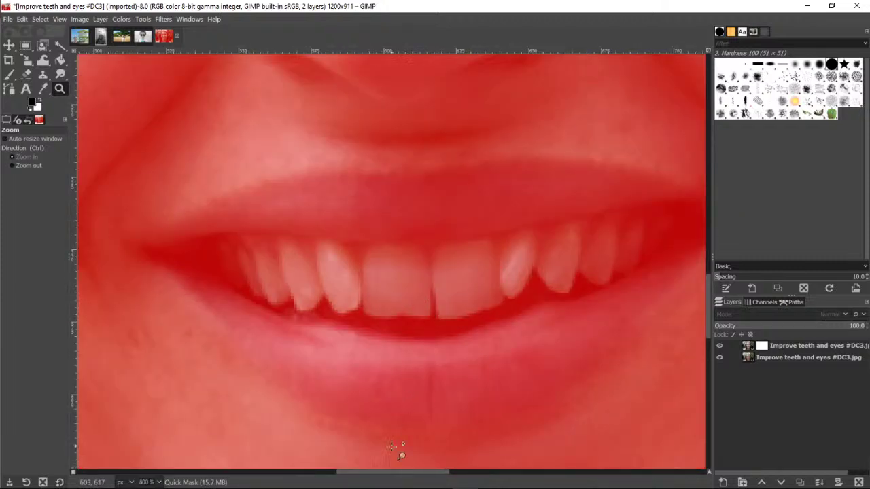
mouse_move(379, 474)
left_mouse_down()
mouse_move(404, 473)
mouse_move(393, 473)
left_mouse_up()
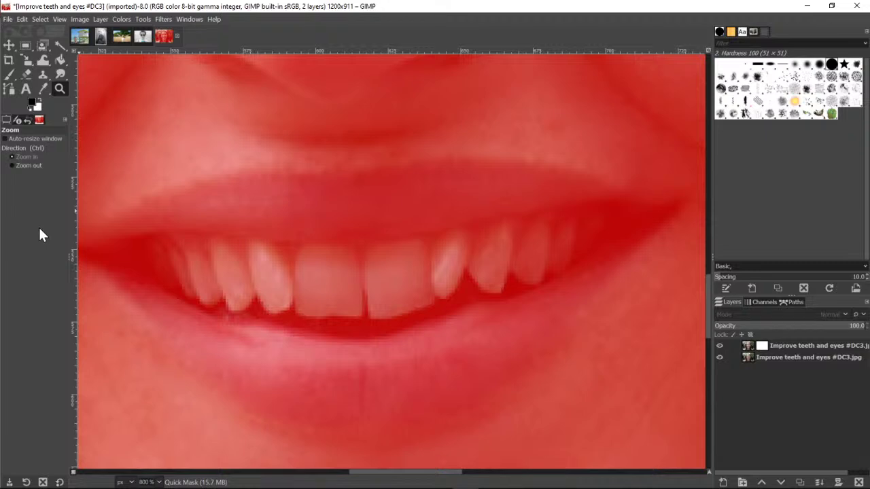
Paint white with the Hardness 075 brush over the left teeth, then turn Quick Mask off.
left_click(11, 75)
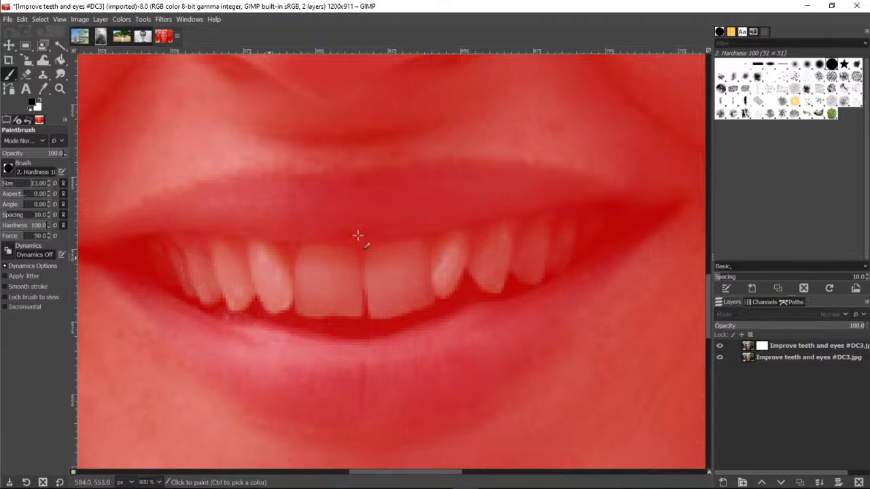
left_click(819, 64)
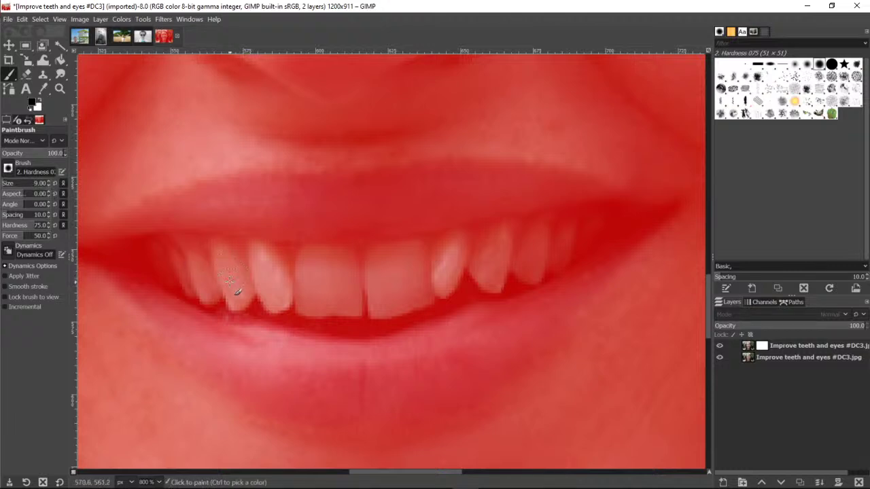
left_click(40, 101)
mouse_move(229, 262)
left_mouse_down()
mouse_move(242, 305)
mouse_move(234, 288)
left_mouse_up()
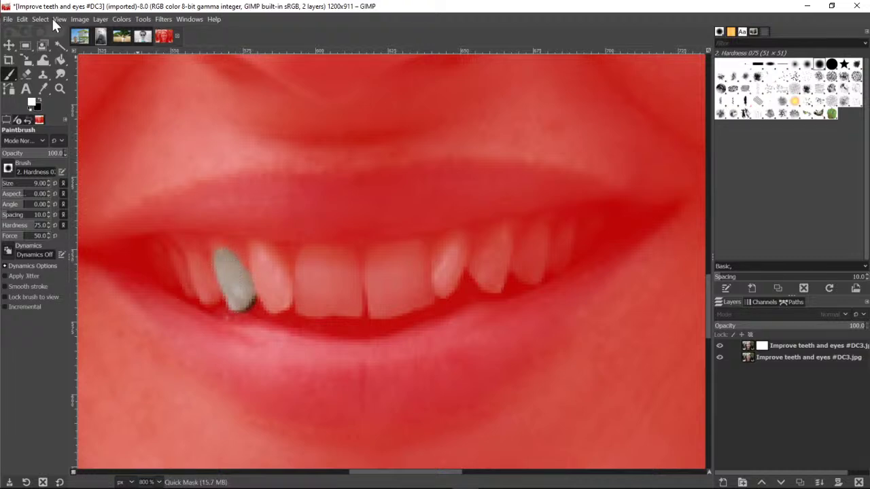
left_click(27, 19)
left_click(27, 32)
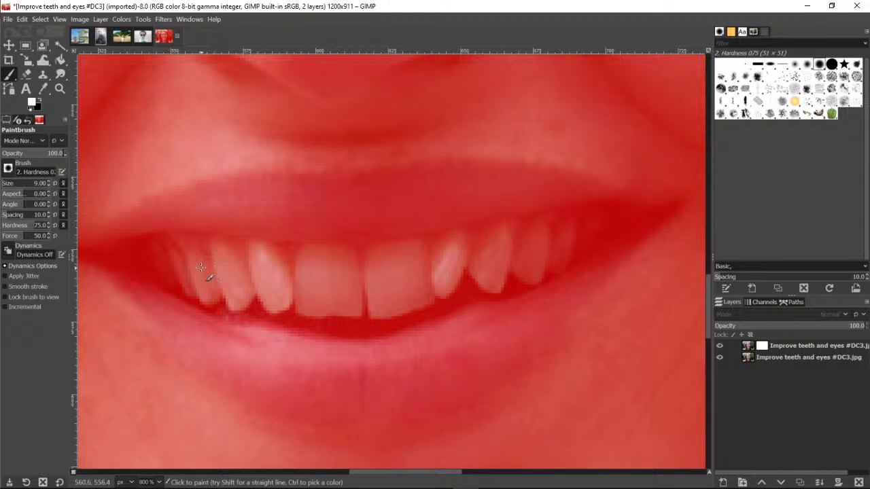
mouse_move(199, 272)
left_mouse_down()
mouse_move(207, 294)
mouse_move(184, 267)
mouse_move(192, 291)
mouse_move(215, 253)
mouse_move(236, 288)
mouse_move(229, 282)
mouse_move(231, 303)
mouse_move(255, 253)
mouse_move(256, 267)
mouse_move(261, 259)
mouse_move(269, 267)
mouse_move(287, 310)
left_mouse_up()
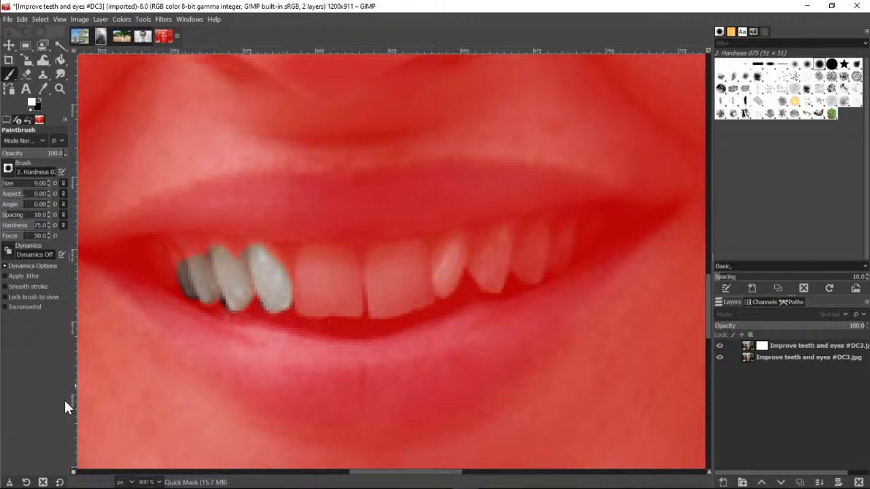
left_click(73, 472)
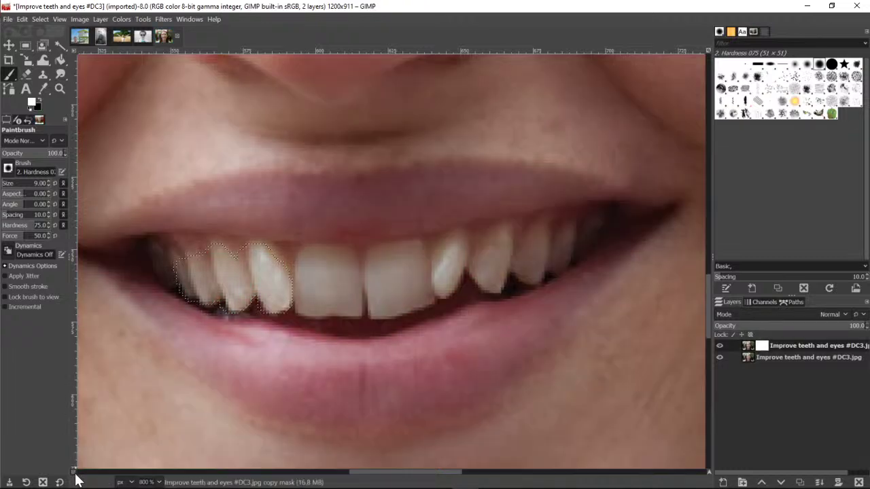
Toggle Quick Mask on and off, then clear the teeth selection with Select > None.
left_click(73, 471)
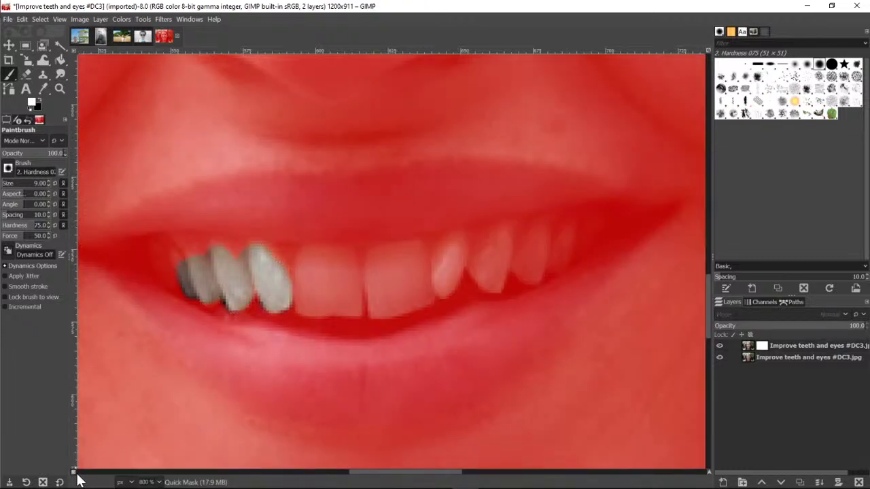
left_click(73, 471)
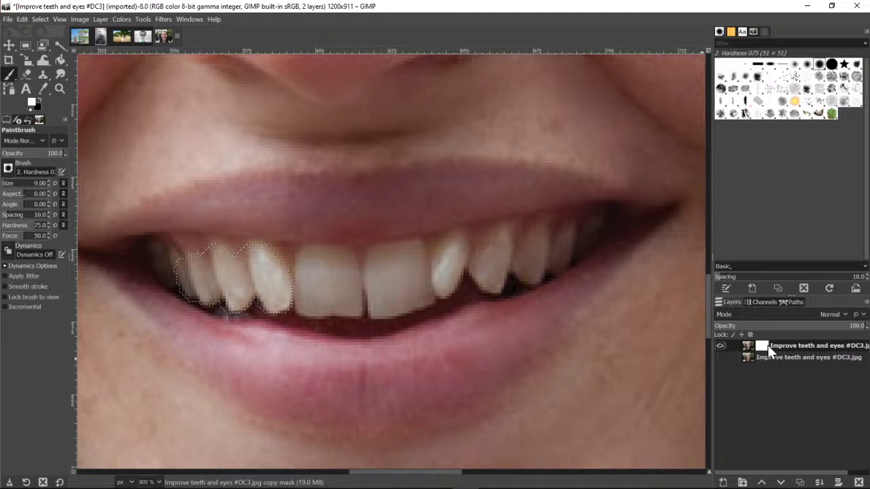
left_click(26, 16)
left_click(40, 19)
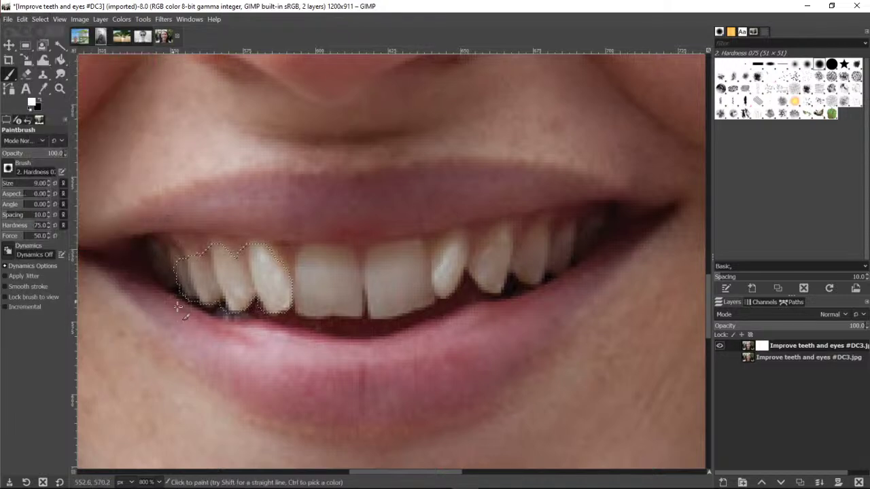
left_click(42, 18)
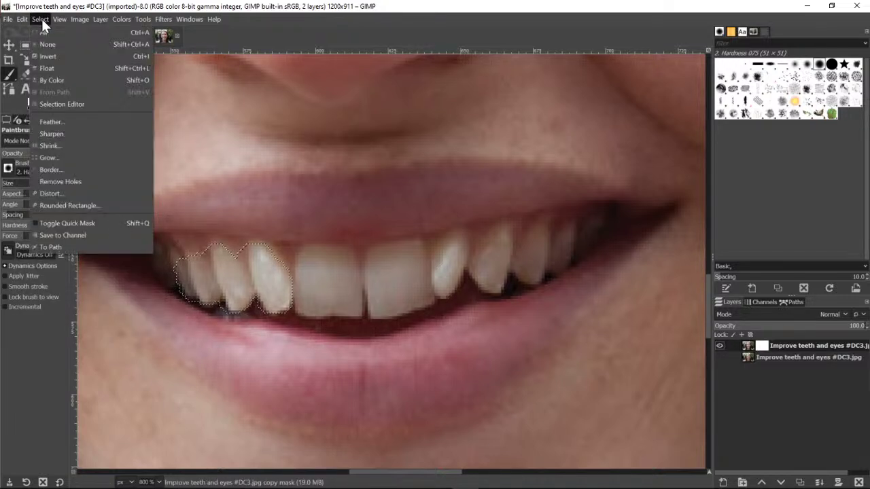
left_click(48, 42)
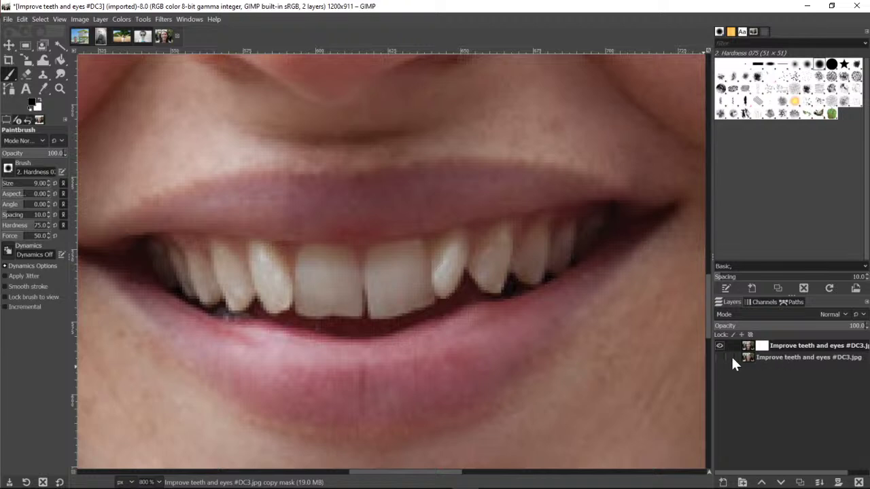
Paint black on the top layer's mask over the front and left upper teeth.
mouse_move(262, 274)
left_mouse_down()
mouse_move(275, 302)
mouse_move(278, 287)
mouse_move(309, 304)
mouse_move(336, 302)
mouse_move(304, 308)
mouse_move(351, 307)
mouse_move(341, 262)
mouse_move(307, 259)
mouse_move(303, 288)
mouse_move(314, 277)
mouse_move(321, 290)
mouse_move(329, 277)
mouse_move(324, 285)
mouse_move(290, 277)
left_mouse_up()
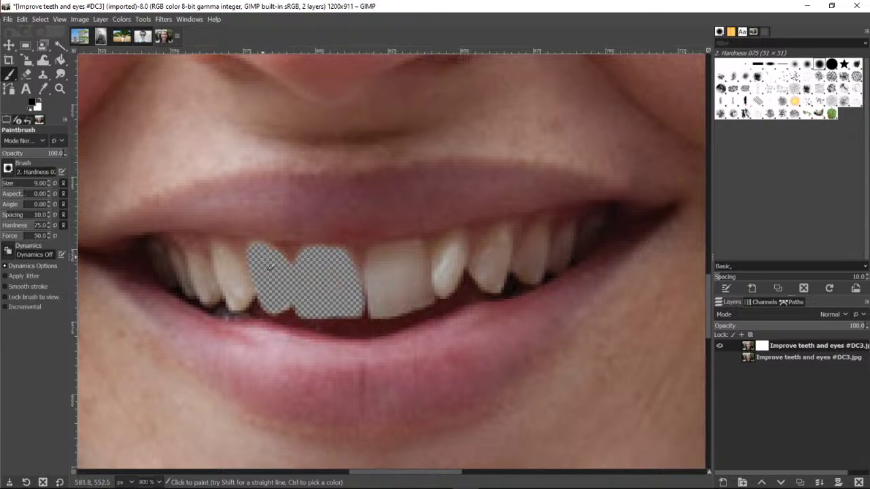
mouse_move(194, 268)
left_mouse_down()
mouse_move(191, 258)
mouse_move(203, 276)
mouse_move(182, 272)
mouse_move(212, 300)
mouse_move(218, 253)
mouse_move(244, 269)
mouse_move(234, 308)
mouse_move(253, 287)
left_mouse_up()
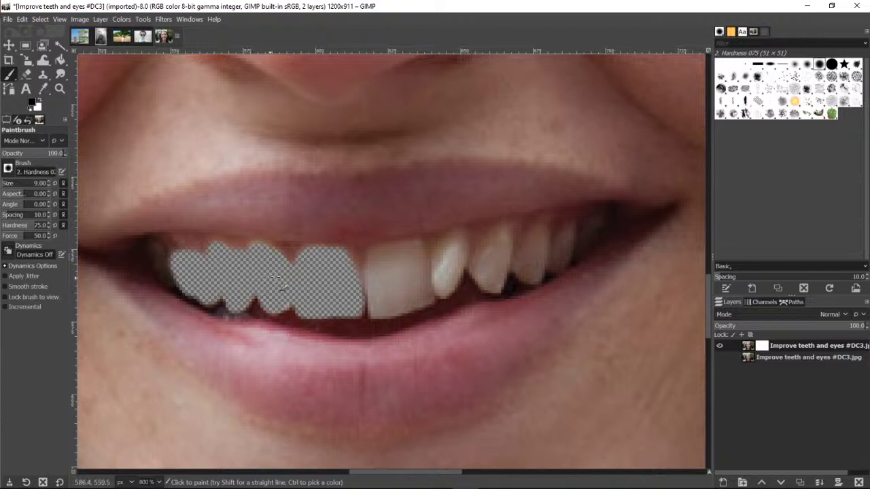
mouse_move(365, 280)
left_mouse_down()
mouse_move(411, 251)
mouse_move(430, 286)
mouse_move(414, 302)
mouse_move(381, 308)
mouse_move(377, 286)
mouse_move(376, 297)
mouse_move(402, 283)
mouse_move(409, 267)
mouse_move(418, 291)
left_mouse_up()
mouse_move(459, 249)
left_mouse_down()
mouse_move(440, 261)
mouse_move(457, 246)
mouse_move(449, 291)
mouse_move(495, 238)
mouse_move(504, 245)
mouse_move(491, 266)
mouse_move(500, 285)
mouse_move(475, 276)
mouse_move(502, 291)
mouse_move(506, 262)
mouse_move(533, 257)
mouse_move(527, 234)
mouse_move(541, 234)
mouse_move(536, 280)
mouse_move(569, 234)
mouse_move(554, 267)
mouse_move(546, 244)
mouse_move(534, 252)
mouse_move(516, 235)
mouse_move(483, 262)
mouse_move(451, 251)
mouse_move(456, 258)
mouse_move(442, 239)
left_mouse_up()
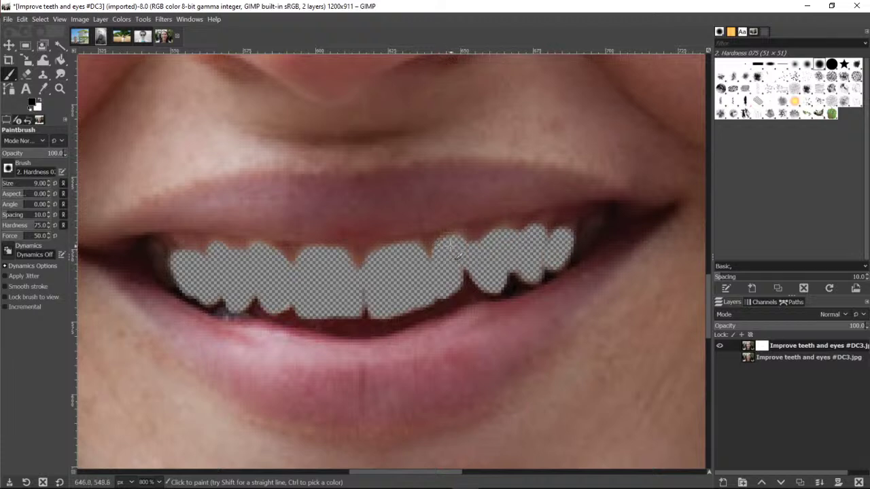
Toggle the bottom layer's visibility repeatedly to check the masked teeth, ending visible.
left_click(720, 357)
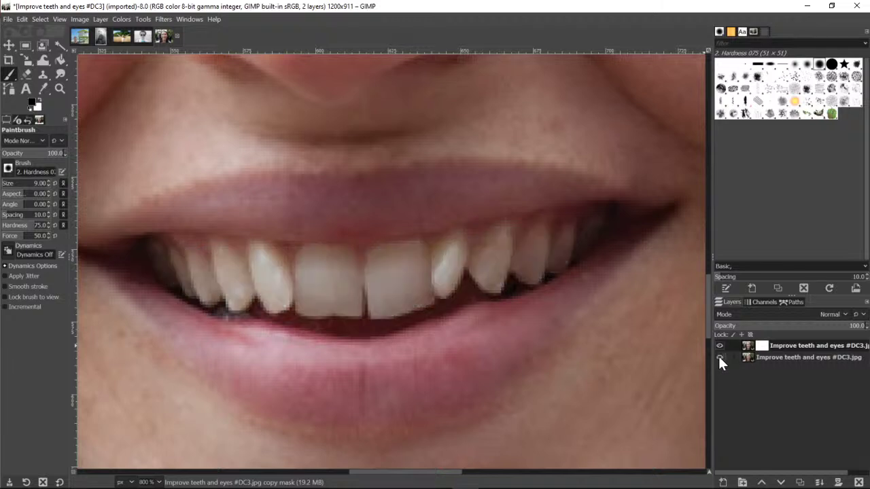
left_click(718, 357)
left_click(718, 357)
left_click(718, 357)
left_click(718, 357)
left_click(719, 357)
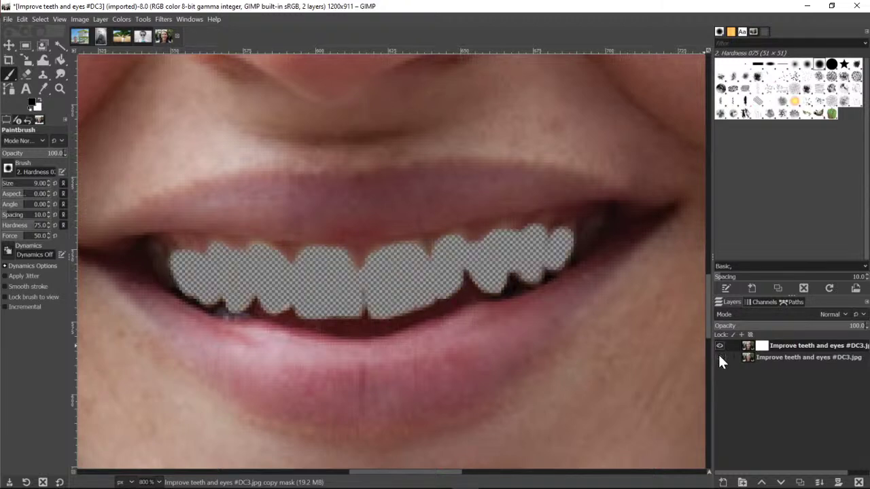
left_click(720, 355)
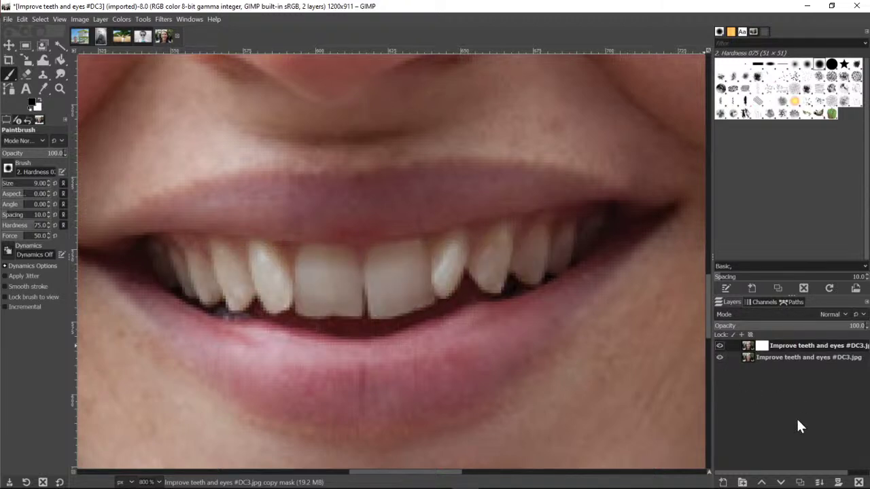
Apply Brightness-Contrast with Brightness 56 to the bottom photo layer.
left_click(785, 359)
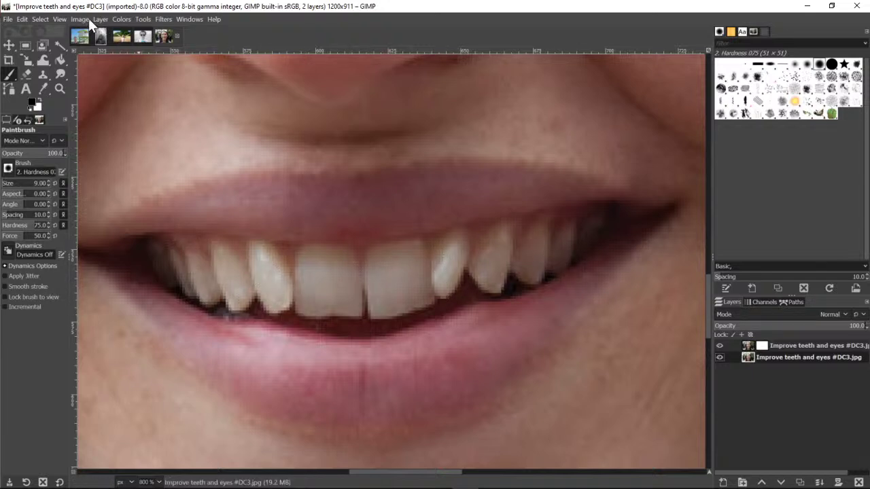
left_click(116, 21)
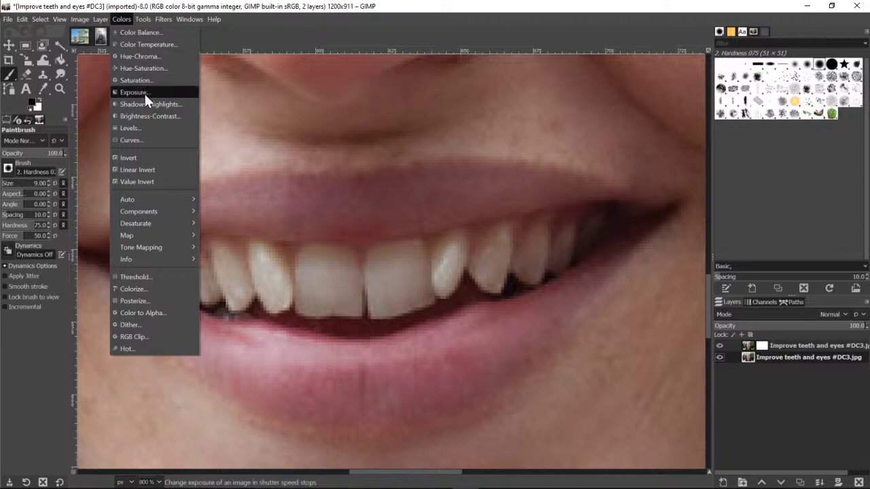
left_click(140, 115)
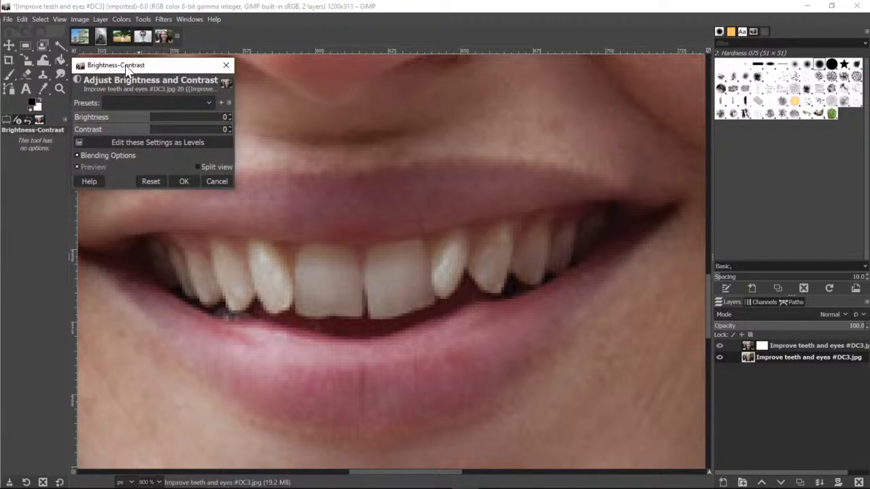
left_click_drag(128, 68, 401, 29)
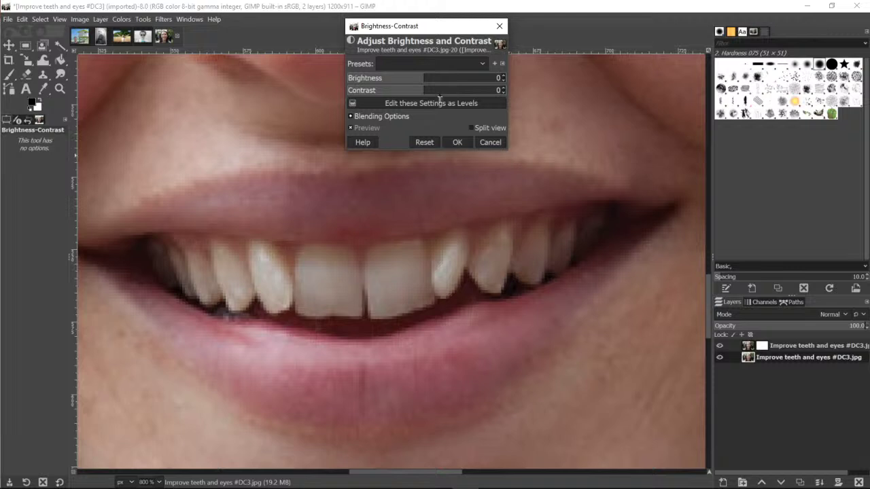
left_click_drag(424, 86, 457, 84)
left_click(424, 142)
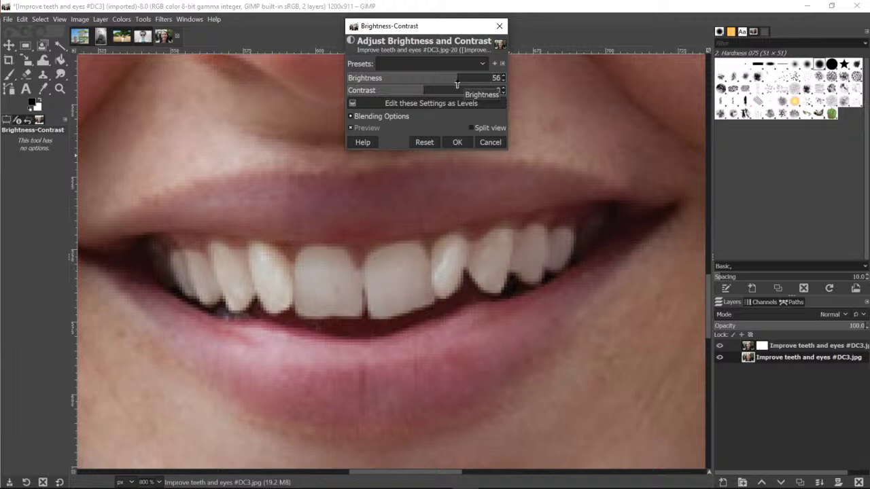
left_click(467, 141)
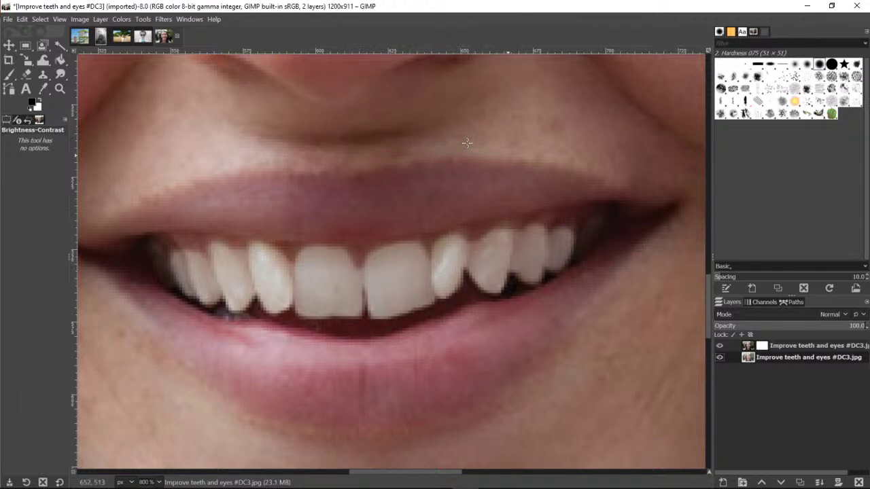
Zoom out to 150% on the whole portrait and toggle the bottom layer to compare teeth.
left_click(59, 89)
left_click(383, 166)
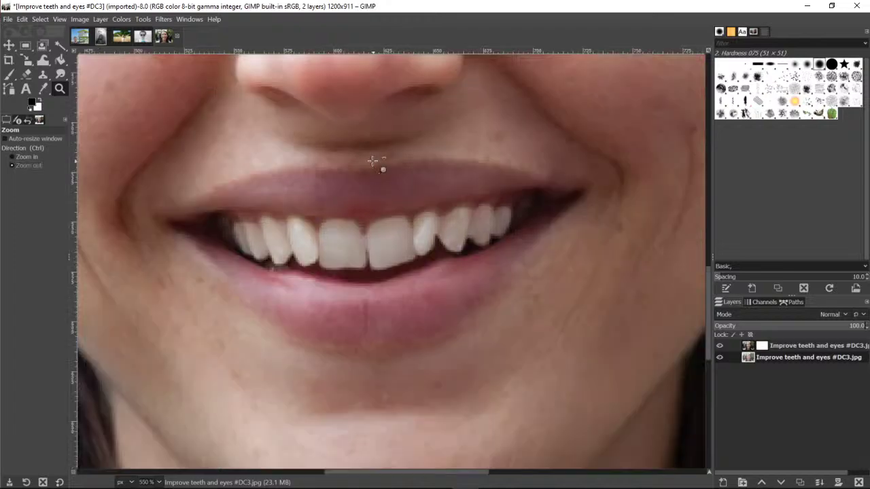
left_click(383, 165)
left_click(383, 165)
scroll(451, 253, "up", 3)
left_click(392, 262)
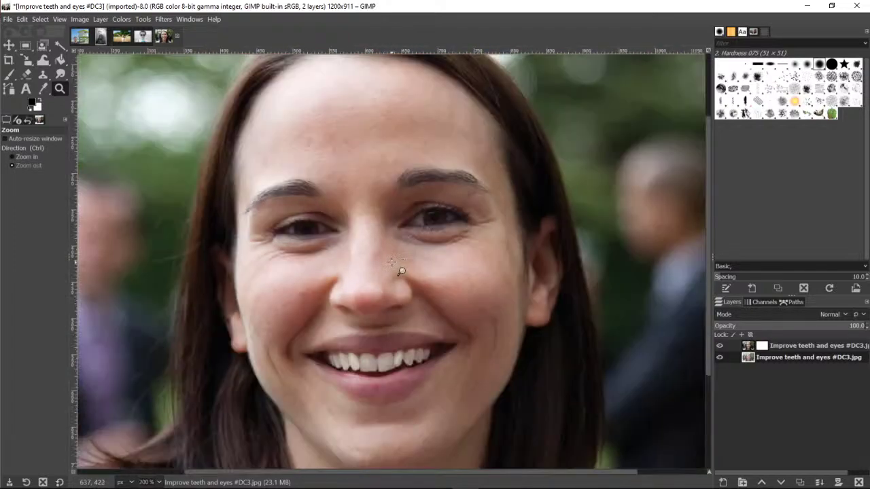
left_click(365, 280)
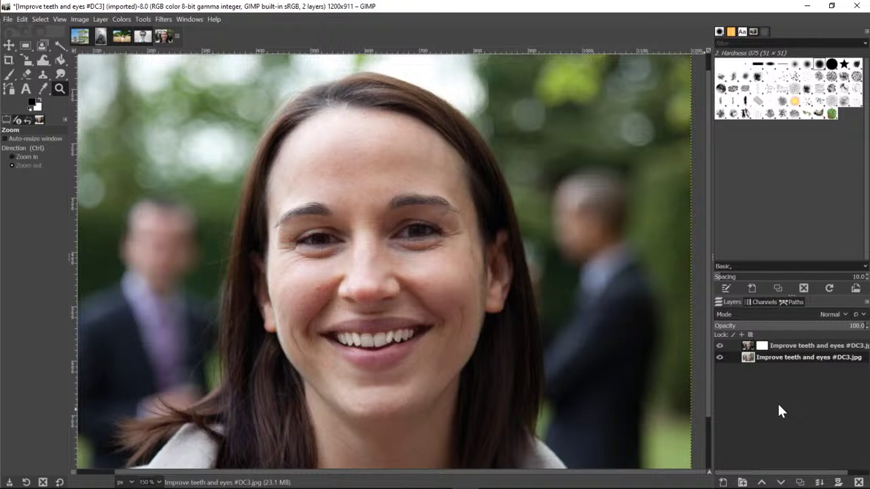
left_click(720, 357)
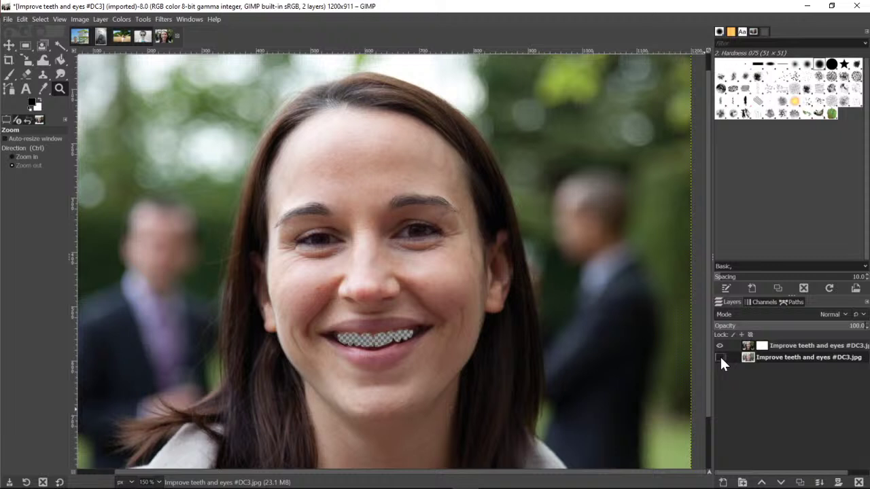
left_click(720, 357)
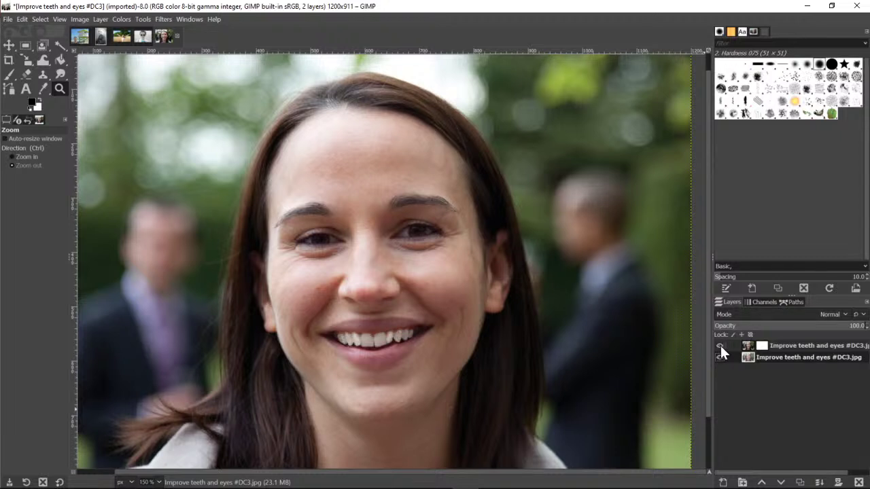
left_click(721, 346)
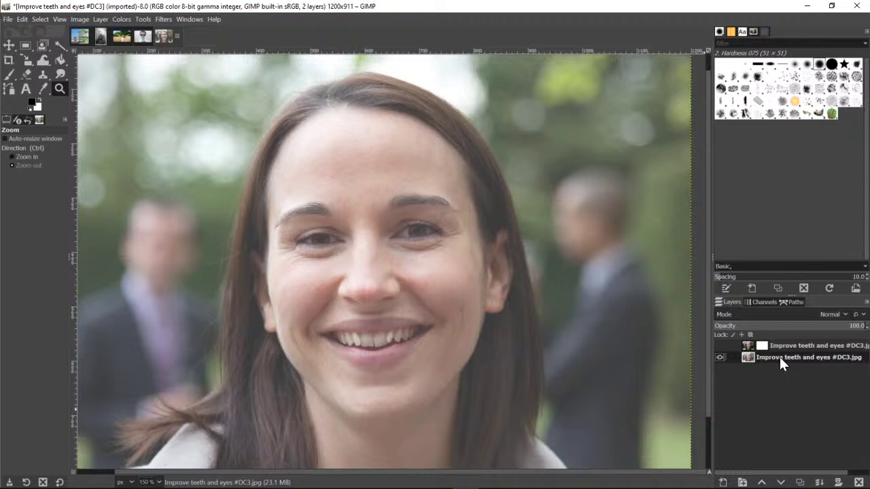
left_click(721, 346)
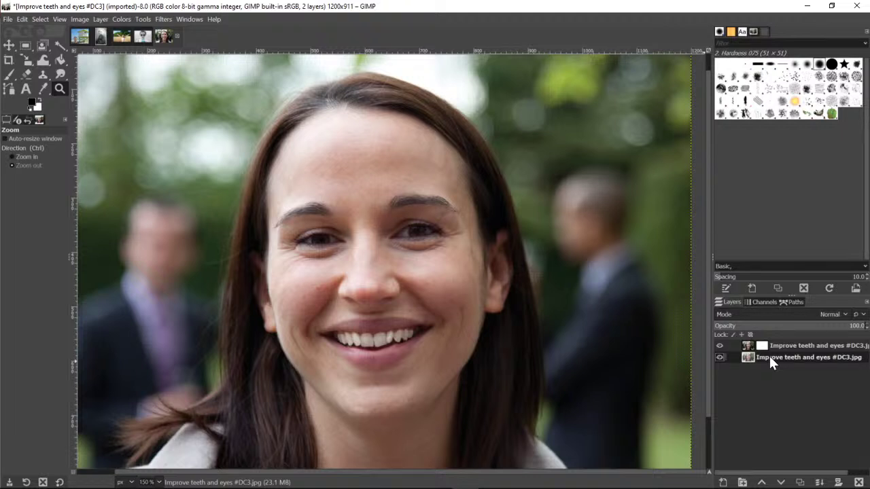
Apply Filters > Artistic > Cartoon to the bottom layer.
left_click(123, 18)
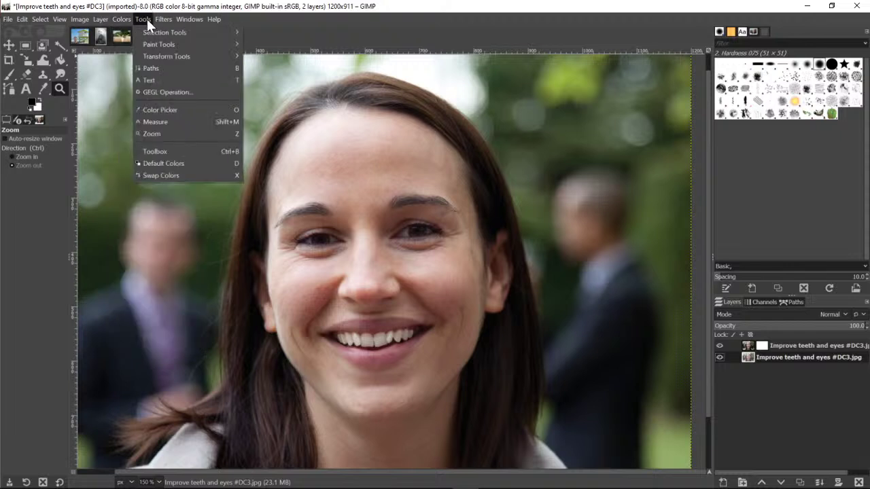
mouse_move(166, 22)
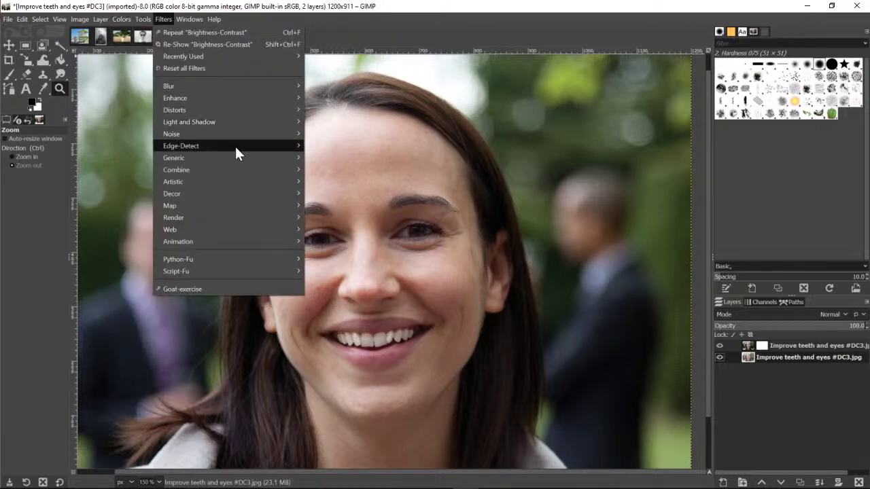
mouse_move(224, 159)
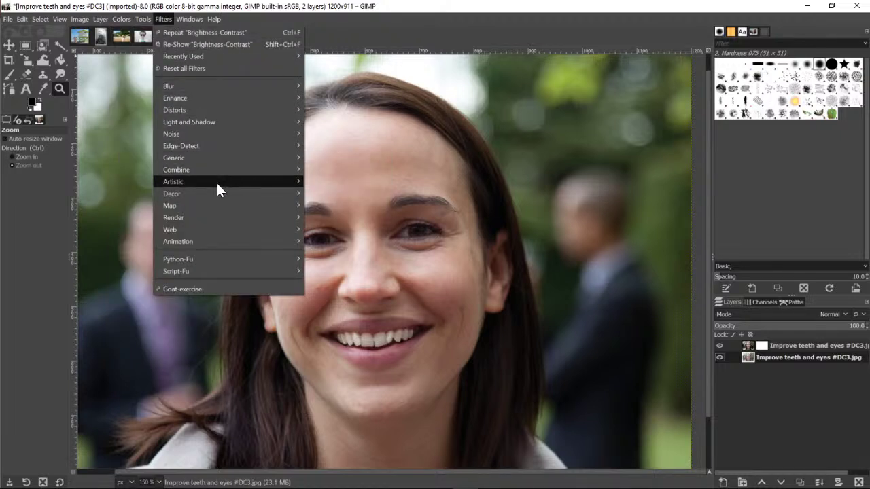
mouse_move(236, 183)
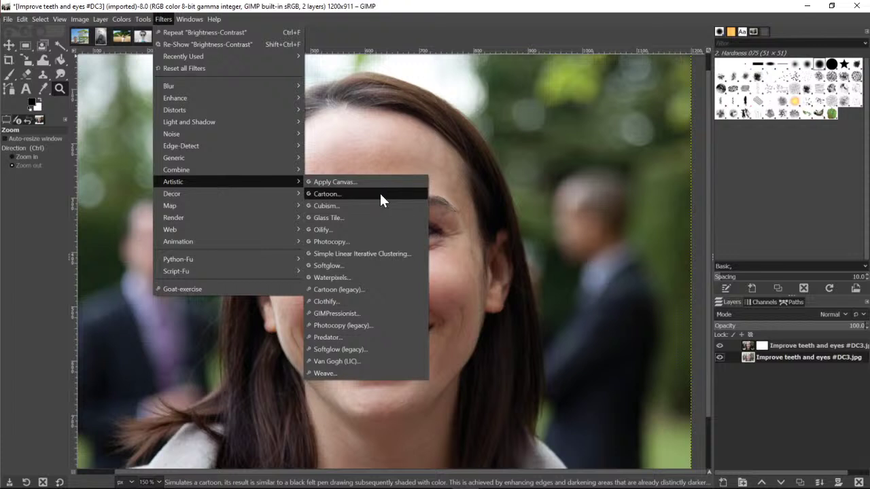
left_click(336, 195)
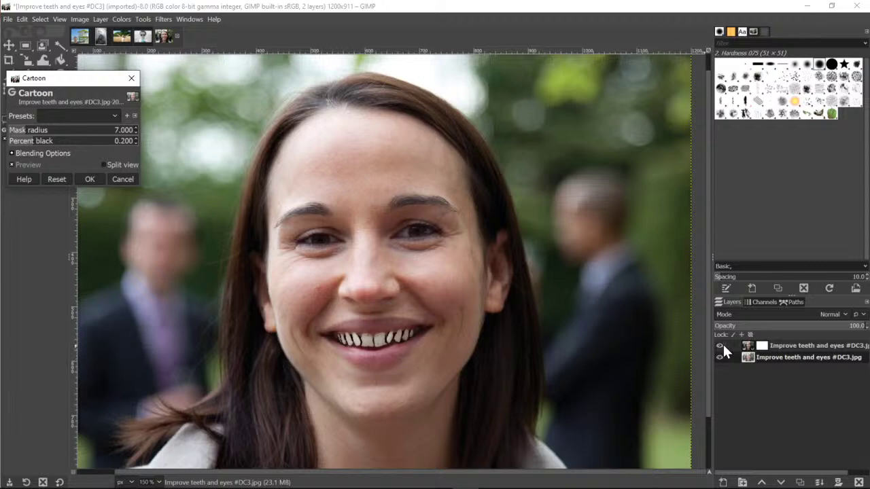
left_click(80, 180)
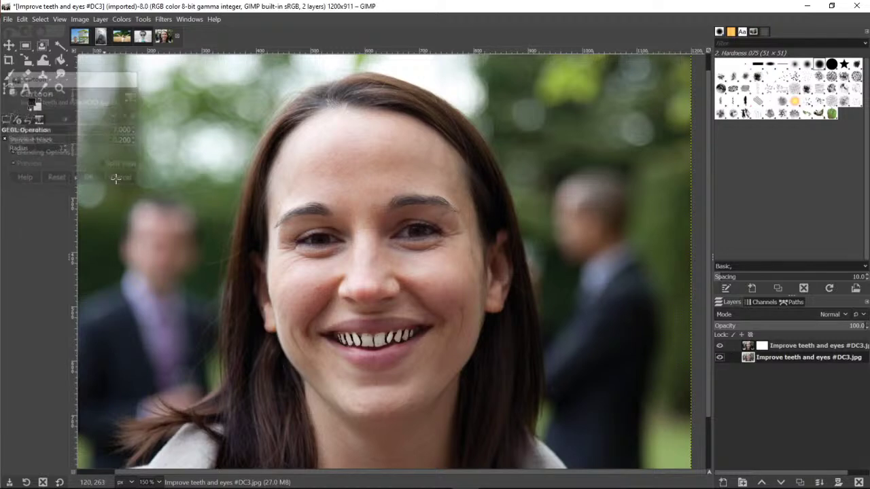
Hide and reshow the top layer to inspect the cartoon result, then open the Edit menu.
left_click(722, 343)
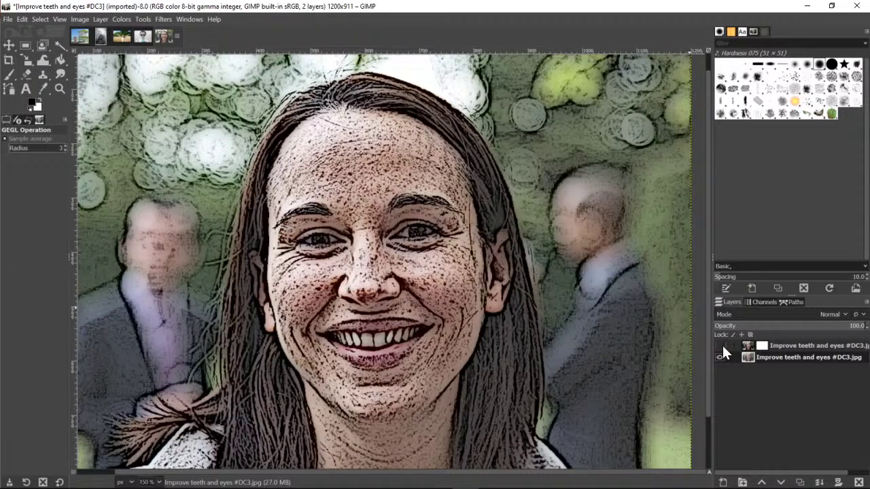
left_click(721, 345)
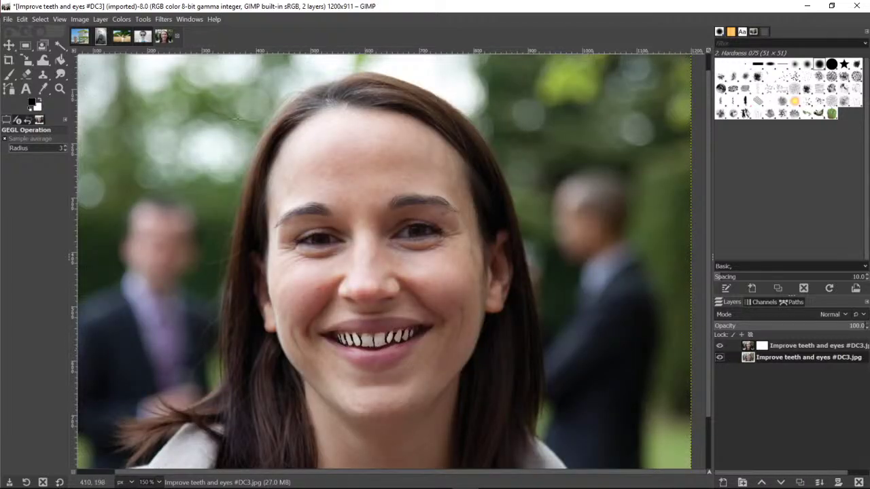
left_click(23, 19)
key("Escape")
left_click(25, 24)
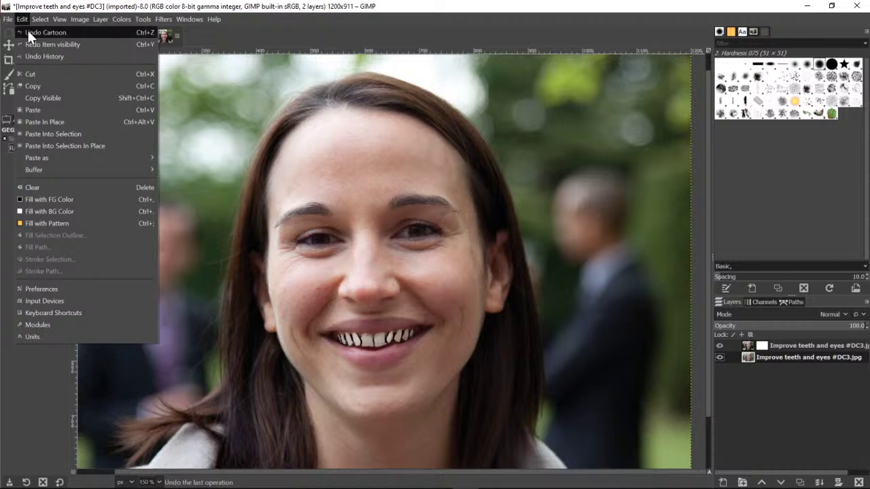
Undo the Cartoon filter and try shifting Color Balance toward red.
left_click(27, 30)
left_click(122, 19)
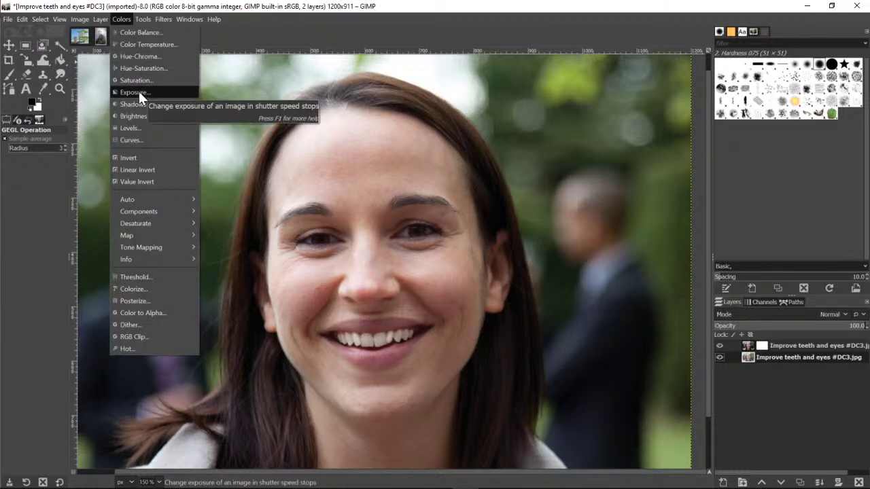
left_click(137, 34)
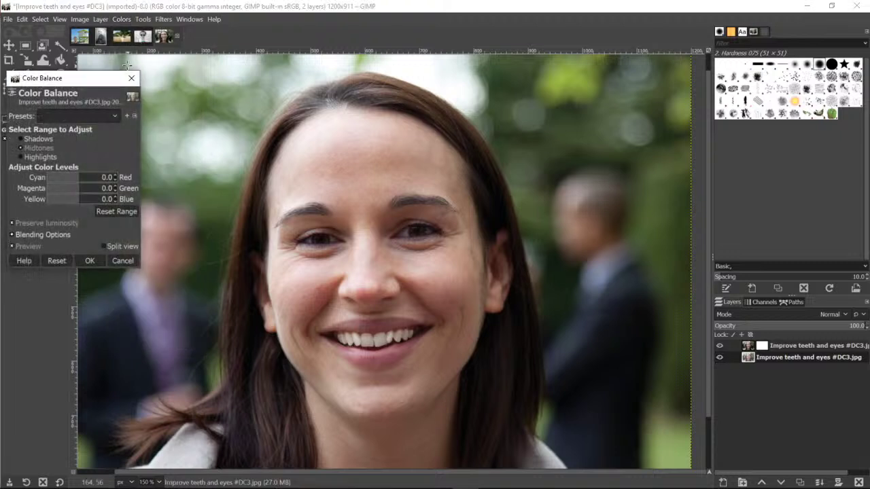
mouse_move(83, 178)
left_mouse_down()
mouse_move(95, 181)
mouse_move(60, 181)
mouse_move(103, 189)
mouse_move(62, 204)
mouse_move(108, 202)
mouse_move(90, 202)
mouse_move(90, 190)
mouse_move(52, 193)
mouse_move(95, 179)
mouse_move(63, 181)
mouse_move(85, 182)
left_mouse_up()
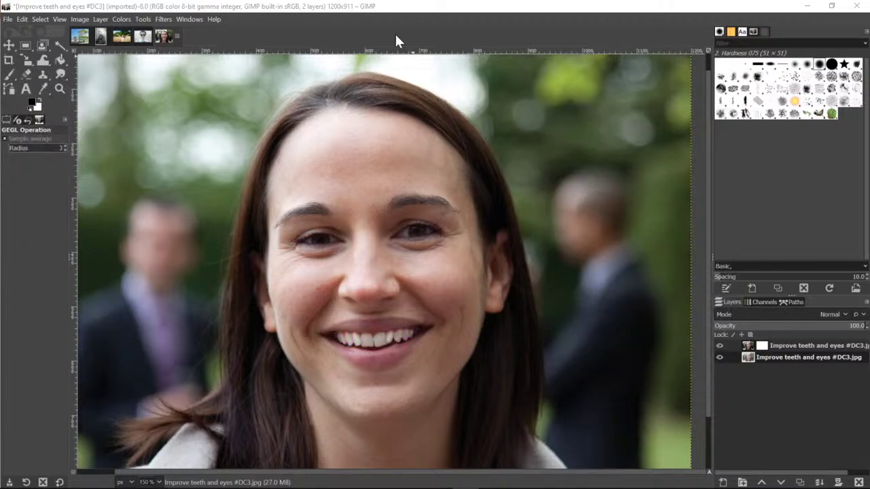
Bring up the Open Image dialog and cancel it.
left_click(8, 21)
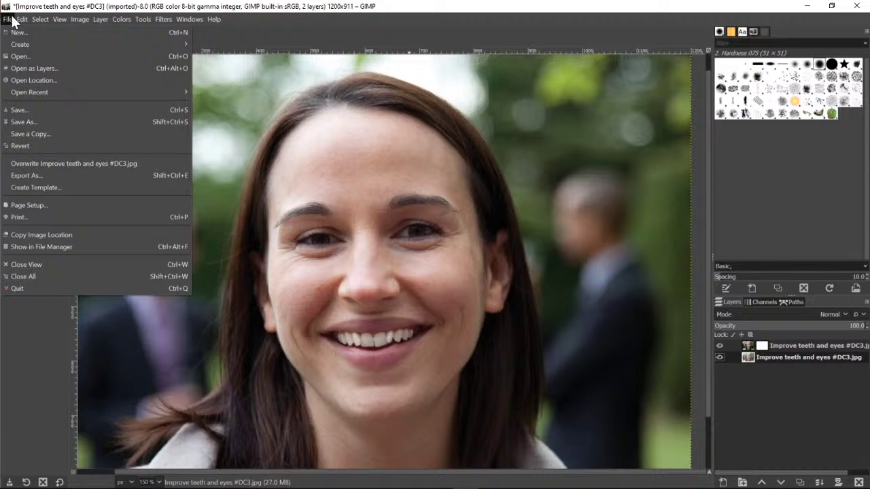
left_click(23, 57)
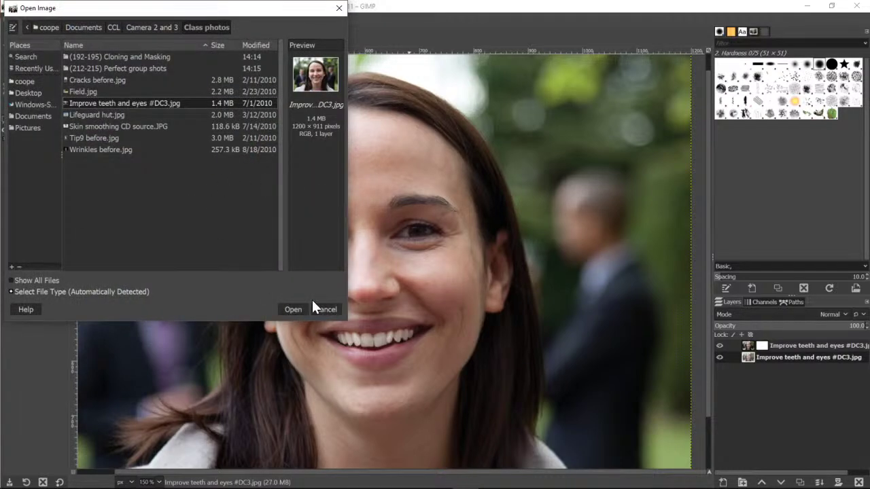
left_click(330, 309)
Minimize GIMP and scroll the deck down to slide 13, 'Removing Red-eye'.
left_click(808, 6)
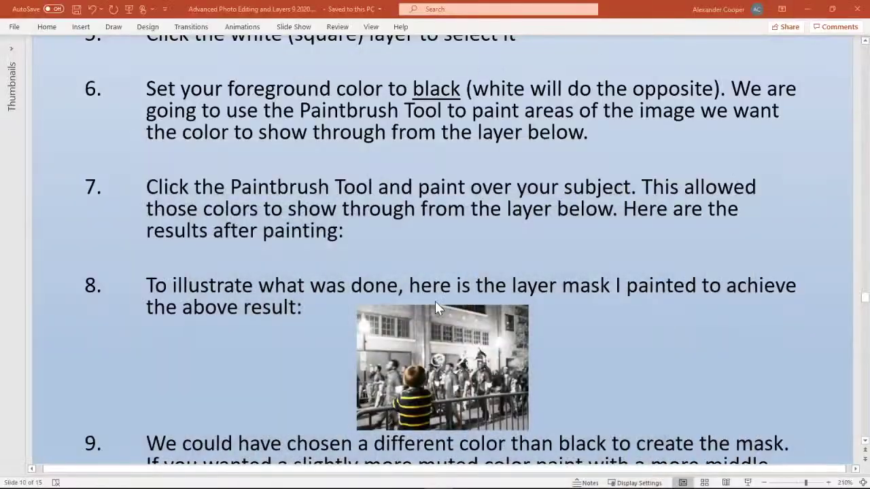
scroll(481, 279, "down", 10)
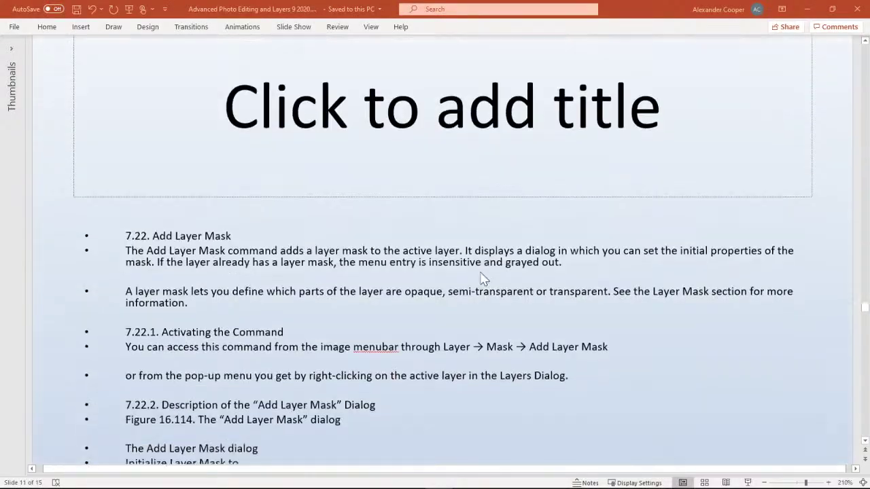
scroll(486, 276, "down", 15)
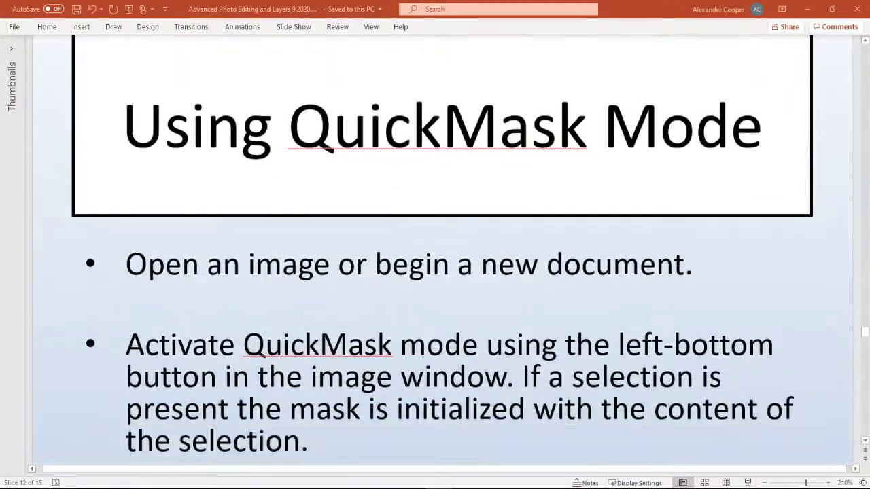
scroll(487, 271, "down", 10)
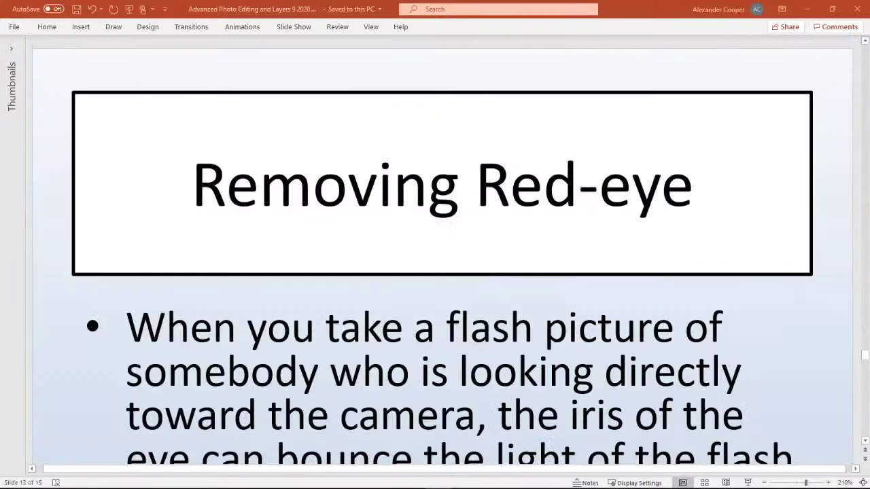
scroll(437, 253, "down", 10)
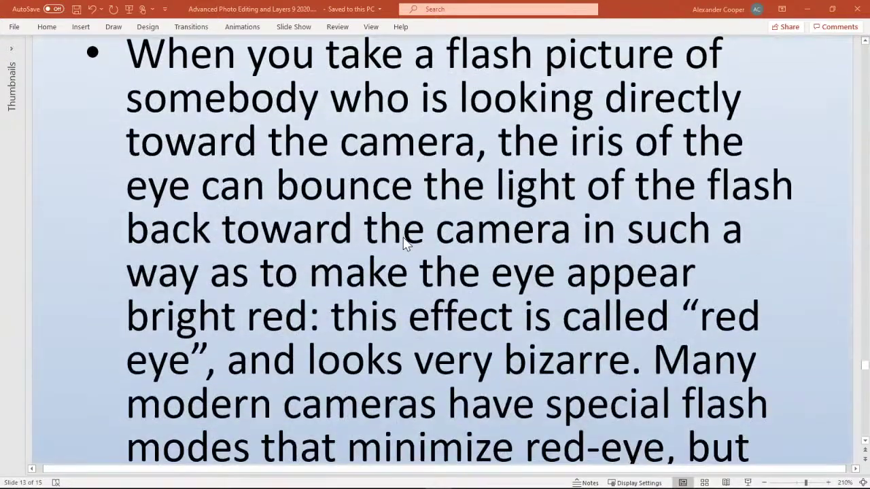
scroll(405, 243, "up", 5)
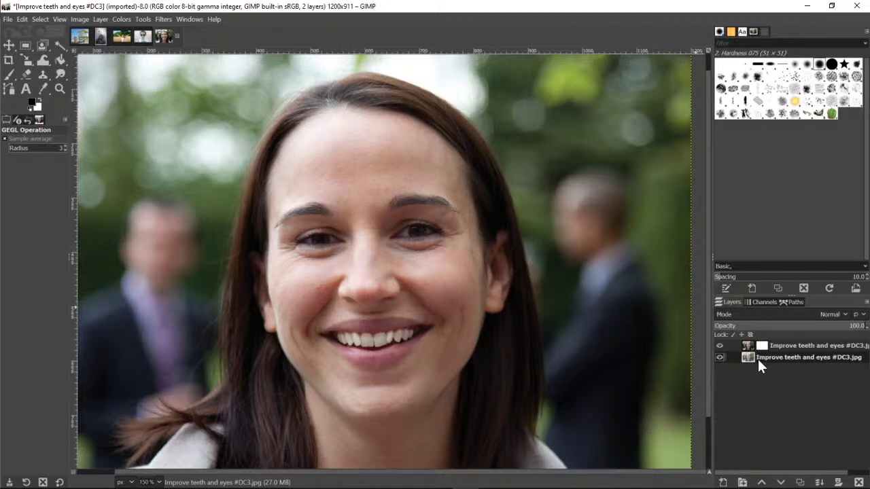
Switch to the Wrinkles before image, activate its Wrinkles before.jpg layer, and zoom the face to 200%.
left_click(734, 347)
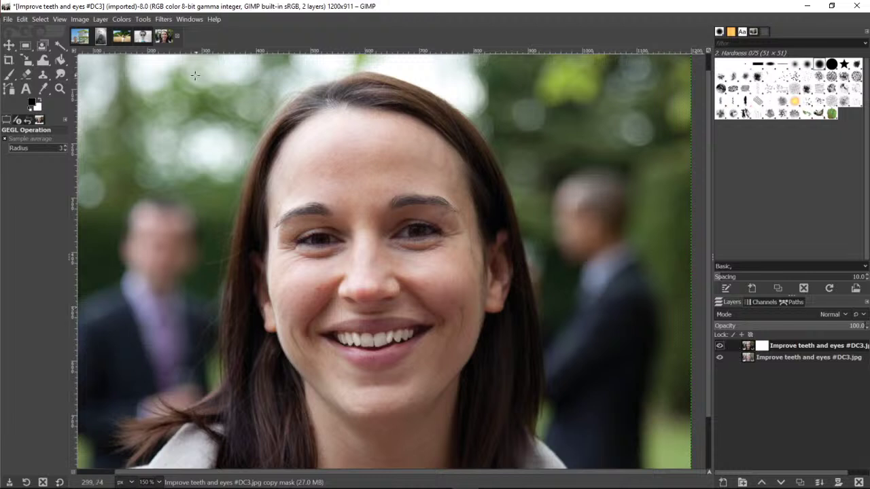
left_click(79, 40)
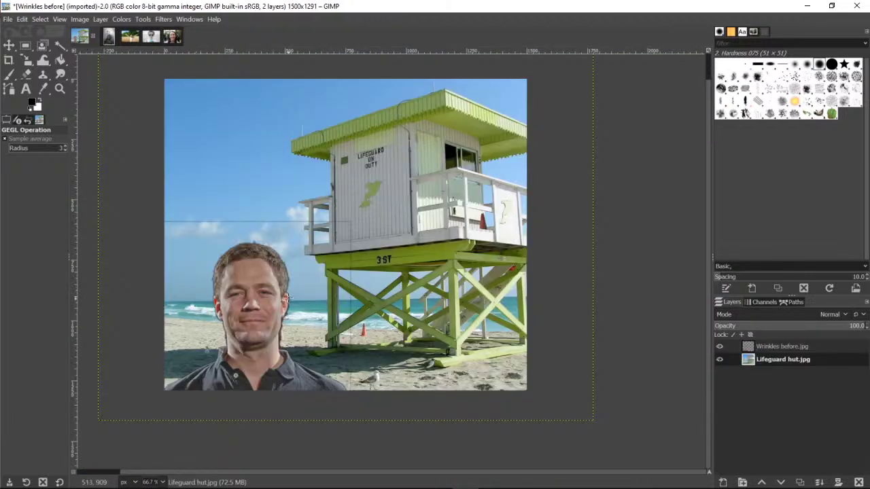
left_click(789, 347)
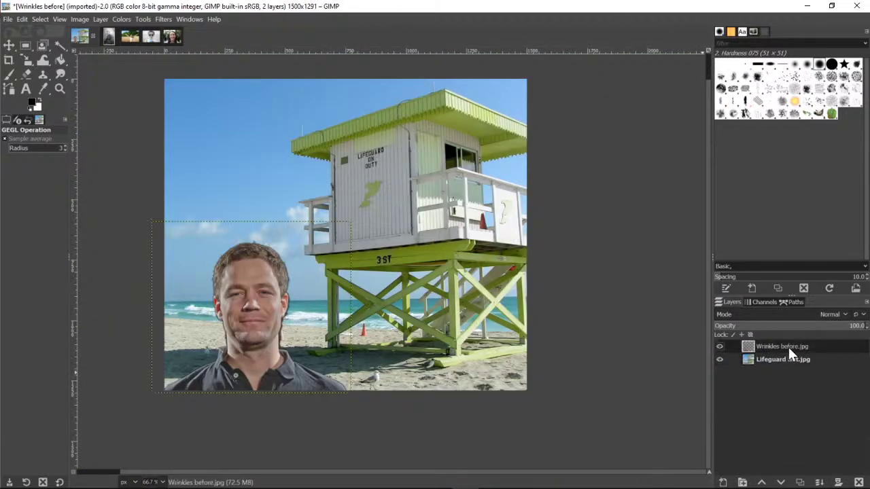
left_click(60, 89)
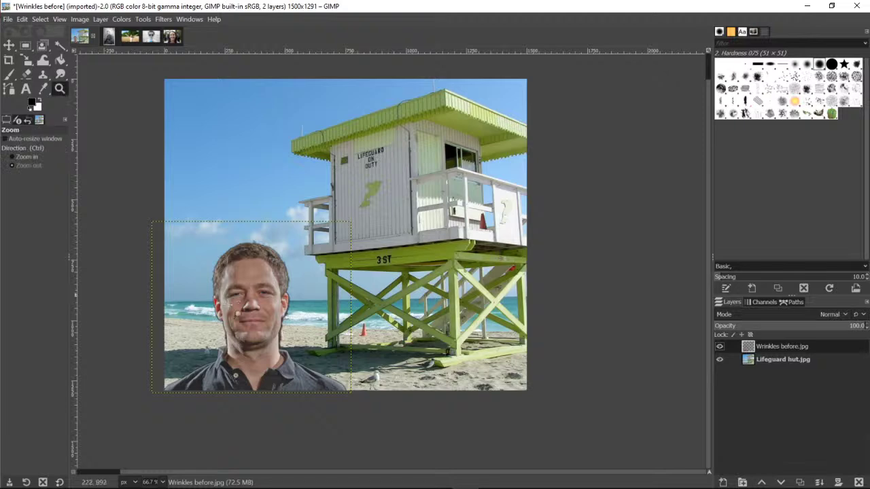
left_click(30, 156)
left_click(277, 291)
left_click(278, 291)
left_click(277, 291)
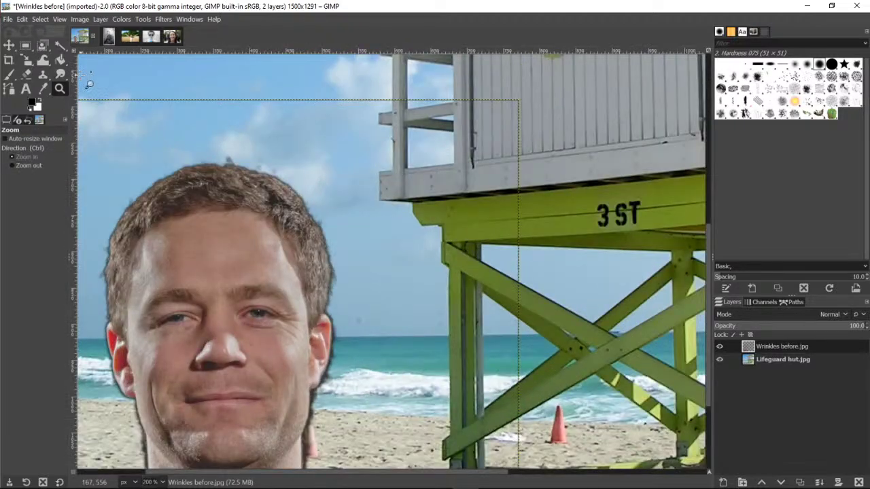
Fuzzy Select the man's right eye and Shift-add his other eye to the selection.
left_click(59, 45)
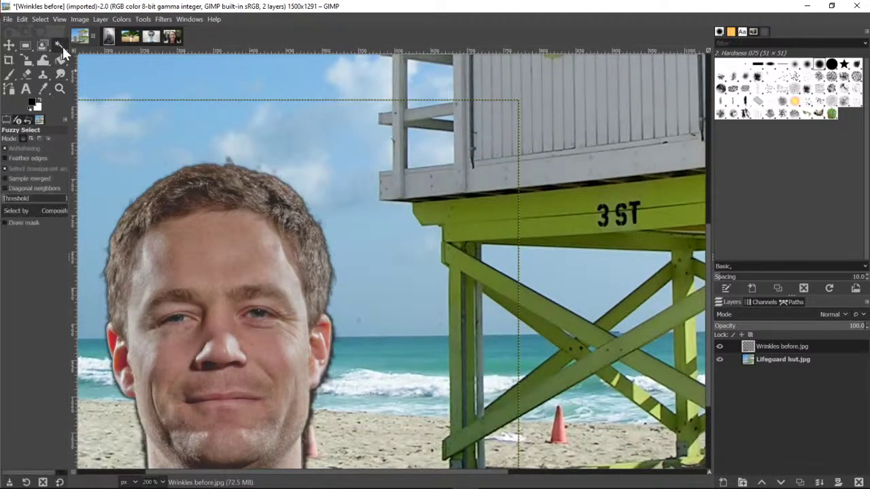
left_click(265, 314)
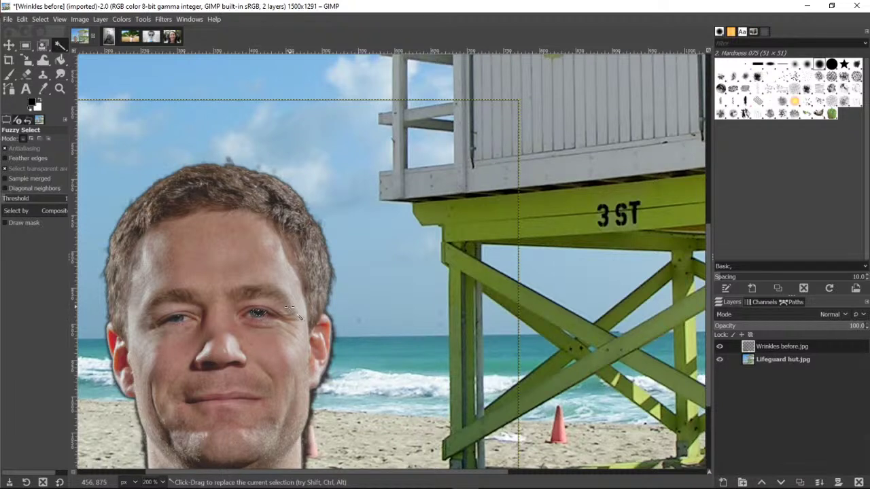
key("shift")
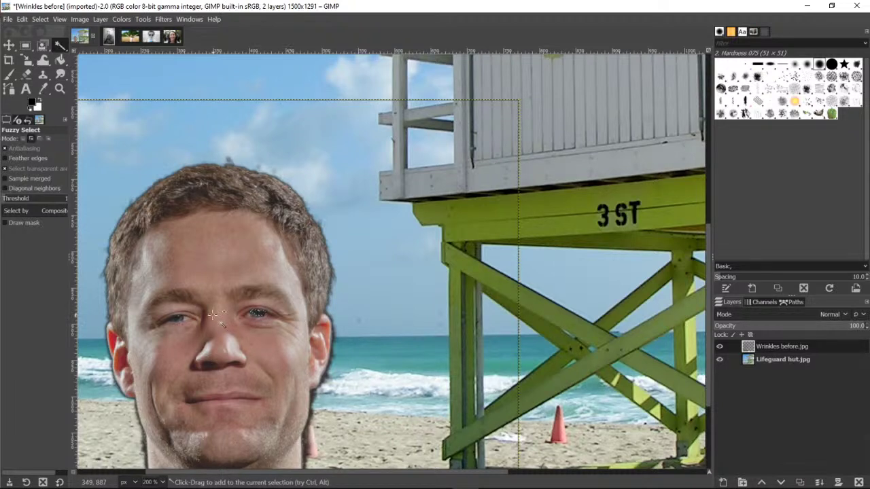
left_click(176, 318, "shift")
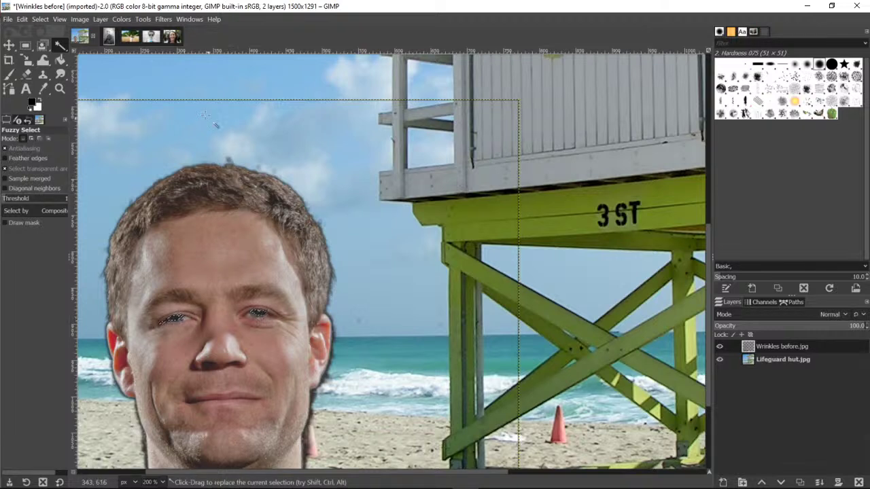
left_click(124, 19)
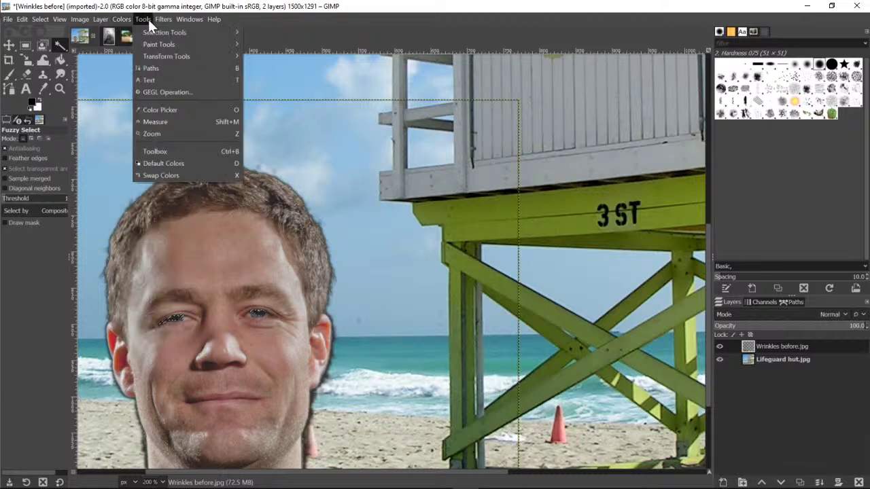
mouse_move(157, 19)
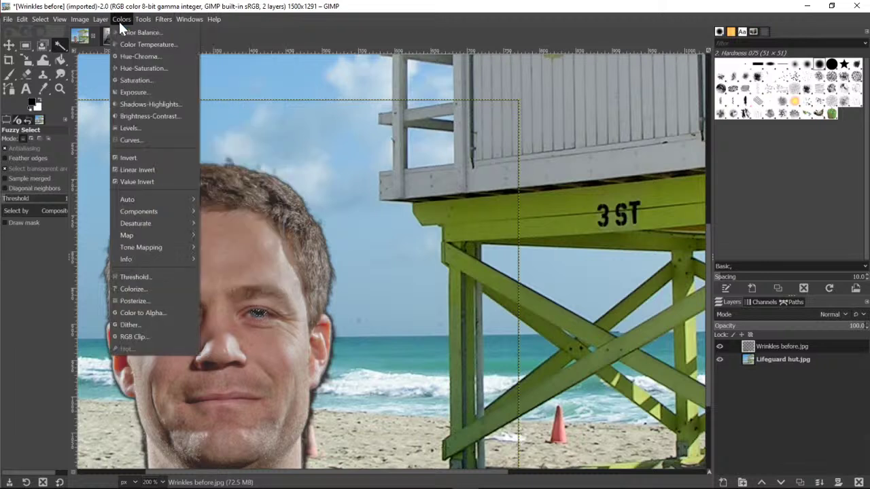
Hide GIMP and scroll slide 13 to show the full red-eye bullet, down to 'such as green.'.
mouse_move(99, 23)
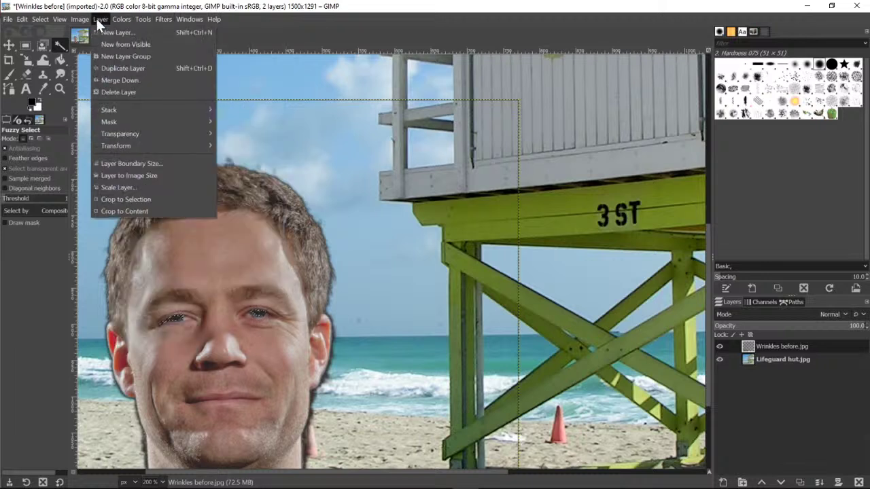
left_click(806, 10)
left_click(806, 6)
scroll(317, 320, "down", 5)
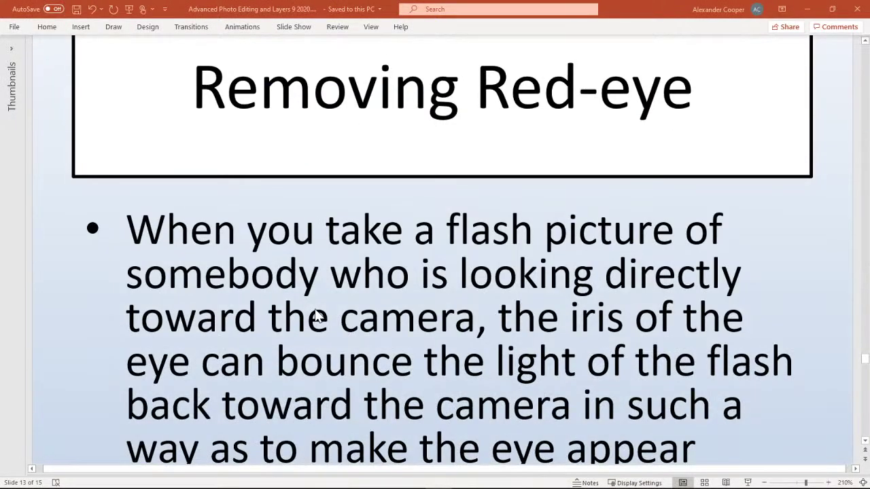
scroll(315, 309, "down", 7)
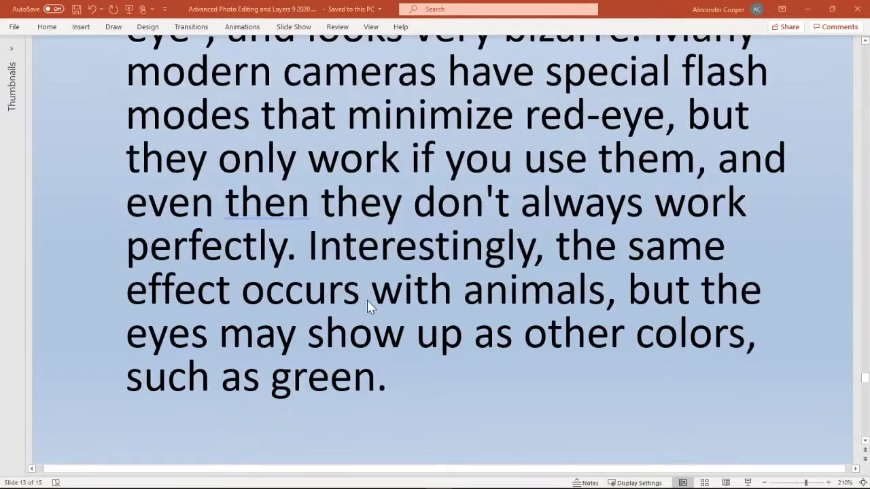
scroll(367, 302, "down", 1)
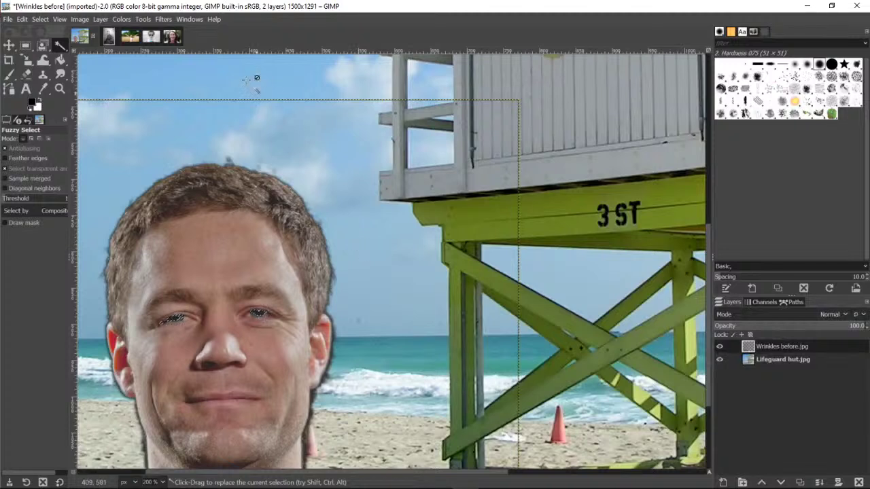
Apply Filters > Enhance > Red Eye Removal to the selected eyes with a raised Threshold.
left_click(123, 19)
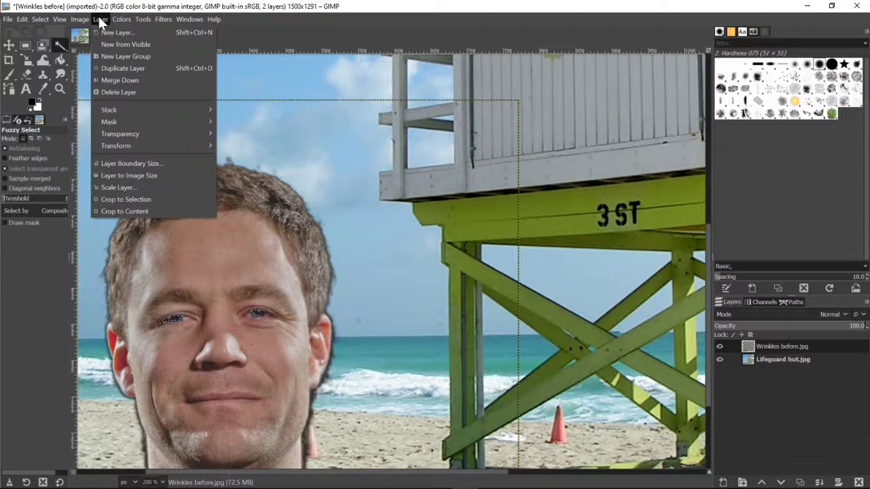
mouse_move(82, 21)
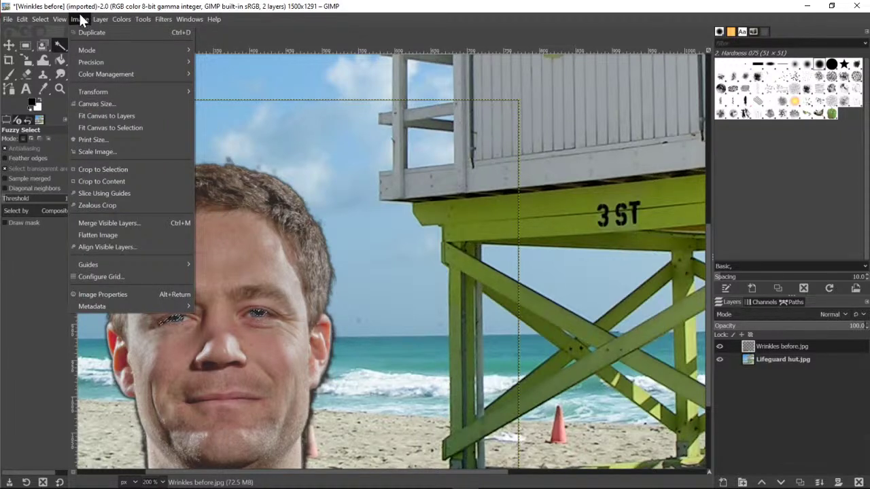
mouse_move(56, 19)
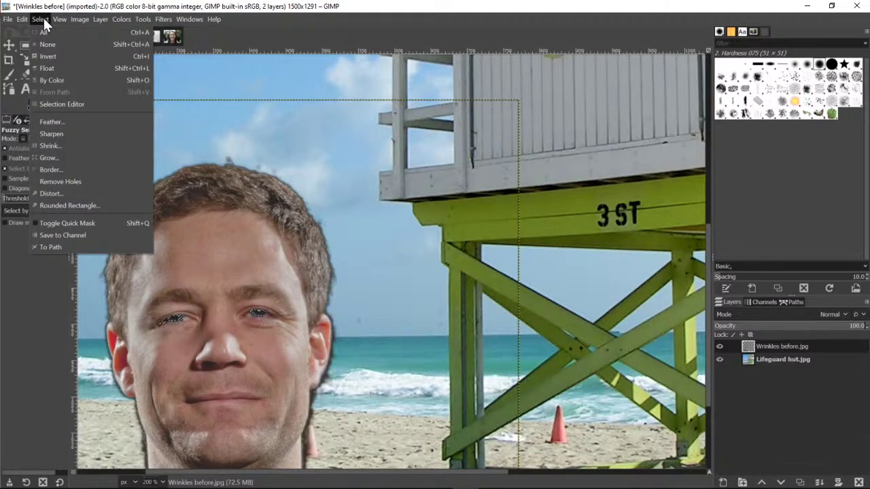
mouse_move(147, 22)
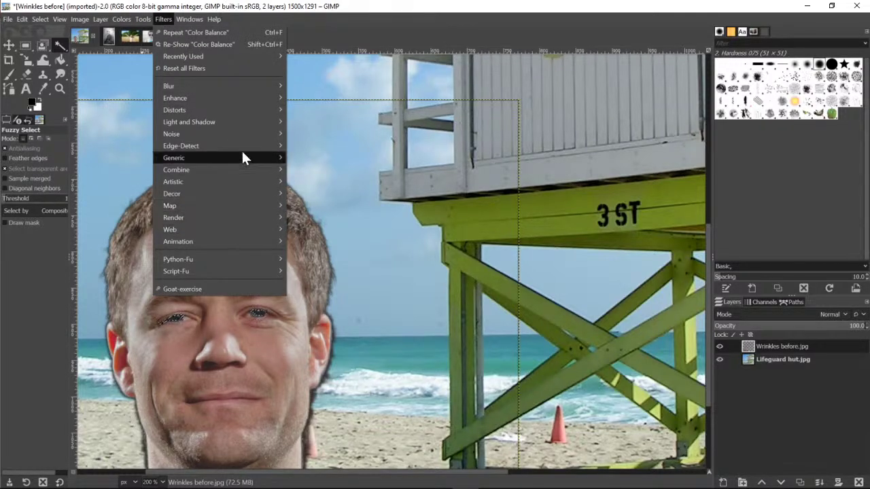
mouse_move(248, 98)
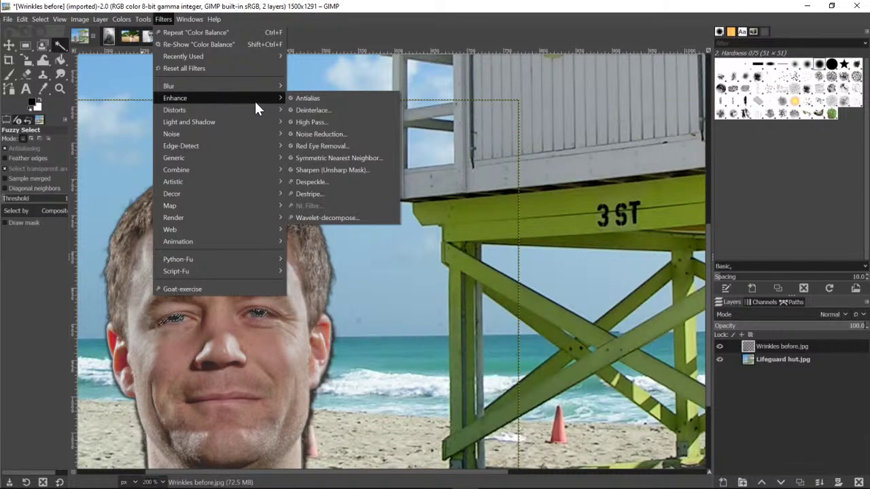
left_click(346, 147)
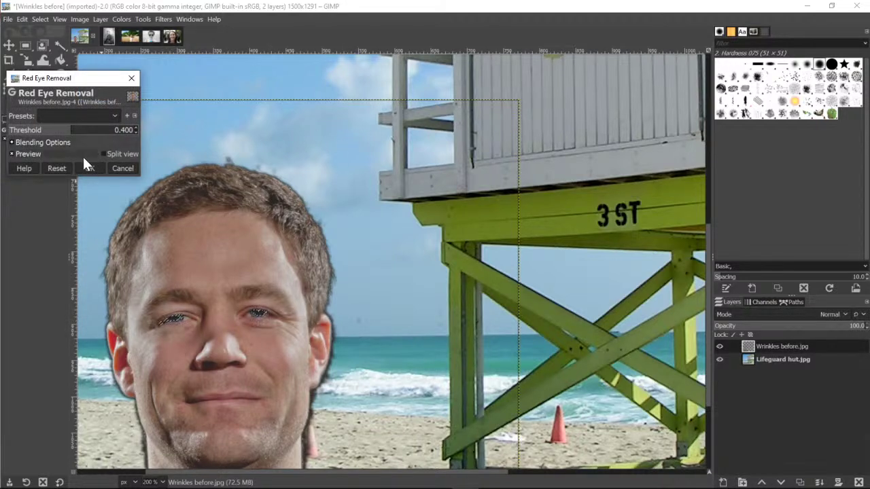
left_click(82, 135)
left_click_drag(82, 135, 113, 136)
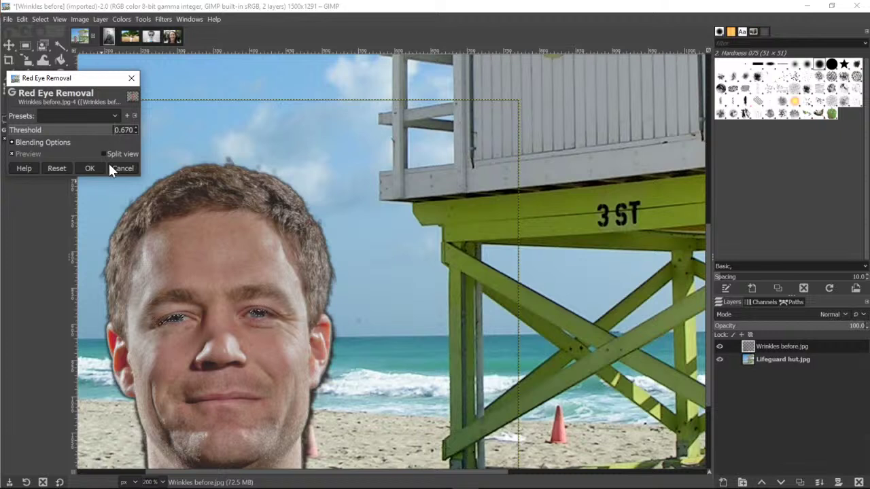
left_click(97, 169)
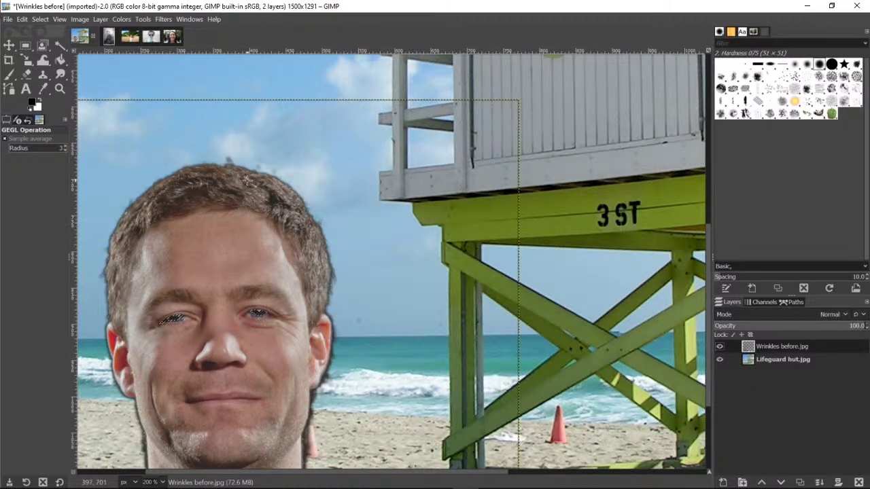
Switch back to the woman's portrait image and minimize GIMP.
left_click(212, 93)
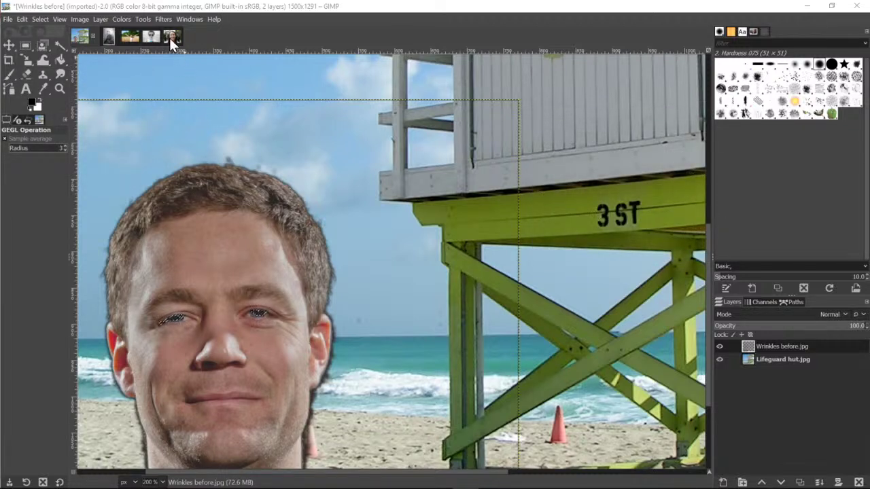
left_click(172, 36)
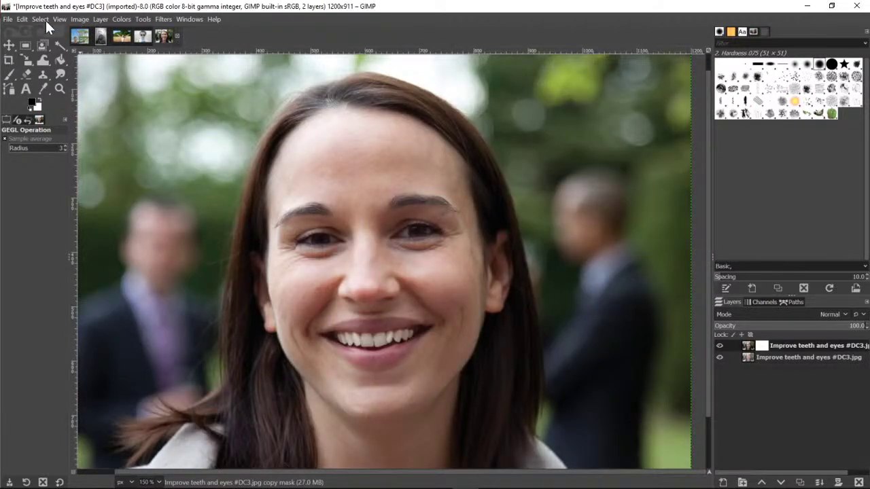
left_click(806, 7)
Scroll slide 14, 'Save Image', to show its File -> Save and File -> Export As notes.
scroll(384, 256, "down", 5)
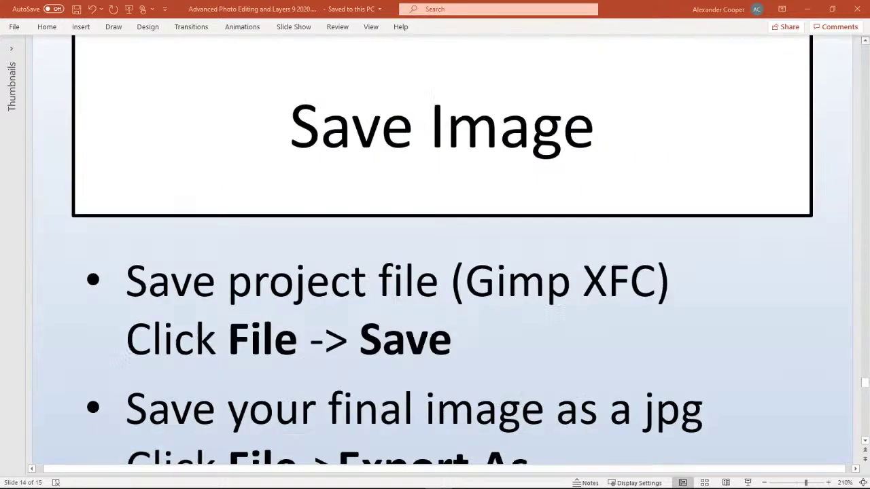
scroll(476, 245, "down", 1)
scroll(523, 241, "up", 1)
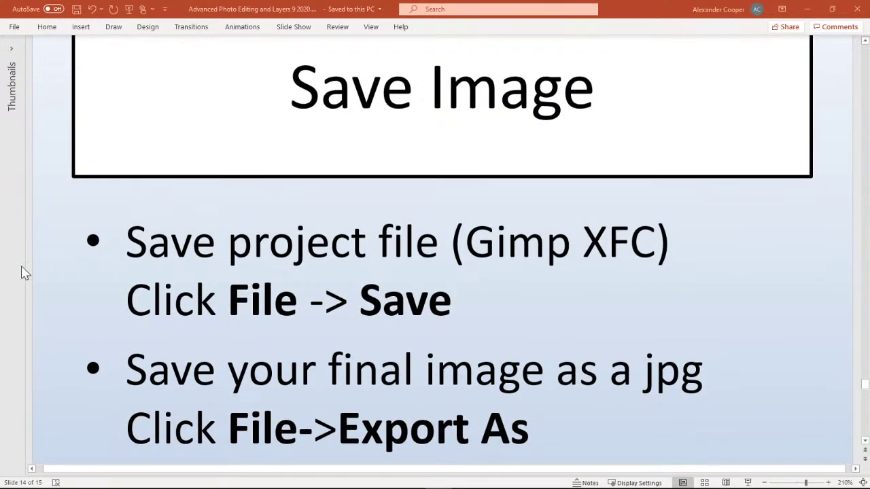
scroll(740, 272, "down", 8)
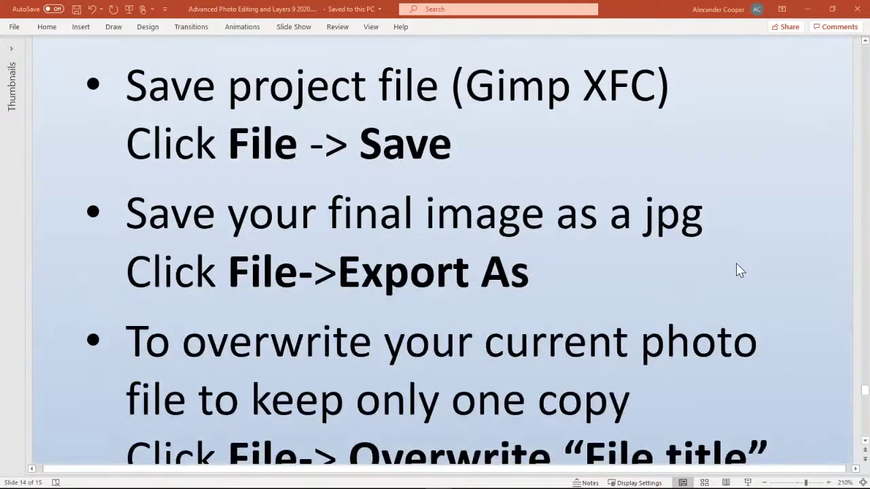
scroll(739, 266, "up", 3)
scroll(739, 266, "up", 9)
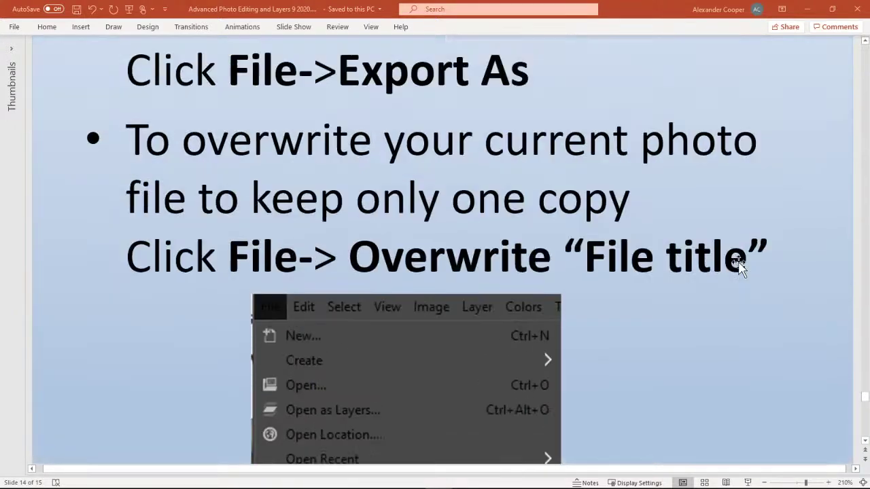
scroll(740, 266, "down", 1)
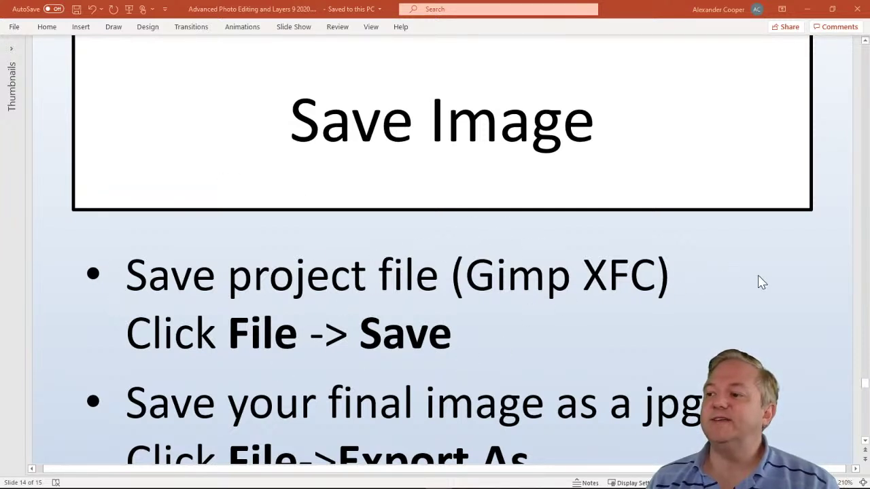
Scroll back from slide 14 through slide 13 to slide 12, 'Using QuickMask Mode'.
scroll(766, 268, "down", 5)
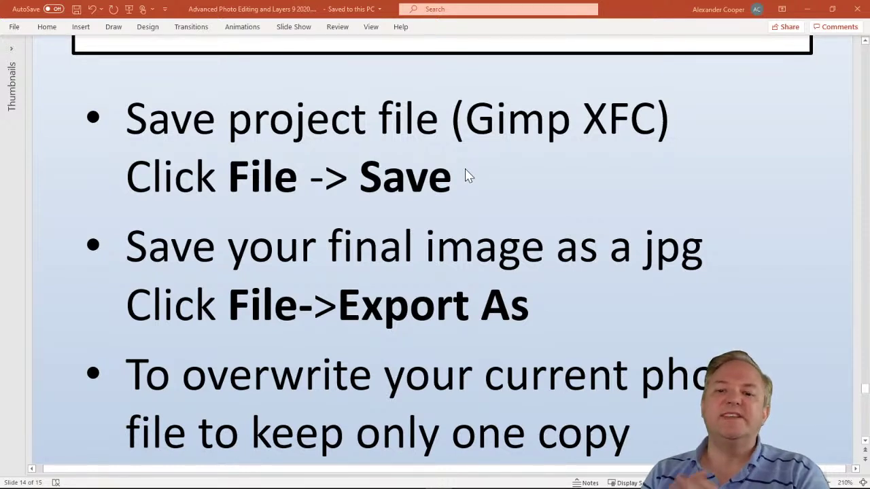
scroll(474, 201, "down", 1)
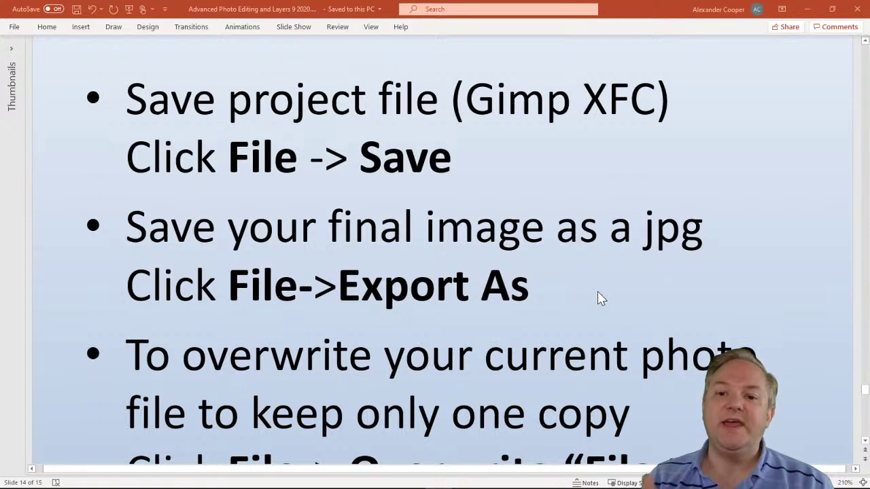
scroll(593, 286, "down", 5)
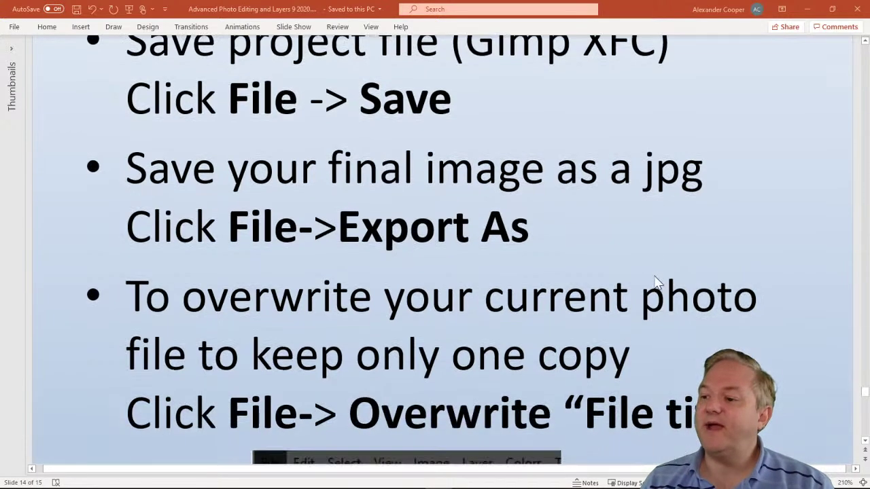
scroll(638, 259, "down", 1)
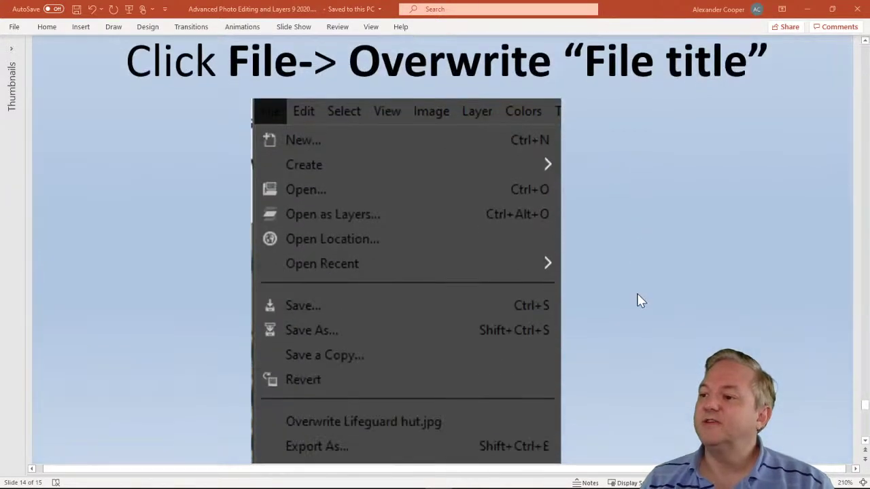
scroll(636, 293, "up", 6)
scroll(638, 295, "up", 12)
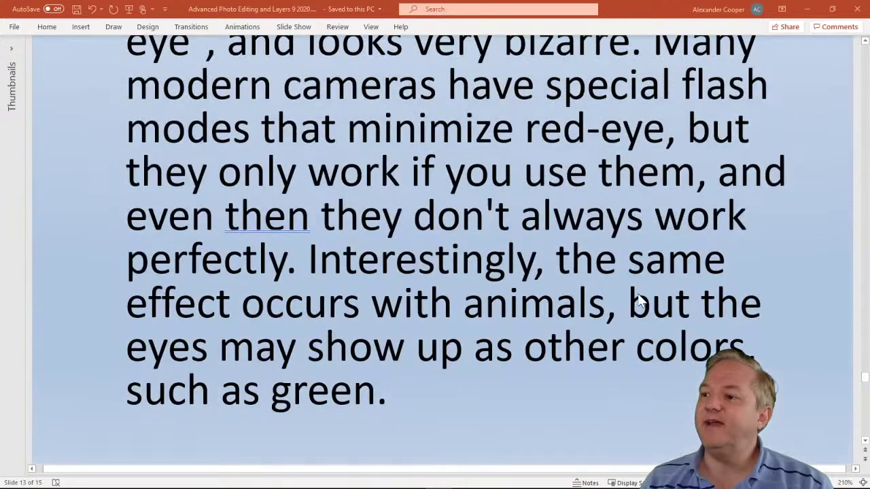
scroll(639, 299, "up", 10)
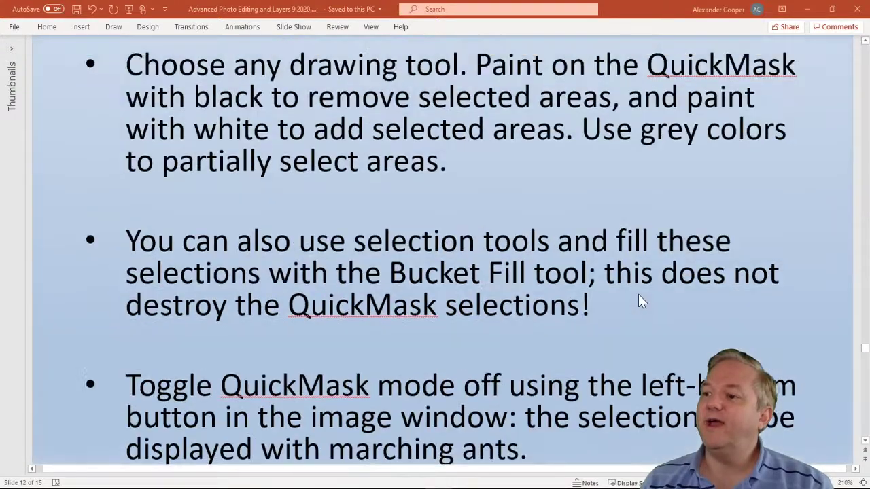
scroll(643, 300, "down", 1)
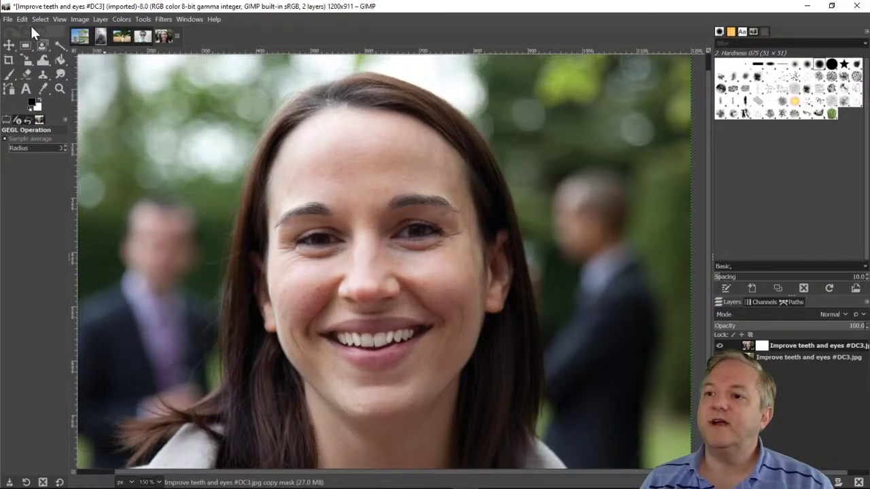
Bring up GIMP's Open Image dialog from the File menu.
left_click(9, 19)
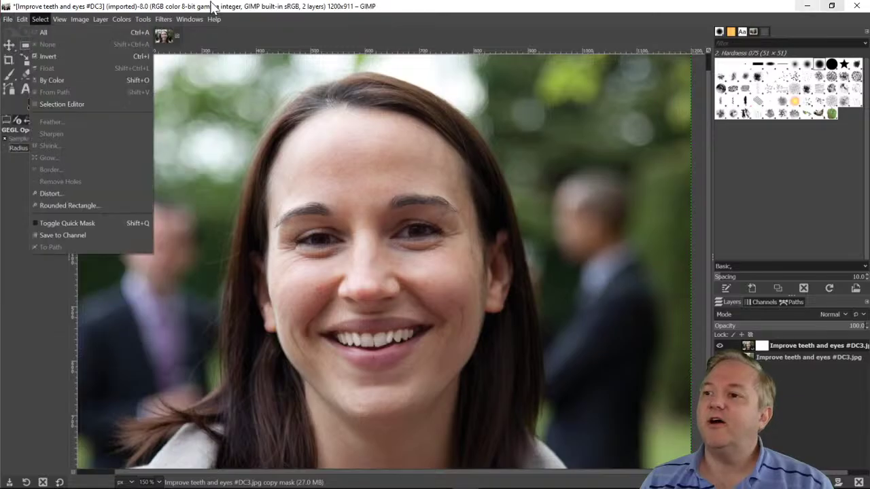
left_click(228, 5)
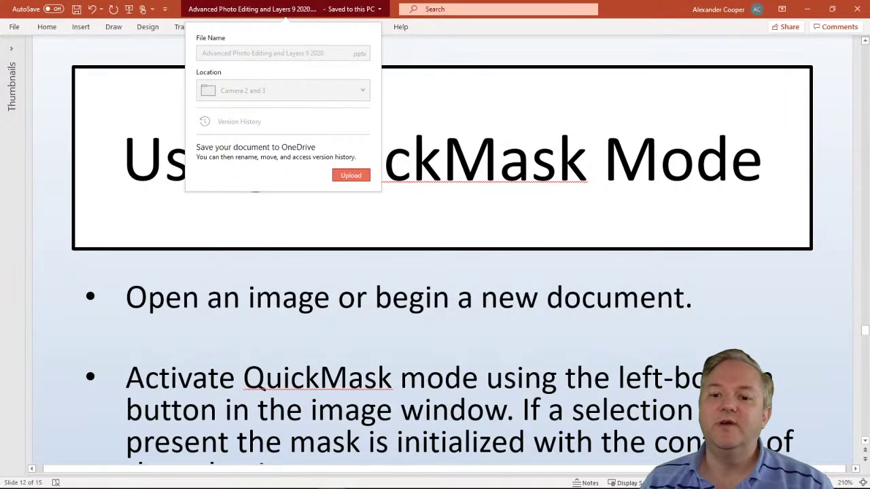
key("Escape")
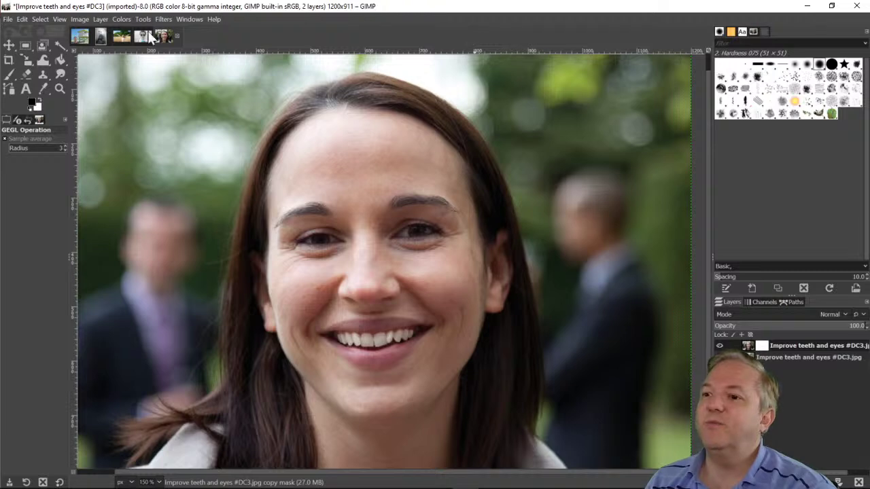
left_click(7, 19)
left_click(16, 57)
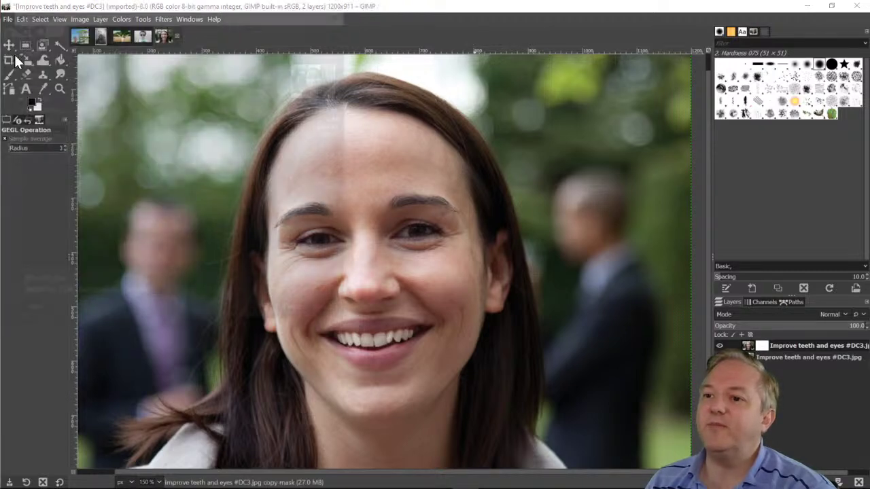
Preview the Class photos files, then open Field.jpg.
left_click(130, 80)
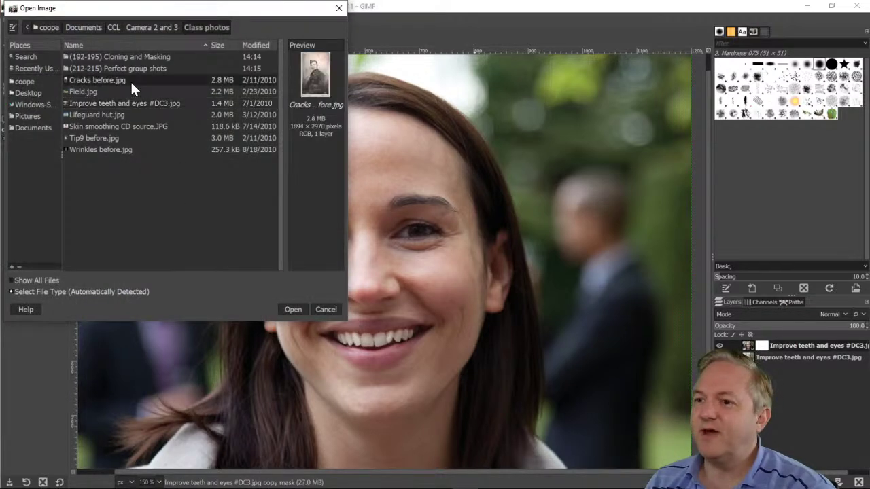
left_click(126, 91)
left_click(122, 105)
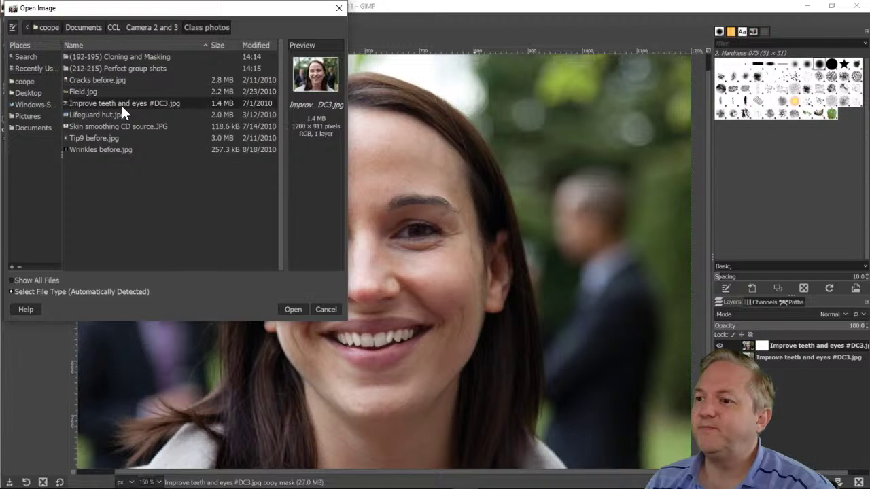
left_click(122, 113)
left_click(123, 126)
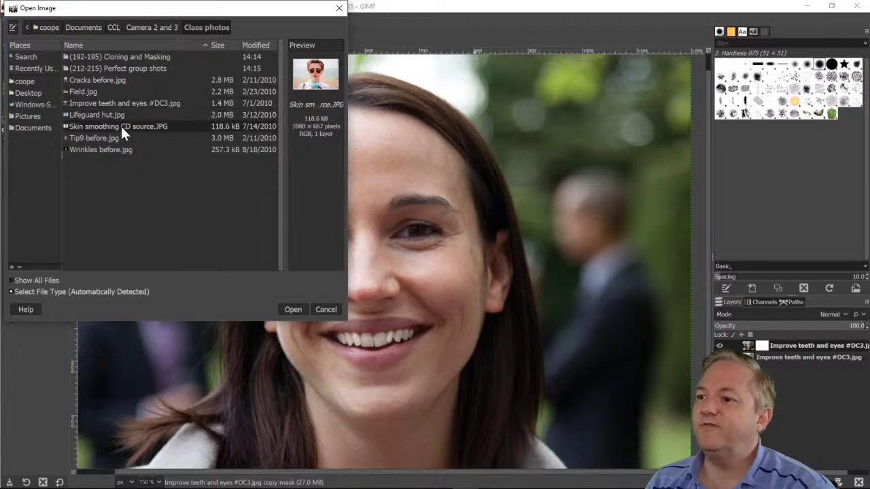
left_click(119, 138)
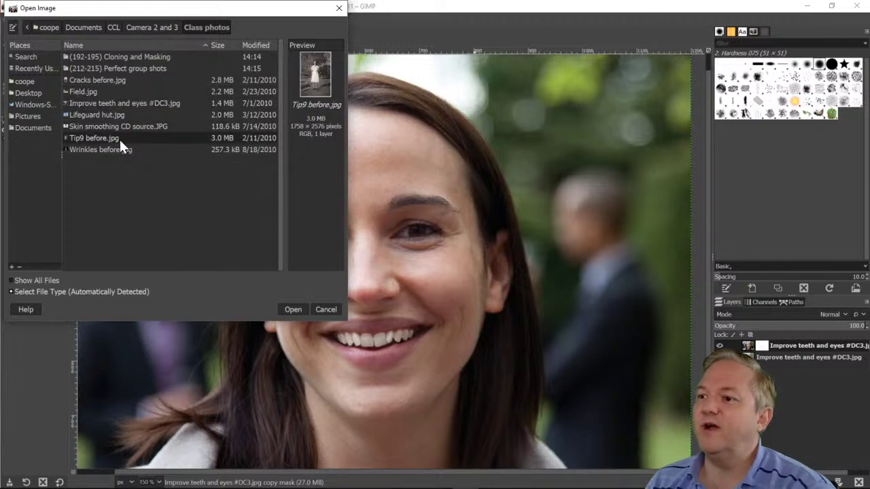
left_click(116, 103)
left_click(110, 91)
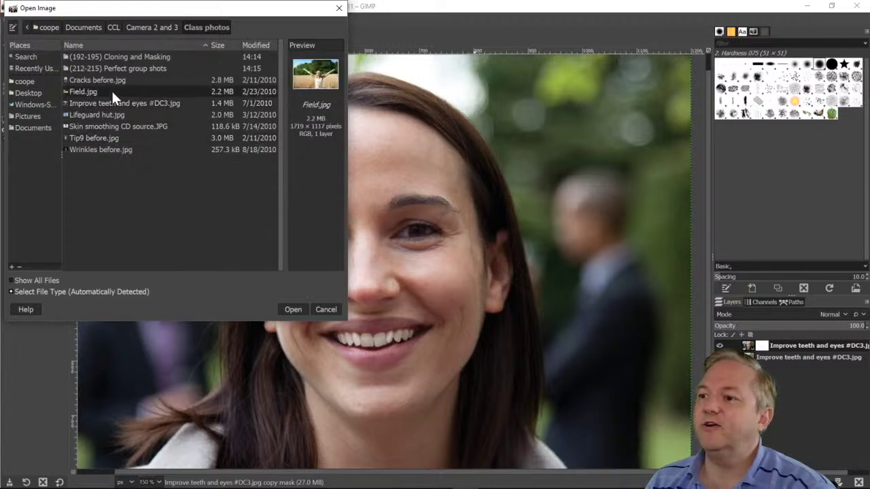
left_click(287, 311)
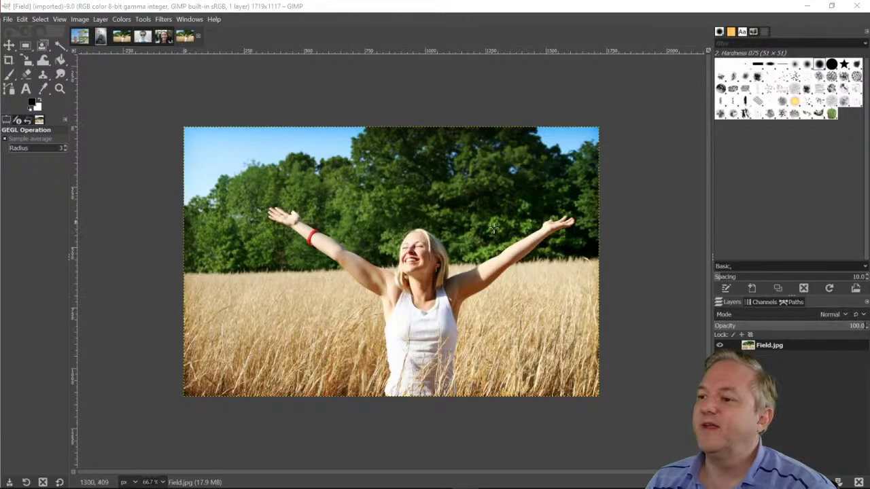
Zoom the photo to 100% and duplicate the Field.jpg layer.
left_click(61, 90)
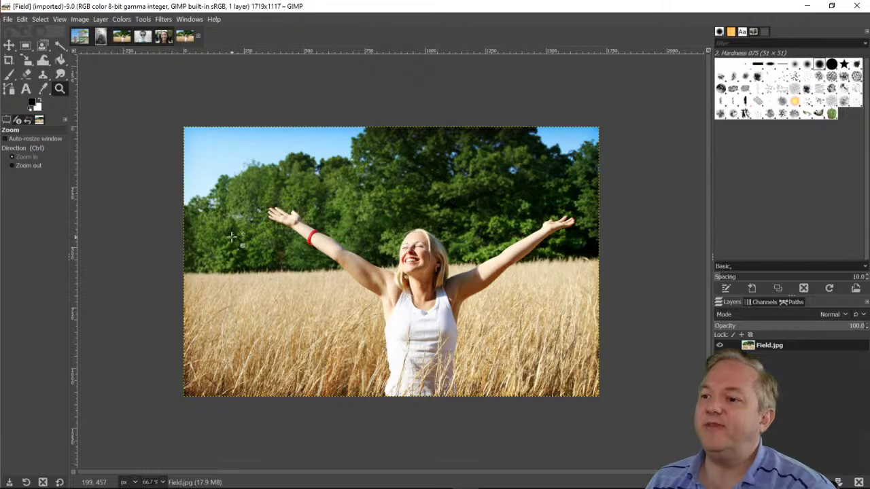
left_click(403, 273)
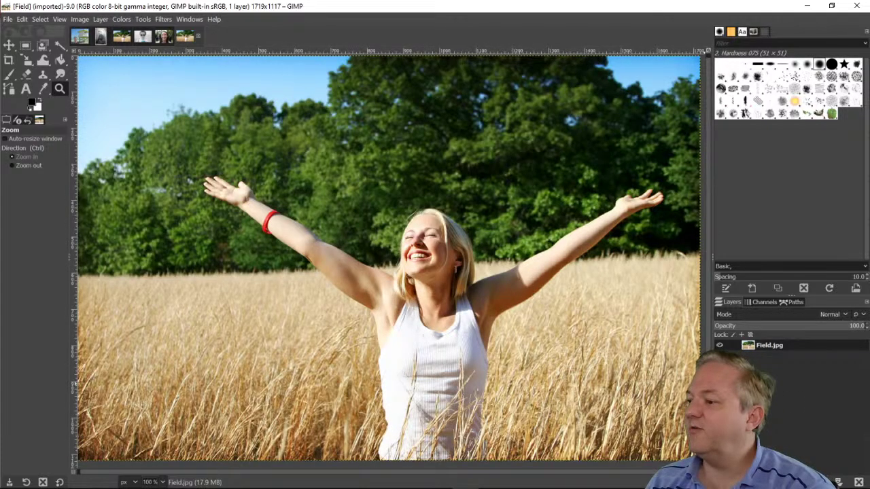
left_click(815, 476)
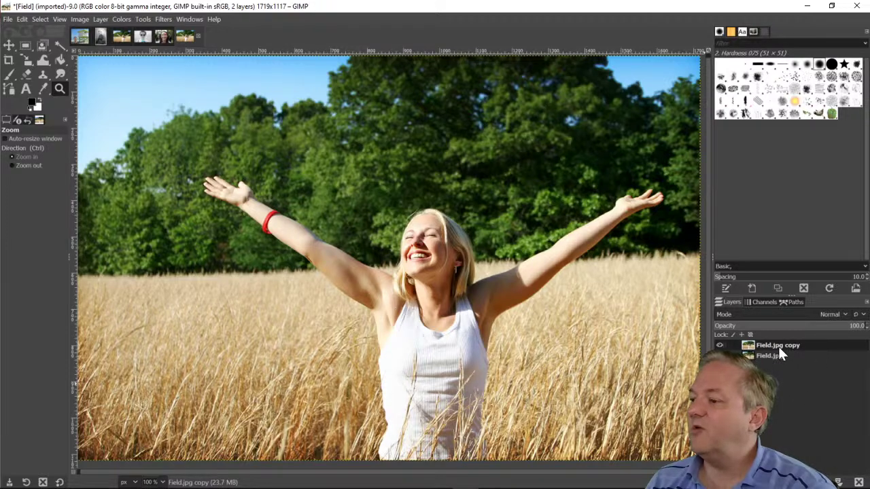
Give the copy a white, fully opaque layer mask and make the original Field.jpg layer active.
left_click(839, 483)
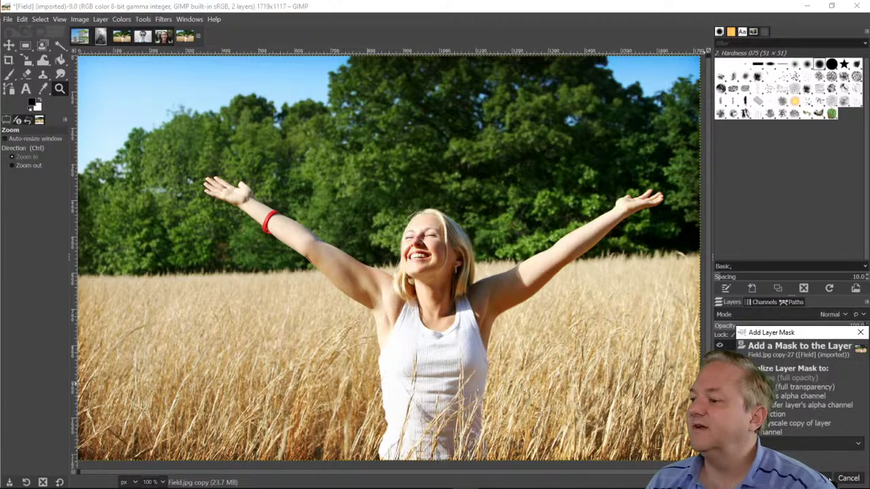
key("Return")
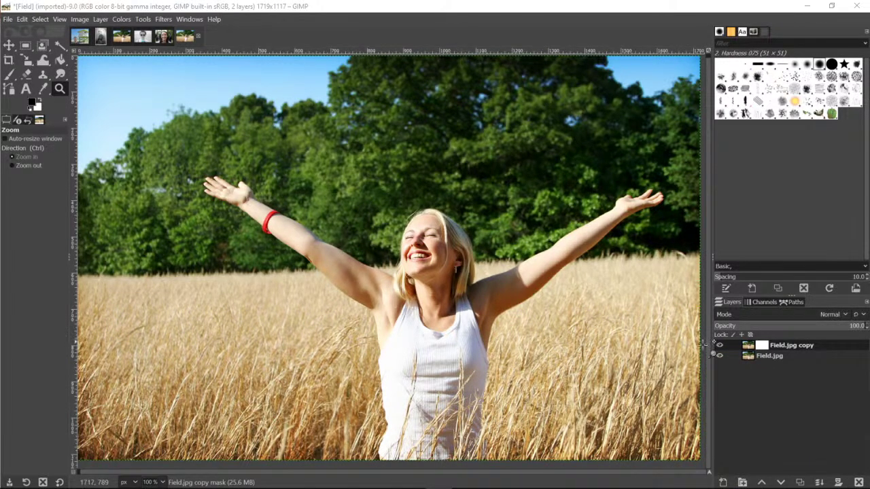
left_click(779, 355)
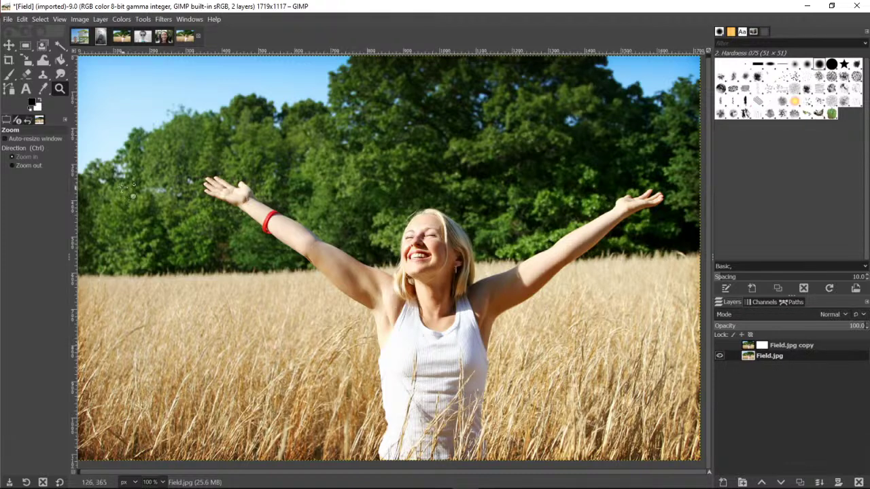
Try the Focus Blur filter's blur shapes, then cancel it.
left_click(164, 19)
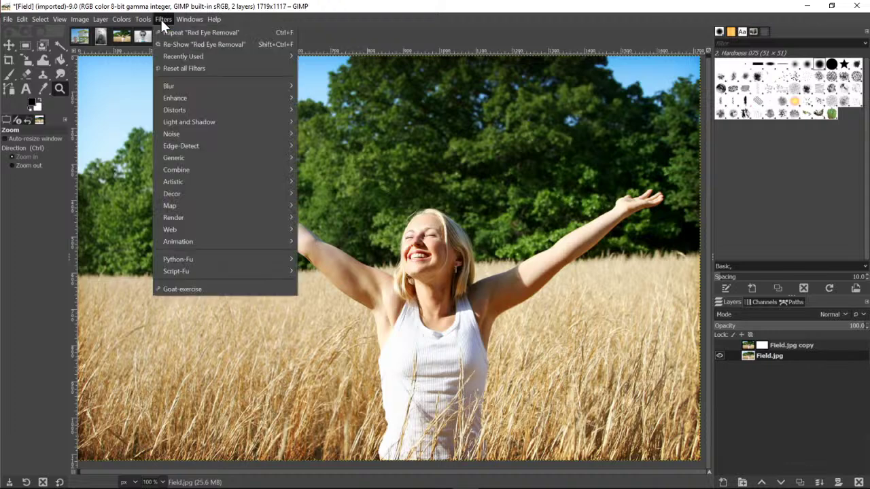
mouse_move(210, 86)
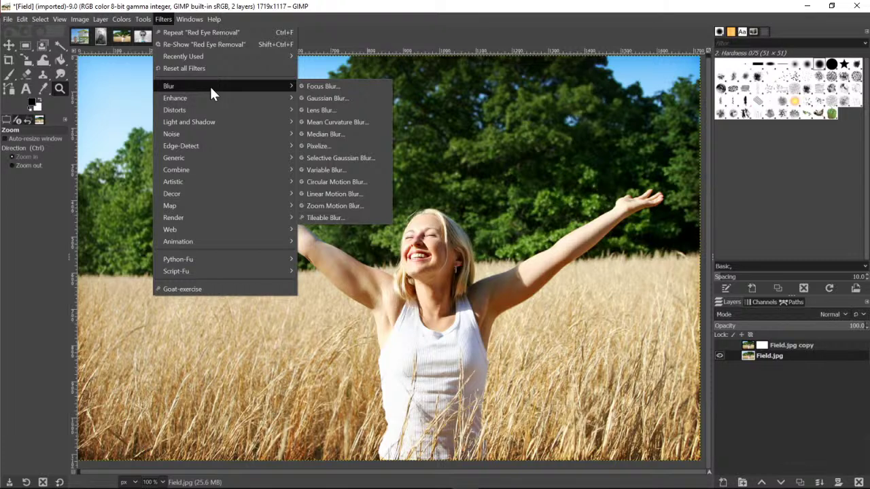
left_click(356, 89)
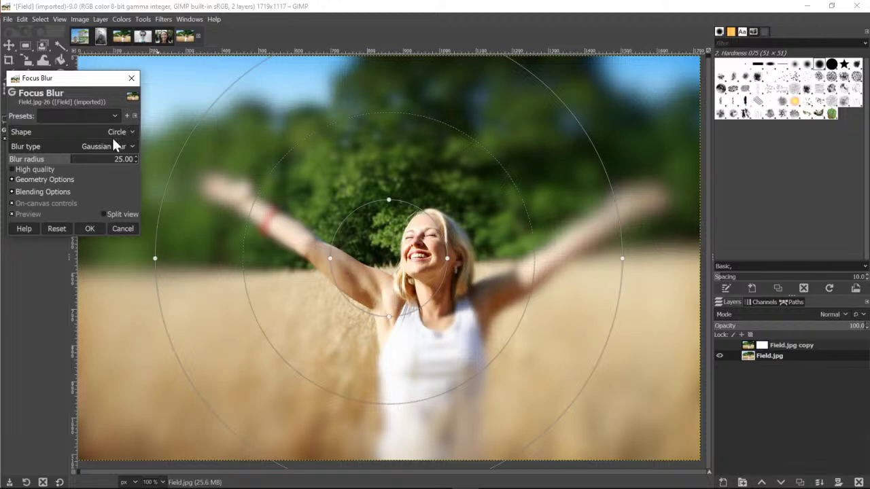
left_click(132, 134)
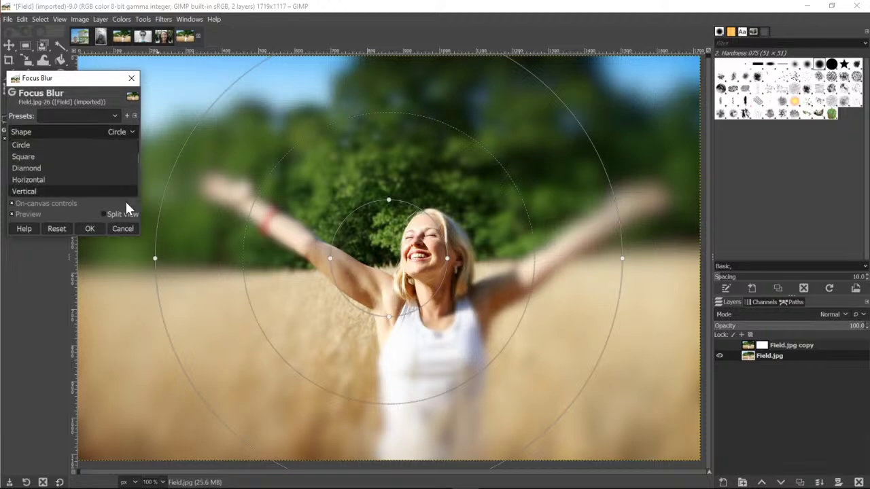
left_click(129, 226)
left_click(129, 227)
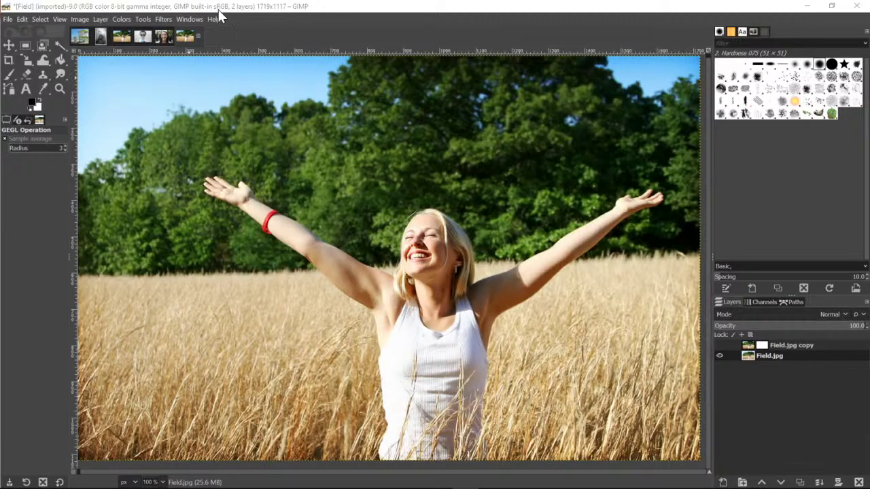
Apply a Gaussian Blur to Field.jpg, then undo it.
left_click(165, 19)
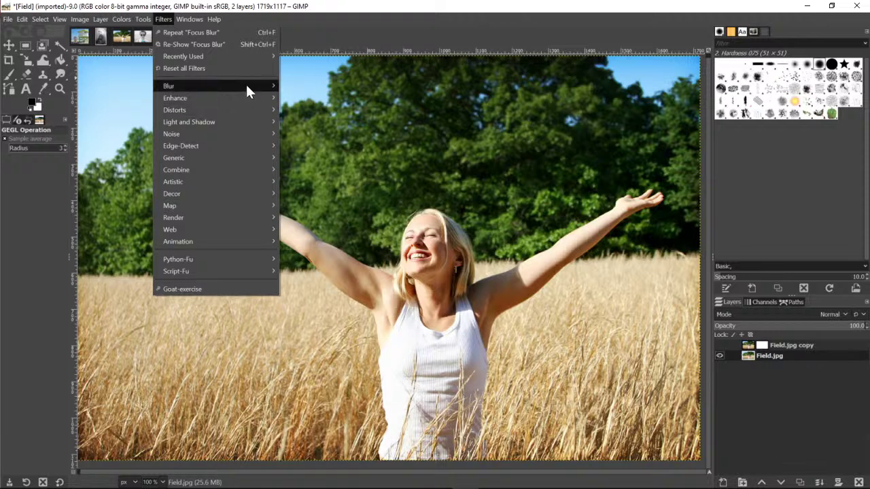
mouse_move(247, 87)
left_click(336, 97)
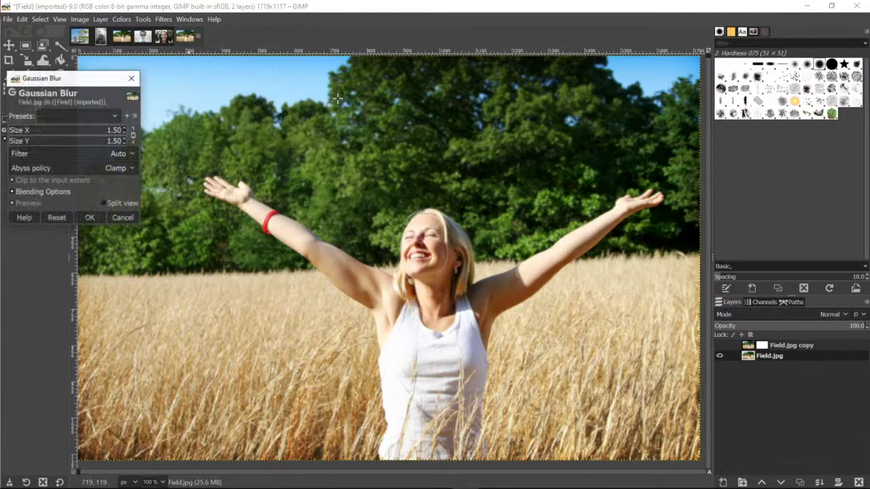
left_click(83, 215)
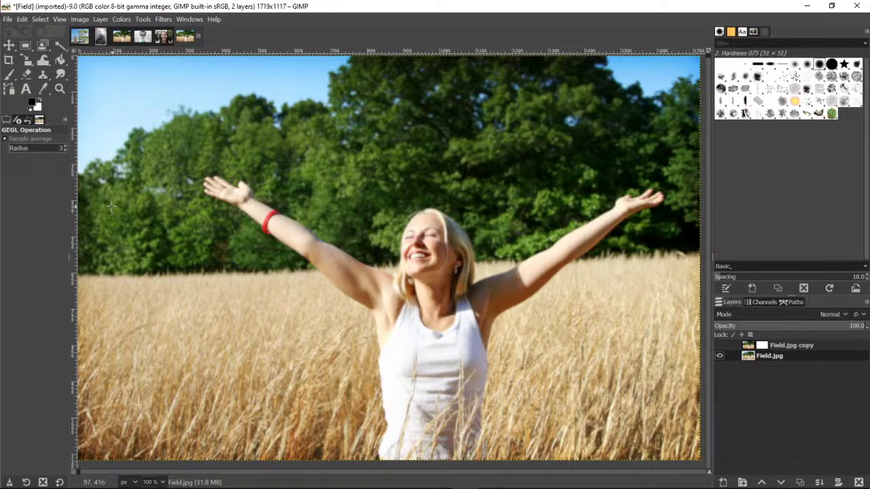
left_click(23, 19)
left_click(24, 29)
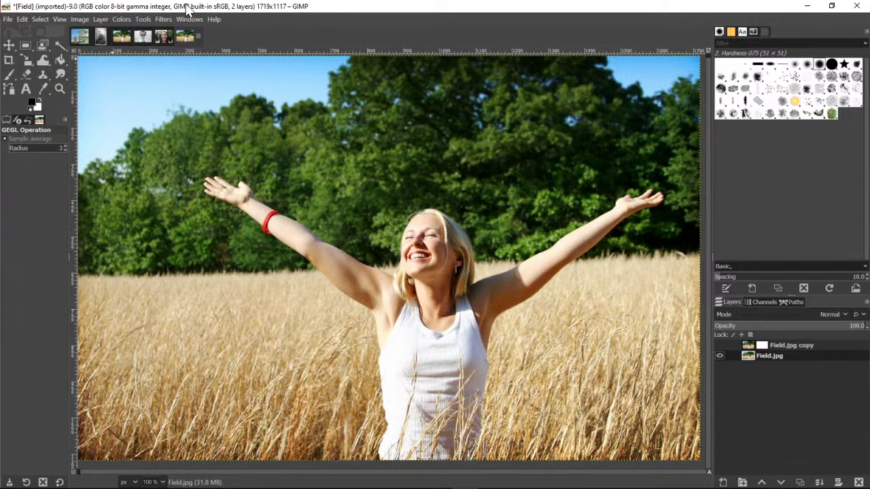
Apply a Lens Blur at radius 10.00 to Field.jpg and show the sharp copy layer again.
left_click(163, 19)
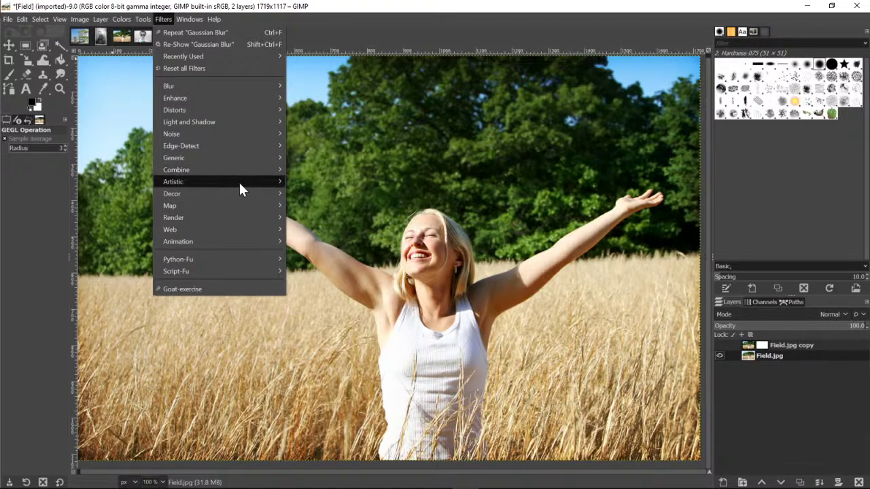
mouse_move(239, 181)
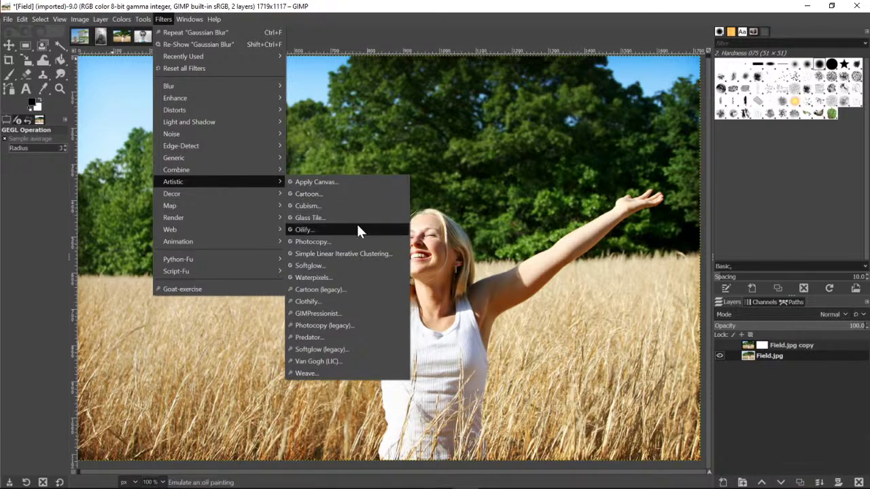
mouse_move(225, 86)
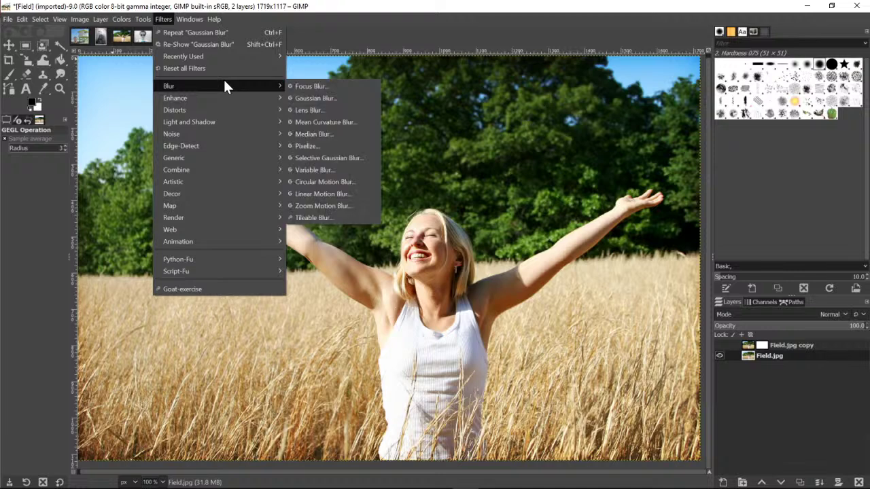
left_click(320, 111)
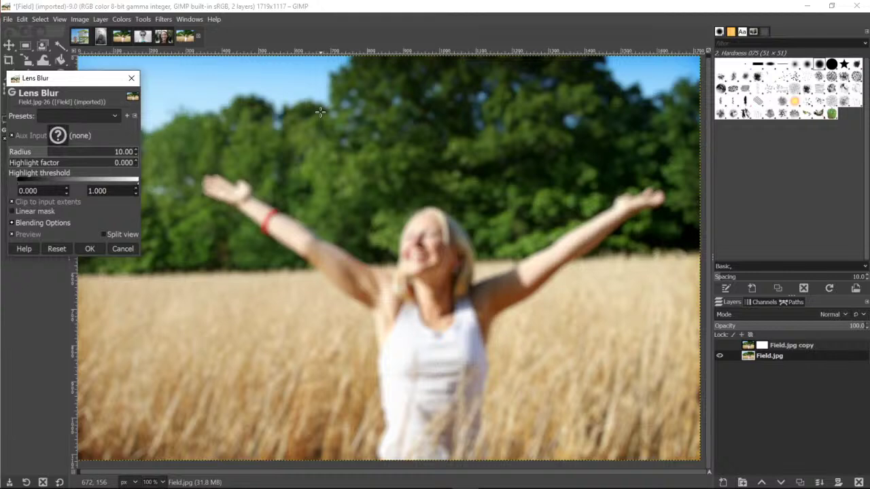
left_click(90, 249)
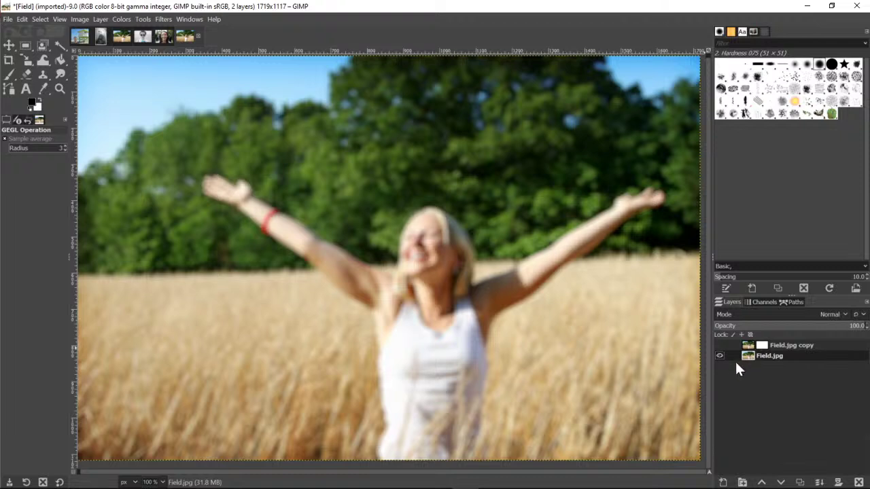
left_click(720, 347)
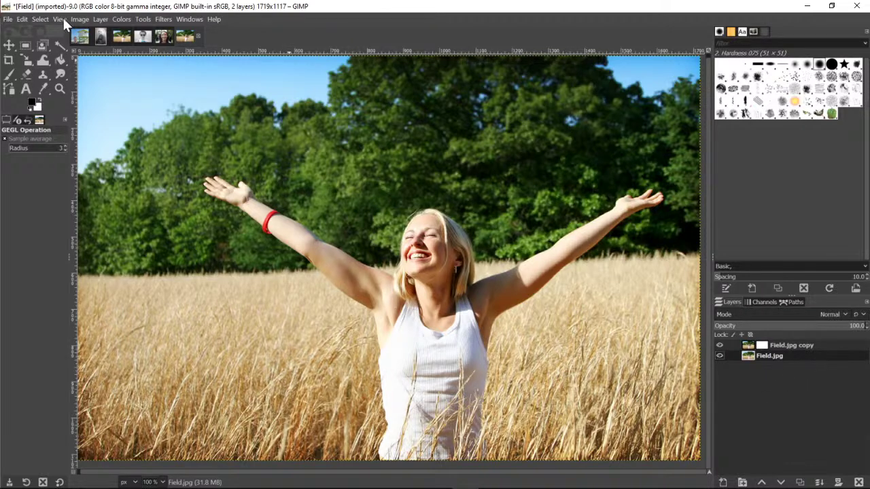
Delete the Field.jpg copy's layer mask and move Field.jpg above the copy.
right_click(764, 346)
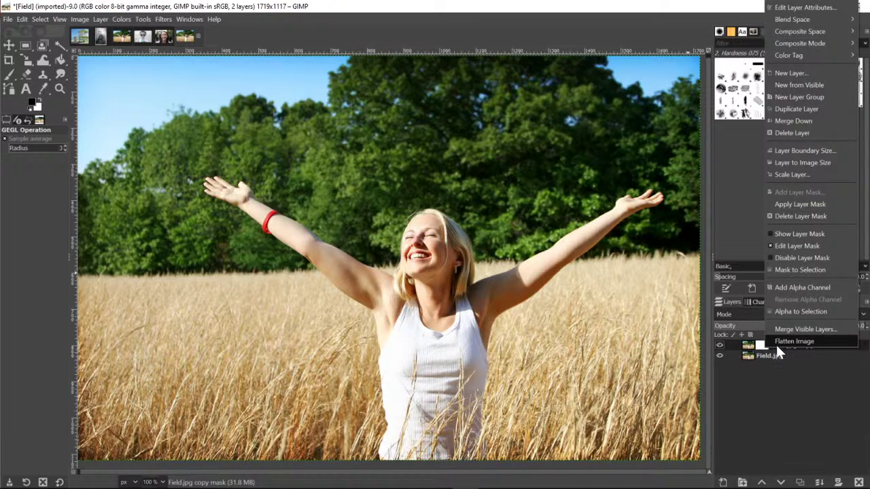
left_click(794, 216)
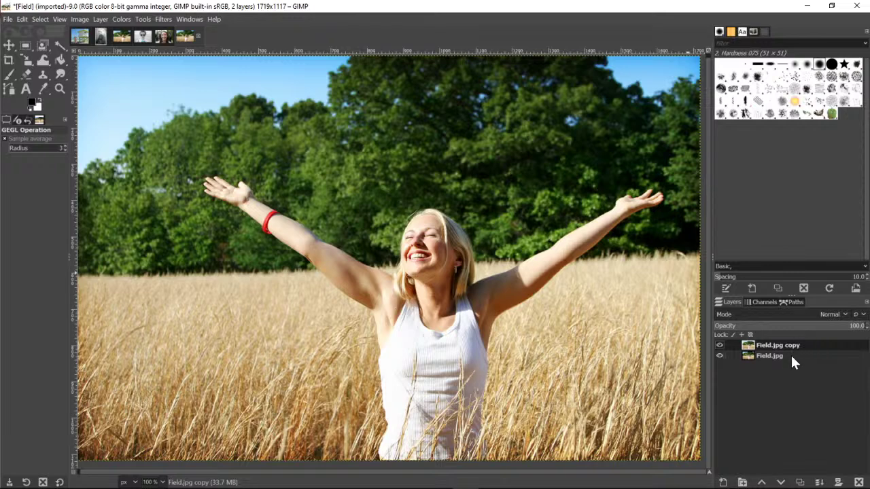
left_click(755, 353)
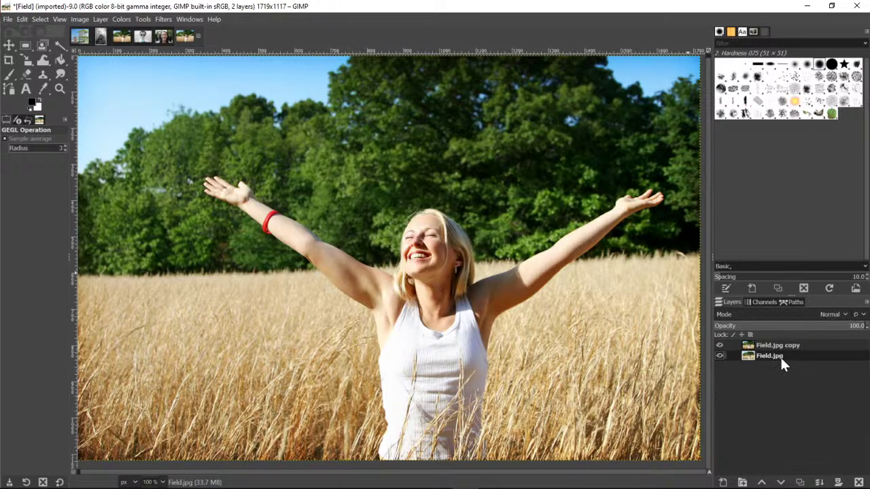
left_click_drag(780, 360, 780, 342)
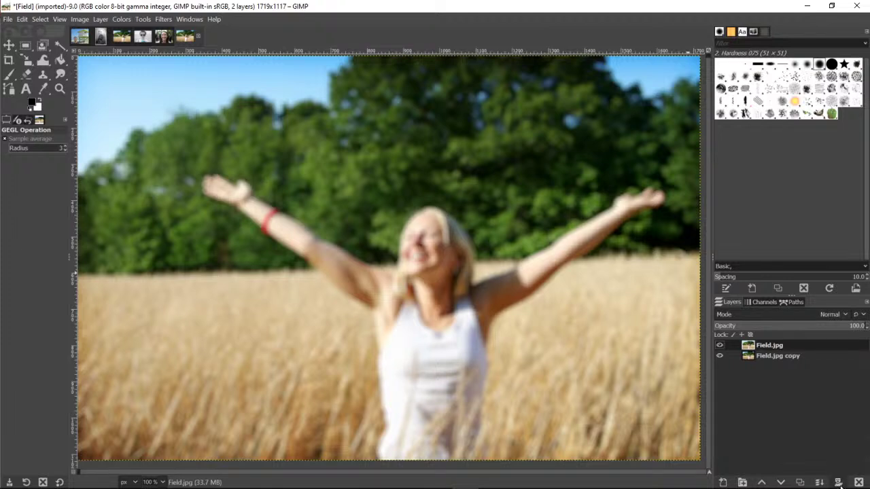
Add a white layer mask to Field.jpg, compare it against the copy, and choose the Paintbrush.
left_click(839, 483)
left_click(816, 477)
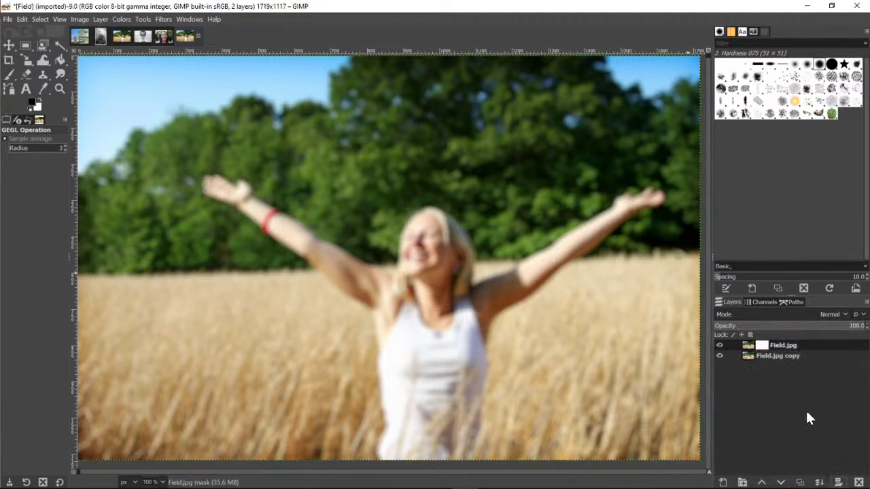
left_click(719, 346)
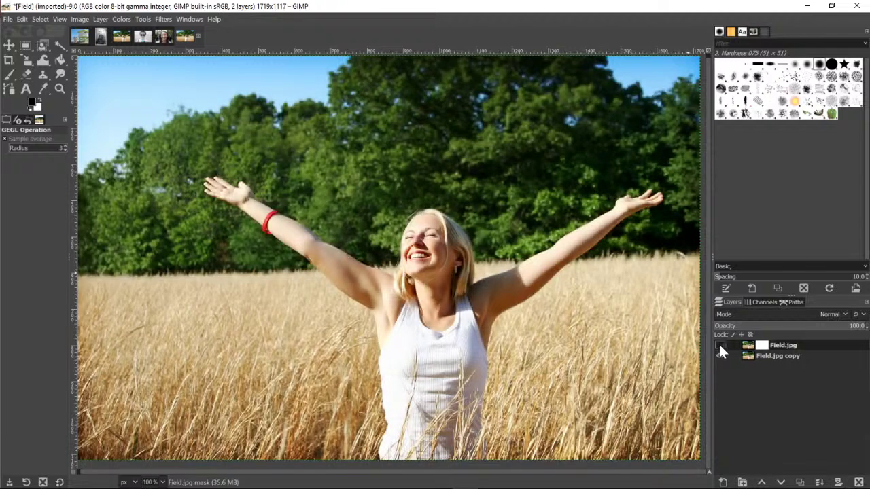
left_click(719, 345)
left_click(719, 346)
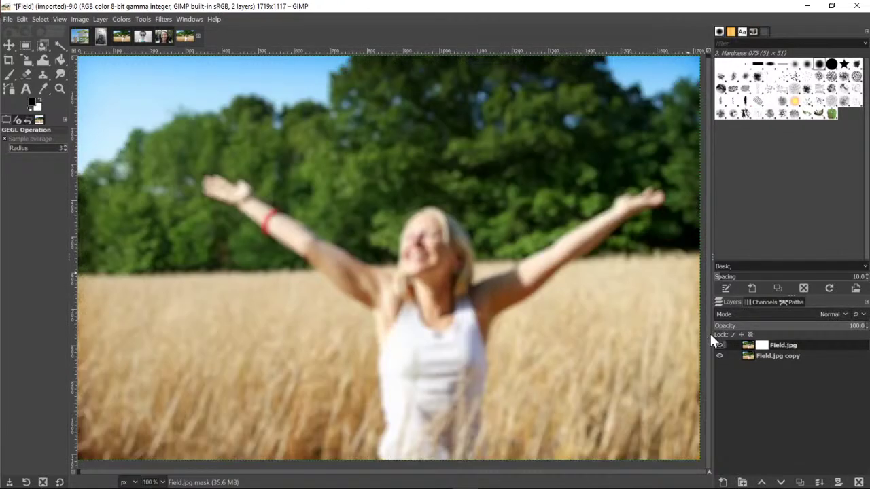
left_click(13, 74)
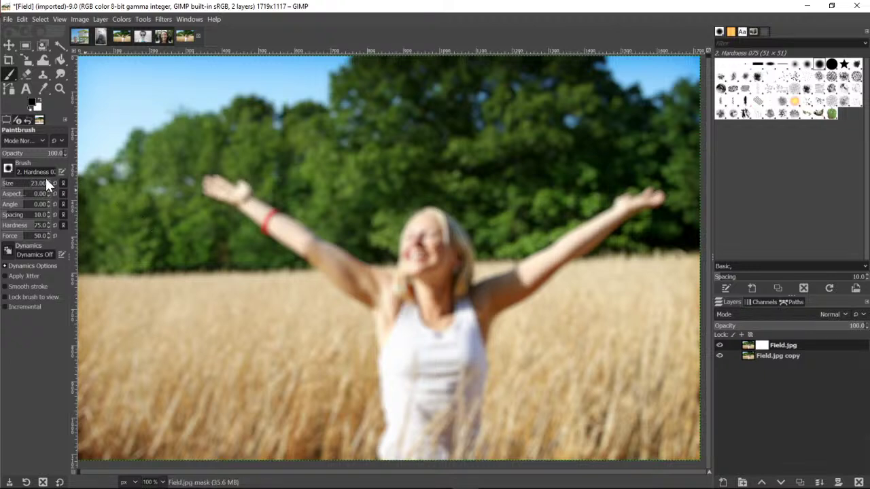
Enlarge the brush to 67 and paint black over the woman's face and left arm on the Field.jpg mask.
scroll(55, 184, "up", 3)
scroll(53, 183, "up", 13)
scroll(49, 181, "up", 19)
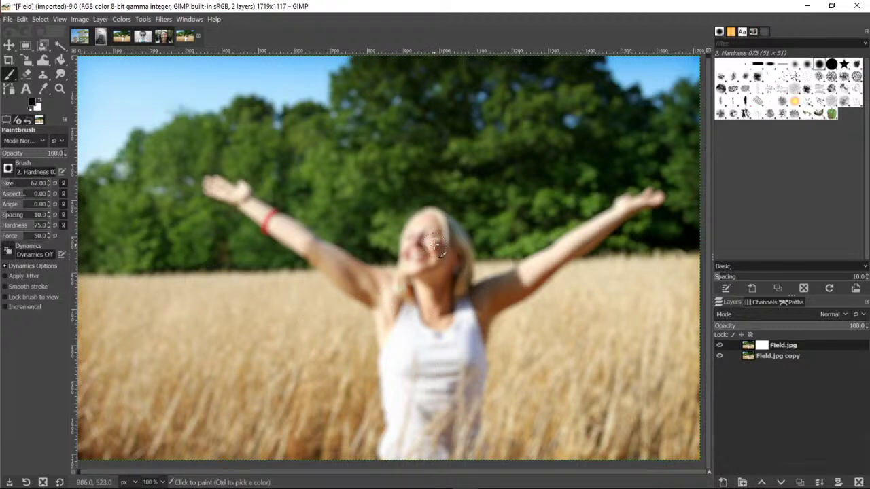
mouse_move(435, 246)
left_mouse_down()
mouse_move(425, 223)
mouse_move(447, 231)
mouse_move(451, 286)
mouse_move(440, 266)
mouse_move(433, 278)
mouse_move(413, 265)
mouse_move(412, 237)
mouse_move(422, 216)
mouse_move(412, 290)
mouse_move(409, 281)
mouse_move(399, 312)
mouse_move(383, 306)
mouse_move(413, 329)
mouse_move(395, 315)
mouse_move(394, 350)
mouse_move(383, 312)
mouse_move(421, 340)
mouse_move(450, 344)
mouse_move(482, 291)
mouse_move(485, 302)
mouse_move(510, 286)
mouse_move(479, 316)
mouse_move(522, 271)
mouse_move(658, 196)
left_mouse_up()
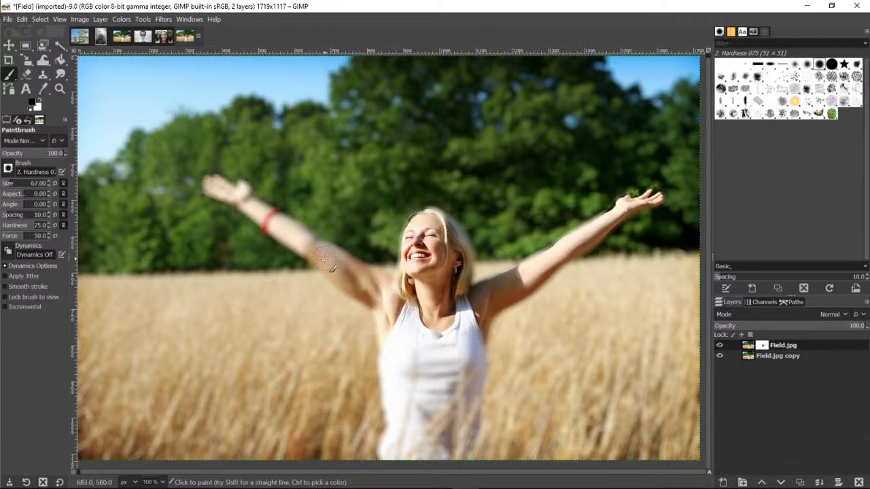
mouse_move(331, 269)
left_mouse_down()
mouse_move(257, 212)
mouse_move(277, 218)
mouse_move(211, 186)
mouse_move(238, 185)
left_mouse_up()
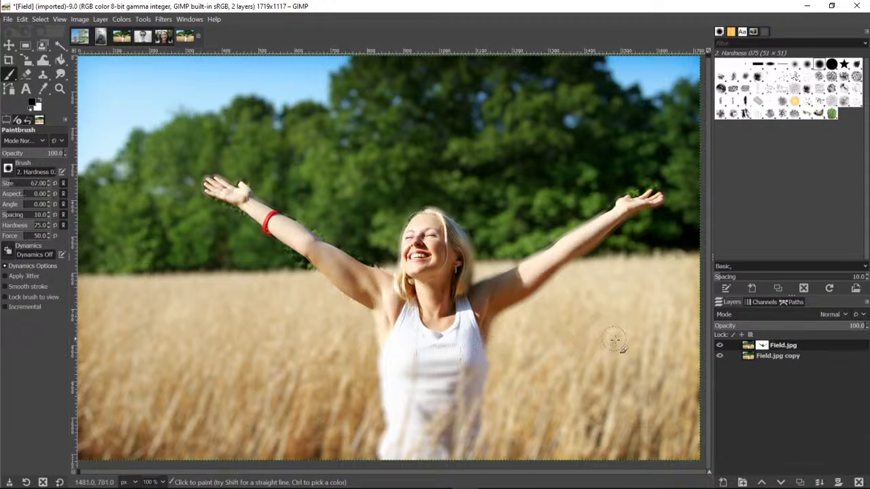
Hide the Field.jpg copy to inspect the mask holes and paint more of the woman's face.
left_click(720, 346)
left_click(720, 345)
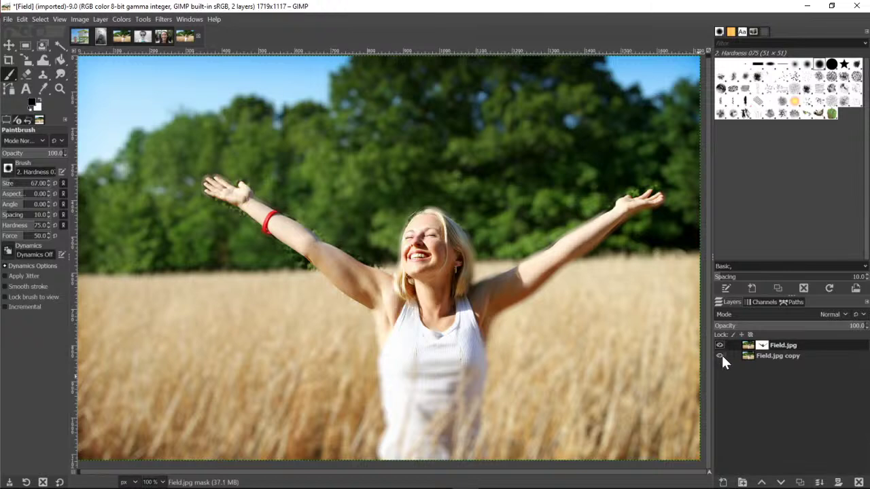
left_click(720, 357)
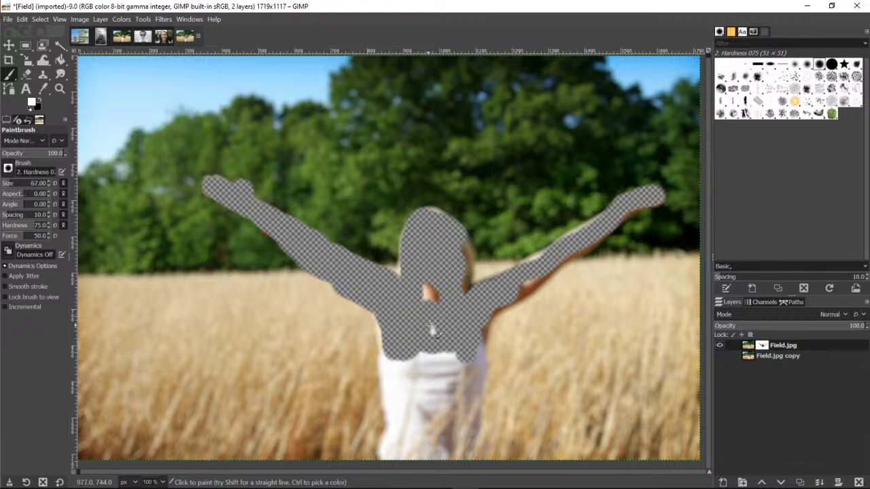
mouse_move(436, 300)
left_mouse_down()
mouse_move(442, 292)
mouse_move(424, 303)
mouse_move(418, 262)
mouse_move(428, 243)
mouse_move(436, 252)
left_mouse_up()
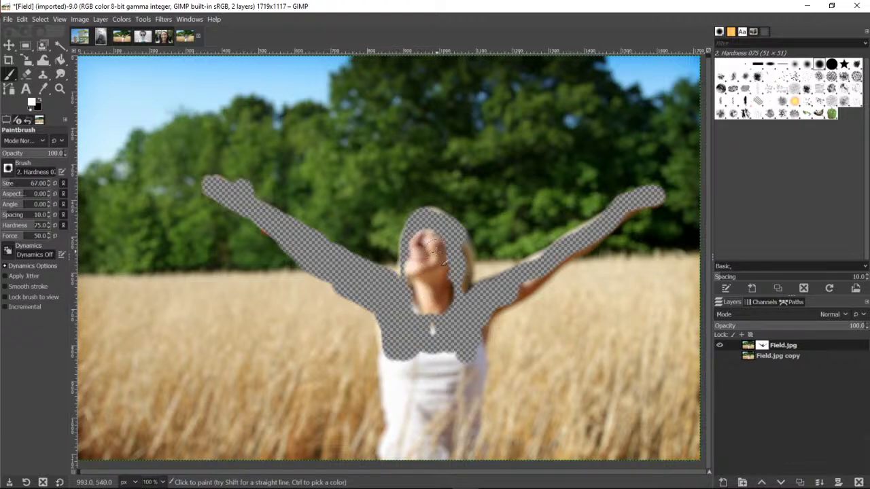
With the copy visible again, extend the mask around the mouth and from neck toward shoulder.
left_click(719, 355)
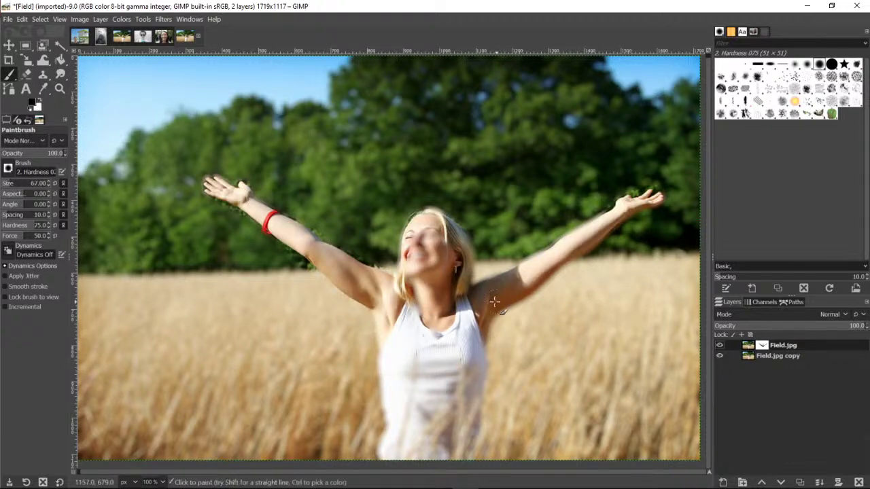
mouse_move(432, 272)
left_mouse_down()
mouse_move(418, 263)
mouse_move(430, 239)
mouse_move(417, 230)
mouse_move(424, 252)
left_mouse_up()
mouse_move(423, 289)
left_mouse_down()
mouse_move(412, 279)
mouse_move(378, 286)
left_mouse_up()
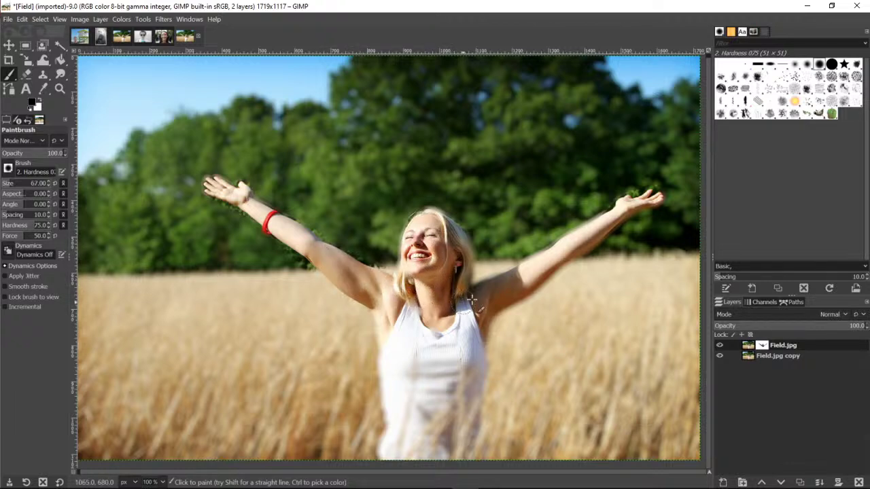
Stamp a Pepper brush shape into the wheat field and a Wilber shape into the trees, then select Pencil Scratch.
left_click(833, 113)
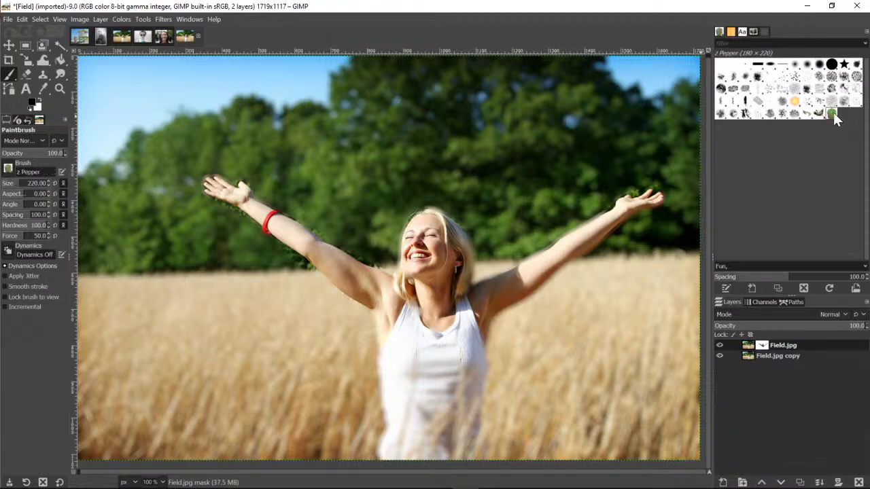
left_click(190, 323)
left_click(820, 114)
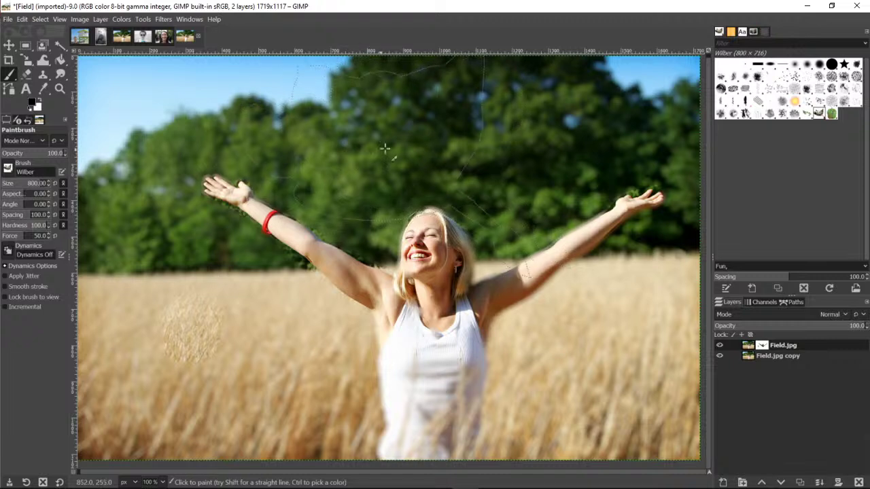
left_click(419, 137)
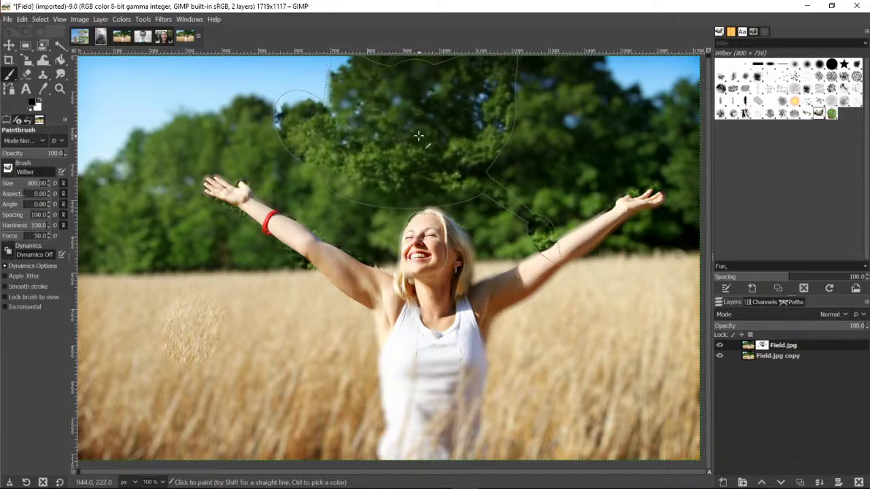
scroll(540, 333, "up", 1)
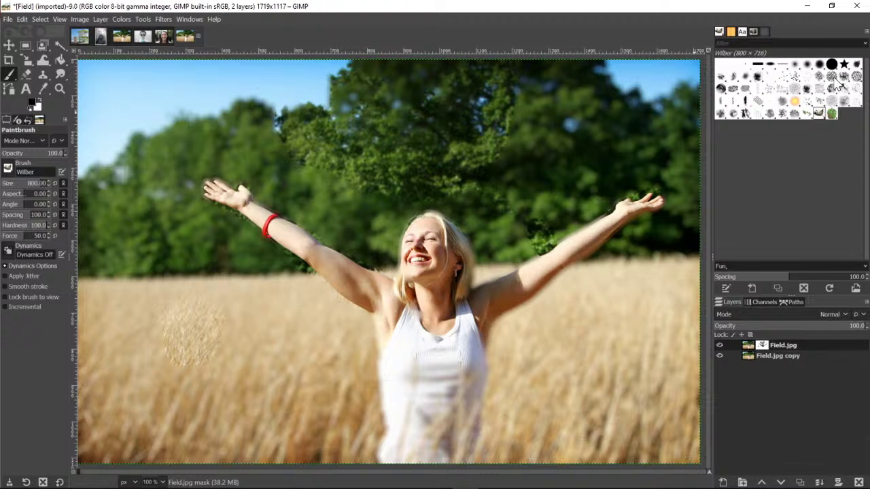
left_click(758, 101)
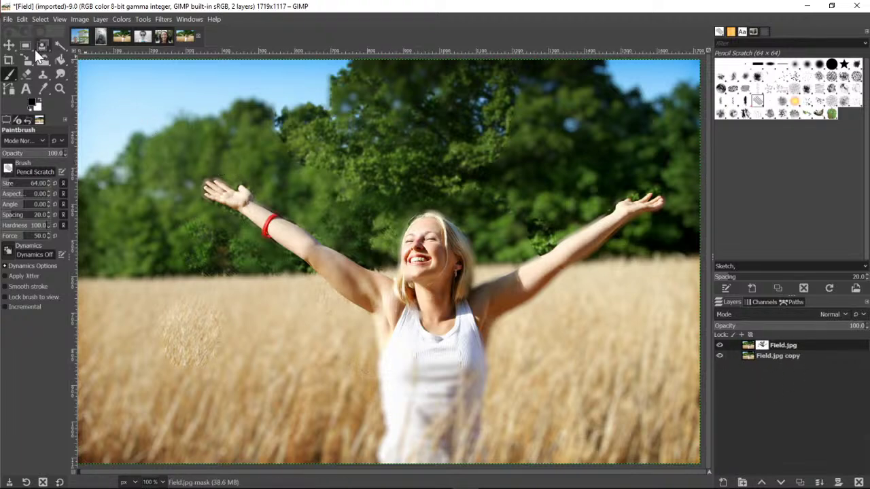
Open Image1.jpg from the (212-215) Perfect group shots folder after previewing the other photos there.
left_click(8, 19)
left_click(14, 57)
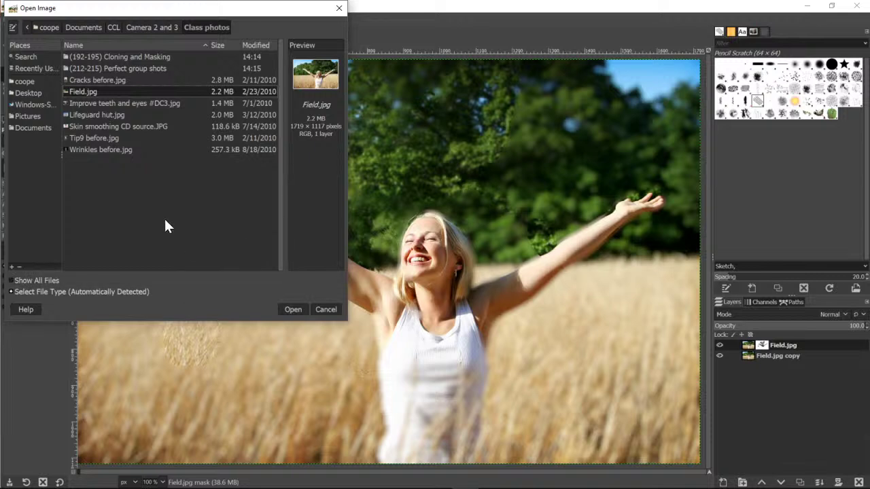
double_click(131, 69)
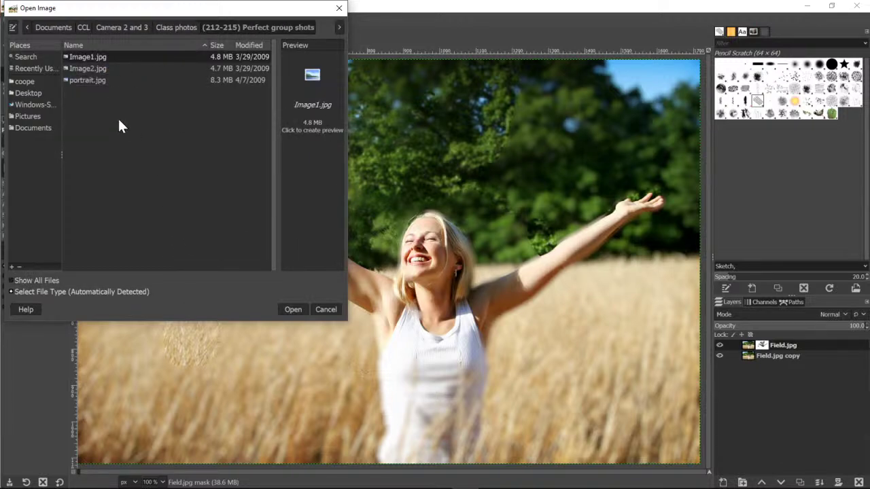
left_click(109, 68)
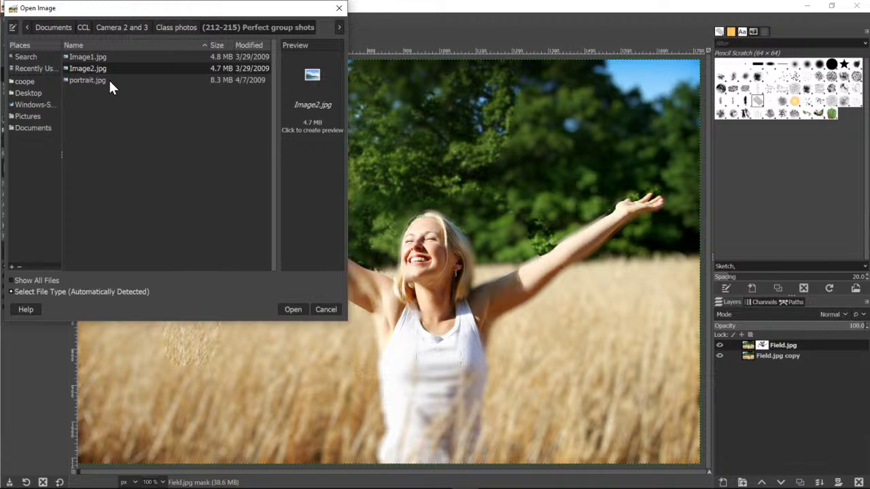
left_click(109, 80)
left_click(109, 68)
left_click(110, 59)
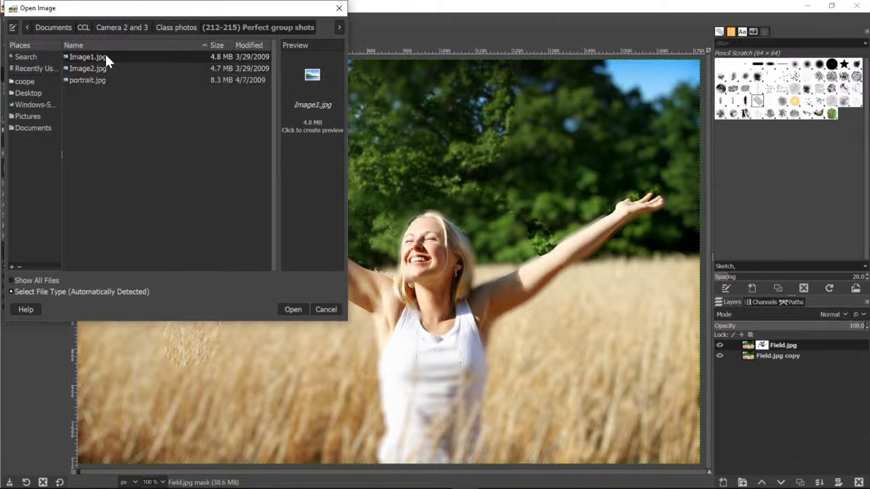
left_click(114, 80)
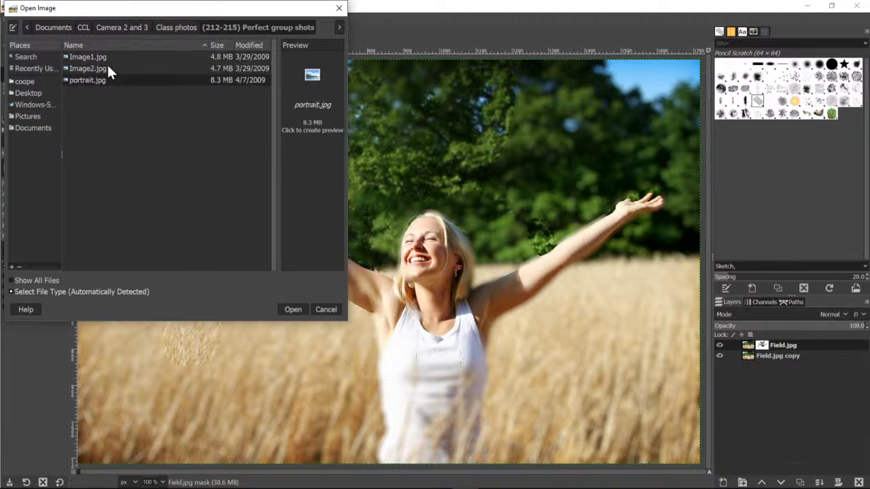
left_click(107, 68)
left_click(107, 57)
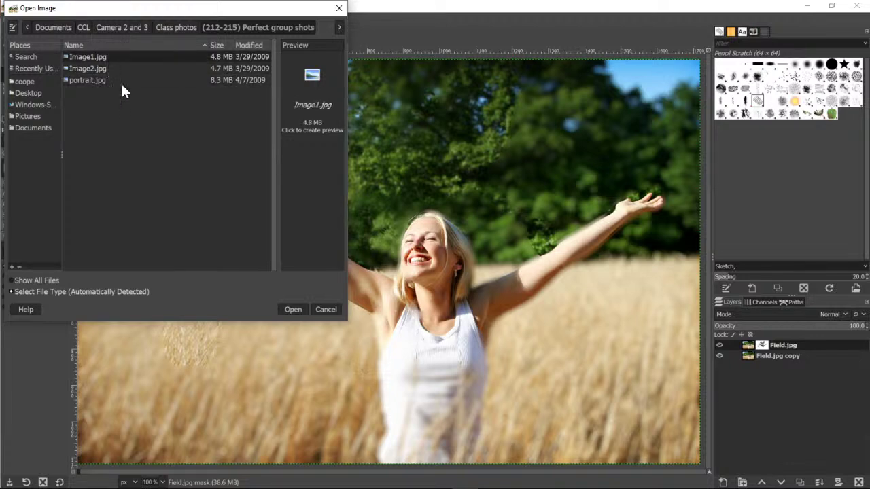
left_click(292, 310)
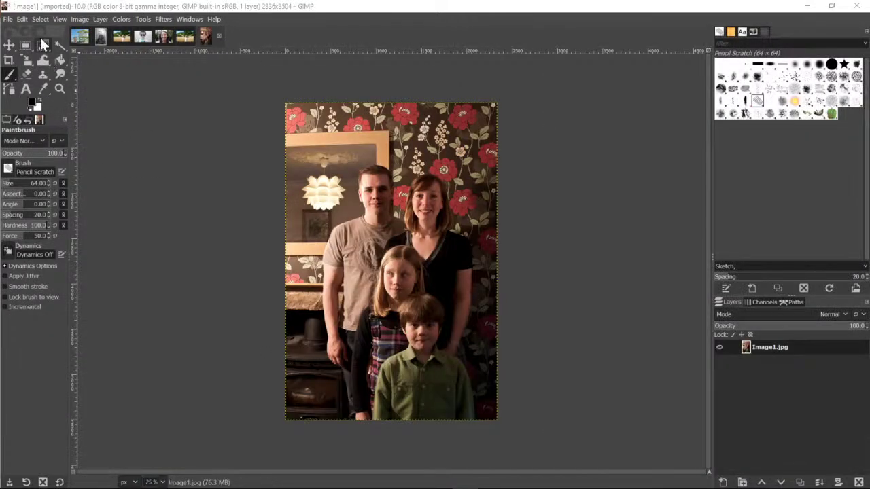
Load Image2.jpg as a layer over Image1.jpg, closing the separately opened copy.
left_click(7, 21)
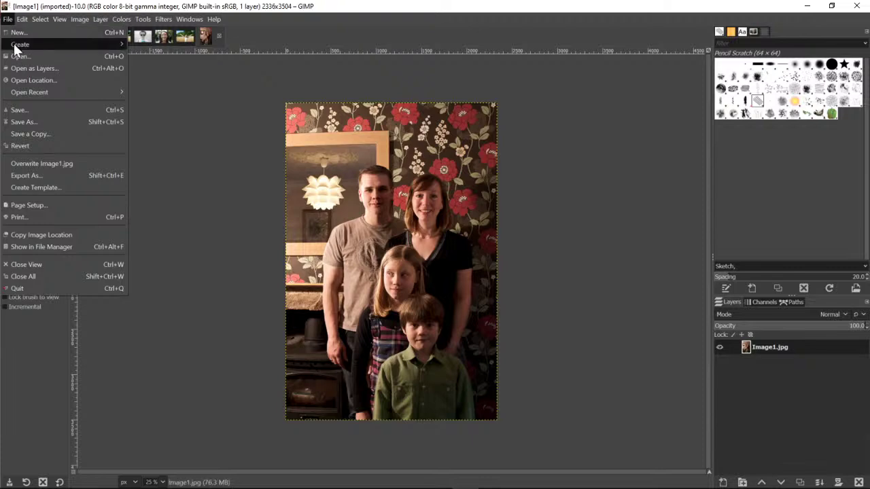
left_click(20, 45)
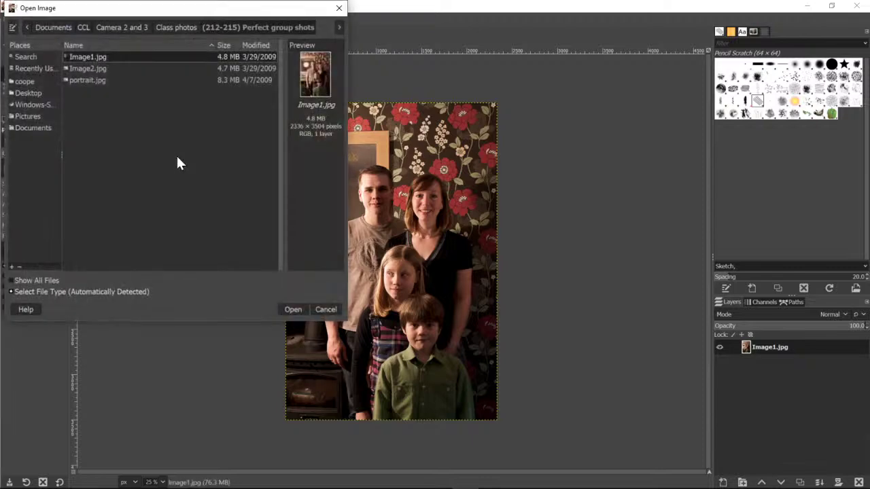
left_click(114, 68)
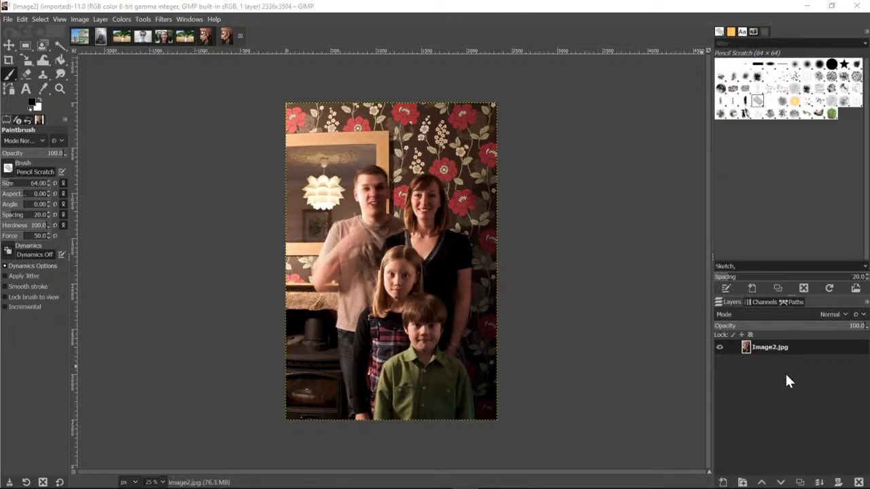
left_click(240, 34)
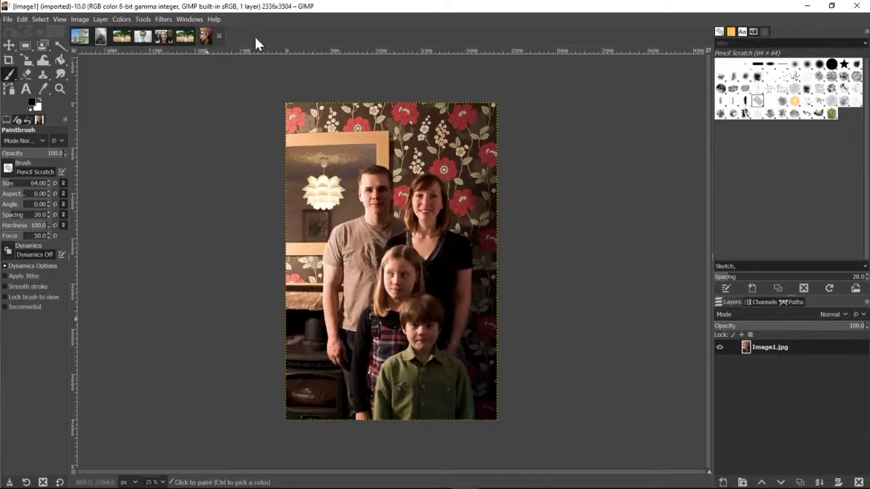
left_click(6, 20)
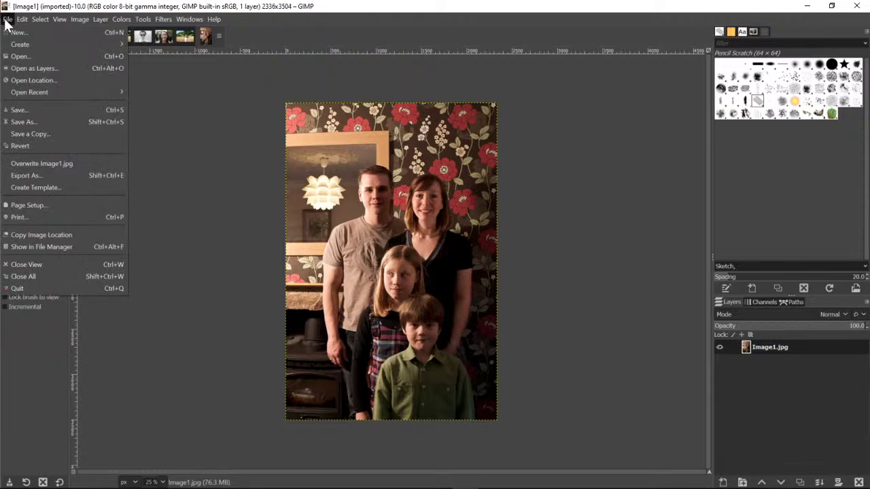
left_click(39, 69)
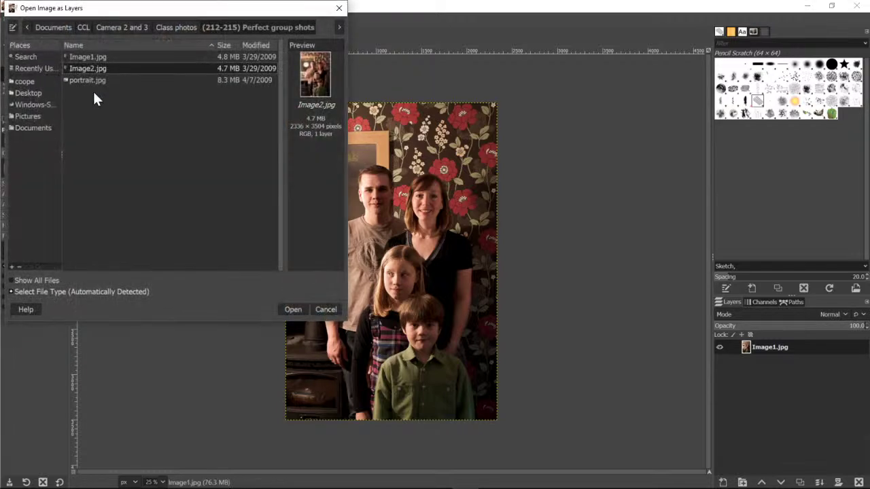
left_click(293, 310)
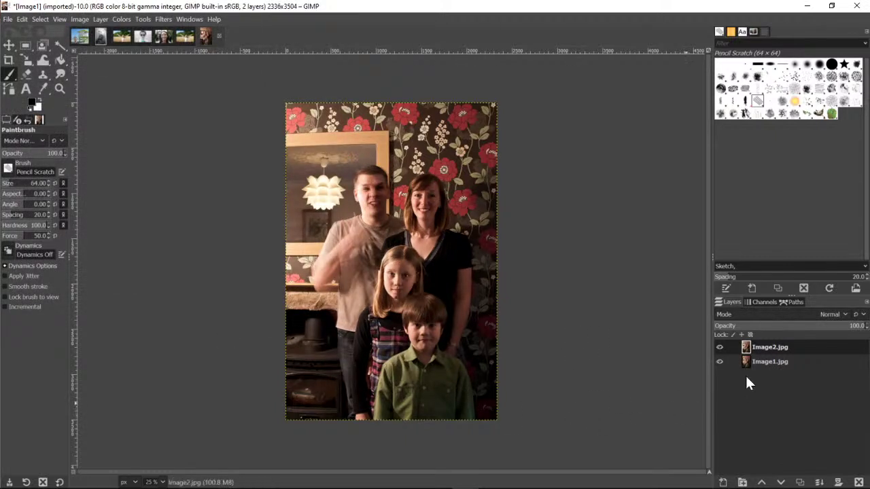
Toggle Image2.jpg's visibility repeatedly to compare the waving and non-waving shots, leaving Image2.jpg active.
left_click(720, 347)
left_click(720, 347)
left_click(720, 347)
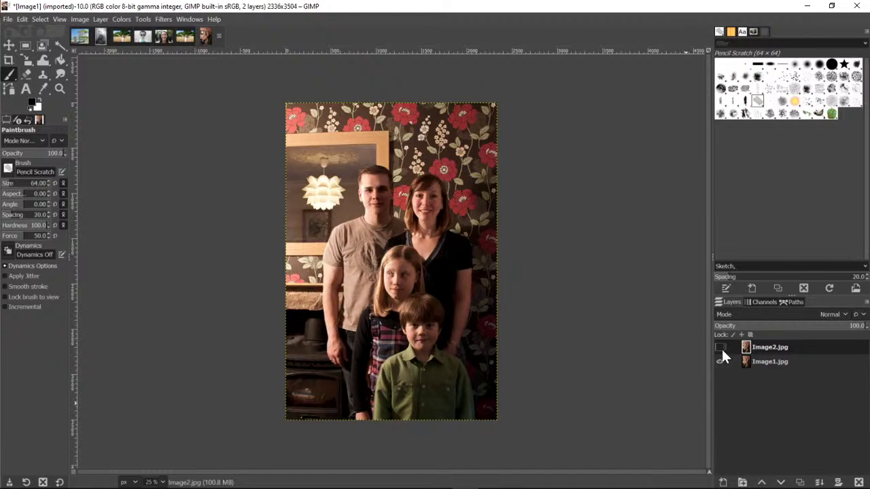
left_click(720, 347)
left_click(721, 348)
left_click(721, 348)
left_click(721, 348)
left_click(721, 347)
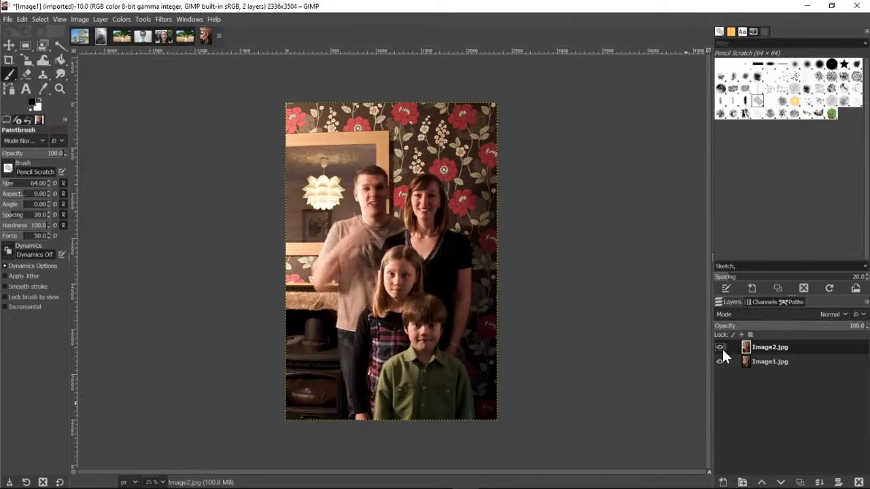
left_click(722, 348)
left_click(722, 347)
left_click(721, 347)
left_click(721, 348)
left_click(721, 348)
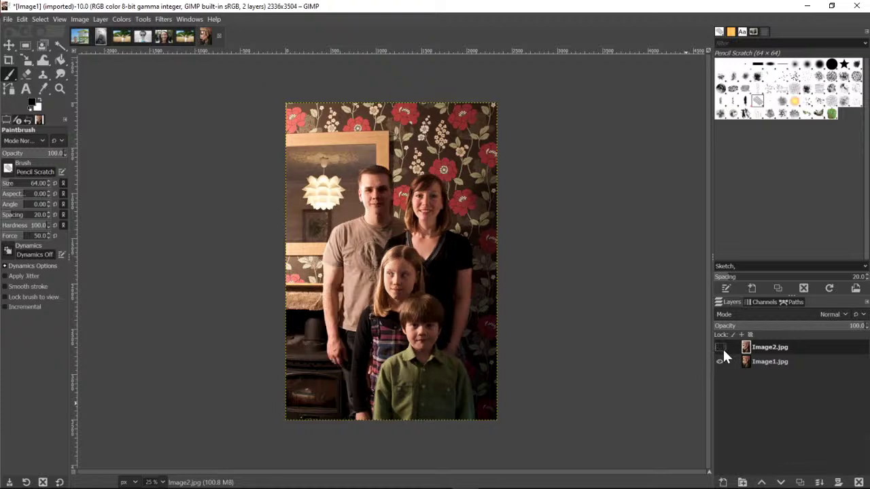
left_click(722, 348)
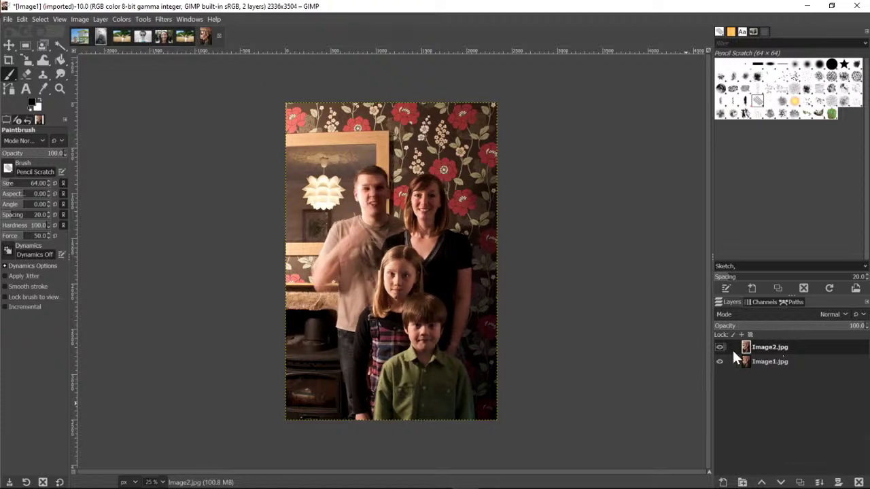
left_click(721, 348)
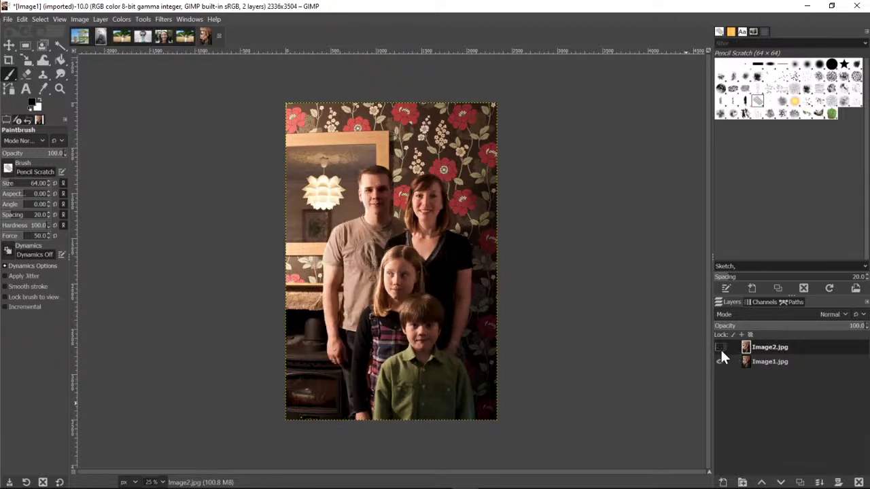
left_click(721, 360)
left_click(721, 360)
left_click(721, 346)
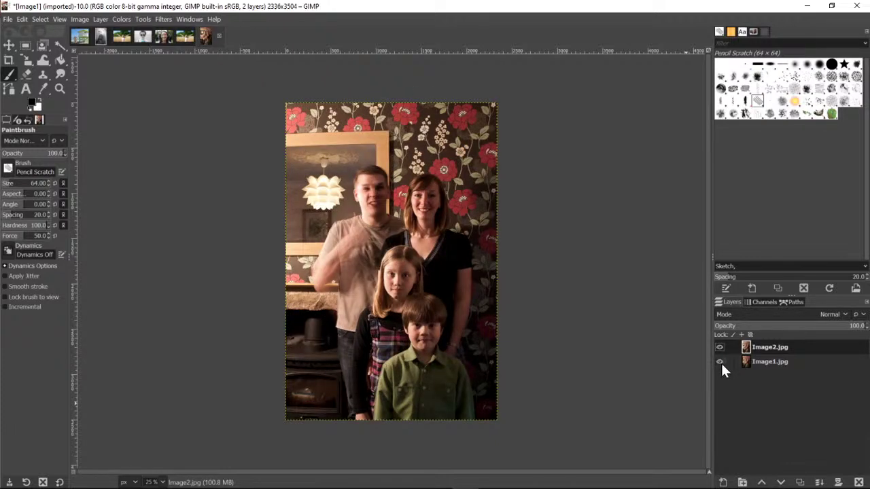
left_click(721, 348)
left_click(720, 347)
left_click(766, 358)
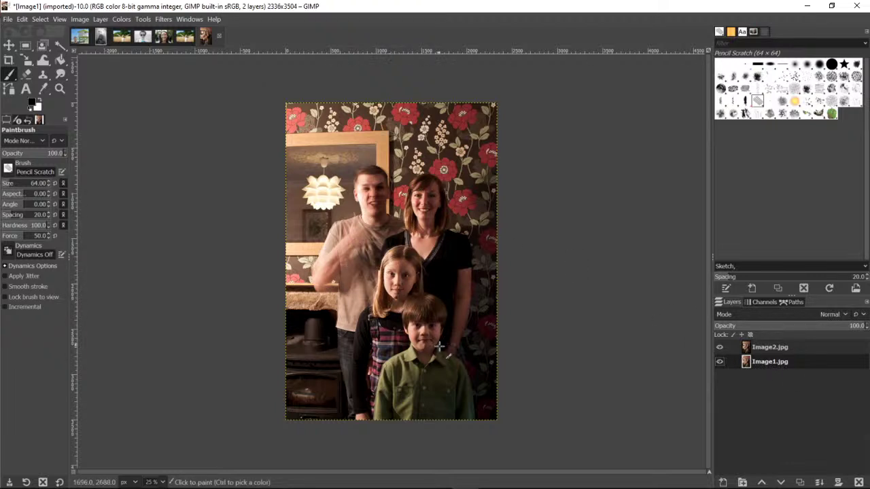
left_click(795, 347)
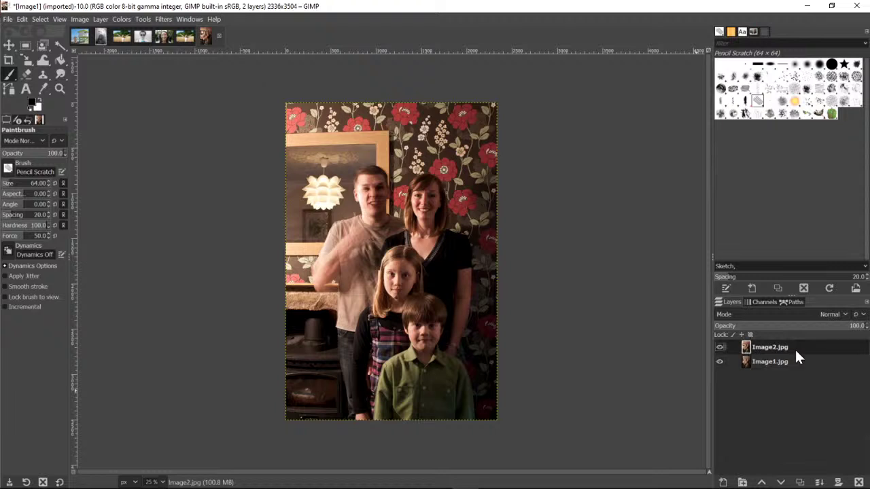
Add a white, fully opaque layer mask to Image2.jpg and zoom in to 50% on the family.
left_click(839, 482)
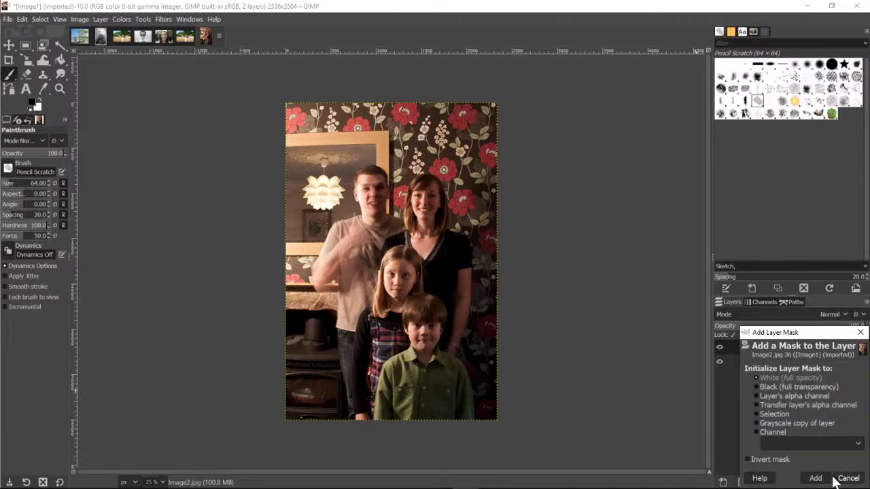
left_click(819, 478)
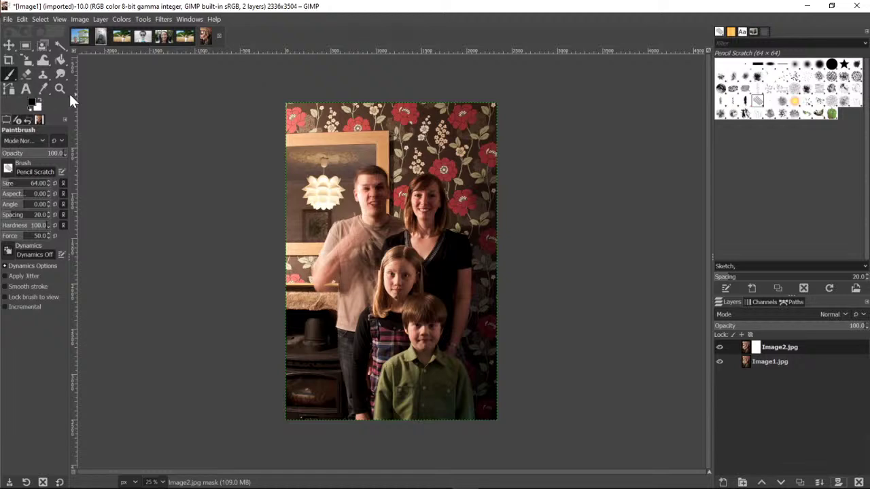
left_click(60, 88)
left_click(390, 227)
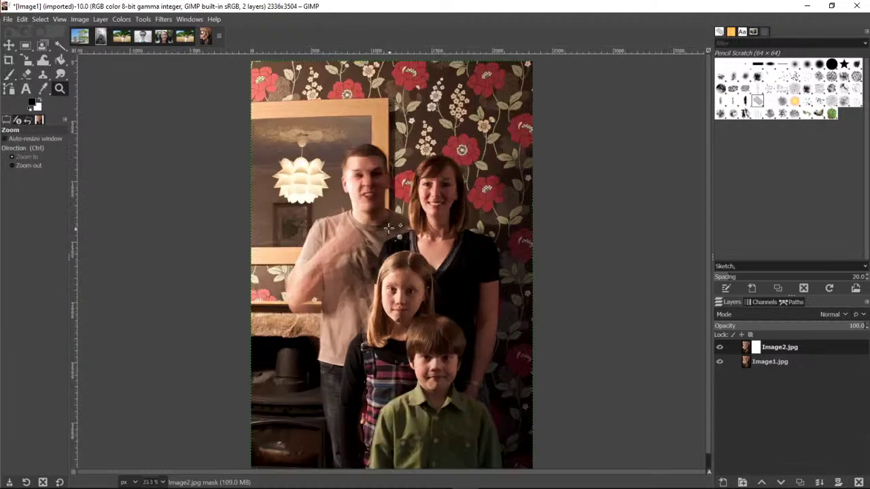
left_click(391, 228)
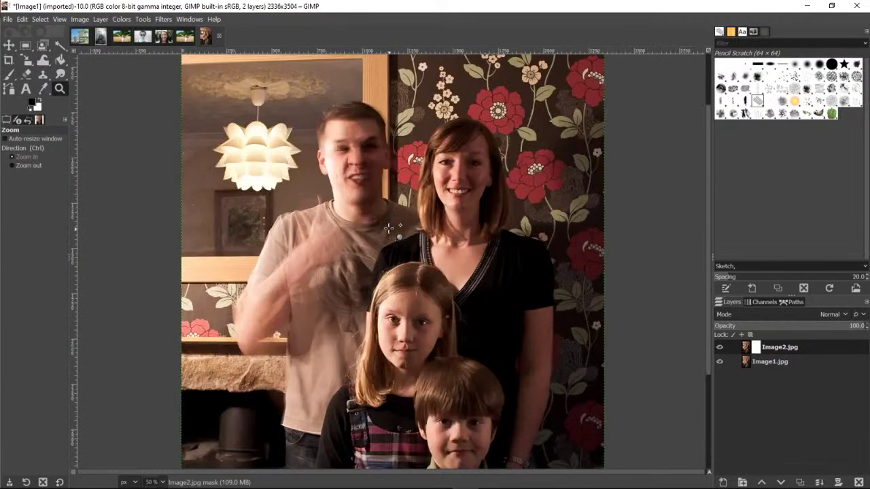
Choose the Paintbrush with the 2. Hardness 075 brush at size 74.
left_click(9, 74)
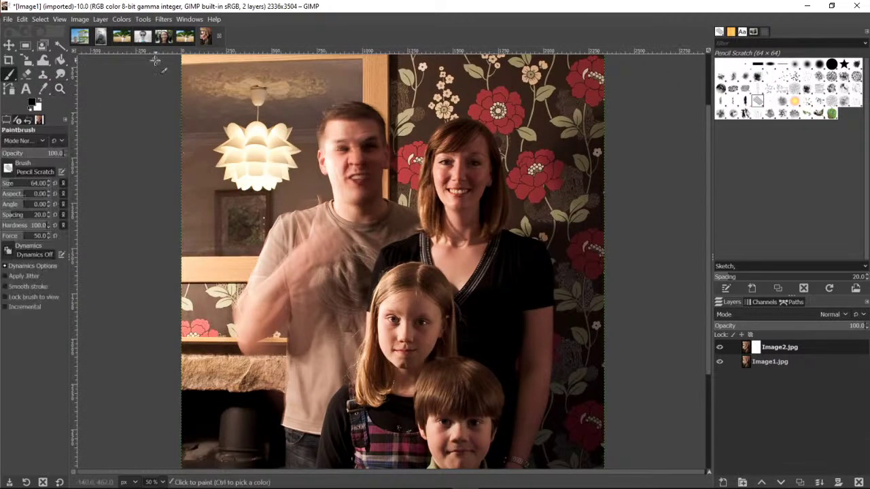
left_click(820, 68)
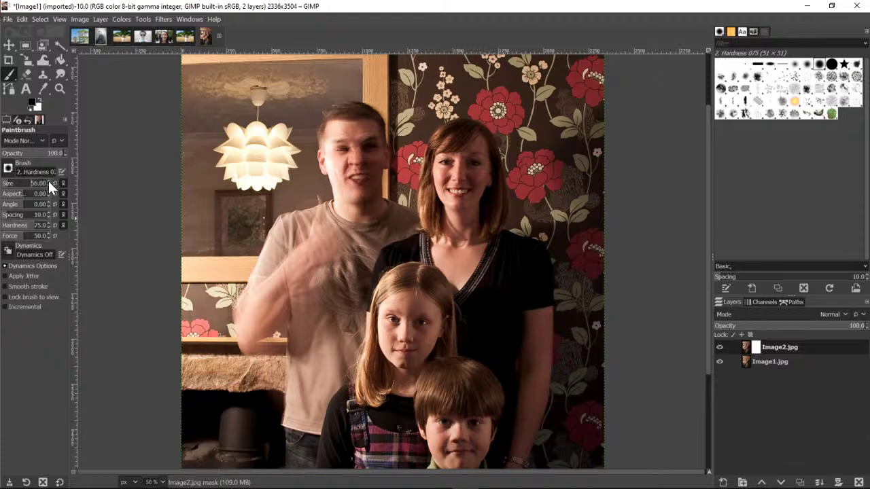
scroll(55, 181, "up", 3)
scroll(49, 181, "up", 1)
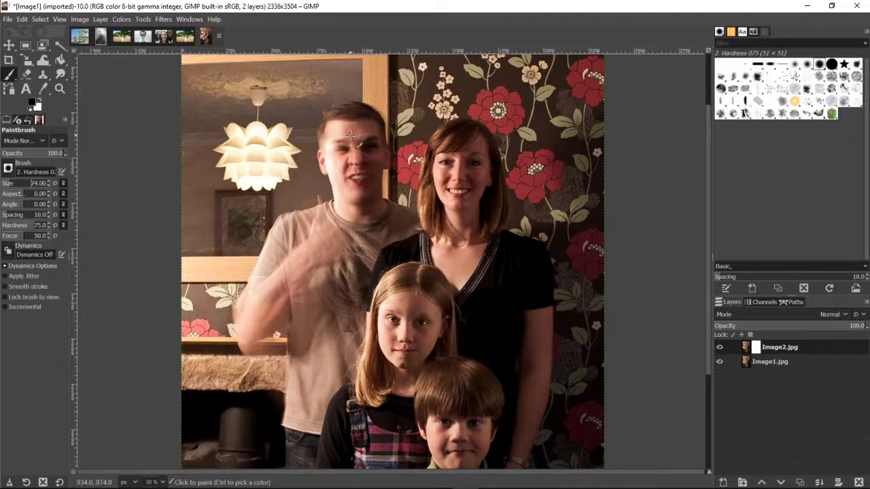
Paint black on Image2.jpg's mask over the man's face, arm, hand and shoulder to reveal Image1.
mouse_move(353, 145)
left_mouse_down()
mouse_move(338, 177)
mouse_move(364, 144)
mouse_move(352, 178)
mouse_move(385, 155)
mouse_move(341, 189)
mouse_move(347, 197)
mouse_move(322, 172)
mouse_move(320, 132)
mouse_move(341, 138)
mouse_move(335, 144)
mouse_move(350, 156)
mouse_move(369, 157)
mouse_move(369, 146)
mouse_move(374, 159)
mouse_move(391, 158)
mouse_move(388, 123)
mouse_move(372, 108)
mouse_move(331, 102)
mouse_move(378, 104)
mouse_move(380, 175)
mouse_move(392, 196)
mouse_move(394, 182)
mouse_move(360, 218)
mouse_move(354, 204)
mouse_move(342, 225)
mouse_move(336, 216)
mouse_move(314, 272)
mouse_move(297, 275)
mouse_move(301, 260)
mouse_move(272, 278)
mouse_move(269, 253)
mouse_move(281, 224)
mouse_move(299, 210)
mouse_move(278, 227)
mouse_move(271, 222)
mouse_move(248, 305)
mouse_move(253, 297)
mouse_move(241, 279)
mouse_move(240, 336)
mouse_move(249, 352)
mouse_move(263, 343)
mouse_move(264, 354)
mouse_move(274, 334)
mouse_move(291, 329)
mouse_move(301, 296)
mouse_move(294, 322)
mouse_move(352, 235)
mouse_move(367, 289)
mouse_move(322, 342)
mouse_move(360, 293)
mouse_move(352, 360)
mouse_move(272, 385)
mouse_move(257, 377)
mouse_move(271, 396)
mouse_move(309, 352)
mouse_move(300, 330)
mouse_move(343, 280)
left_mouse_up()
scroll(344, 279, "down", 5)
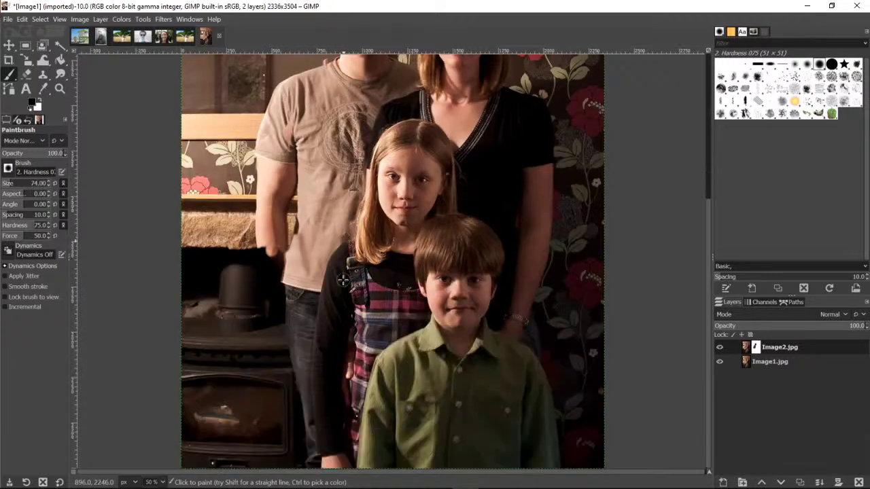
mouse_move(271, 285)
left_mouse_down()
mouse_move(266, 259)
mouse_move(275, 299)
mouse_move(286, 250)
mouse_move(285, 343)
left_mouse_up()
mouse_move(282, 312)
left_mouse_down()
mouse_move(264, 360)
mouse_move(290, 334)
mouse_move(295, 355)
mouse_move(303, 347)
mouse_move(293, 360)
mouse_move(293, 344)
mouse_move(293, 379)
left_mouse_up()
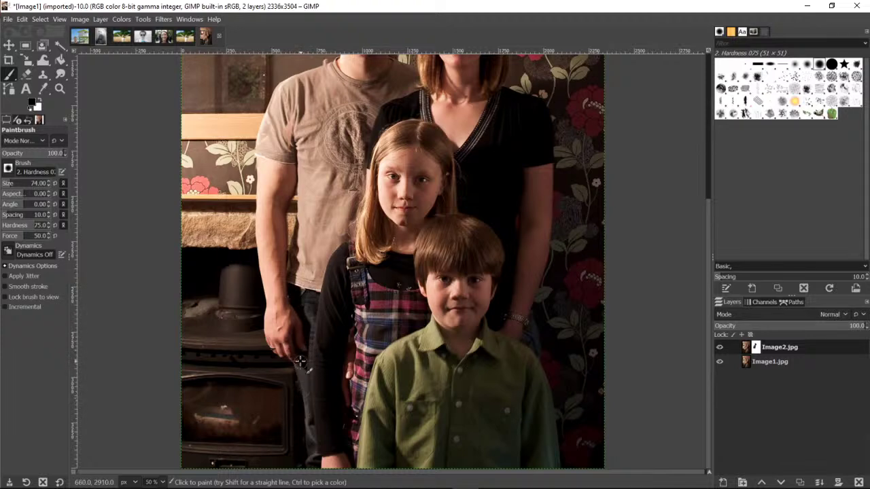
scroll(339, 249, "up", 10)
scroll(353, 218, "down", 5)
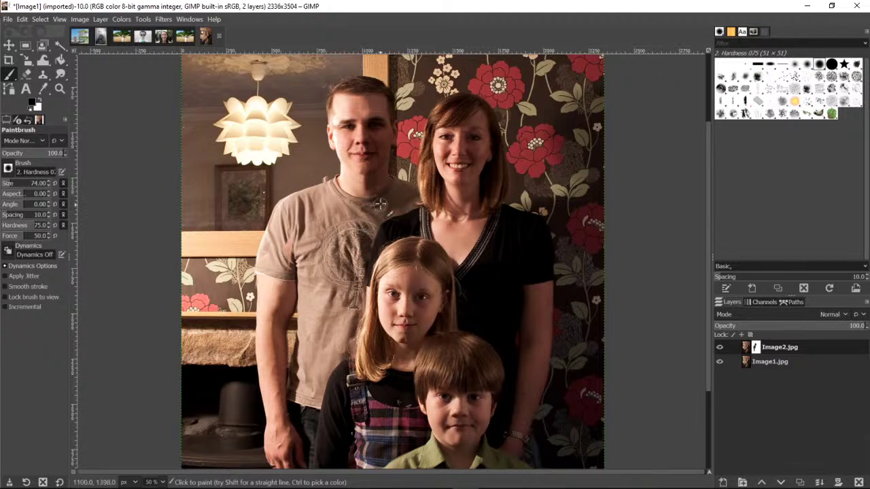
mouse_move(411, 188)
left_mouse_down()
mouse_move(398, 216)
mouse_move(411, 192)
mouse_move(407, 139)
left_mouse_up()
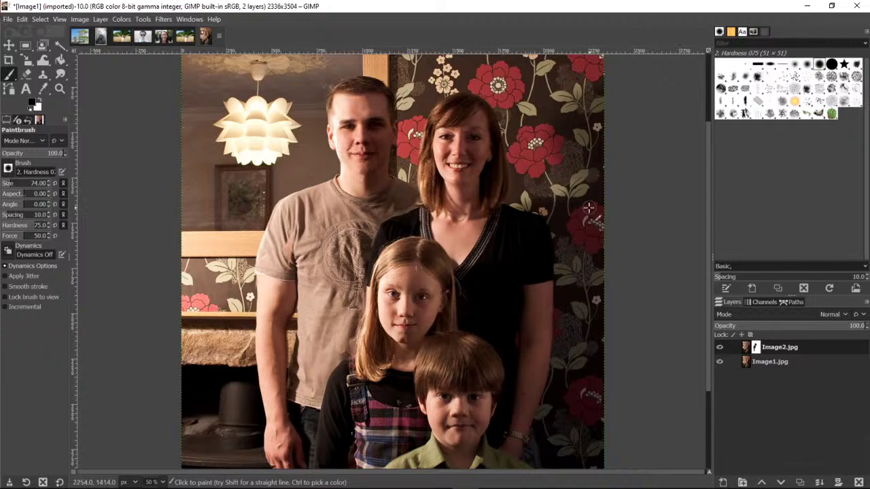
left_click(720, 348)
left_click(720, 347)
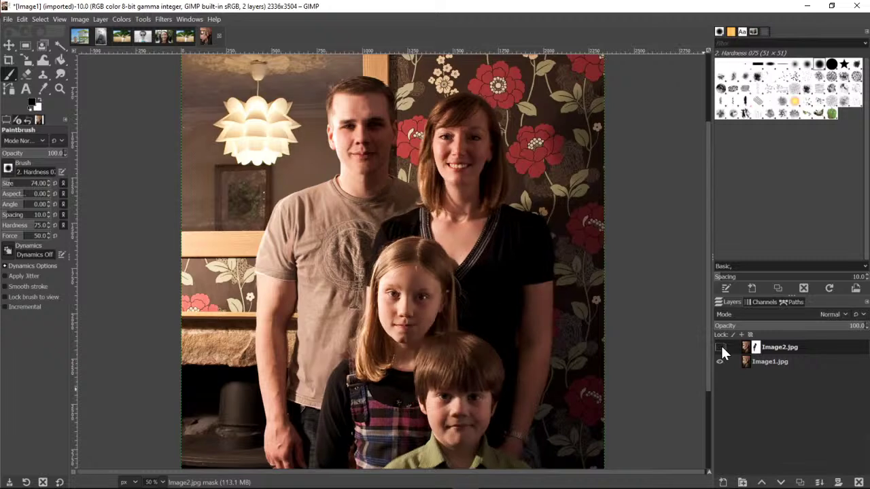
left_click(720, 347)
left_click(720, 347)
left_click(720, 347)
left_click(719, 348)
left_click(720, 345)
left_click(719, 346)
left_click(718, 345)
left_click(718, 346)
right_click(755, 346)
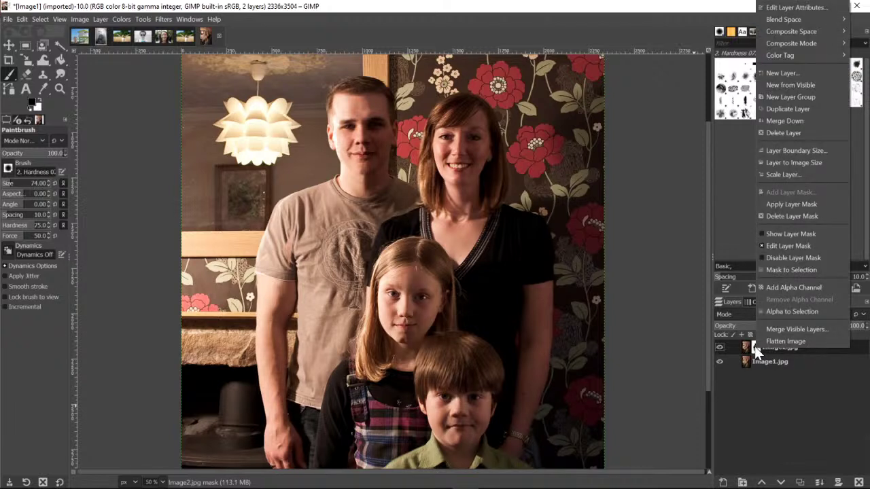
left_click(760, 414)
left_click(720, 348)
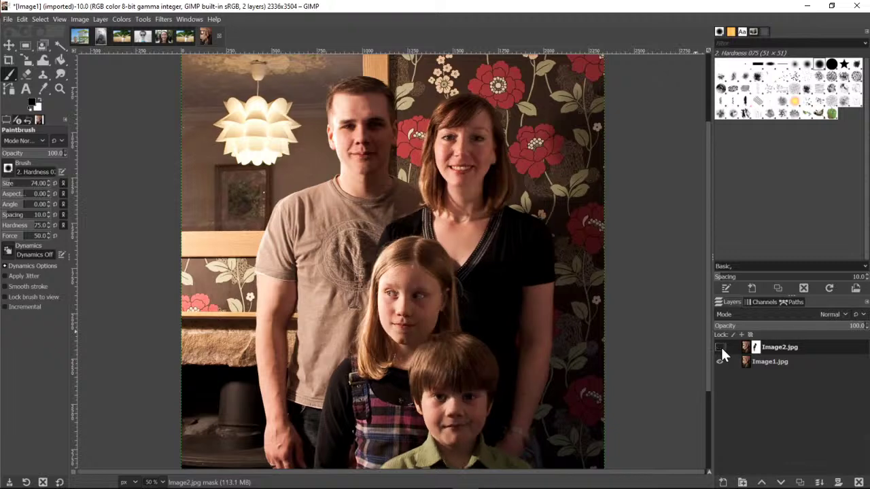
left_click(721, 348)
left_click(721, 362)
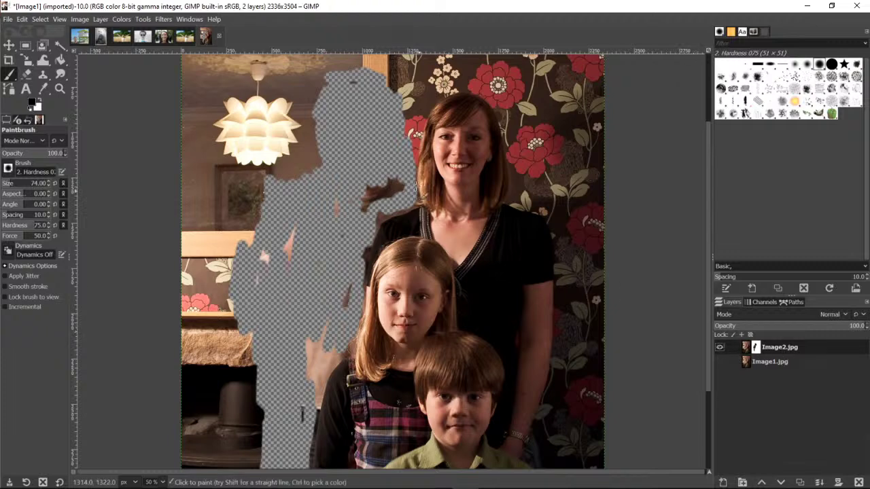
left_click(721, 361)
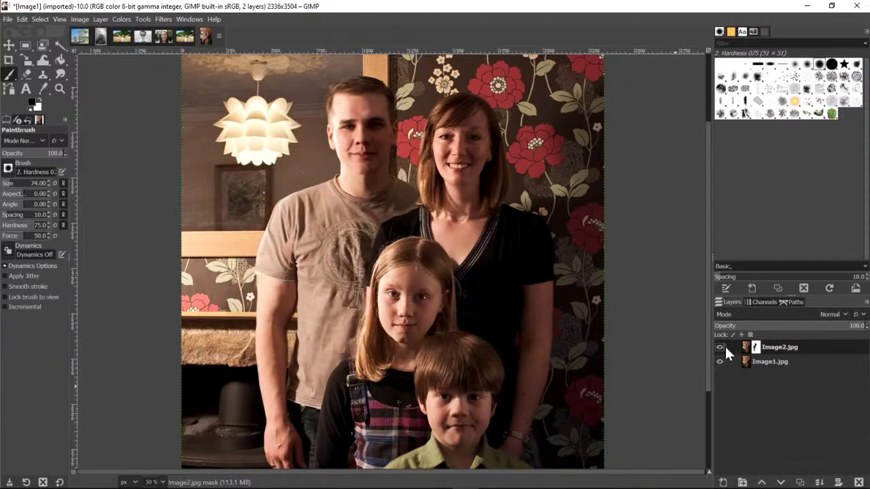
left_click(720, 347)
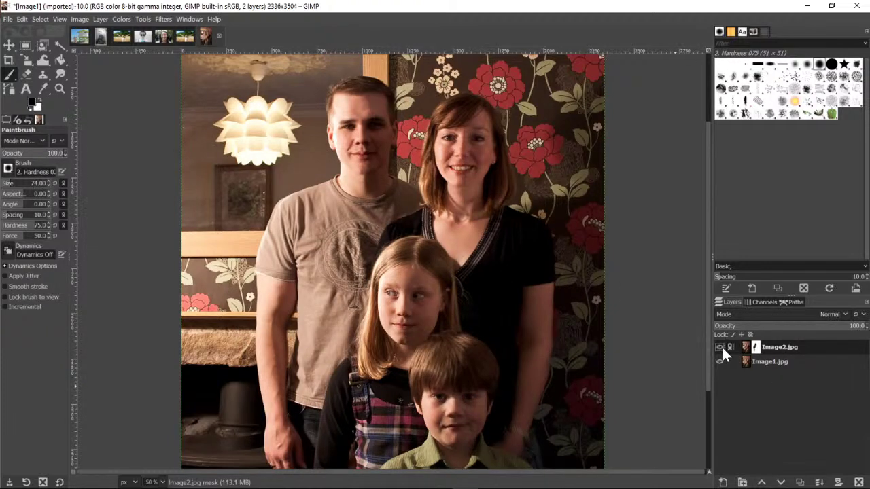
left_click(721, 347)
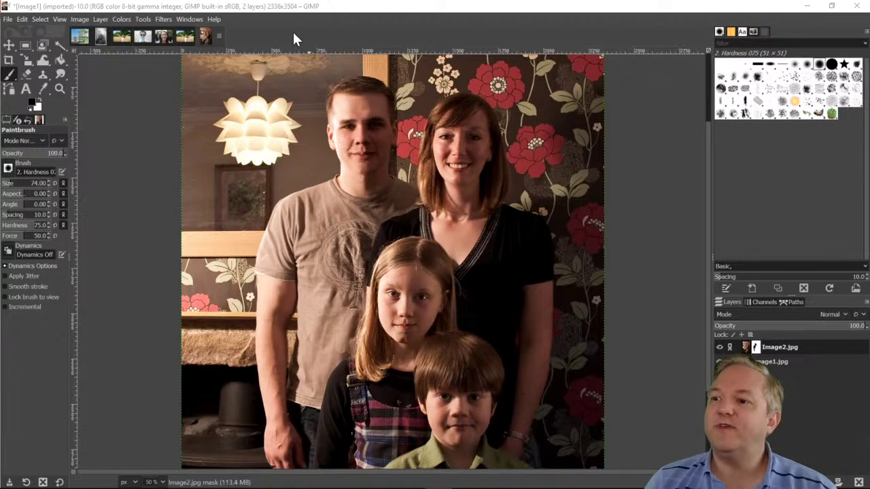
Switch through the Field, teeth and eyes, Skin smoothing and Cracks images, ending on Wrinkles before.
left_click(188, 39)
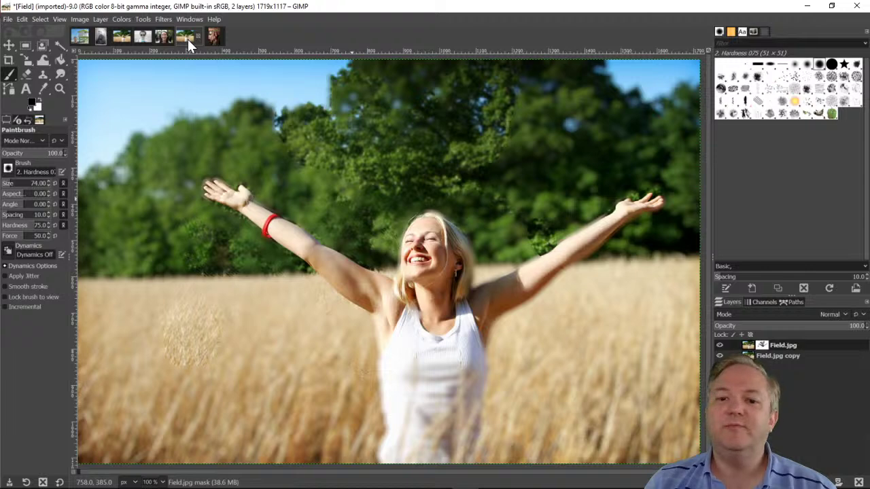
left_click(163, 38)
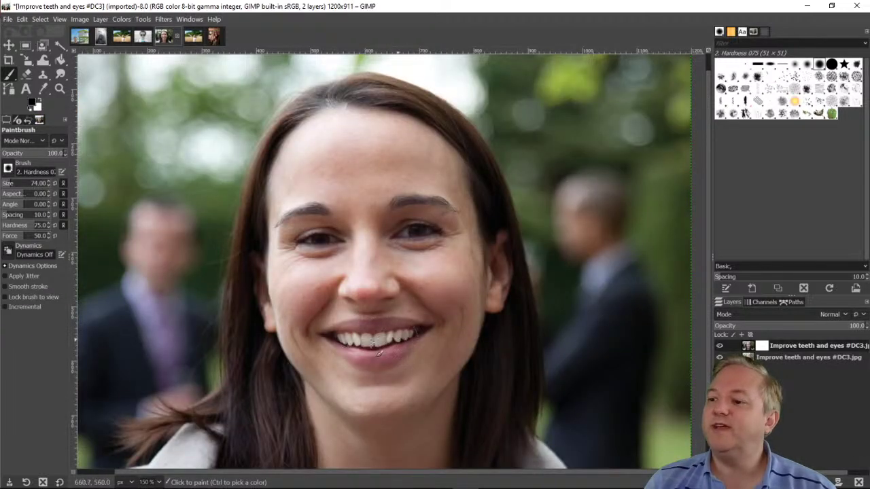
left_click(142, 38)
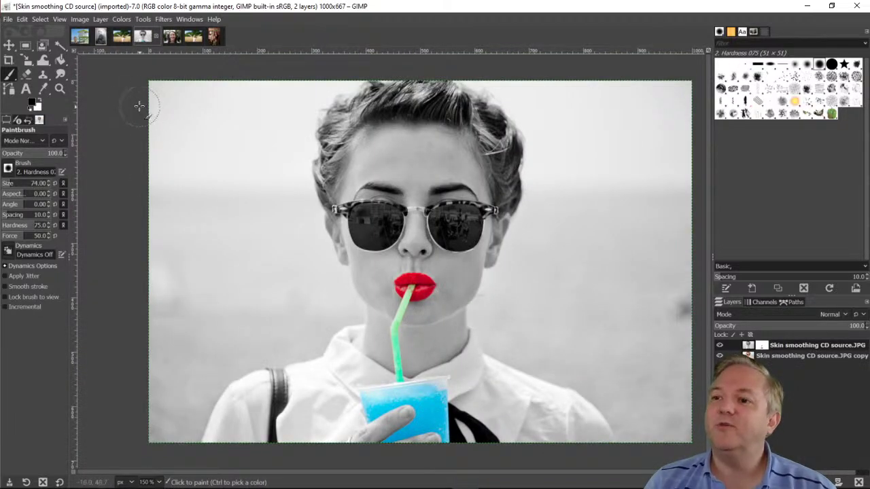
left_click(123, 37)
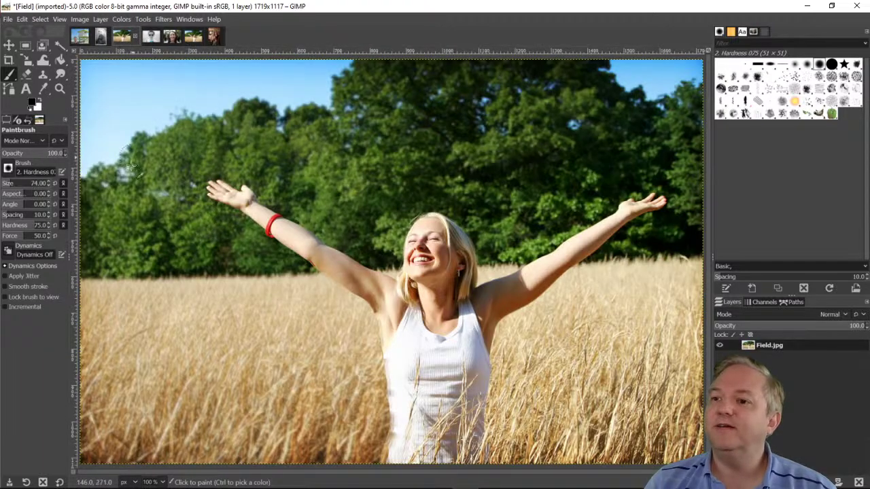
left_click(100, 35)
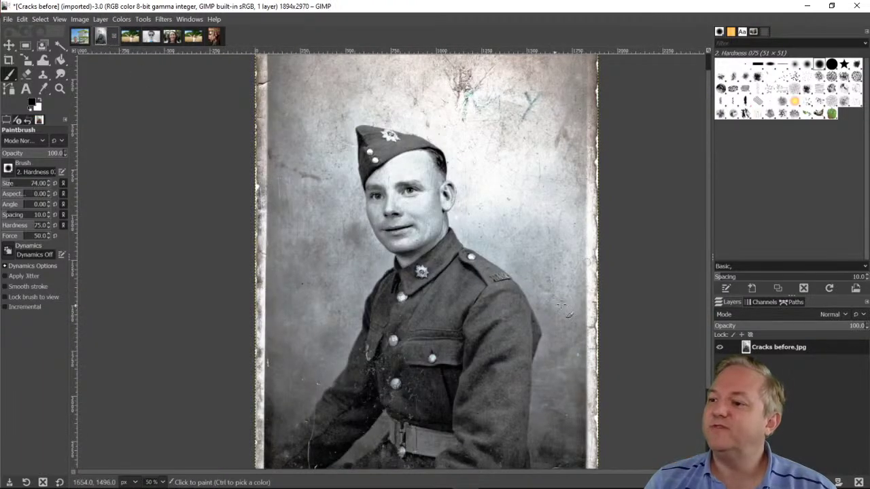
scroll(563, 393, "down", 3)
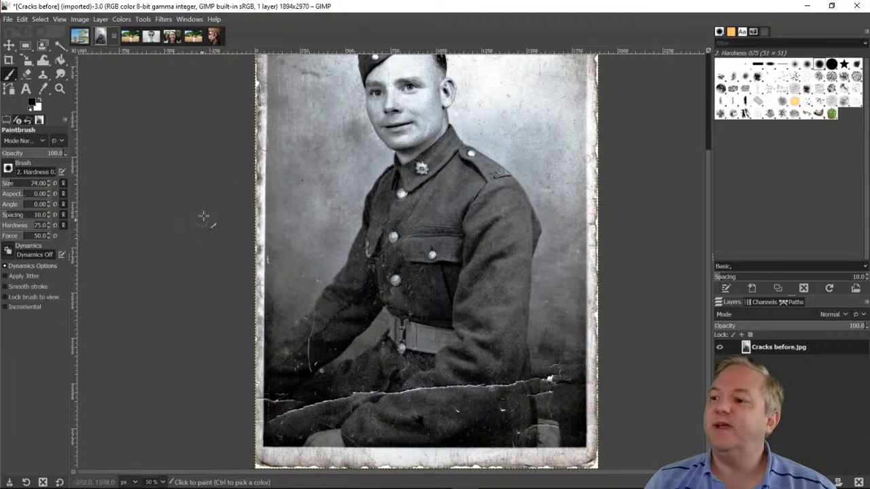
scroll(206, 218, "up", 4)
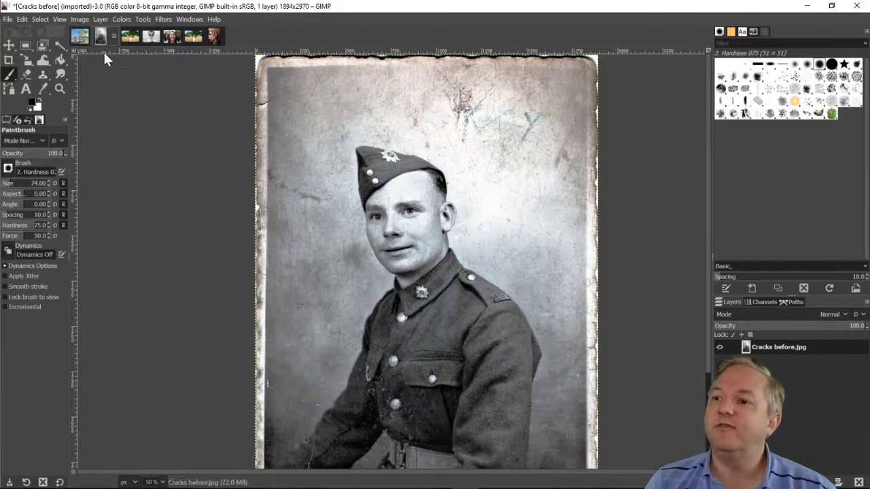
left_click(80, 35)
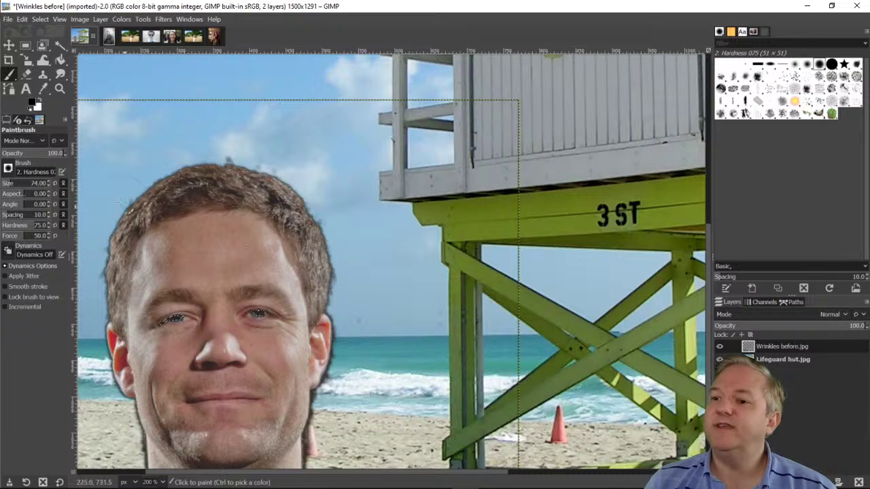
Zoom out to see the whole Wrinkles before composite, then zoom back in on the lifeguard hut.
left_click(59, 89)
left_click(45, 169)
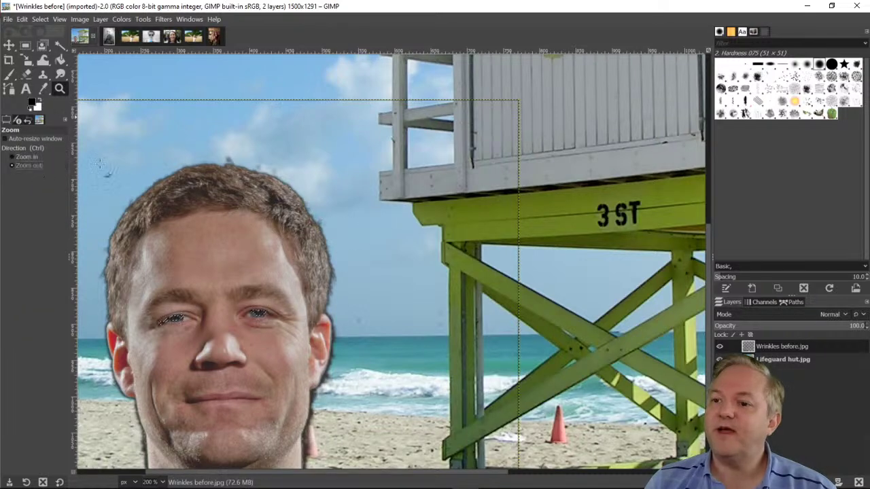
left_click(571, 218)
left_click(522, 275)
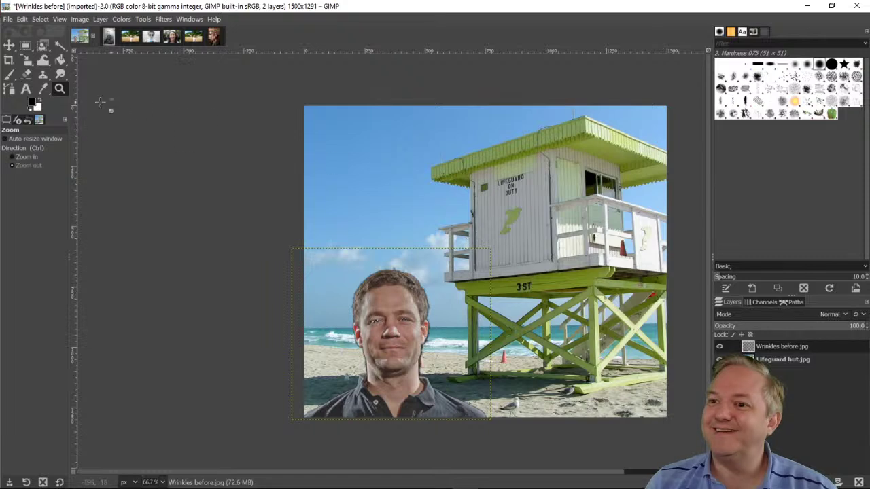
left_click(27, 157)
left_click(415, 208)
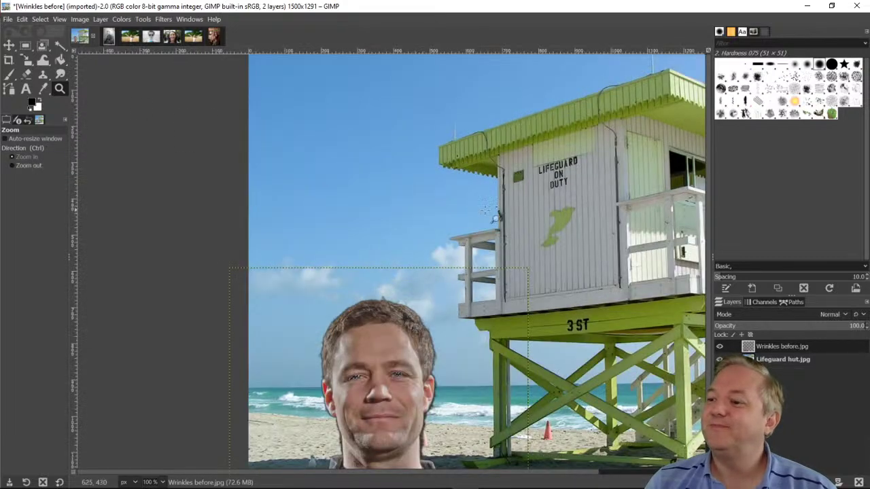
Switch to PowerPoint, scroll through slides 12–15, and minimize the editor to reveal the Thursday! slide.
left_click(807, 7)
scroll(230, 297, "down", 15)
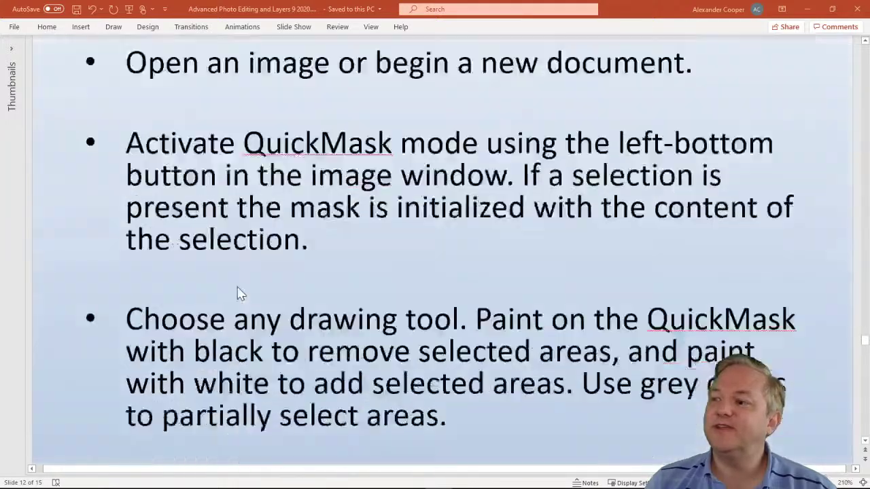
scroll(279, 252, "down", 12)
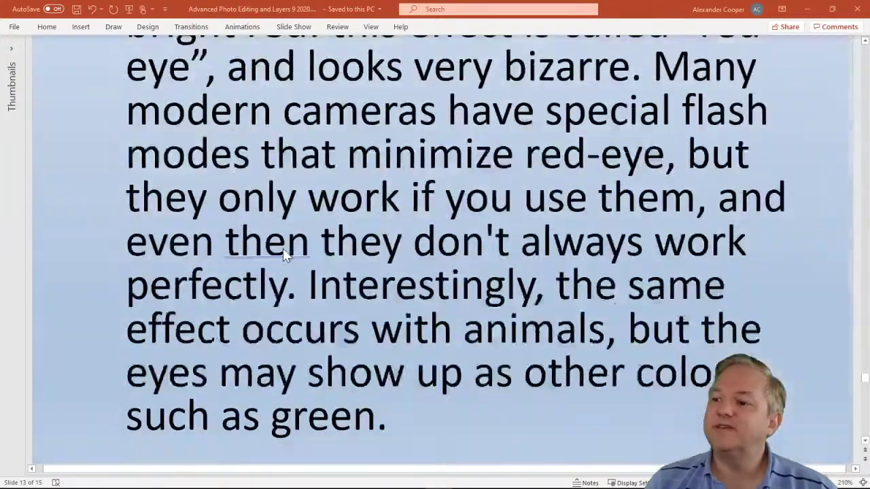
scroll(285, 253, "down", 15)
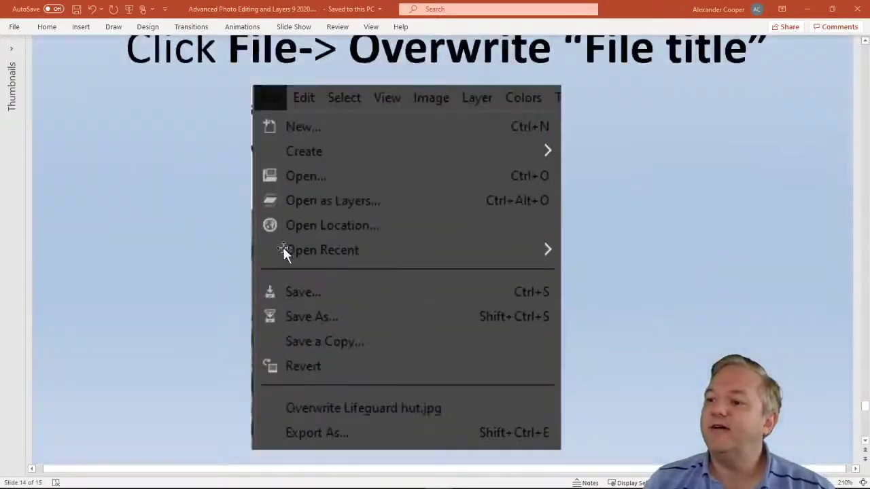
scroll(581, 243, "down", 12)
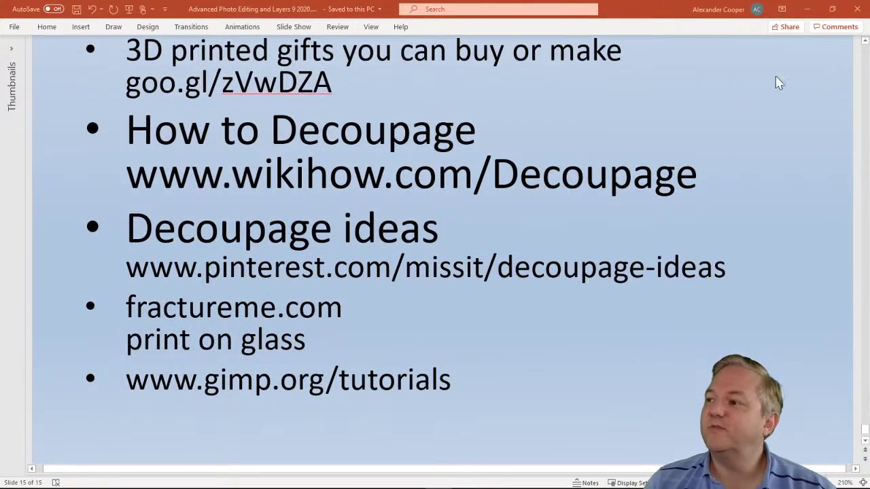
left_click(806, 9)
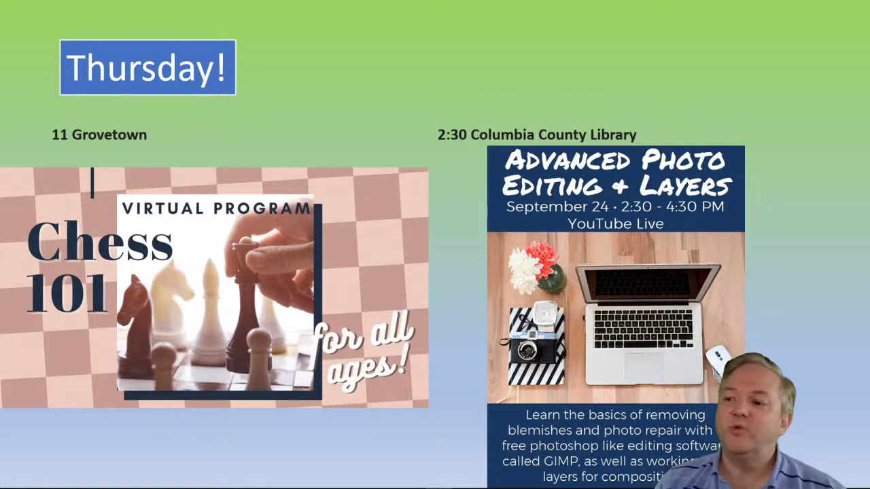
Advance the slideshow through August Online Classes and curbside holds pickup to the thank-you slide.
left_click(456, 256)
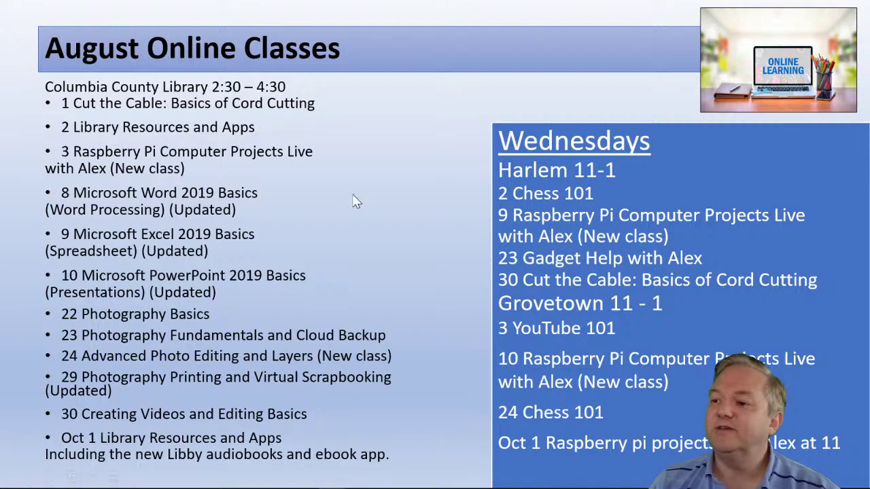
left_click(397, 206)
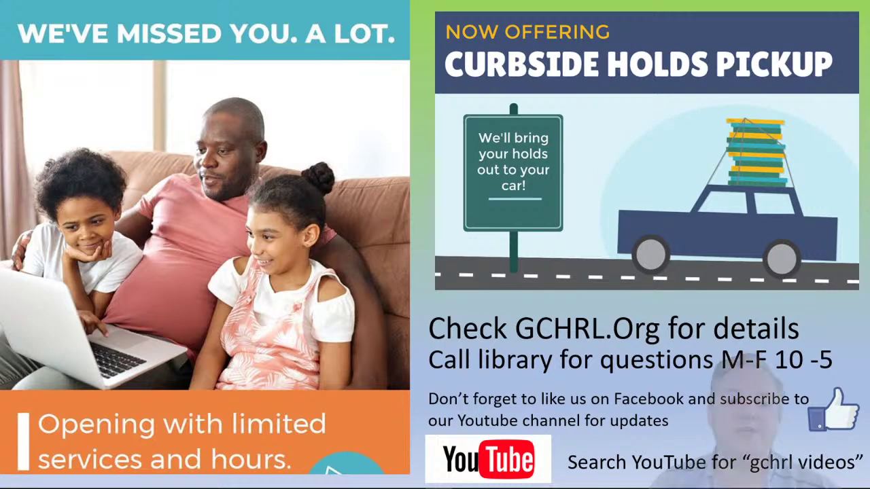
left_click(439, 197)
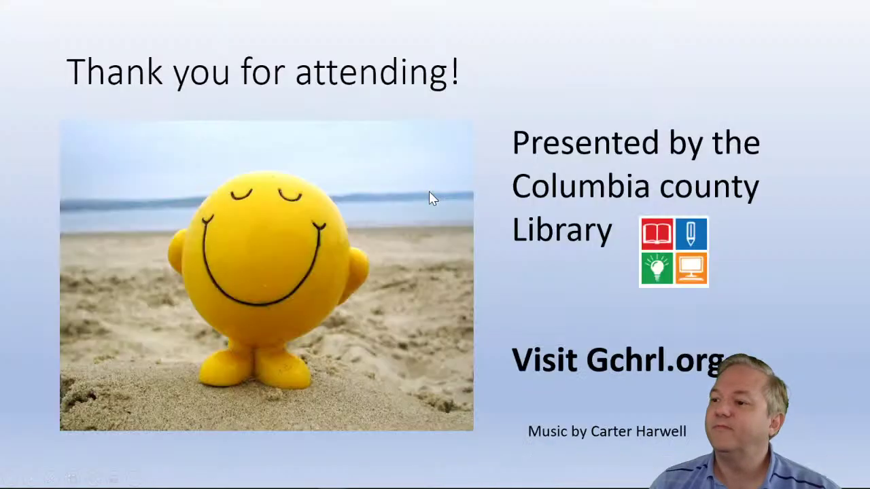